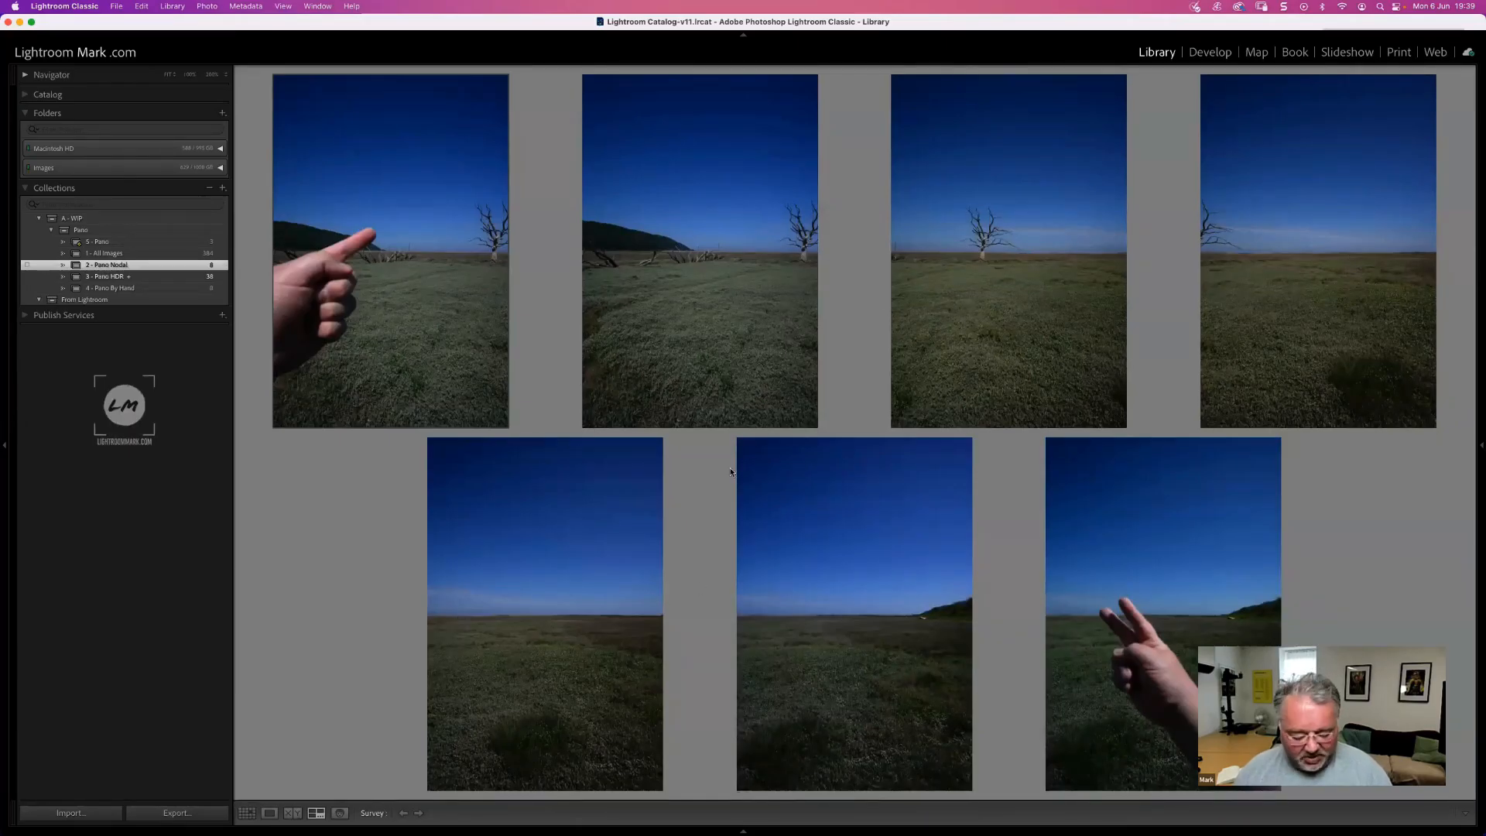
# - Show the collection's photos in Grid view and pick out the two hand marker shots and the first panorama frame
pyautogui.press('g')
pyautogui.click(540, 424)
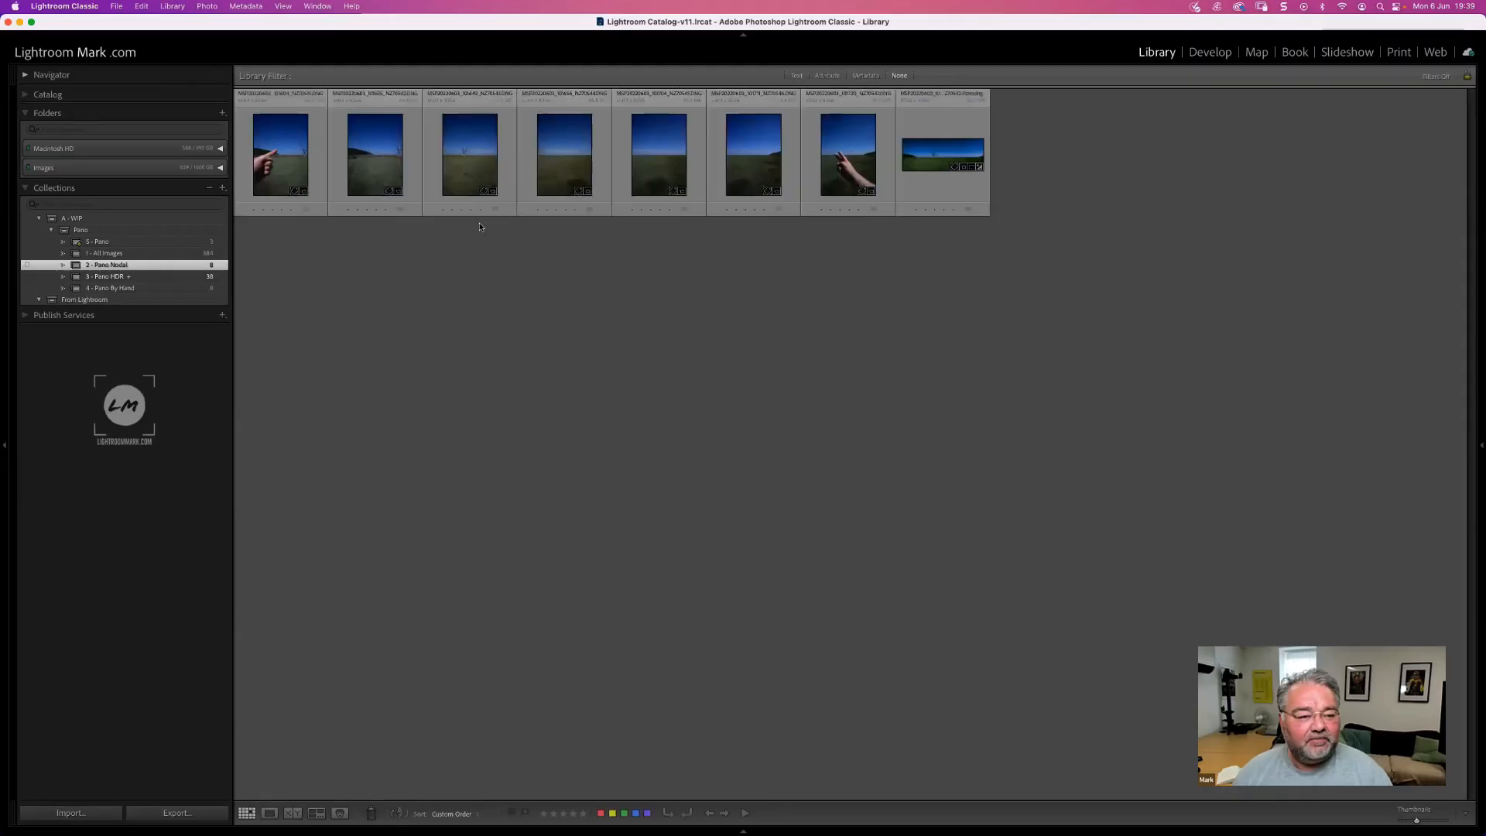
pyautogui.click(821, 176)
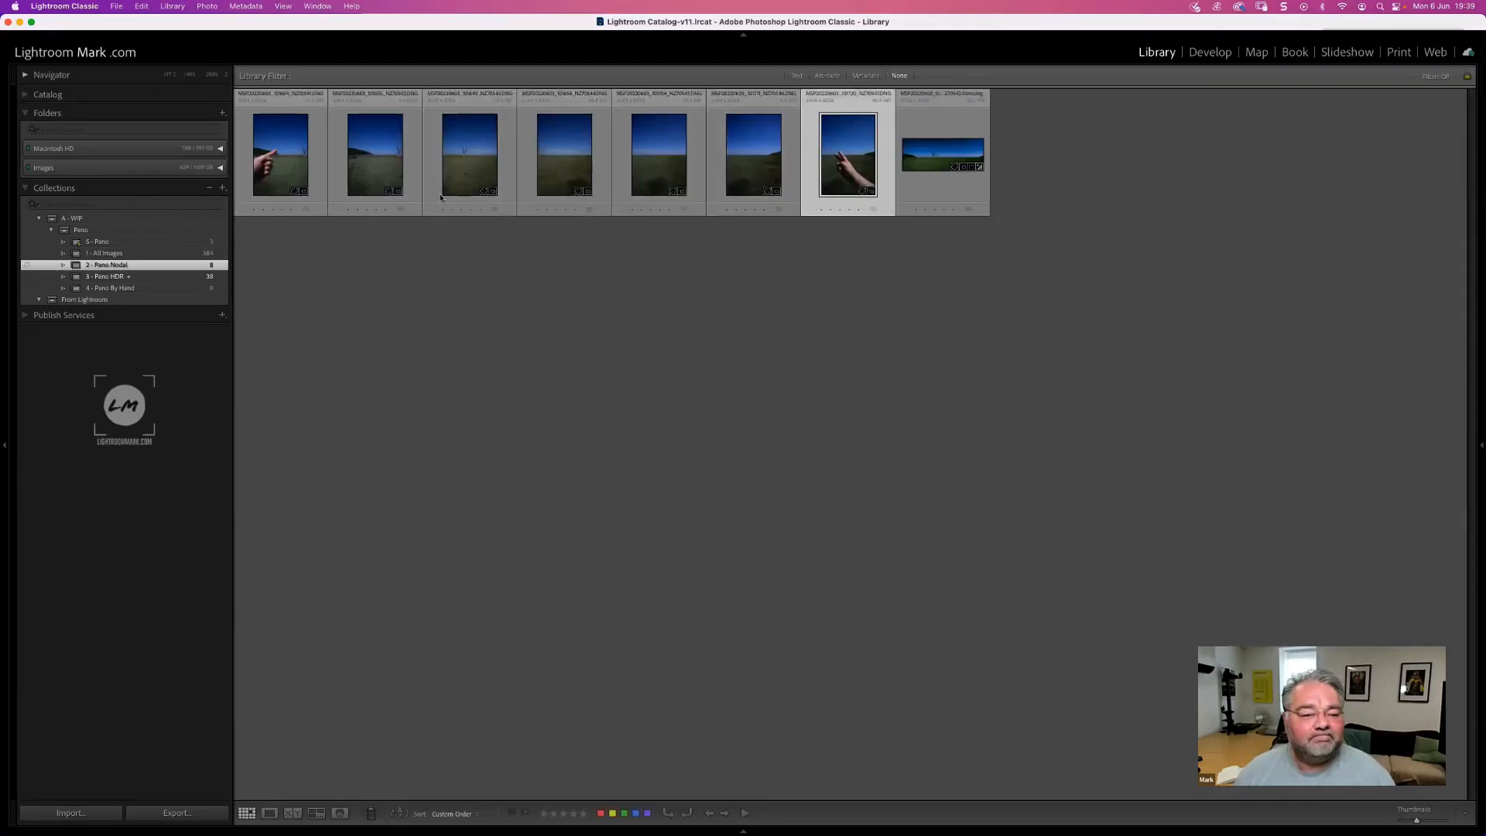
pyautogui.click(271, 169)
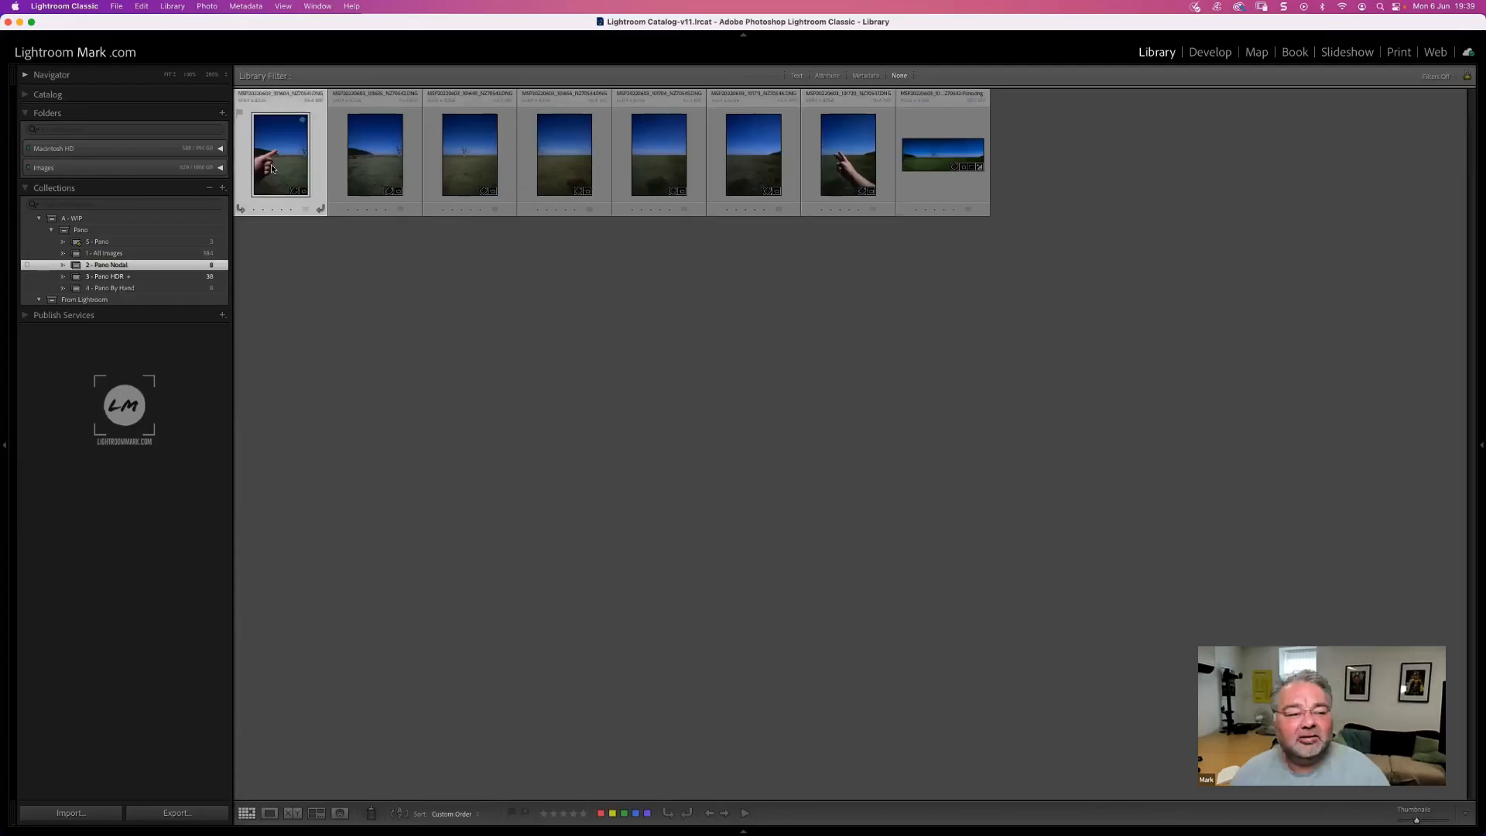
pyautogui.click(356, 160)
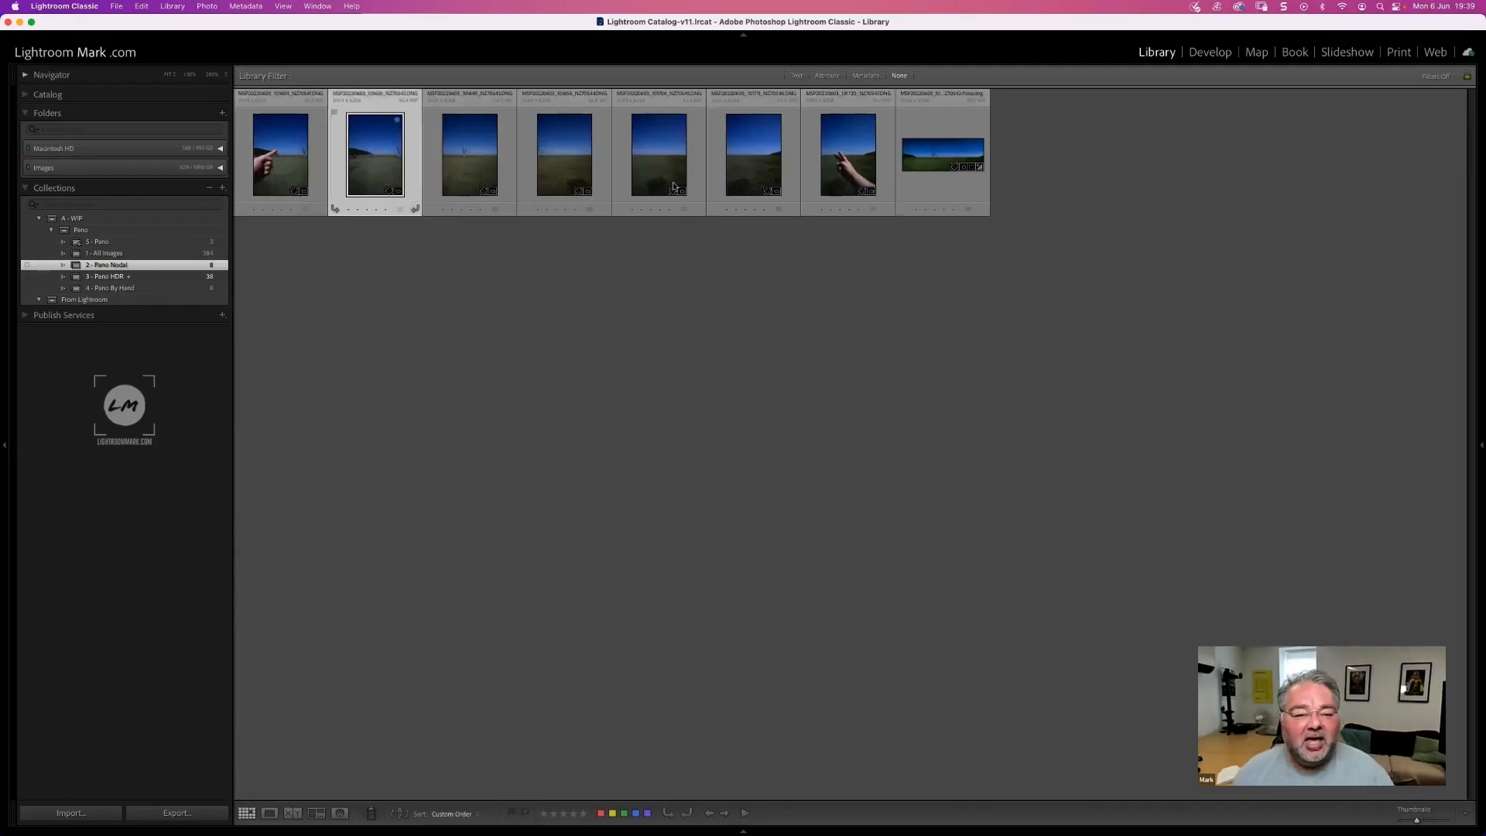
# - Group the five panorama frames between the two hand shots into a stack, and unstack them again
pyautogui.click(271, 152)
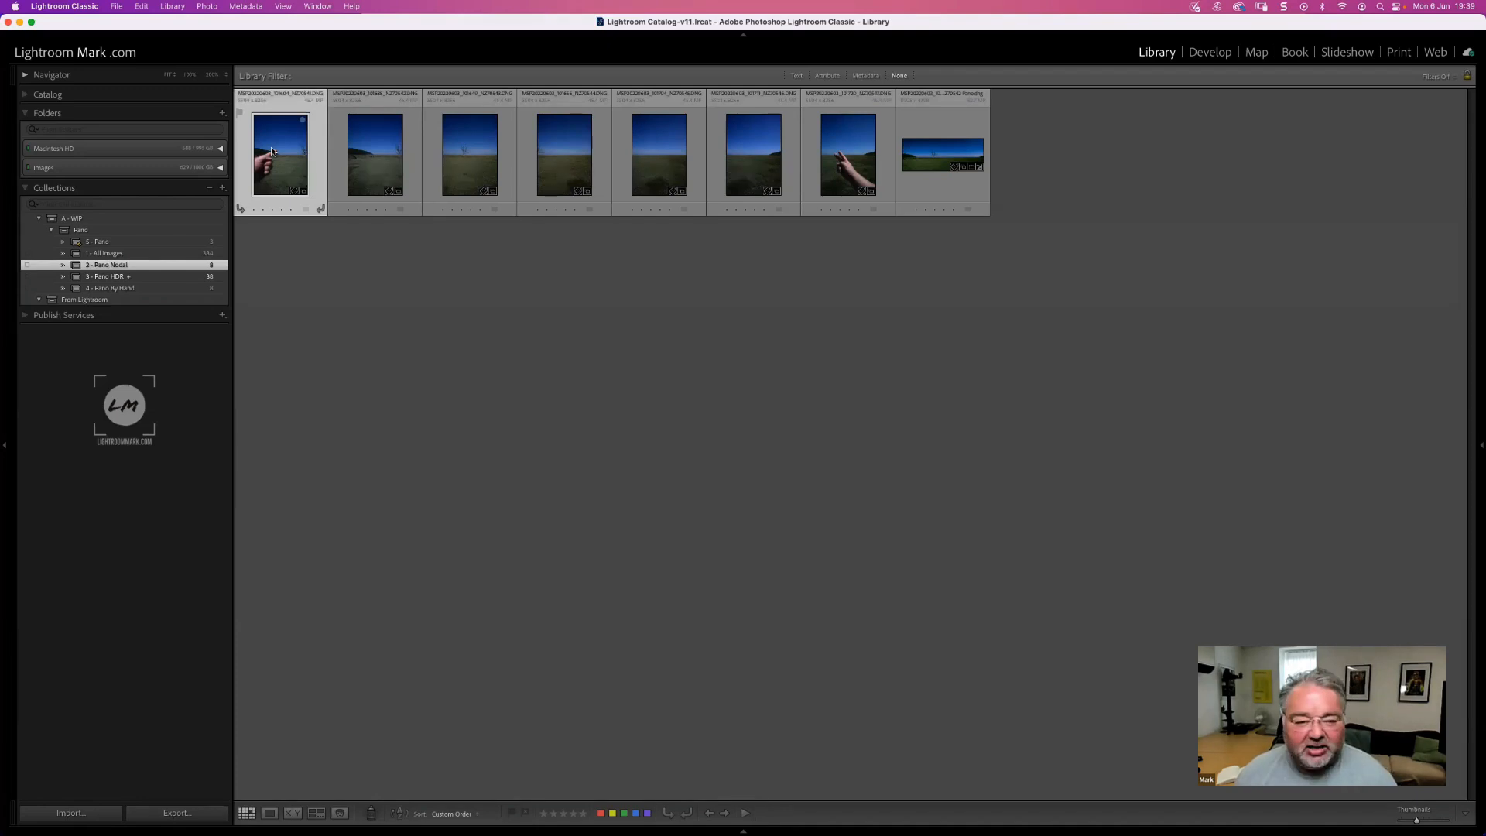
pyautogui.press('Right')
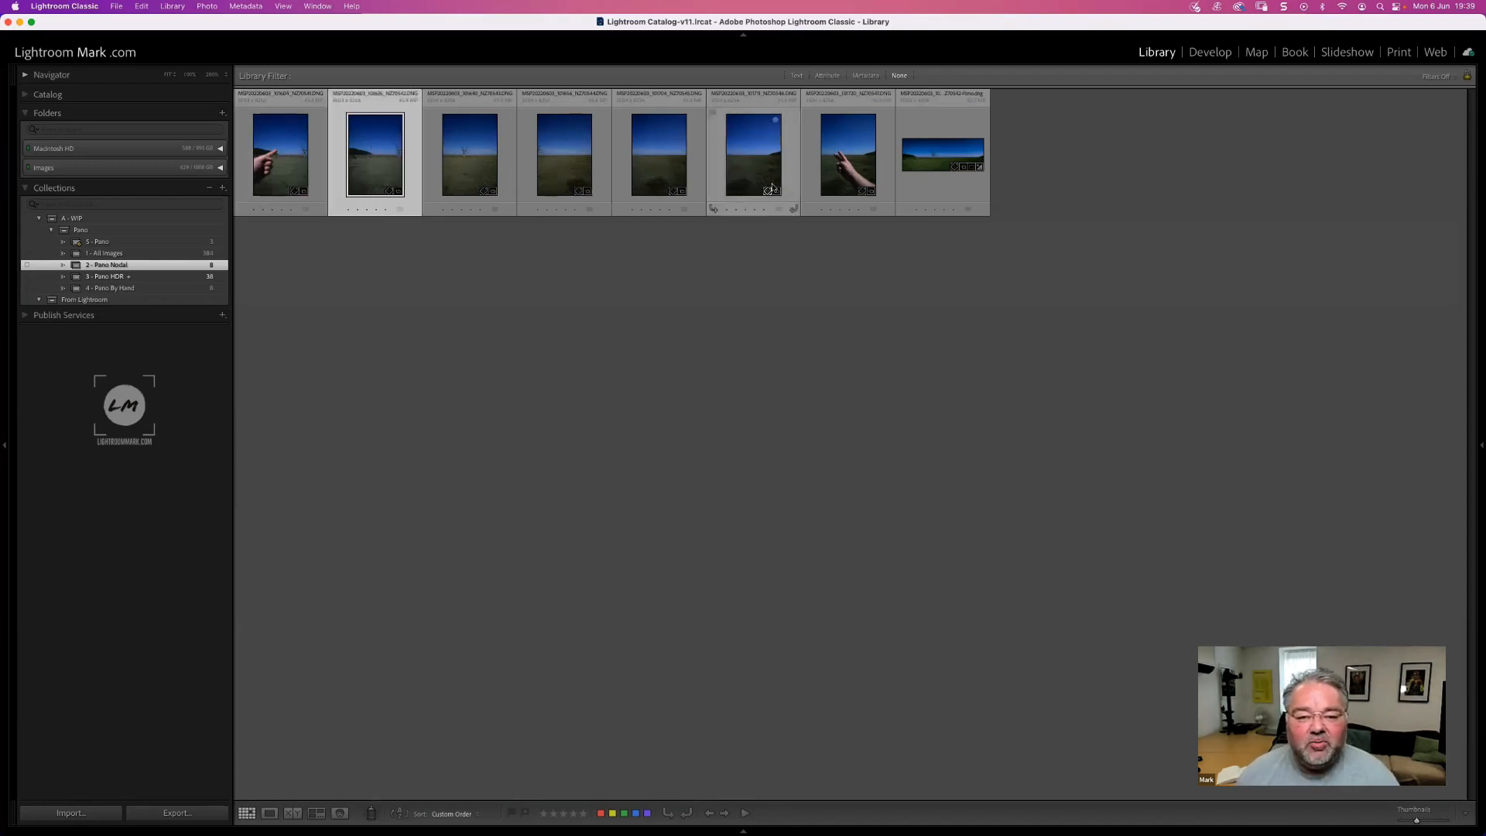
pyautogui.keyDown('shift'); pyautogui.click(752, 149); pyautogui.keyUp('shift')
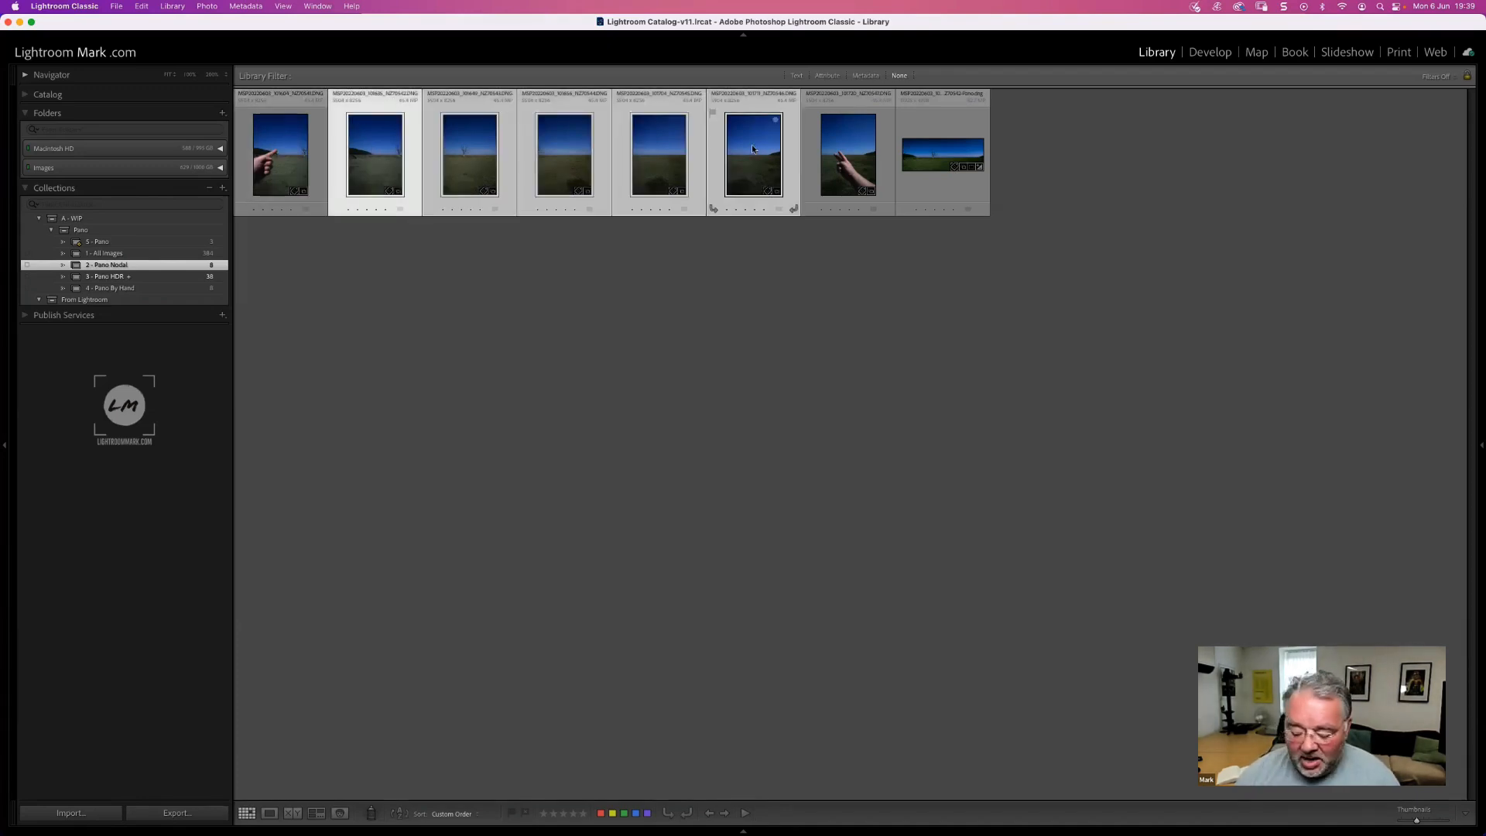
pyautogui.press('super+g')
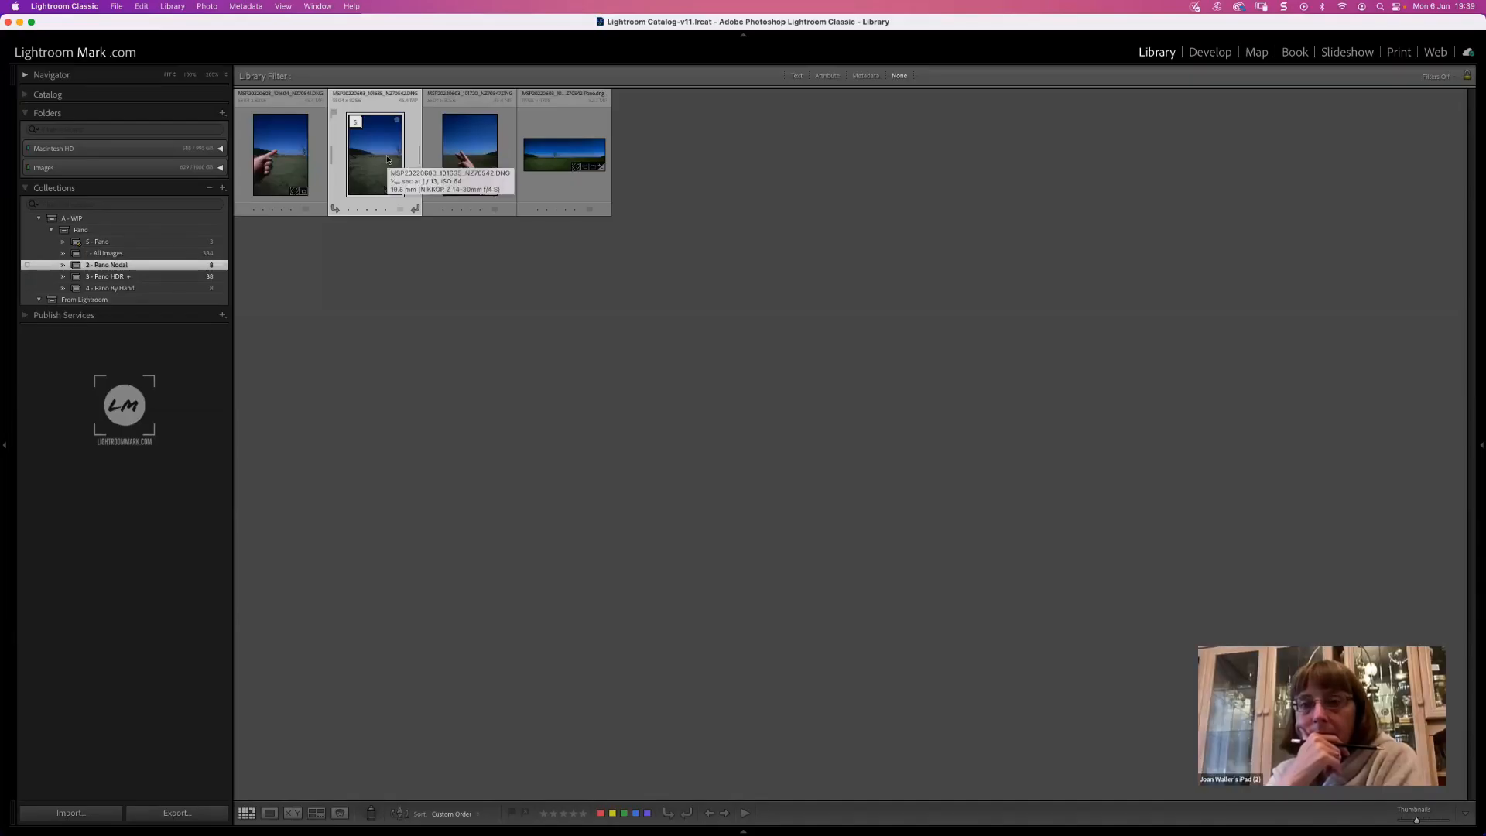
pyautogui.press('super+shift+g')
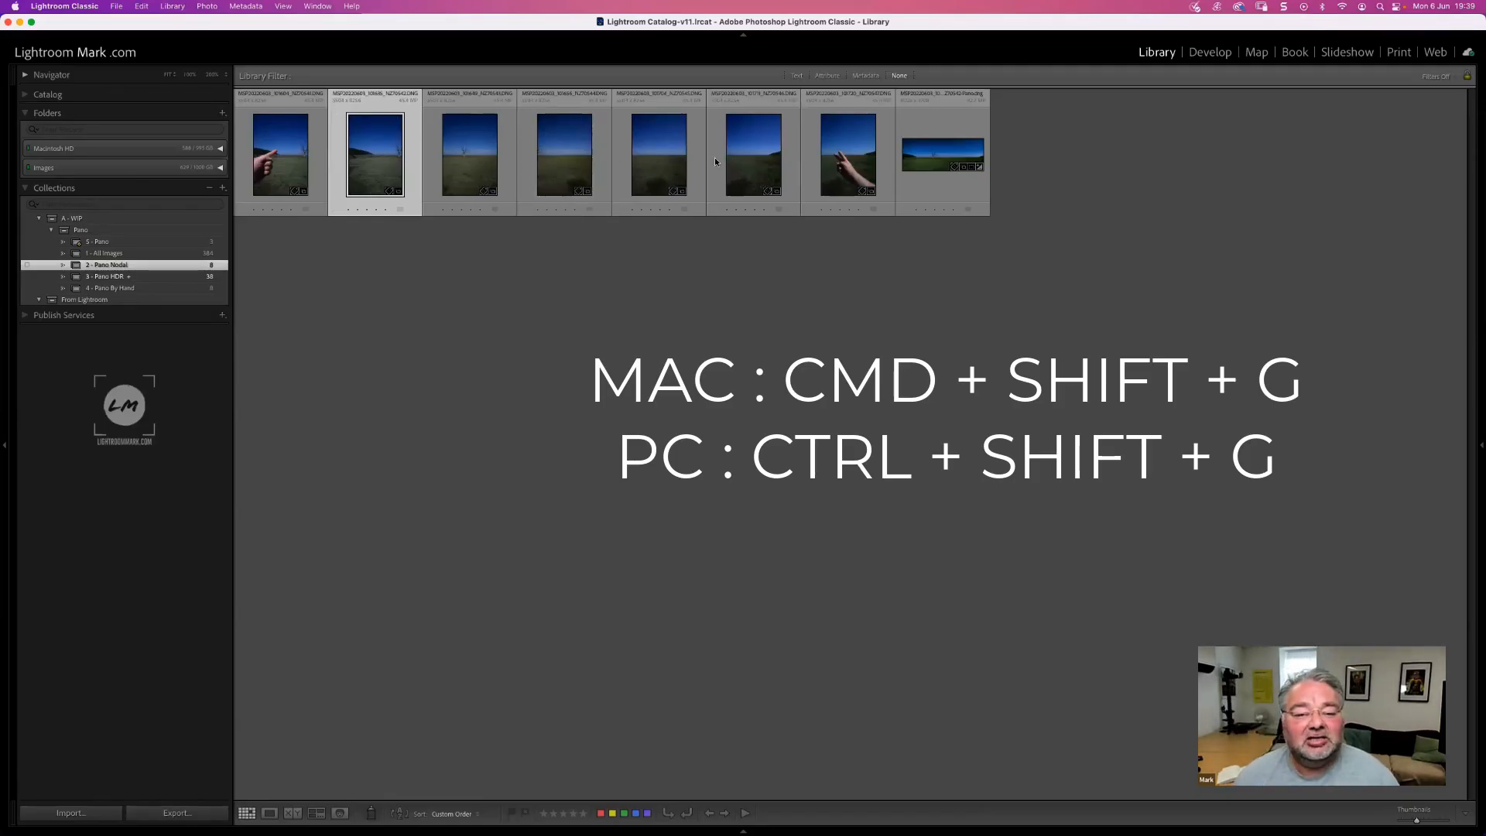
# - Pick out the two hand shots again, and stack and unstack the five frames between them once more
pyautogui.click(283, 156)
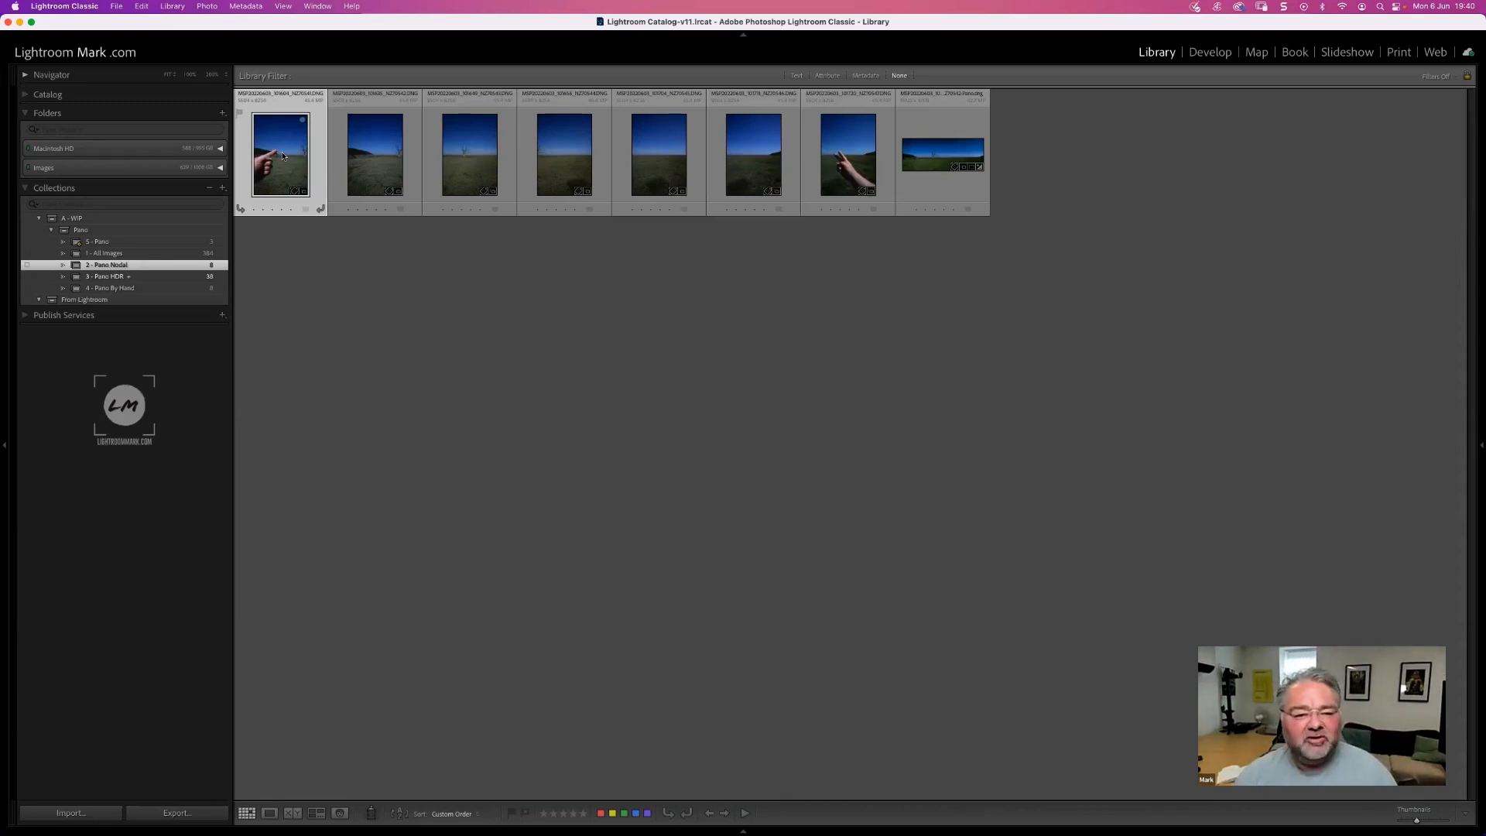
pyautogui.keyDown('super'); pyautogui.click(862, 158); pyautogui.keyUp('super')
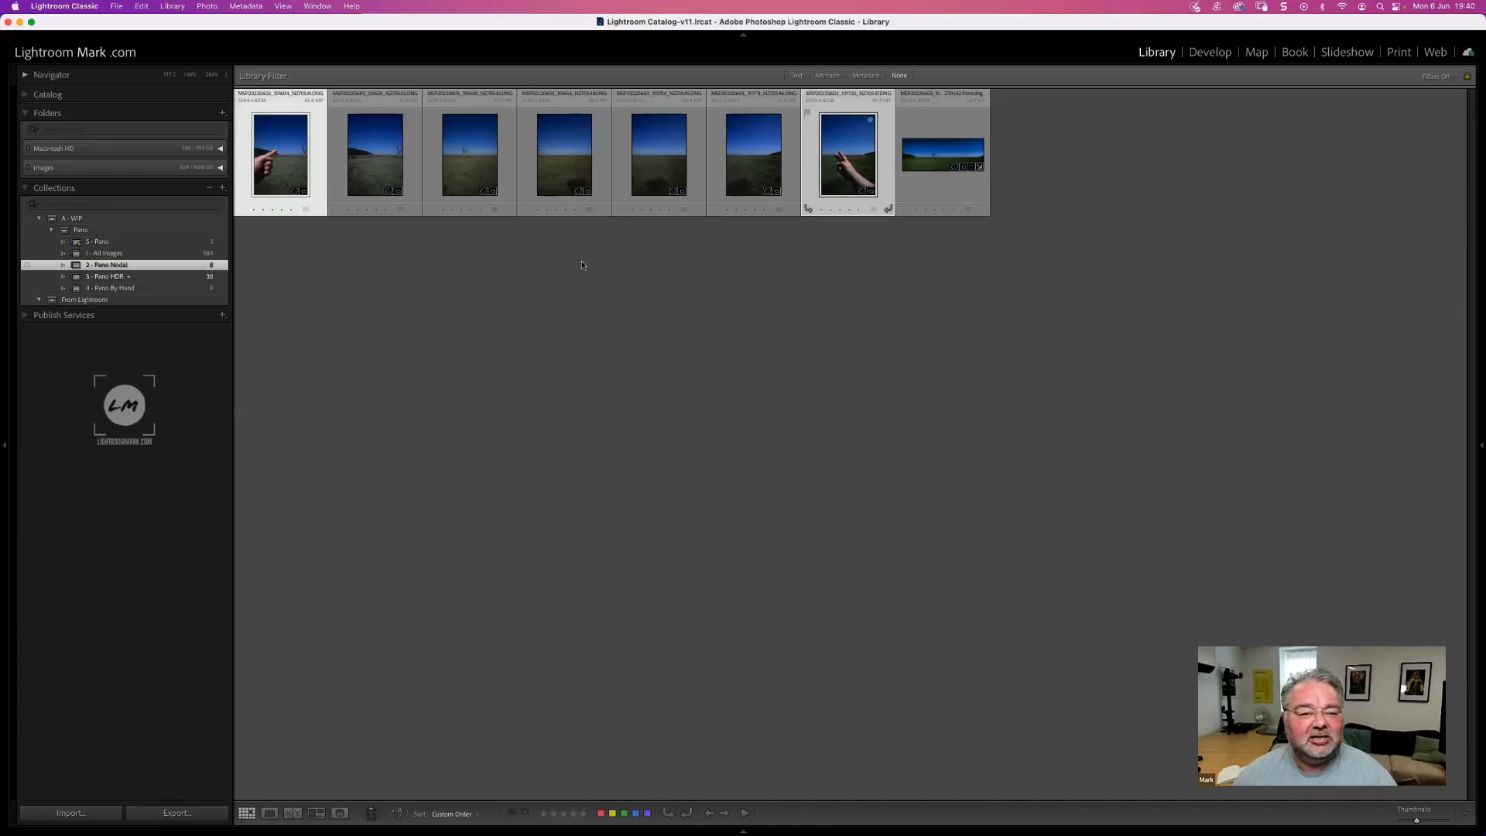
pyautogui.click(394, 157)
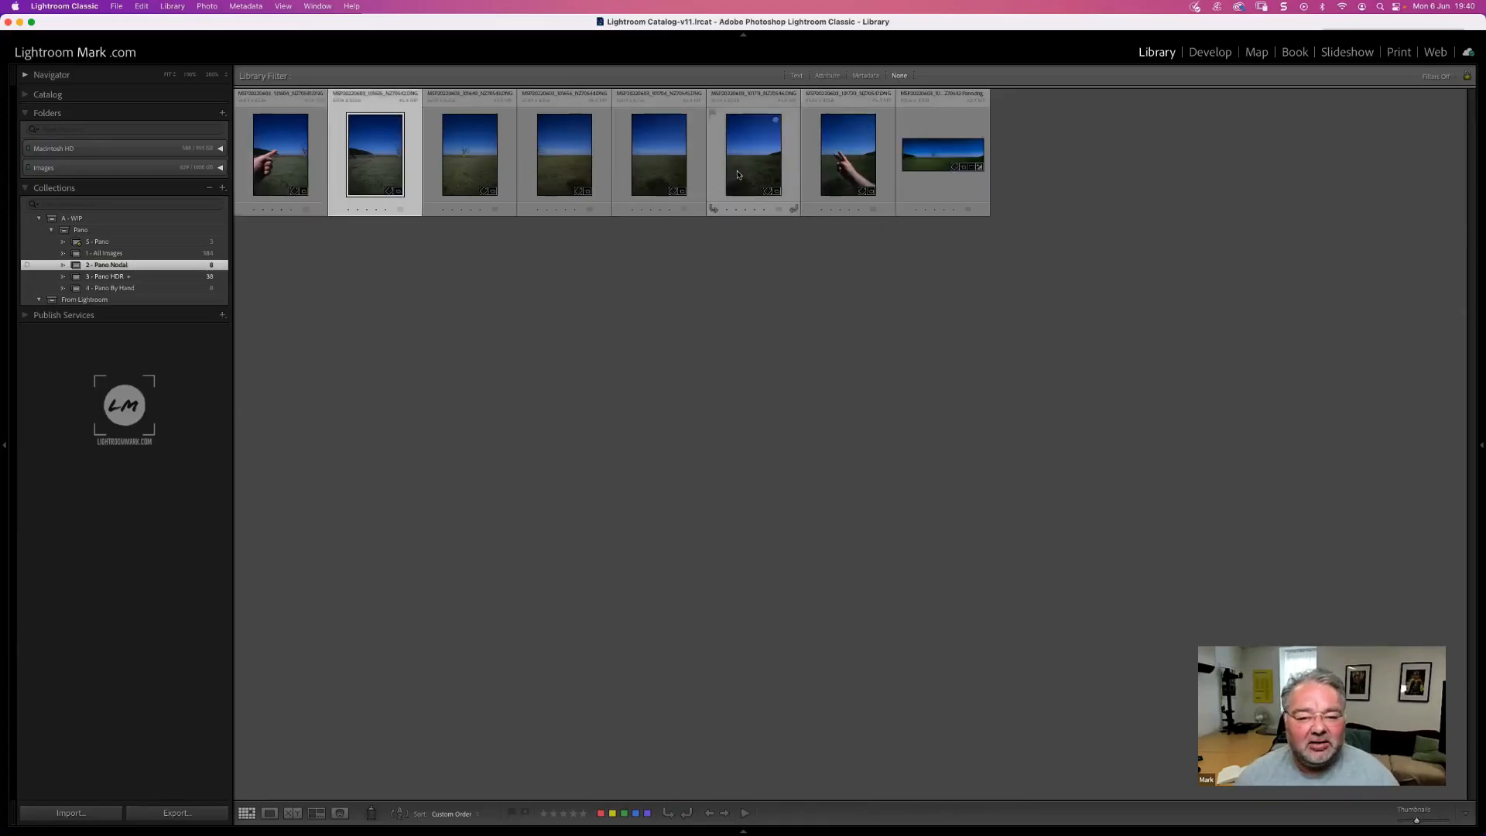
pyautogui.keyDown('shift'); pyautogui.click(738, 175); pyautogui.keyUp('shift')
pyautogui.press('super+g')
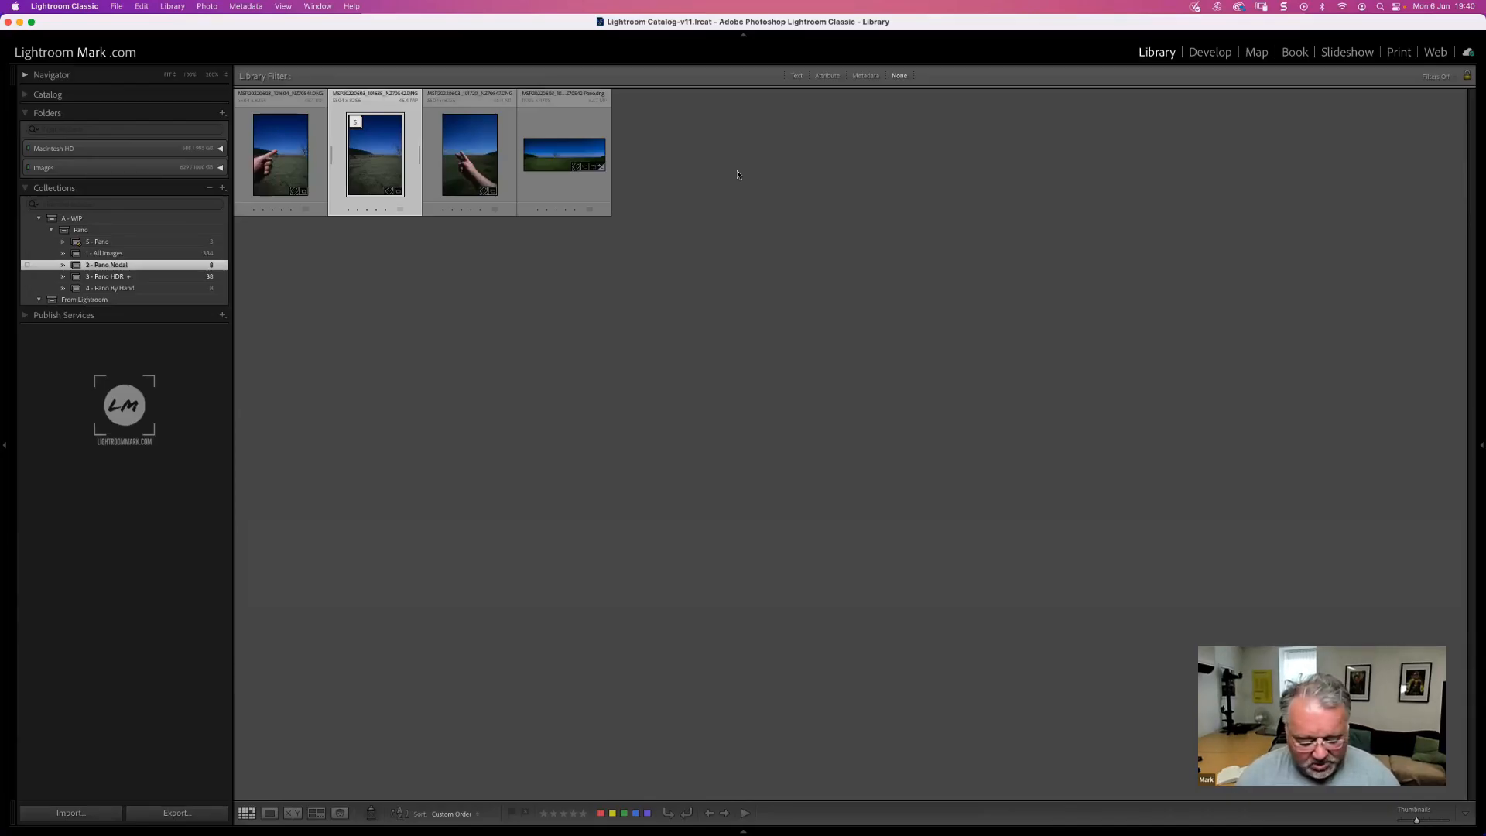
pyautogui.press('s')
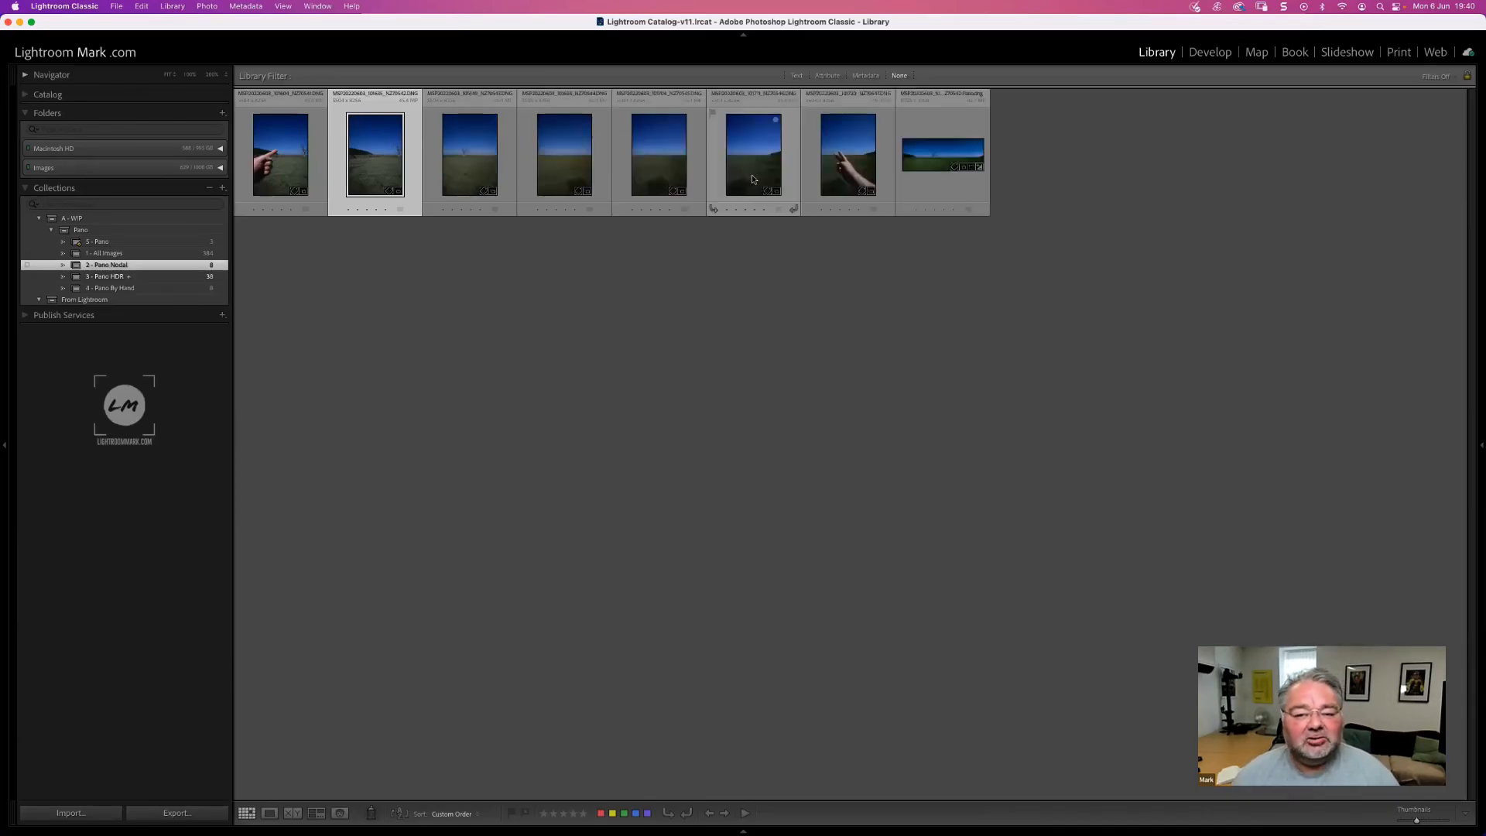
# - Select the five panorama frames between the hand shots and open the HDR merge preview for them
pyautogui.keyDown('shift'); pyautogui.click(753, 179); pyautogui.keyUp('shift')
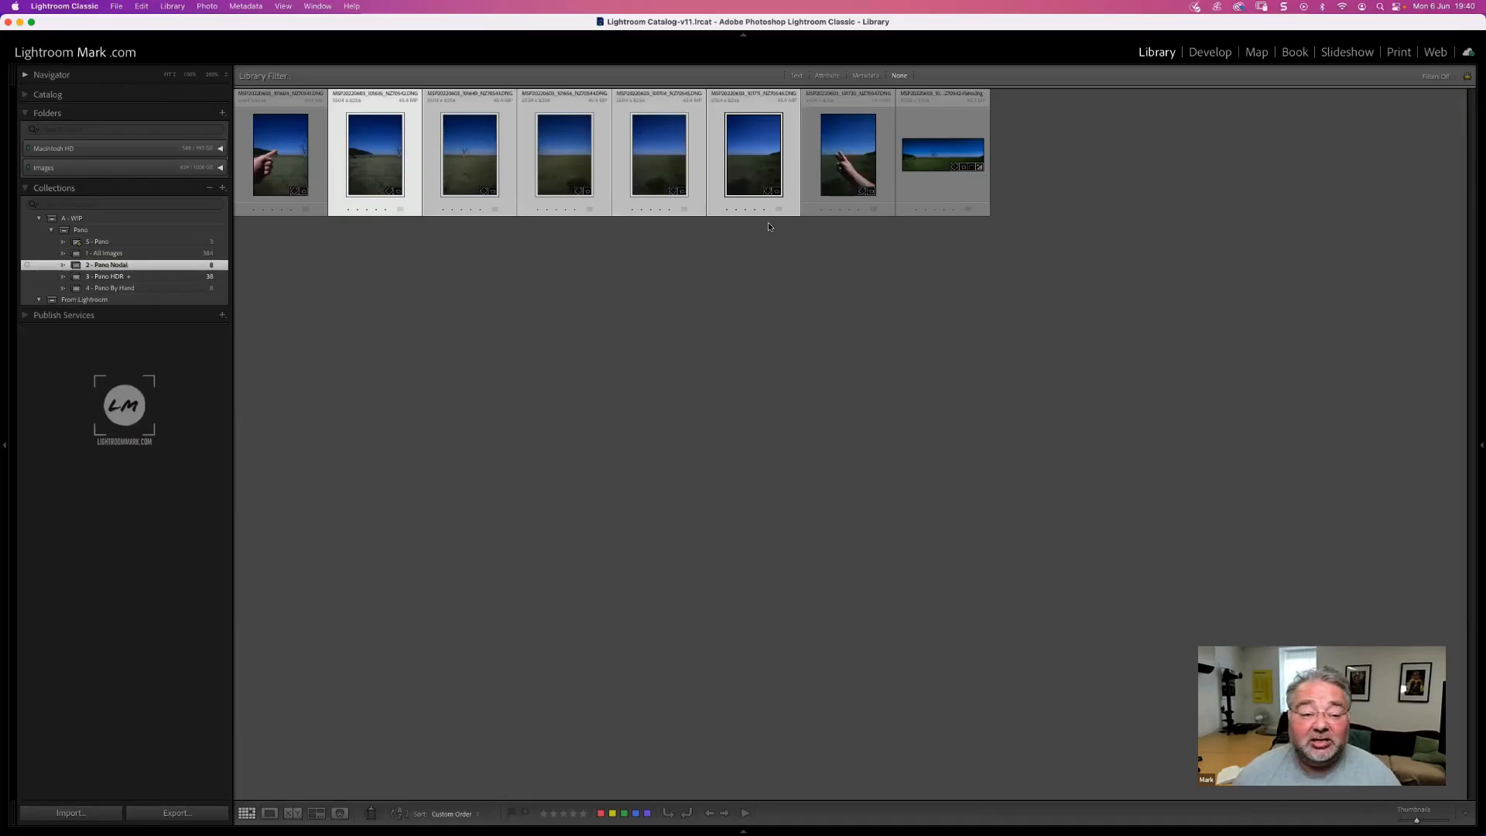
pyautogui.rightClick(752, 145)
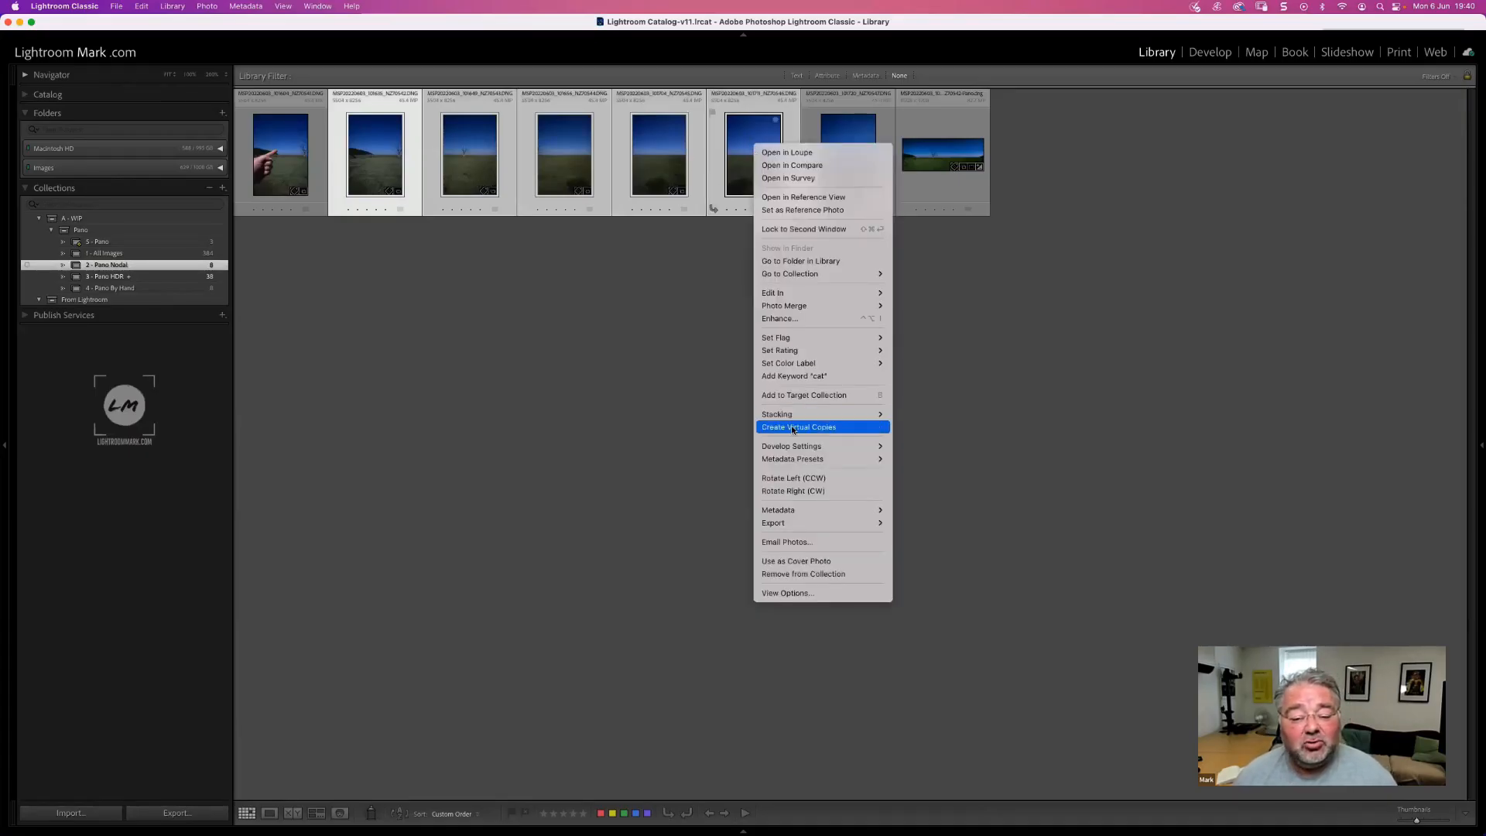
pyautogui.moveTo(836, 306)
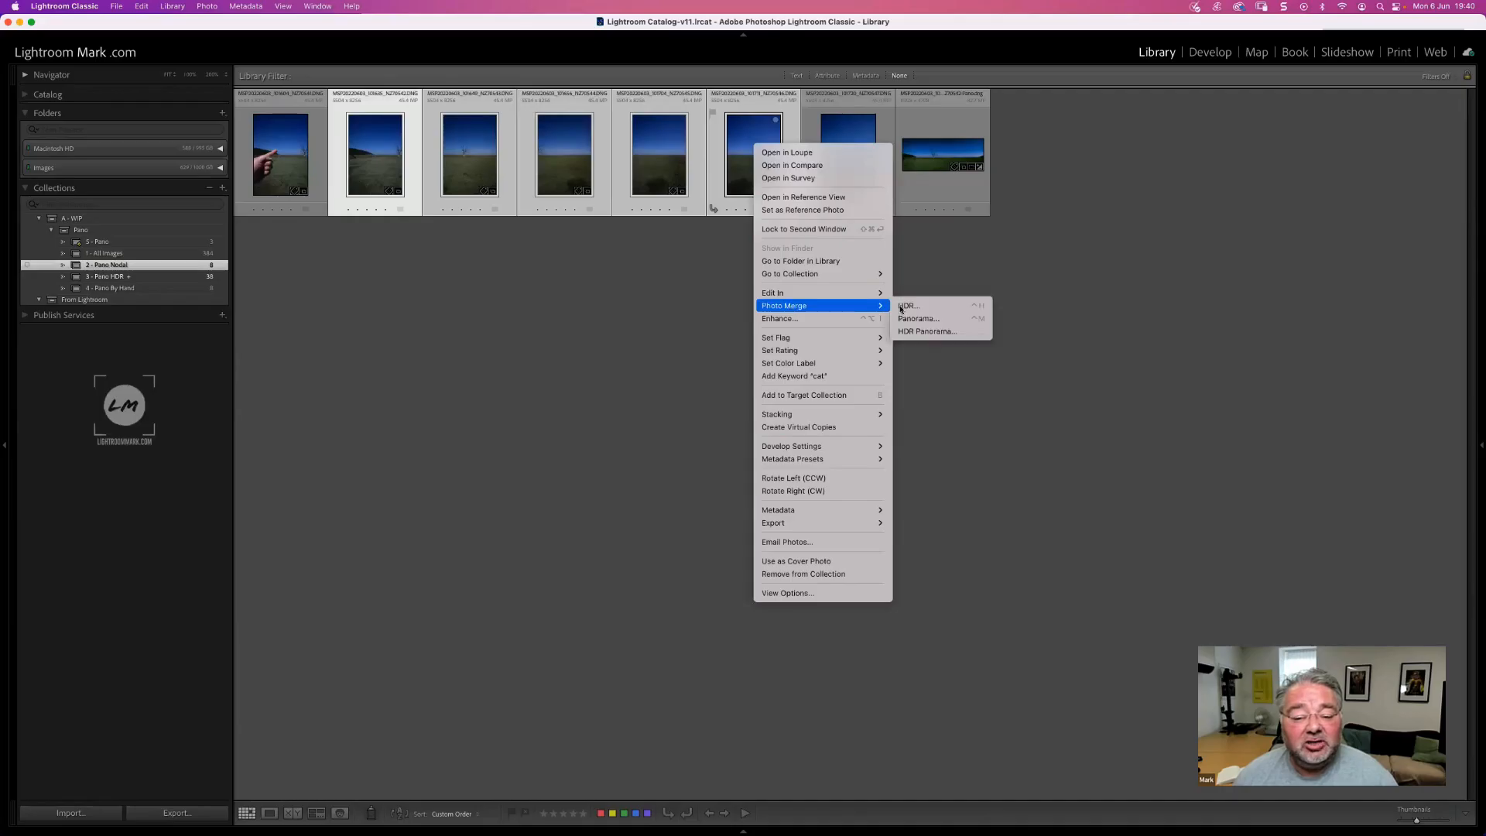
pyautogui.click(900, 309)
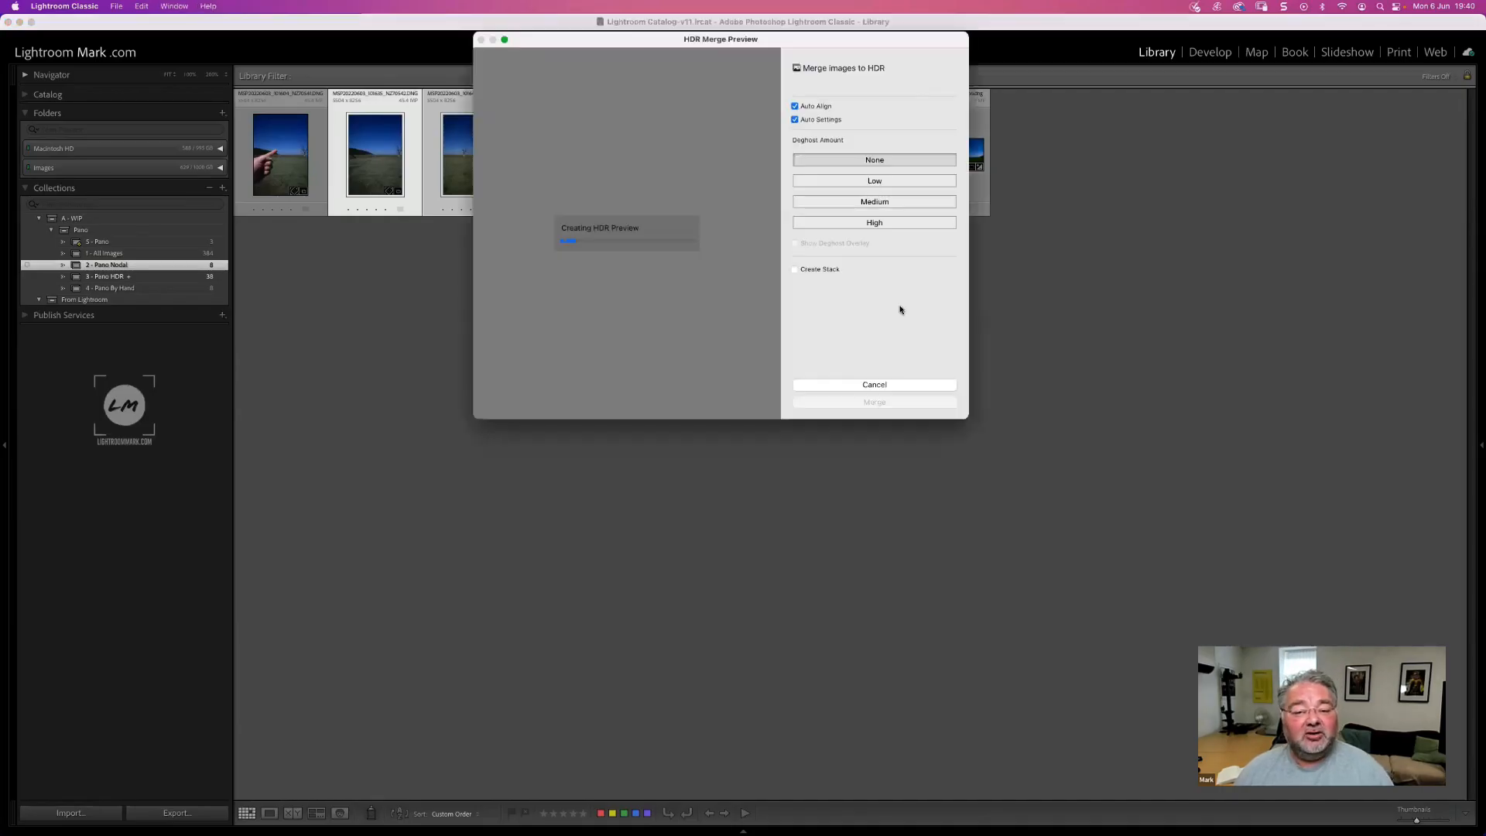
pyautogui.moveTo(801, 44); pyautogui.dragTo(841, 228)
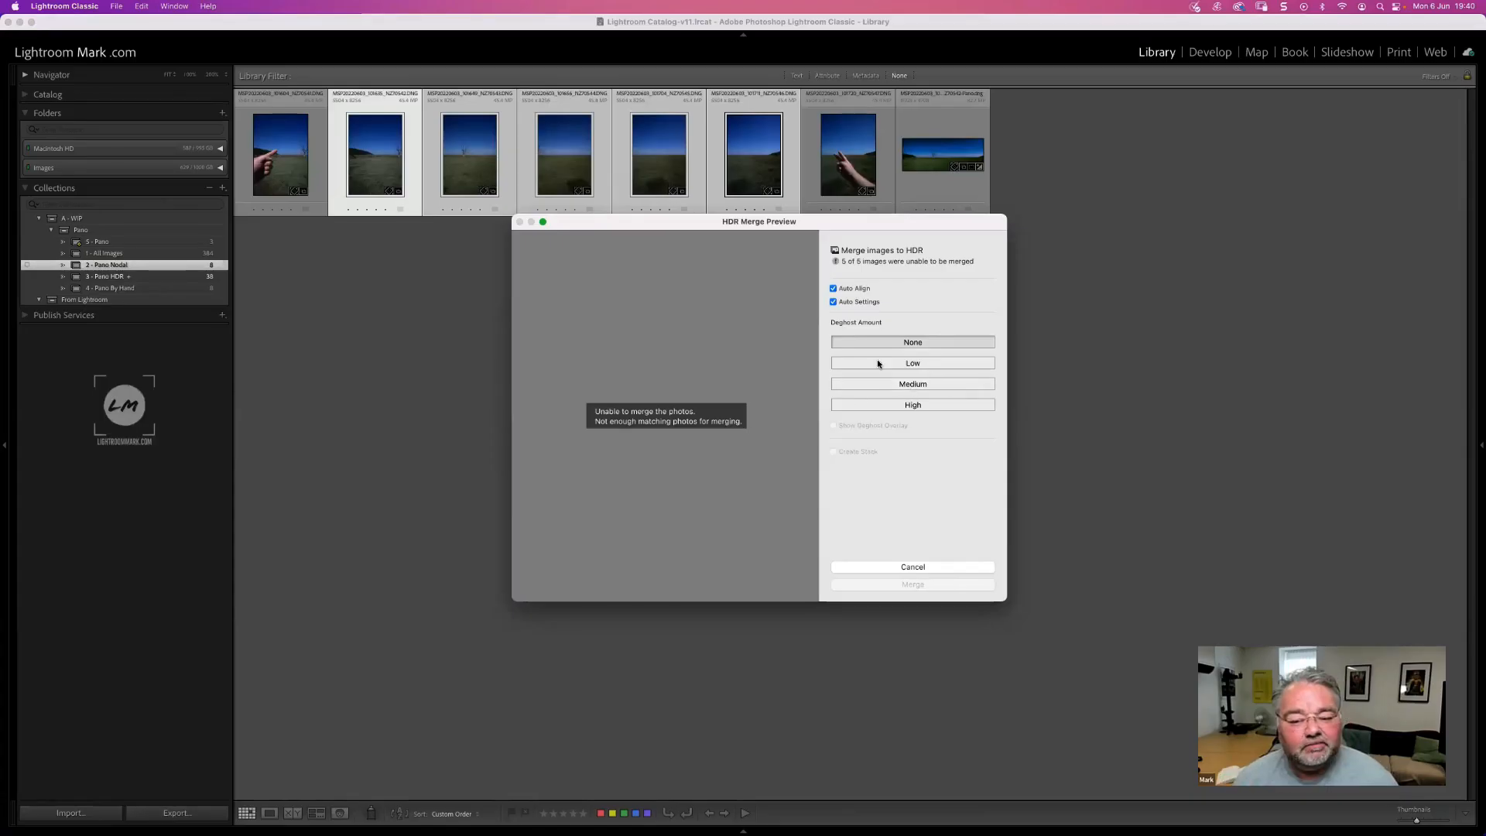
# - Try the HDR merge with Auto Align and Auto Settings off and Deghost Amount at Low, High and None, and cancel it
pyautogui.click(881, 363)
pyautogui.click(850, 289)
pyautogui.click(850, 302)
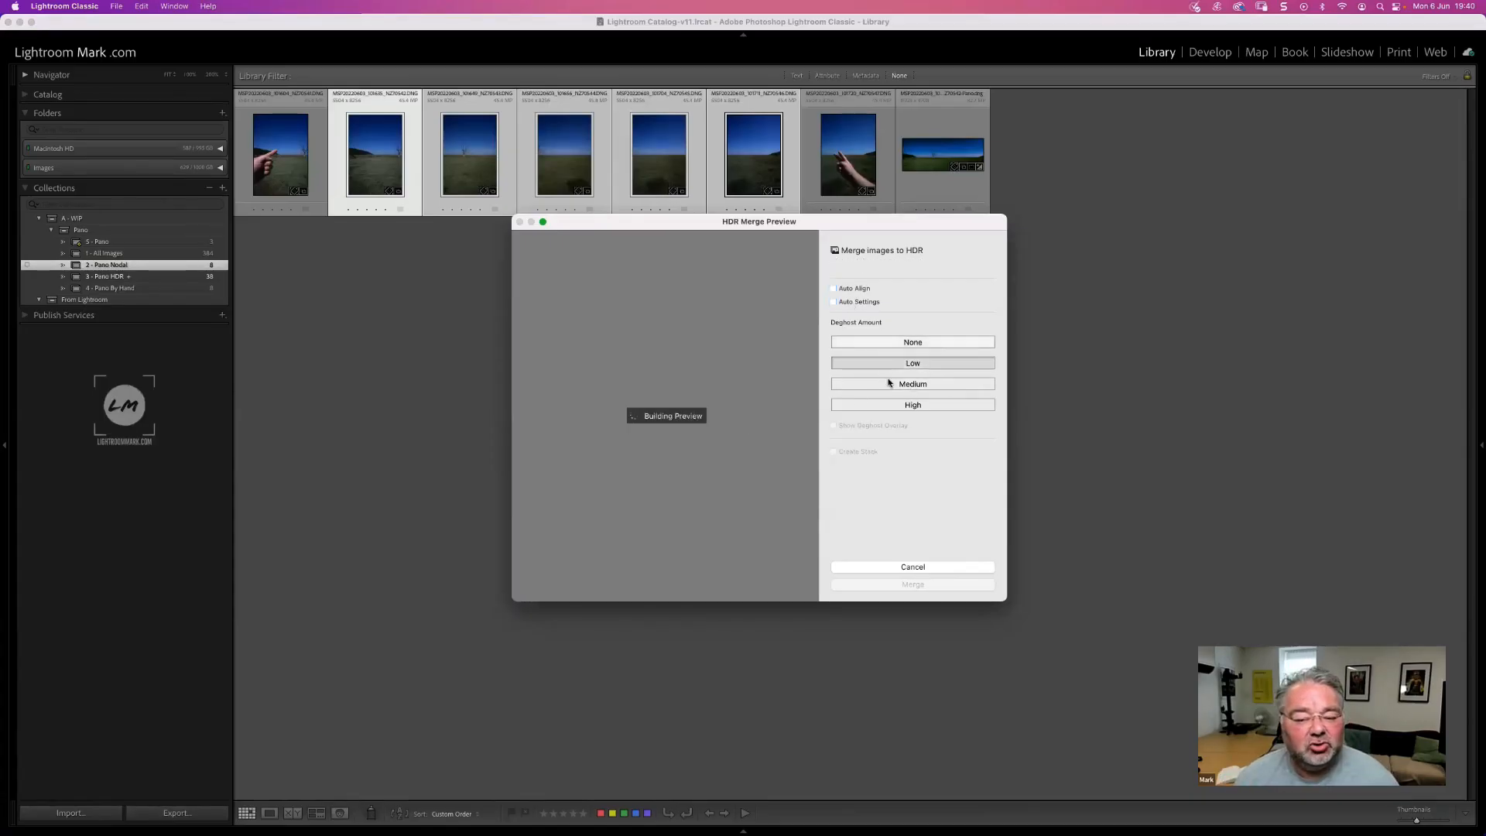
pyautogui.click(906, 405)
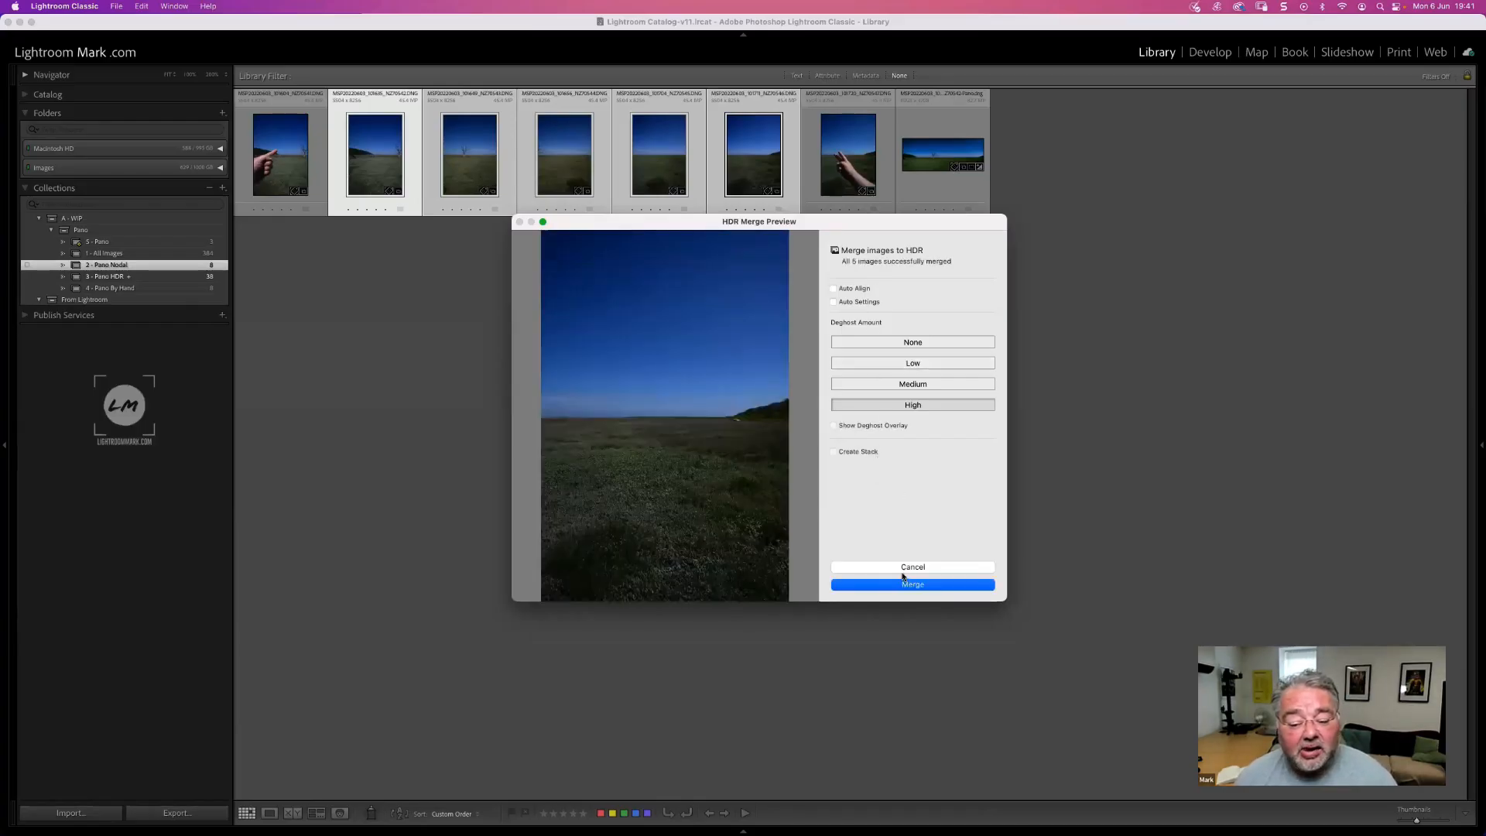
pyautogui.click(914, 344)
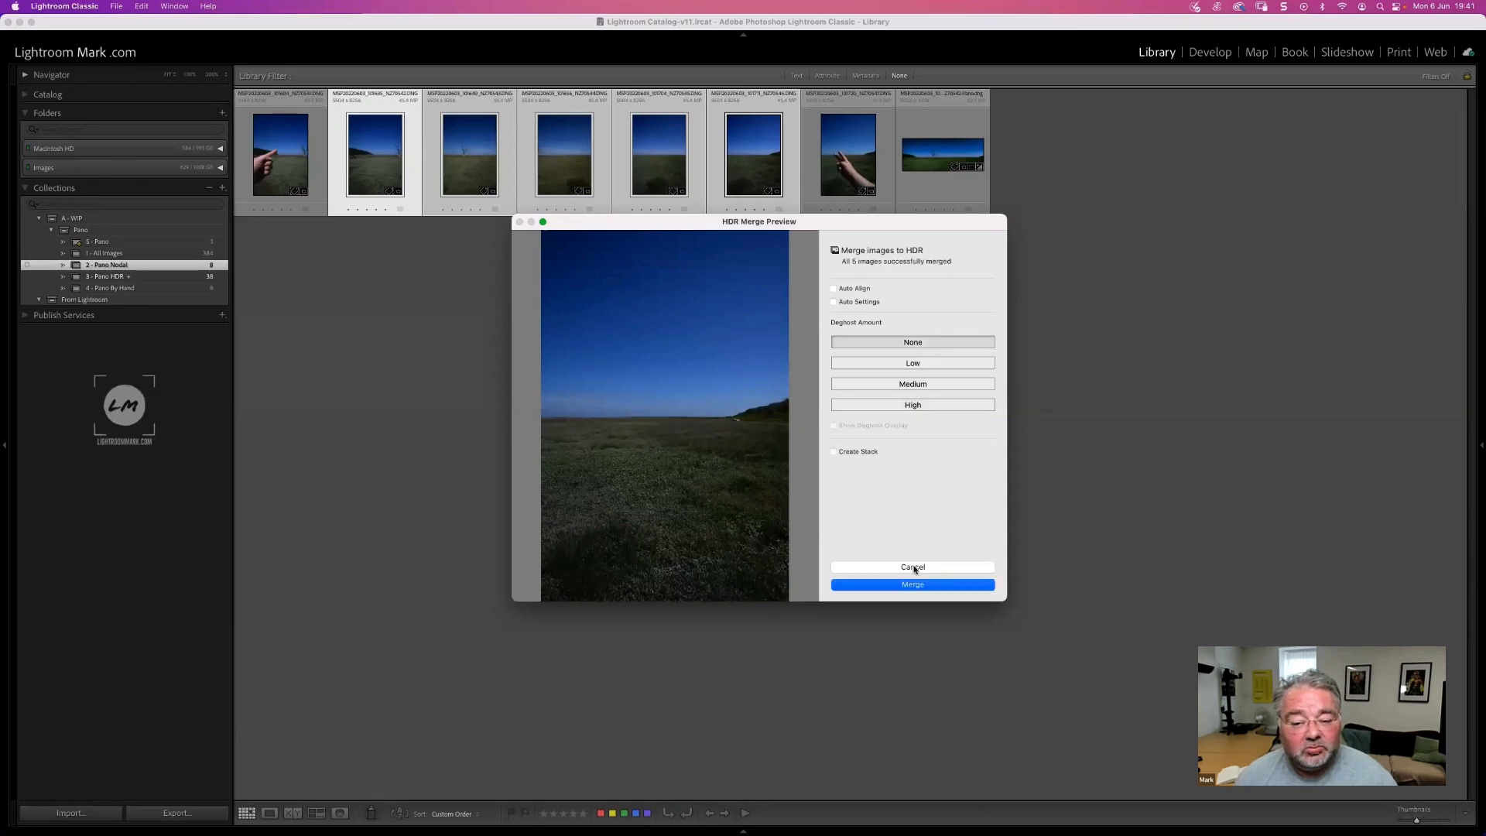
pyautogui.click(913, 567)
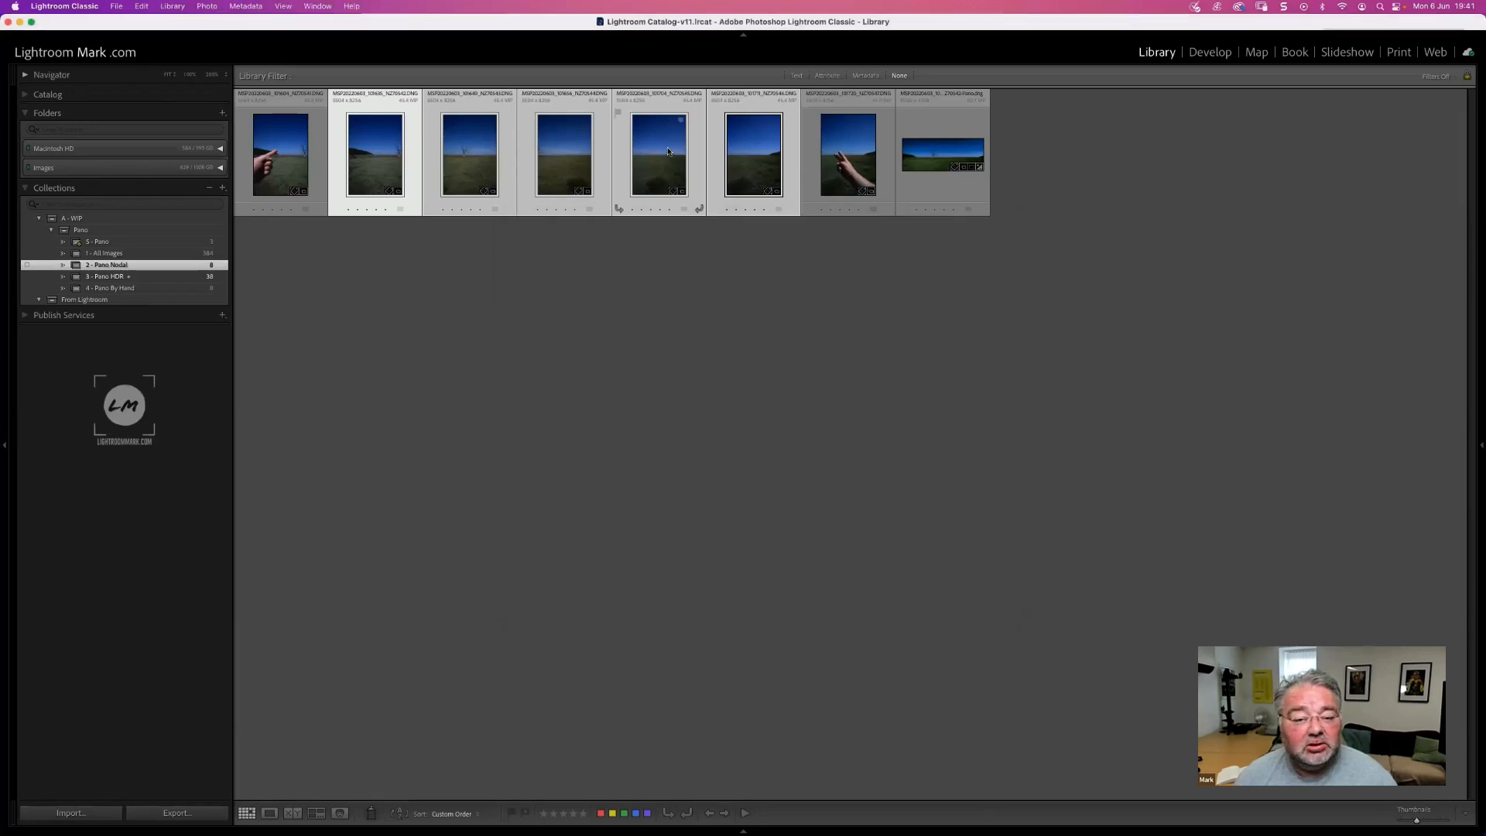
# - Open the panorama merge preview for the five selected frames
pyautogui.rightClick(670, 148)
pyautogui.moveTo(728, 310)
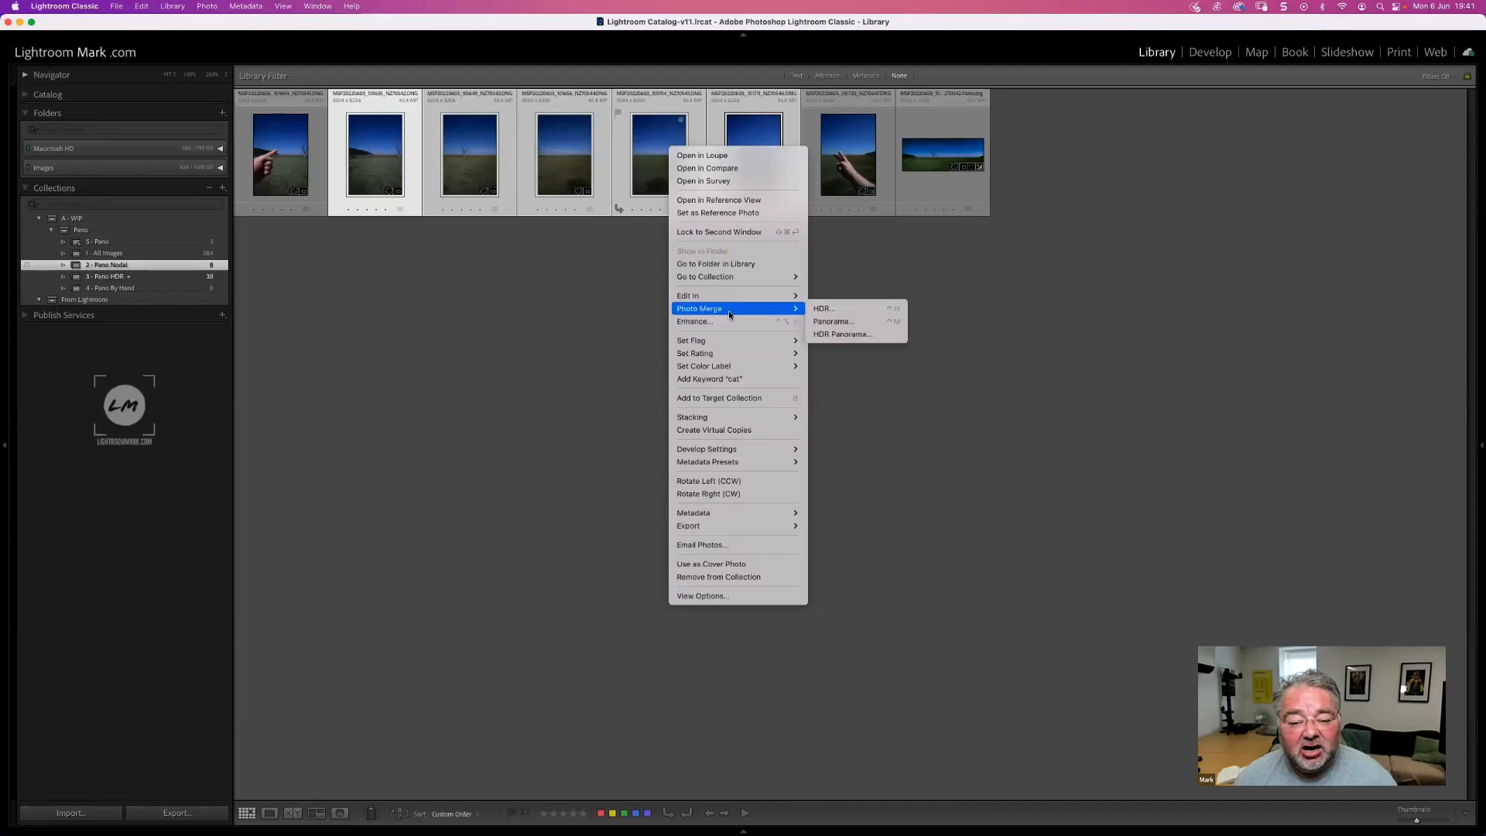
pyautogui.click(821, 323)
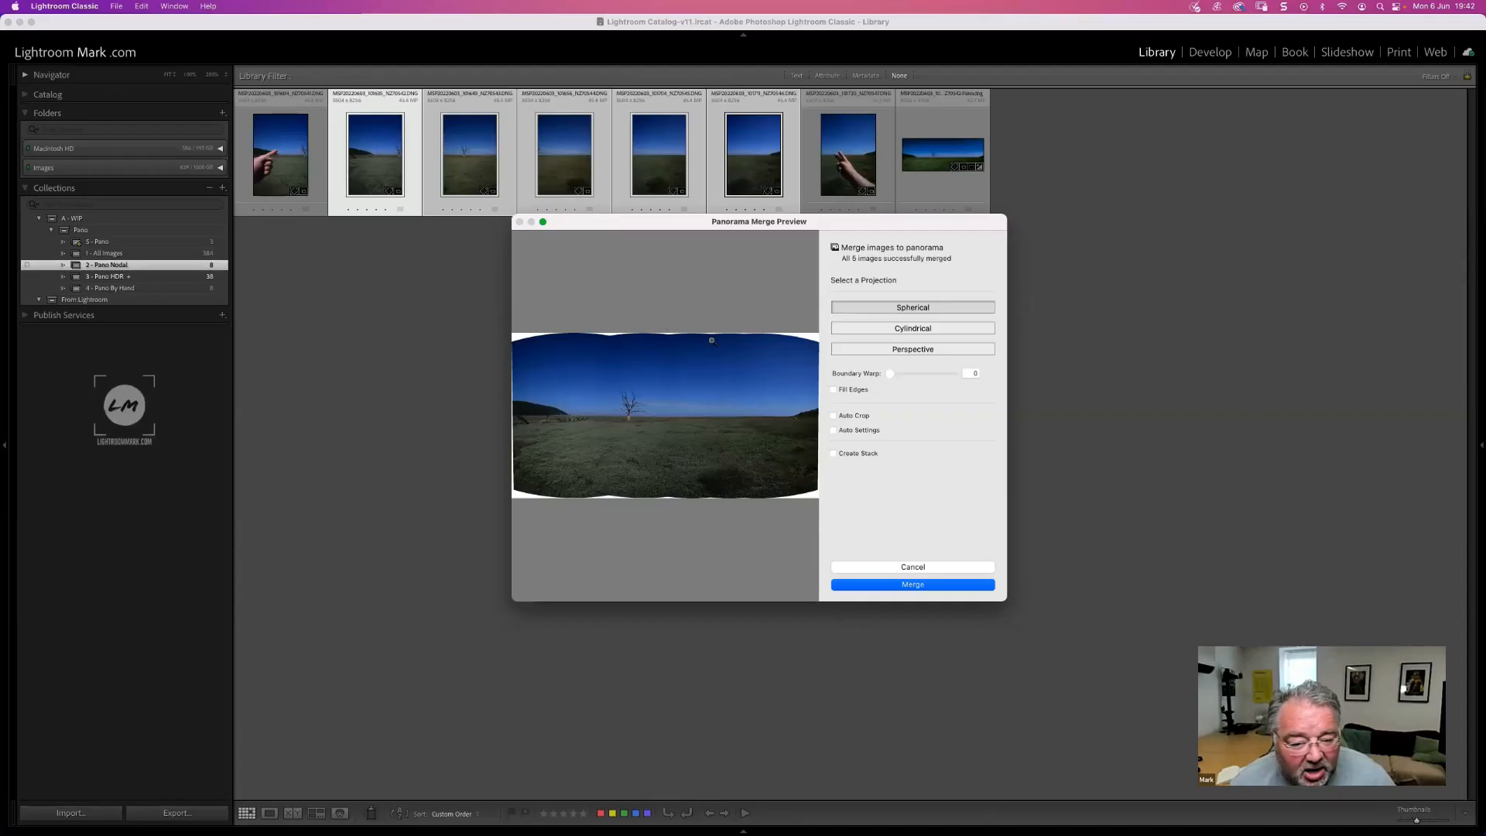
# - Examine the Spherical panorama preview up close along its full width, including the uneven edges, and return to the whole image
pyautogui.click(630, 345)
pyautogui.moveTo(608, 335); pyautogui.dragTo(724, 348)
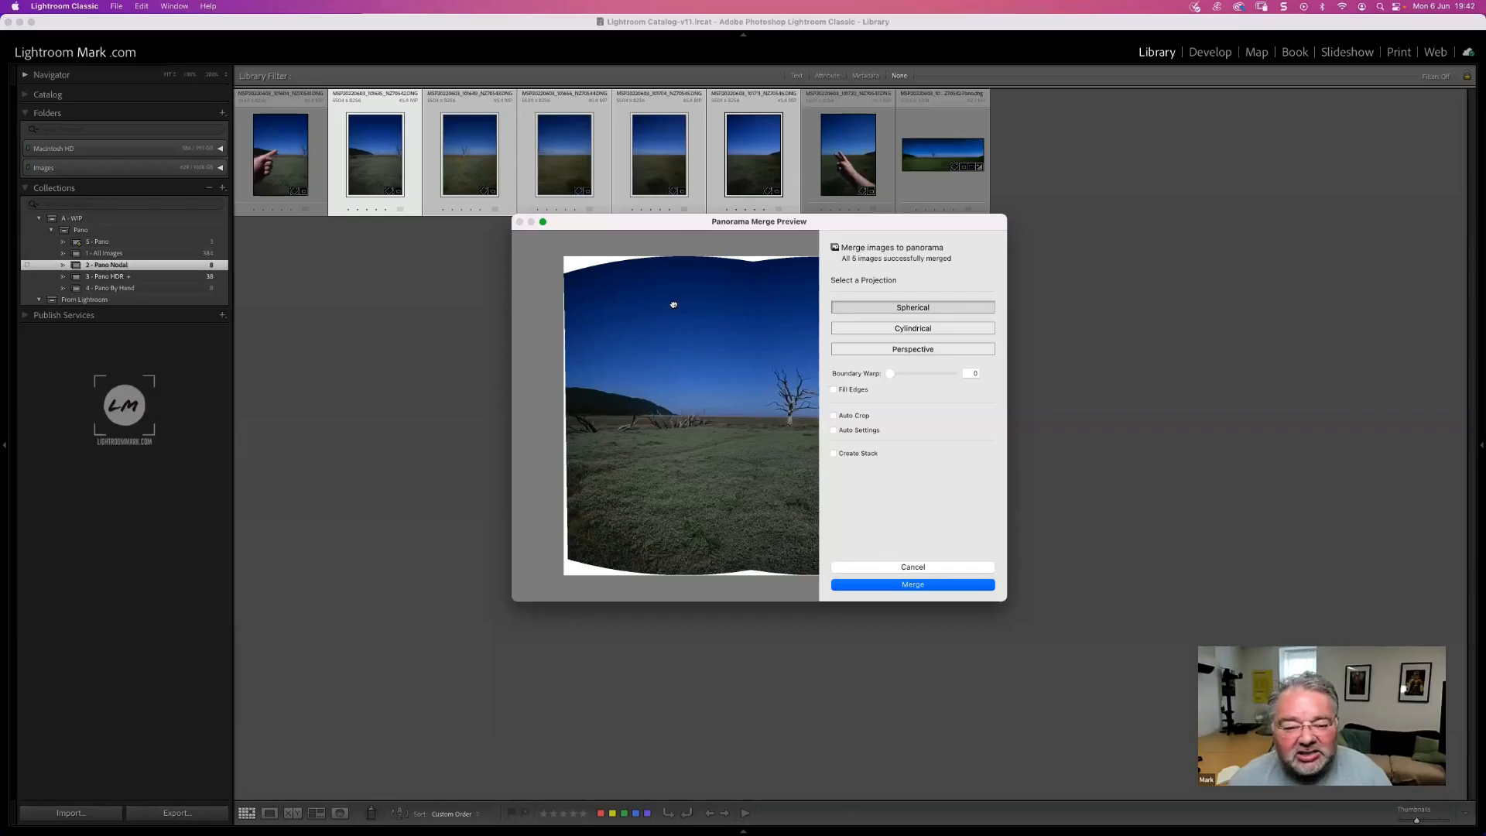
pyautogui.moveTo(735, 304); pyautogui.dragTo(590, 298)
pyautogui.moveTo(802, 300); pyautogui.dragTo(710, 301)
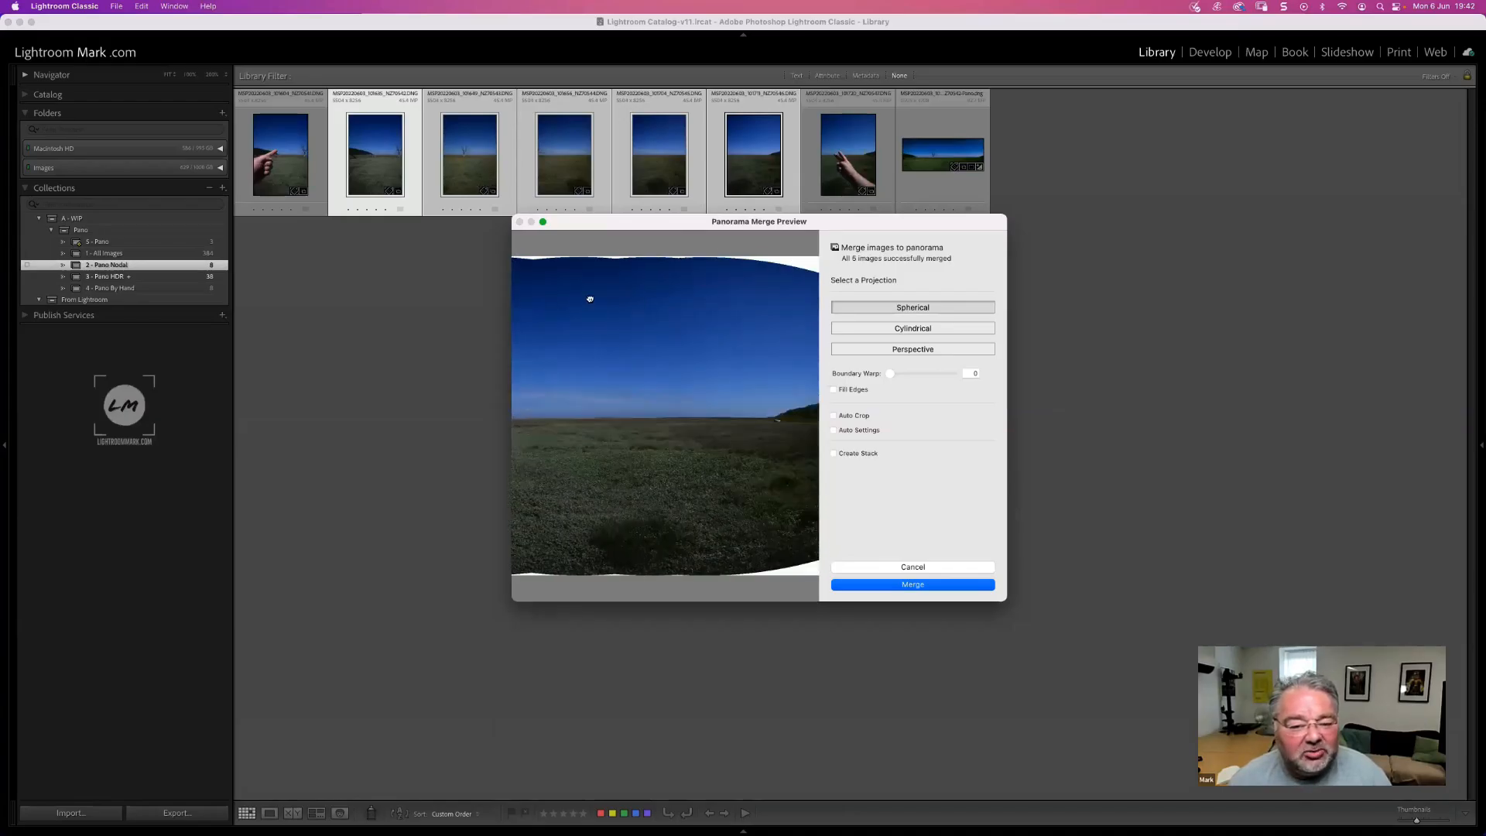
pyautogui.moveTo(799, 303)
pyautogui.mouseDown()
pyautogui.moveTo(680, 303)
pyautogui.moveTo(786, 301)
pyautogui.mouseUp()
pyautogui.moveTo(558, 304); pyautogui.dragTo(845, 307)
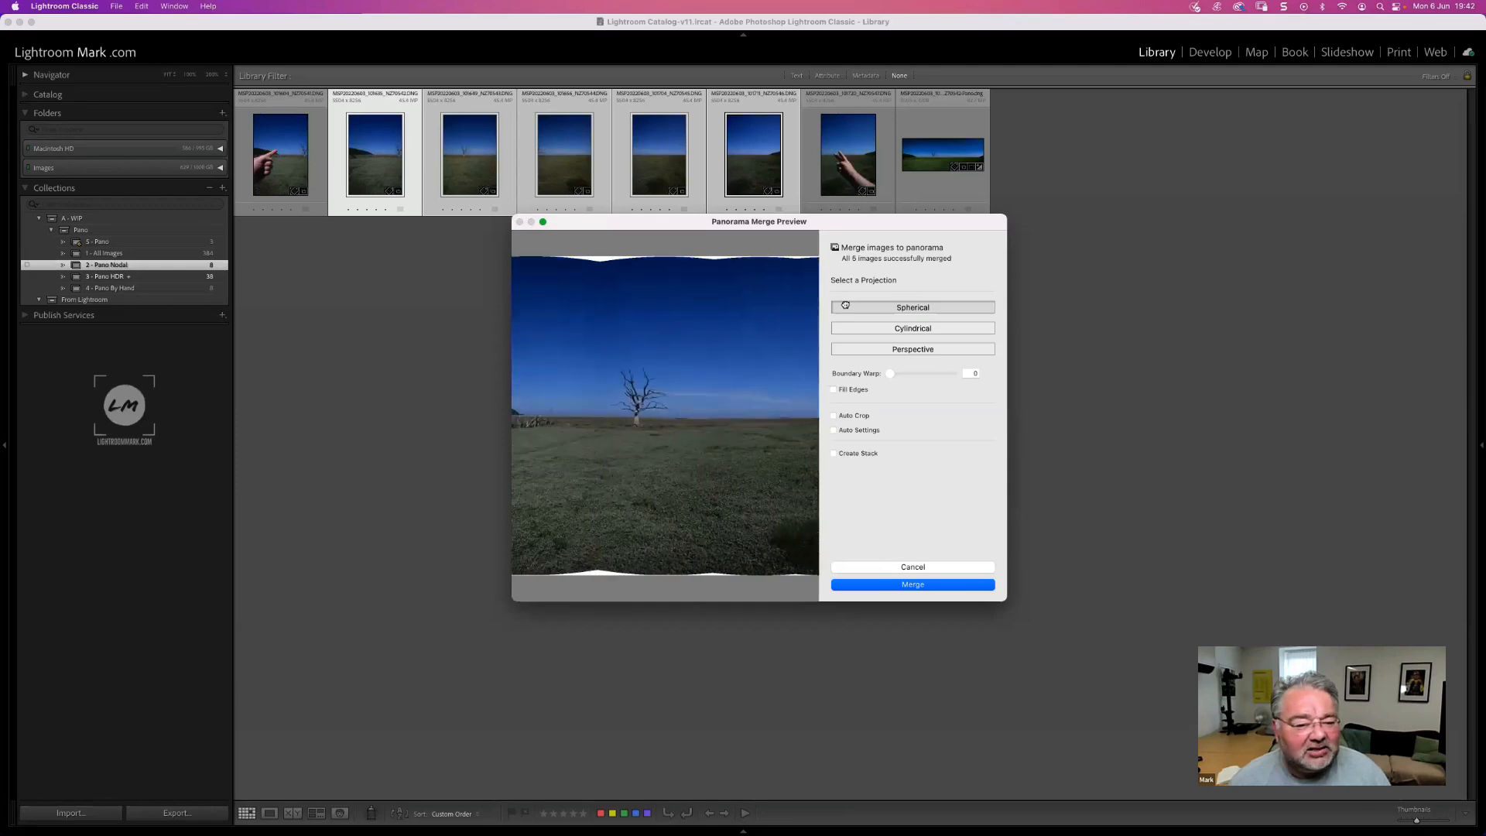
pyautogui.moveTo(729, 311); pyautogui.dragTo(782, 310)
pyautogui.click(673, 340)
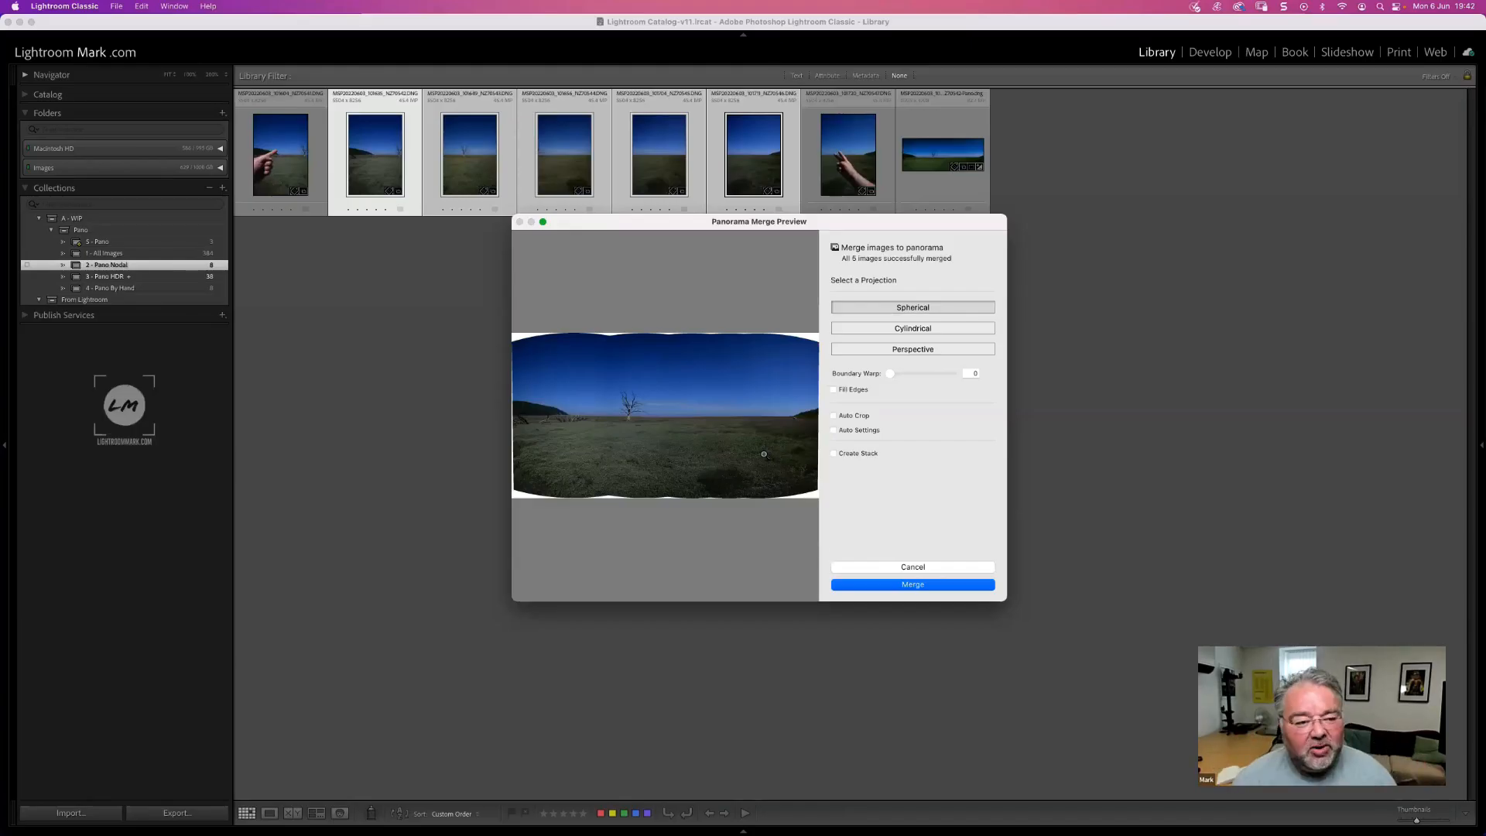
# - Try Fill Edges and Auto Crop one at a time on the panorama preview, switching each off again
pyautogui.click(845, 391)
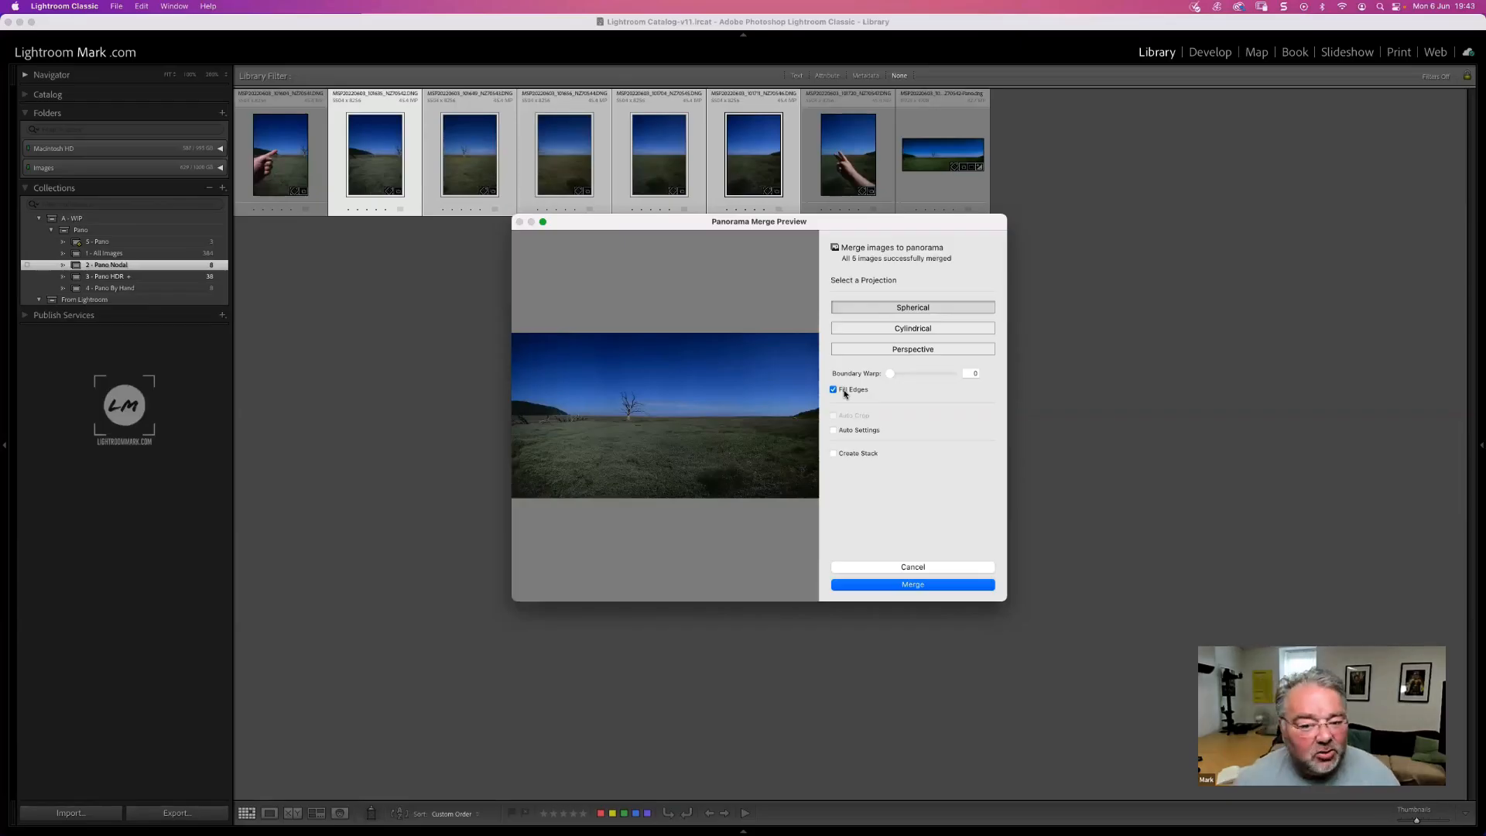
pyautogui.click(844, 394)
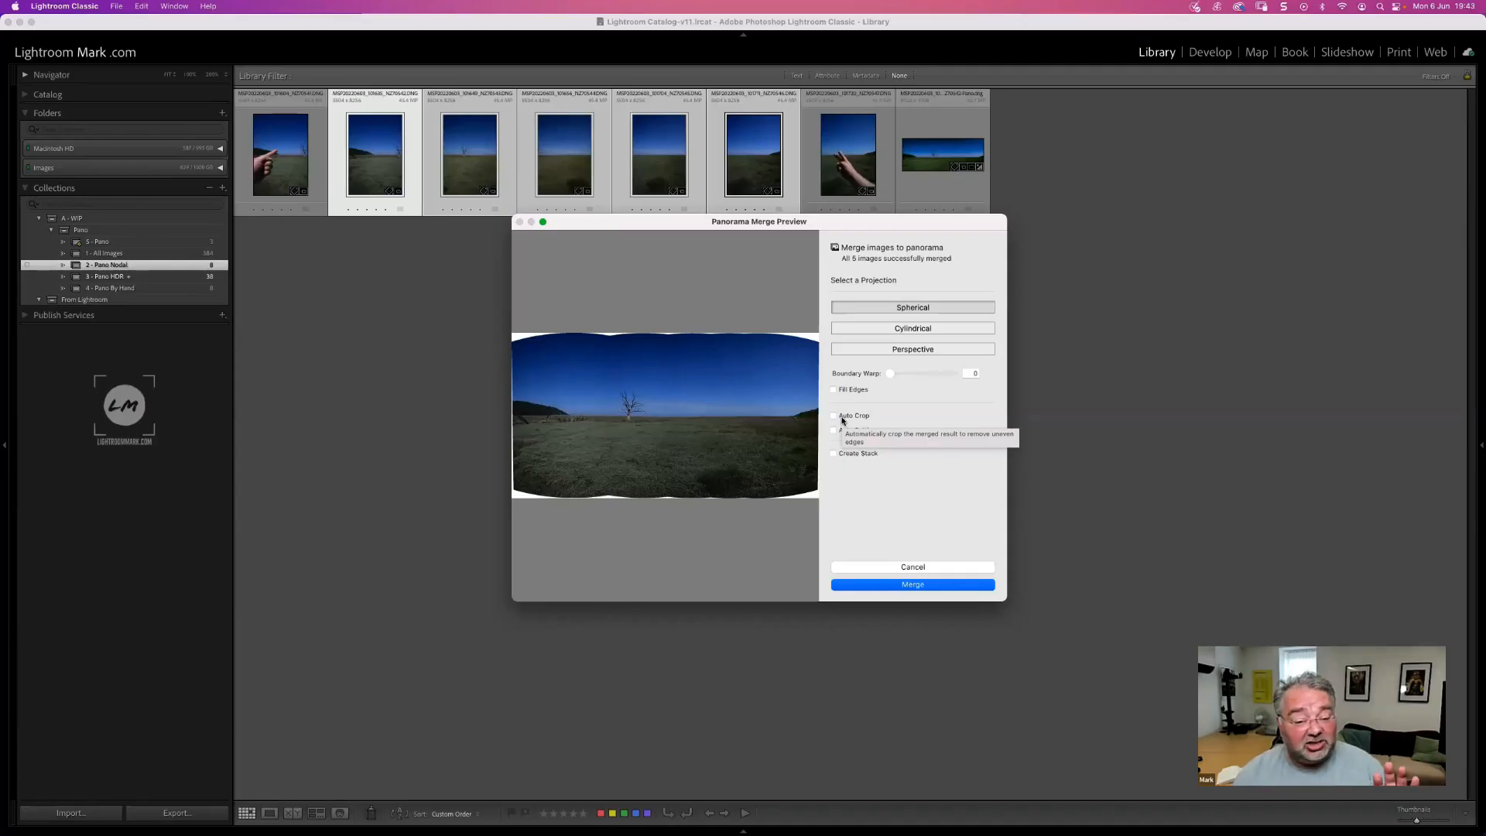
pyautogui.click(842, 420)
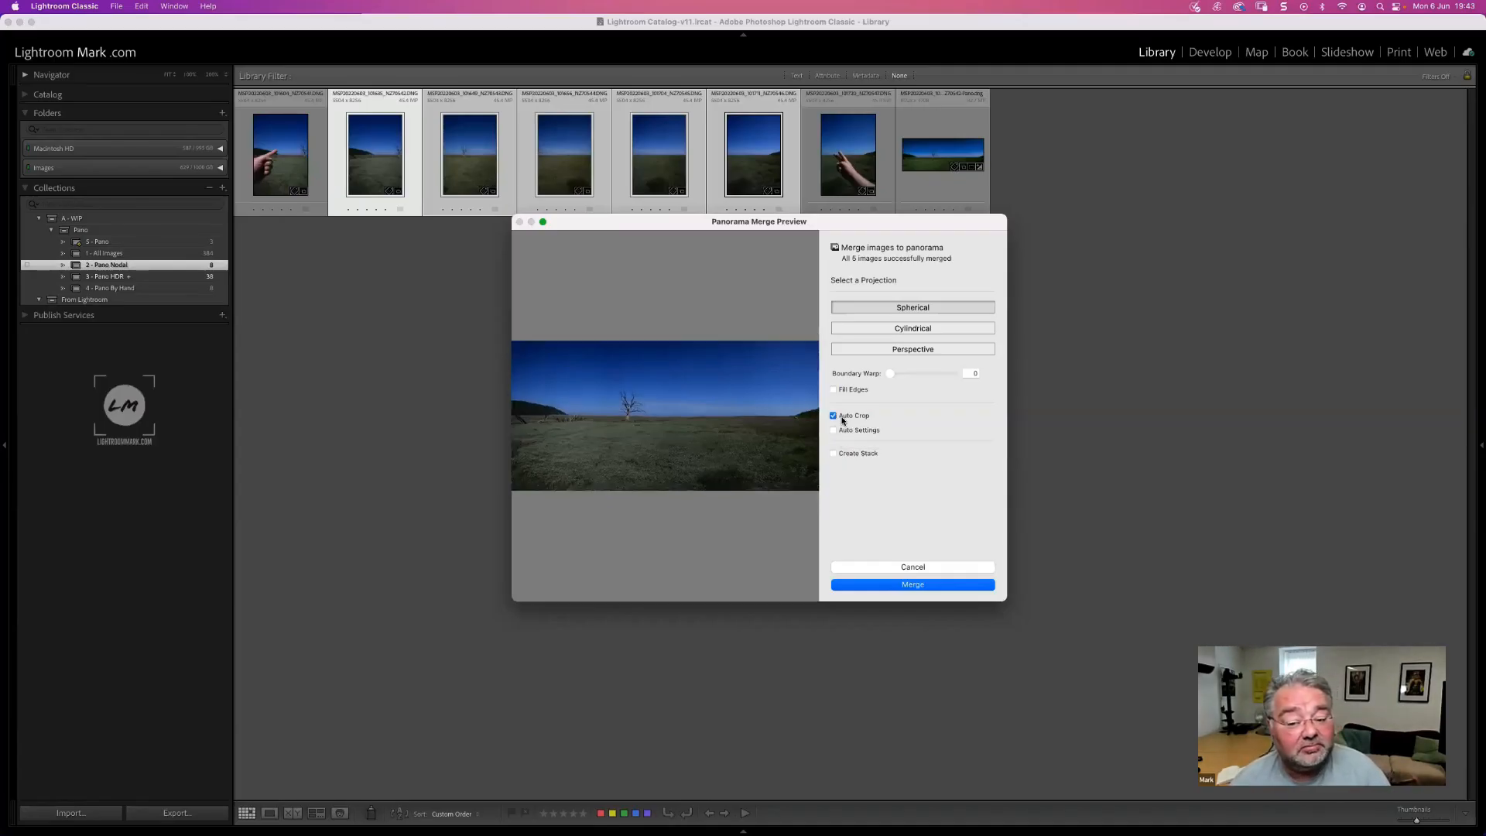
pyautogui.click(841, 419)
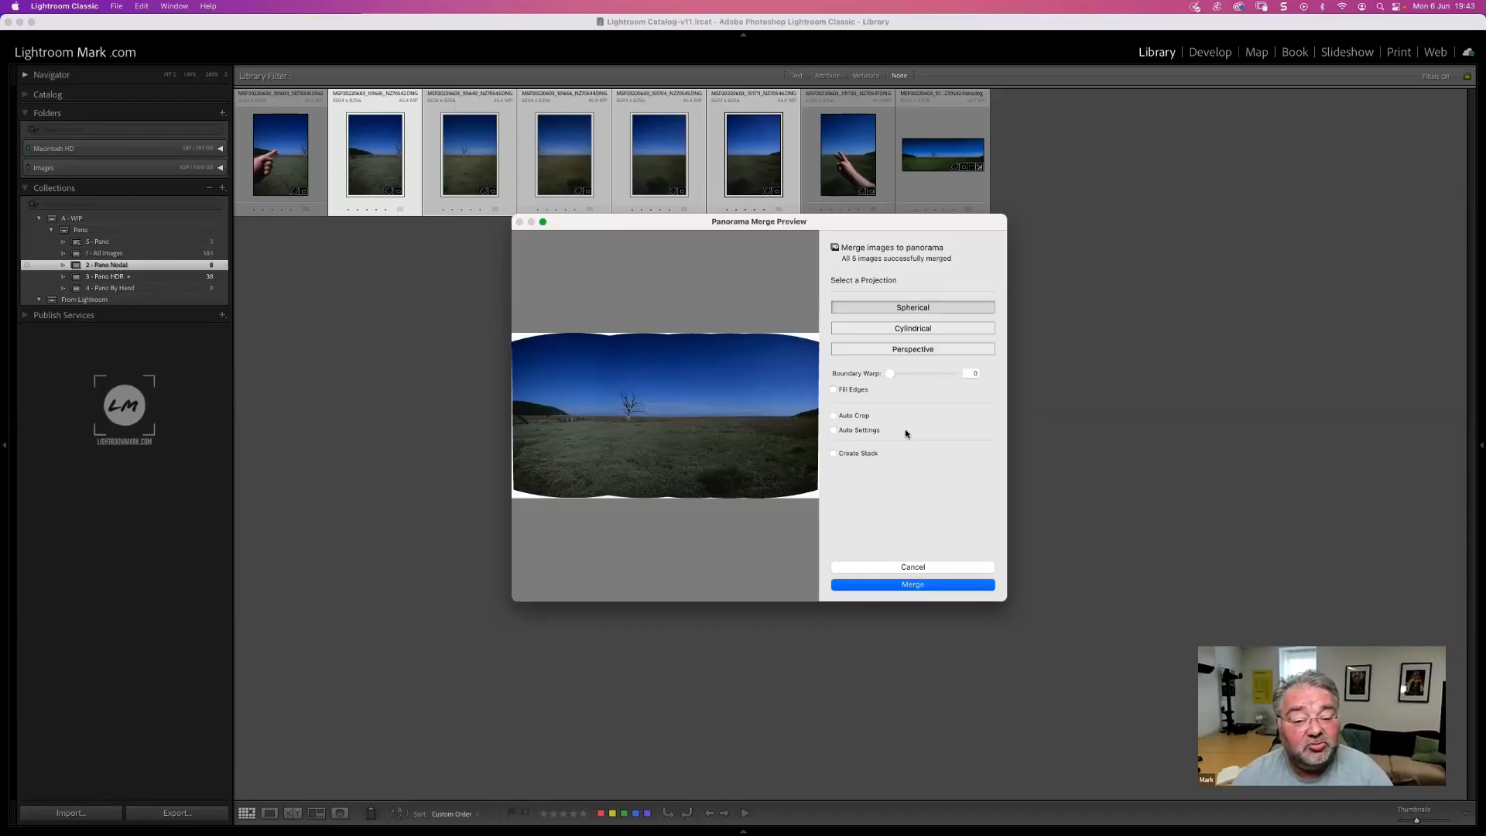
# - Merge the panorama with Spherical projection, without Fill Edges or Auto Crop, and view the first panorama frame in Loupe view
pyautogui.click(921, 584)
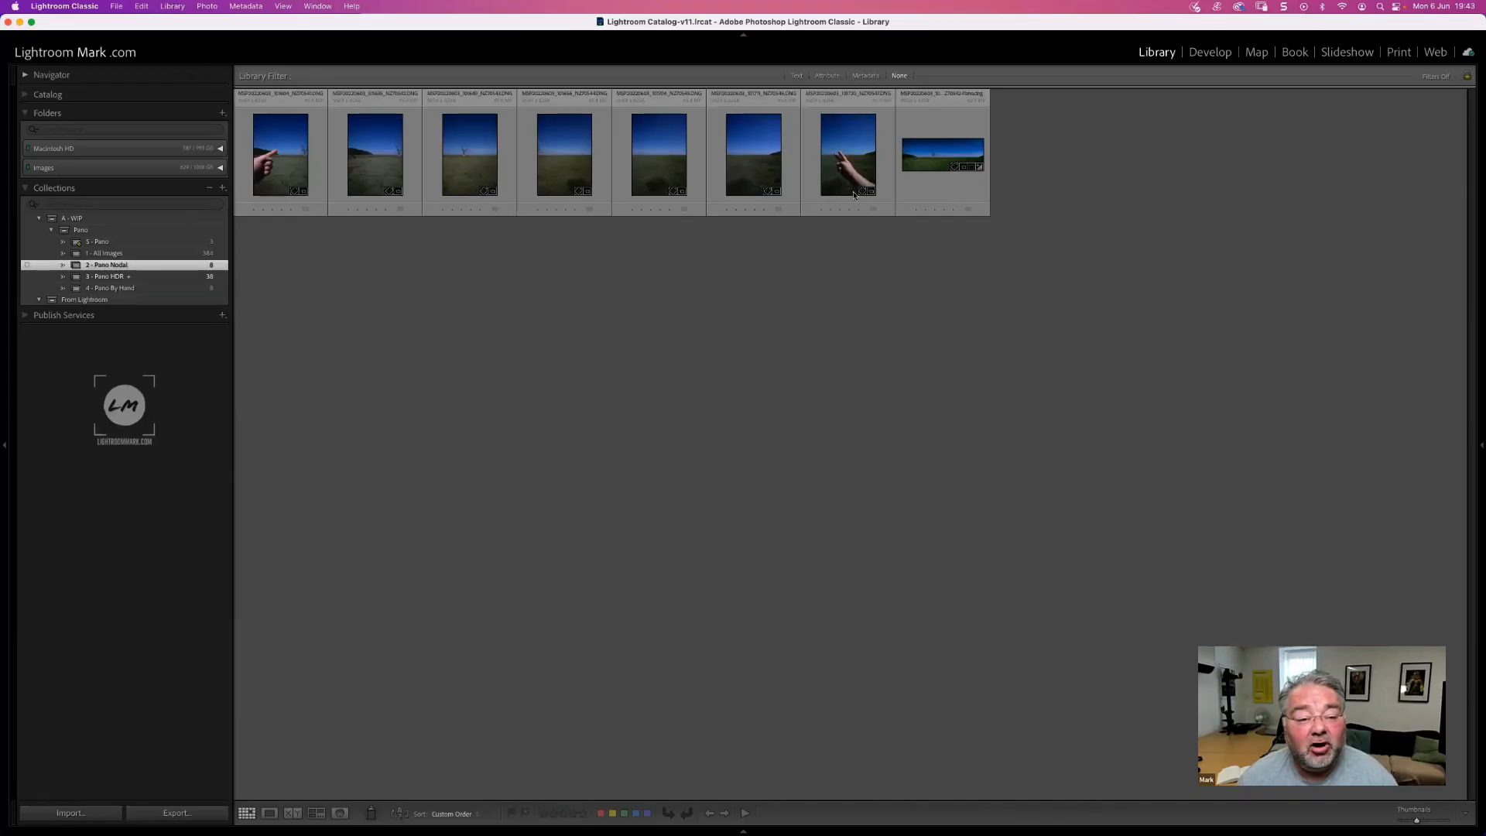
pyautogui.doubleClick(380, 161)
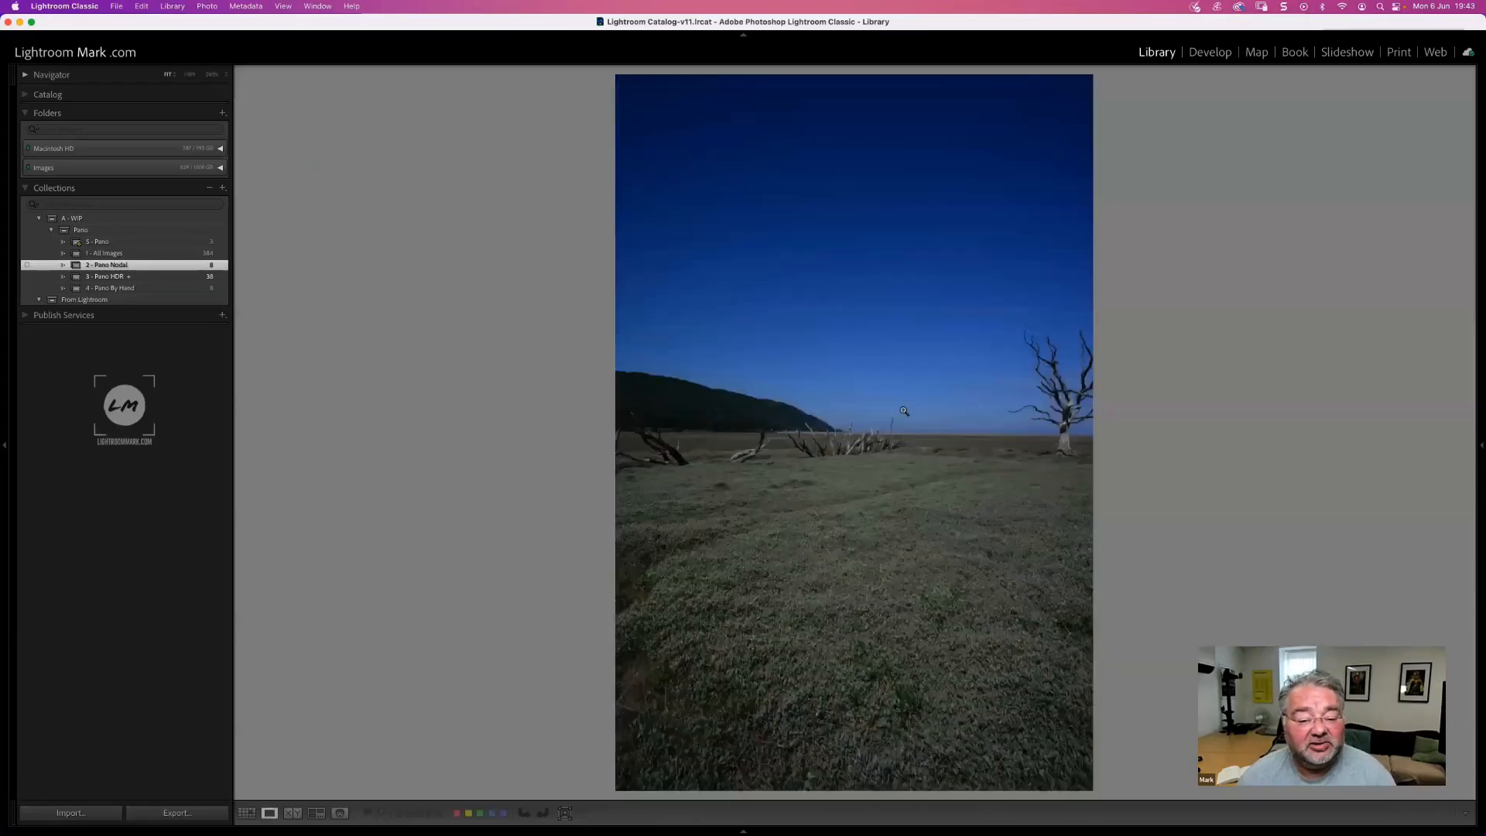
# - Open the first panorama frame in Develop with Spot Removal active, enable Visualize Spots, and magnify the photo to 200%
pyautogui.click(1198, 52)
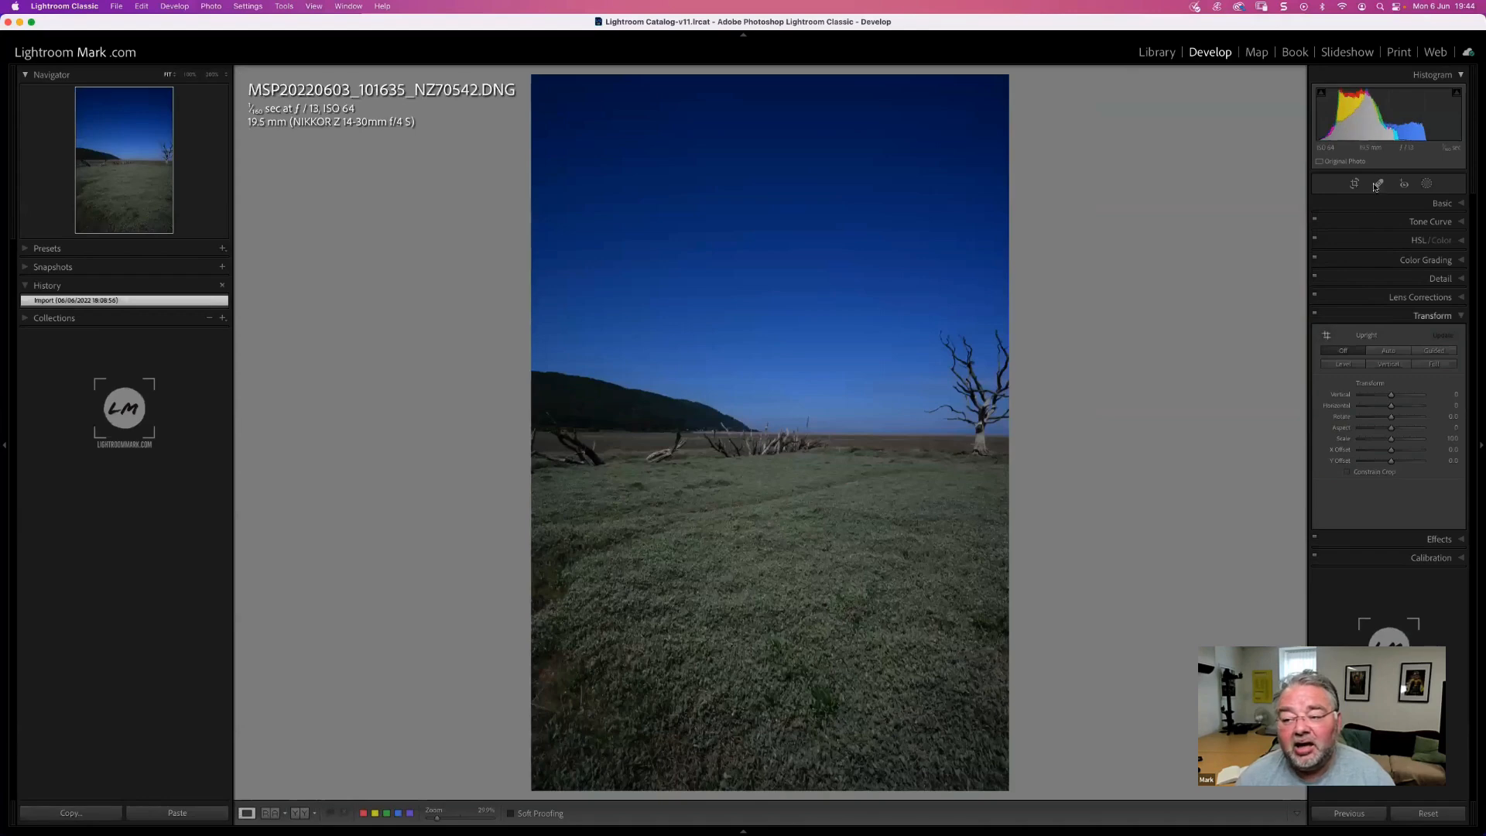
pyautogui.click(1379, 184)
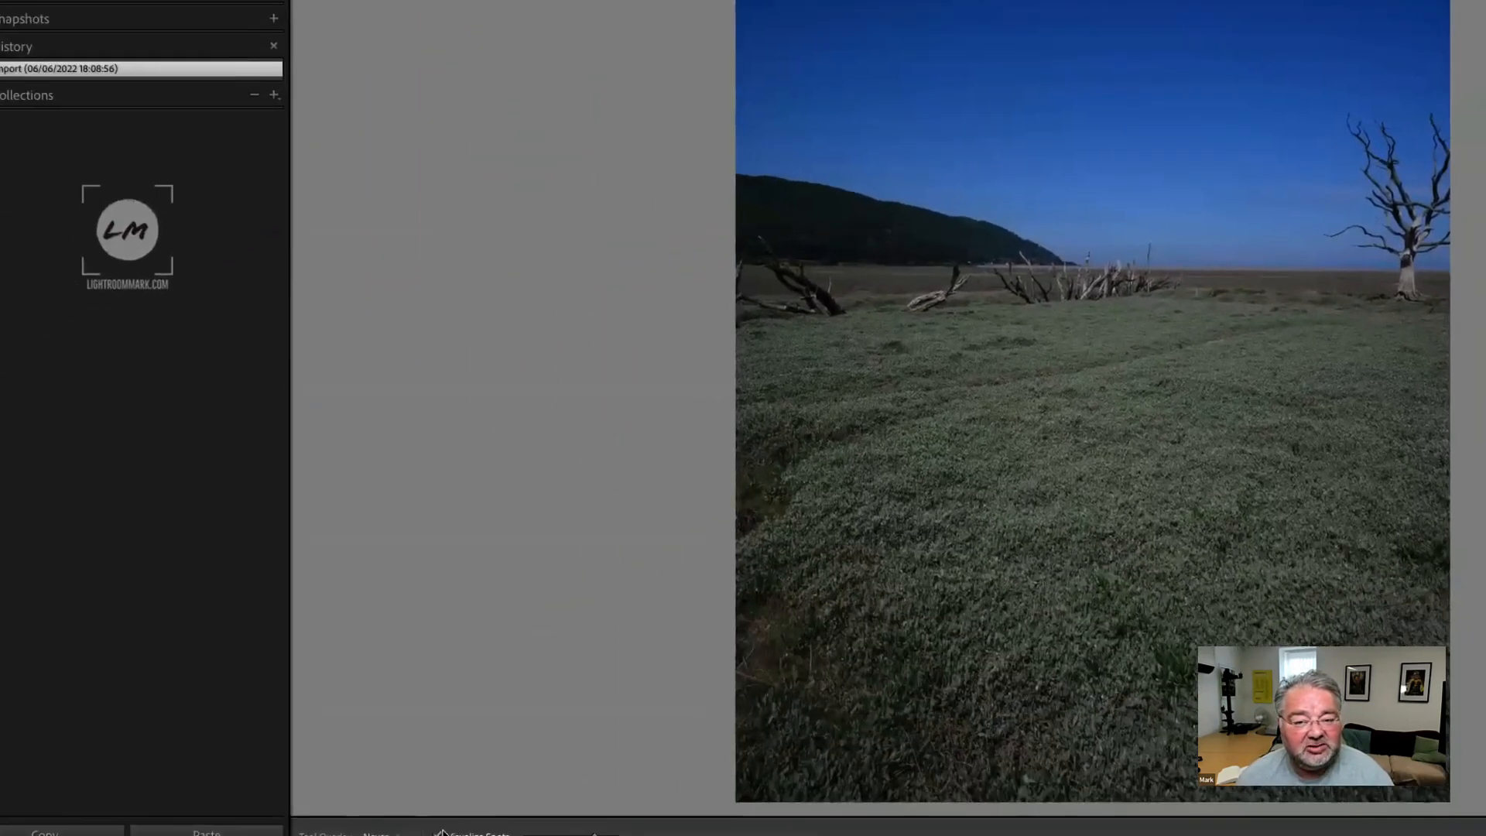
pyautogui.click(441, 833)
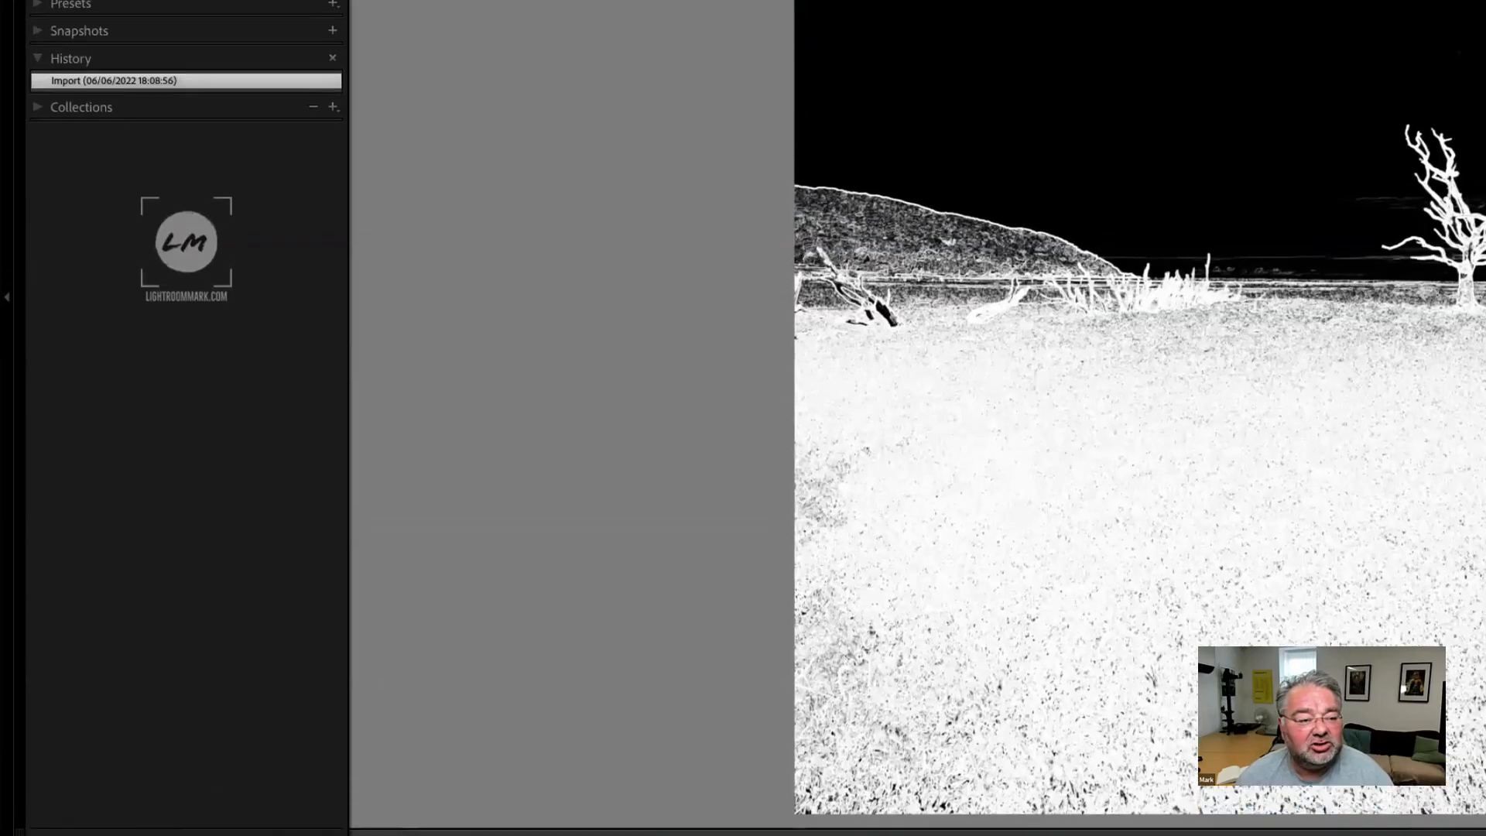
pyautogui.click(317, 112)
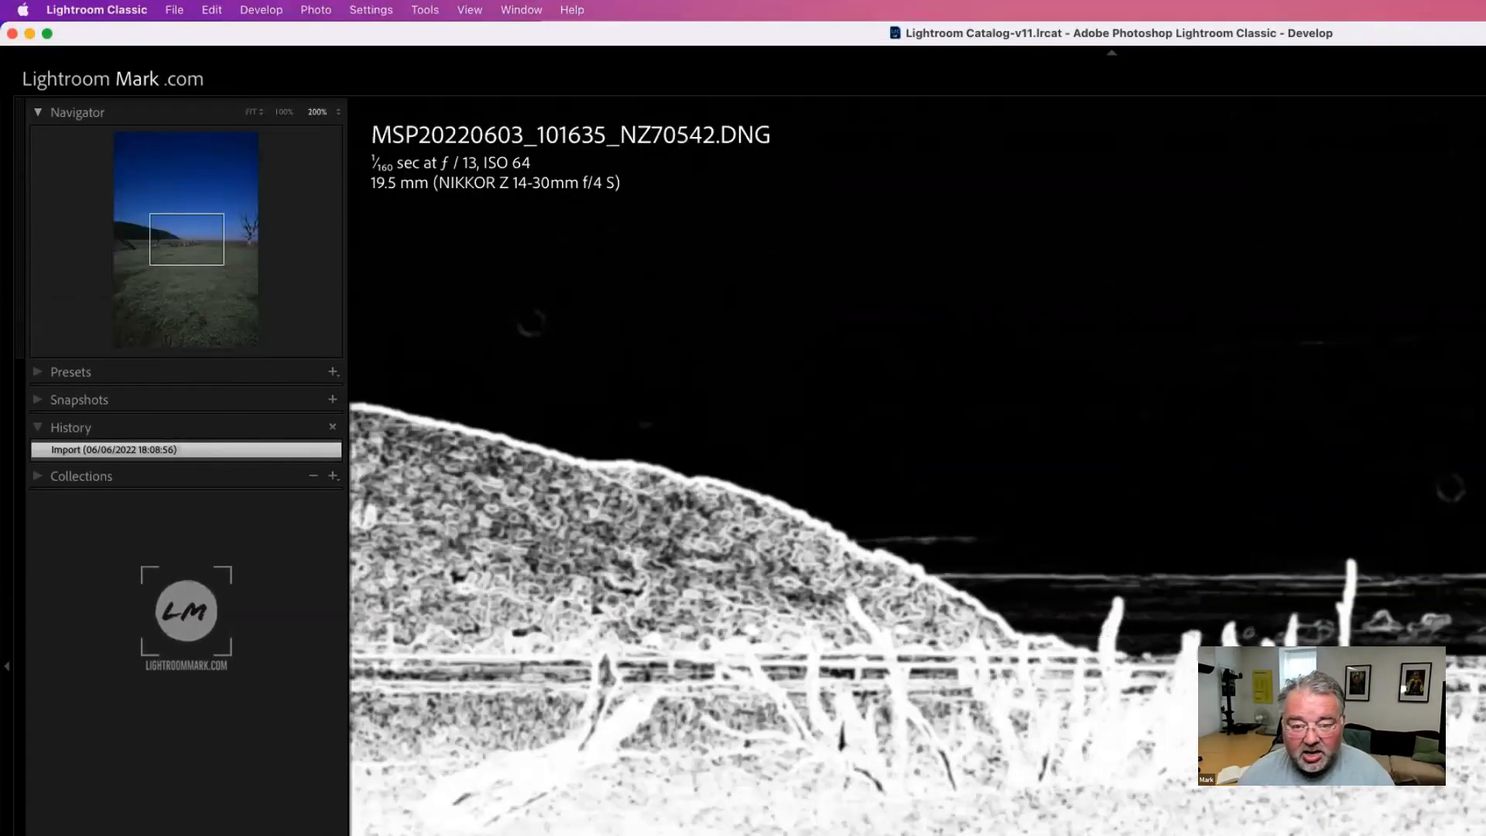
# - Examine the magnified frame for dust spots section by section, starting from its upper-left corner and working down each column
pyautogui.press('Home')
pyautogui.press('pagedown')
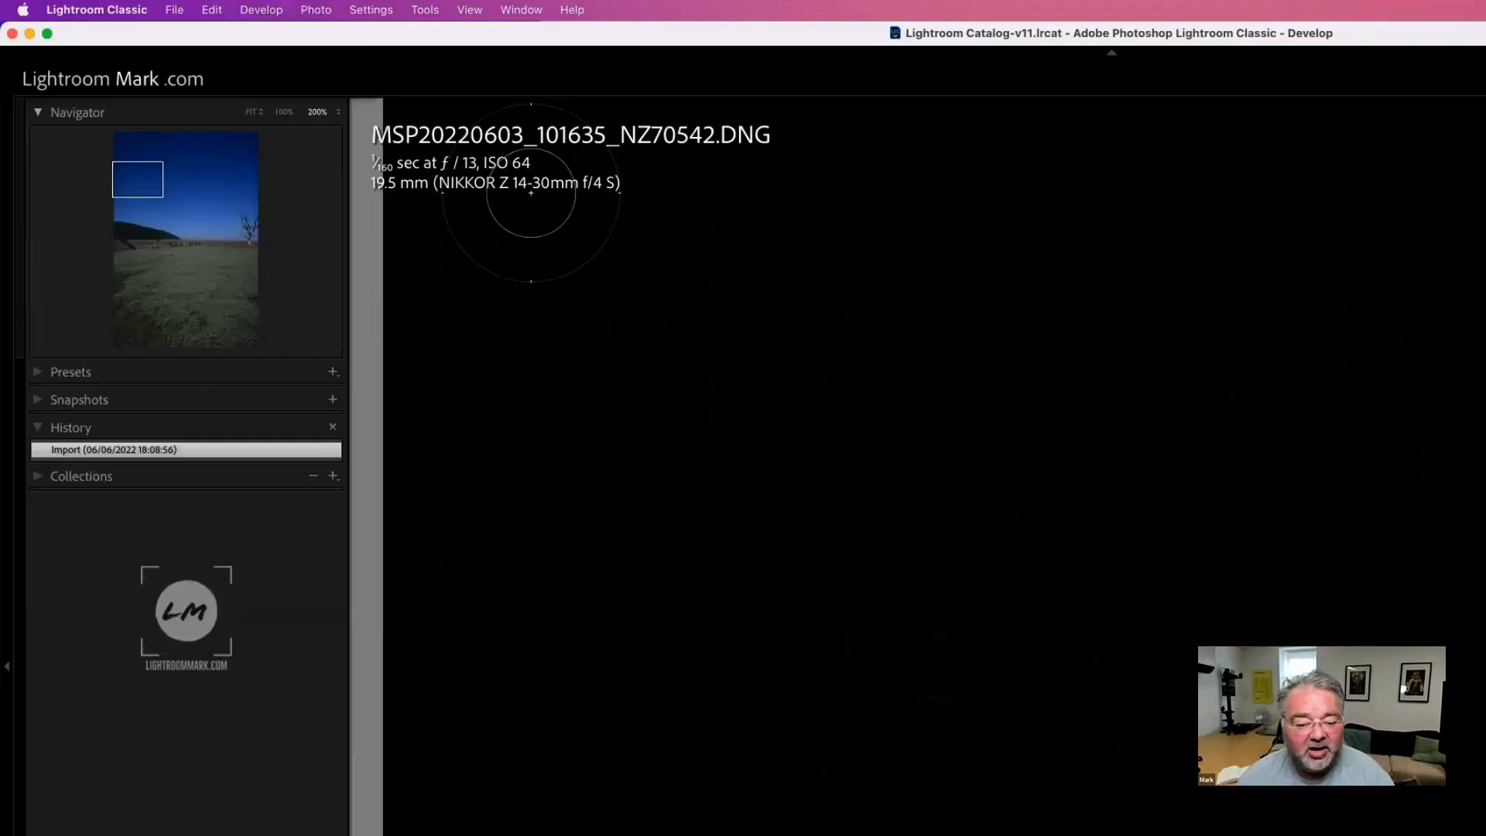
pyautogui.press('pagedown')
pyautogui.press('pagedown')
pyautogui.press('pagedown')
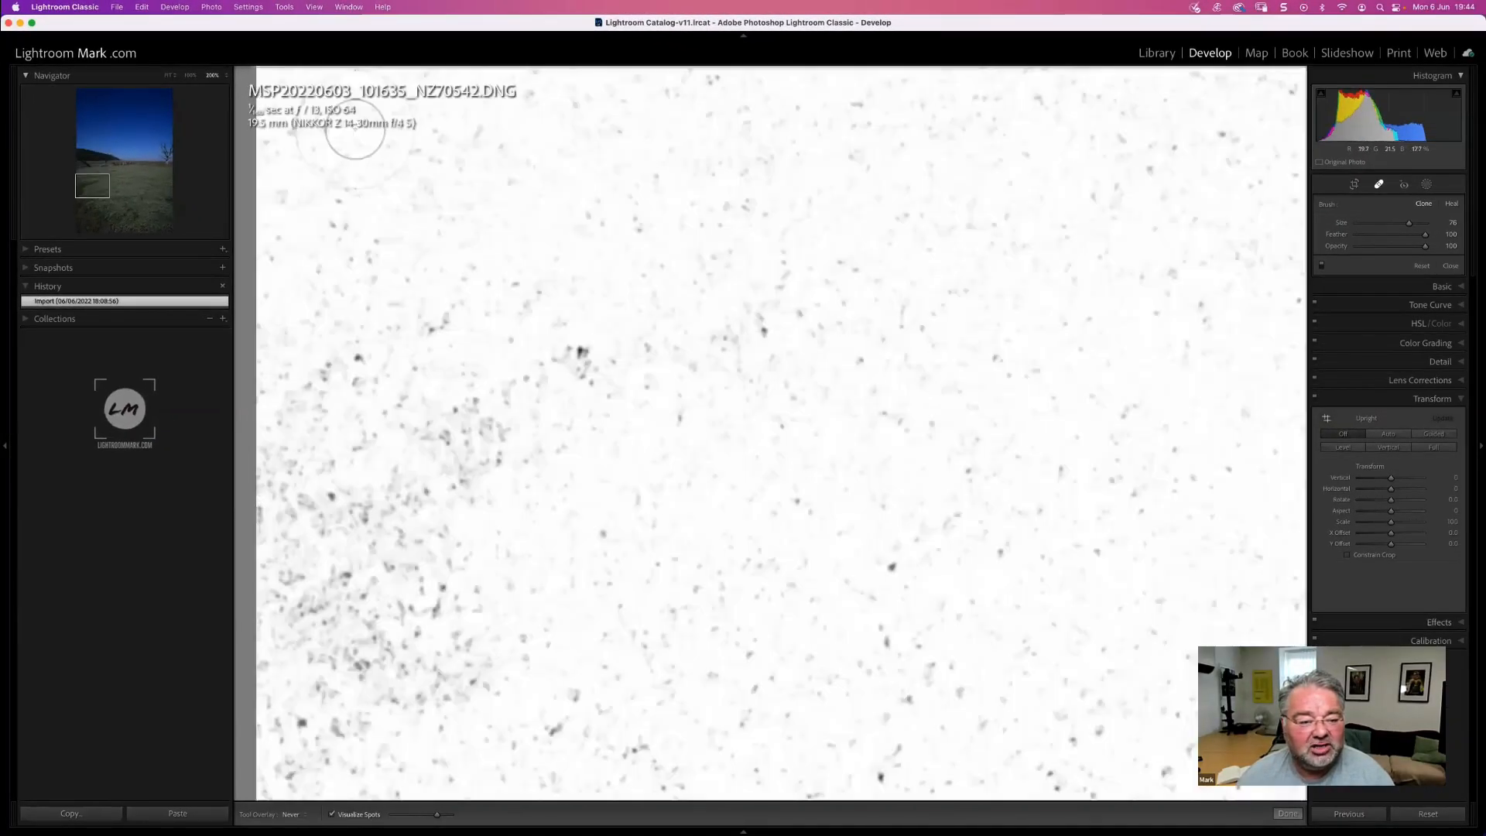
pyautogui.press('pagedown')
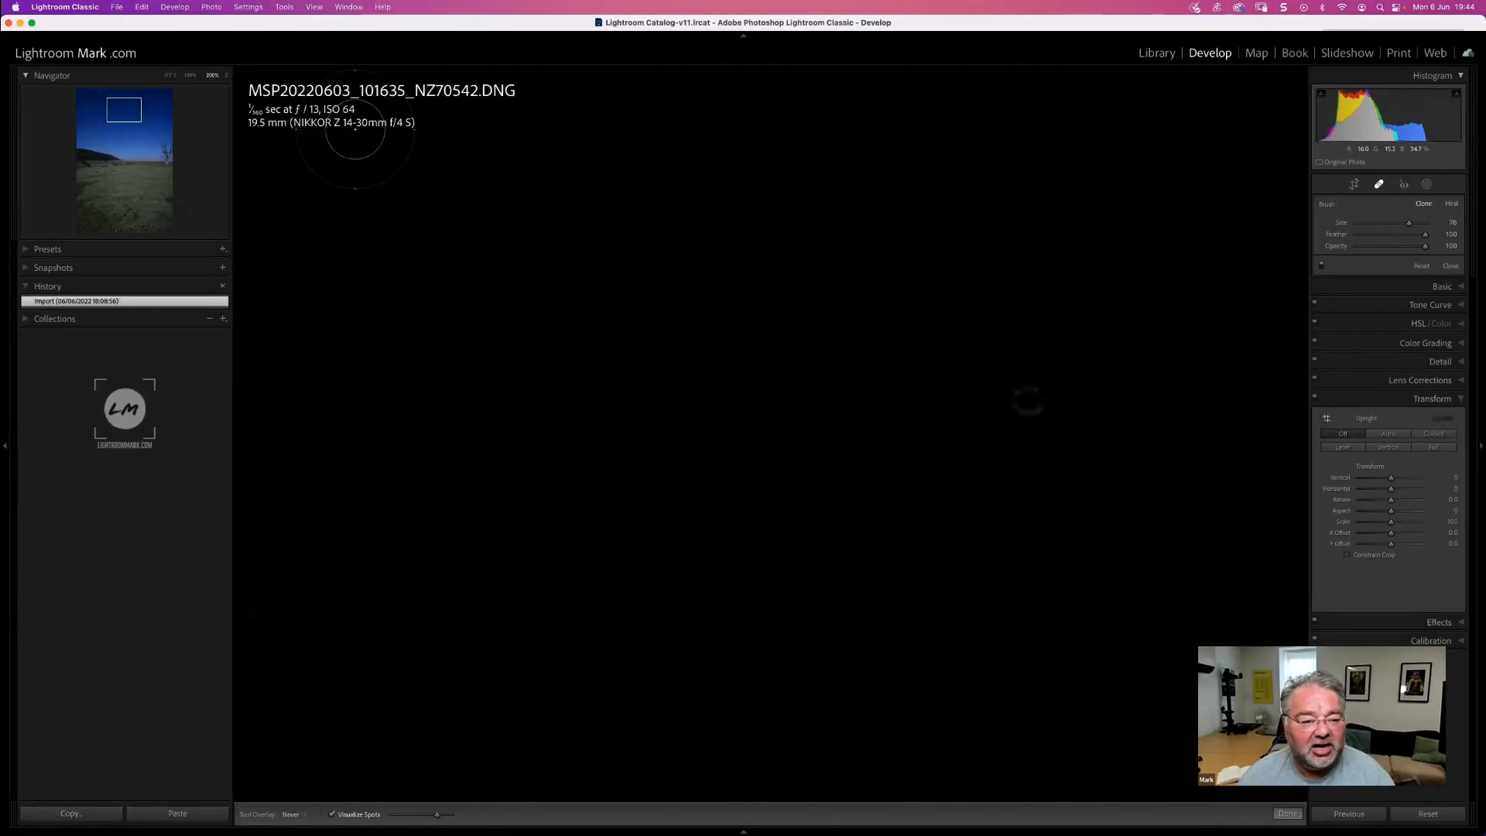
pyautogui.press('pagedown')
pyautogui.press('pagedown')
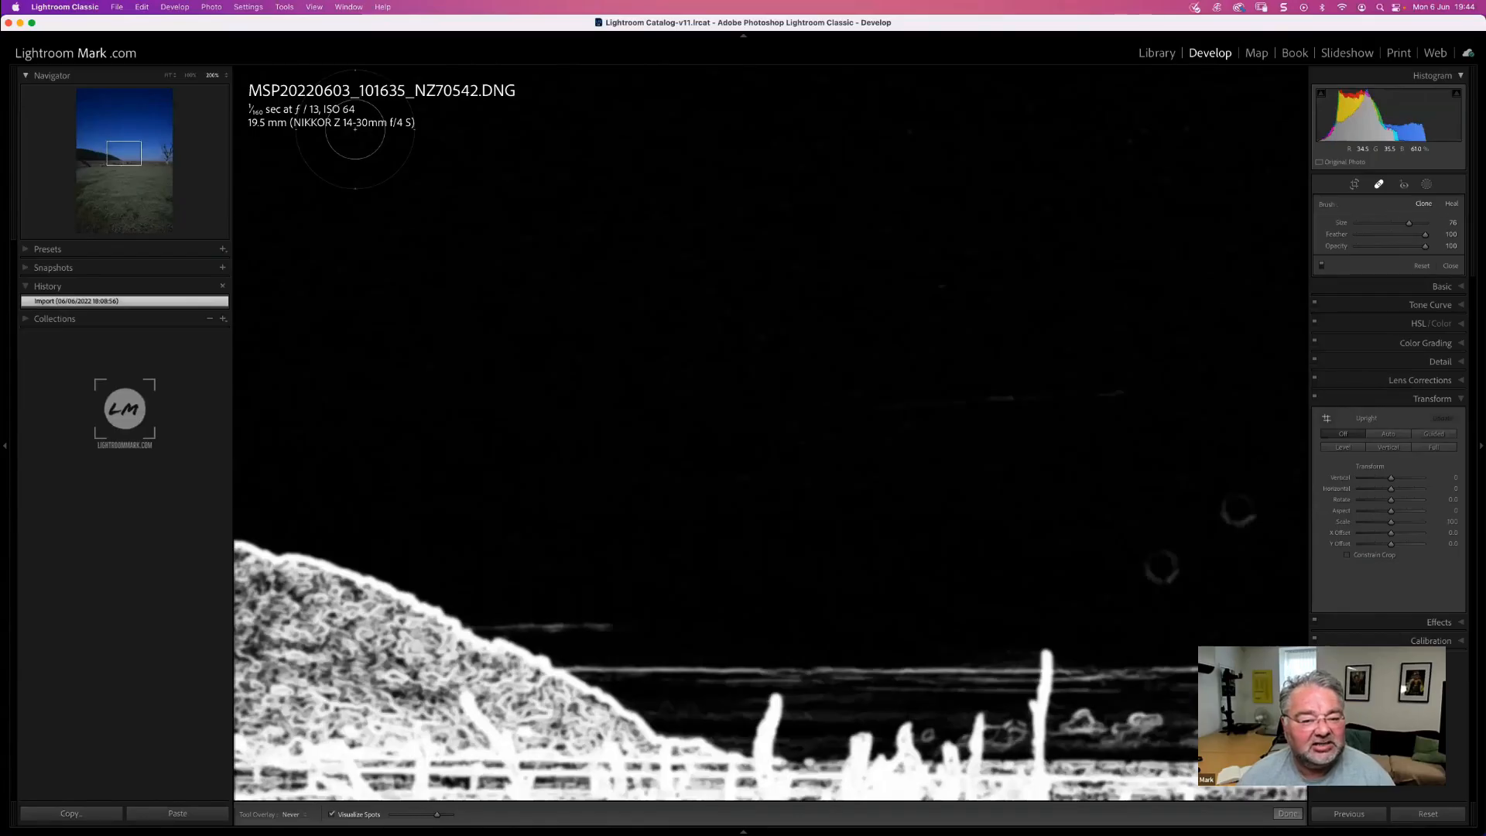
pyautogui.press('pagedown')
pyautogui.press('pagedown')
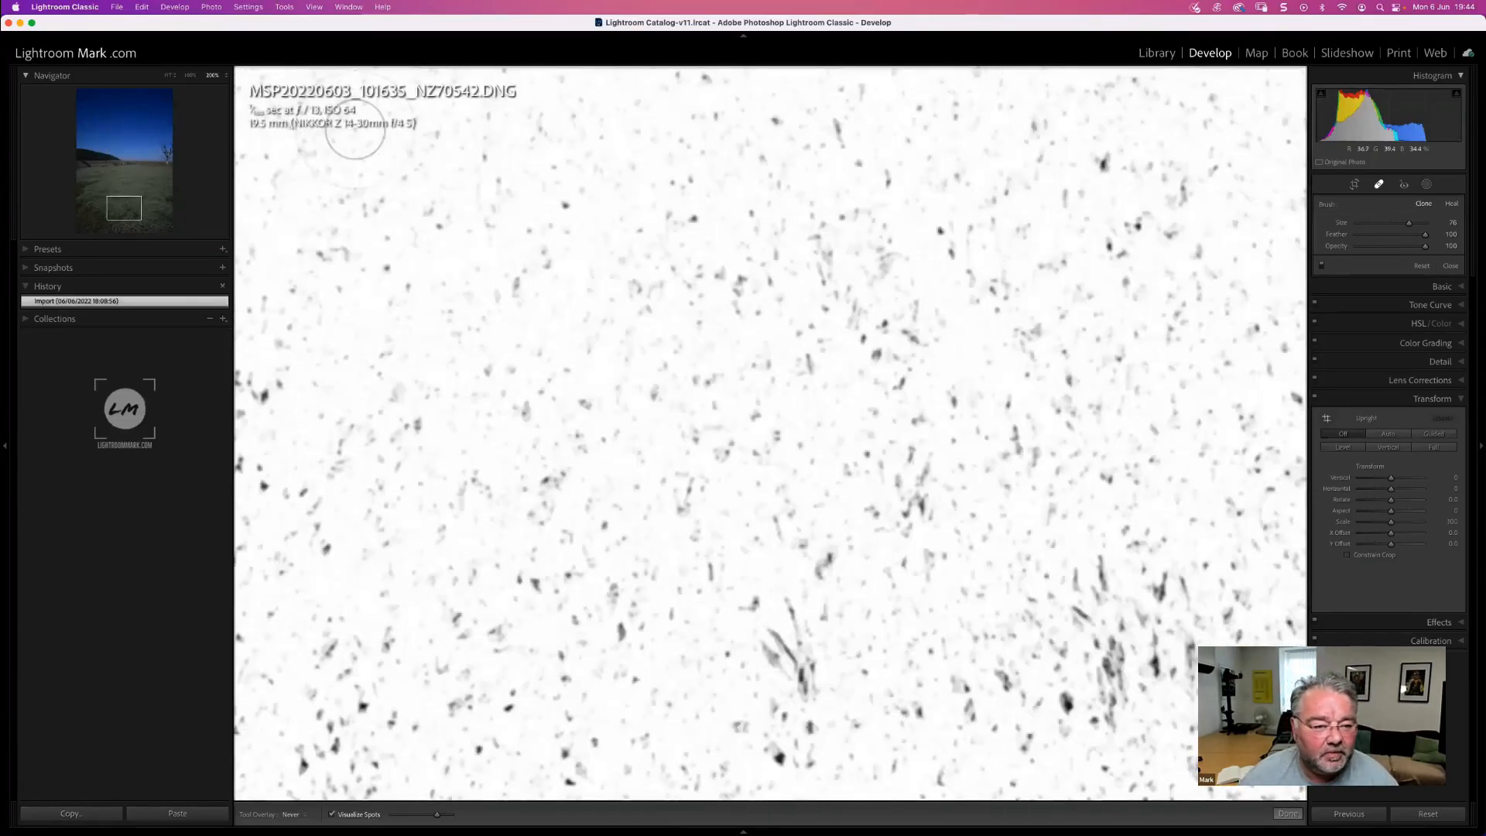
# - Clone out the curved mark and two ring-shaped dust spots in the right-hand part of the sky
pyautogui.press('pagedown')
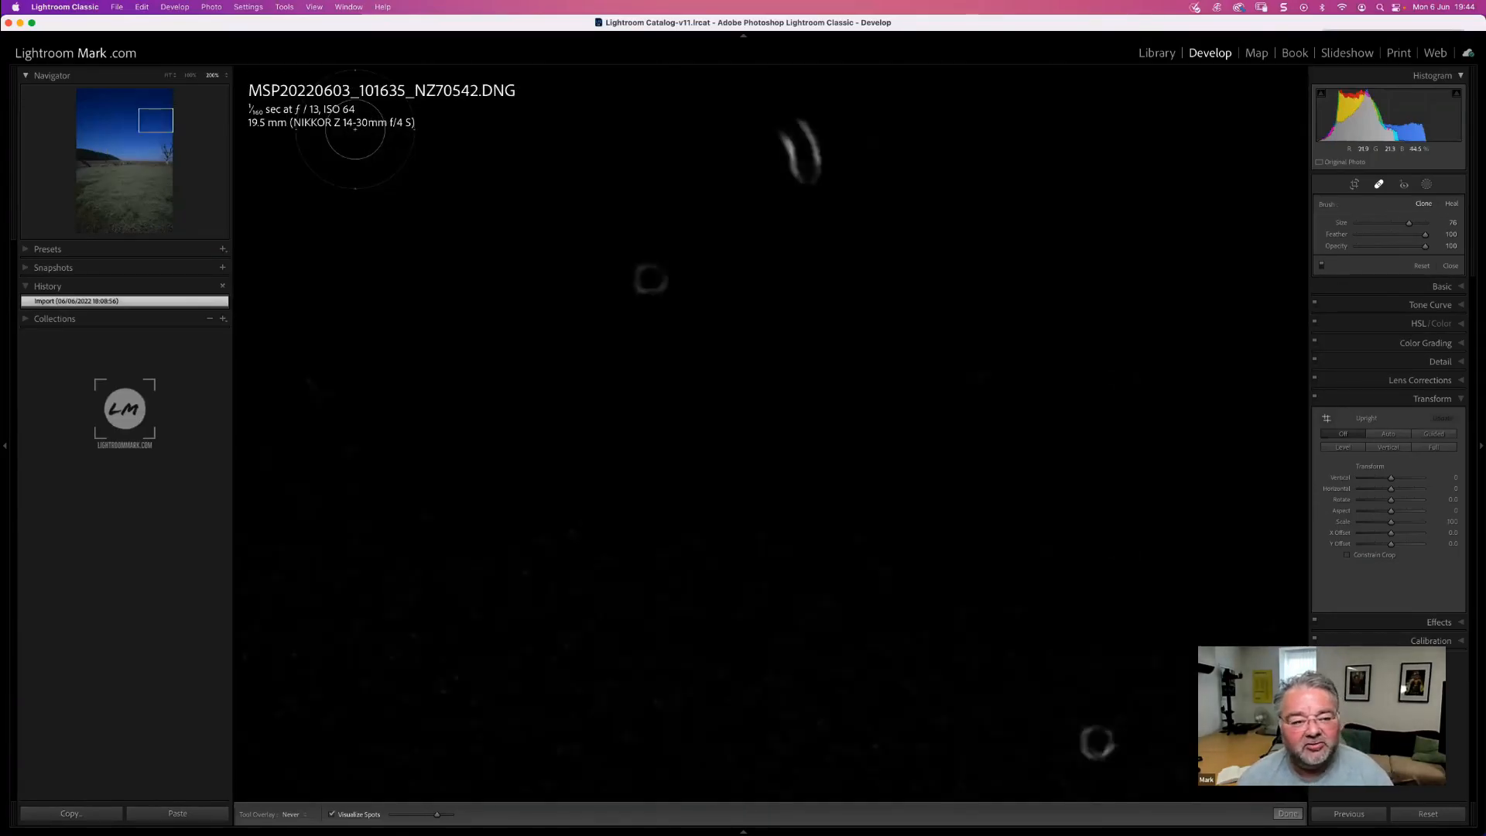
pyautogui.moveTo(784, 130); pyautogui.dragTo(818, 180)
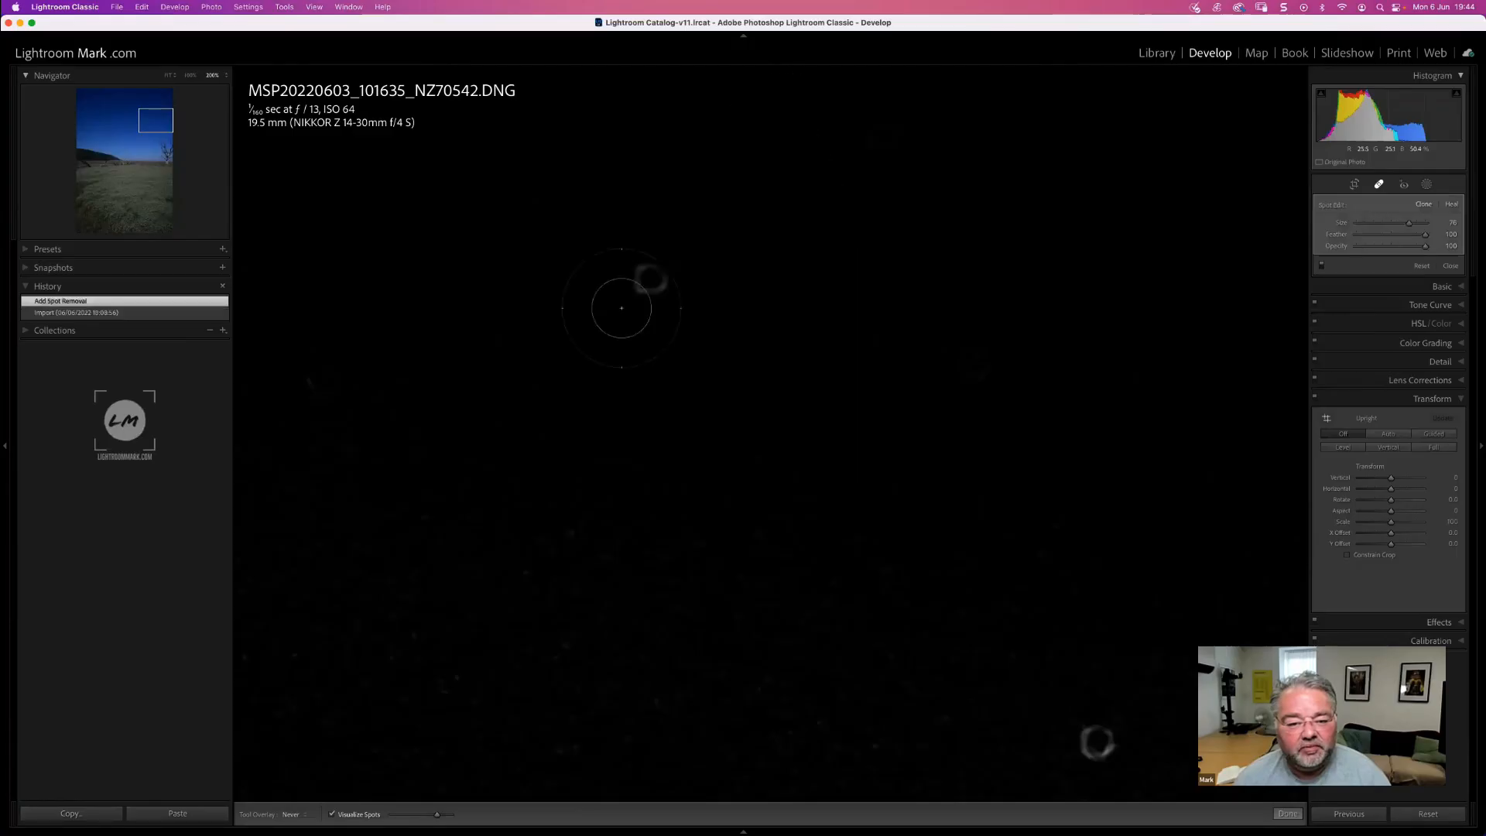
pyautogui.click(648, 283)
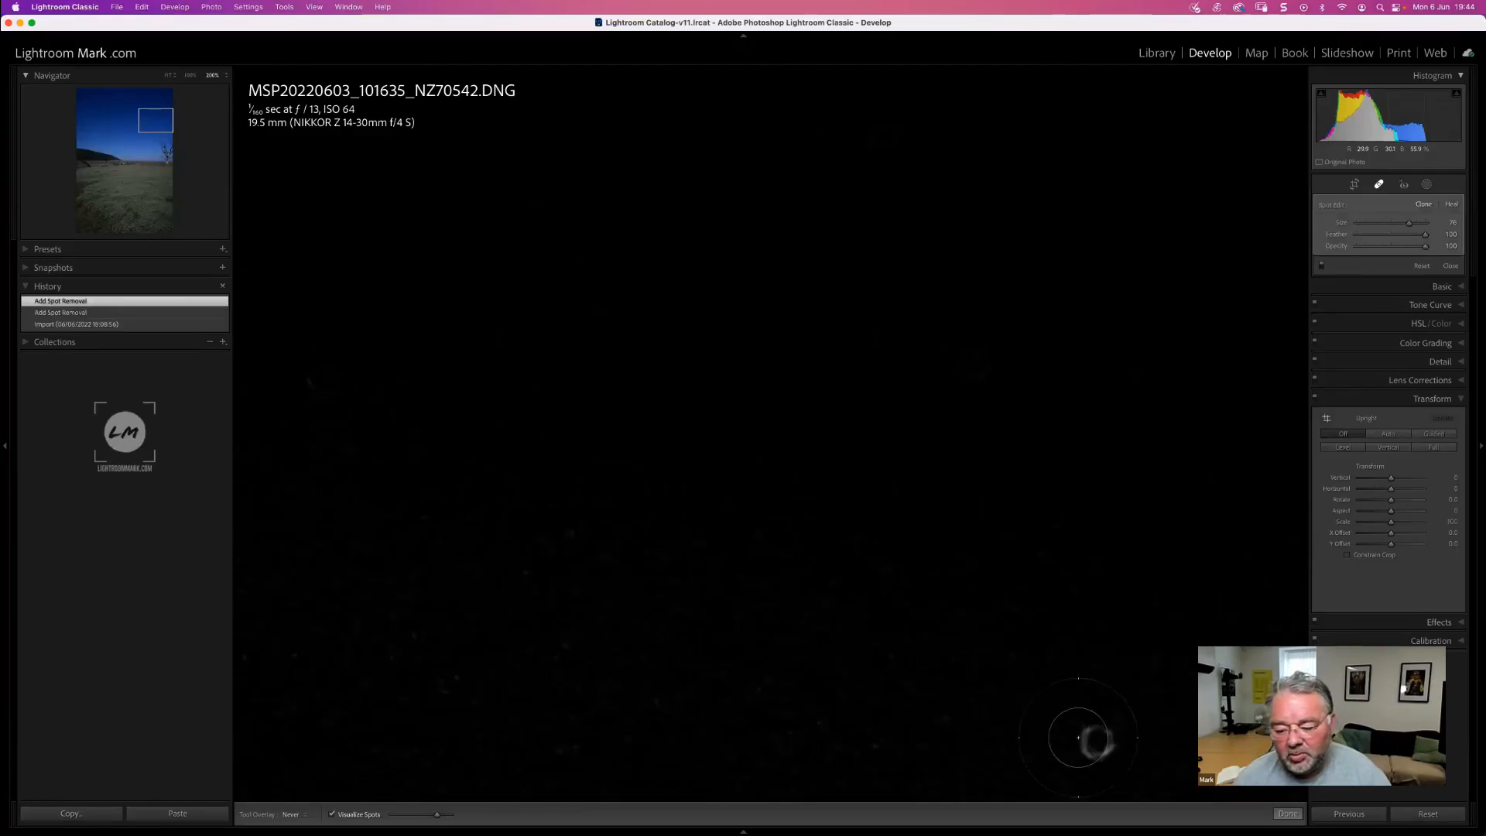
pyautogui.click(1117, 735)
# - Check the remaining sections down to the frame's lower-right corner for dust, close Spot Removal, and return to the whole photo
pyautogui.scroll(-5, 1110, 742)
pyautogui.scroll(-10, 1110, 741)
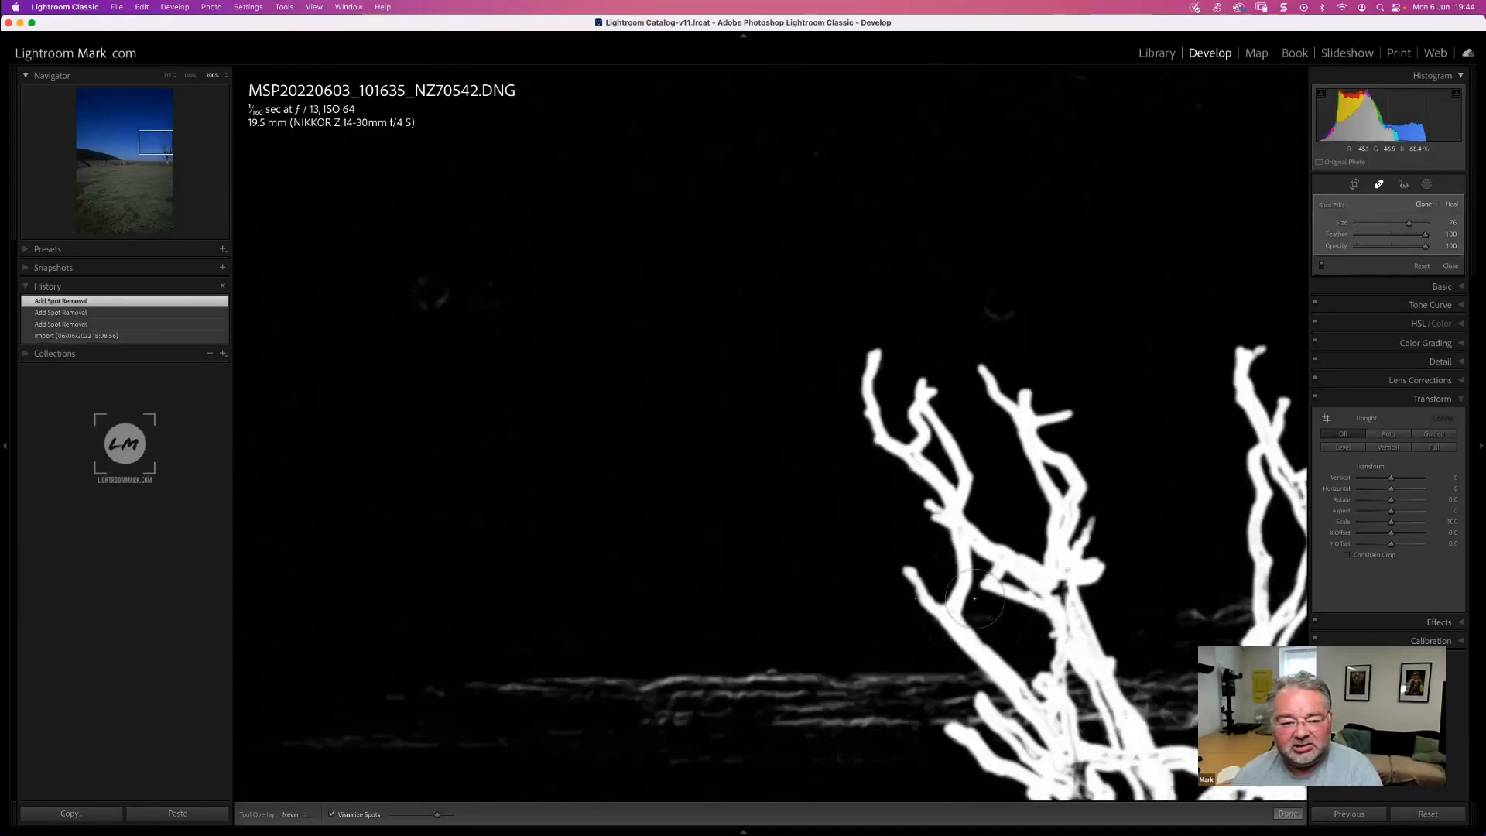
pyautogui.press('pagedown')
pyautogui.press('pagedown')
pyautogui.press('pagedown')
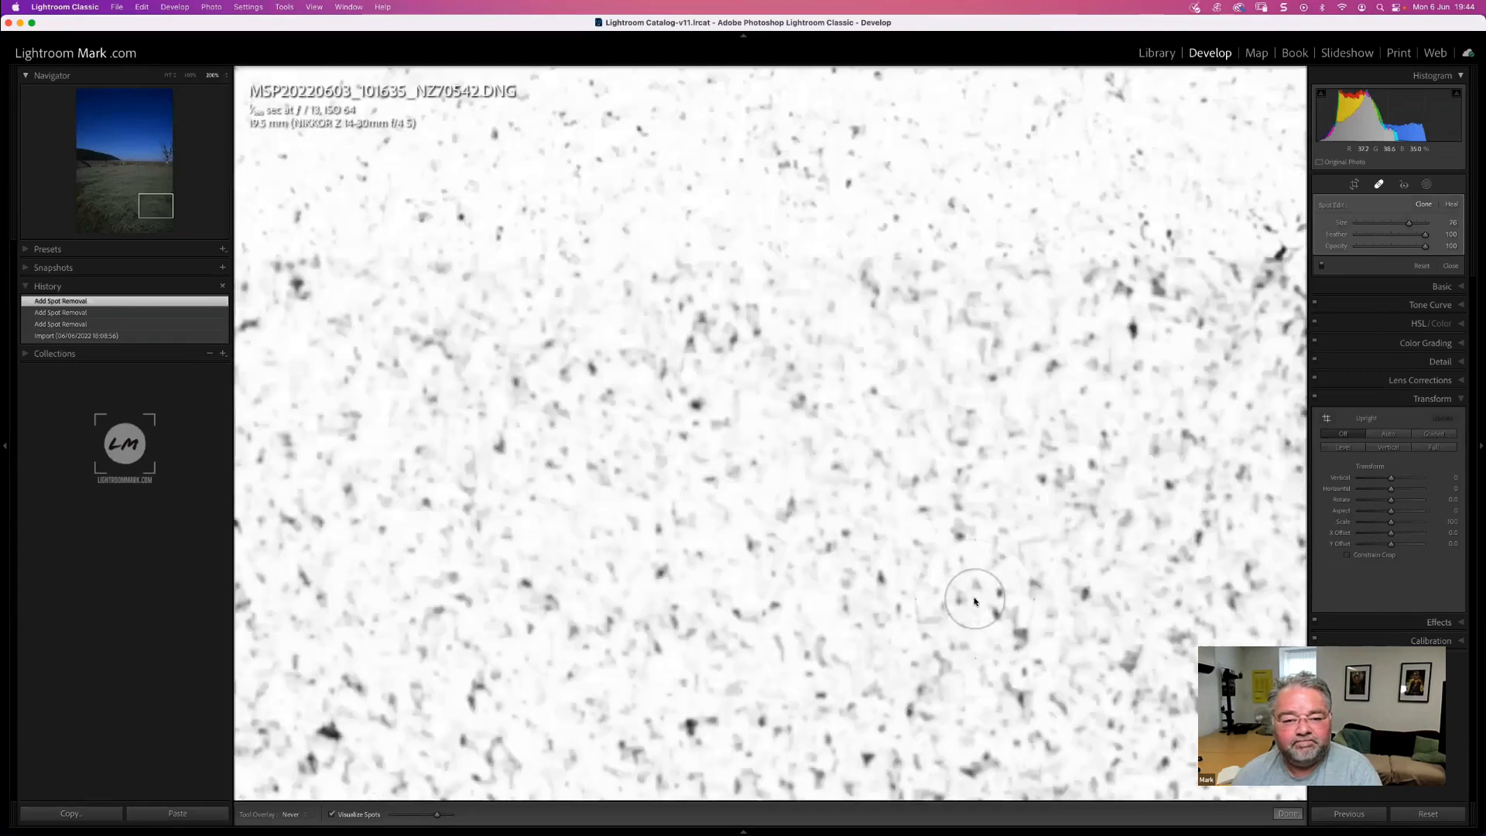
pyautogui.press('pagedown')
pyautogui.press('pagedown')
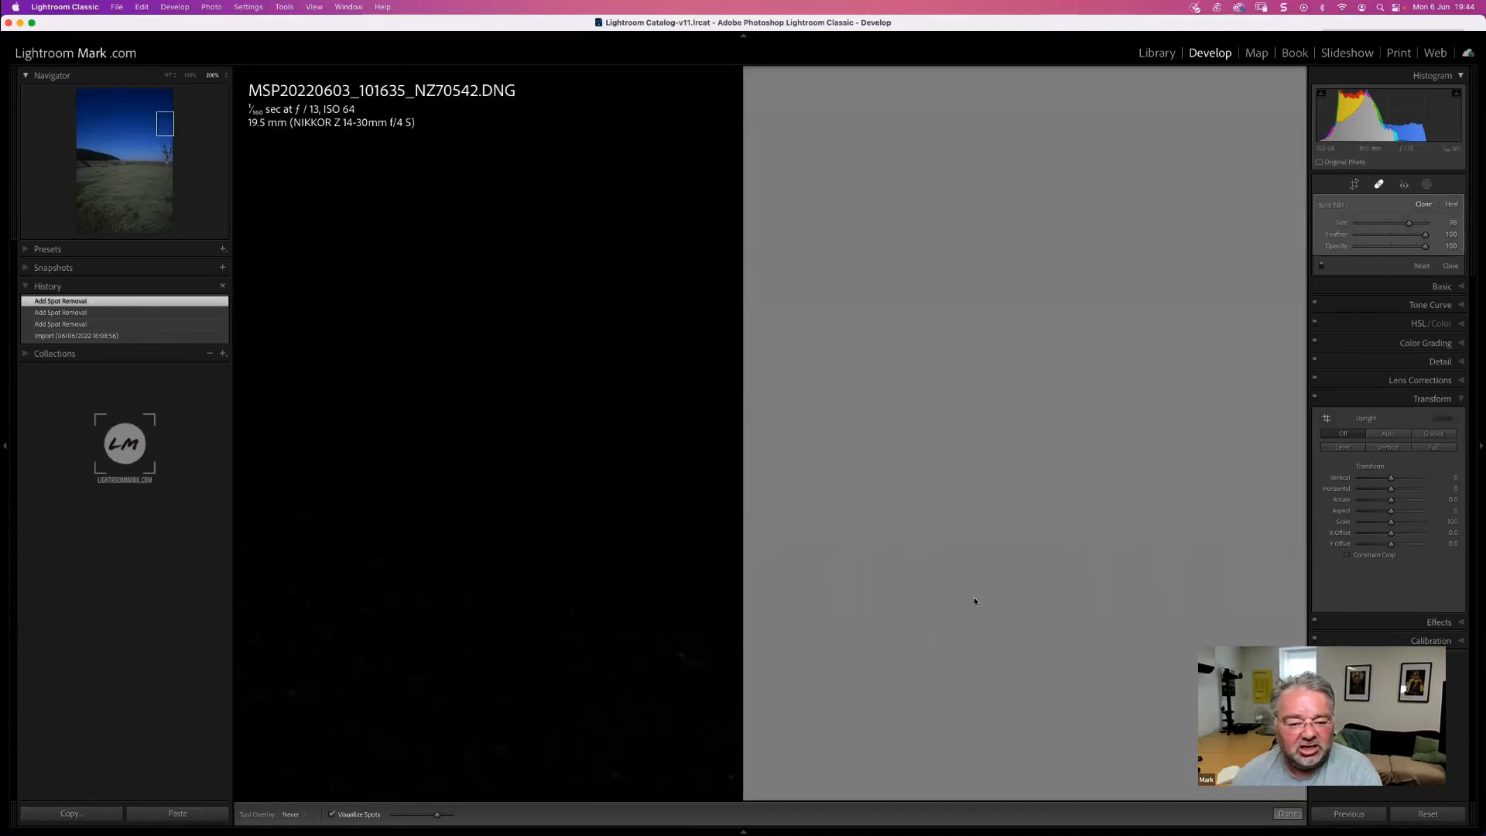
pyautogui.press('pagedown')
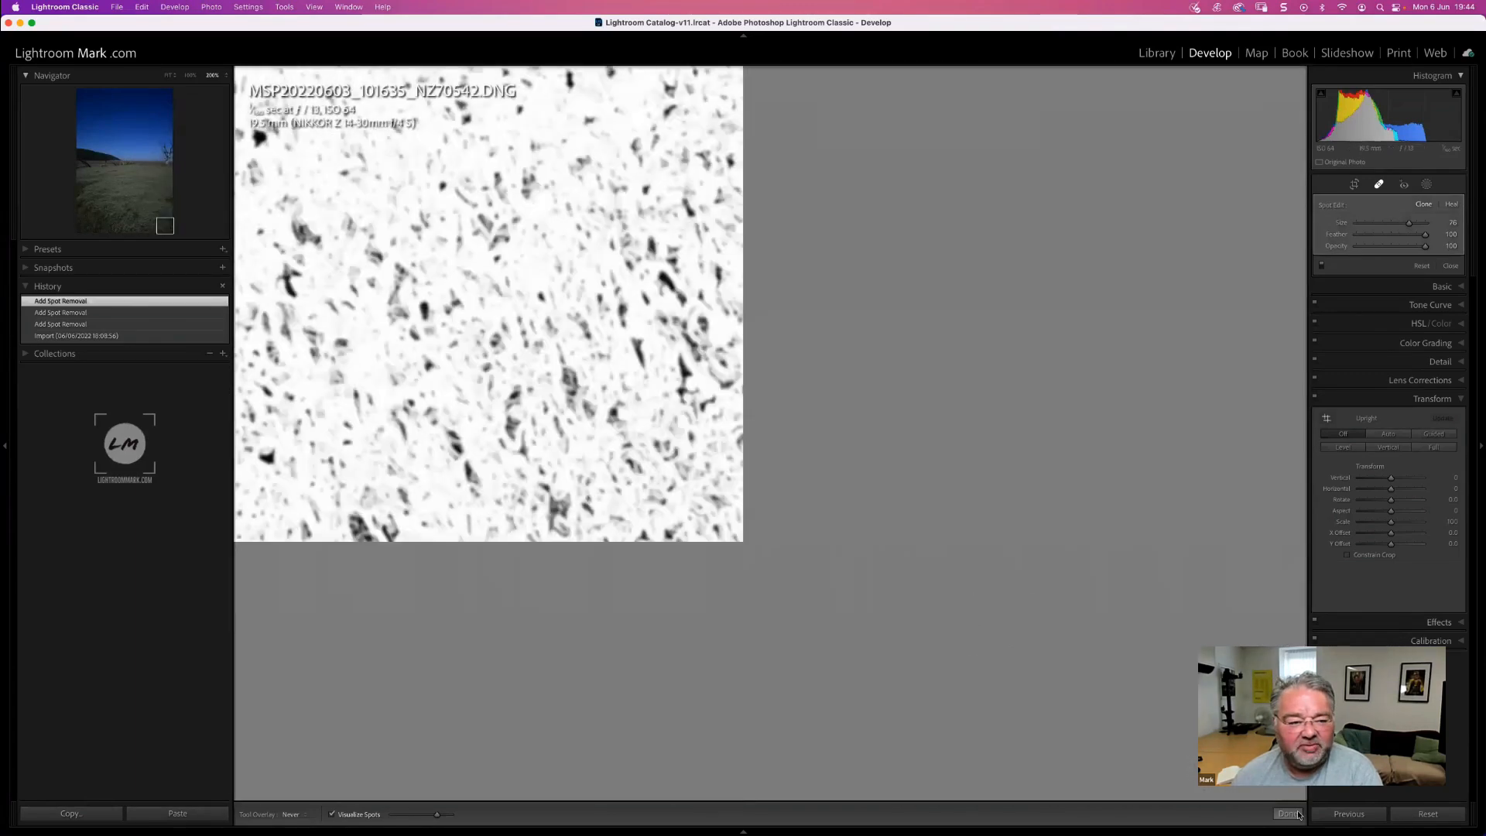
pyautogui.press('q')
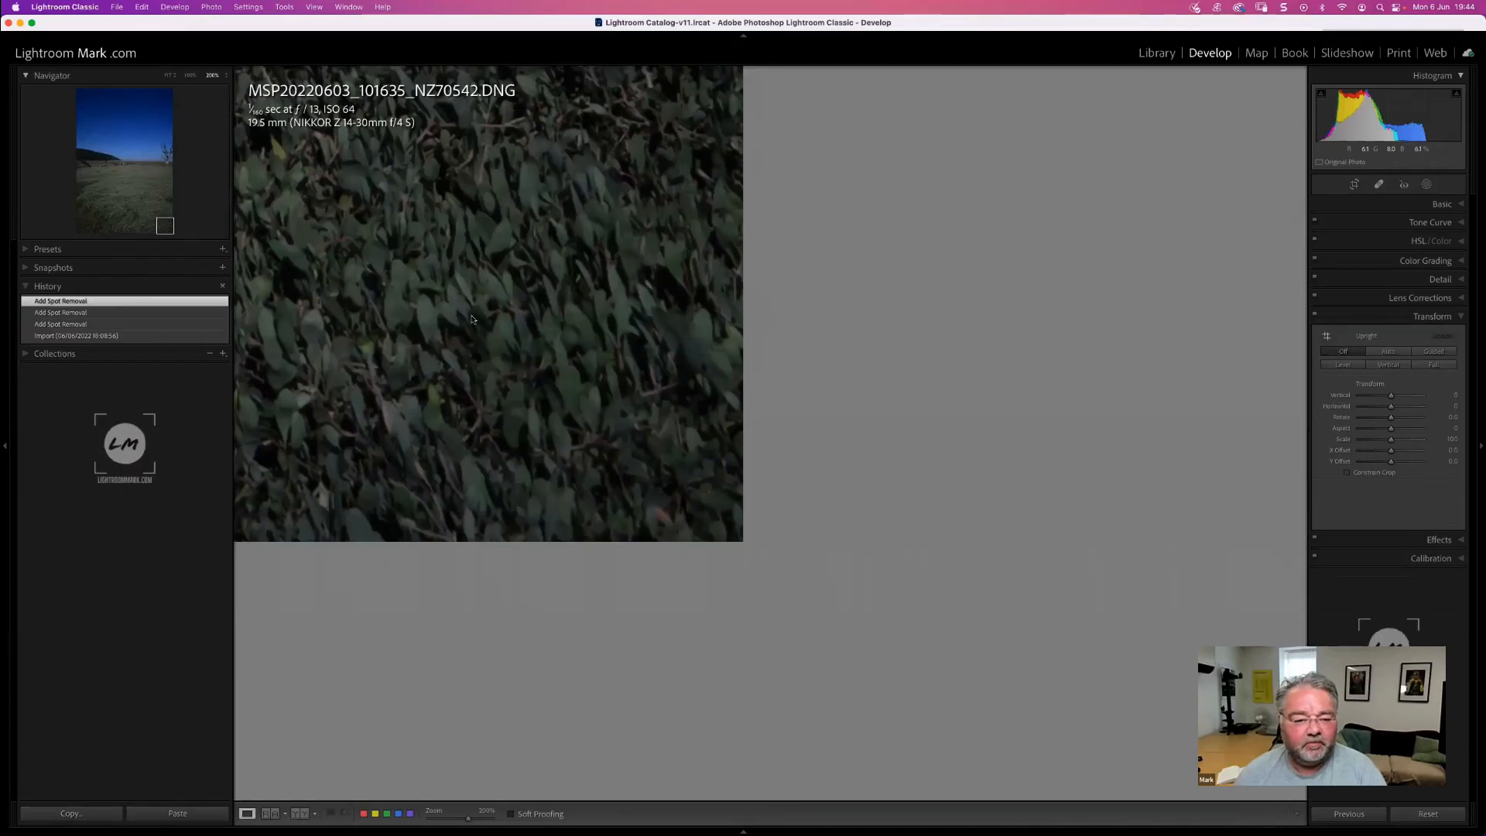
pyautogui.press('z')
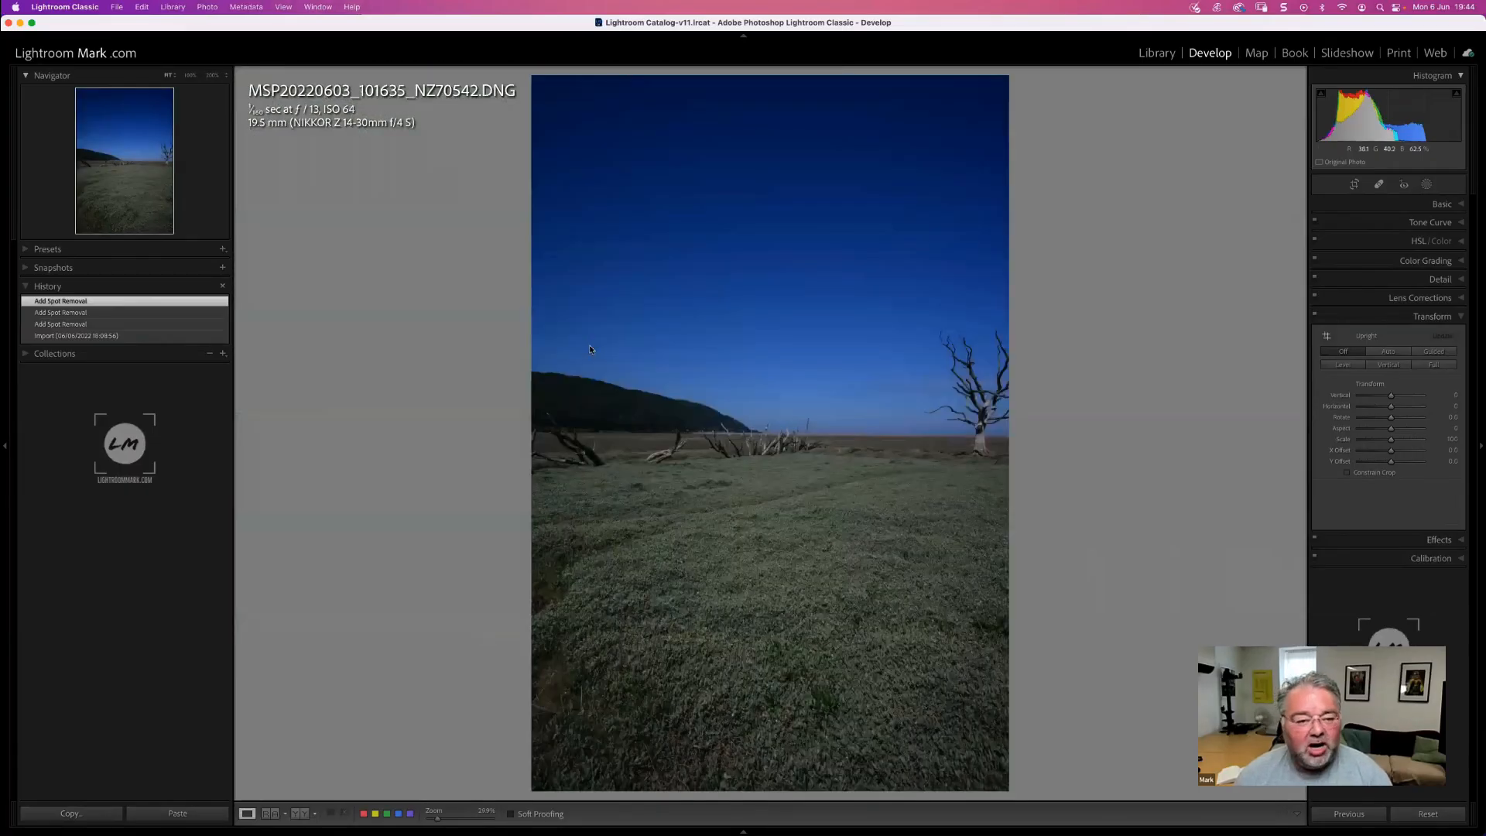
# - Synchronize only the Spot Removal setting from the first panorama frame to the other four frames in the grid
pyautogui.press('g')
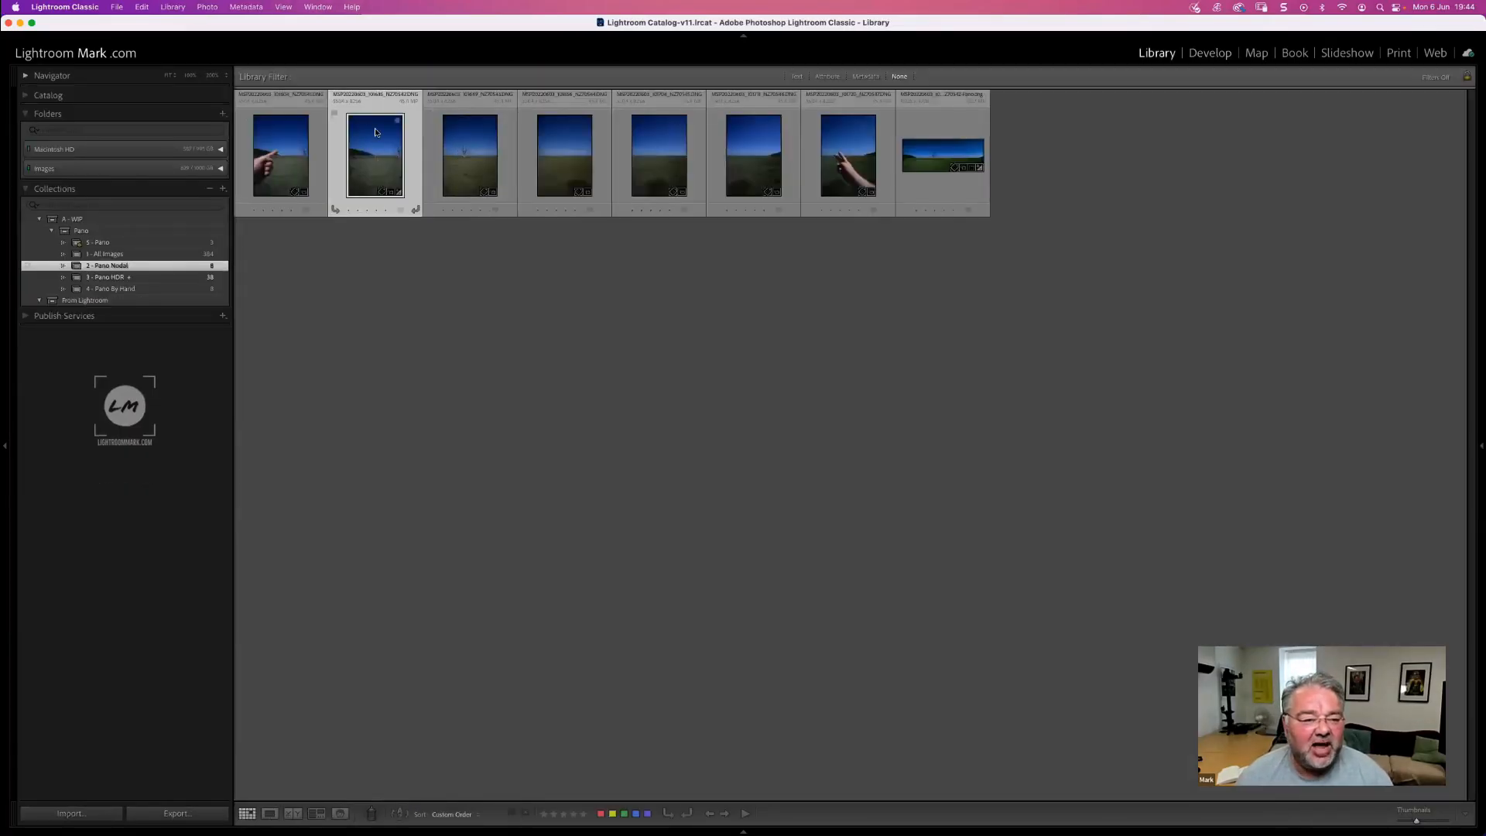
pyautogui.keyDown('shift'); pyautogui.click(750, 172); pyautogui.keyUp('shift')
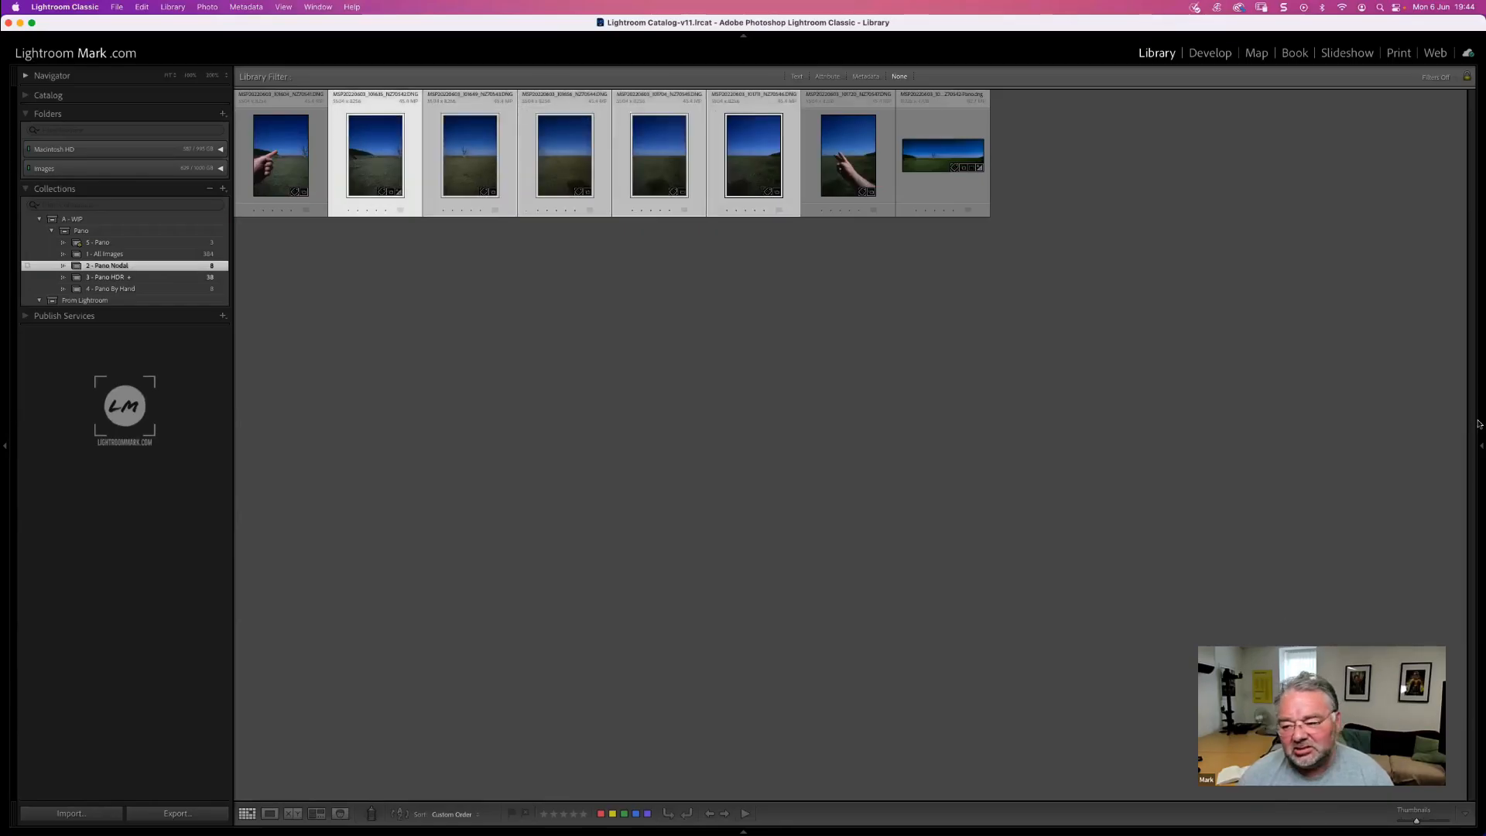
pyautogui.click(1479, 445)
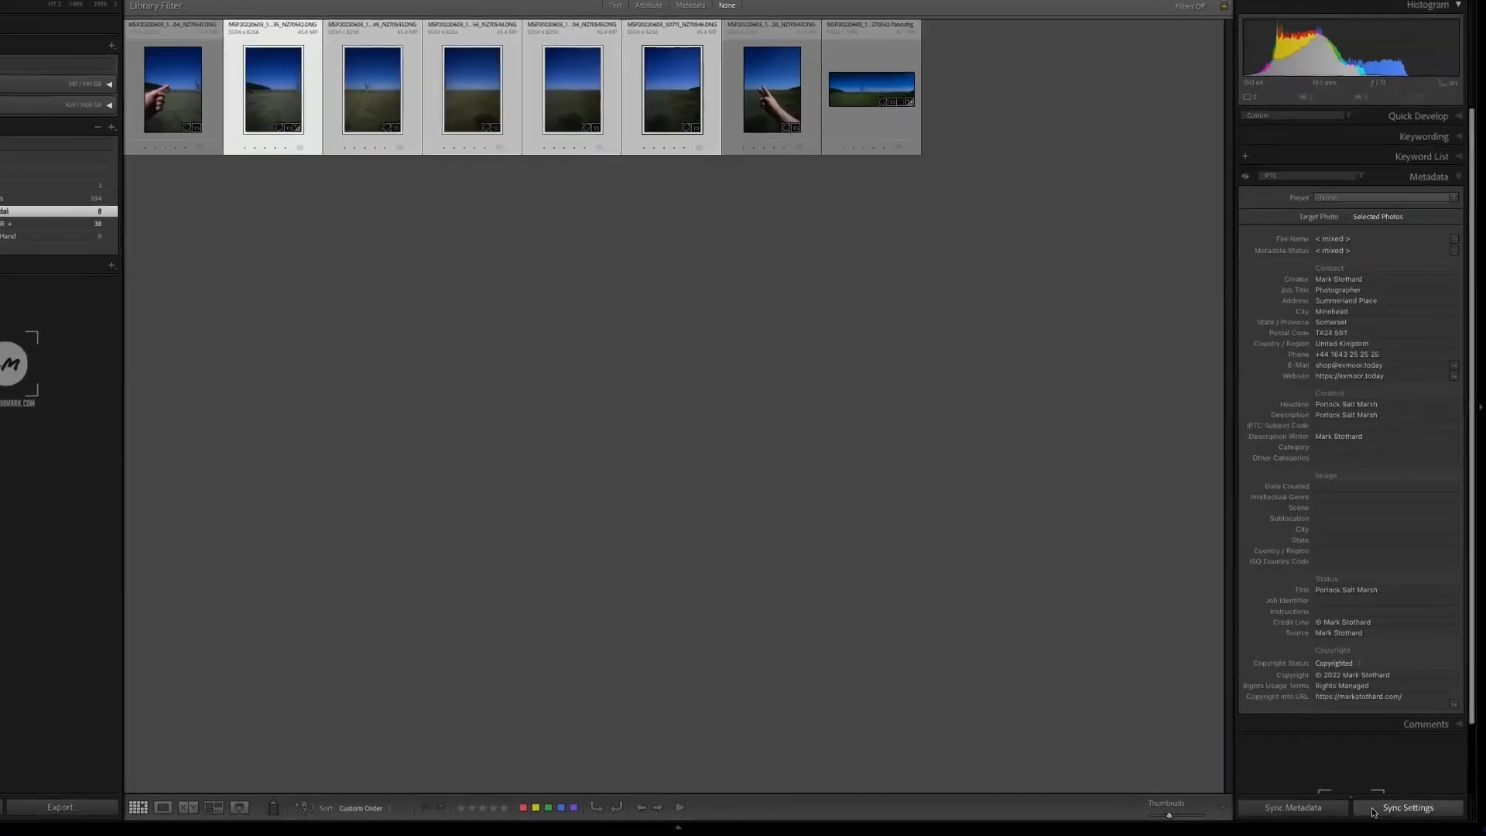
pyautogui.click(1374, 809)
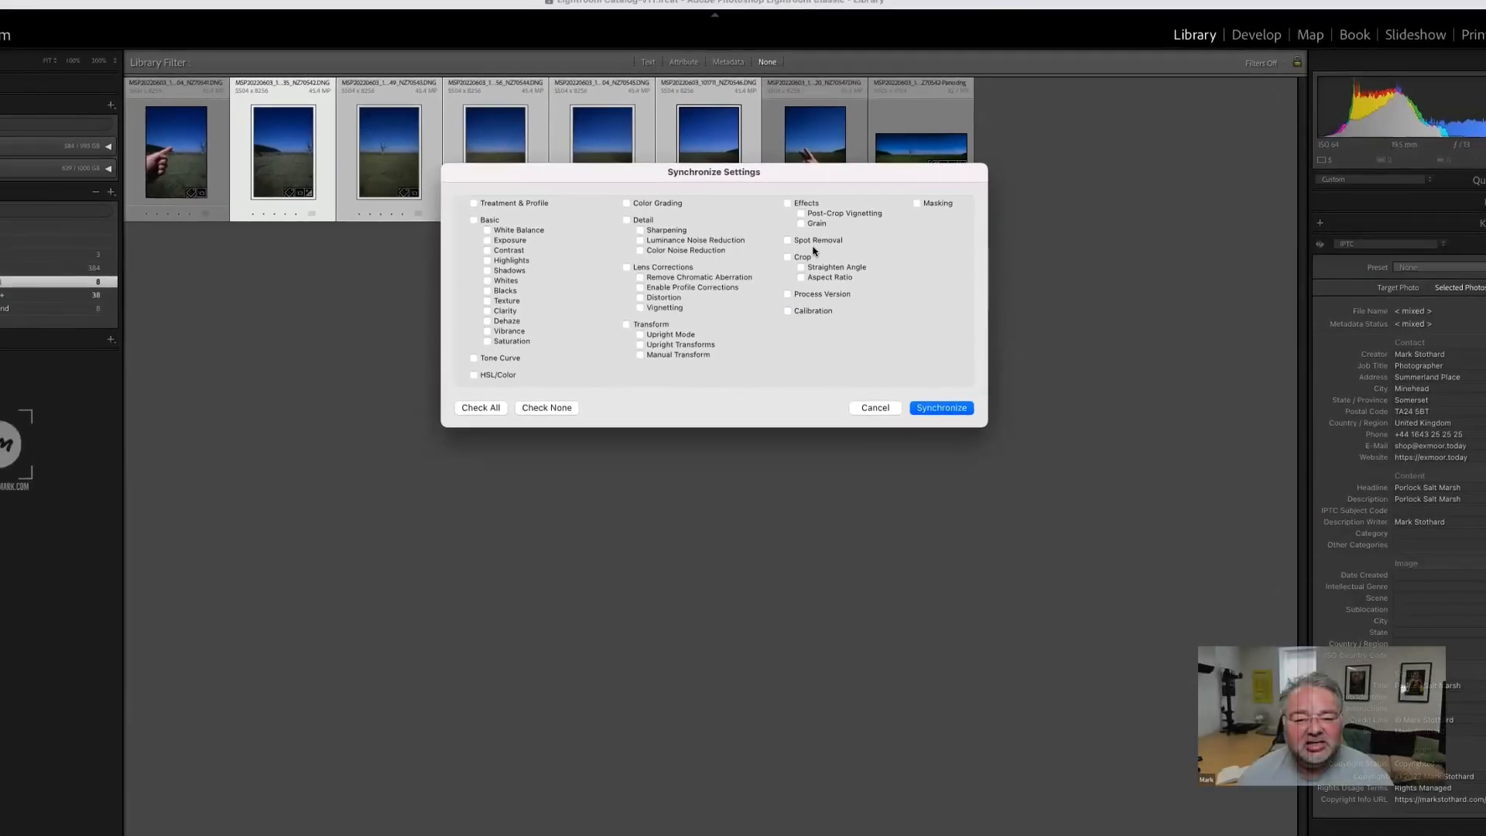
pyautogui.click(813, 246)
pyautogui.press('Return')
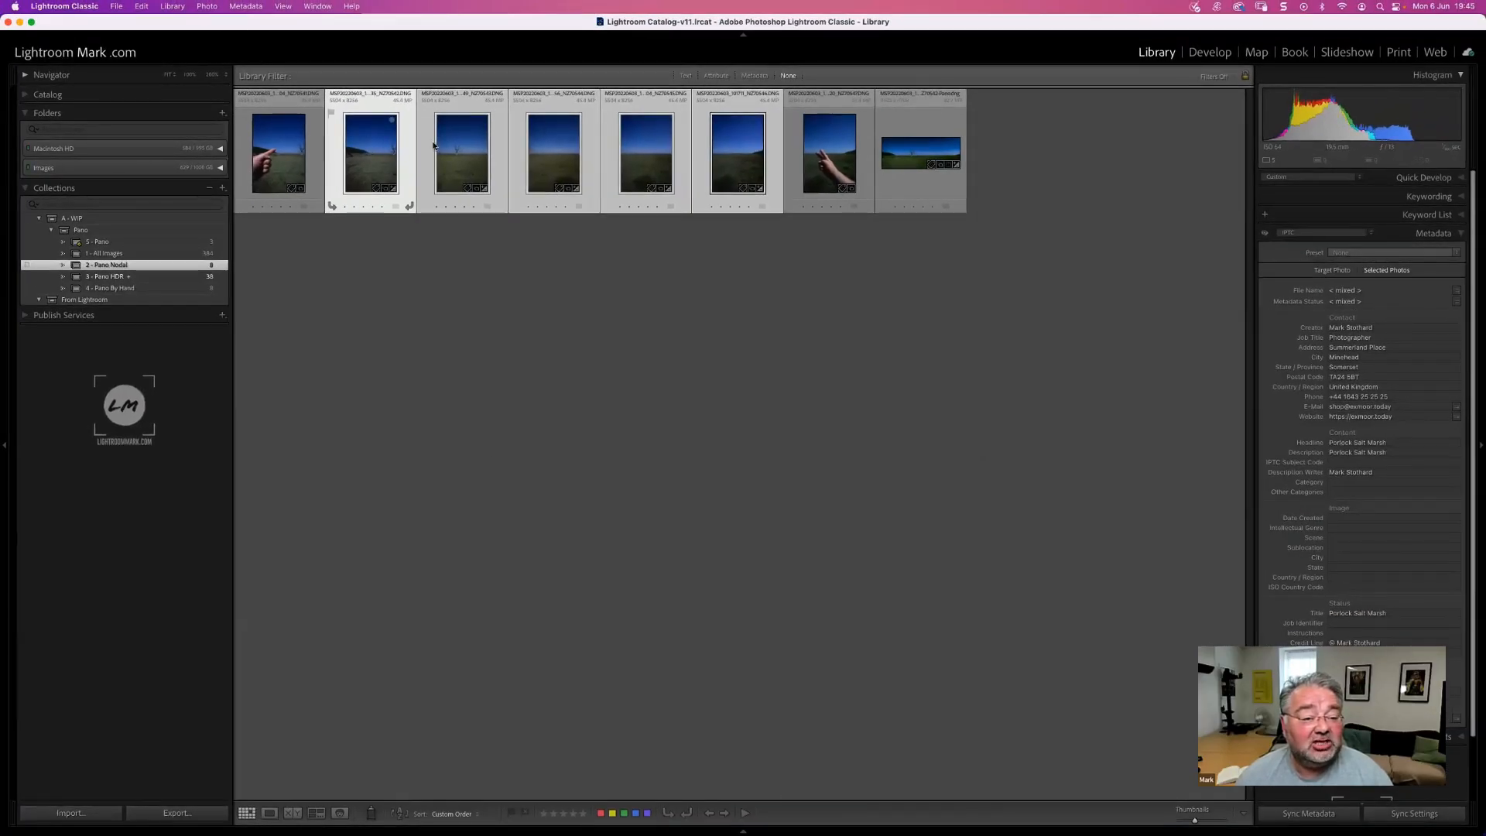
pyautogui.click(591, 151)
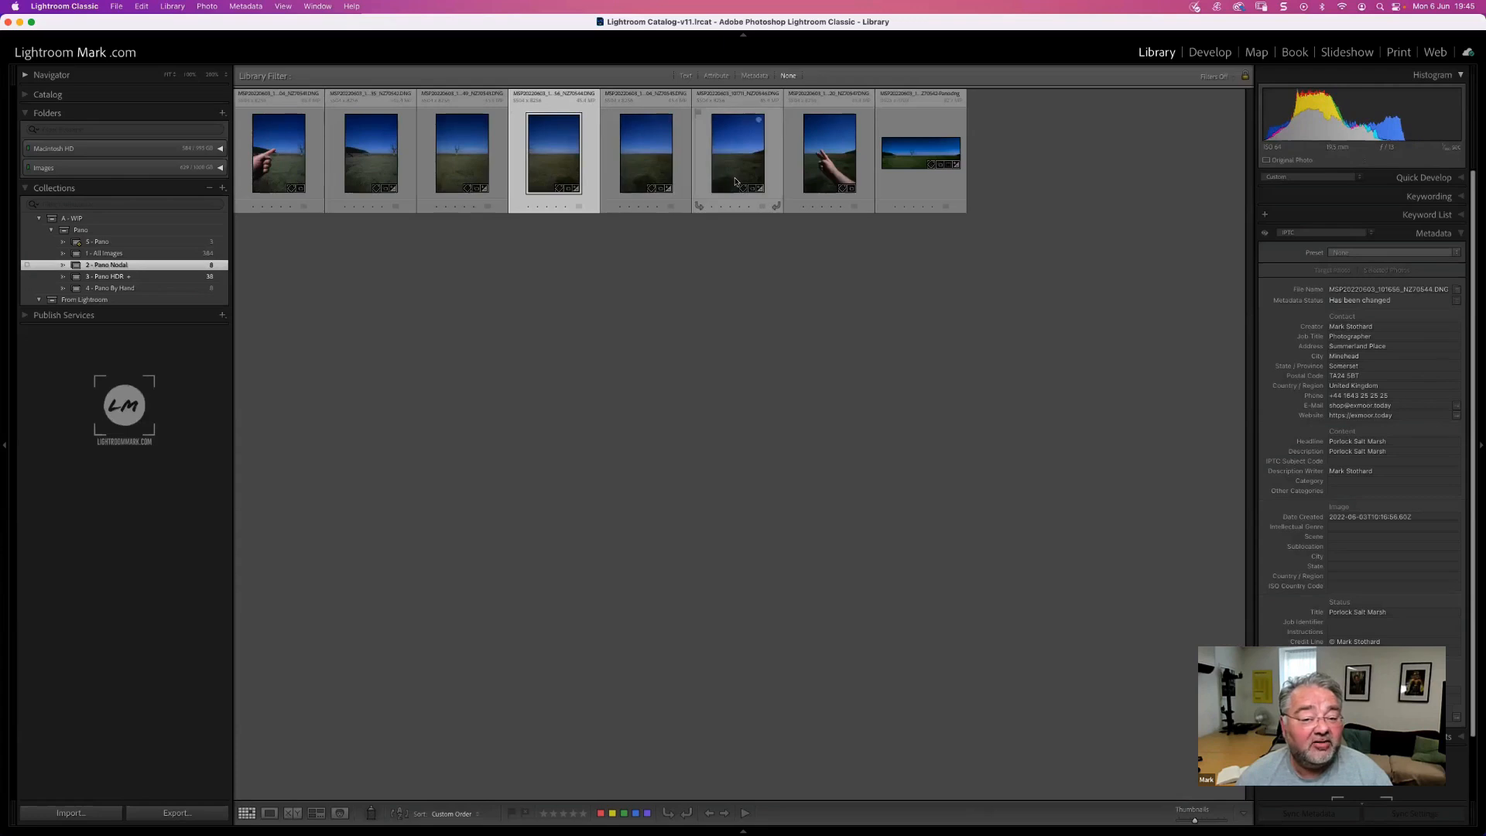
pyautogui.click(735, 182)
pyautogui.keyDown('shift'); pyautogui.click(370, 154); pyautogui.keyUp('shift')
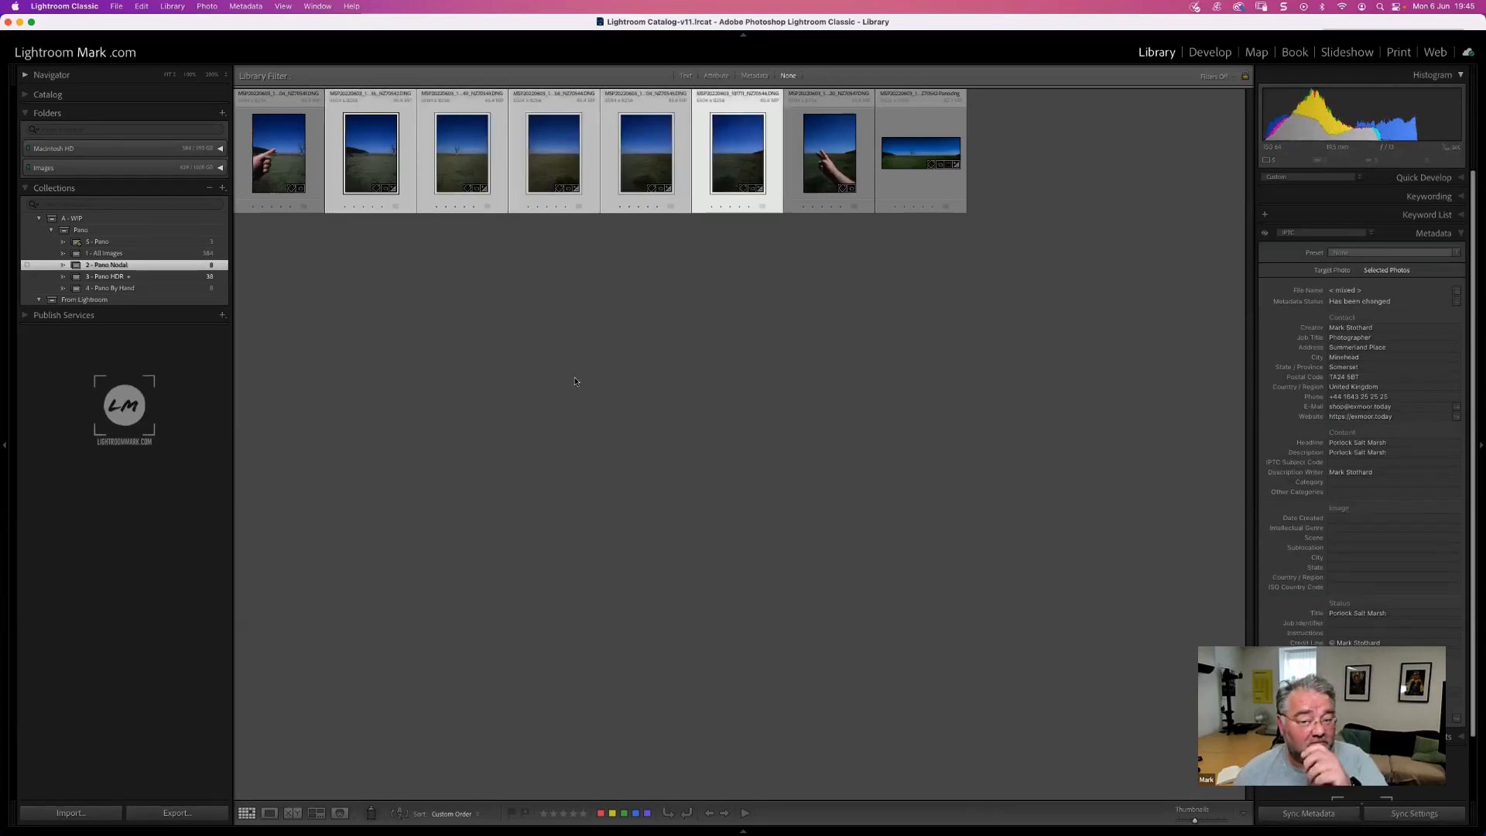
pyautogui.click(399, 158)
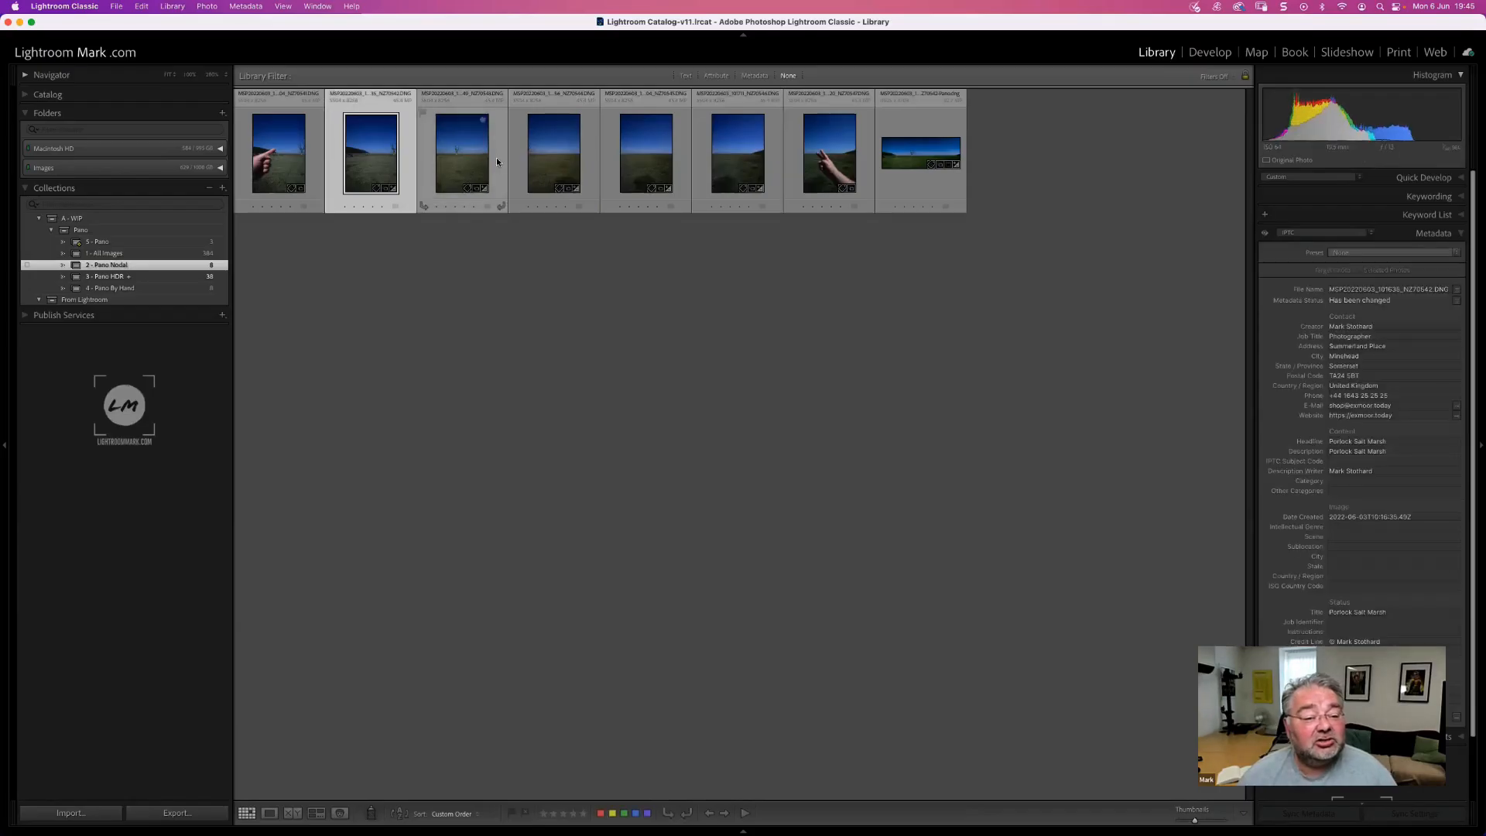
pyautogui.click(741, 157)
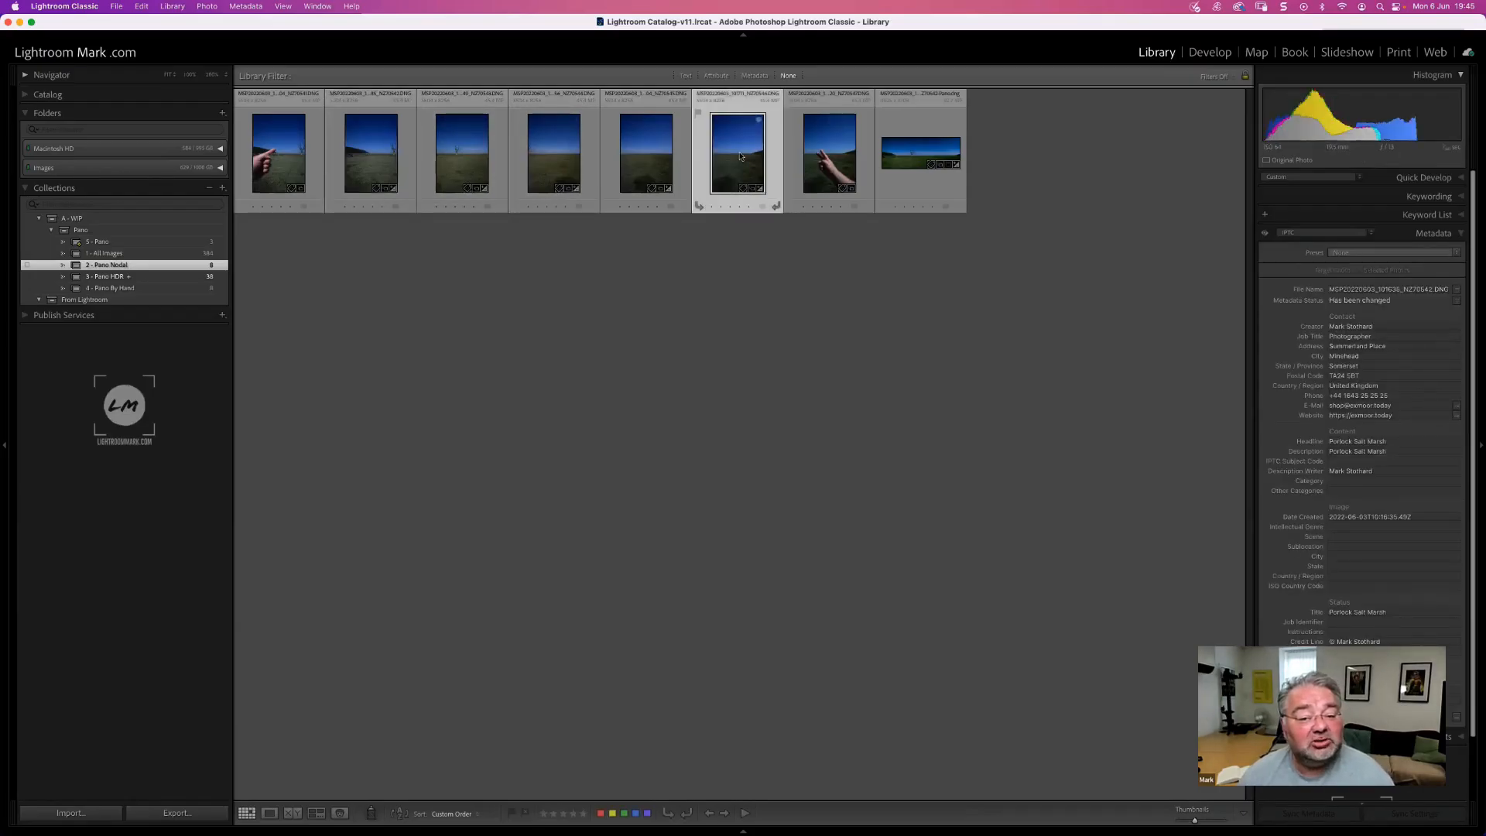
pyautogui.click(745, 369)
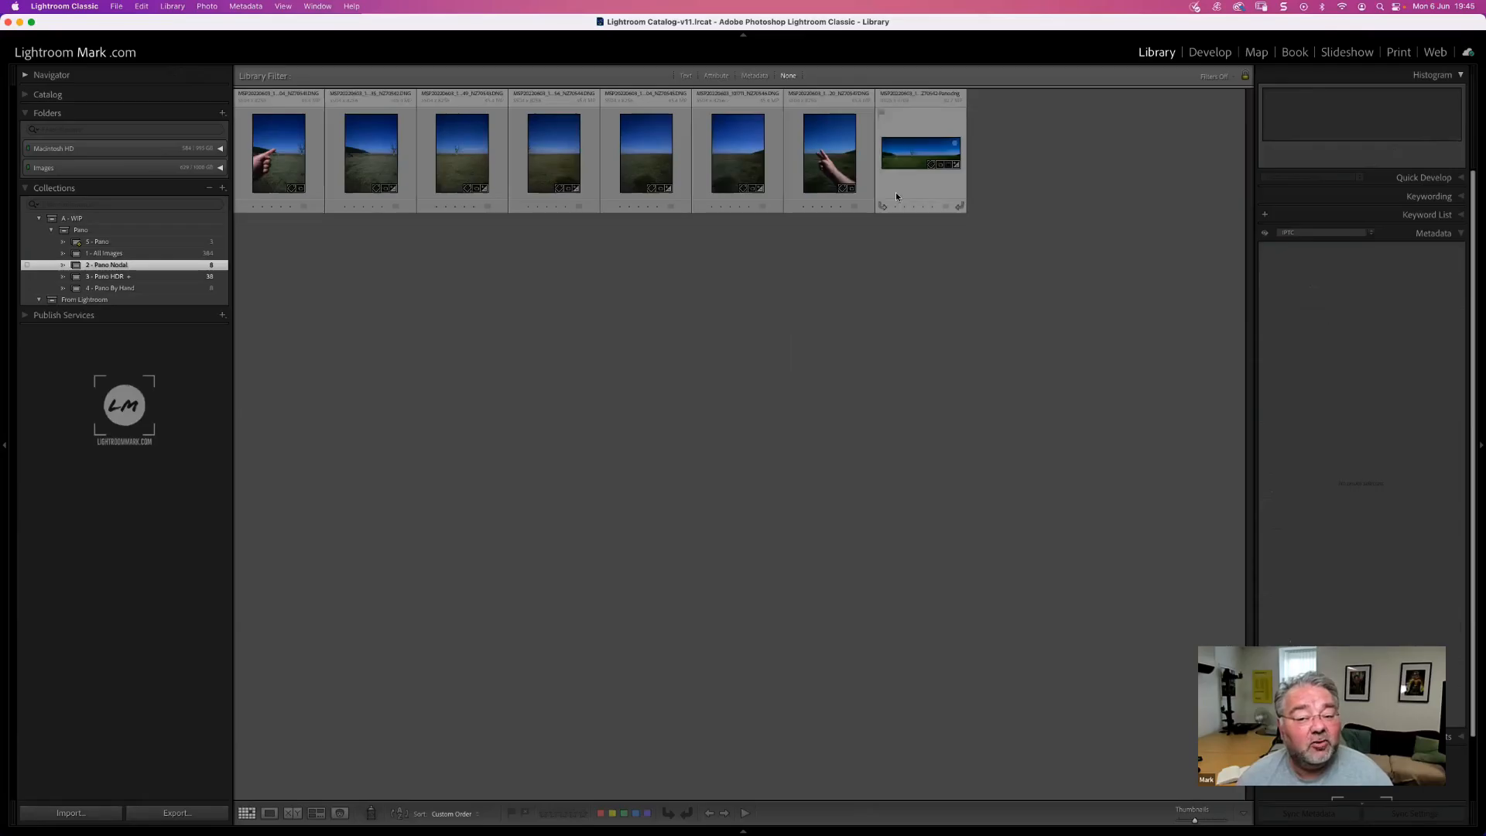
# - View the merged panorama in Loupe view, return to the grid, and clear the selection
pyautogui.doubleClick(921, 154)
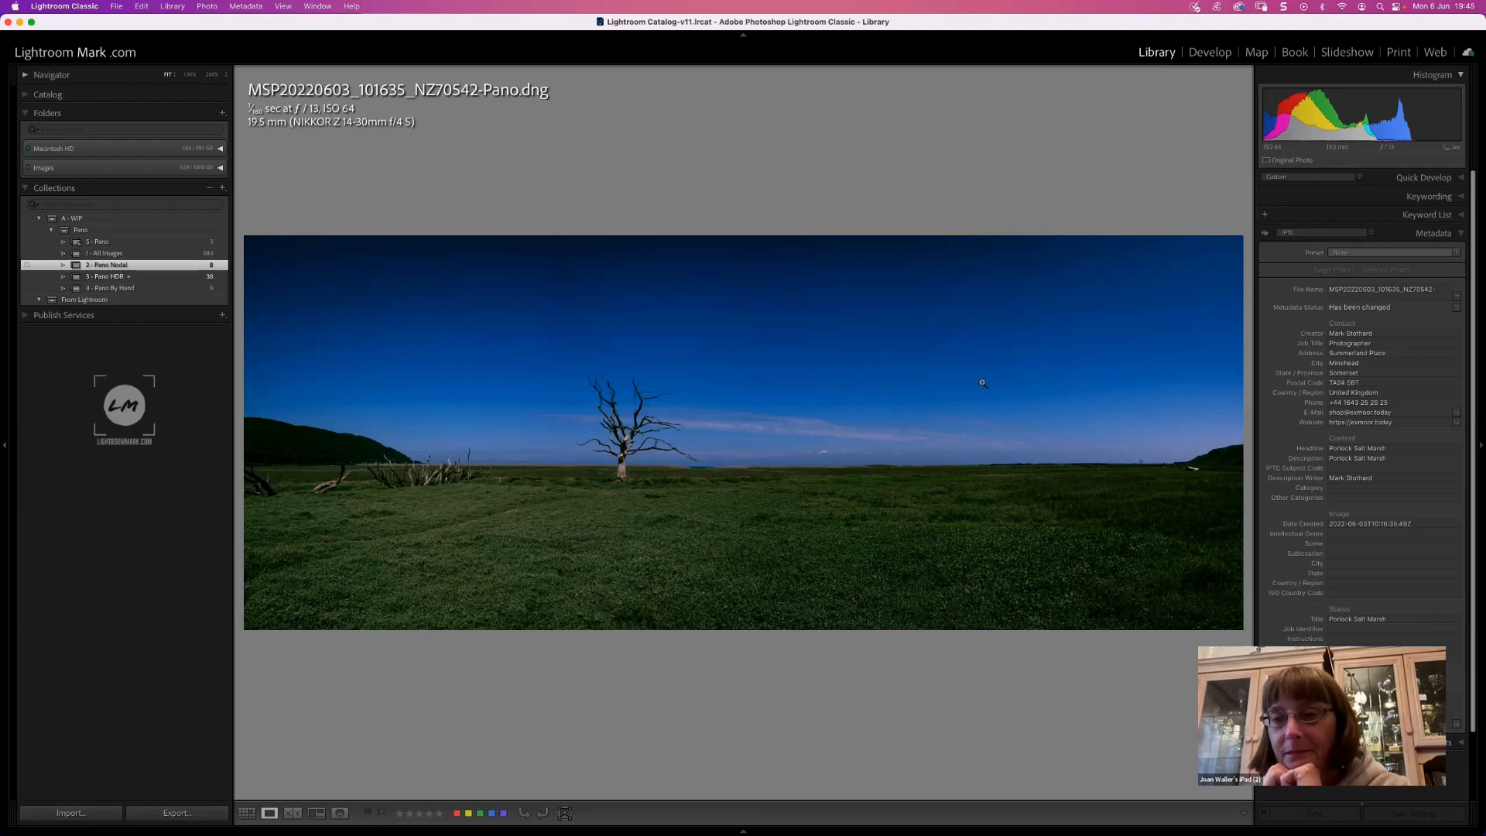
pyautogui.press('g')
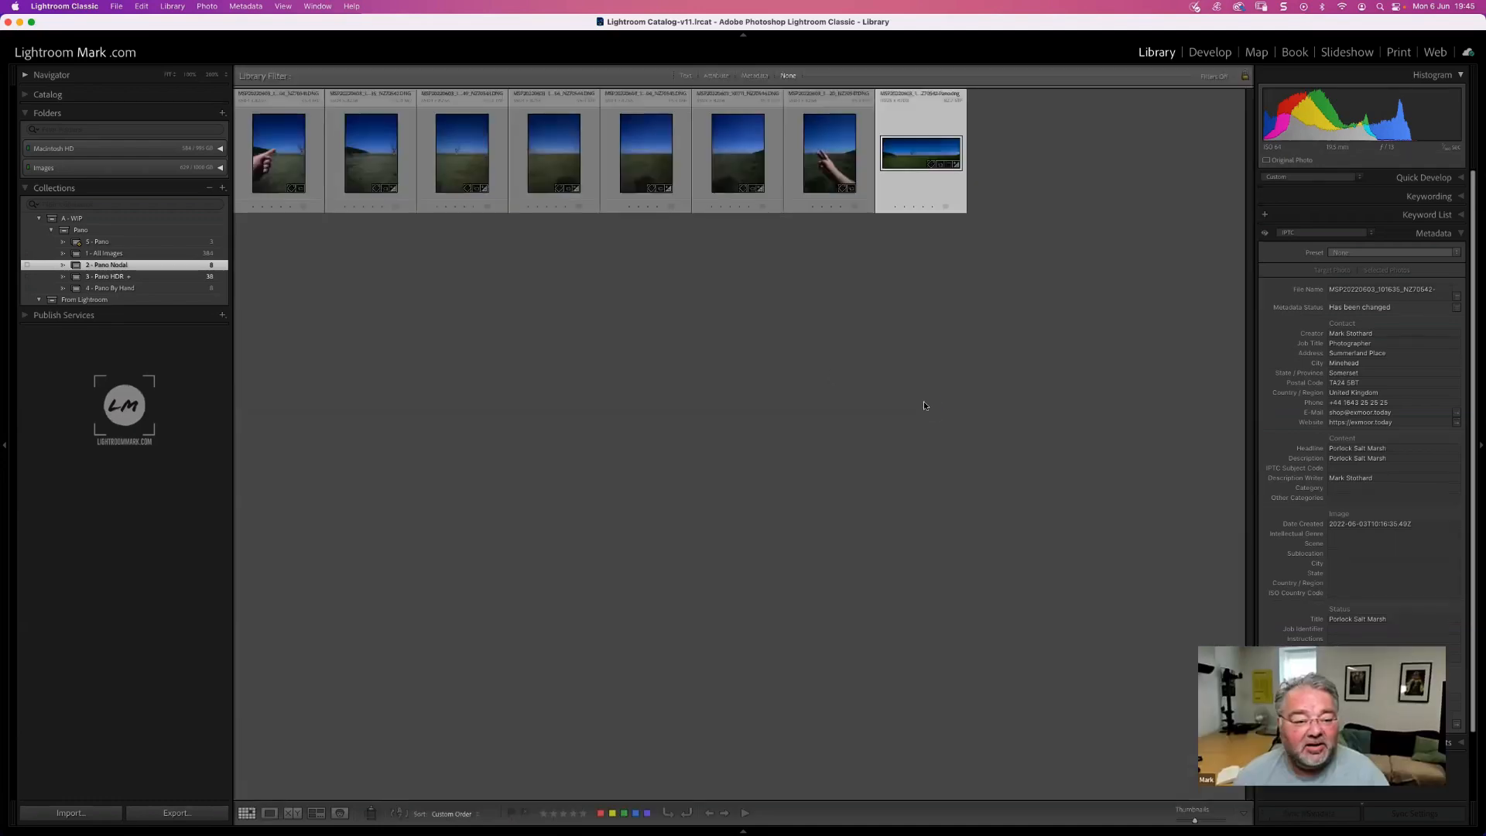
pyautogui.click(704, 383)
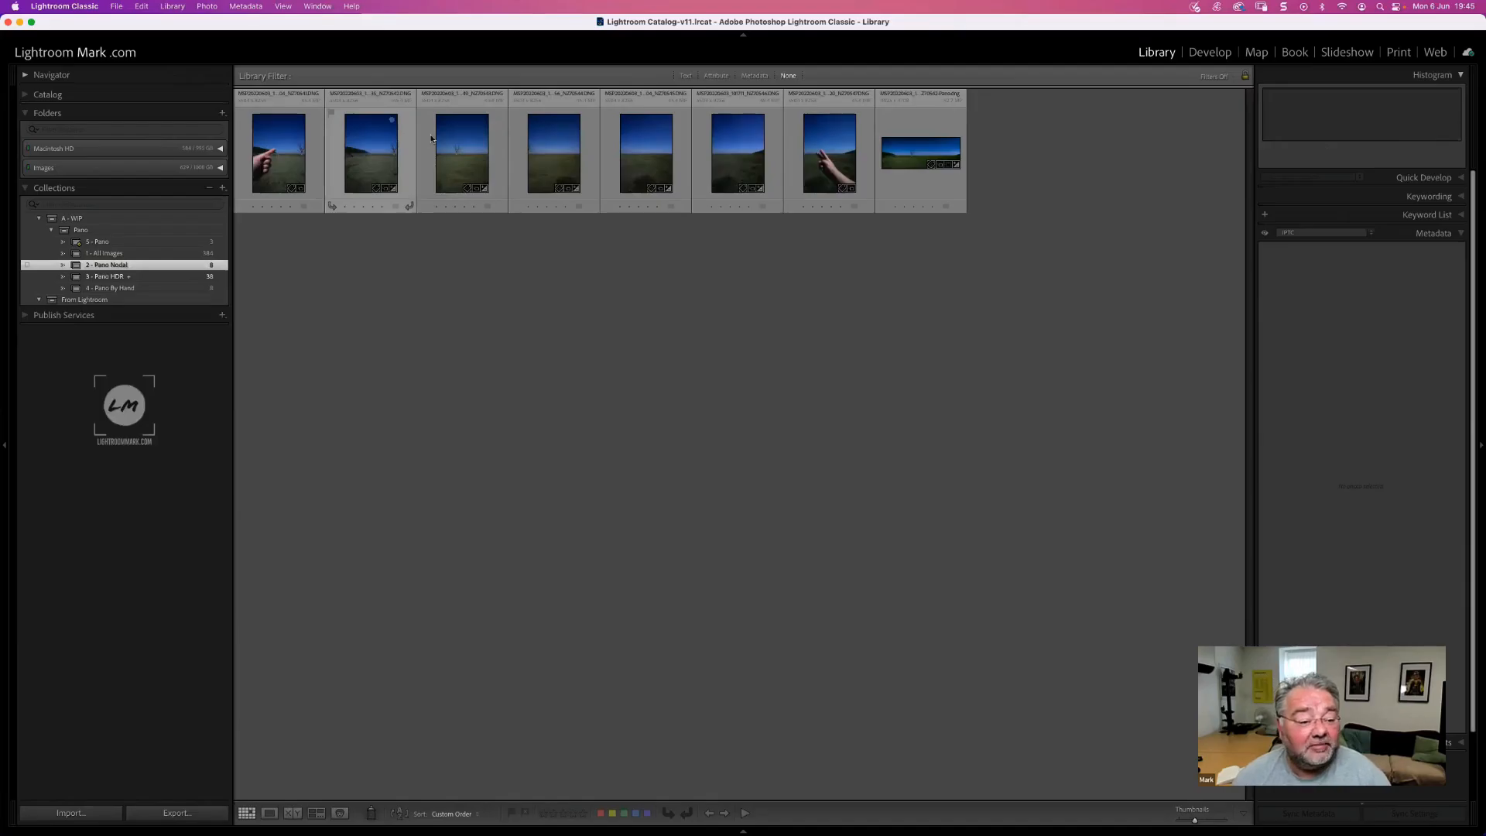
# - In the 4 - Pano By Hand collection, select the five panorama frames and move the merged panorama to the end of the sequence
pyautogui.click(139, 288)
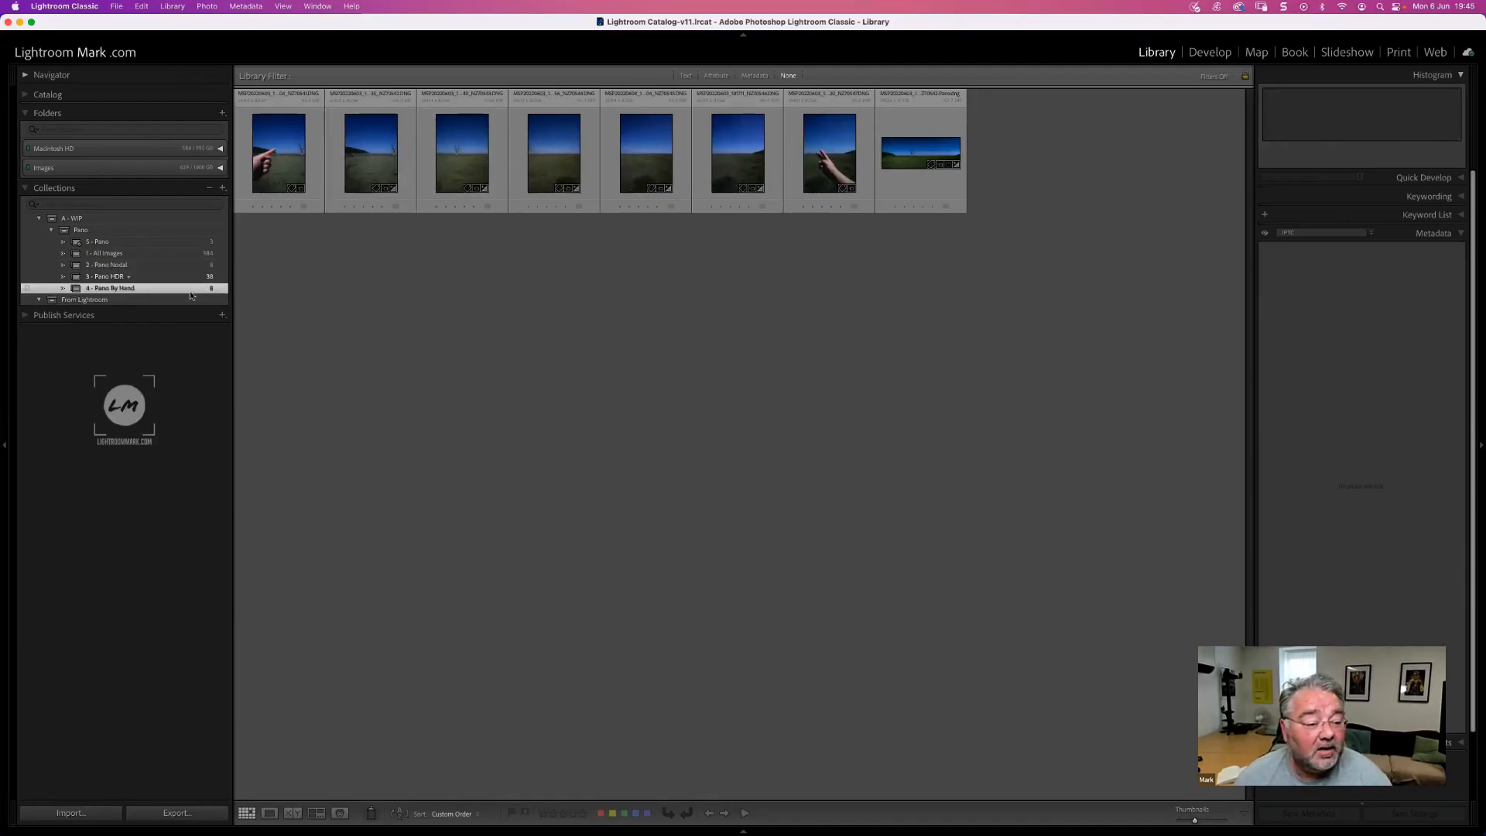
pyautogui.press('Right')
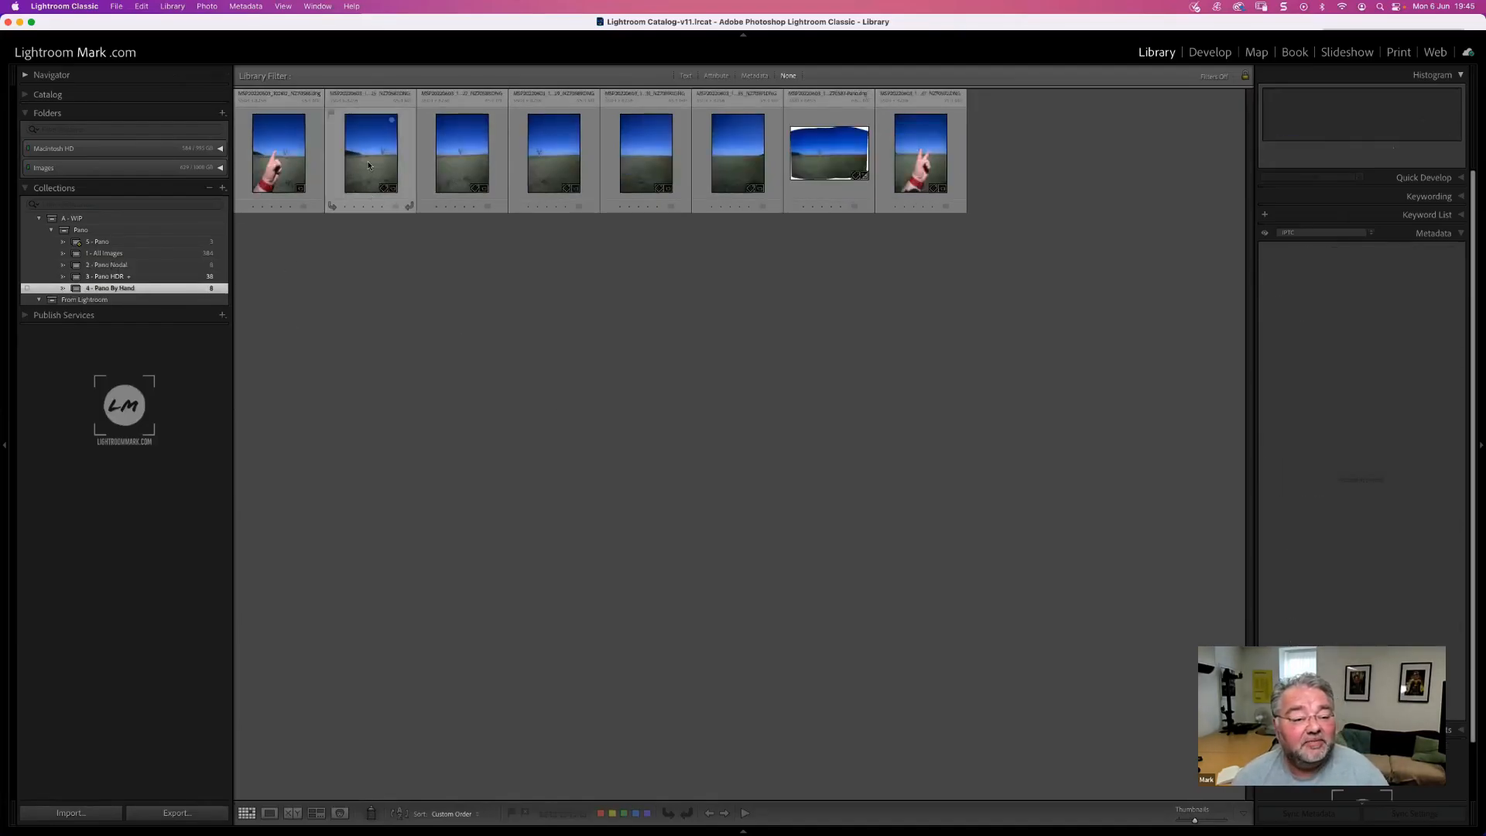
pyautogui.keyDown('shift'); pyautogui.click(743, 188); pyautogui.keyUp('shift')
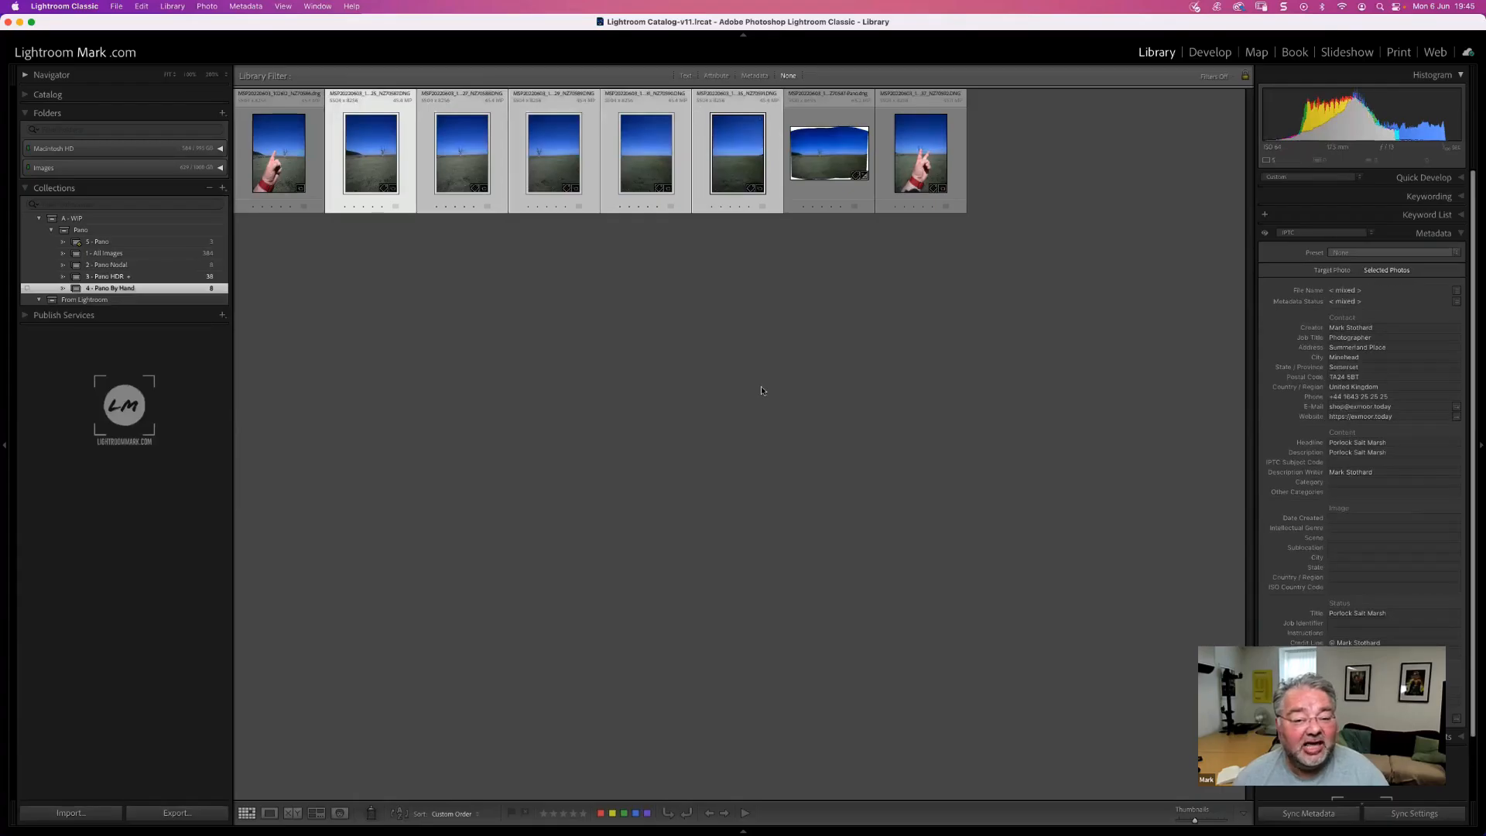
pyautogui.moveTo(828, 169); pyautogui.dragTo(967, 159)
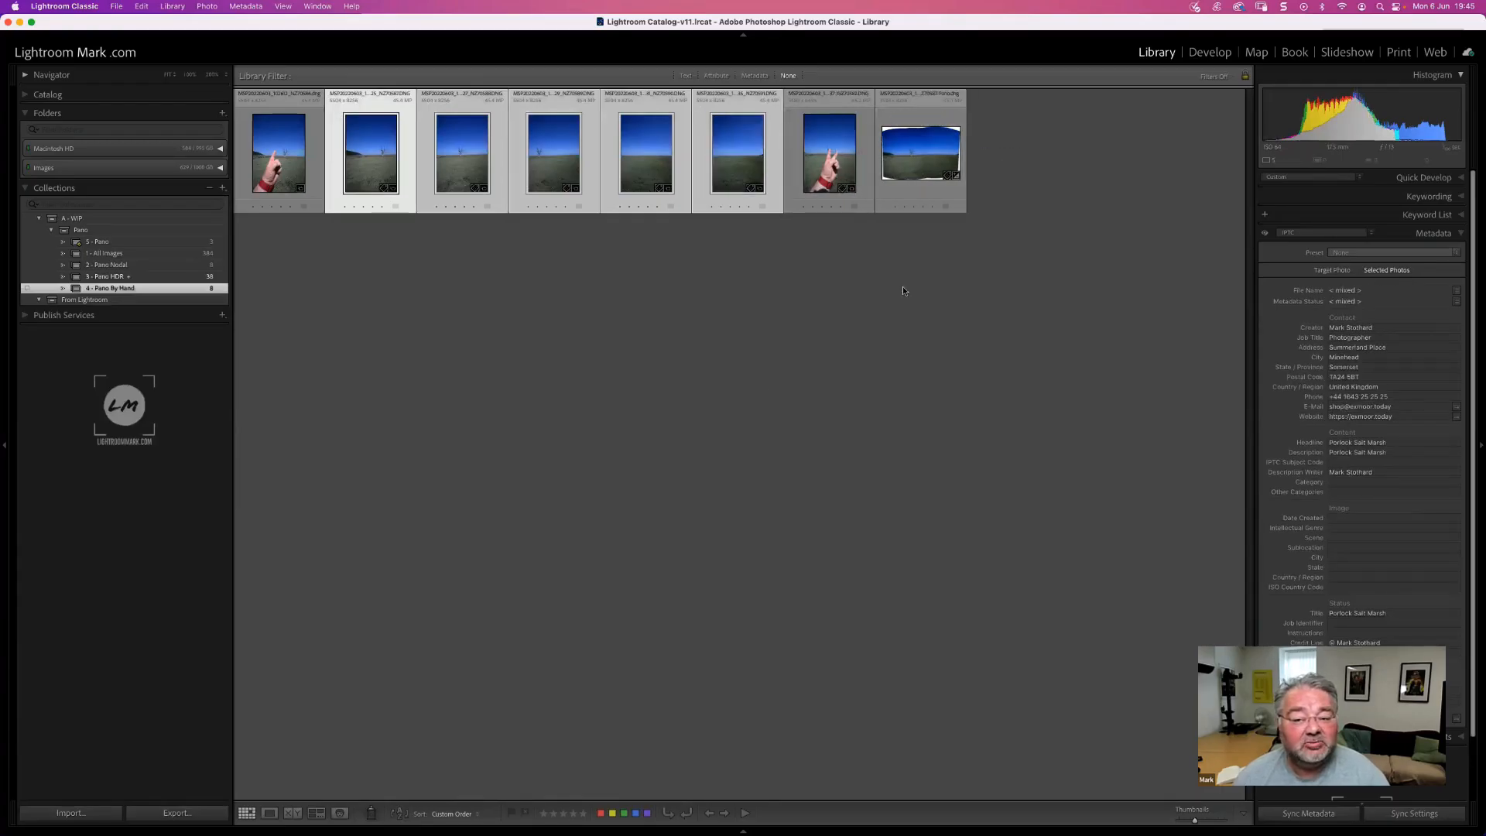
# - Compare the five handheld panorama frames together in Survey view and return to the grid
pyautogui.click(390, 168)
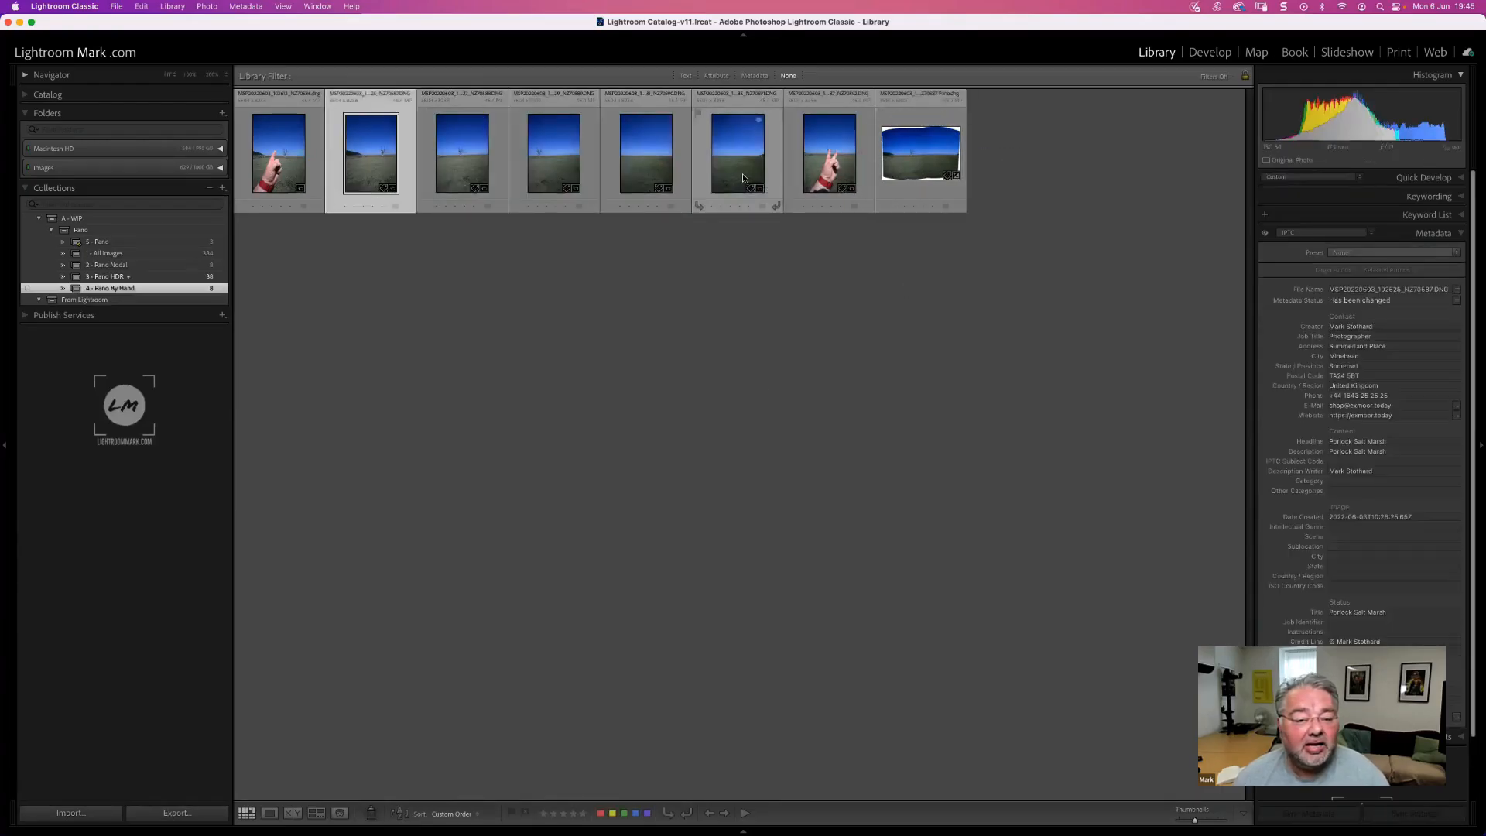
pyautogui.keyDown('shift'); pyautogui.click(739, 170); pyautogui.keyUp('shift')
pyautogui.press('n')
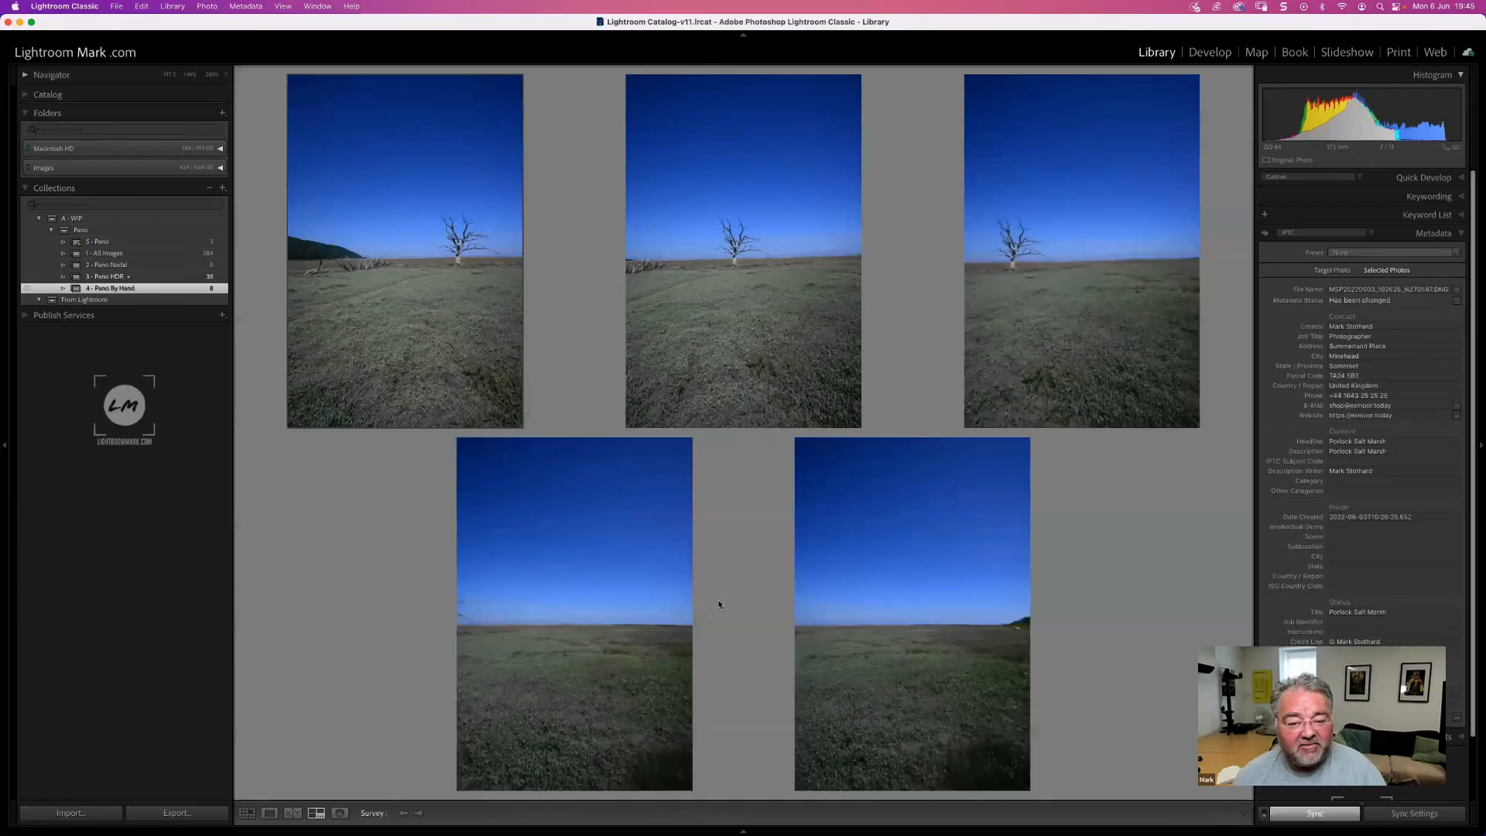
pyautogui.press('g')
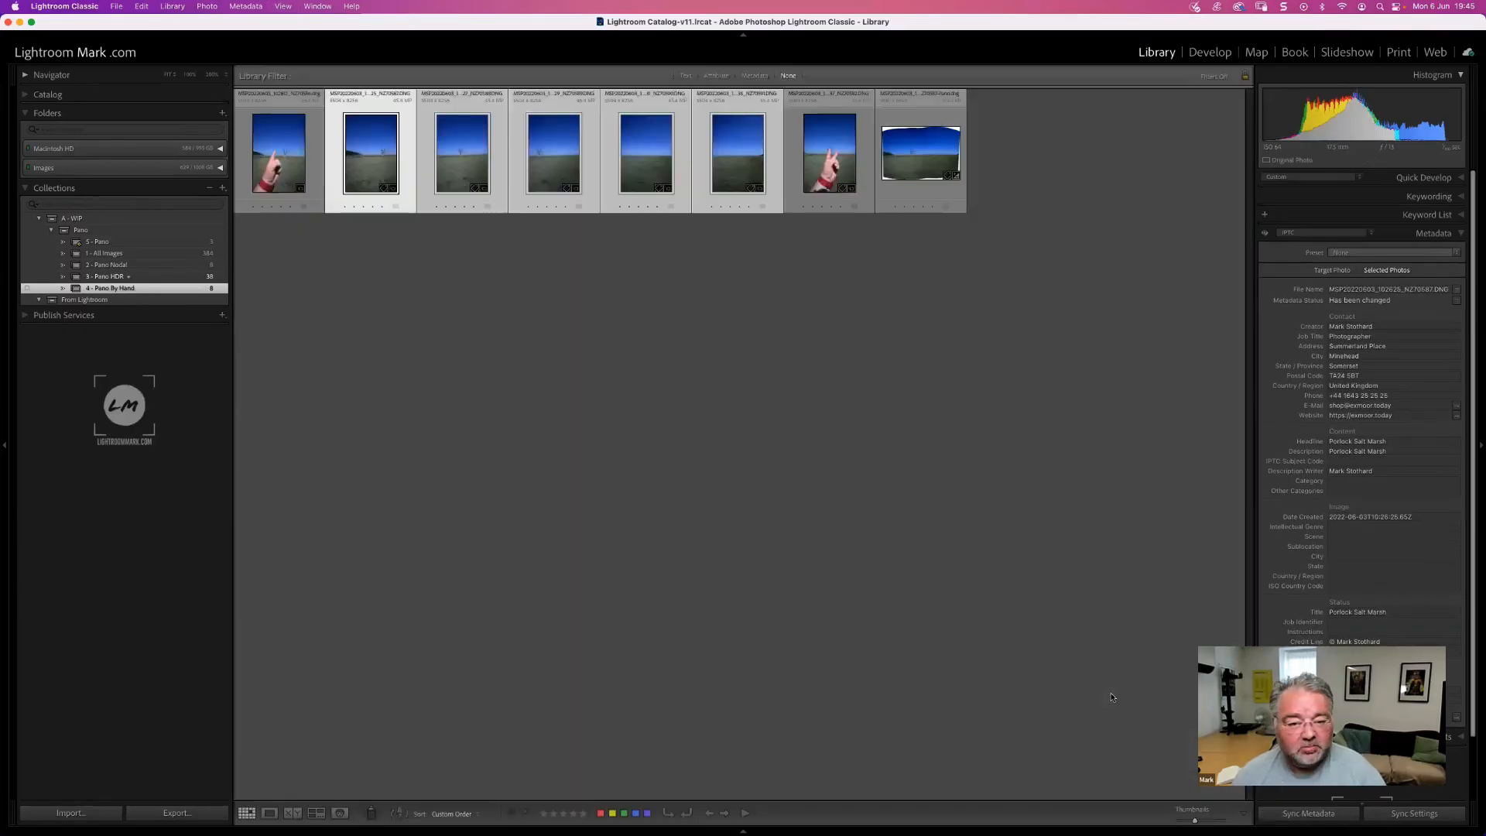
# - Crop the merged handheld panorama inside its white curved edges on all four sides, apply the crop, and return to the Library grid
pyautogui.press('e')
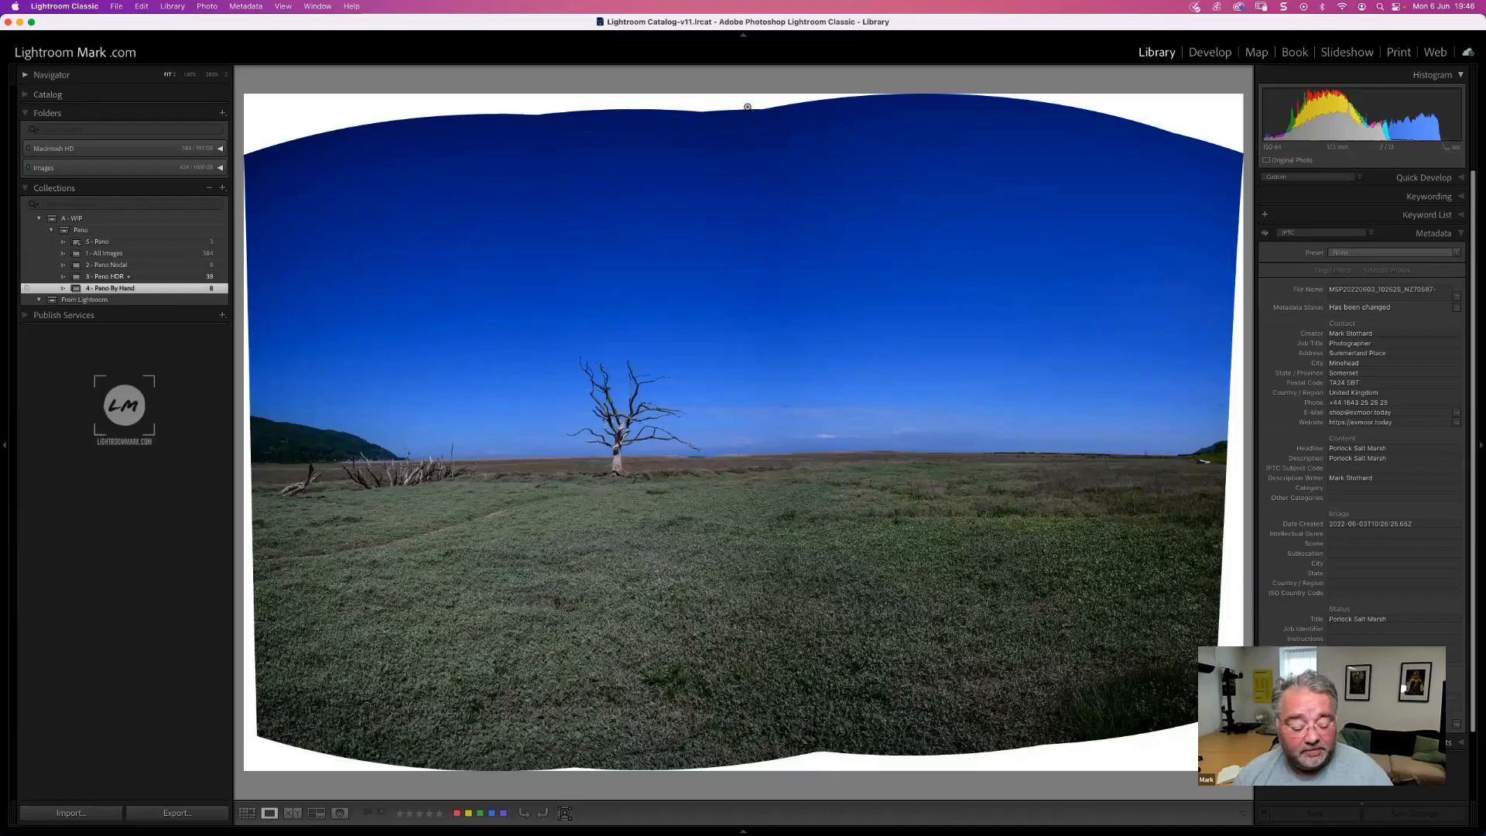
pyautogui.click(1210, 51)
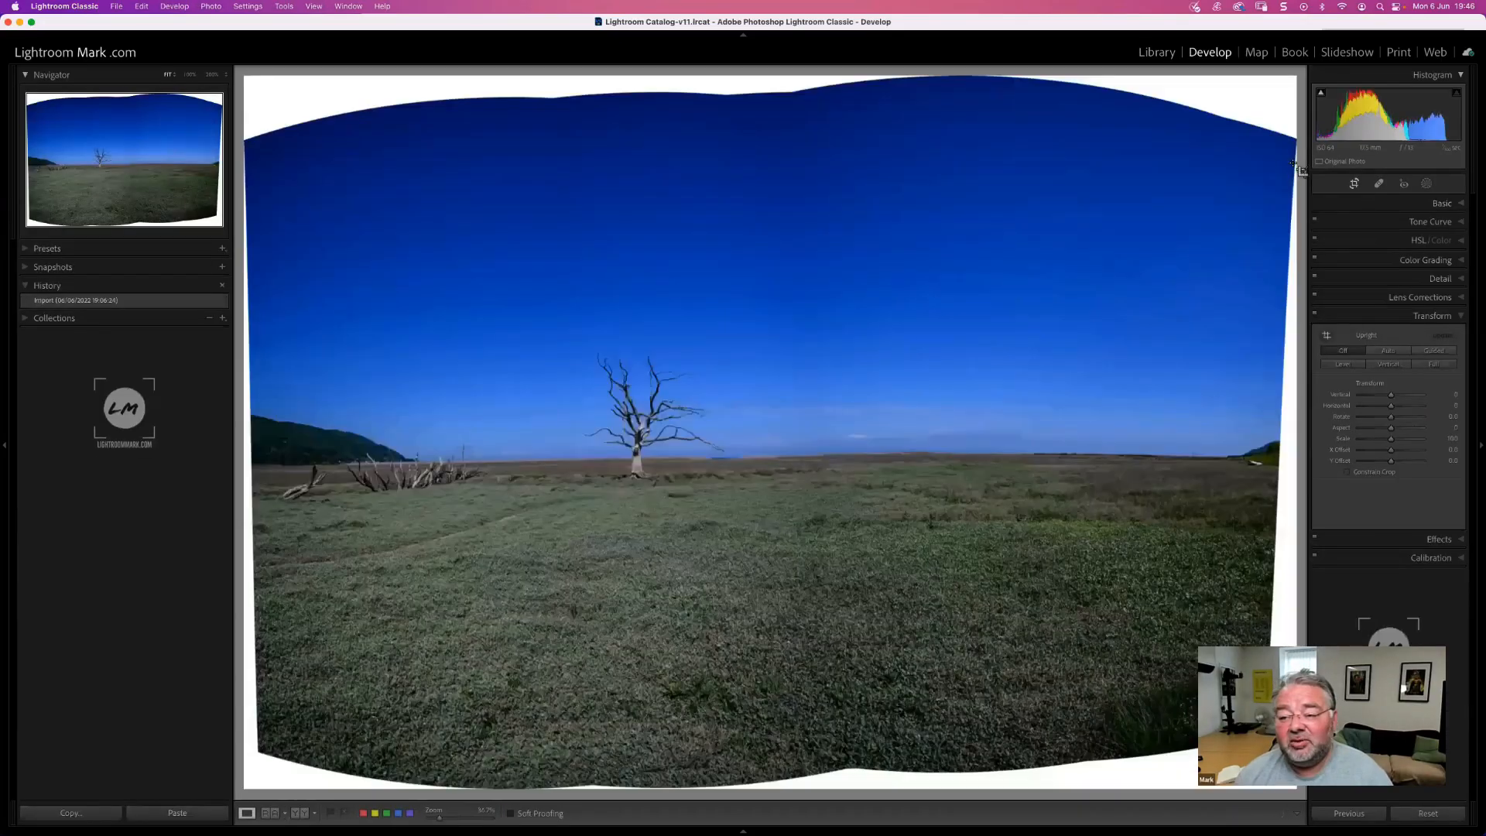
pyautogui.click(1355, 184)
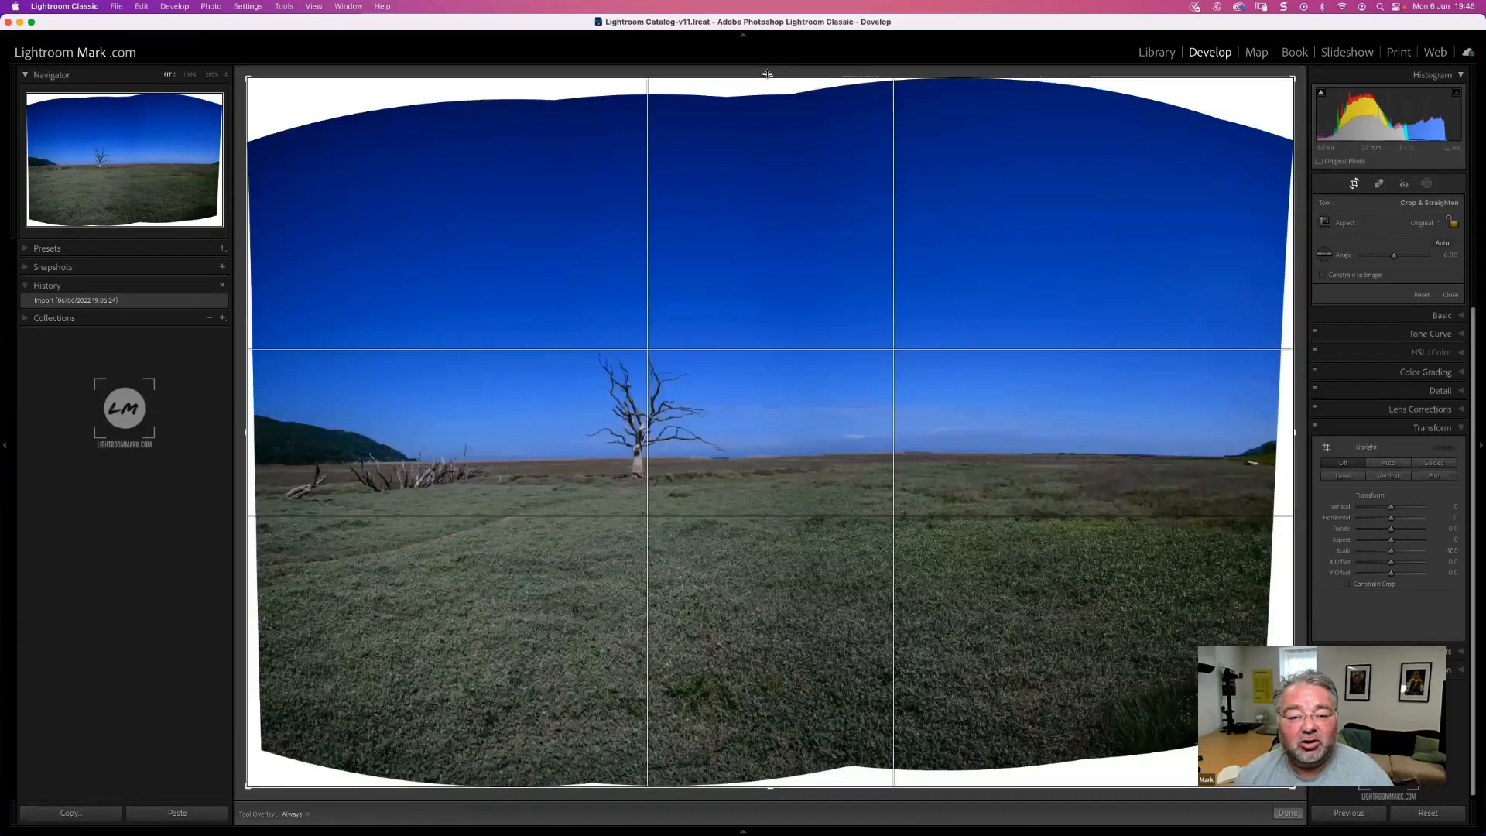
pyautogui.moveTo(769, 91); pyautogui.dragTo(769, 114)
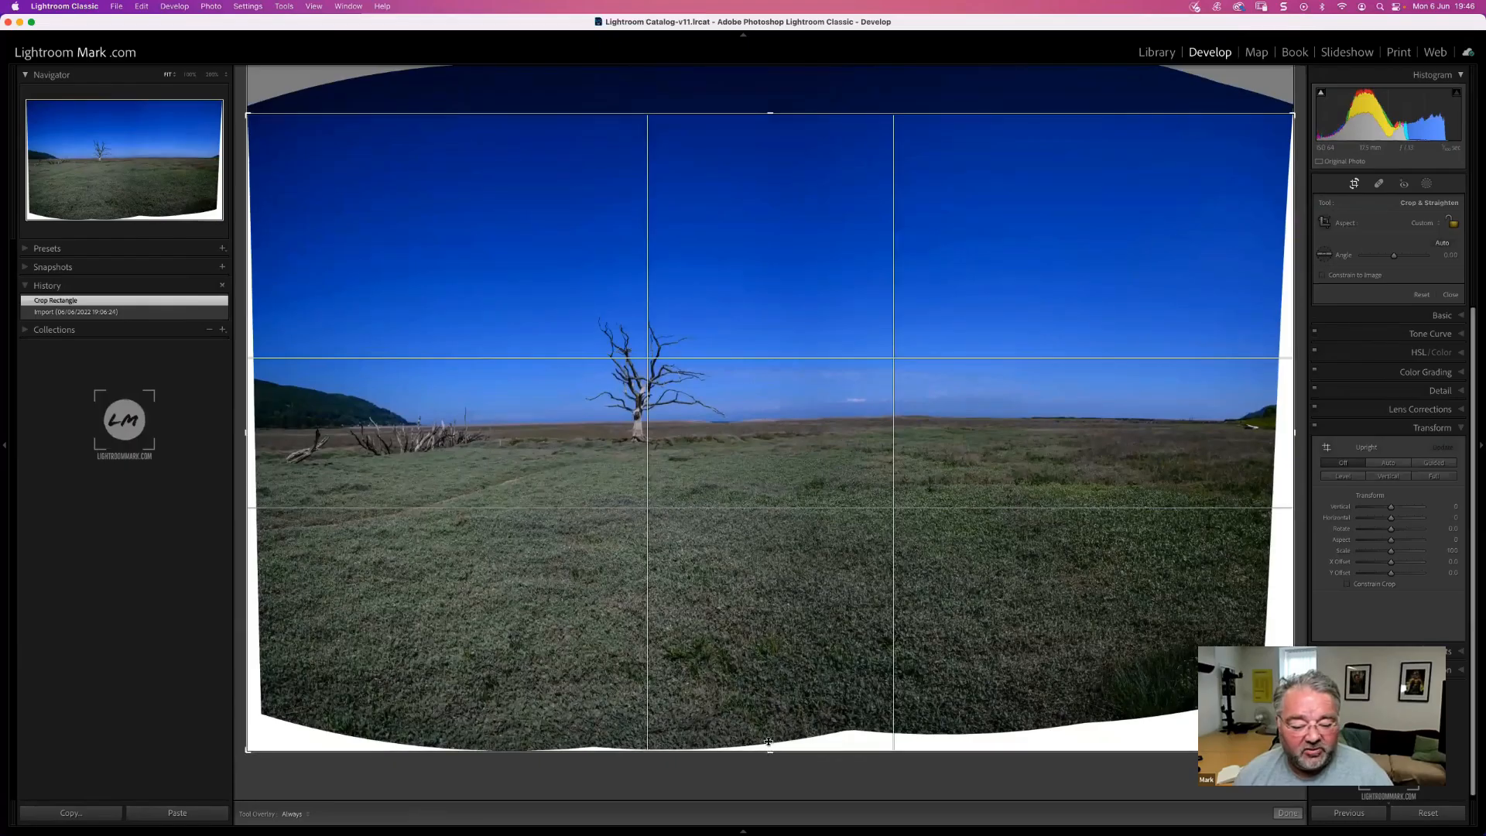
pyautogui.moveTo(770, 750); pyautogui.dragTo(773, 717)
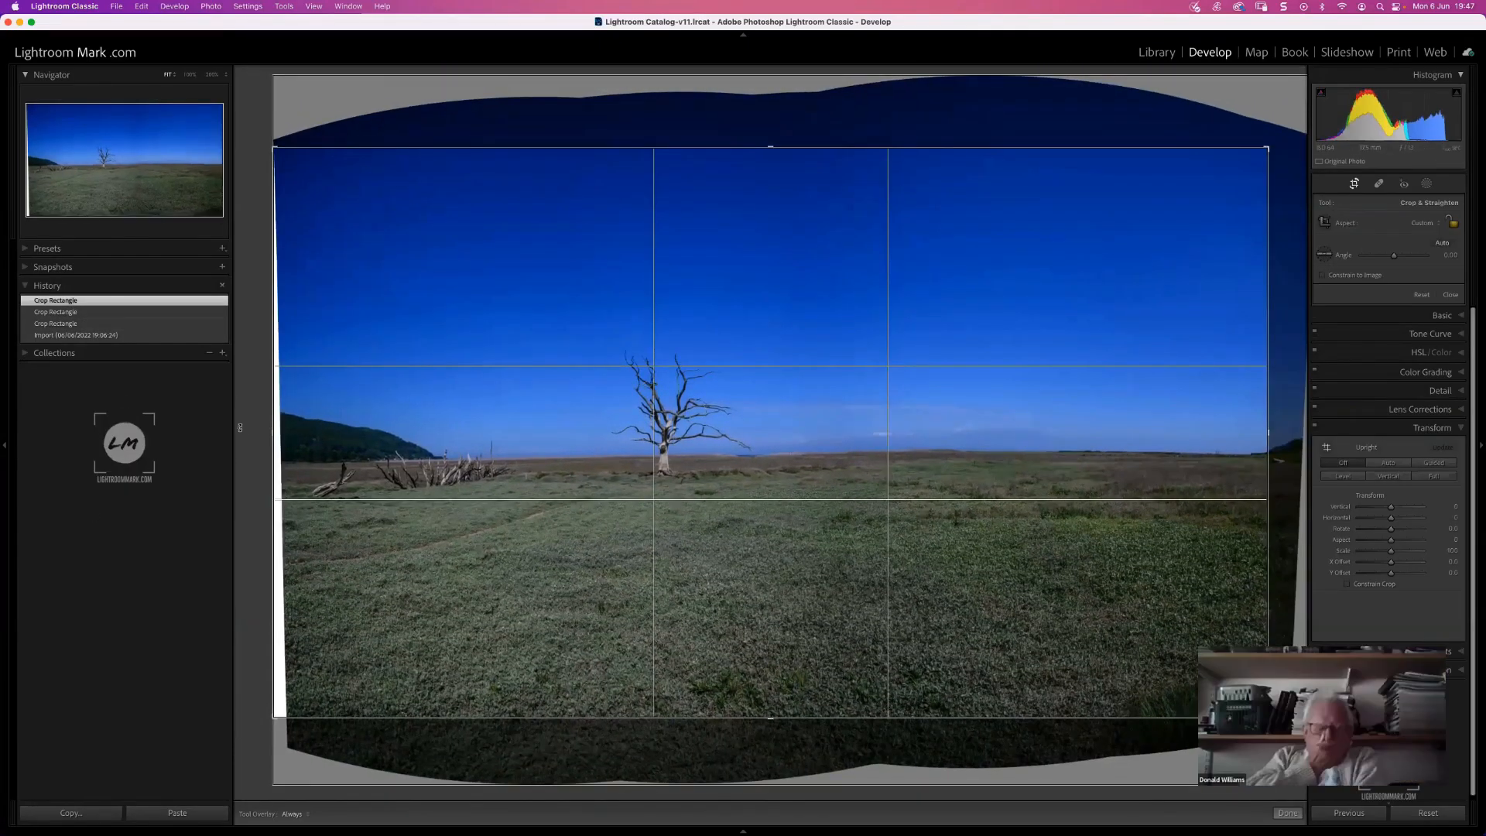
pyautogui.moveTo(265, 434); pyautogui.dragTo(295, 435)
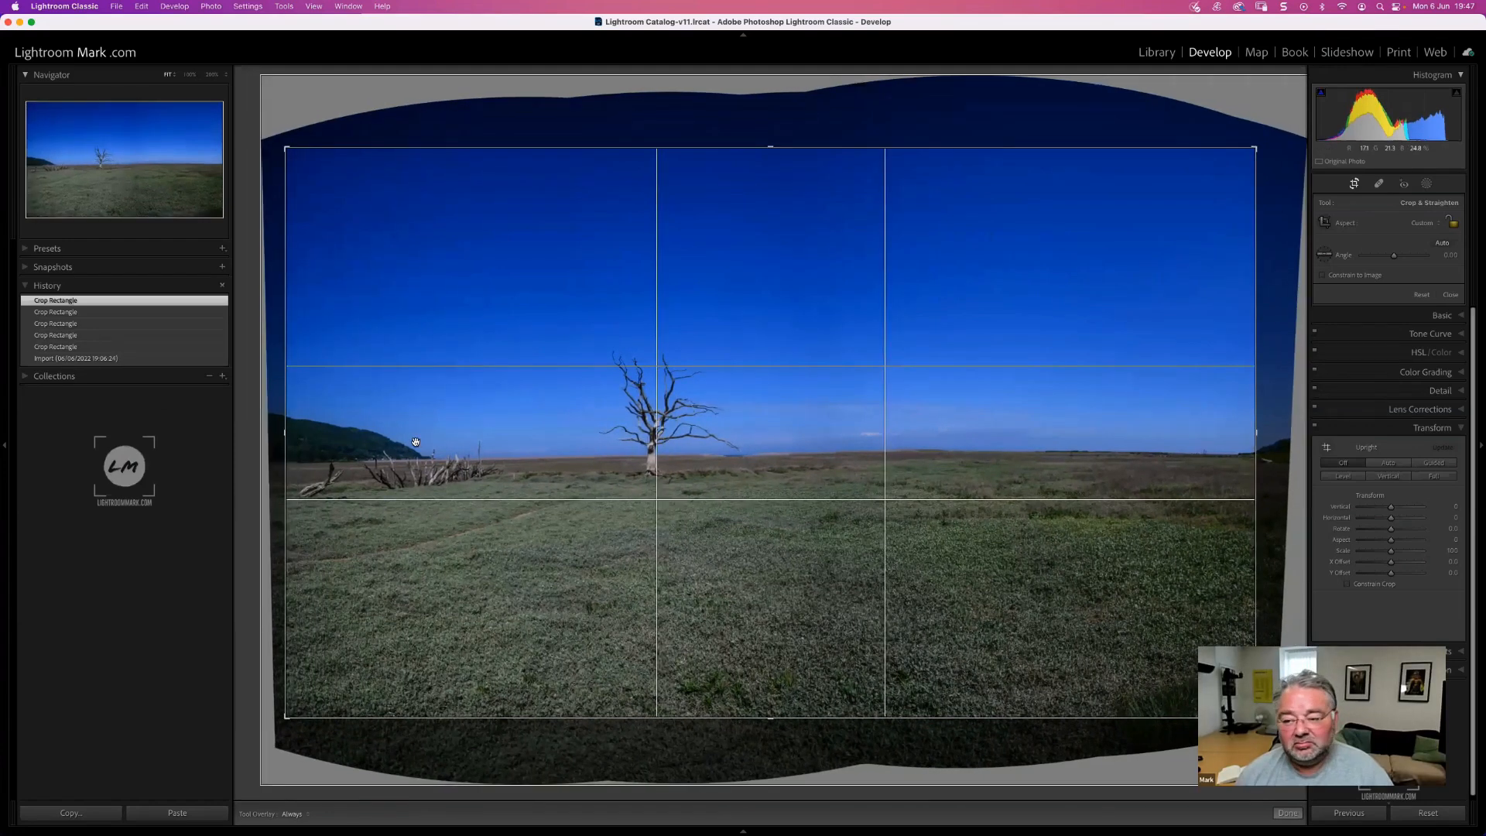
pyautogui.press('Return')
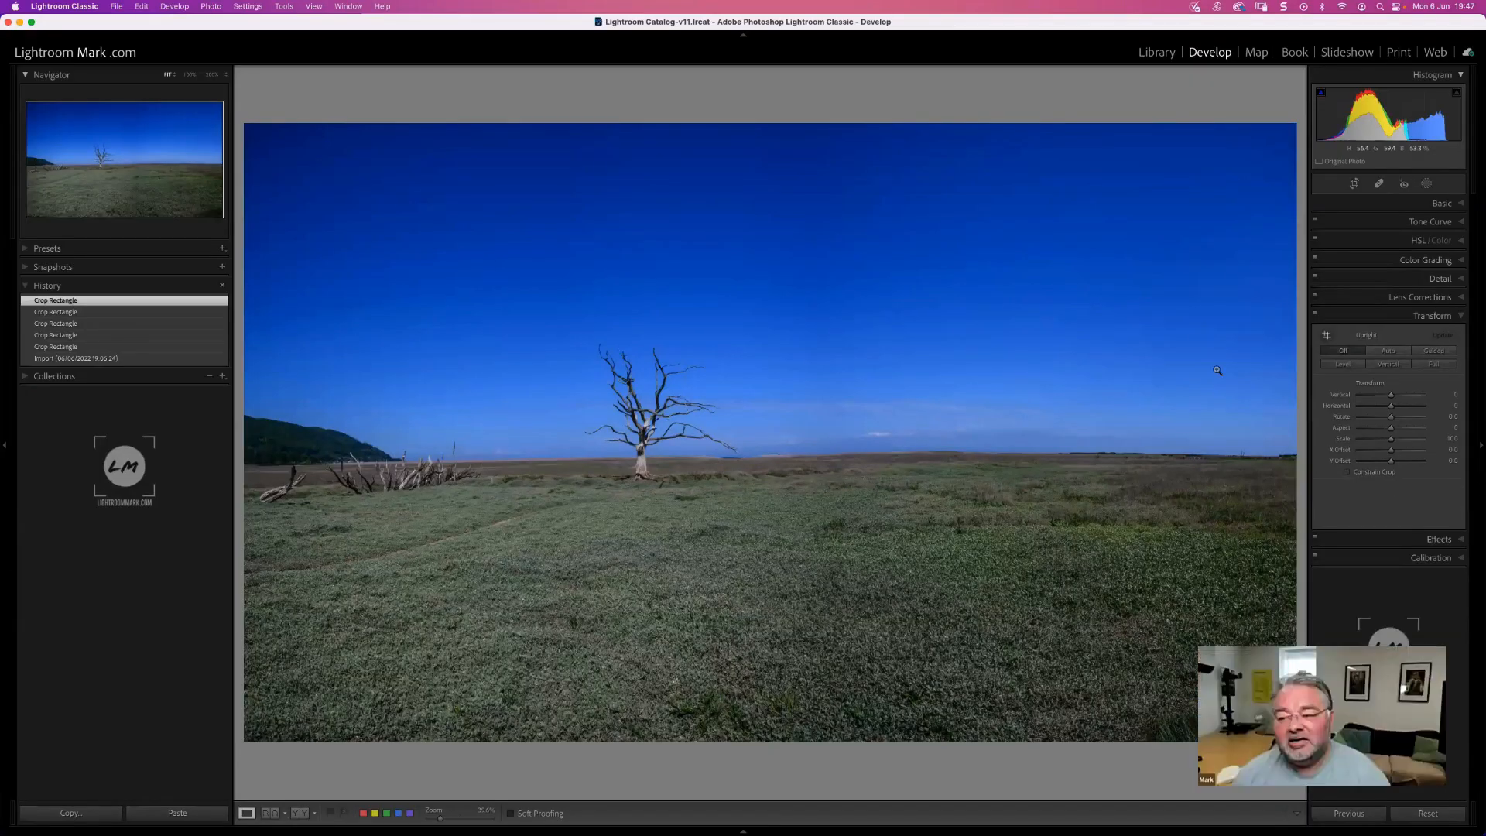
pyautogui.click(1155, 53)
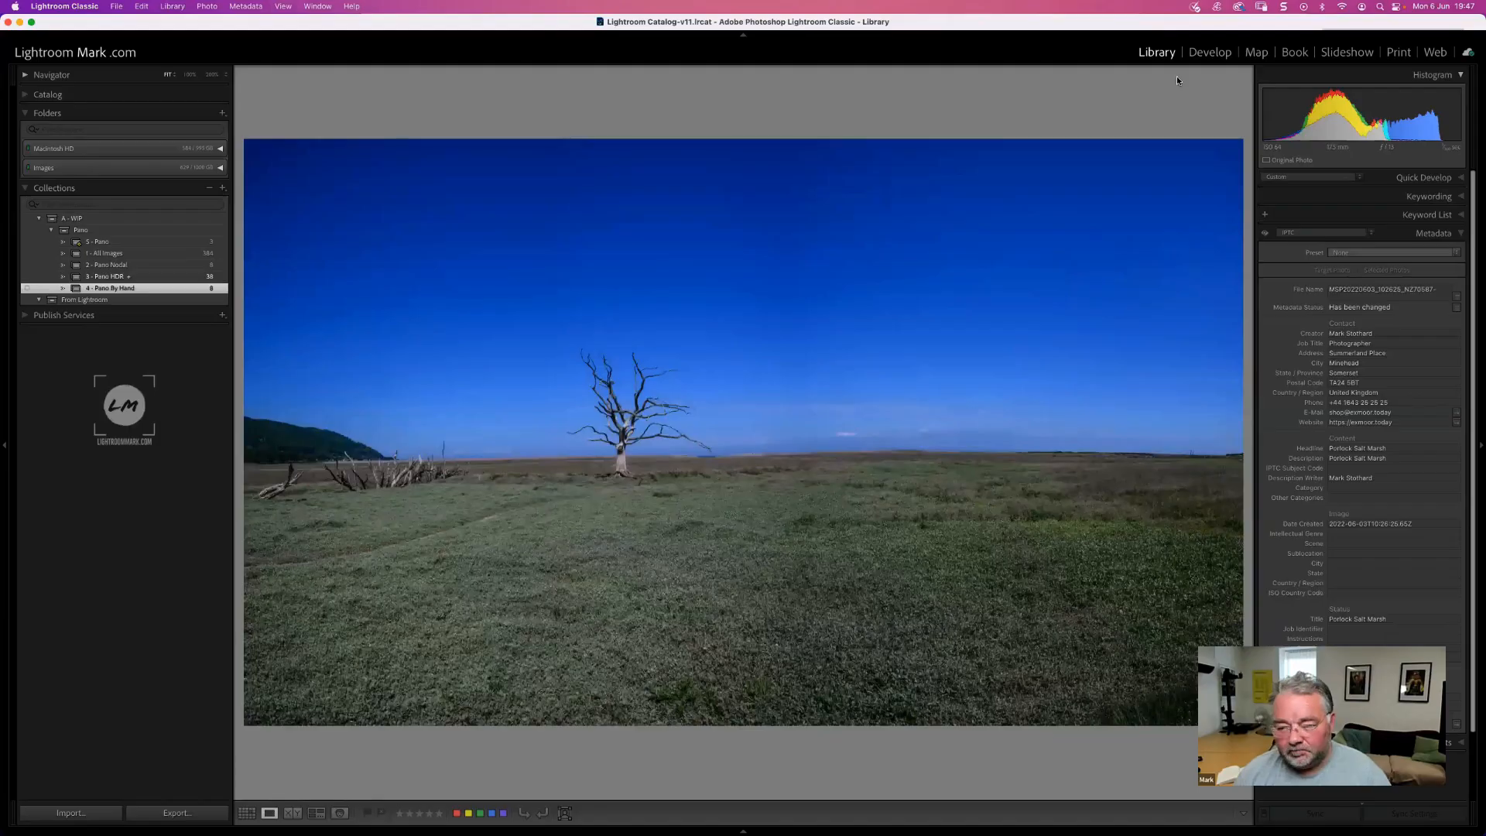
pyautogui.press('g')
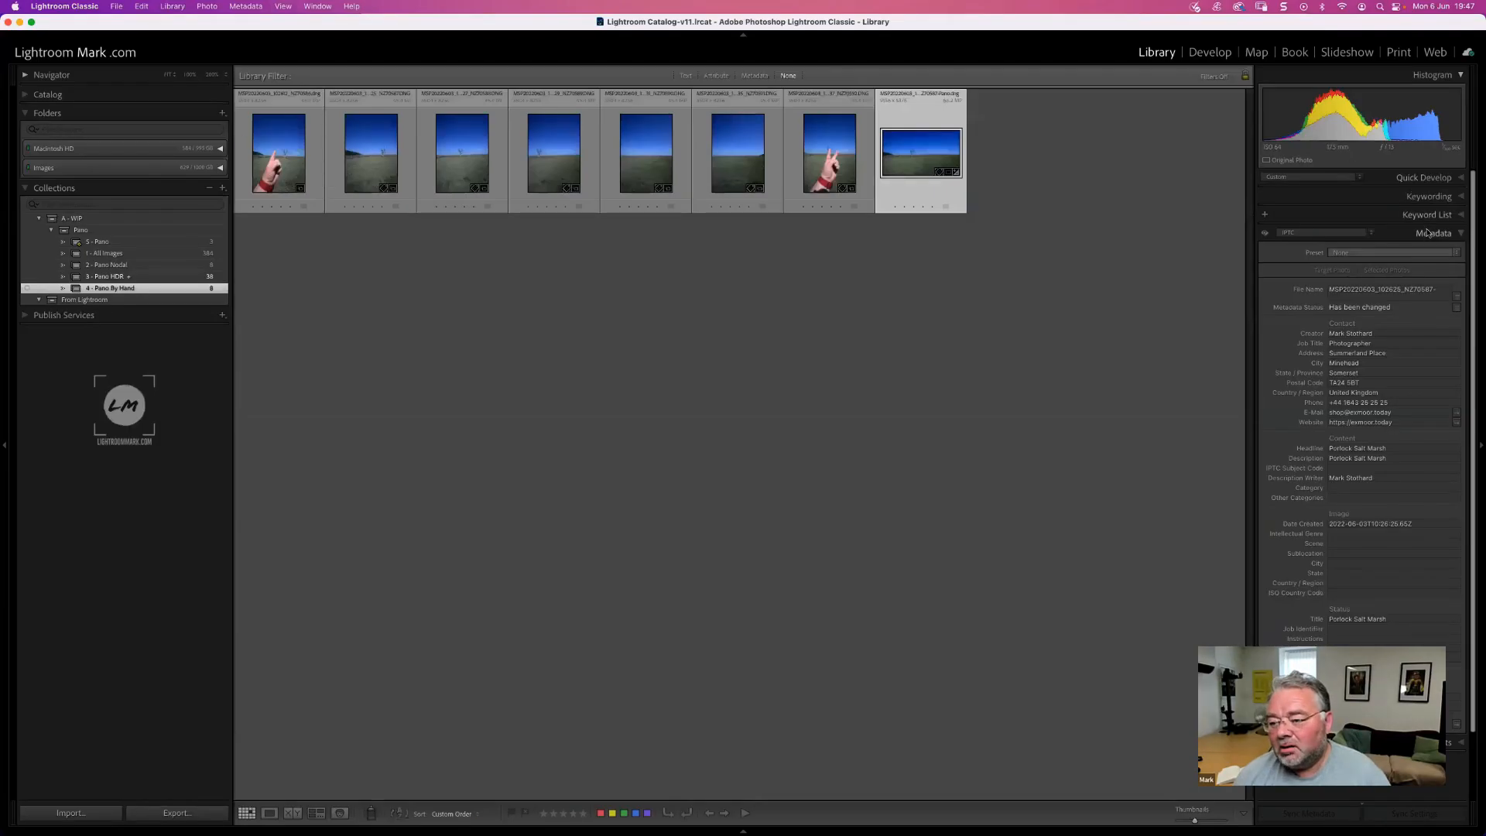
# - Show EXIF and IPTC metadata for the merged panorama and clear the photo selection
pyautogui.click(1345, 233)
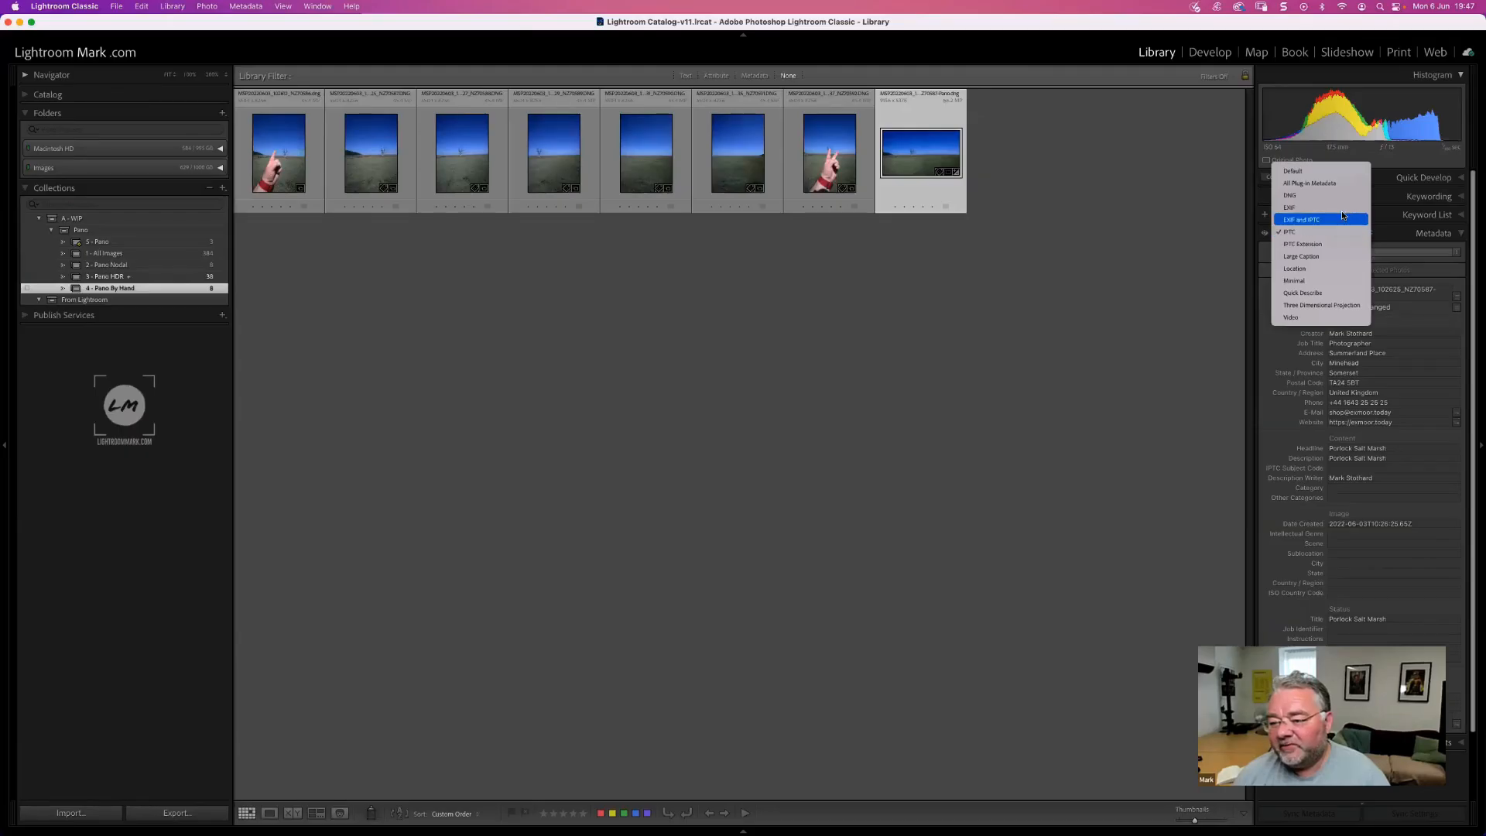
pyautogui.click(1342, 219)
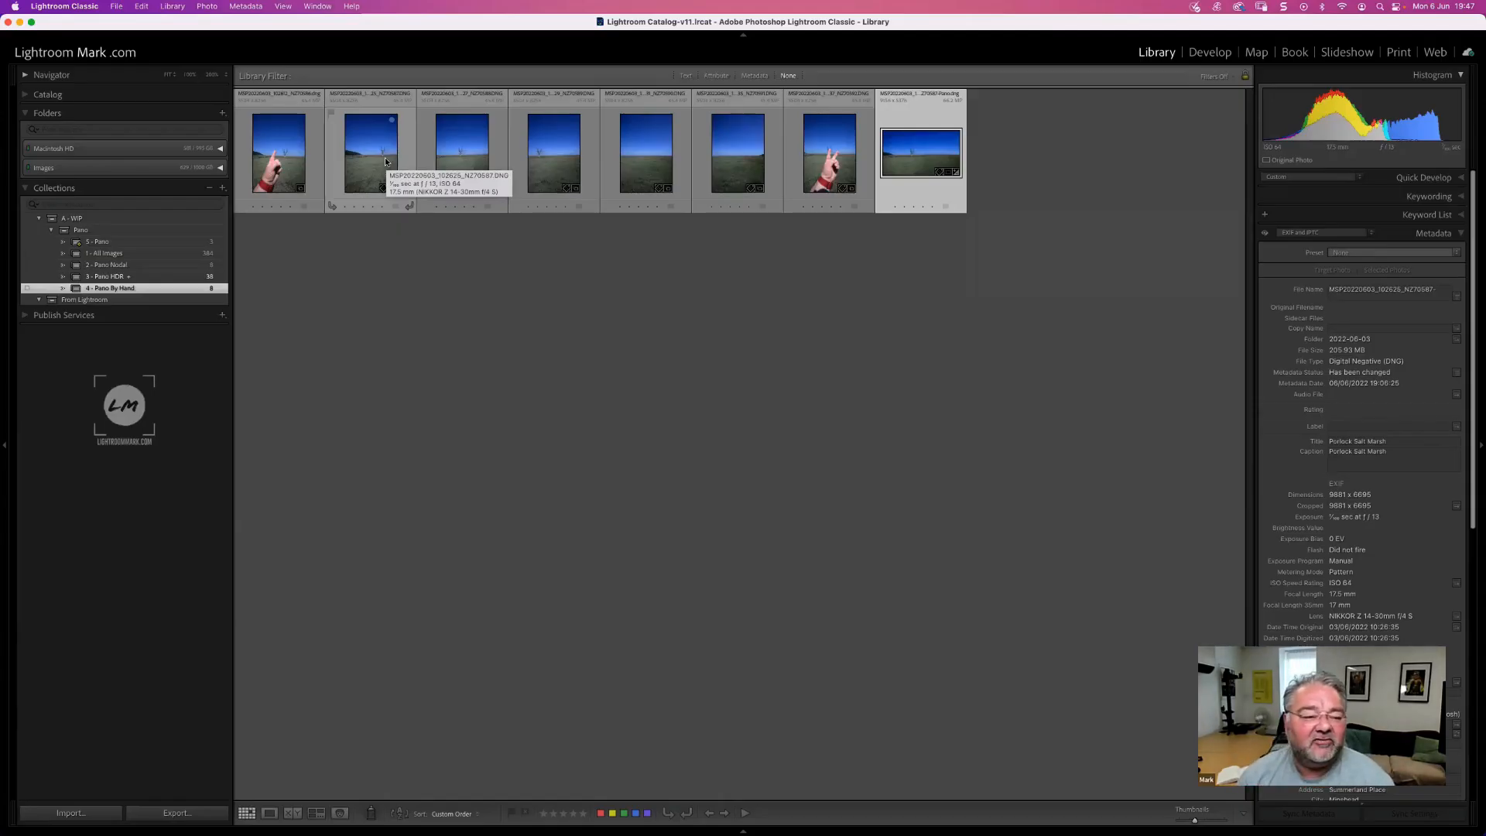
pyautogui.click(365, 304)
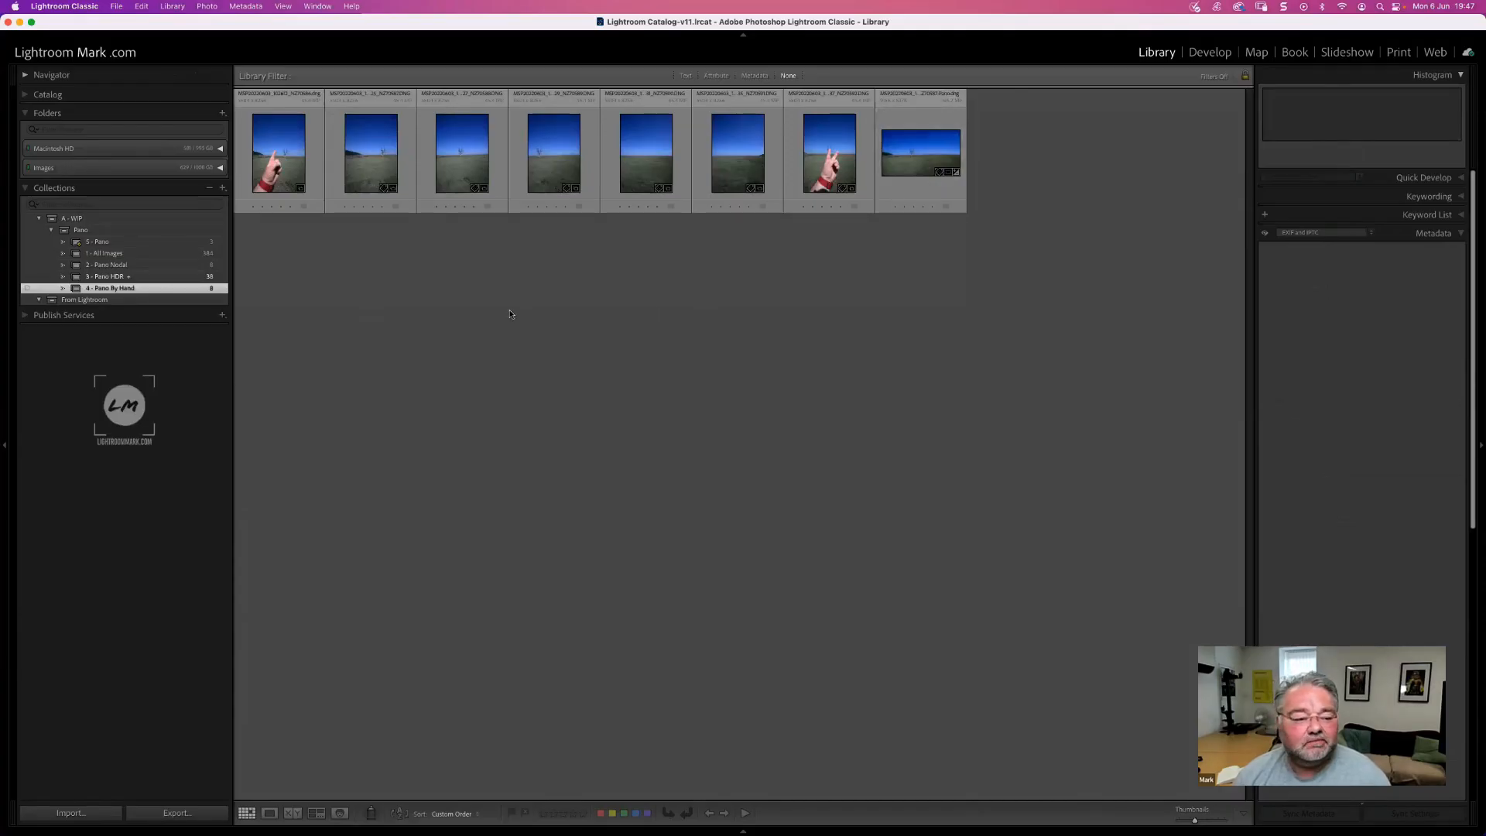
# - Open the 3 - Pano HDR collection, view its first and last hand-marker frames in Loupe view, and return to the grid
pyautogui.click(175, 277)
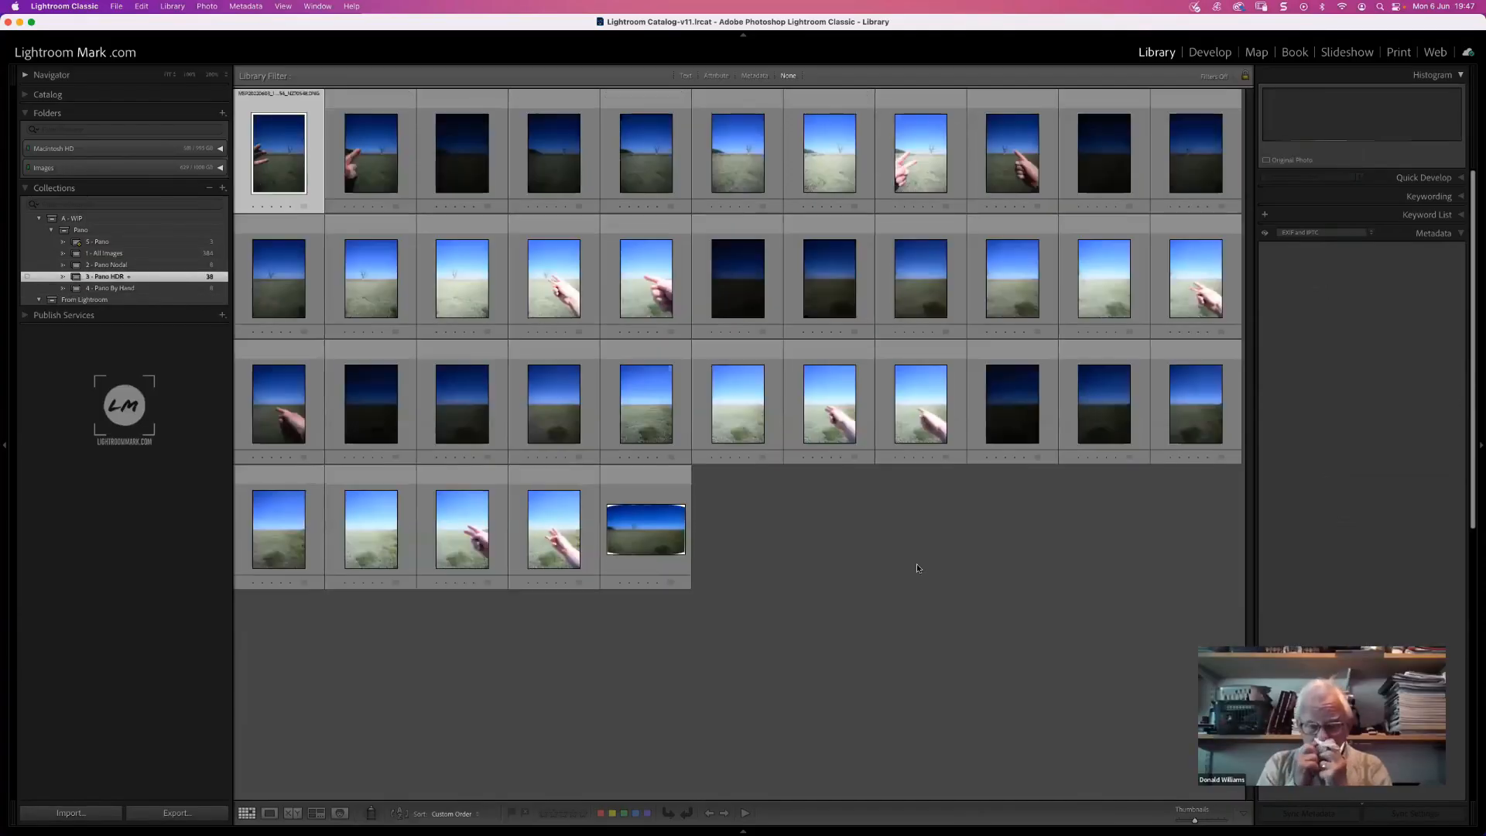
pyautogui.click(967, 600)
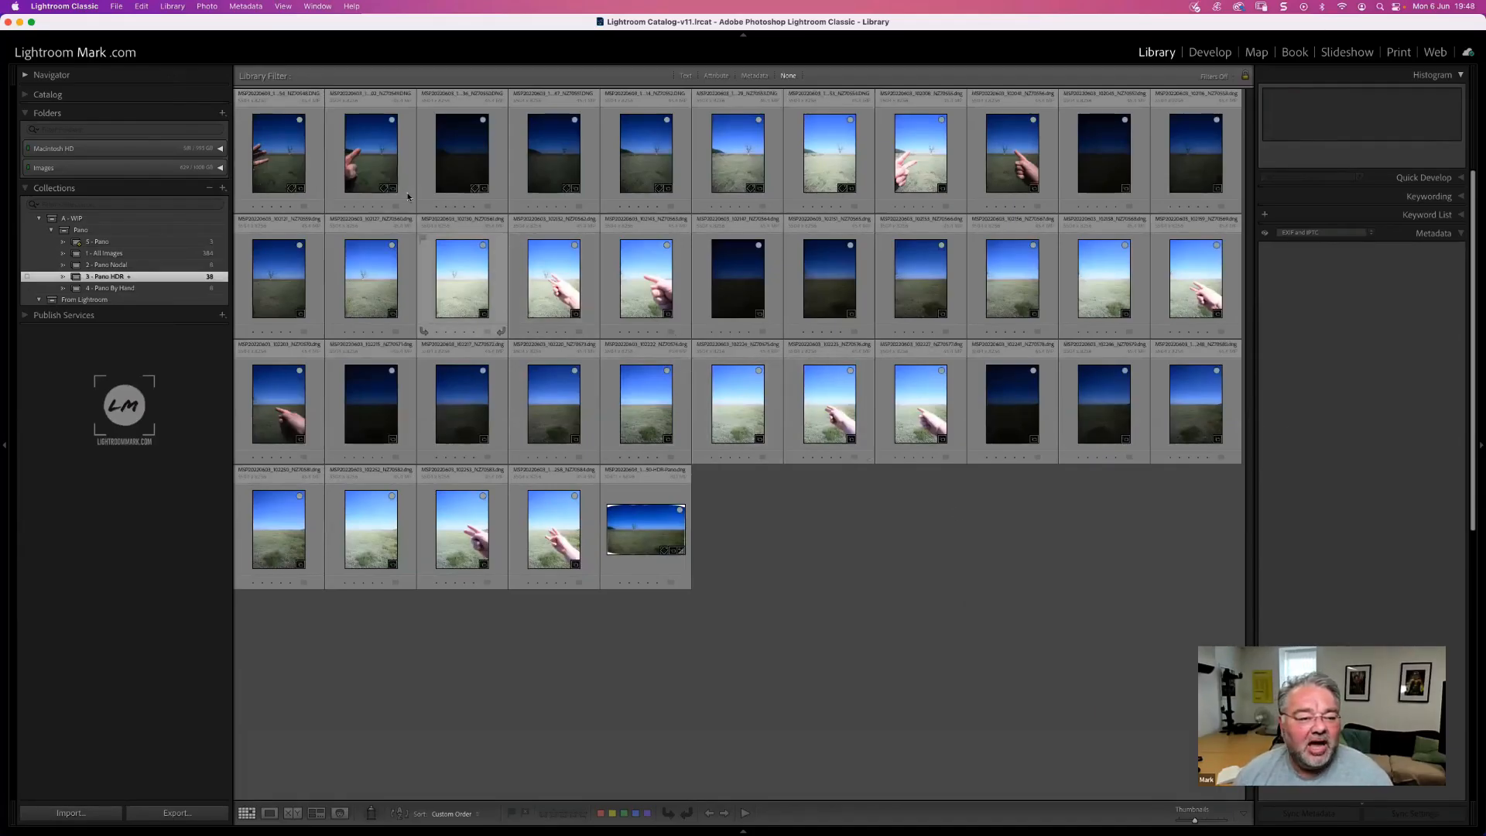
pyautogui.doubleClick(280, 166)
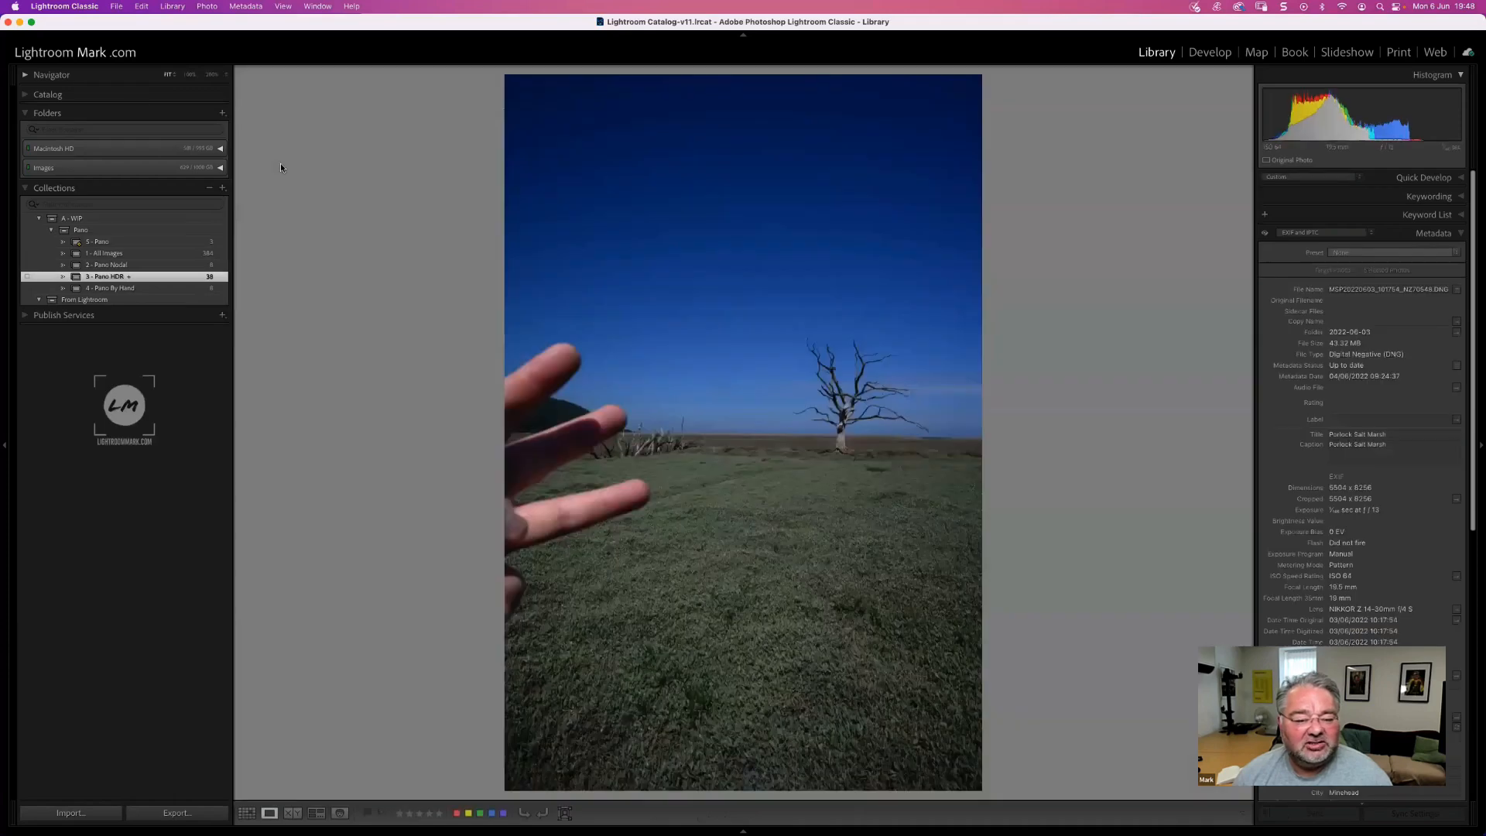
pyautogui.press('g')
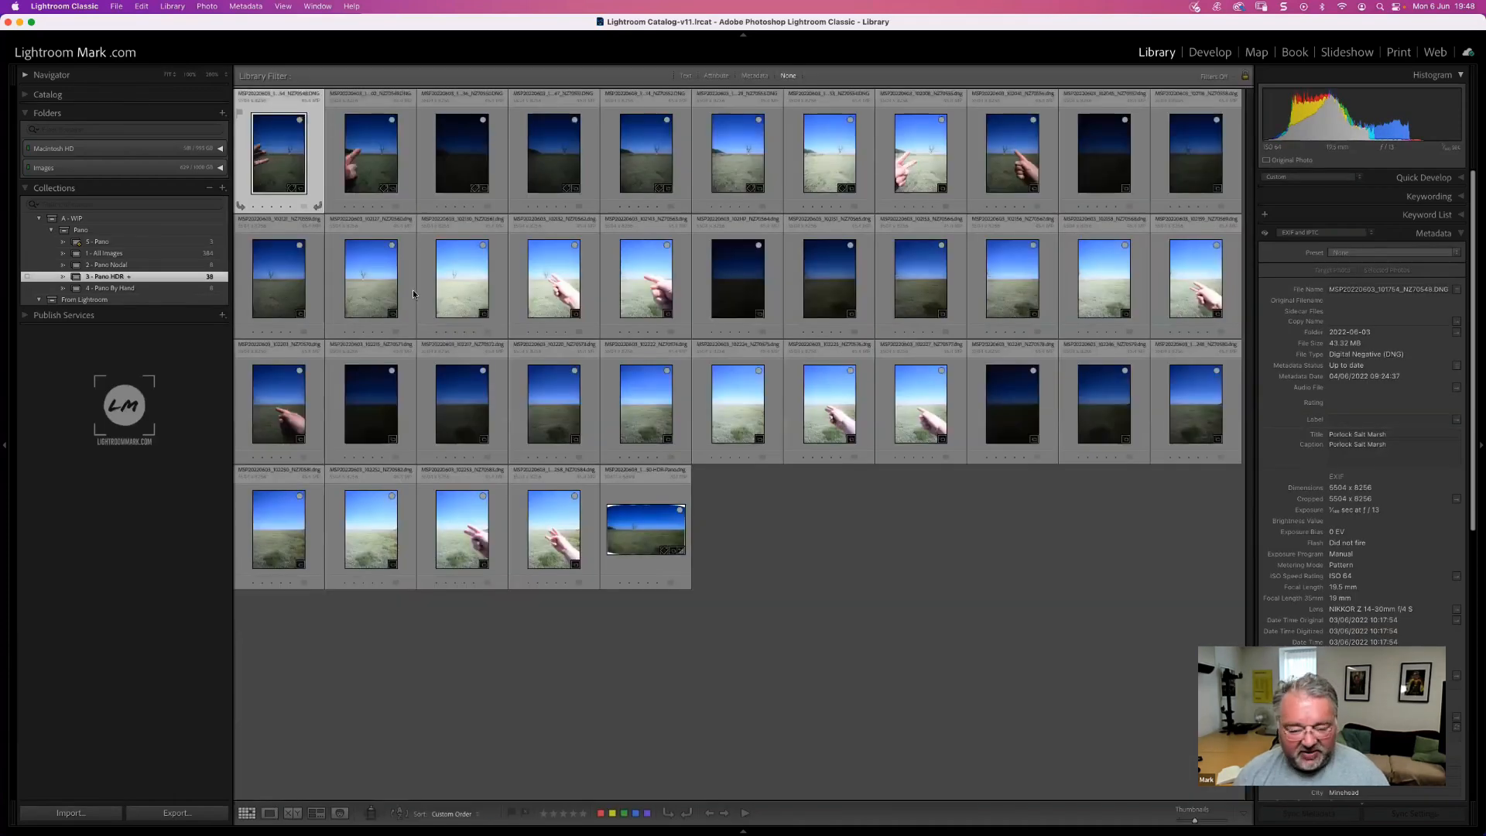
pyautogui.doubleClick(554, 534)
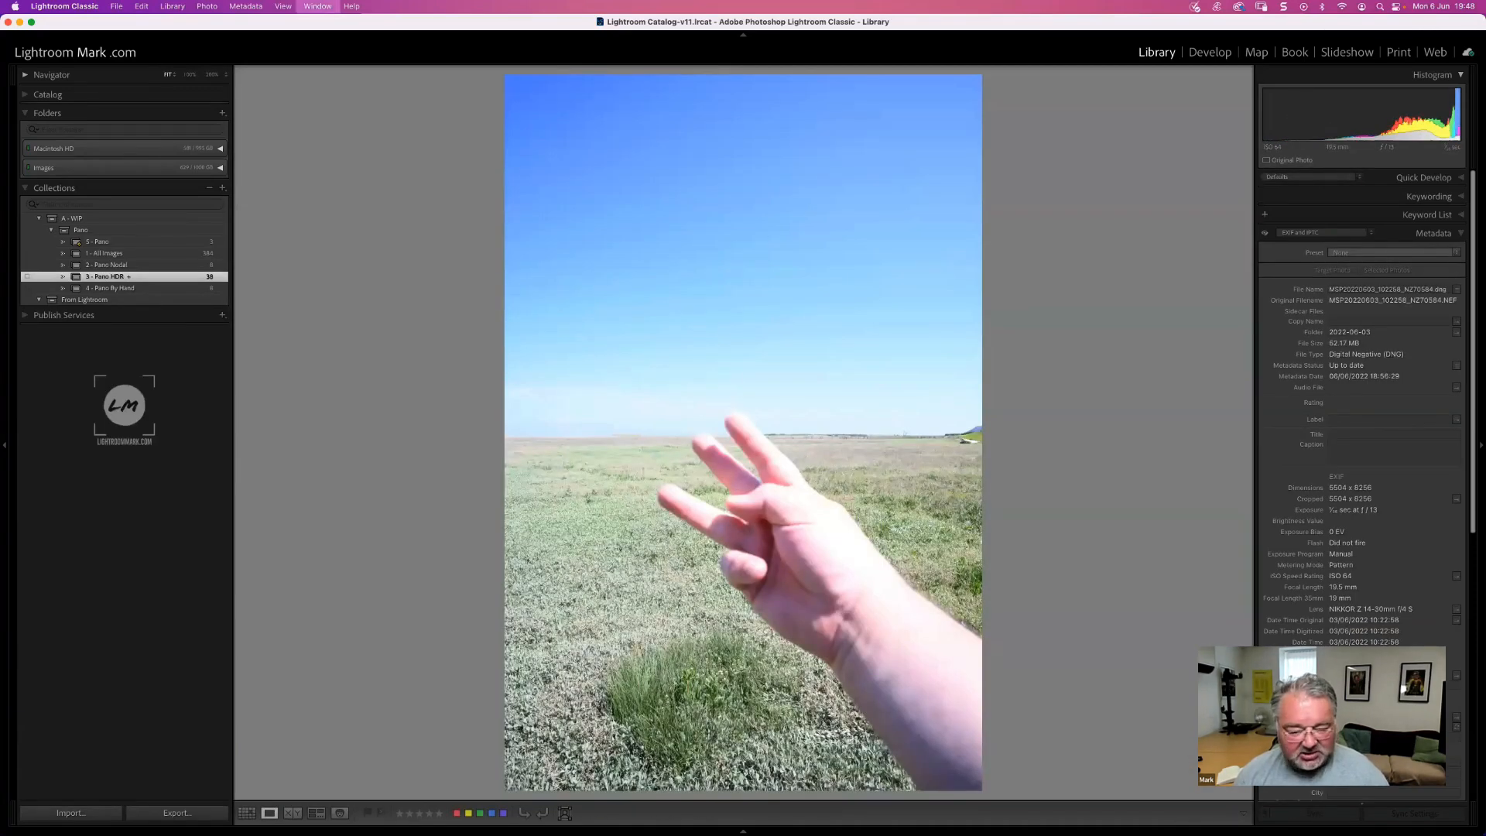
pyautogui.press('f')
pyautogui.press('g')
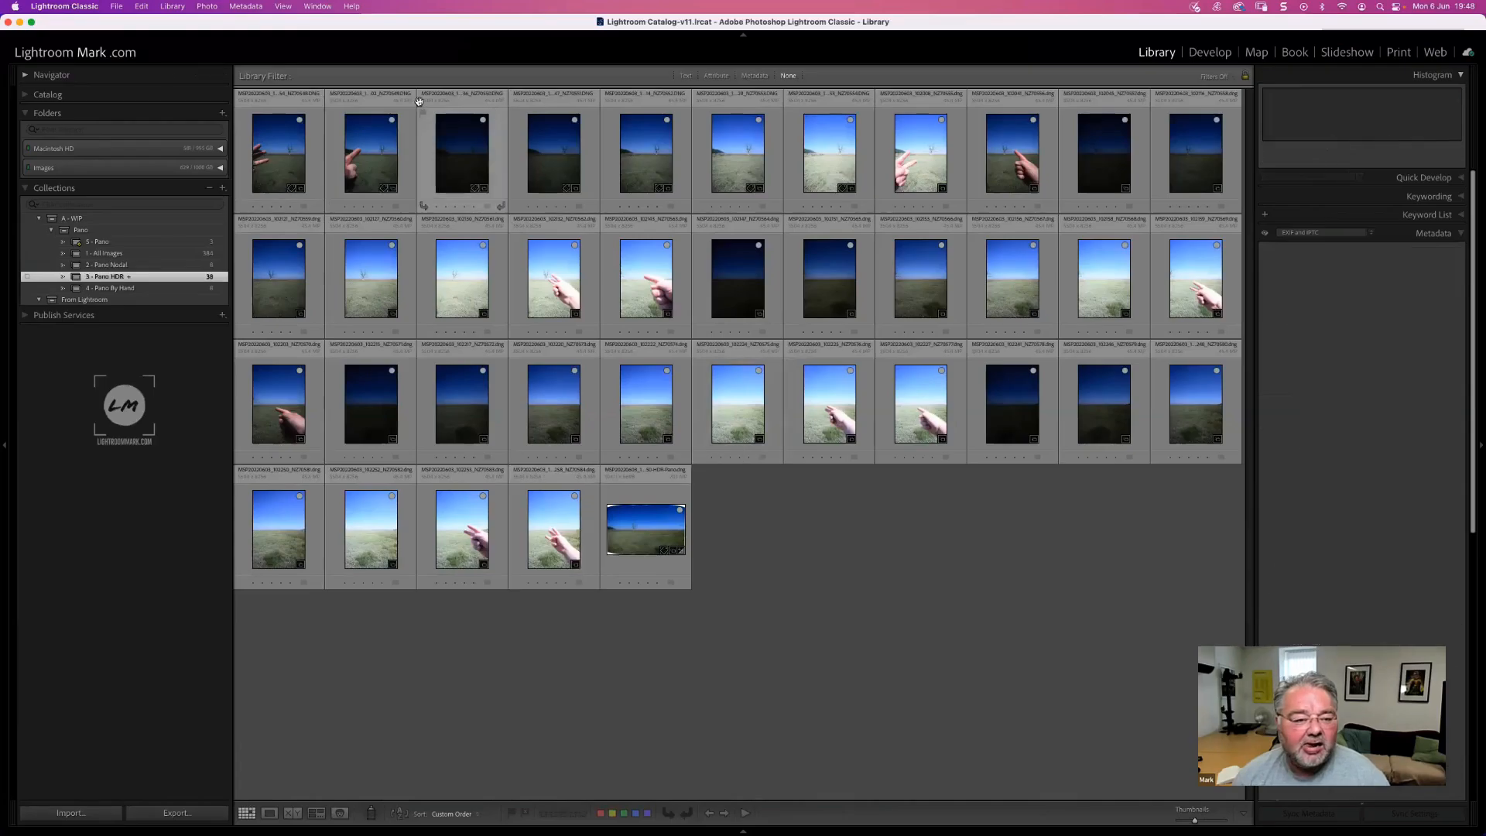
# - Hide the side panels and enlarge the grid thumbnails to ten per row
pyautogui.click(386, 160)
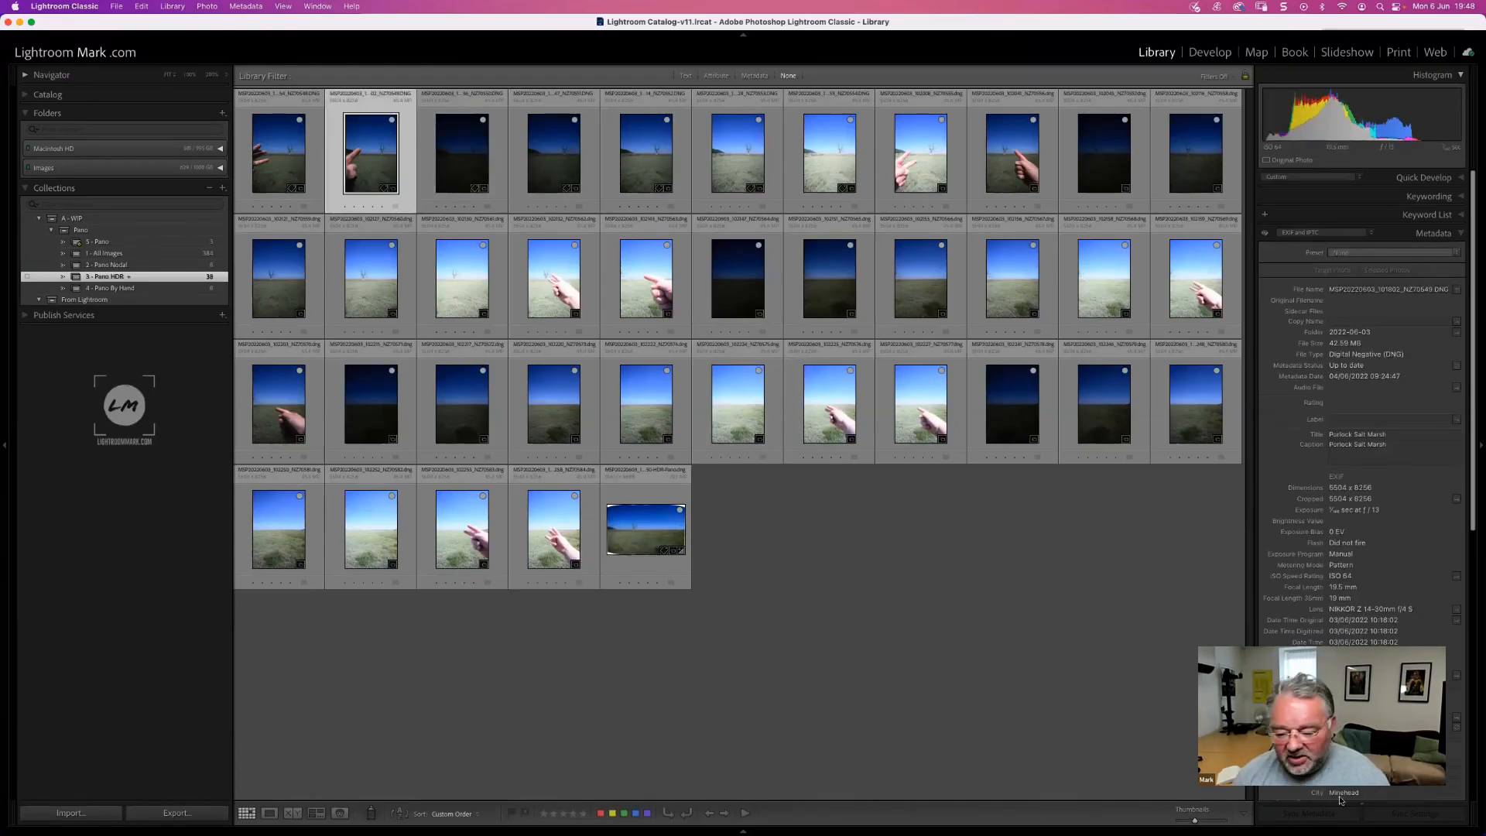
pyautogui.press('Tab')
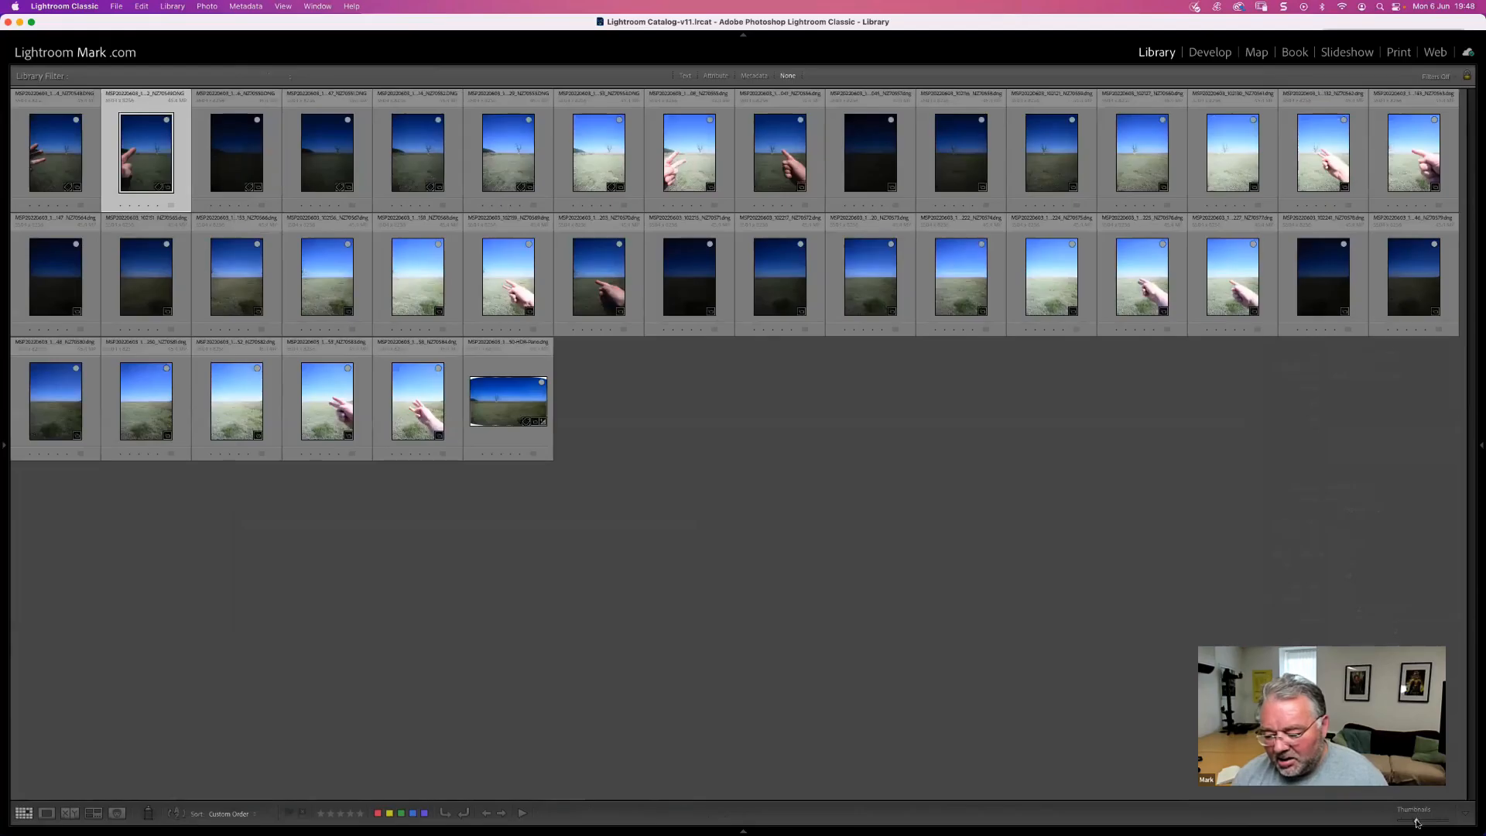
pyautogui.moveTo(1417, 819); pyautogui.dragTo(1426, 823)
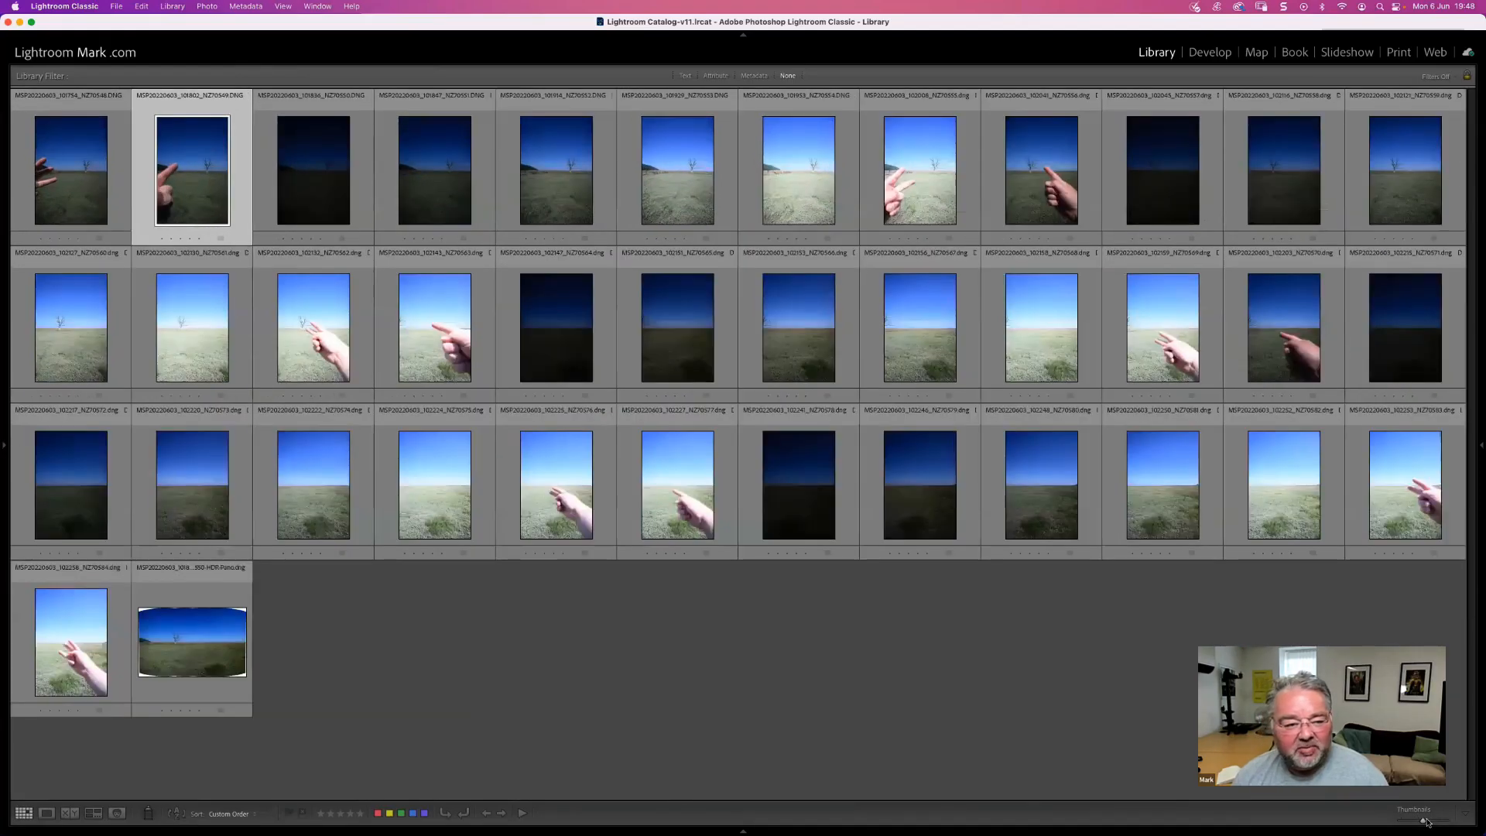
pyautogui.press('j')
# - Examine the hand-marker frames that open the sequence and separate the first four bracketed exposure sets
pyautogui.click(134, 202)
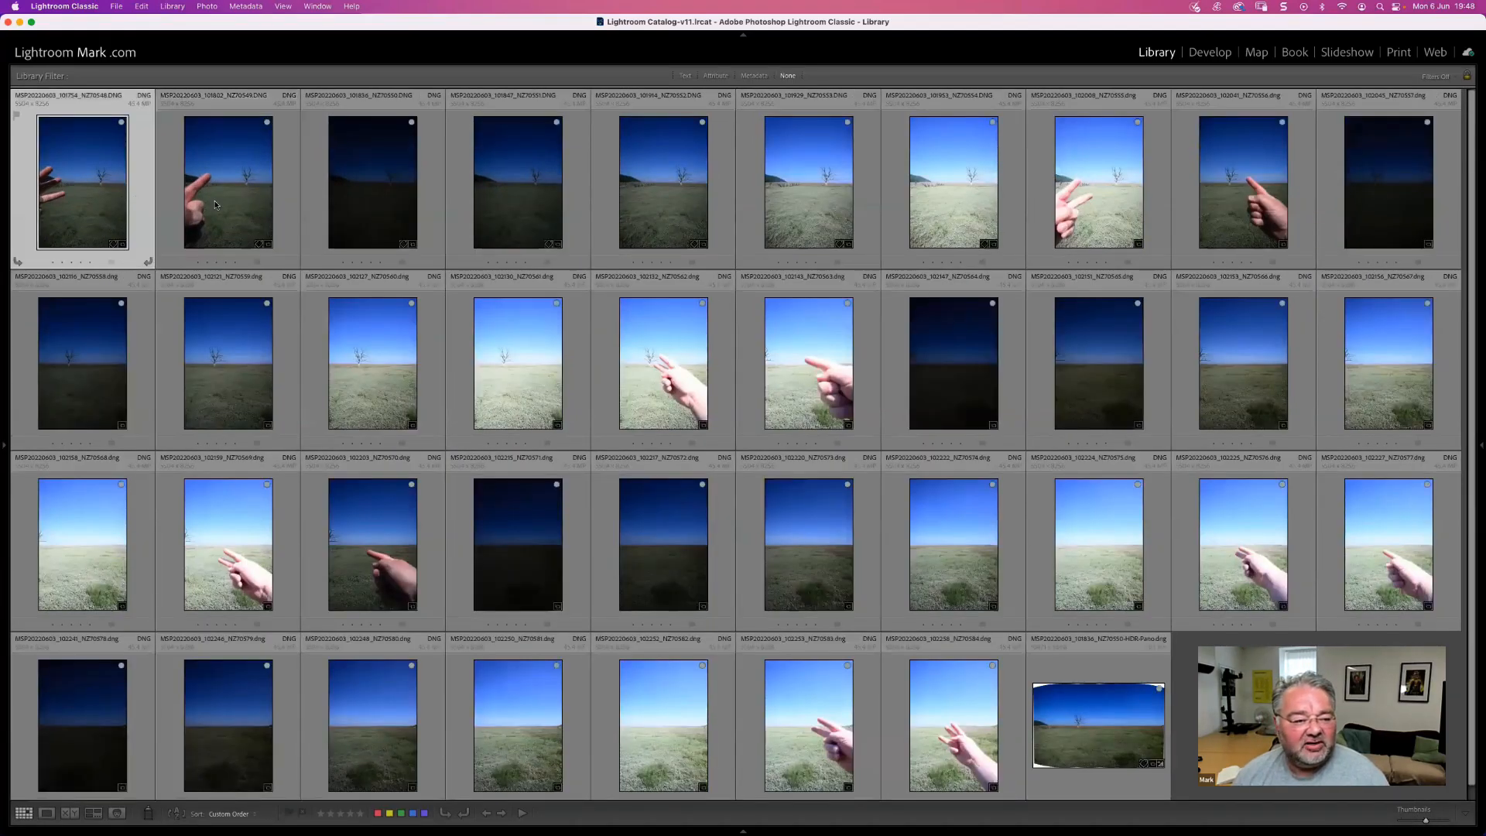
pyautogui.press('Right')
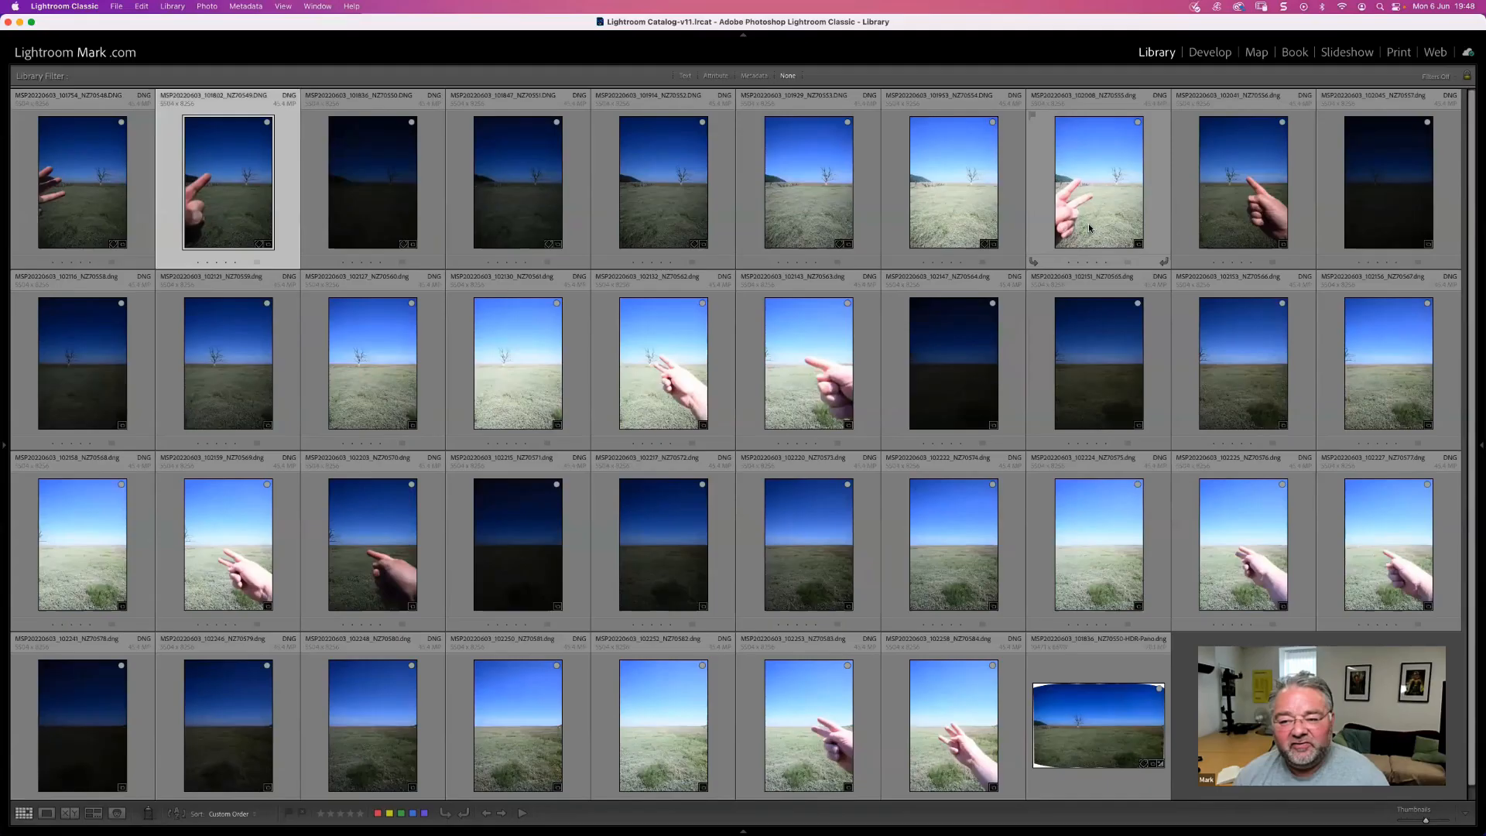
pyautogui.click(1089, 228)
pyautogui.press('Right')
pyautogui.click(700, 357)
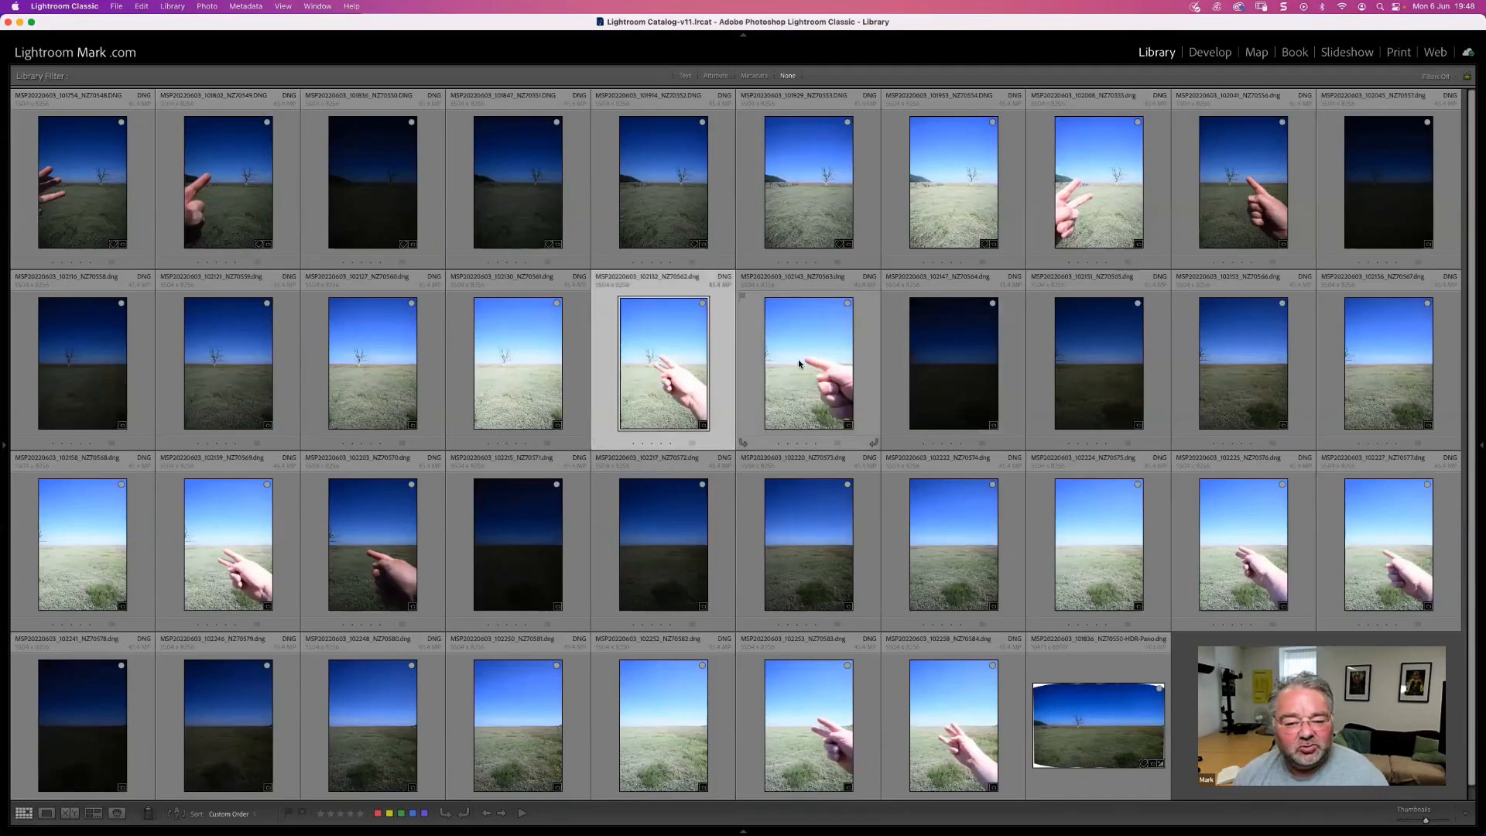
pyautogui.click(800, 363)
pyautogui.click(228, 541)
pyautogui.click(373, 542)
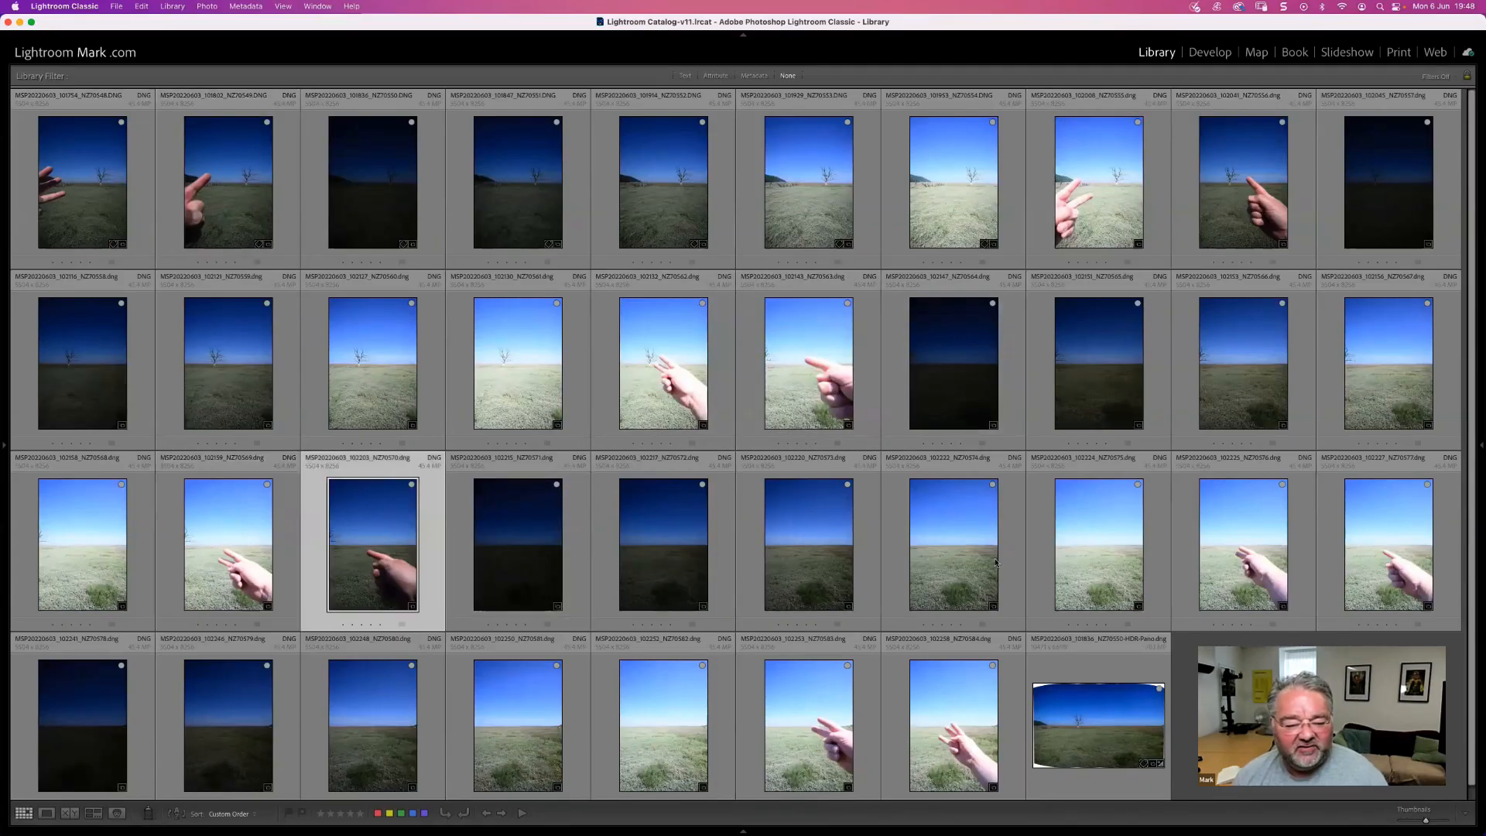
# - Examine the fourth and fifth bracketed exposure sets with their hand-marker frames through the end of the sequence, and clear the selection
pyautogui.click(496, 545)
pyautogui.keyDown('shift'); pyautogui.click(1121, 554); pyautogui.keyUp('shift')
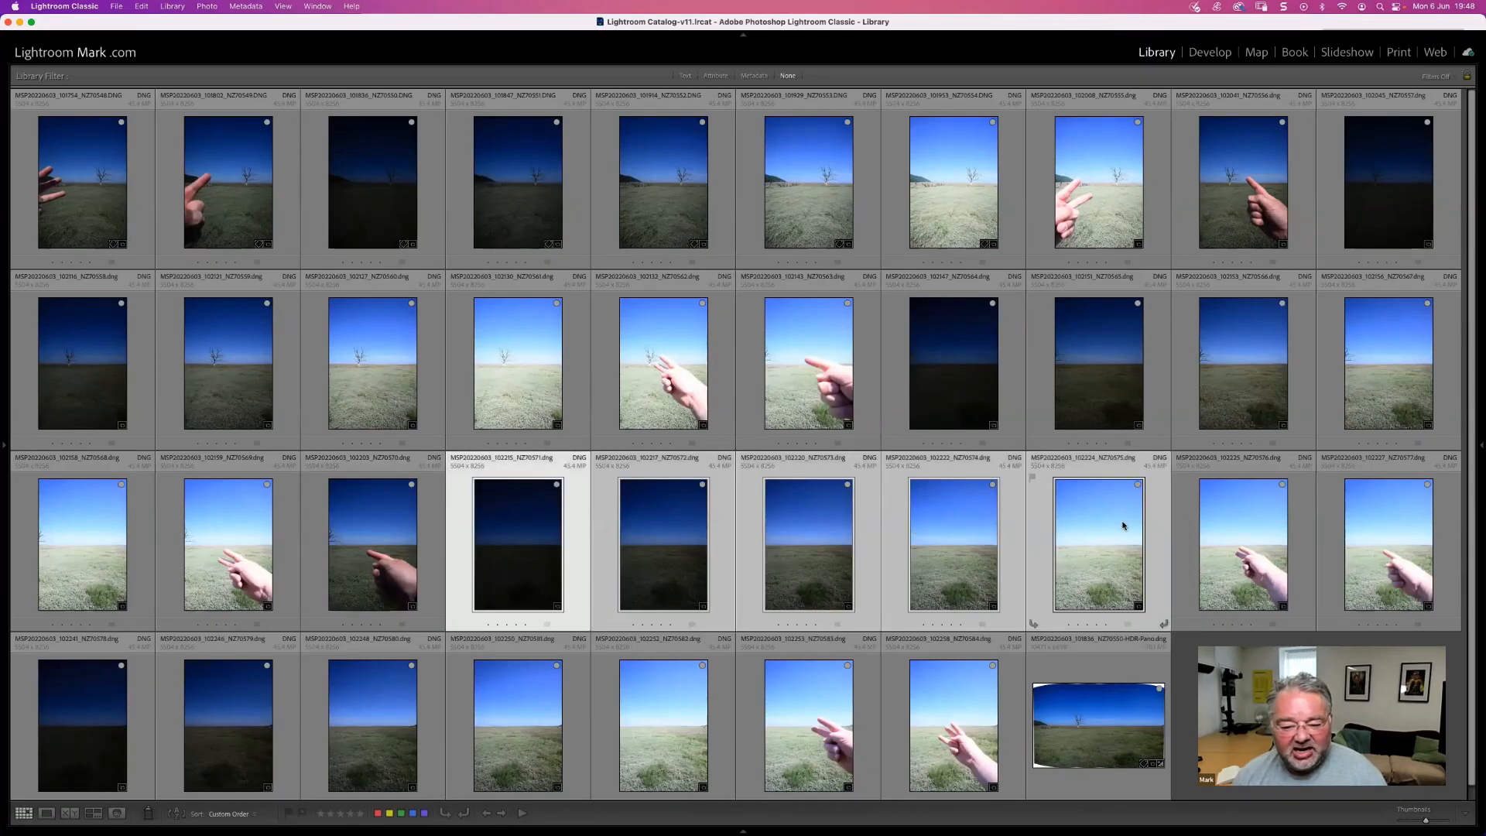
pyautogui.scroll(-1, 1122, 526)
pyautogui.click(1248, 534)
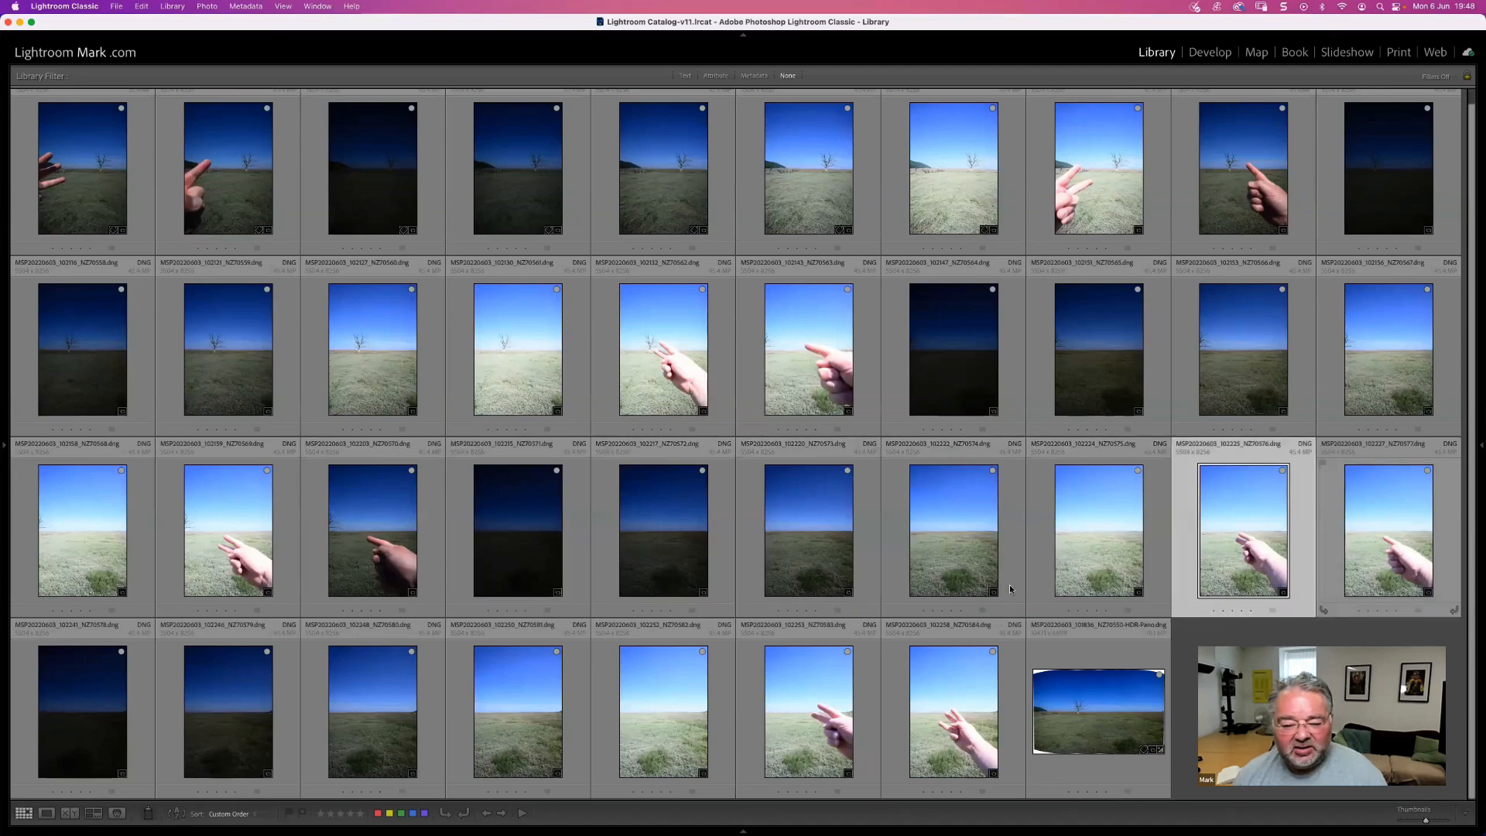
pyautogui.press('Right')
pyautogui.press('Right')
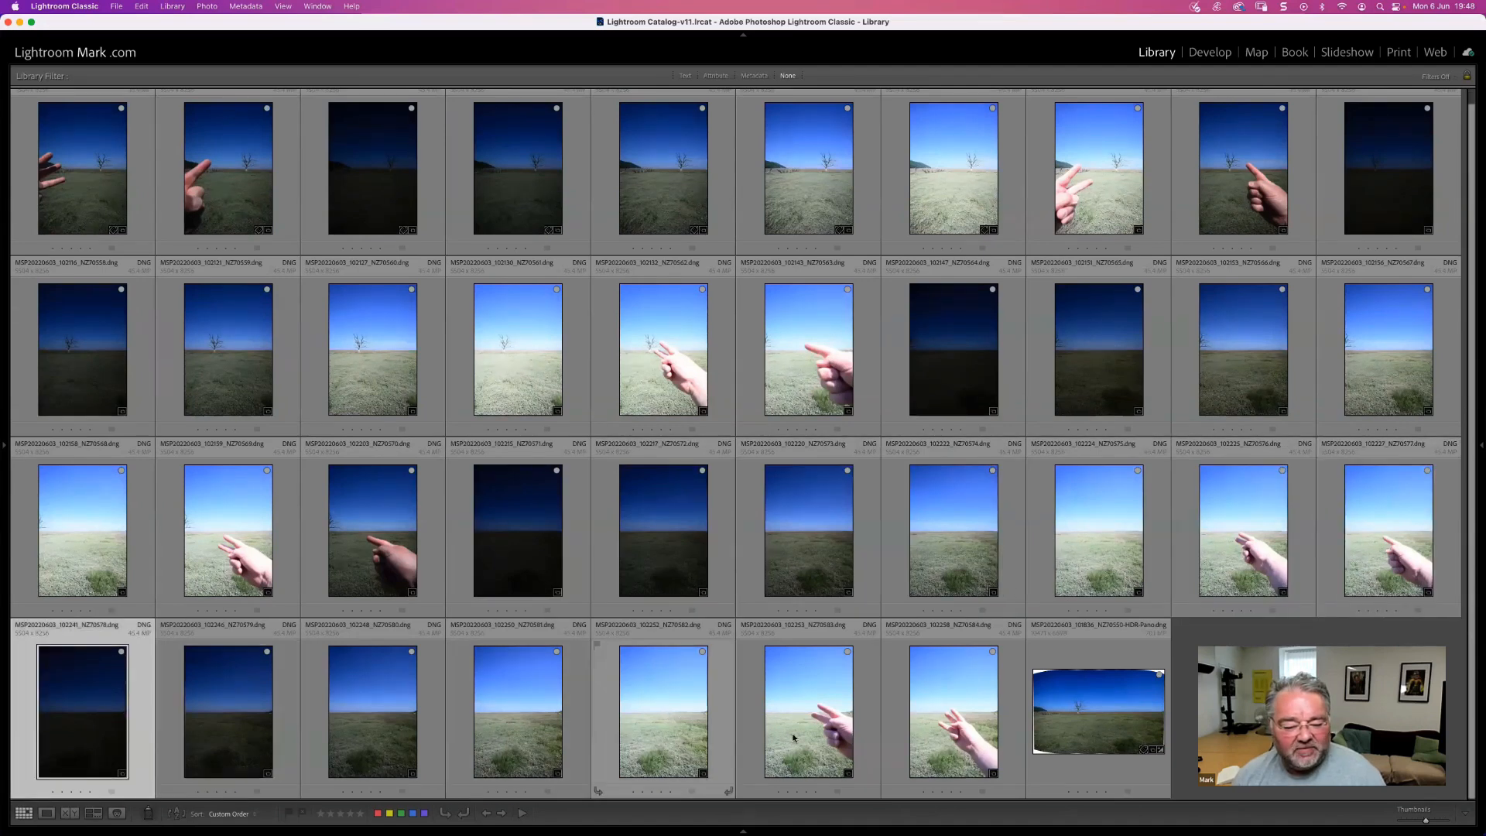
pyautogui.keyDown('shift'); pyautogui.click(793, 738); pyautogui.keyUp('shift')
pyautogui.click(805, 733)
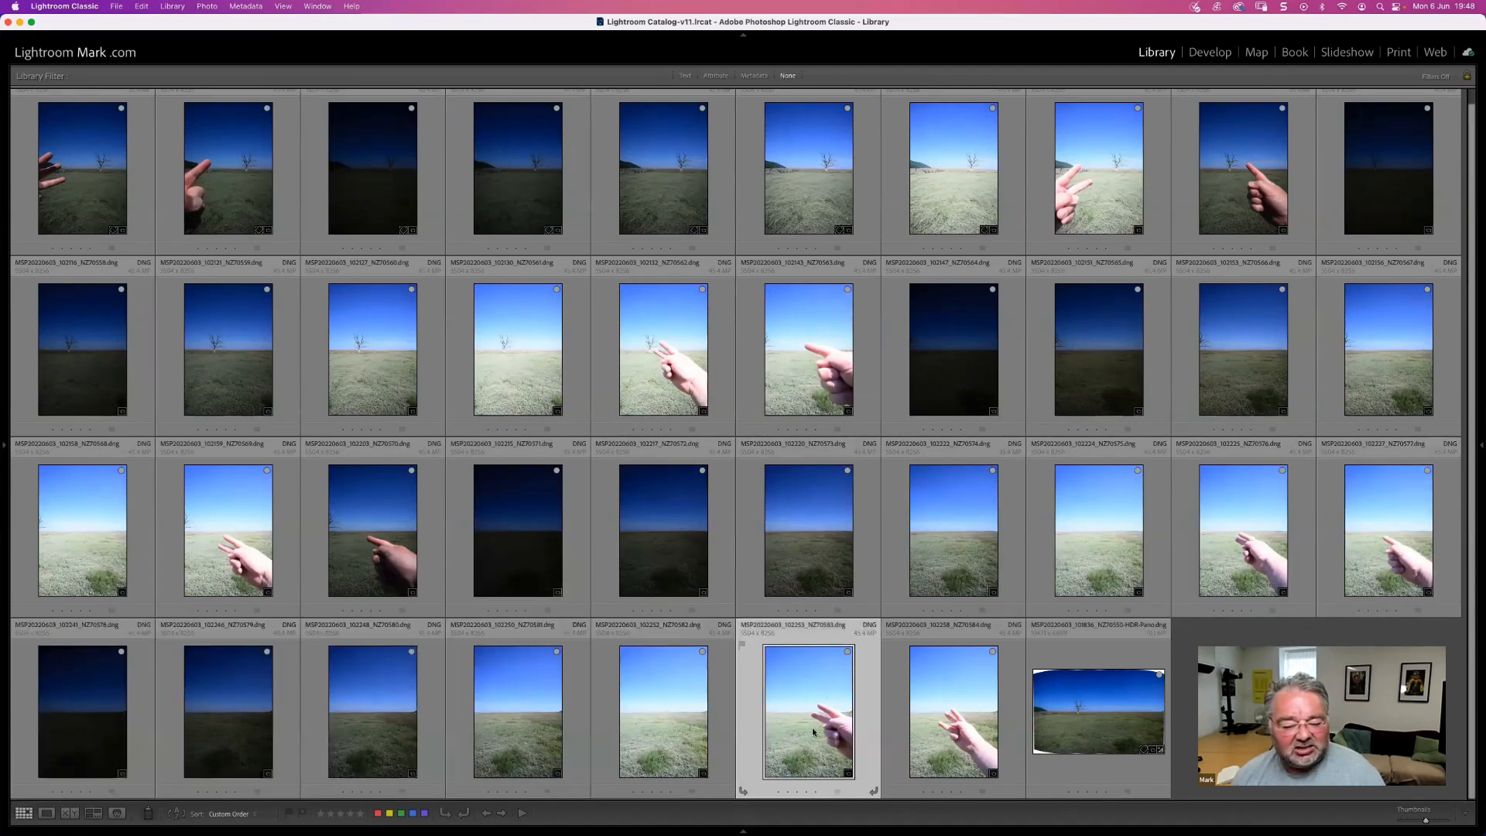
pyautogui.click(941, 729)
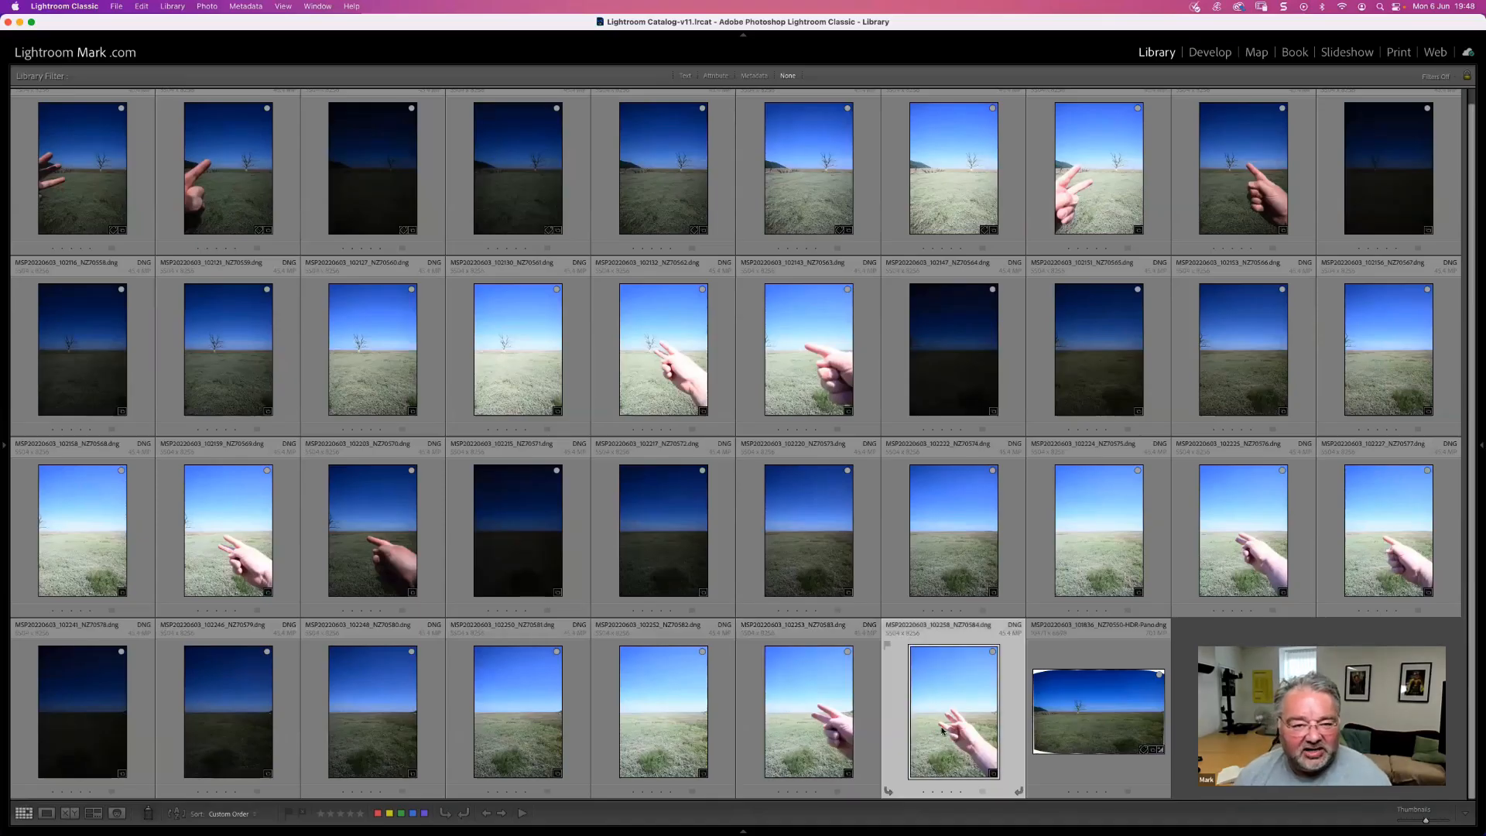
pyautogui.keyDown('shift'); pyautogui.click(101, 164); pyautogui.keyUp('shift')
pyautogui.press('super+d')
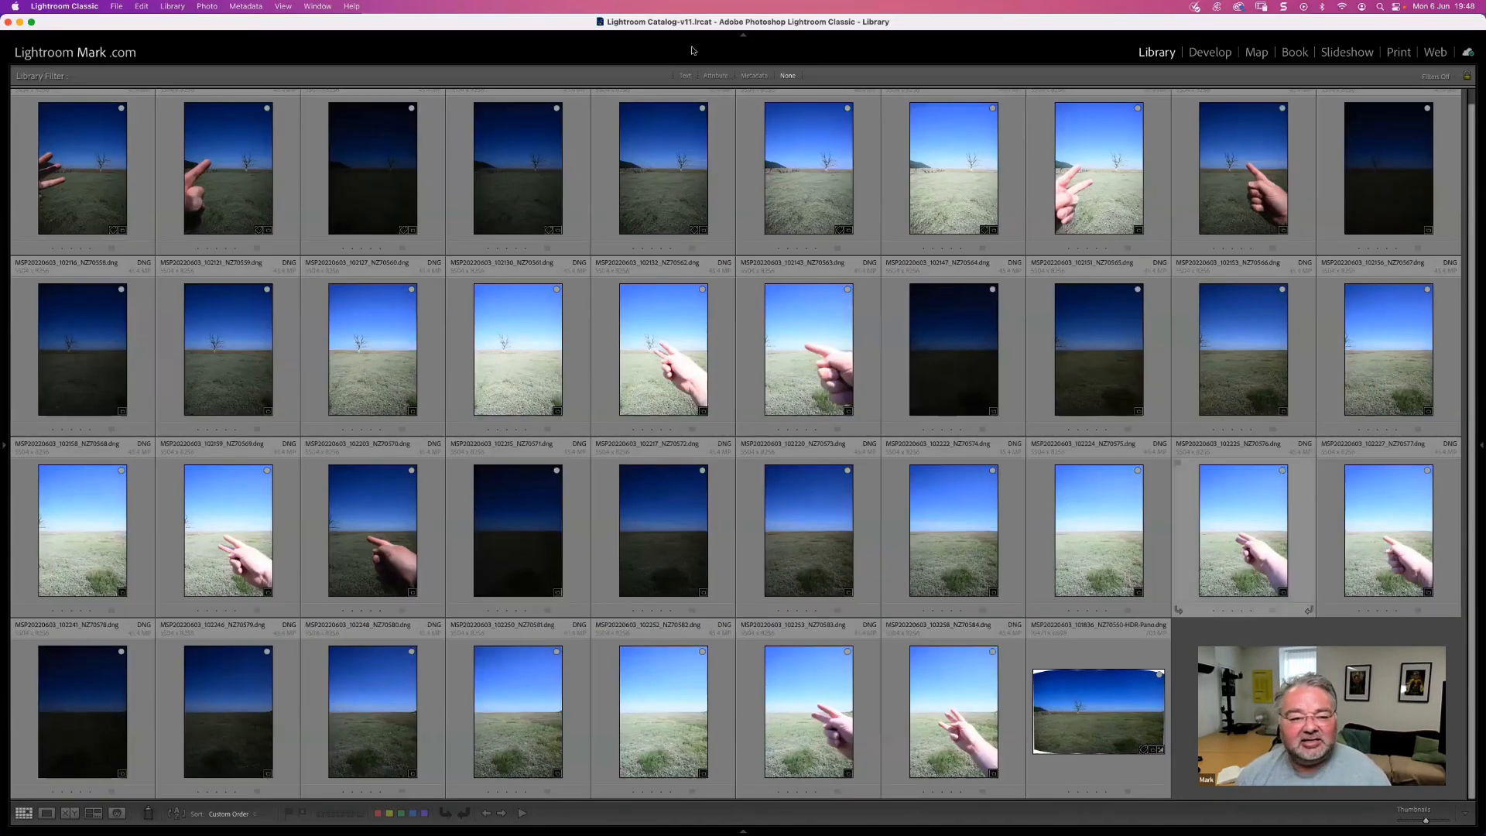
# - Select all exposures of the first three bracketed sets, leaving out the hand-marker frames between them
pyautogui.click(372, 174)
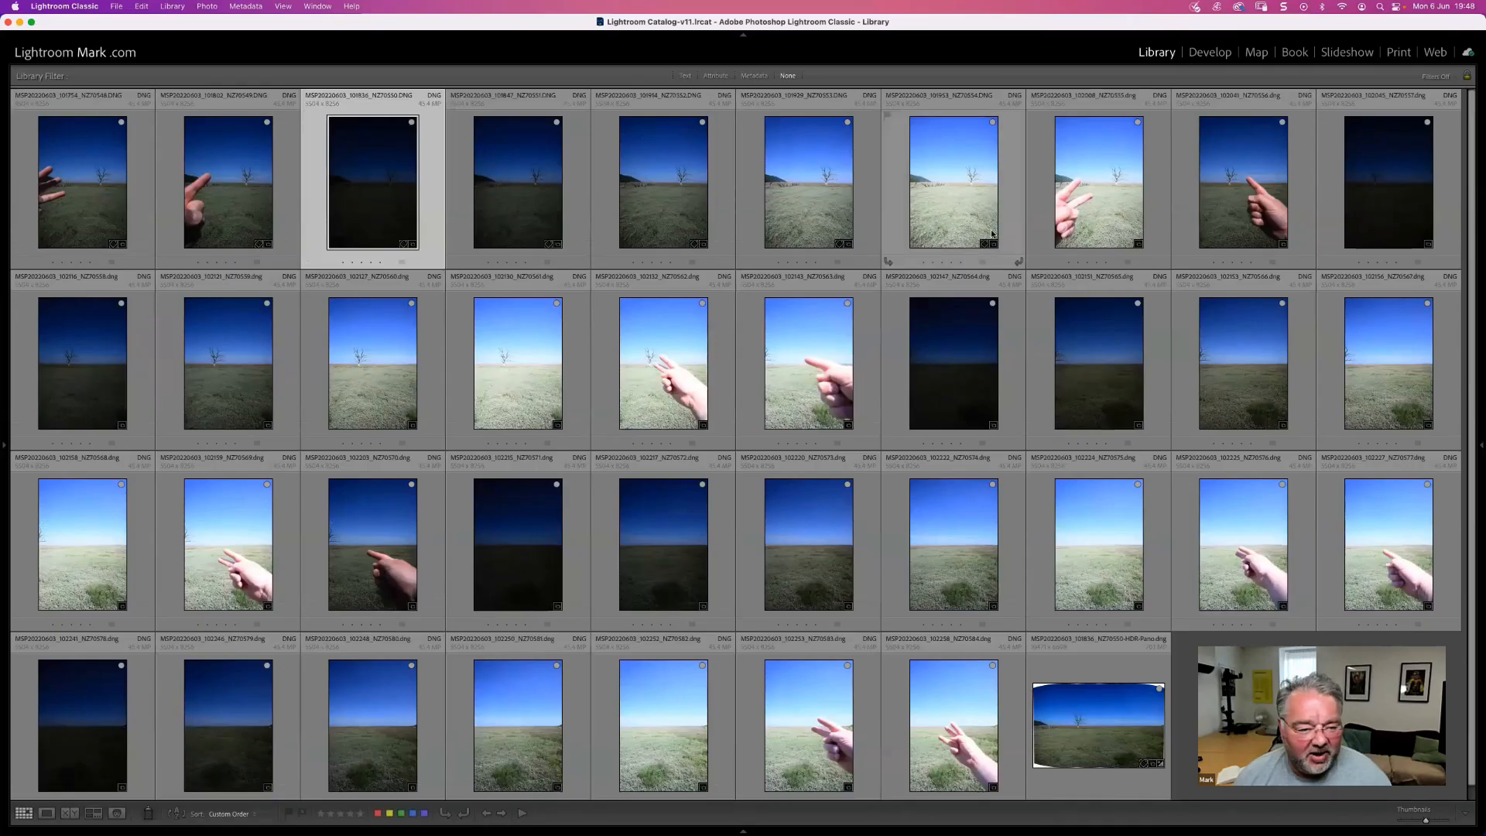
pyautogui.keyDown('shift'); pyautogui.click(957, 222); pyautogui.keyUp('shift')
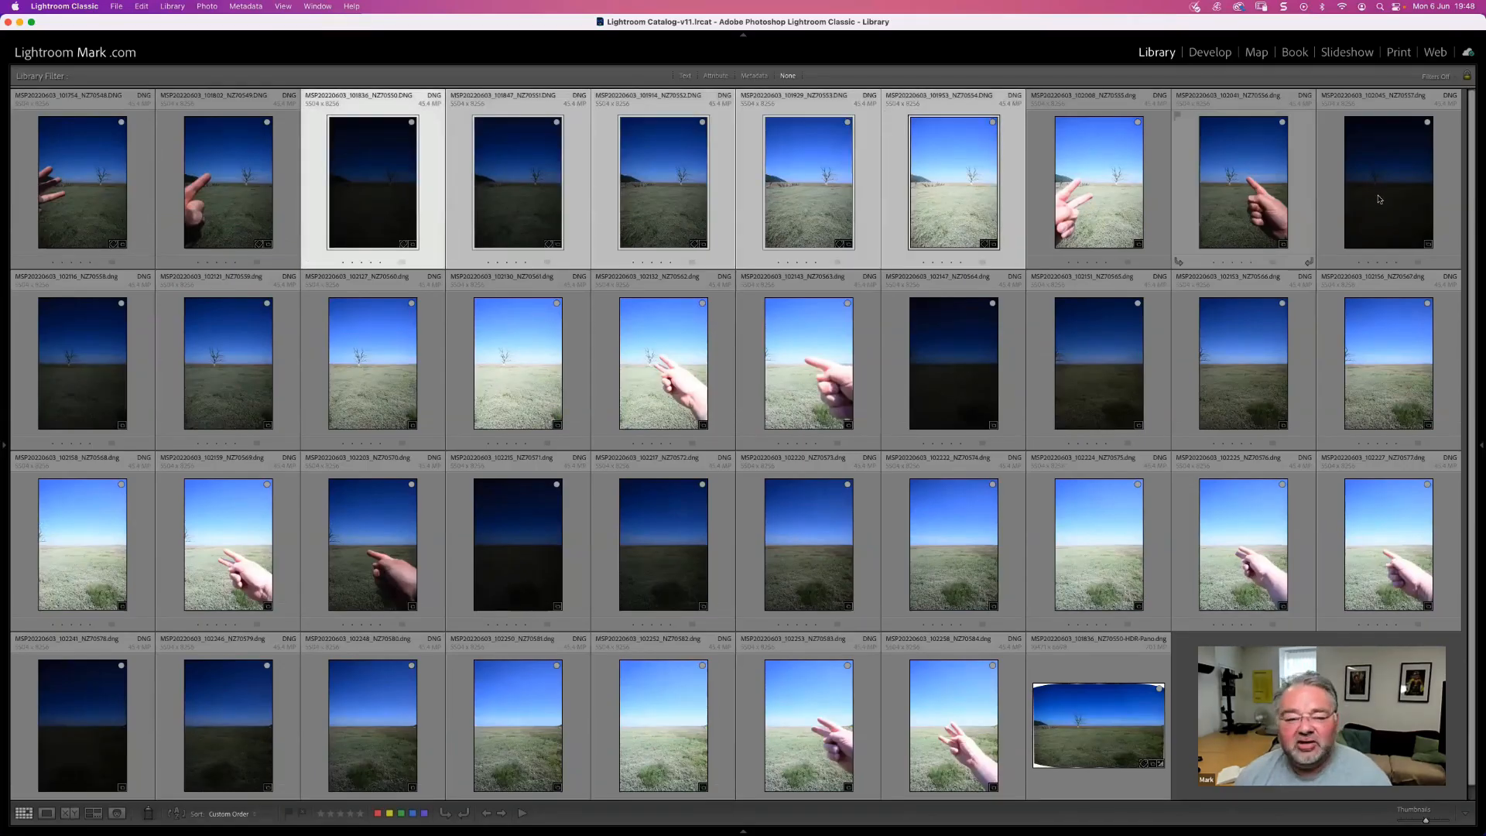
pyautogui.keyDown('shift'); pyautogui.click(1381, 198); pyautogui.keyUp('shift')
pyautogui.keyDown('super'); pyautogui.click(96, 349); pyautogui.keyUp('super')
pyautogui.keyDown('super'); pyautogui.click(226, 362); pyautogui.keyUp('super')
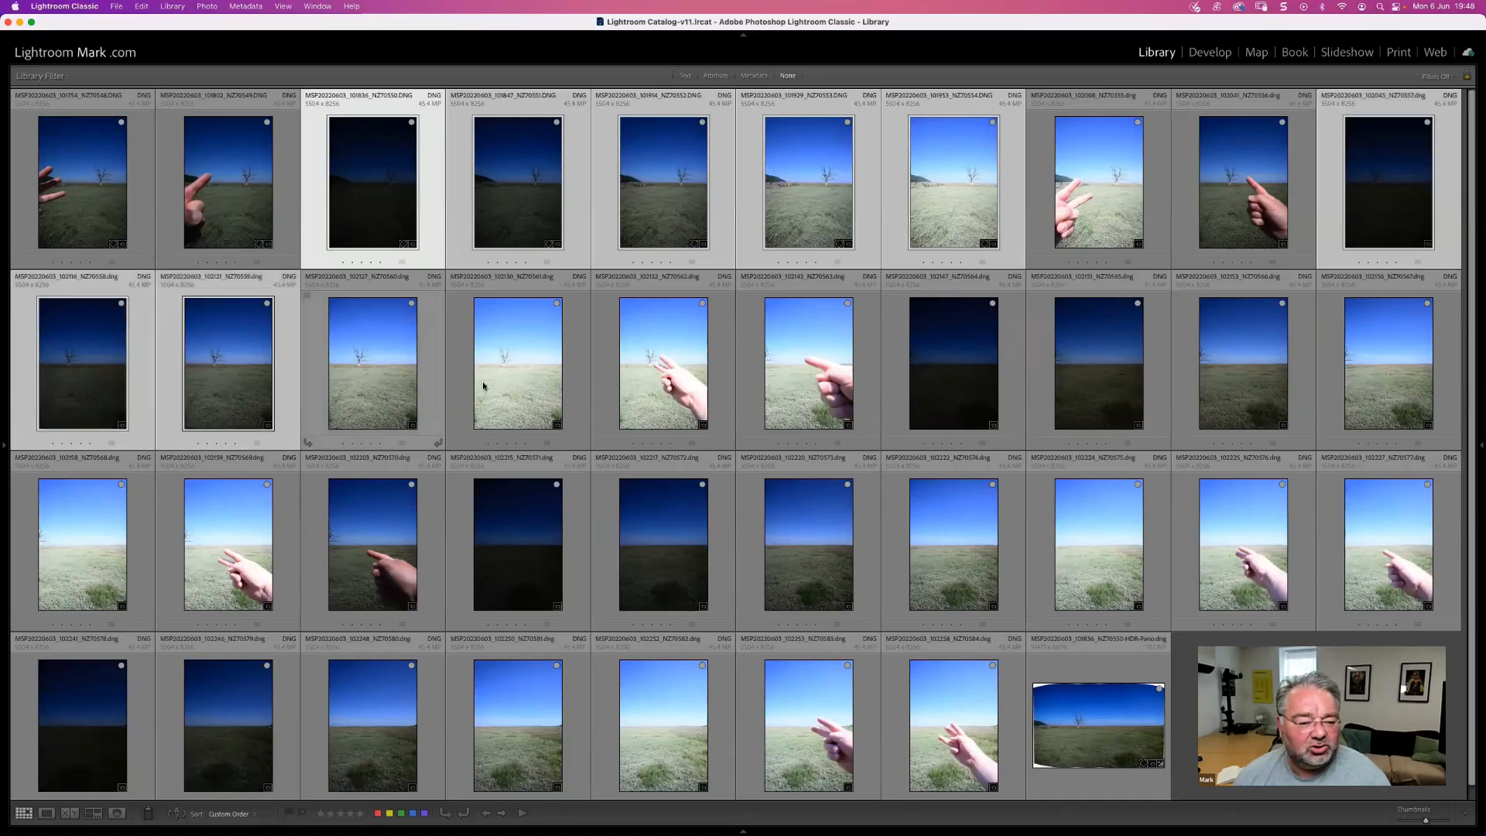
pyautogui.keyDown('super'); pyautogui.click(366, 373); pyautogui.keyUp('super')
pyautogui.keyDown('super'); pyautogui.click(924, 417); pyautogui.keyUp('super')
pyautogui.keyDown('super'); pyautogui.click(1160, 395); pyautogui.keyUp('super')
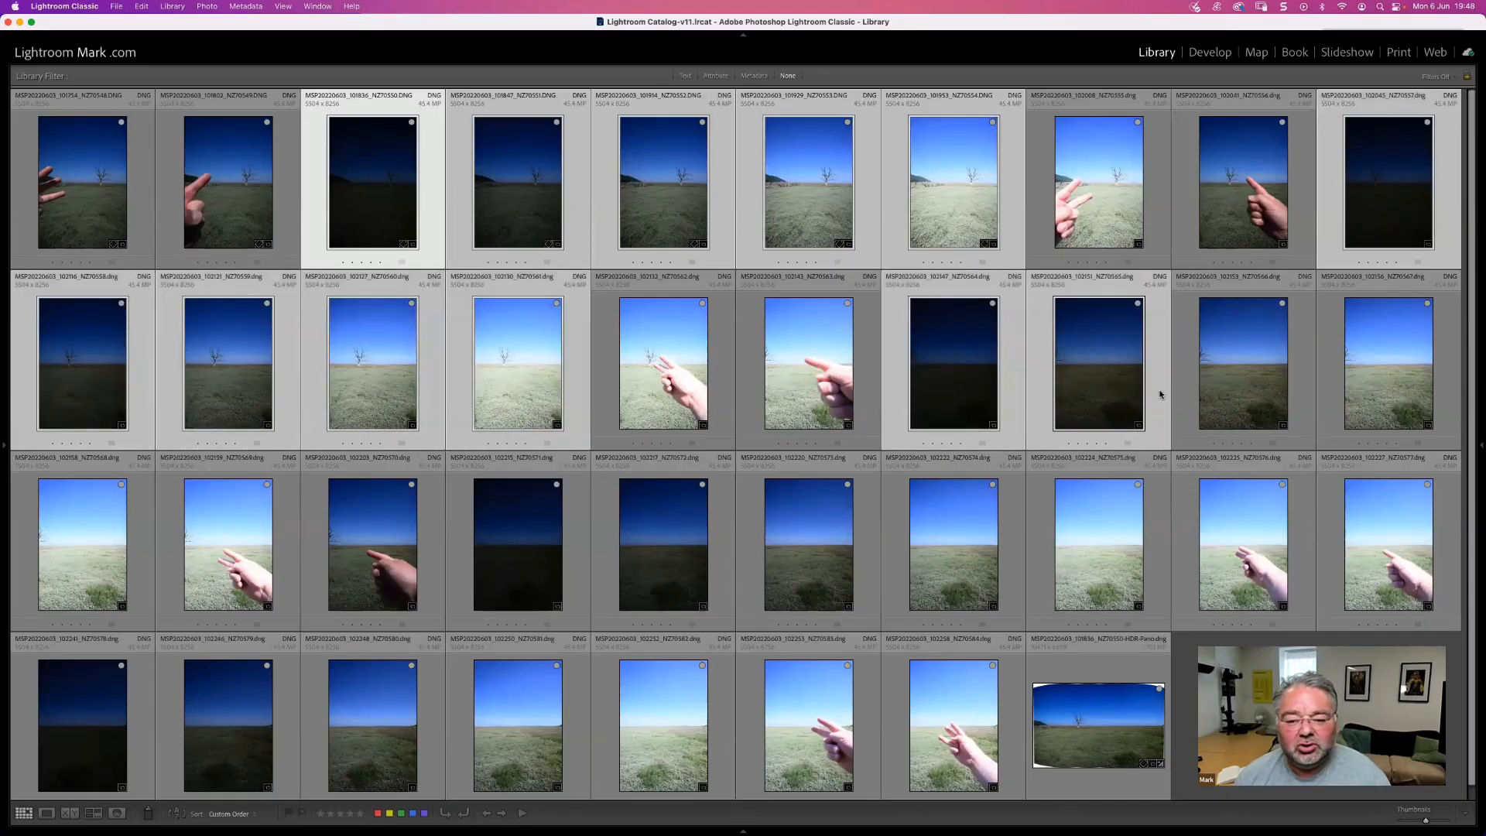
pyautogui.keyDown('super'); pyautogui.click(1229, 388); pyautogui.keyUp('super')
pyautogui.keyDown('super'); pyautogui.click(1385, 372); pyautogui.keyUp('super')
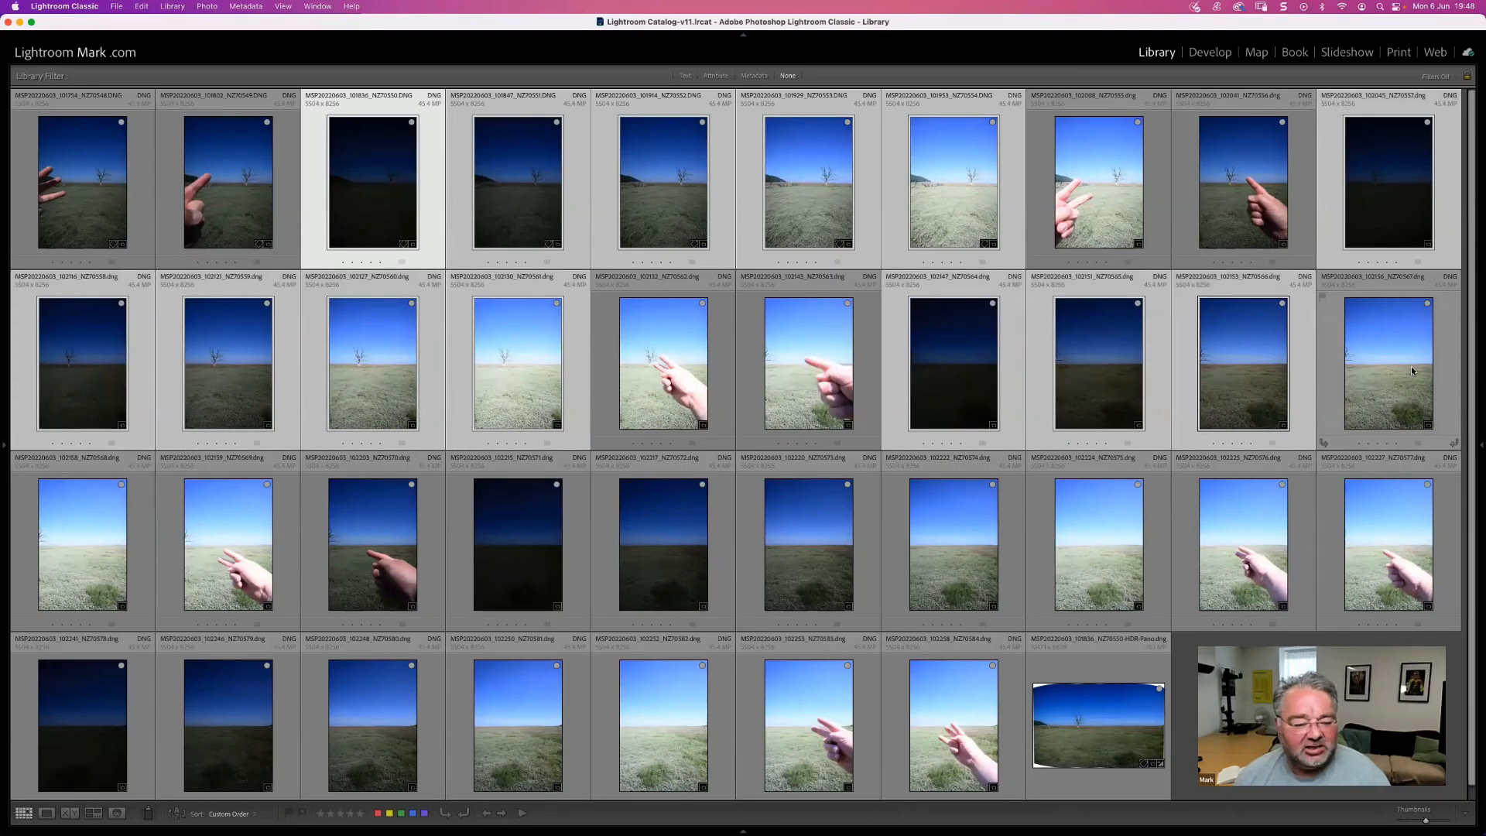
pyautogui.keyDown('super'); pyautogui.click(85, 549); pyautogui.keyUp('super')
# - Add all exposures of the fourth and fifth bracketed sets to the selection, skipping the hand-marker frames
pyautogui.keyDown('super'); pyautogui.click(525, 560); pyautogui.keyUp('super')
pyautogui.keyDown('super'); pyautogui.click(665, 557); pyautogui.keyUp('super')
pyautogui.keyDown('super'); pyautogui.click(796, 570); pyautogui.keyUp('super')
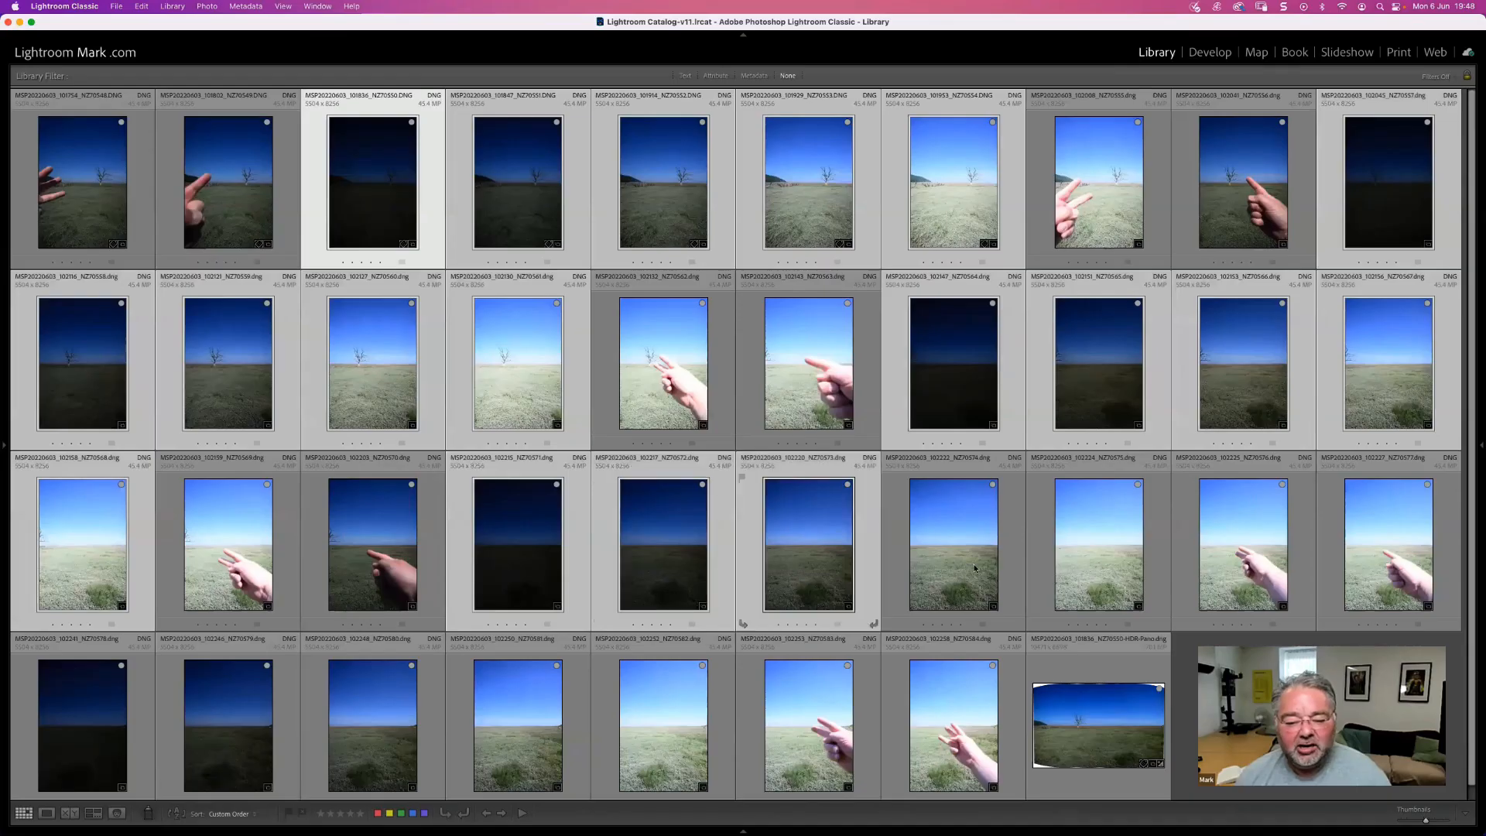
pyautogui.keyDown('super'); pyautogui.click(952, 565); pyautogui.keyUp('super')
pyautogui.keyDown('super'); pyautogui.click(1099, 565); pyautogui.keyUp('super')
pyautogui.keyDown('super'); pyautogui.click(96, 724); pyautogui.keyUp('super')
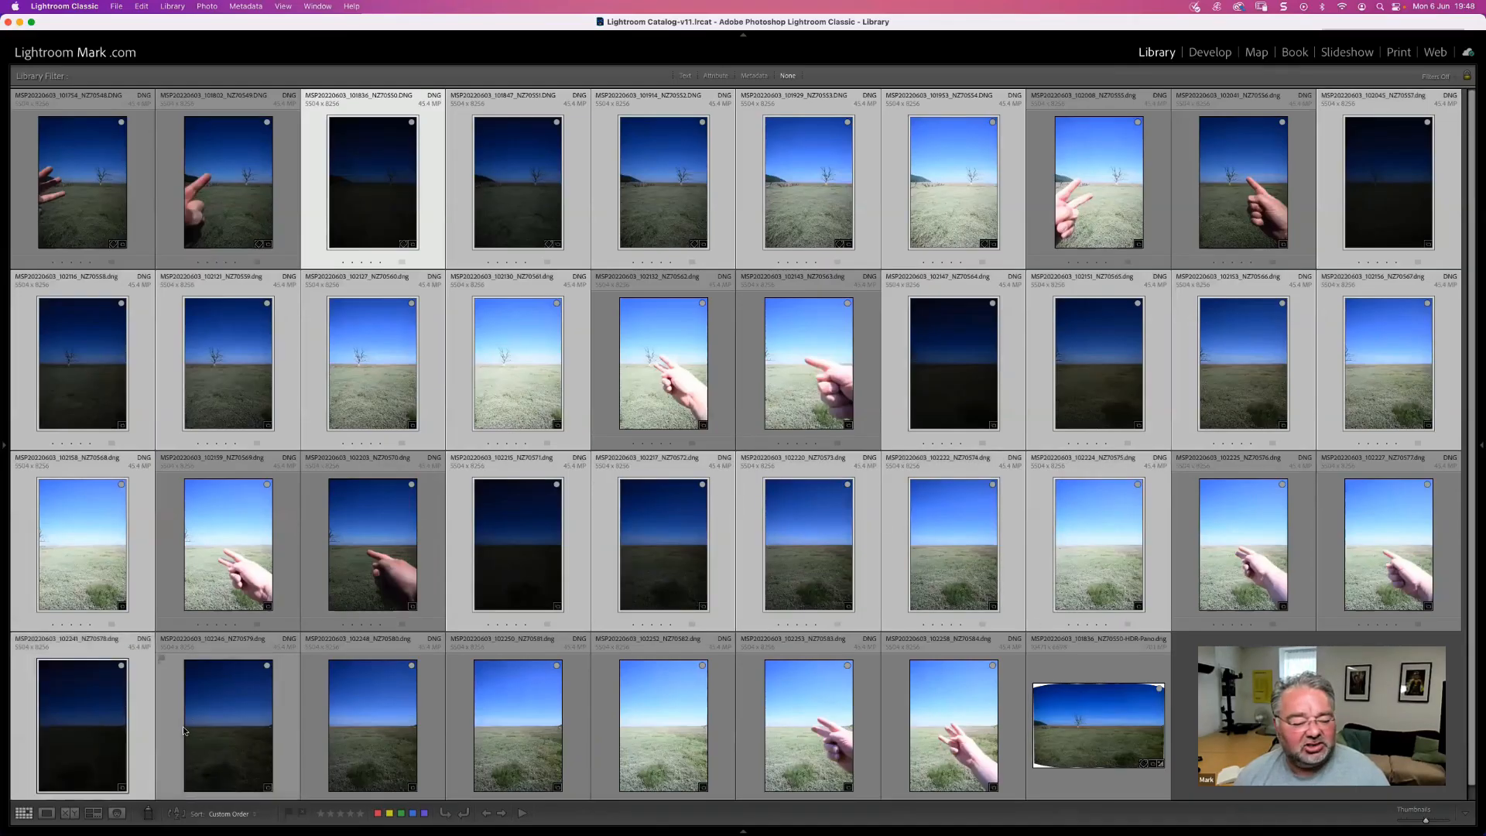
pyautogui.keyDown('super'); pyautogui.click(228, 725); pyautogui.keyUp('super')
pyautogui.keyDown('super'); pyautogui.click(372, 726); pyautogui.keyUp('super')
pyautogui.keyDown('super'); pyautogui.click(518, 727); pyautogui.keyUp('super')
pyautogui.keyDown('super'); pyautogui.click(690, 736); pyautogui.keyUp('super')
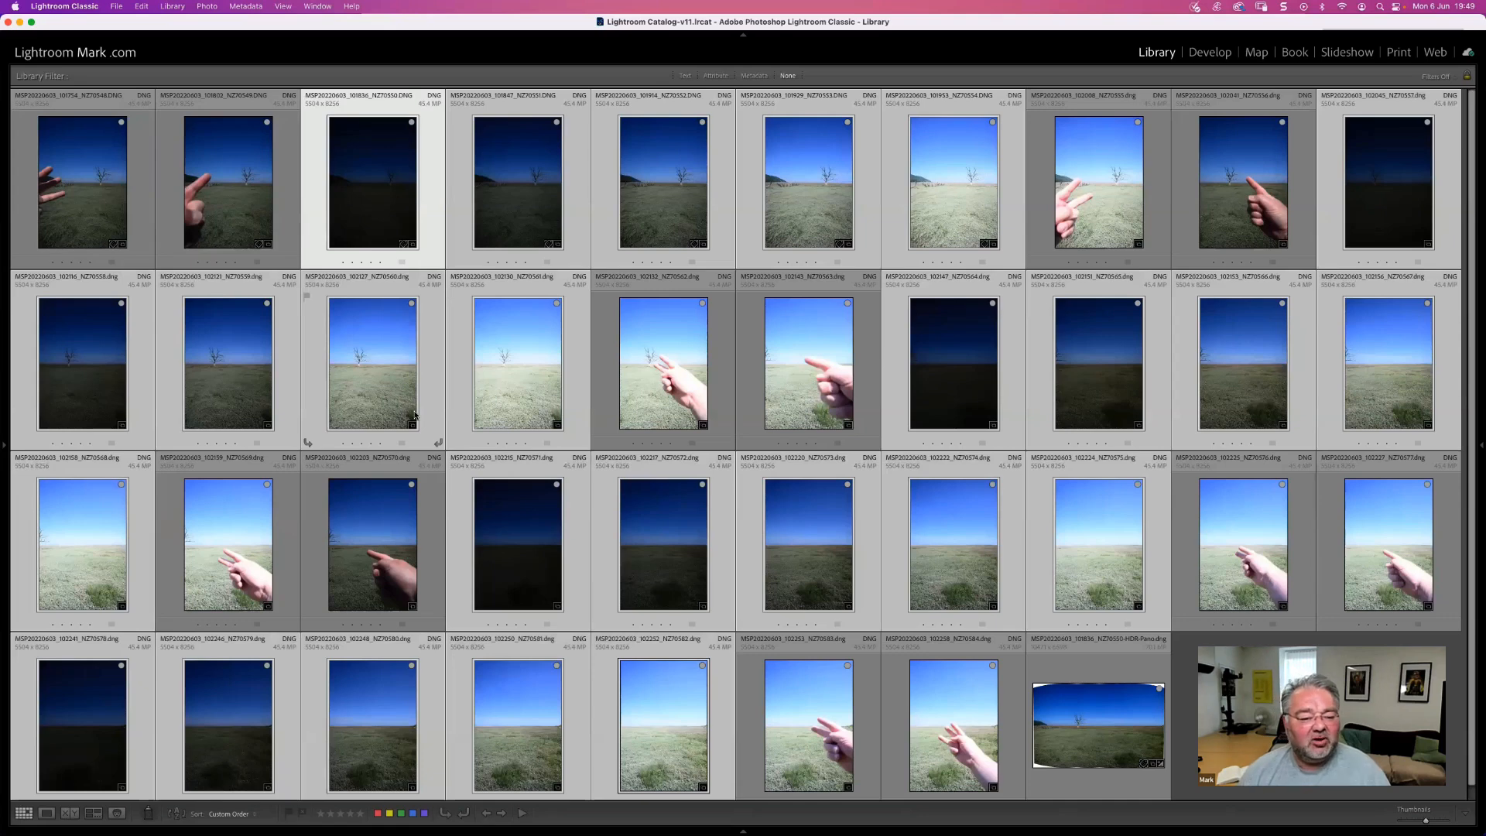
# - Open the HDR Panorama merge preview for the selected bracketed frames and try Fill Edges, leaving it off
pyautogui.scroll(-1, 414, 415)
pyautogui.rightClick(395, 158)
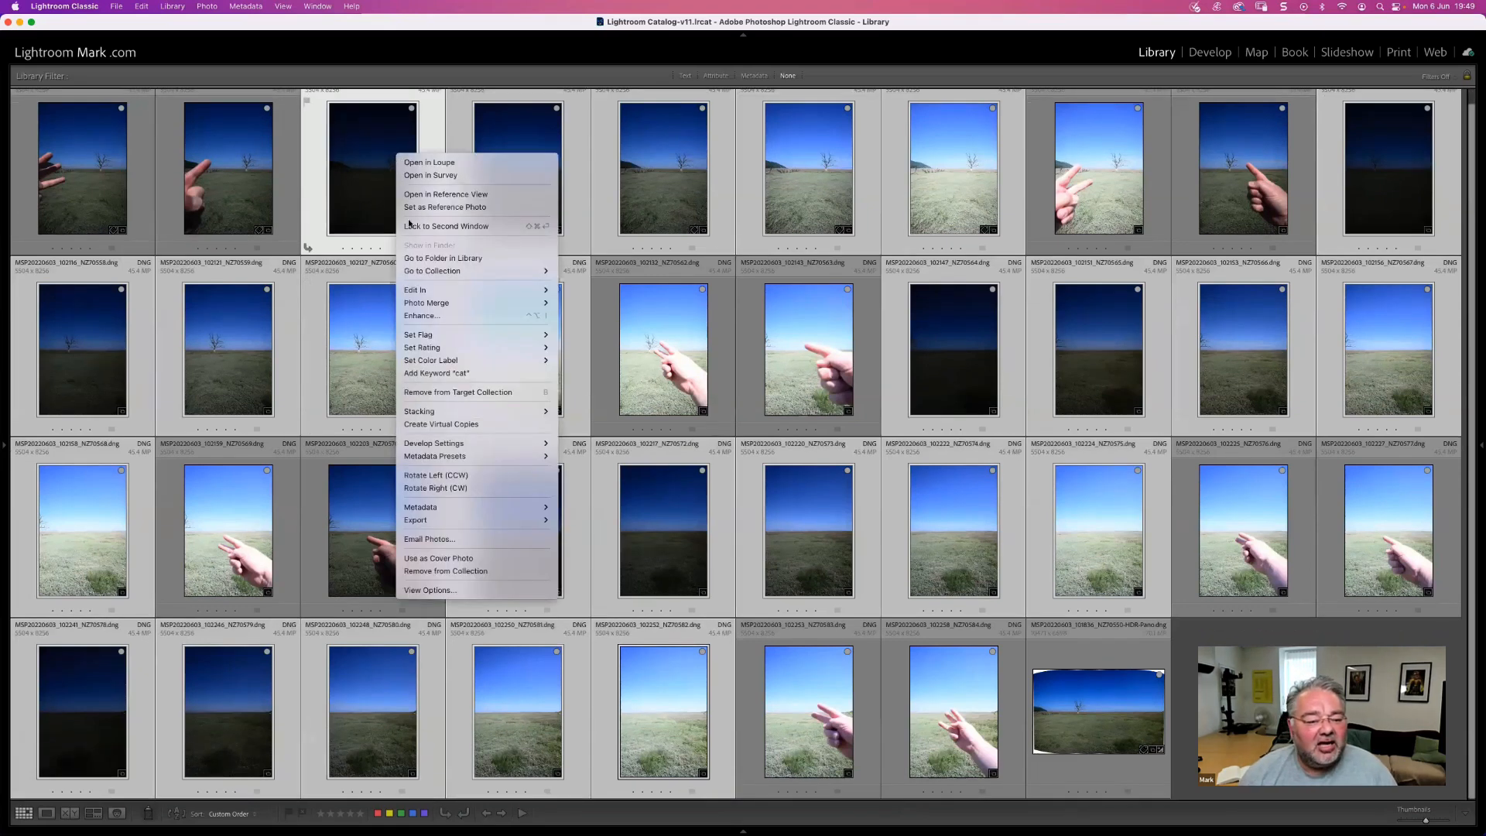
pyautogui.moveTo(435, 304)
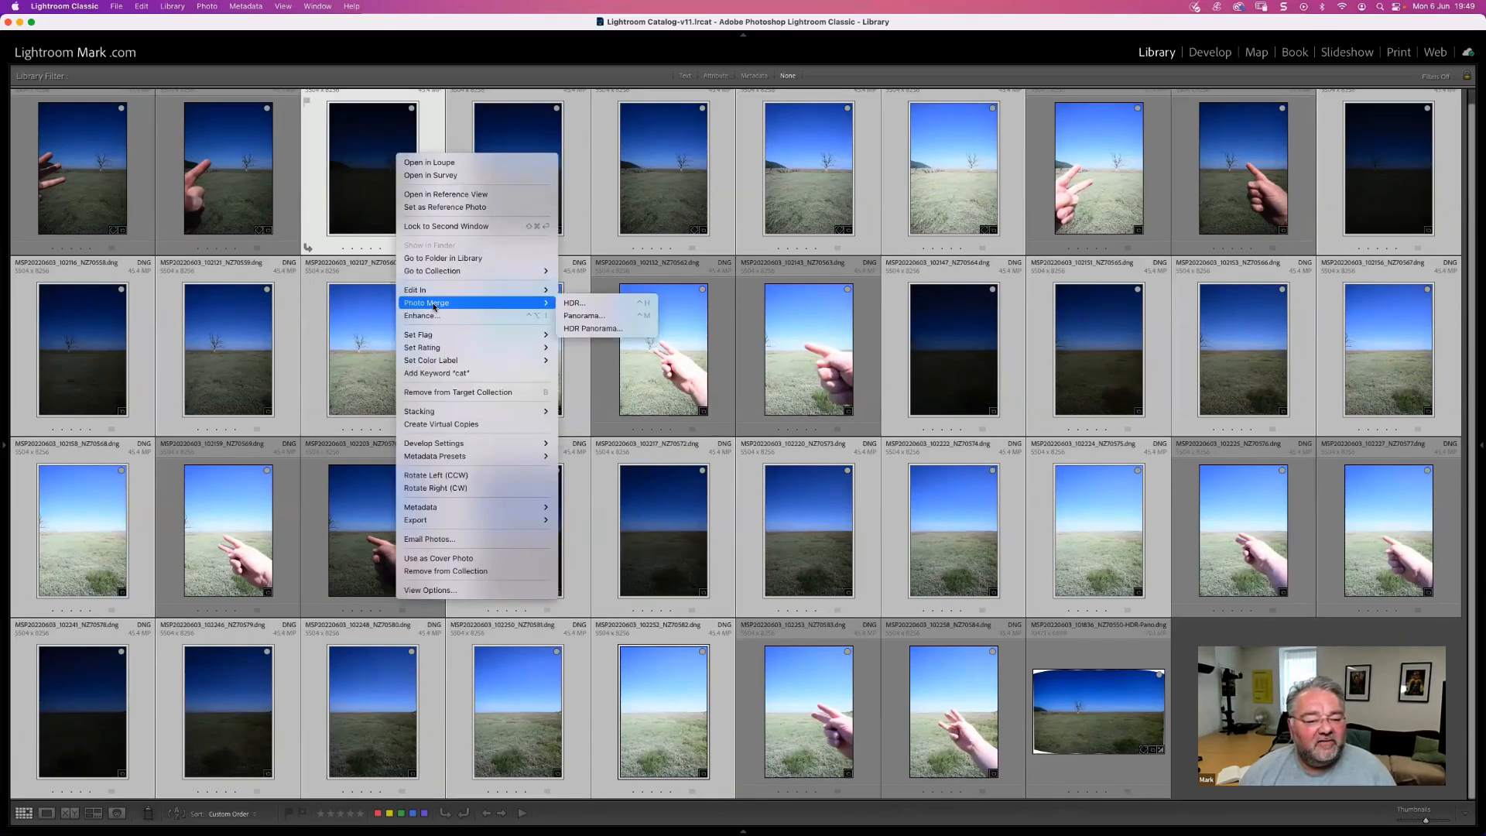
pyautogui.click(599, 326)
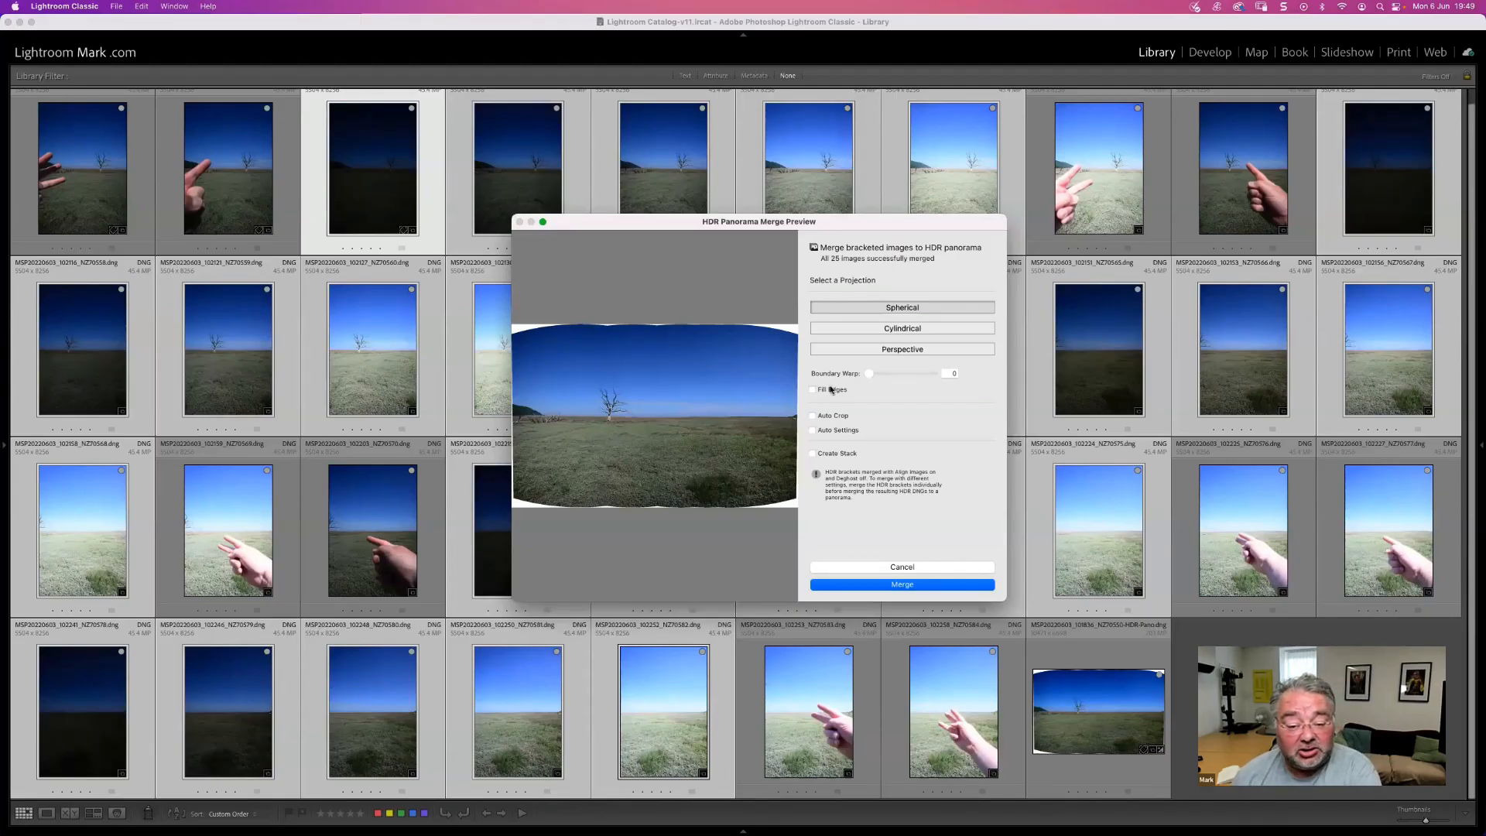
pyautogui.click(832, 392)
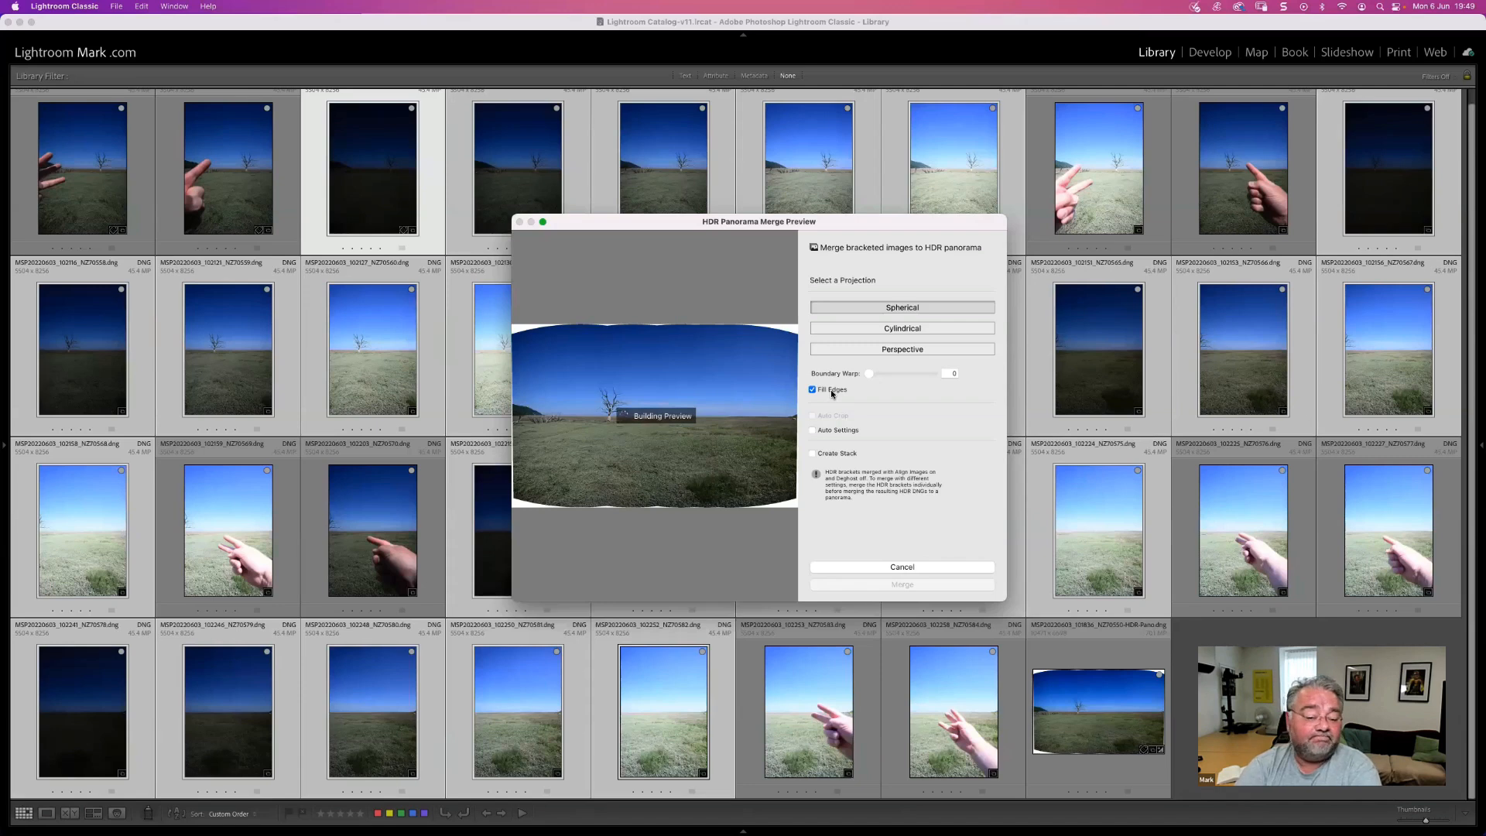
pyautogui.click(832, 391)
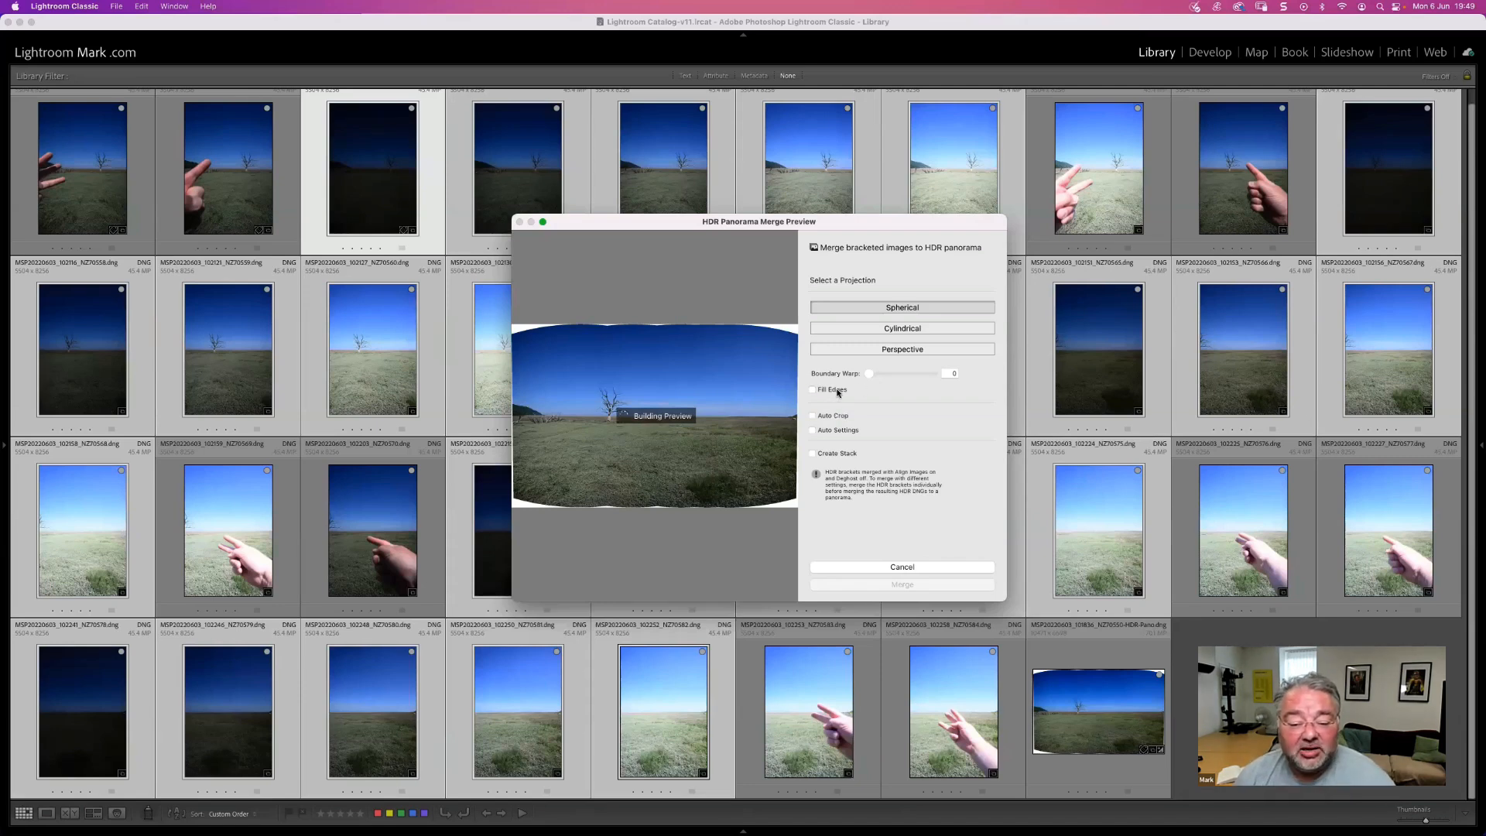
# - Set Boundary Warp to about 58 with the Spherical projection and merge the bracketed frames into an HDR panorama
pyautogui.moveTo(869, 374); pyautogui.dragTo(907, 377)
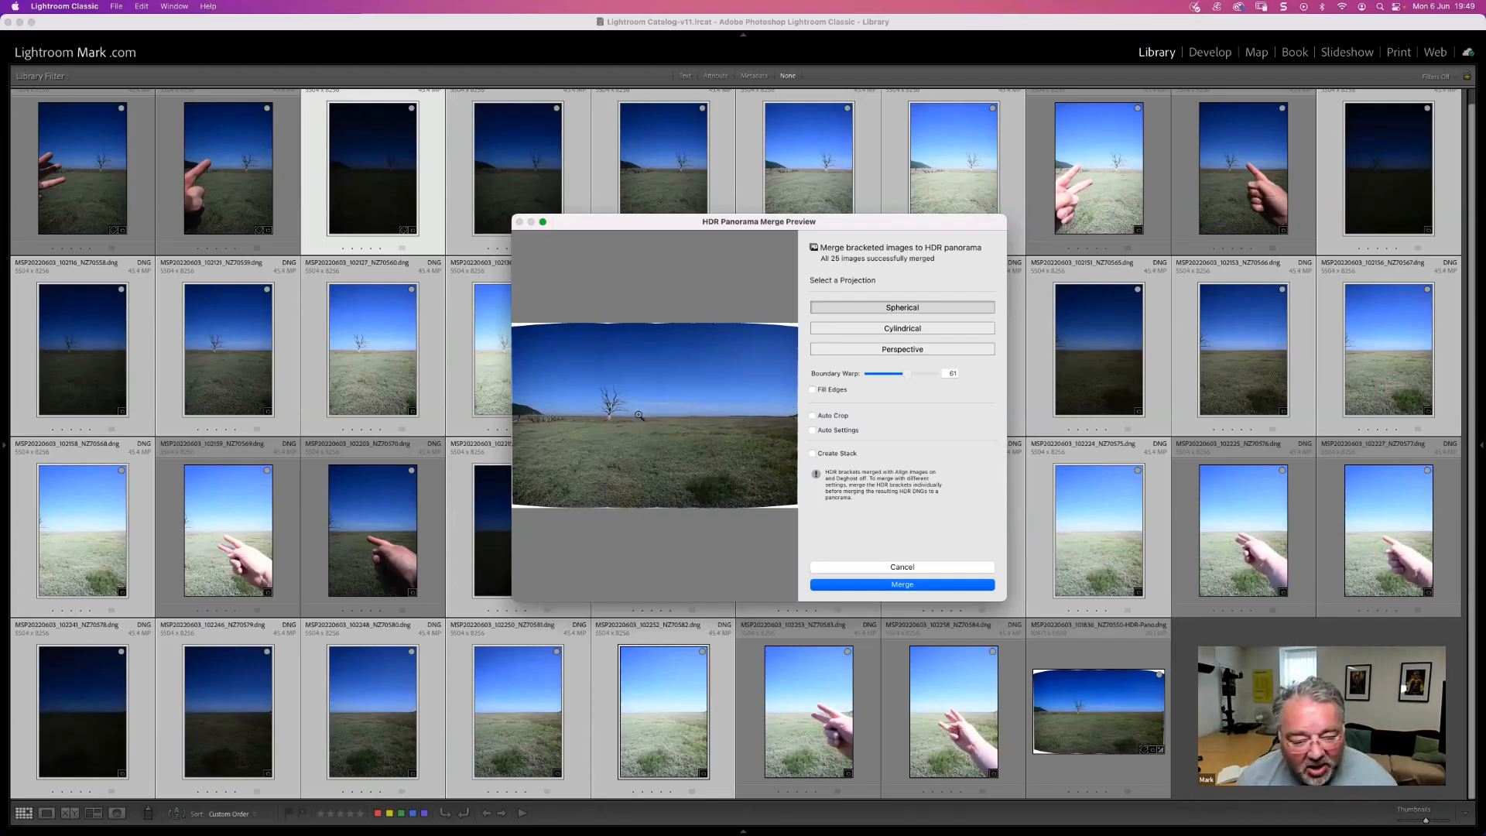
pyautogui.click(910, 374)
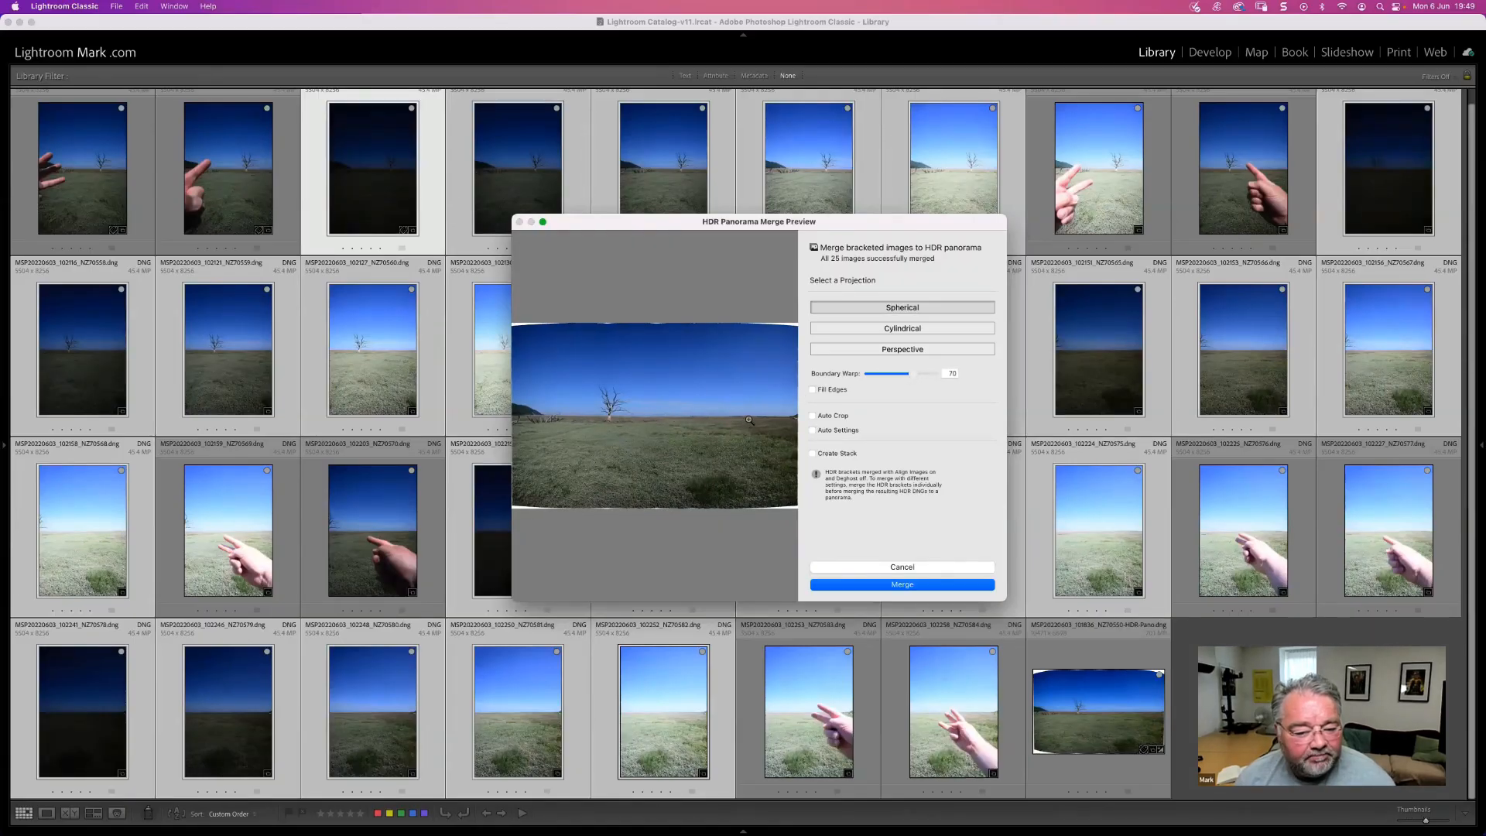
pyautogui.moveTo(911, 375); pyautogui.dragTo(901, 375)
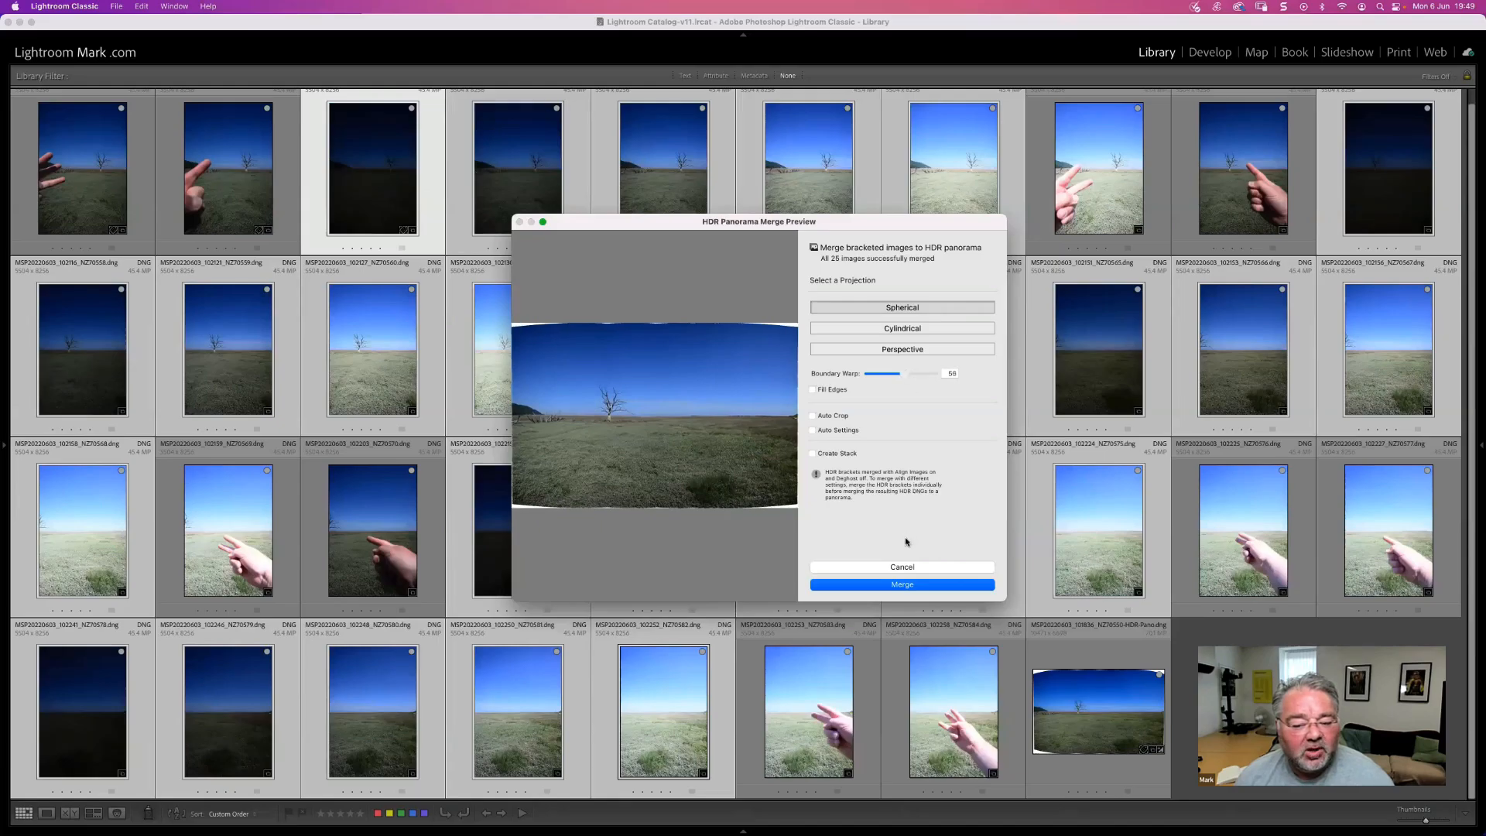
pyautogui.click(898, 584)
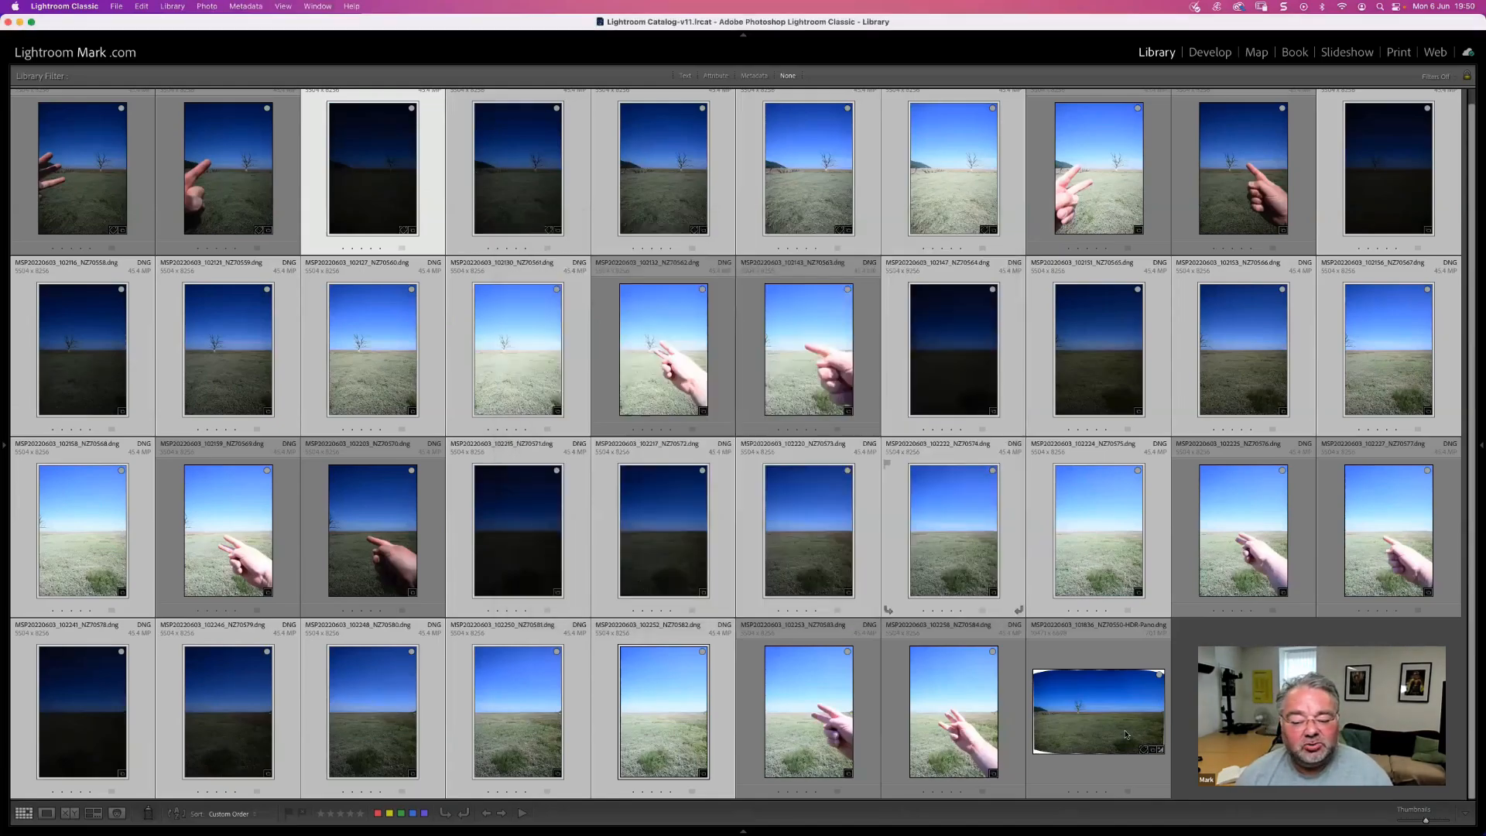
# - View the HDR panorama enlarged in Loupe view and return to the grid
pyautogui.doubleClick(1126, 731)
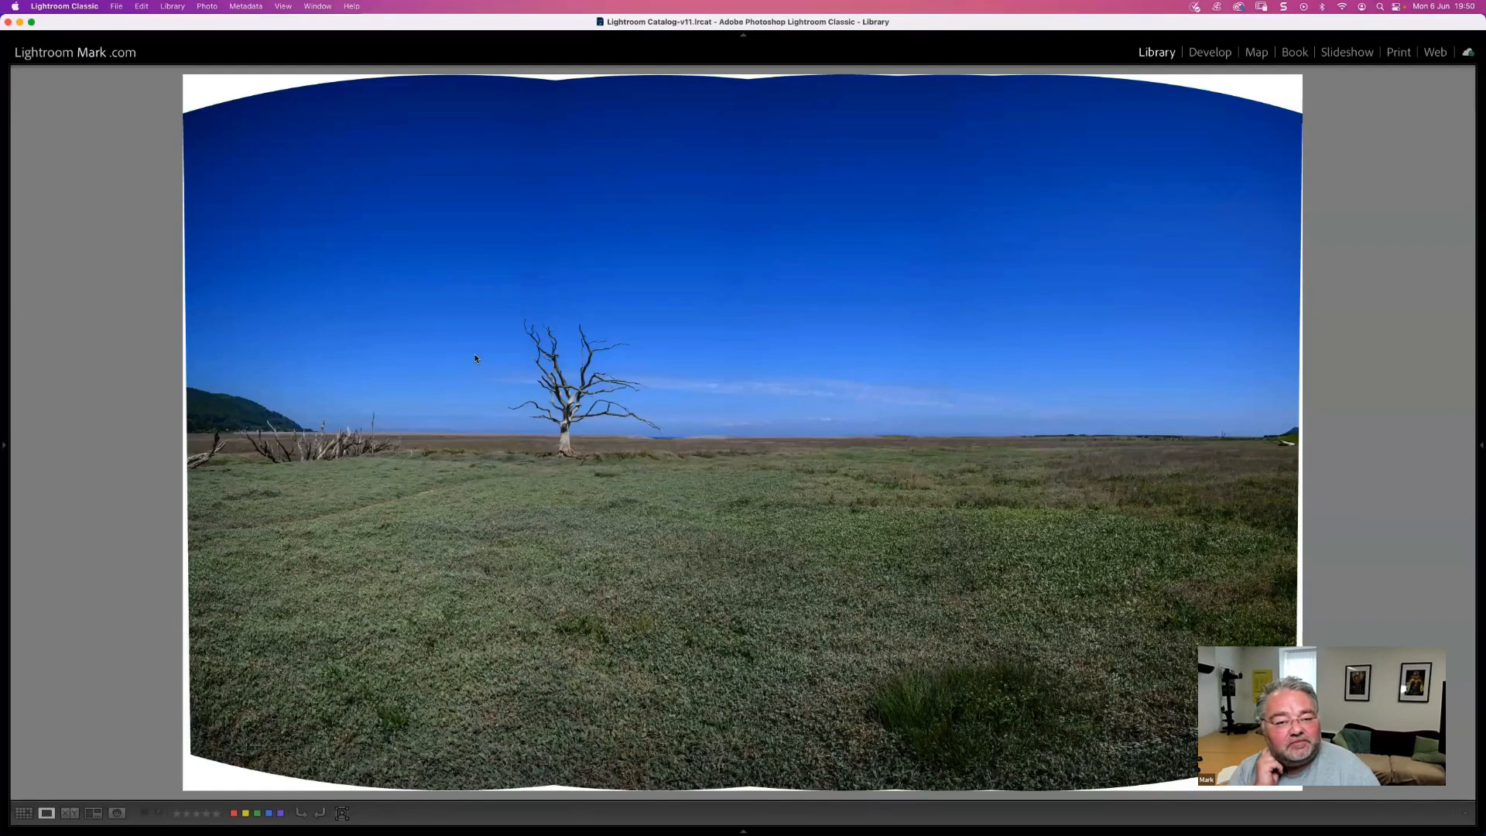
pyautogui.press('g')
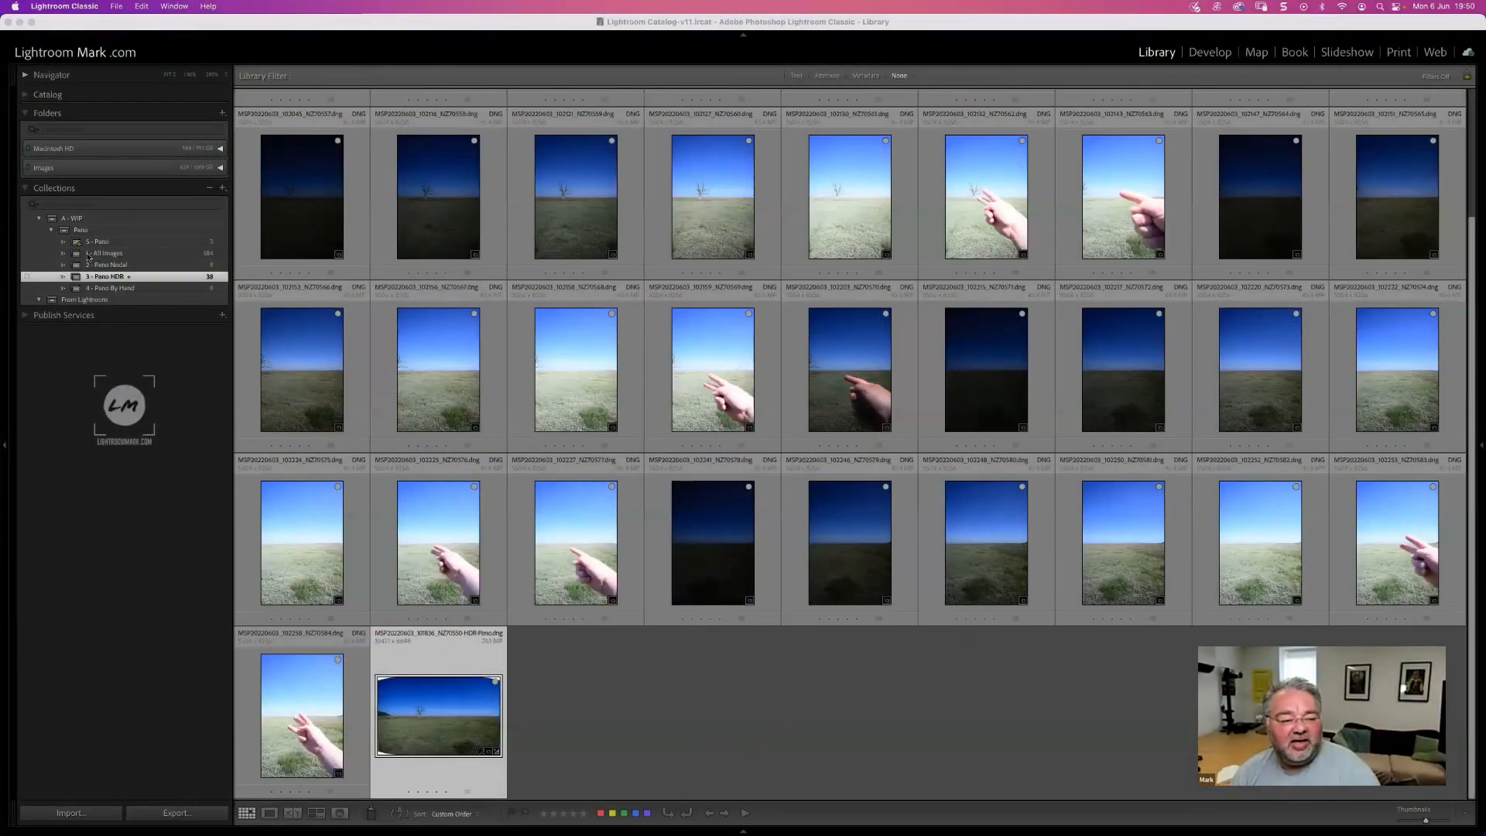
# - Open the 1 - All Images collection and browse through its full range of photos
pyautogui.click(123, 255)
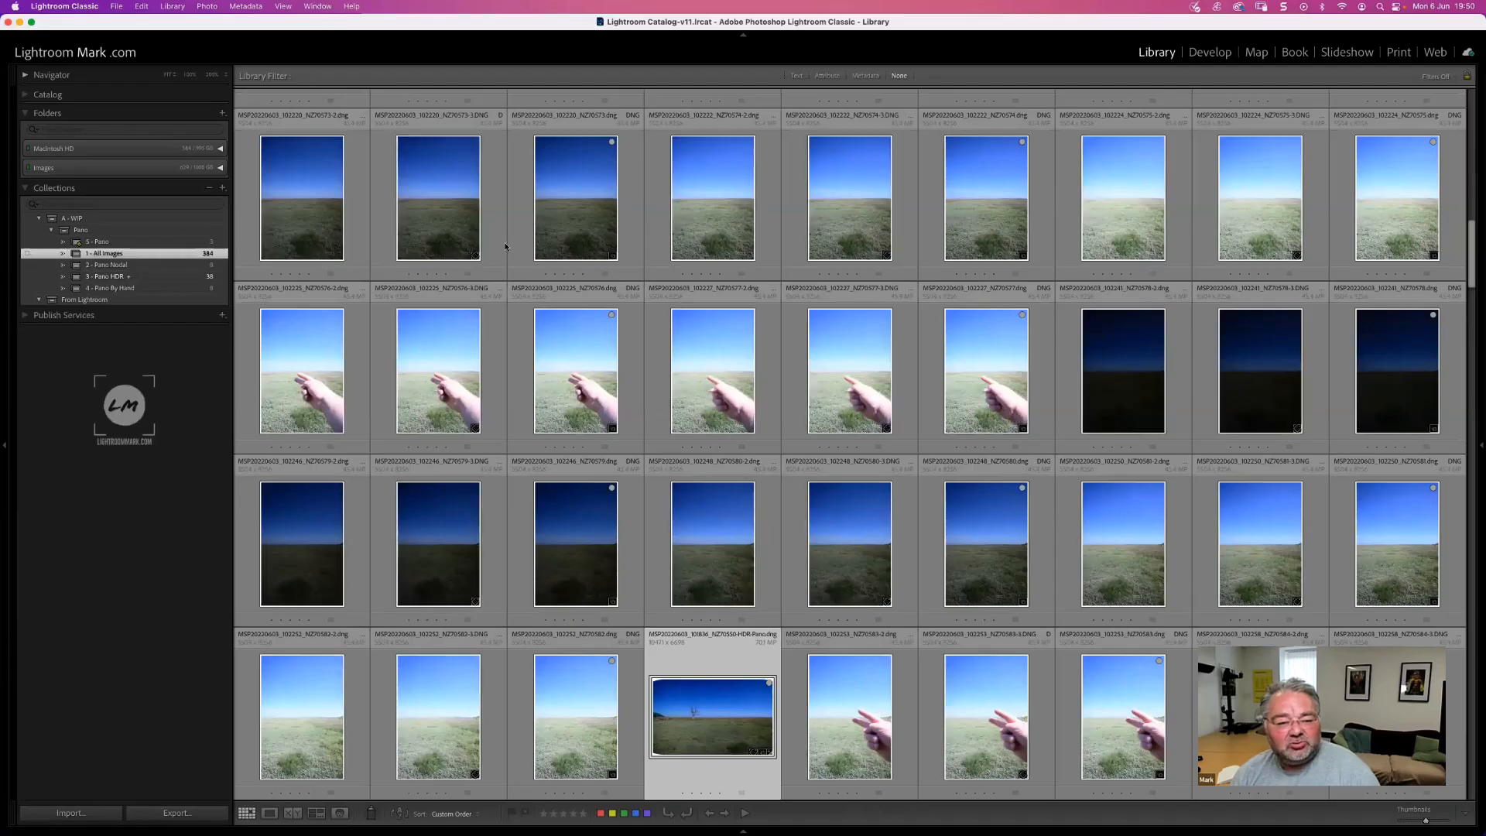
pyautogui.scroll(-5, 796, 452)
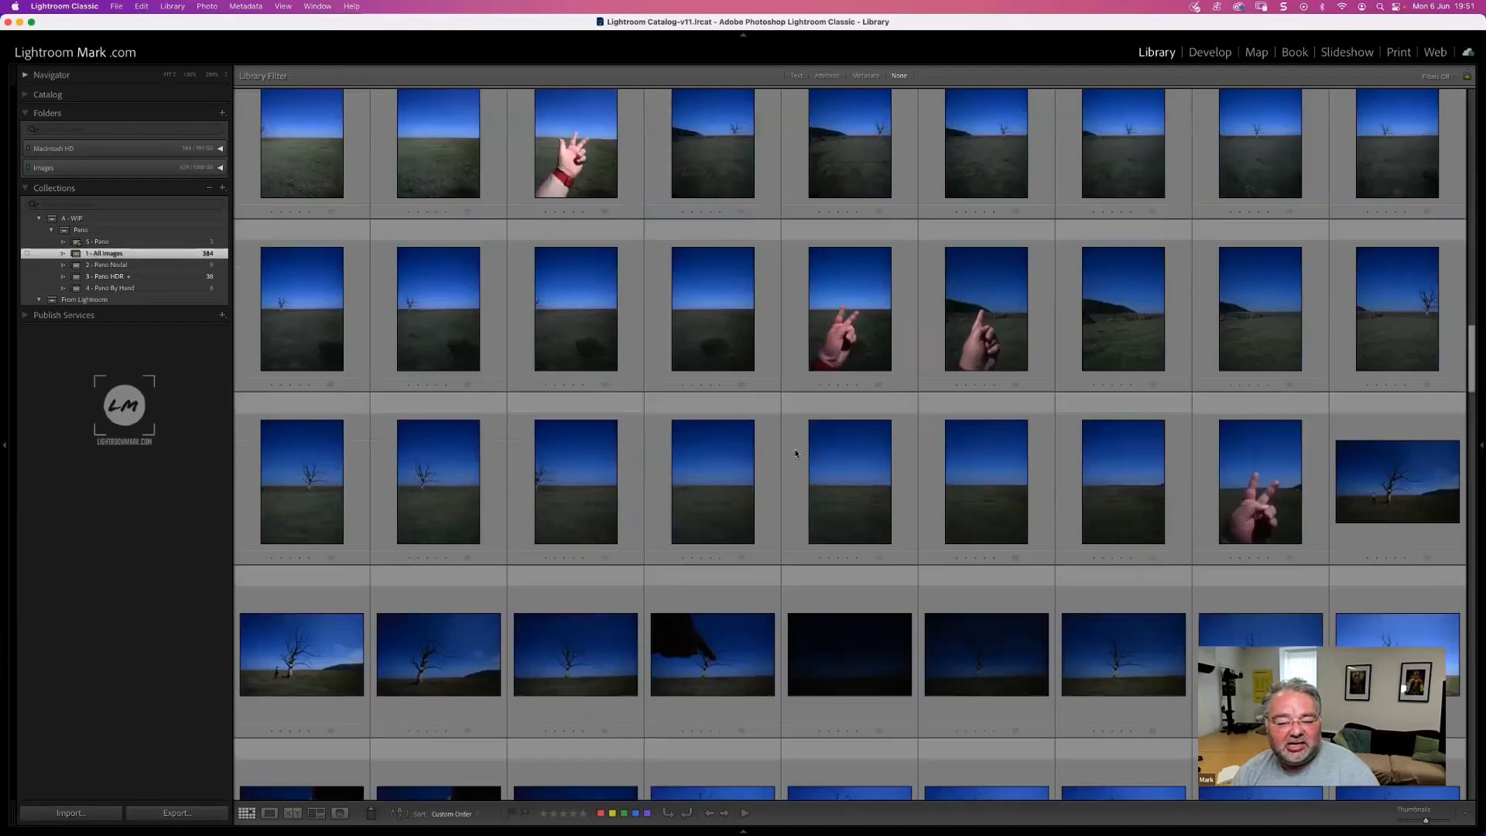
pyautogui.scroll(-5, 795, 453)
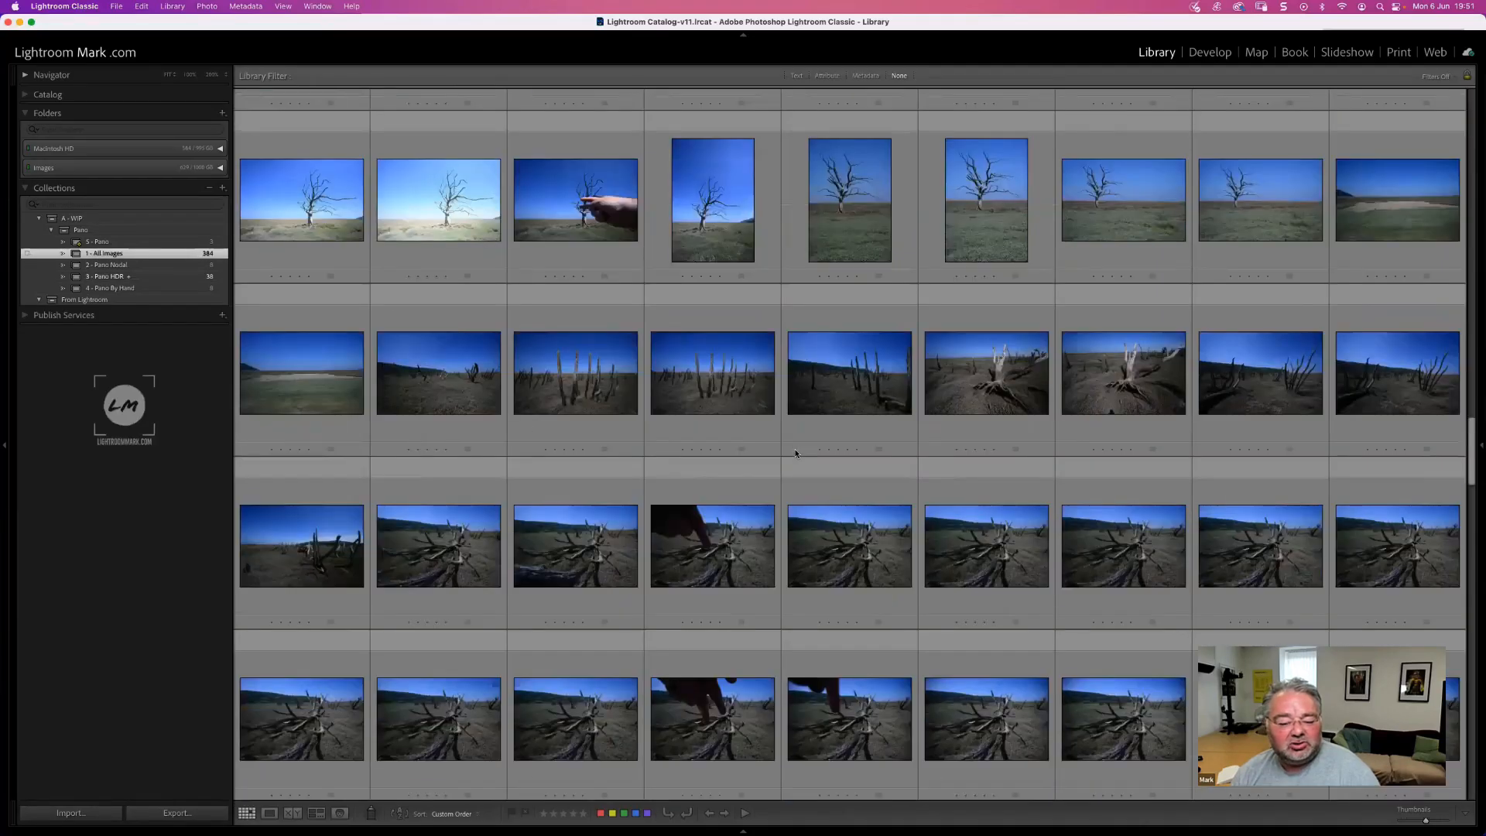
pyautogui.scroll(-5, 796, 452)
pyautogui.scroll(10, 798, 178)
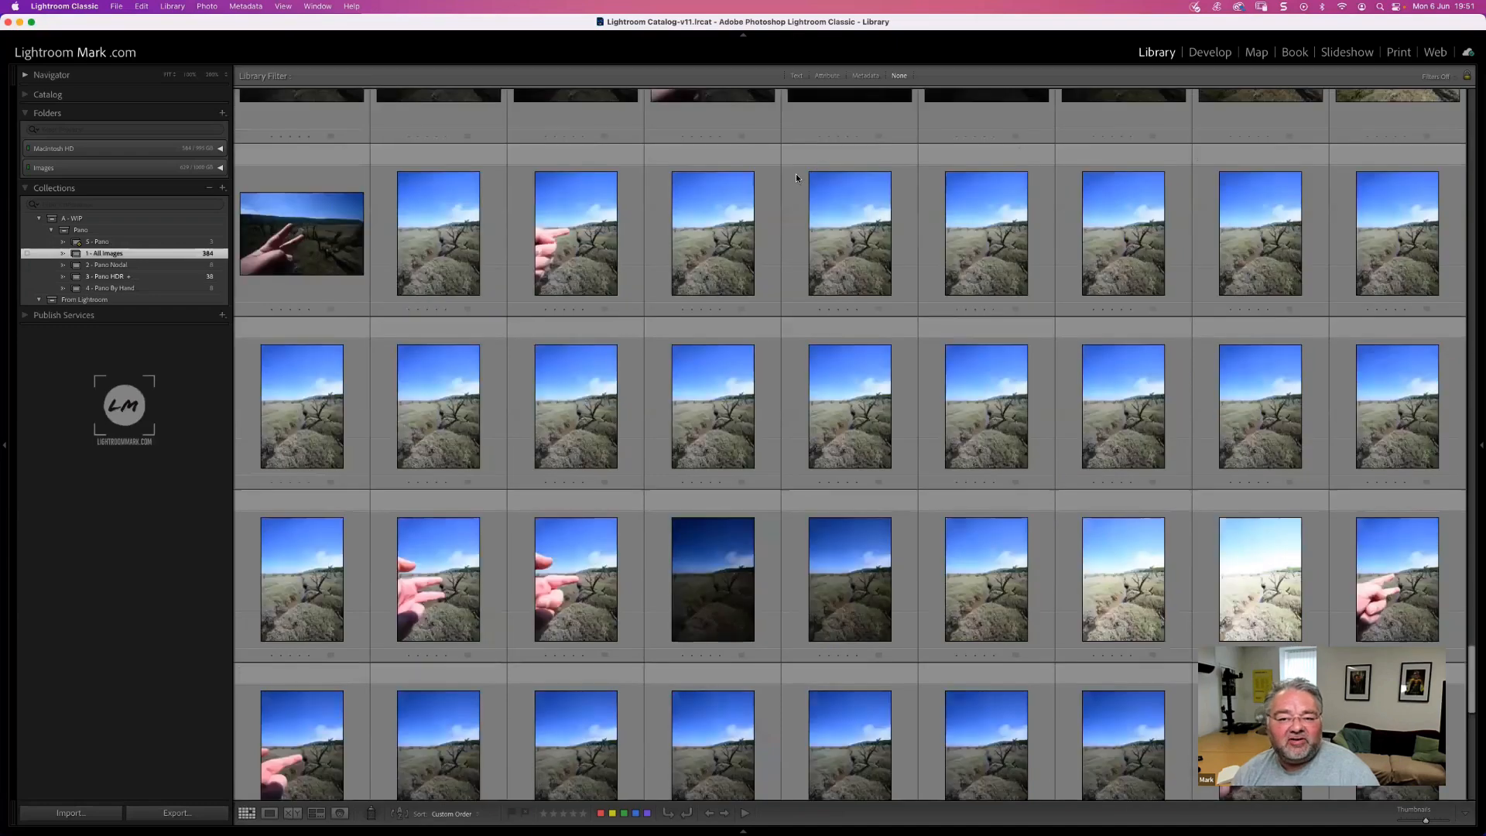
pyautogui.scroll(20, 871, 76)
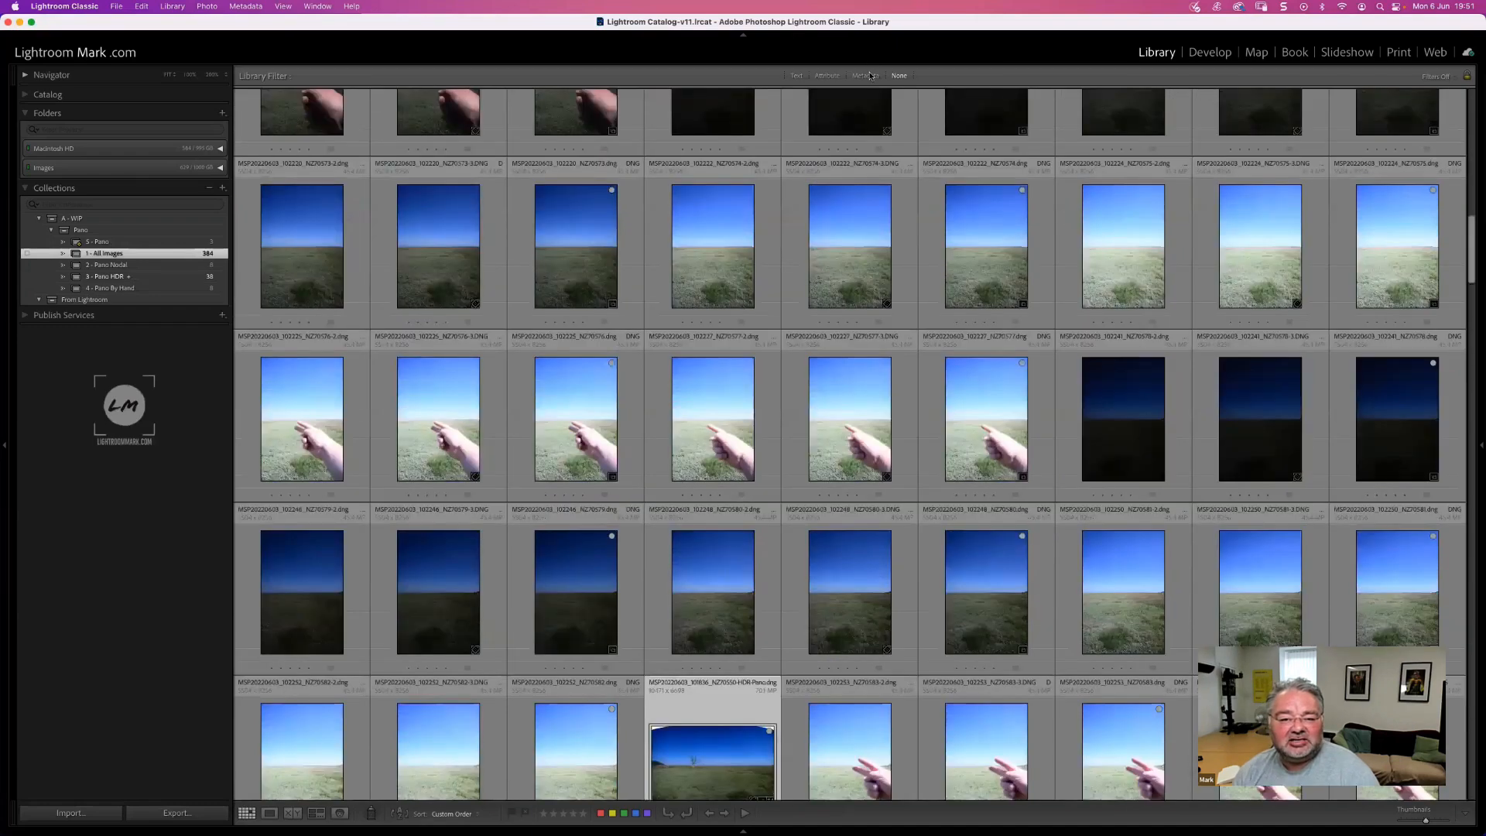
# - Show the Metadata filter for All Images and view the iPhone 12 Pro Max, NIKON Z 7_2 and Unknown Camera photos separately
pyautogui.click(867, 76)
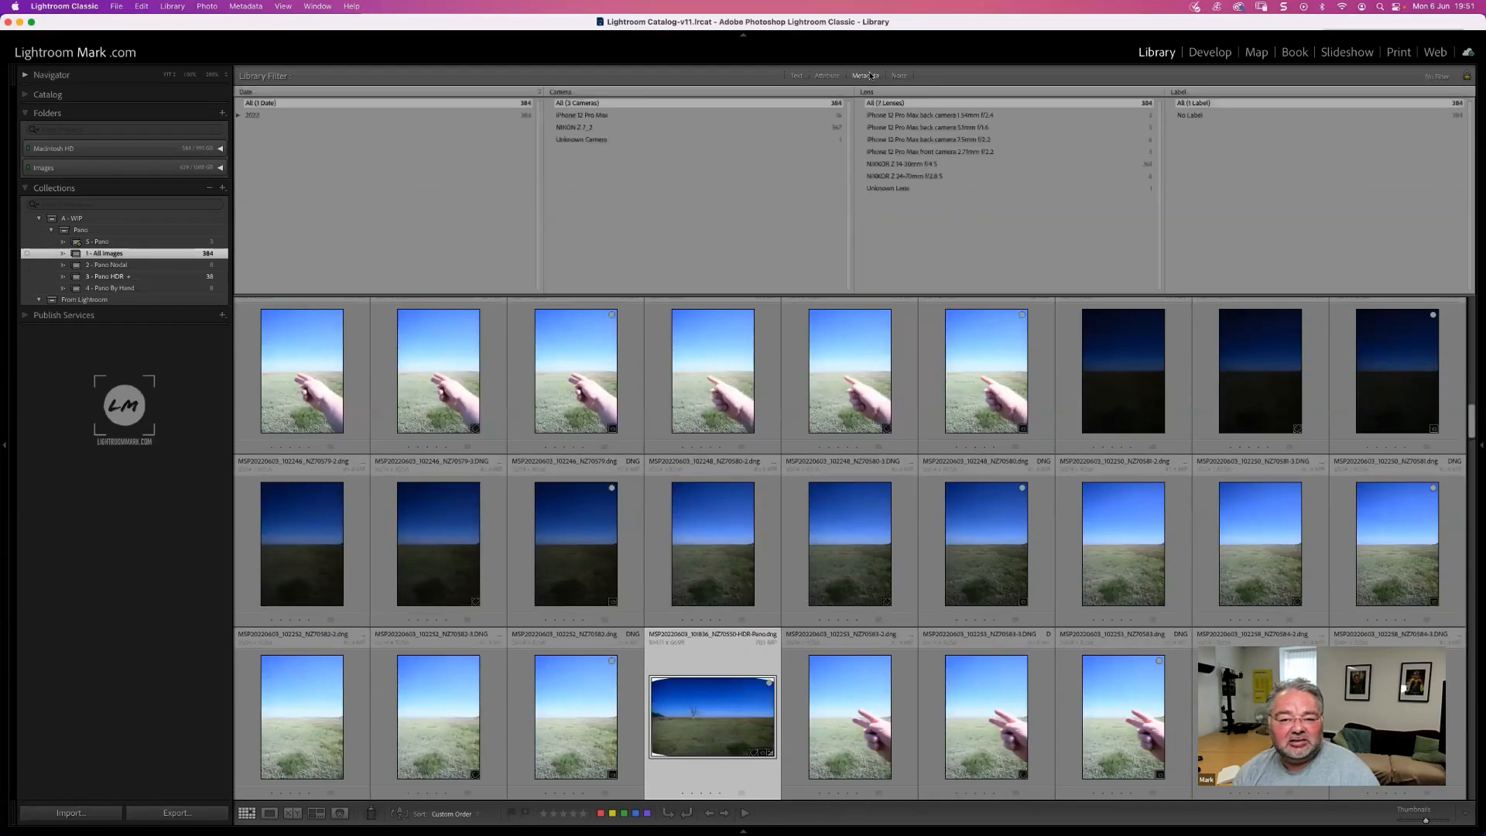
pyautogui.click(586, 115)
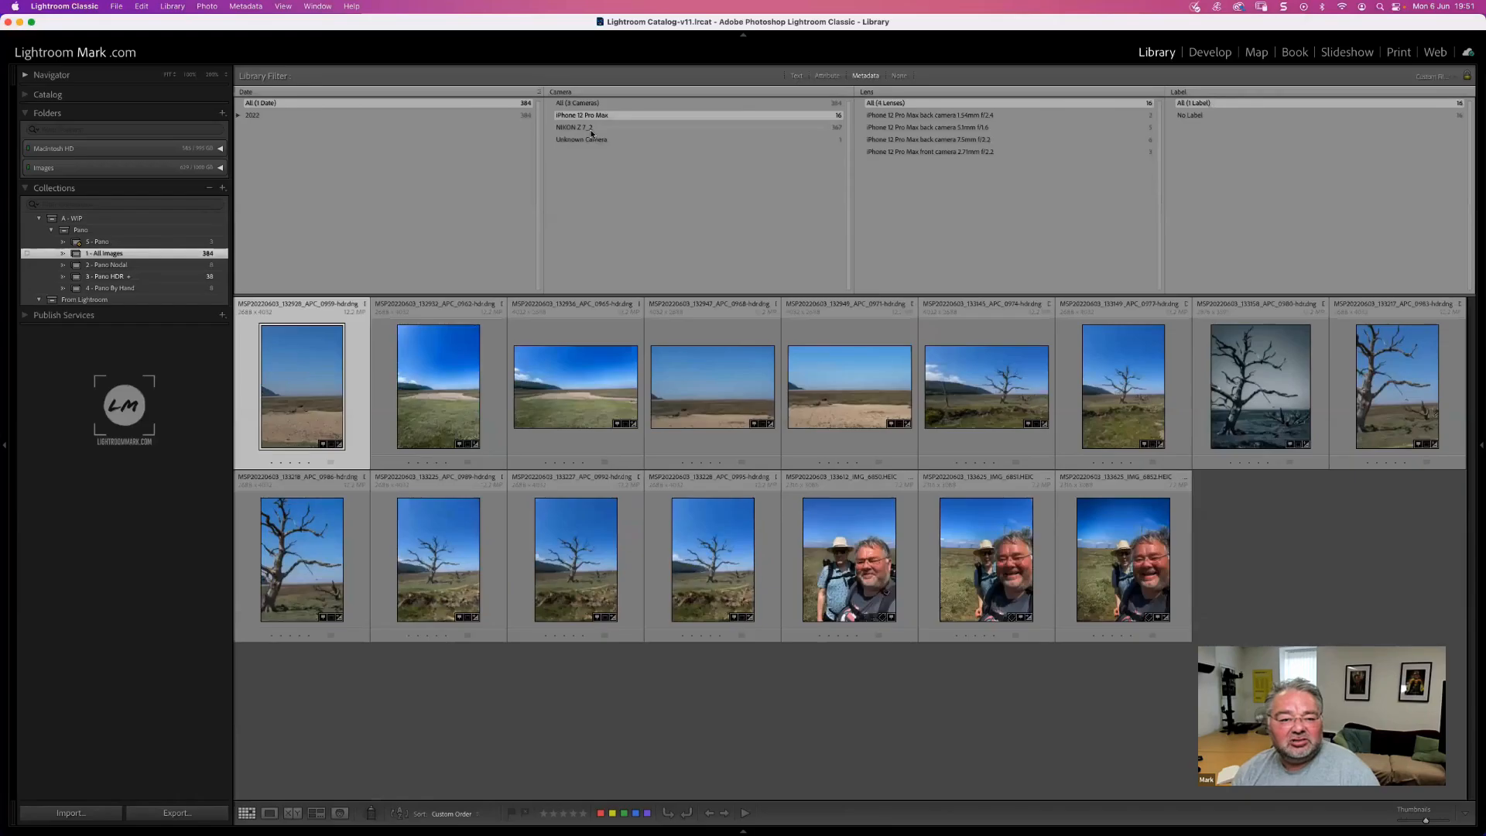
pyautogui.click(591, 128)
pyautogui.click(594, 139)
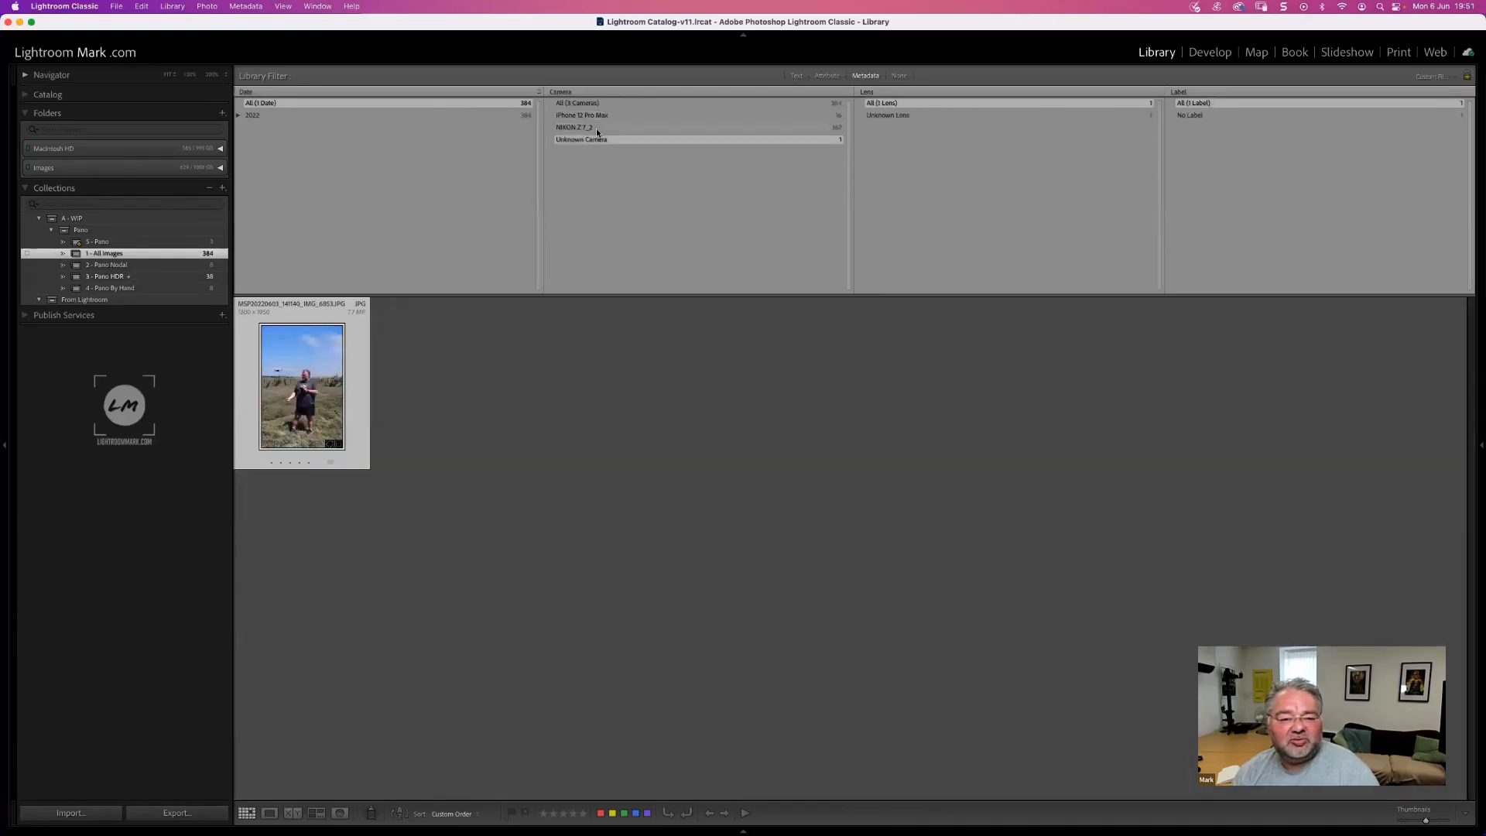
pyautogui.click(596, 128)
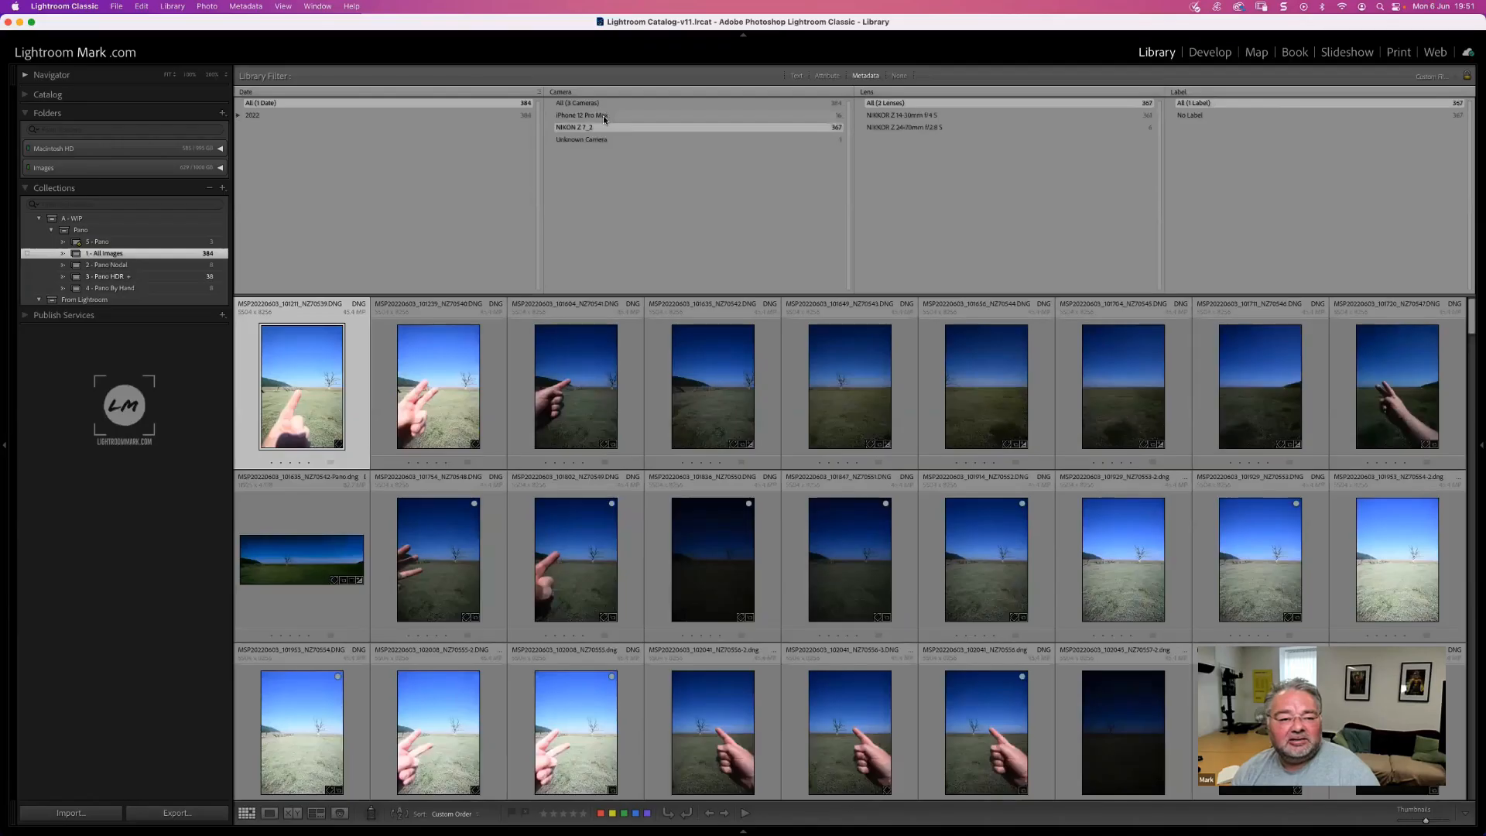
# - Filter the photos to the iPhone 12 Pro Max camera and its back camera 7.5mm f/2.2 lens
pyautogui.click(582, 116)
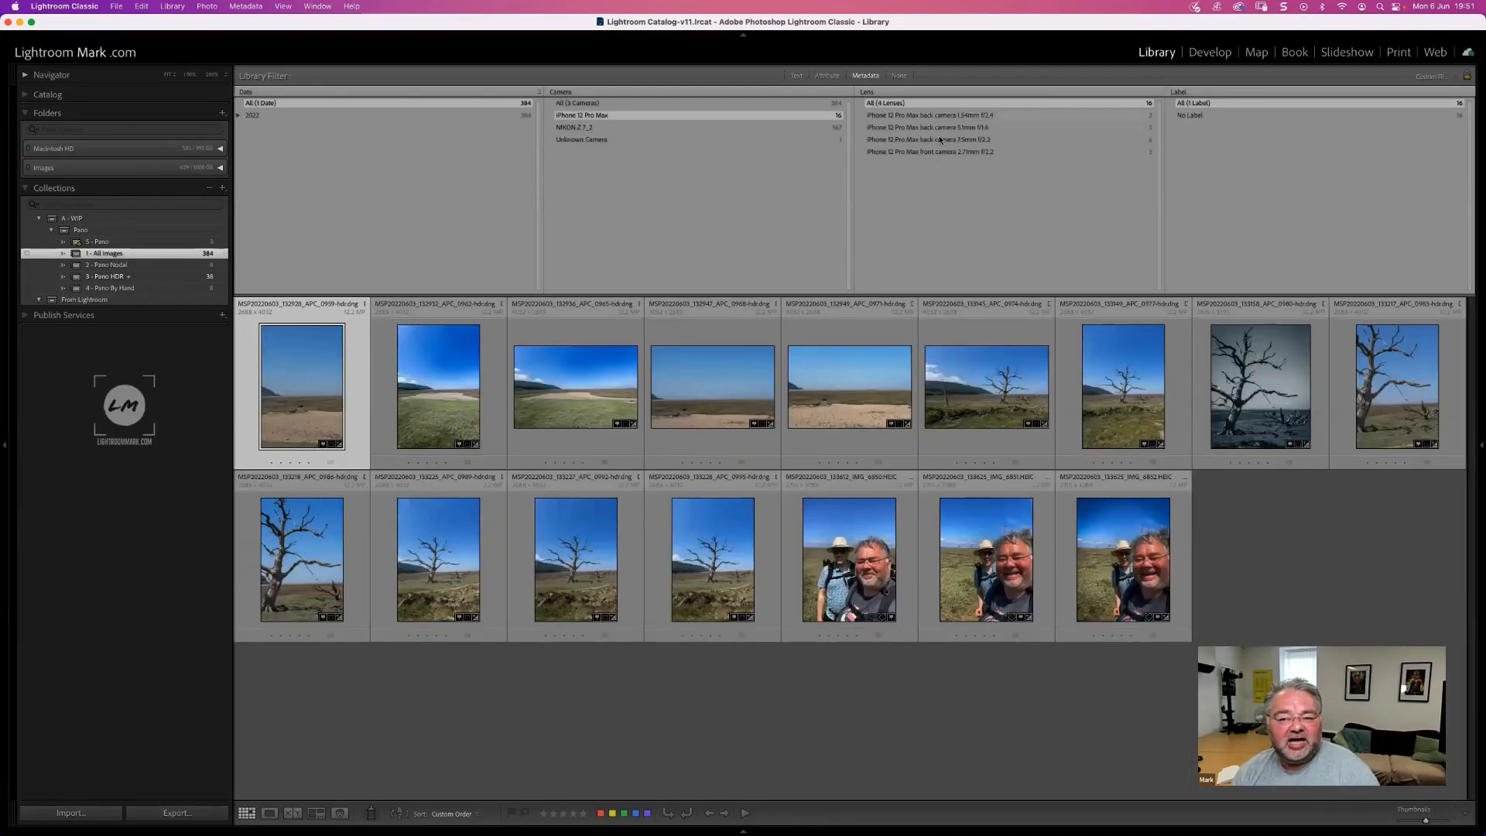
pyautogui.click(940, 126)
pyautogui.click(940, 140)
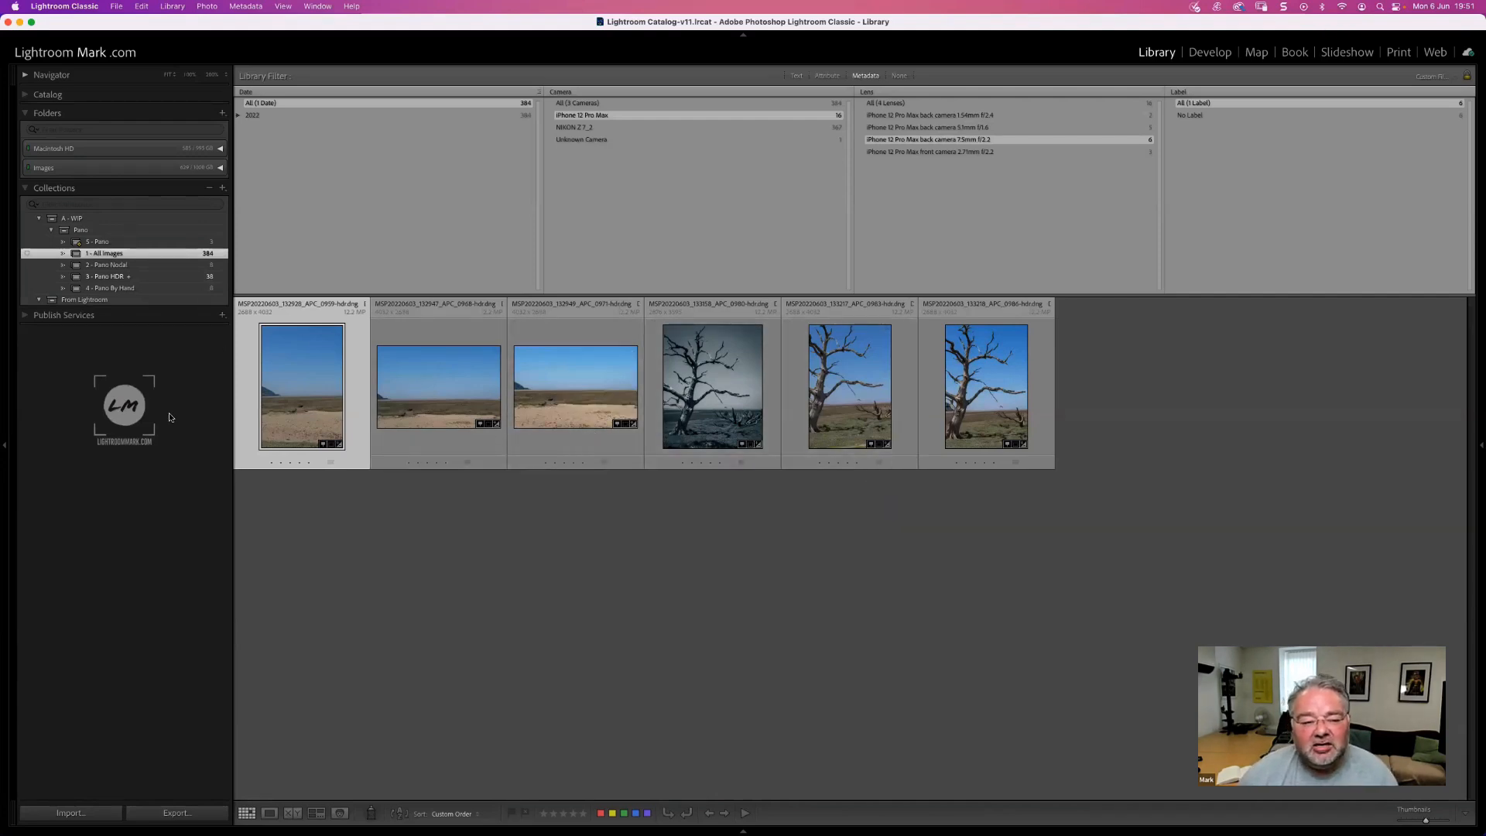
# - Open the 2 - Pano Nodal collection and select the five panorama frames between the hand-marker shots
pyautogui.click(109, 267)
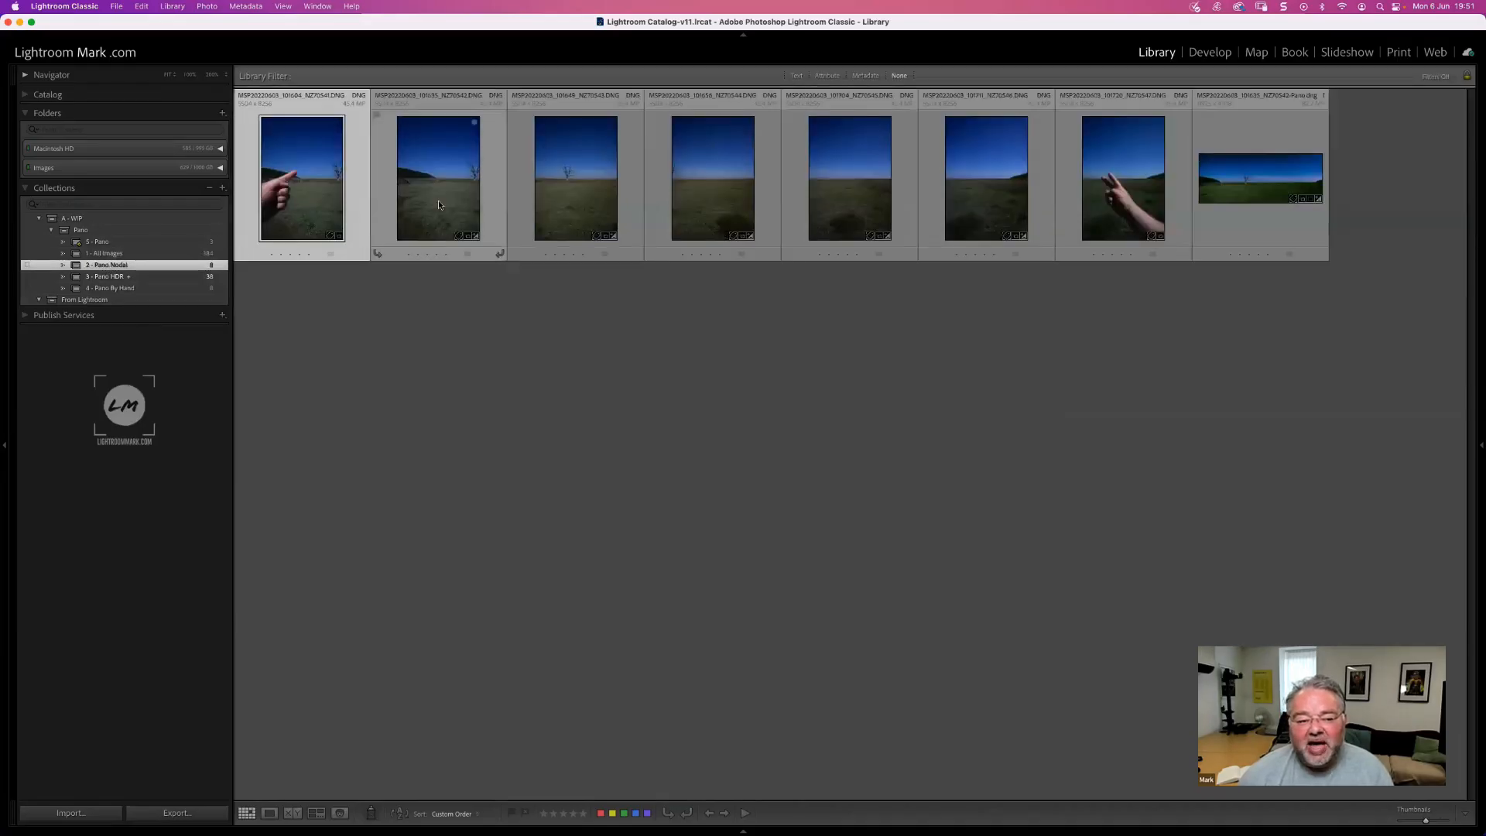
pyautogui.click(438, 202)
pyautogui.keyDown('shift'); pyautogui.click(1009, 202); pyautogui.keyUp('shift')
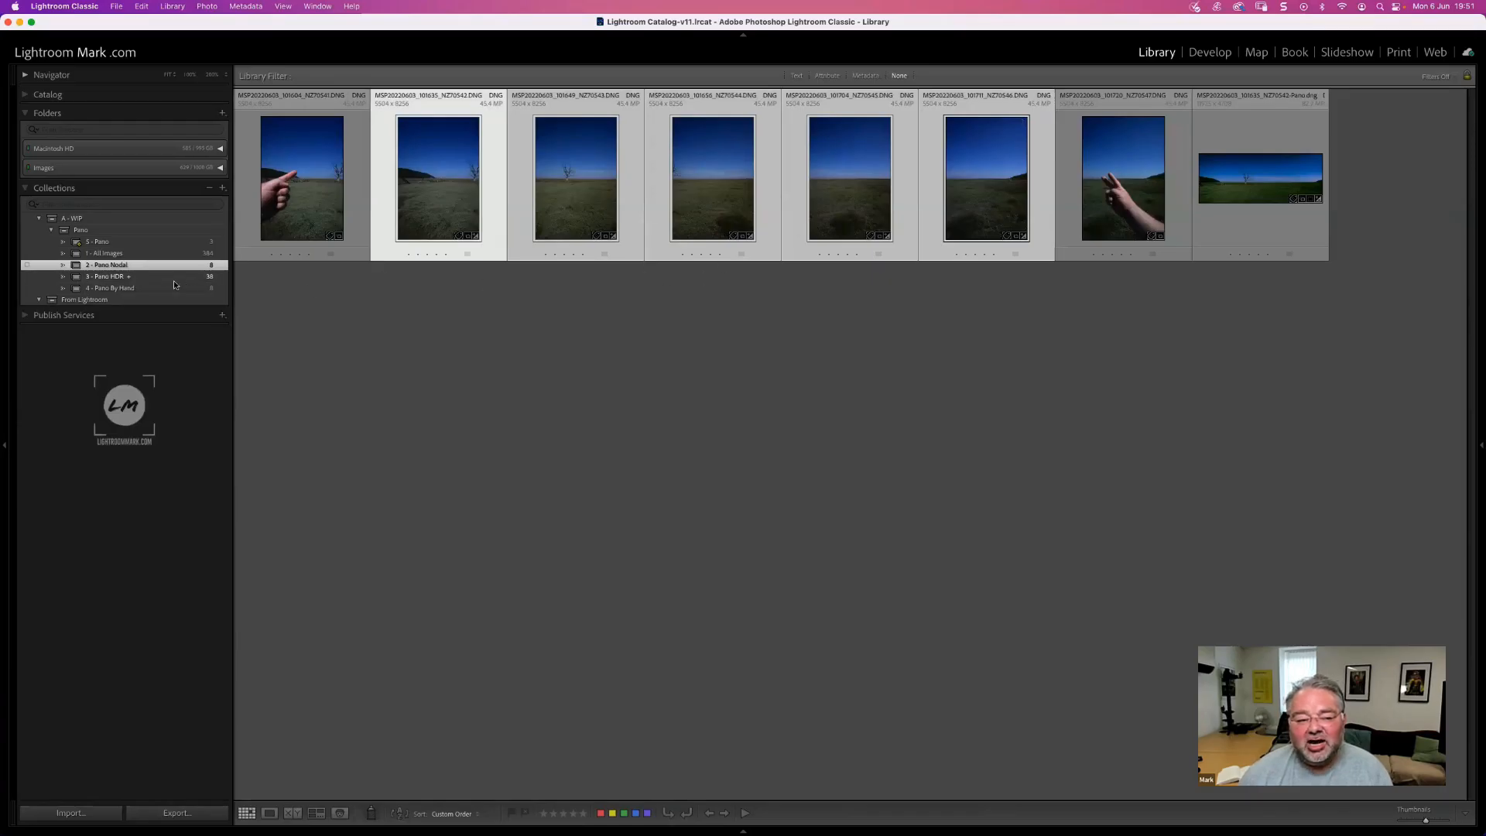
# - Open the 3 - Pano HDR collection, return to 1 - All Images, and browse the bracketed frames there
pyautogui.click(150, 276)
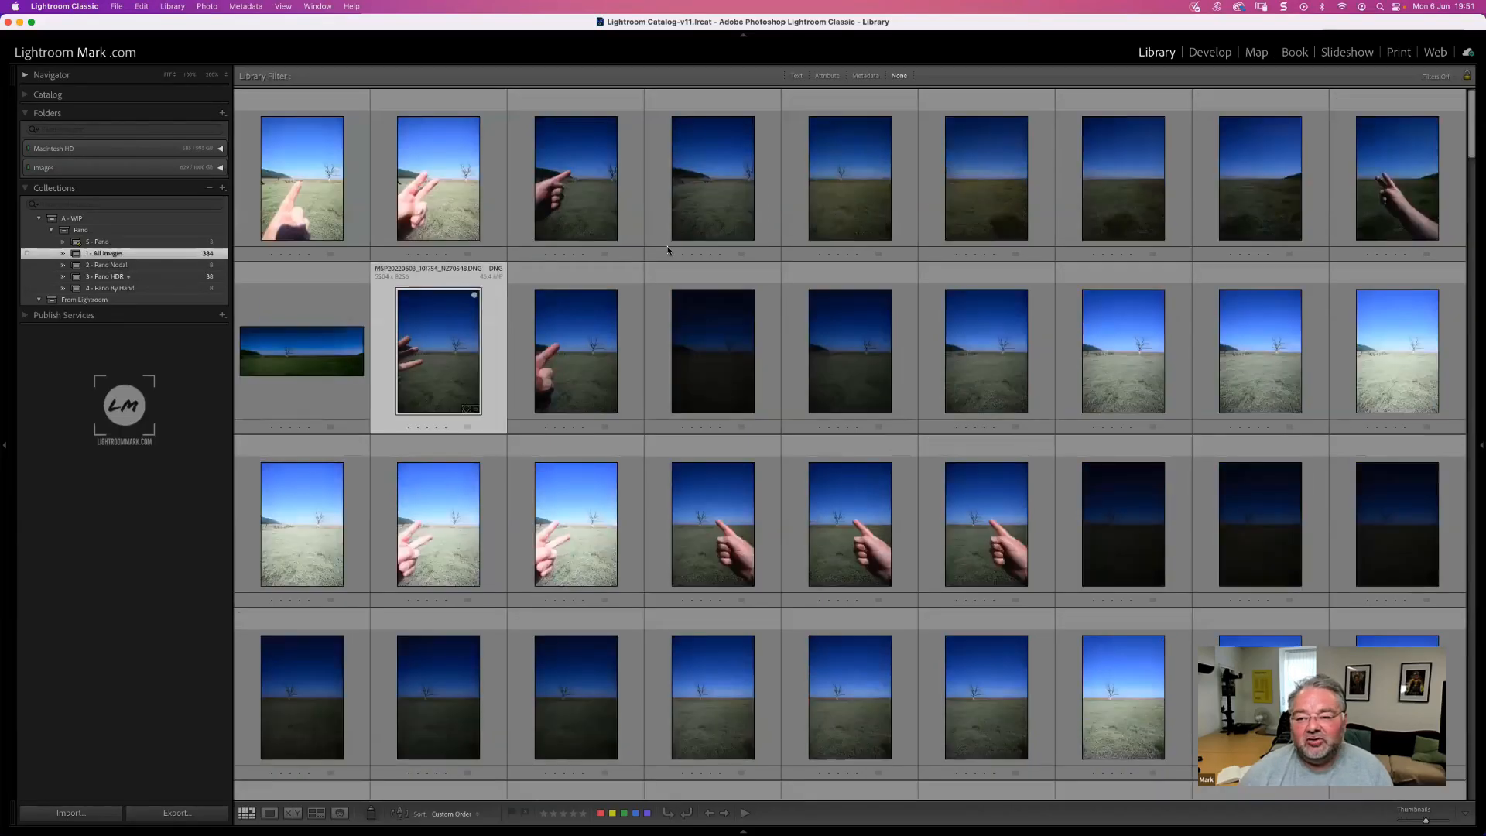
pyautogui.scroll(-2, 667, 250)
pyautogui.scroll(-3, 668, 250)
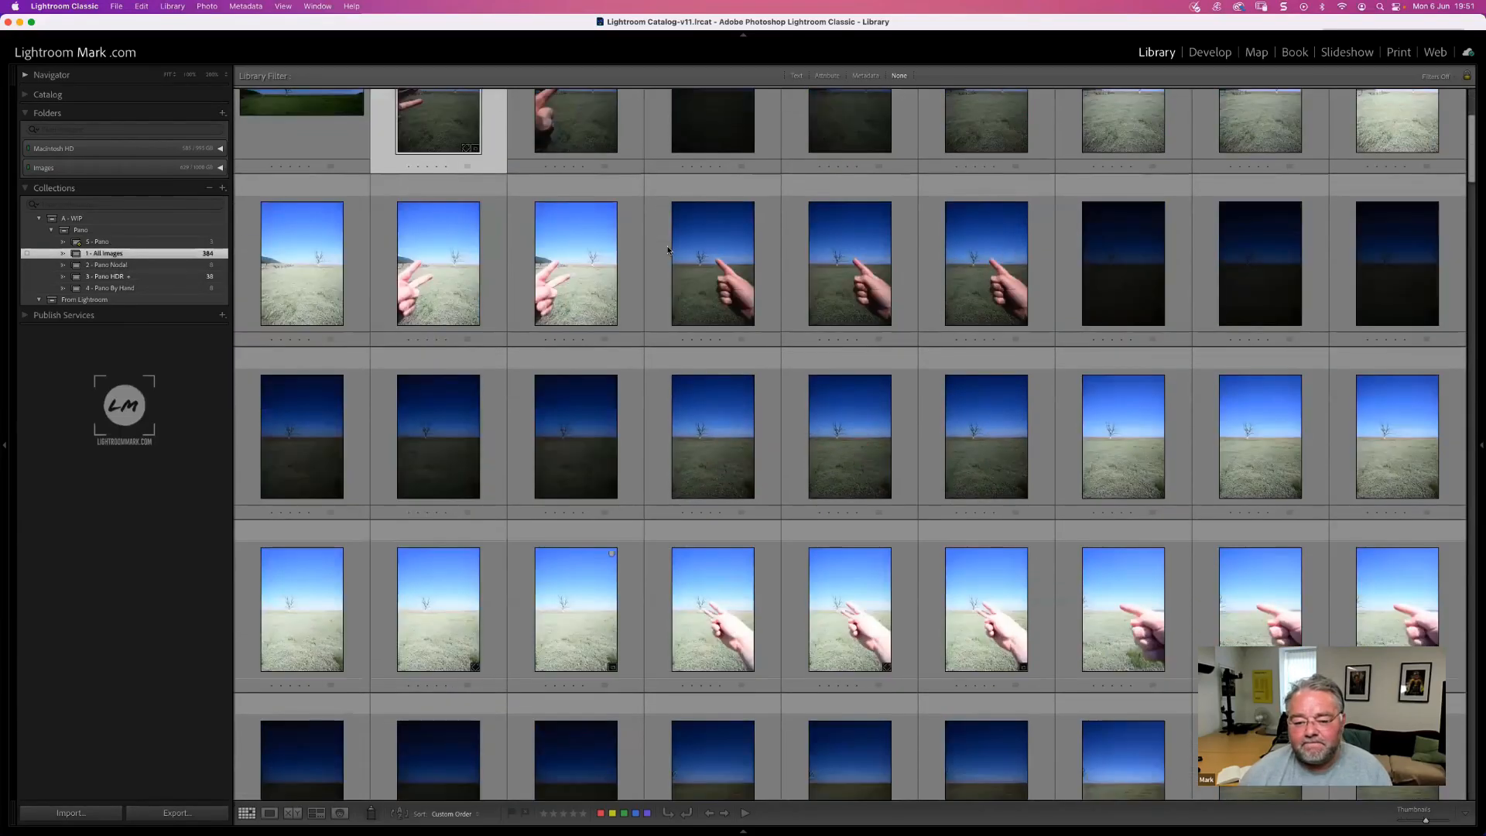
pyautogui.scroll(-3, 518, 120)
pyautogui.scroll(1, 518, 120)
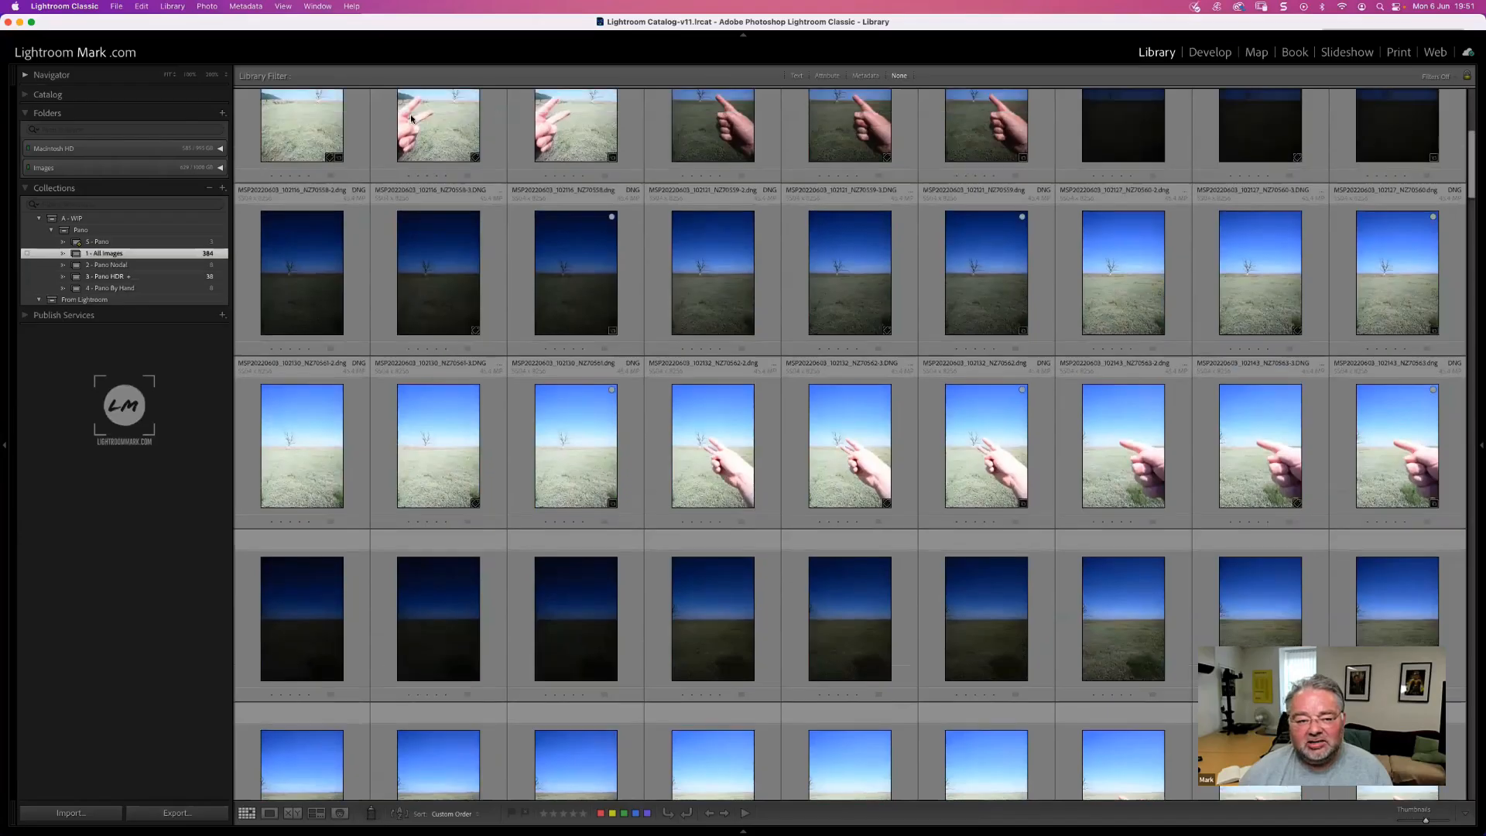
# - Select the continuous run of bracketed frames in 1 - All Images from the hand-marker shot through the NZ70571 frame
pyautogui.click(414, 120)
pyautogui.scroll(2, 932, 555)
pyautogui.scroll(-5, 1042, 509)
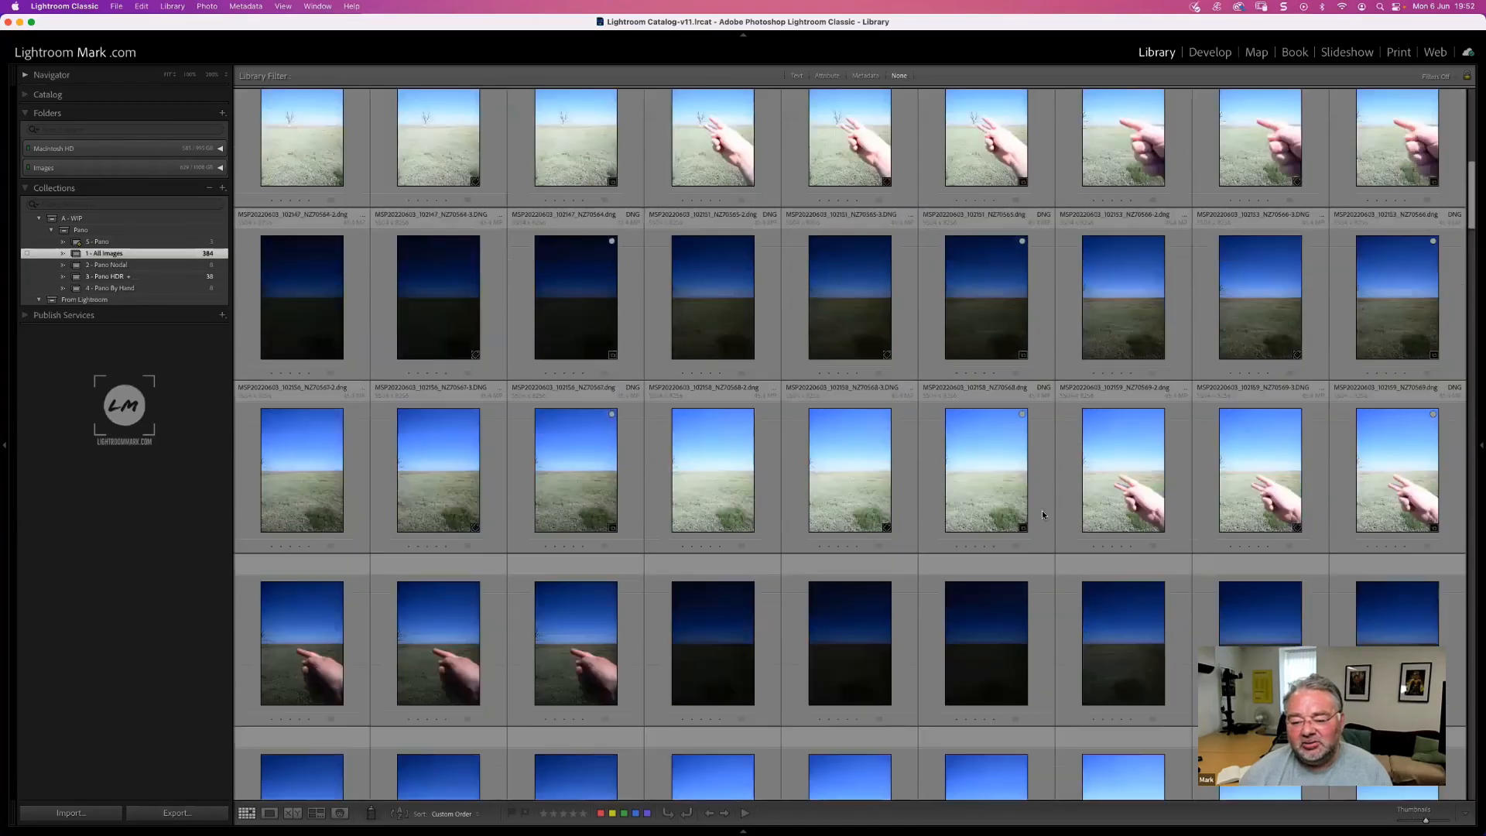
pyautogui.scroll(-2, 1038, 508)
pyautogui.keyDown('shift'); pyautogui.click(1039, 508); pyautogui.keyUp('shift')
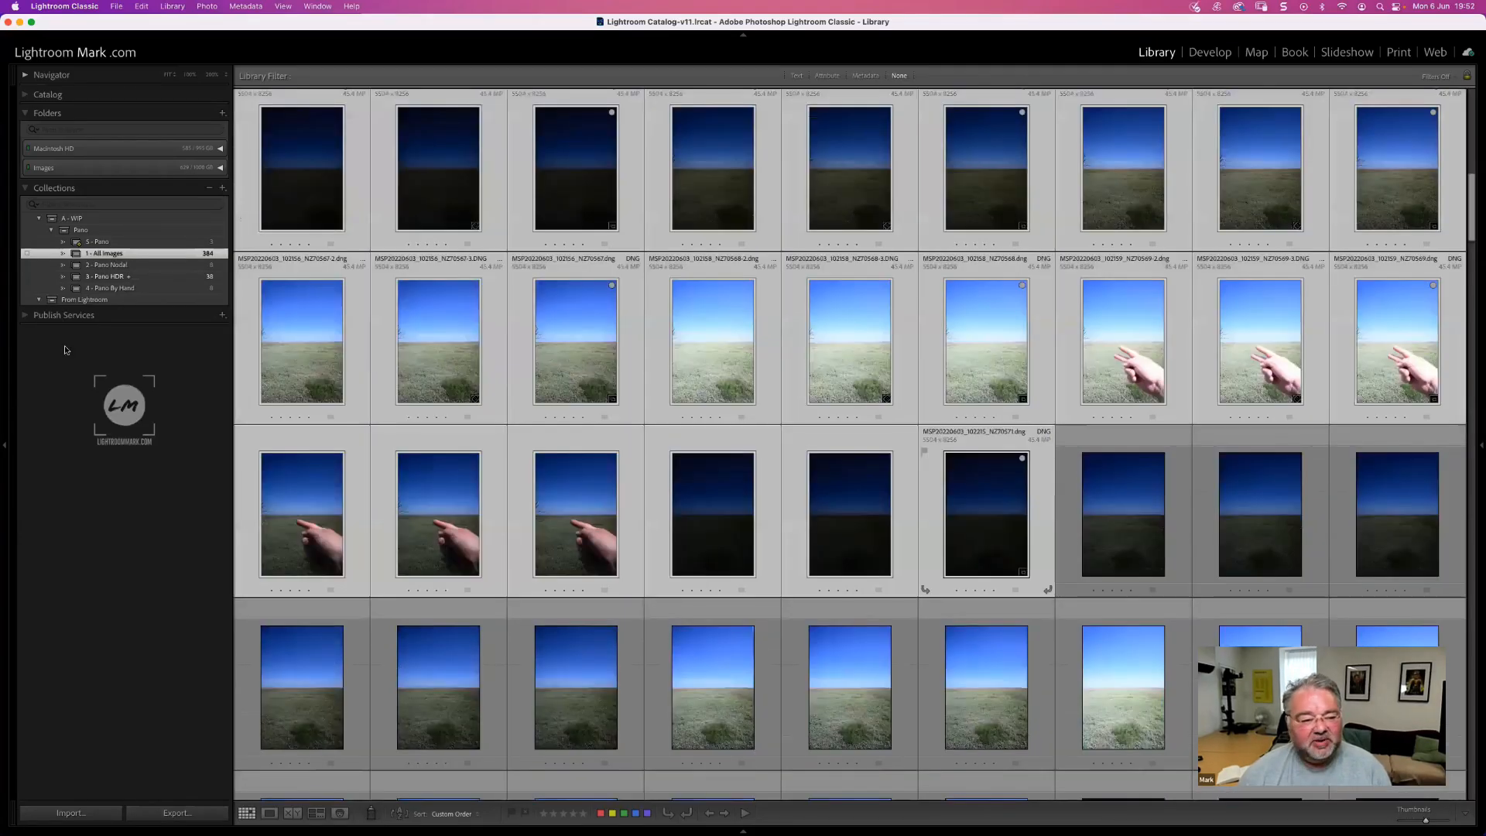
# - Open the 3 - Pano HDR collection and set it as the target collection
pyautogui.click(128, 277)
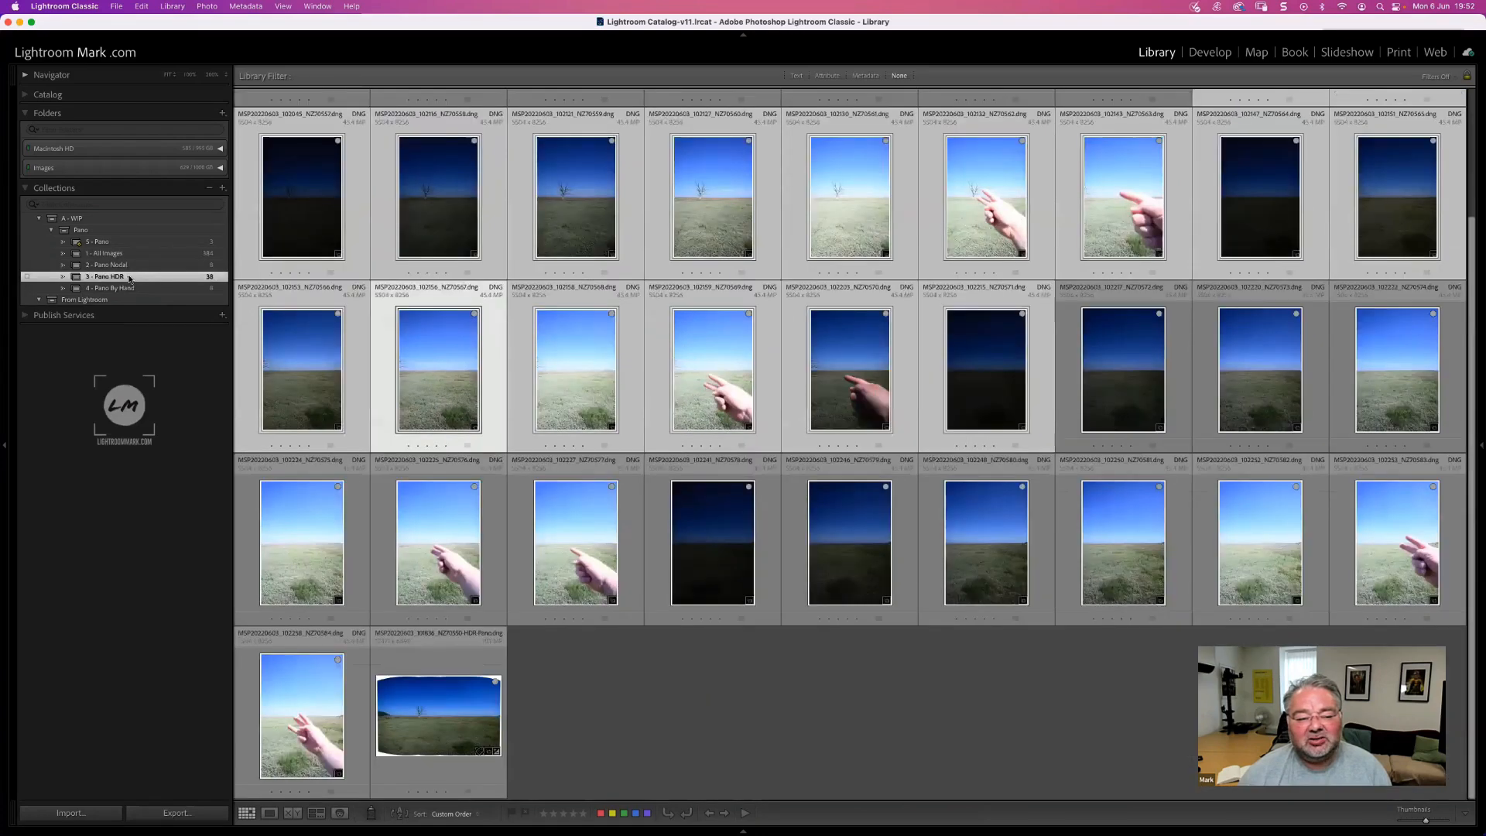
pyautogui.rightClick(129, 278)
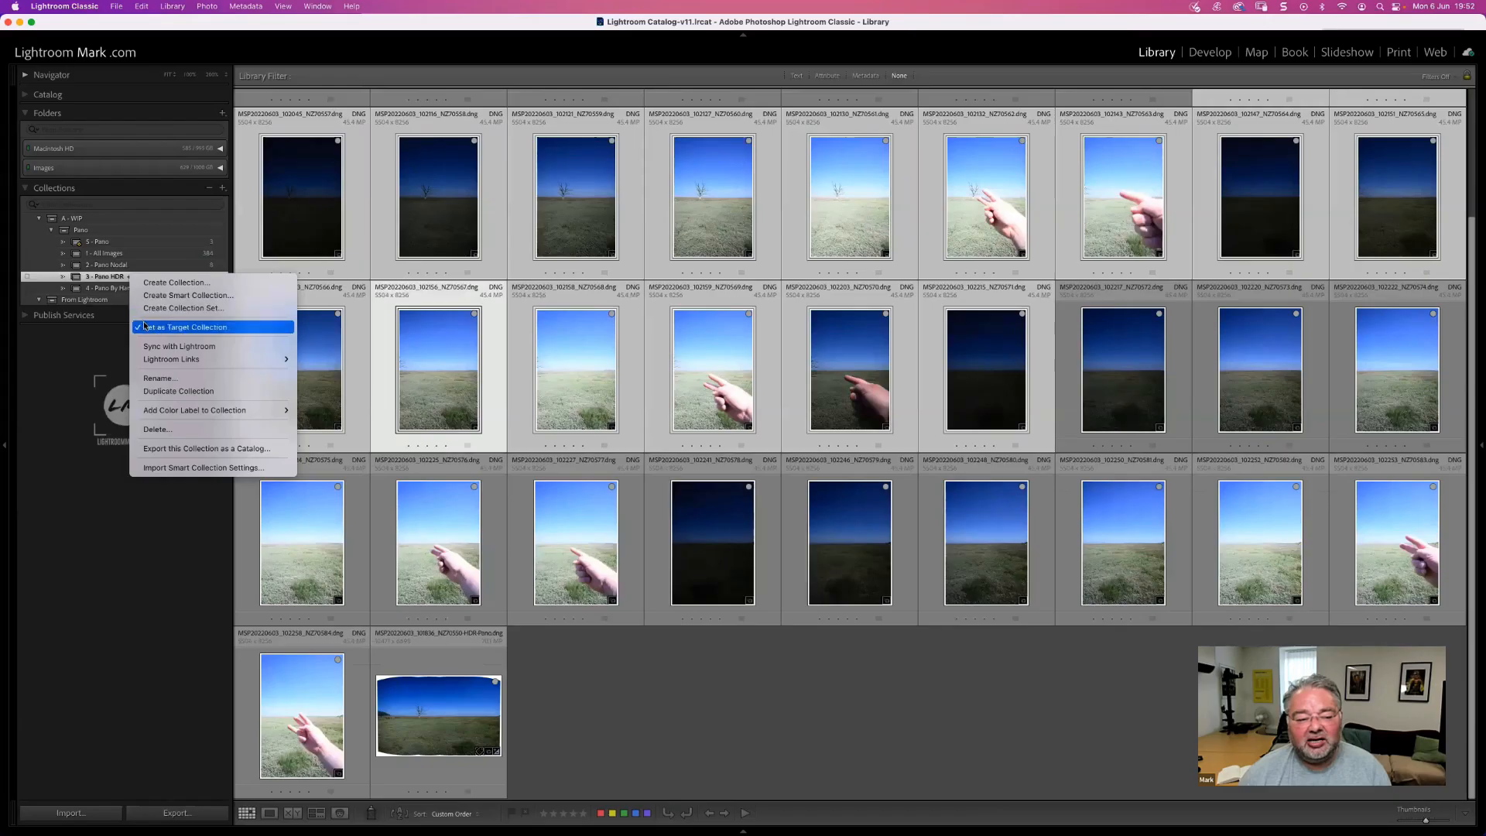
pyautogui.click(193, 332)
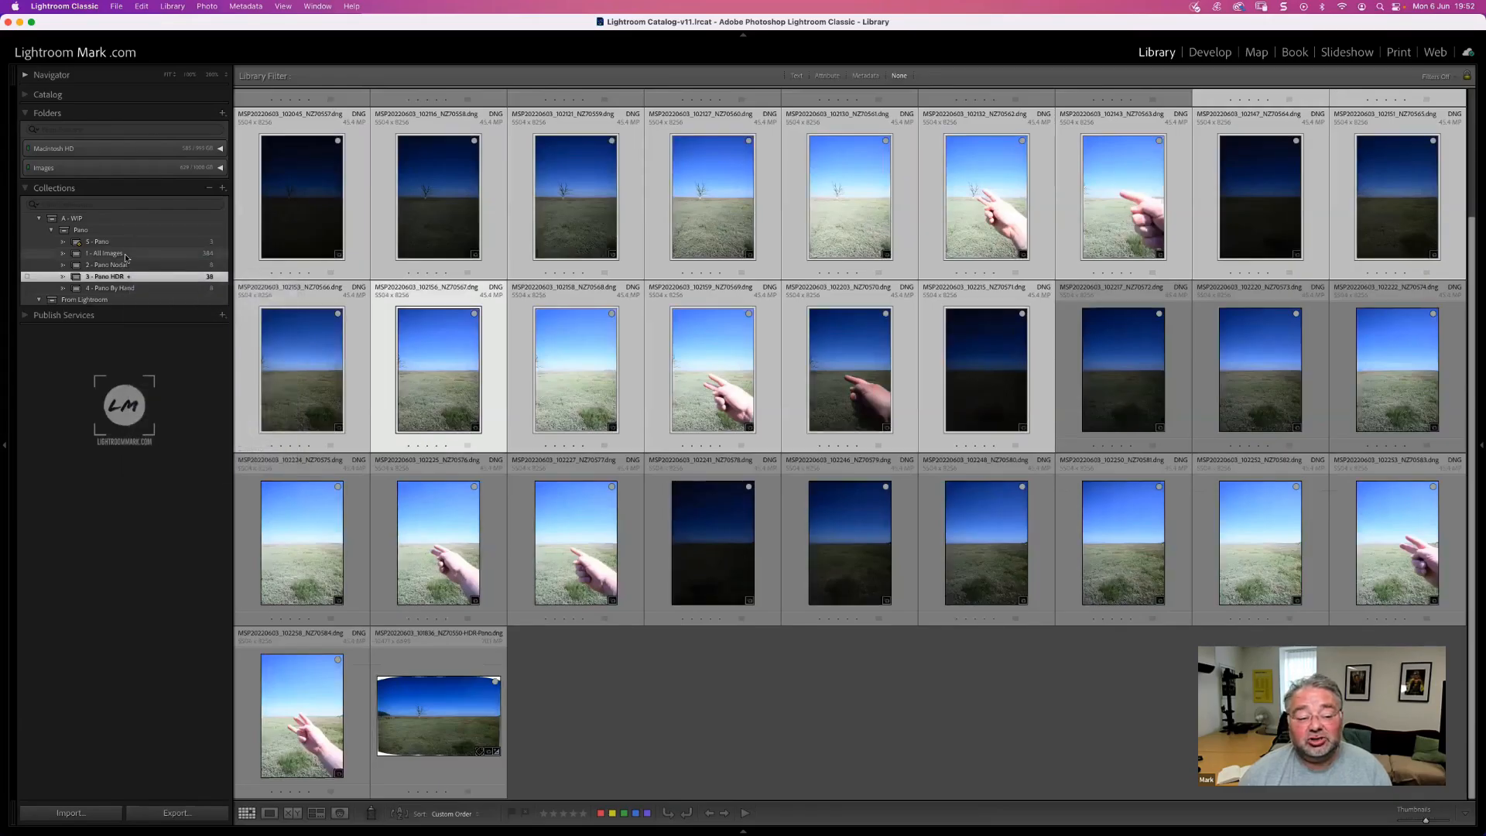
# - Compare 1 - All Images with the 3 - Pano HDR collection and browse the HDR bracket frames and their hand markers
pyautogui.scroll(-3, 834, 460)
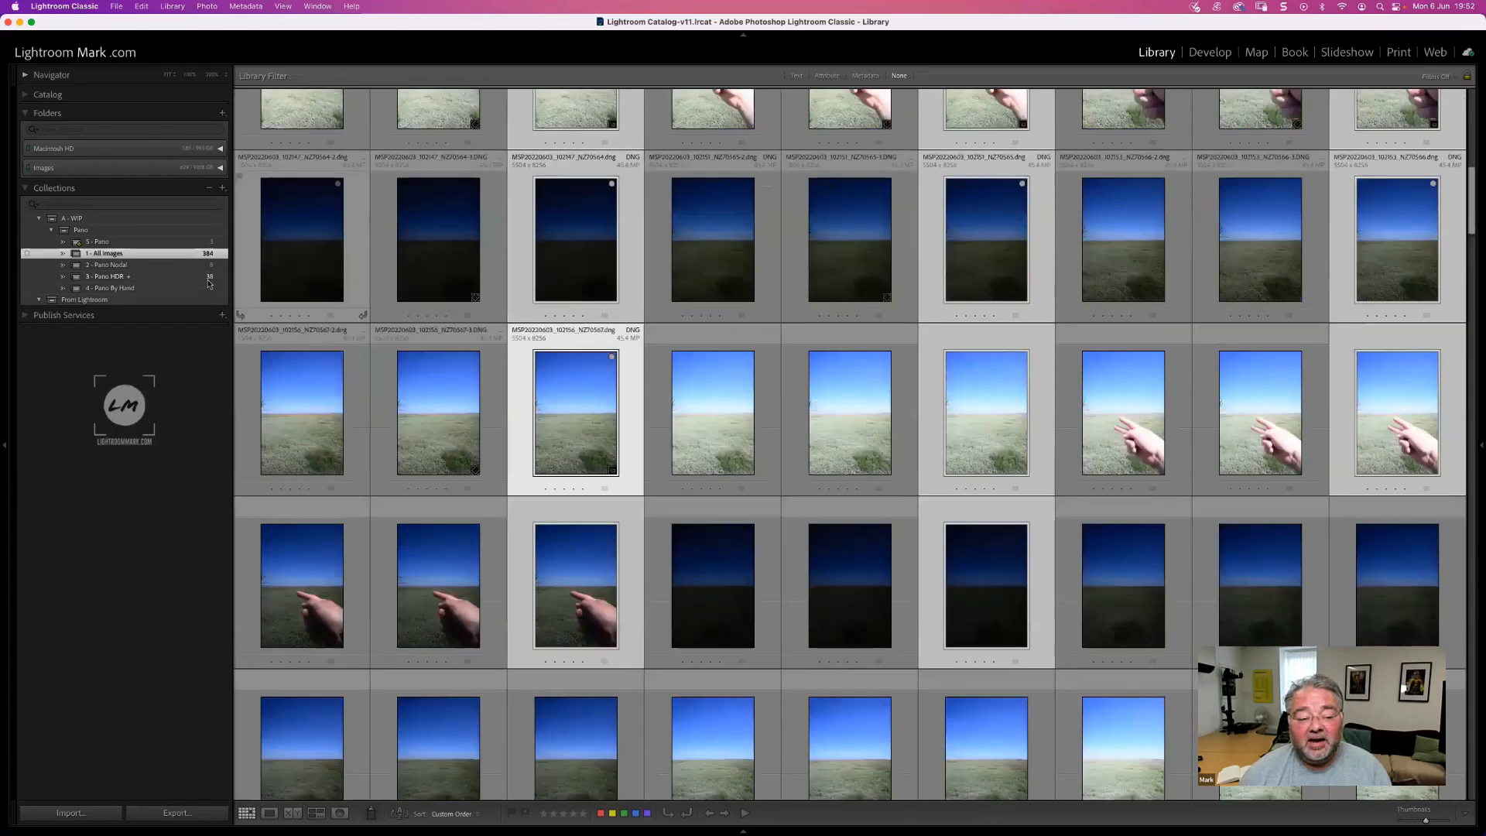
pyautogui.click(212, 281)
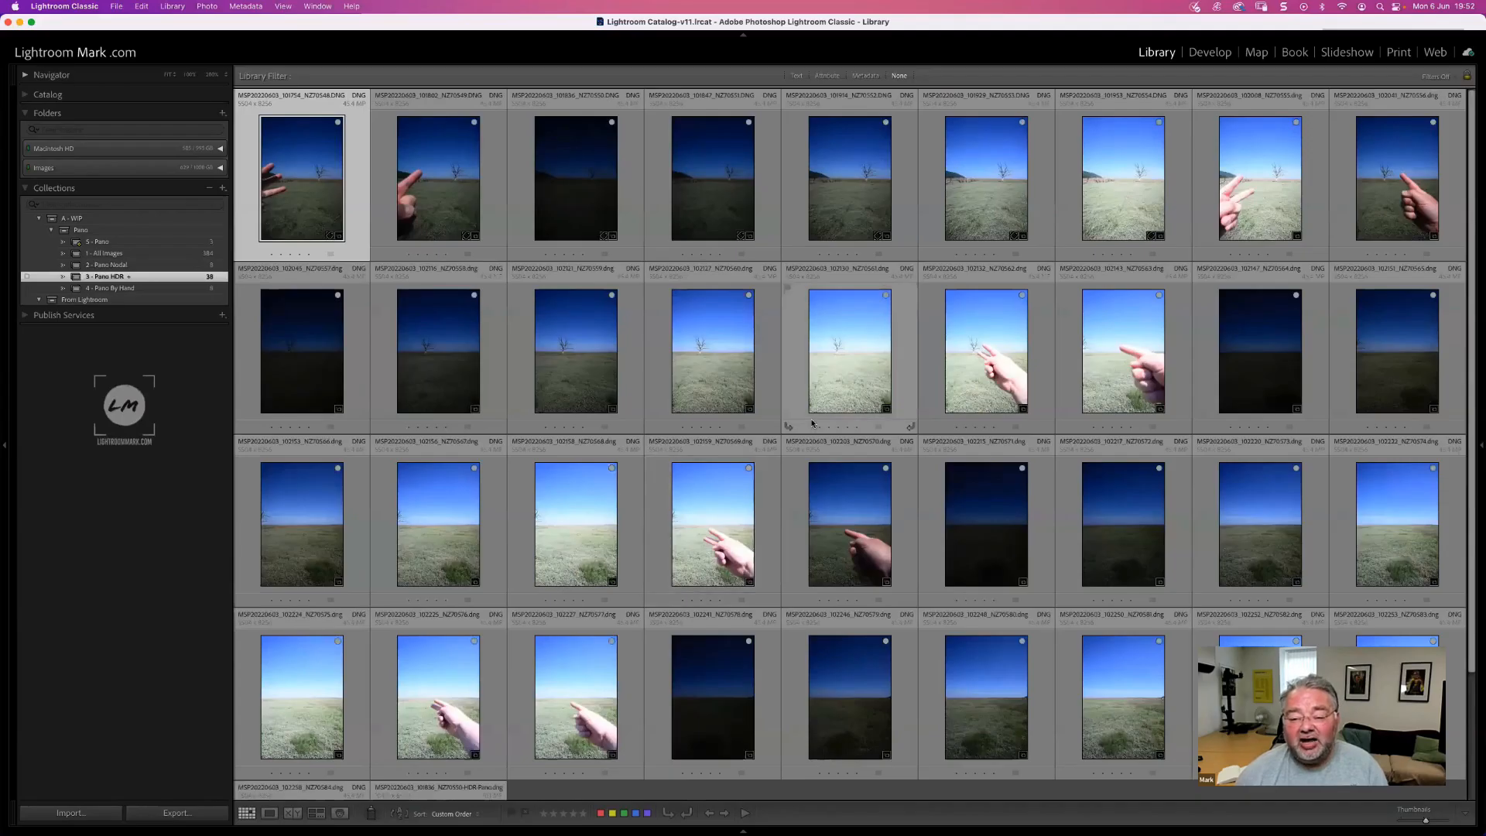
pyautogui.scroll(-3, 812, 422)
pyautogui.scroll(-2, 812, 423)
pyautogui.scroll(2, 812, 422)
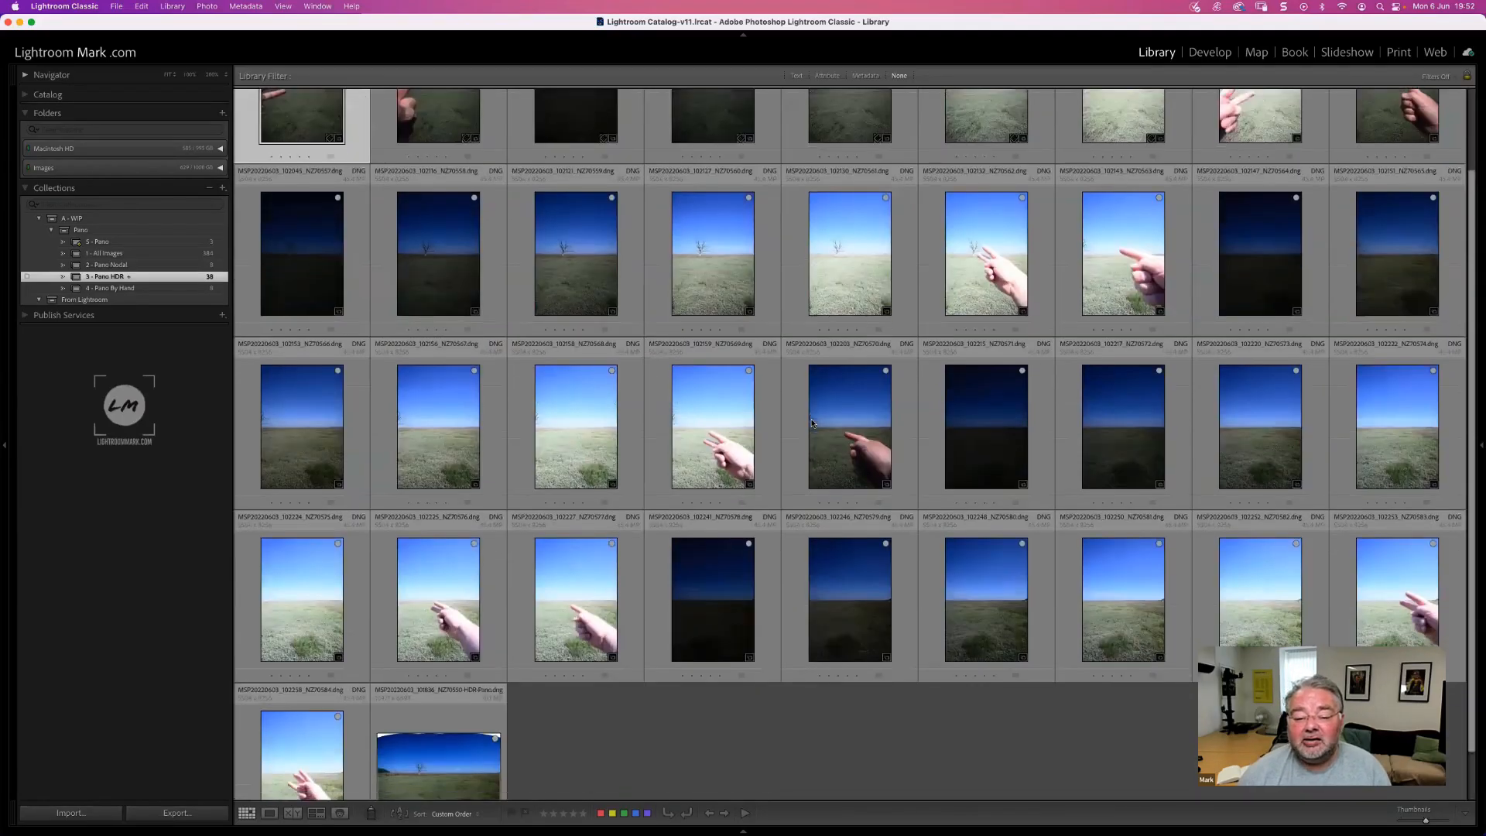
pyautogui.scroll(-2, 812, 423)
pyautogui.scroll(3, 811, 423)
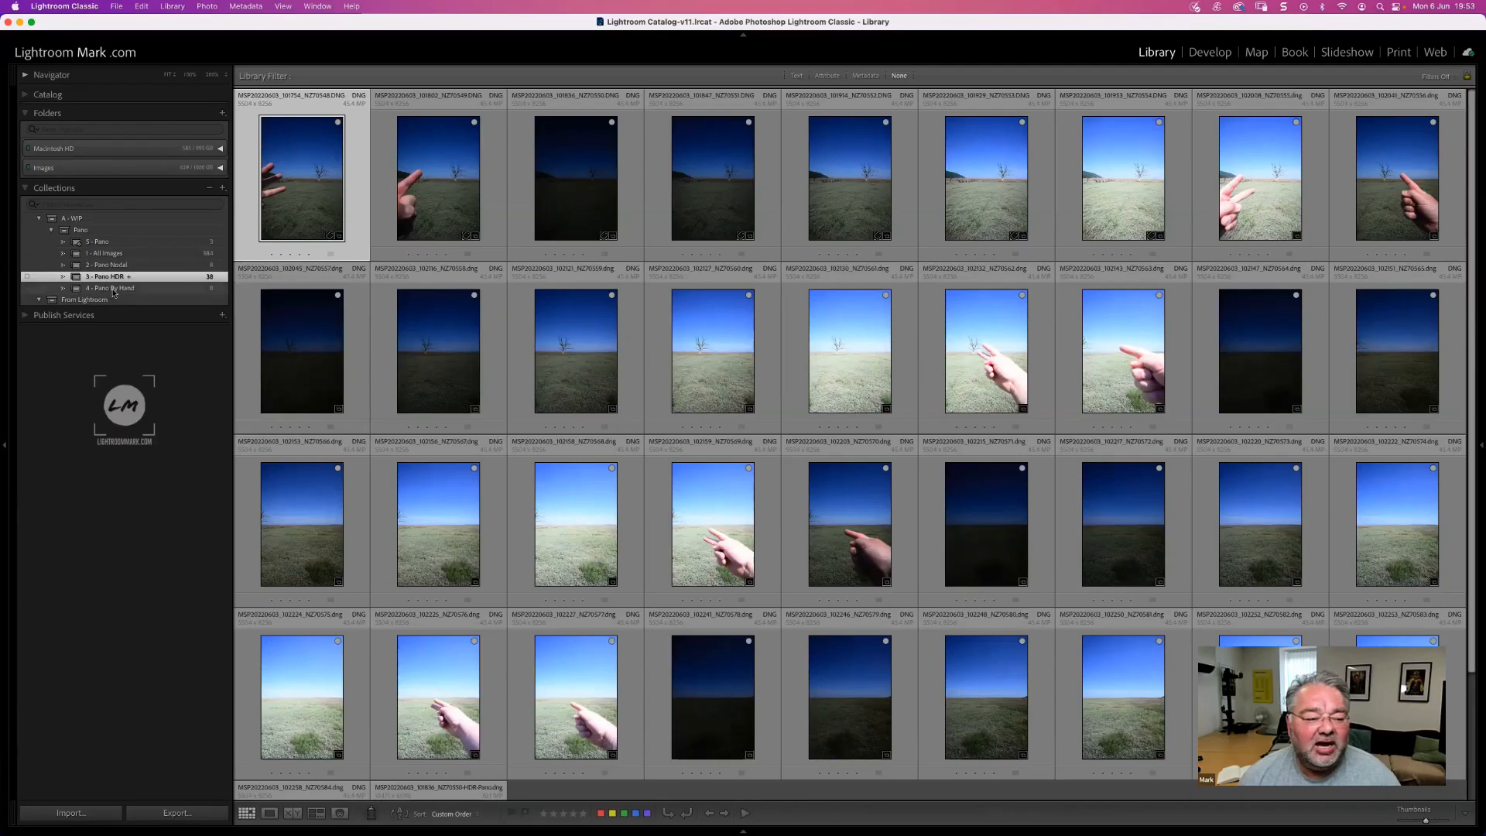
# - Open the 4 - Pano By Hand collection and select the five panorama frames between the two hand-marker shots
pyautogui.click(225, 288)
pyautogui.click(438, 182)
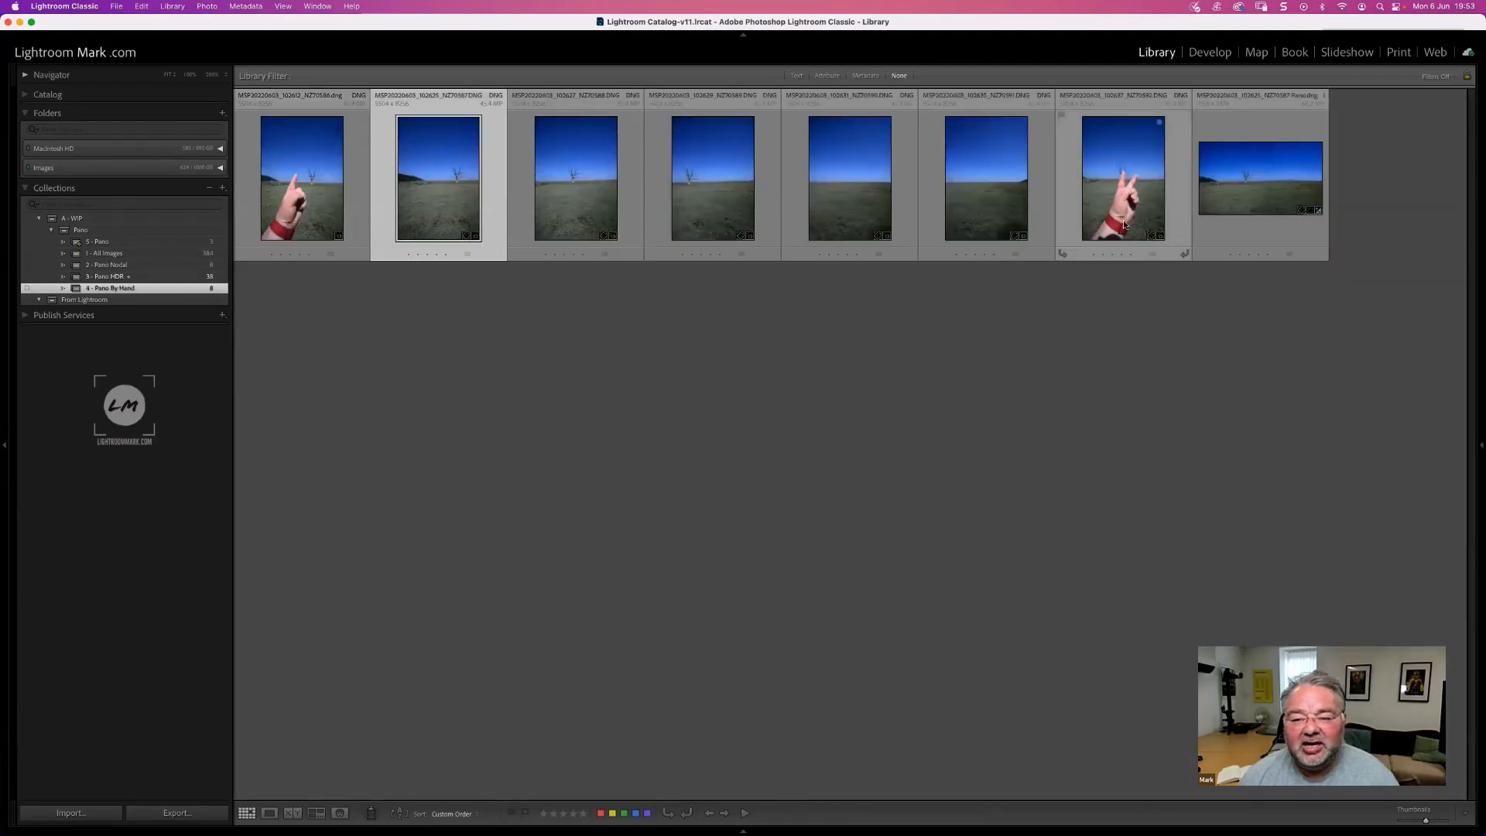
pyautogui.keyDown('shift'); pyautogui.click(1000, 202); pyautogui.keyUp('shift')
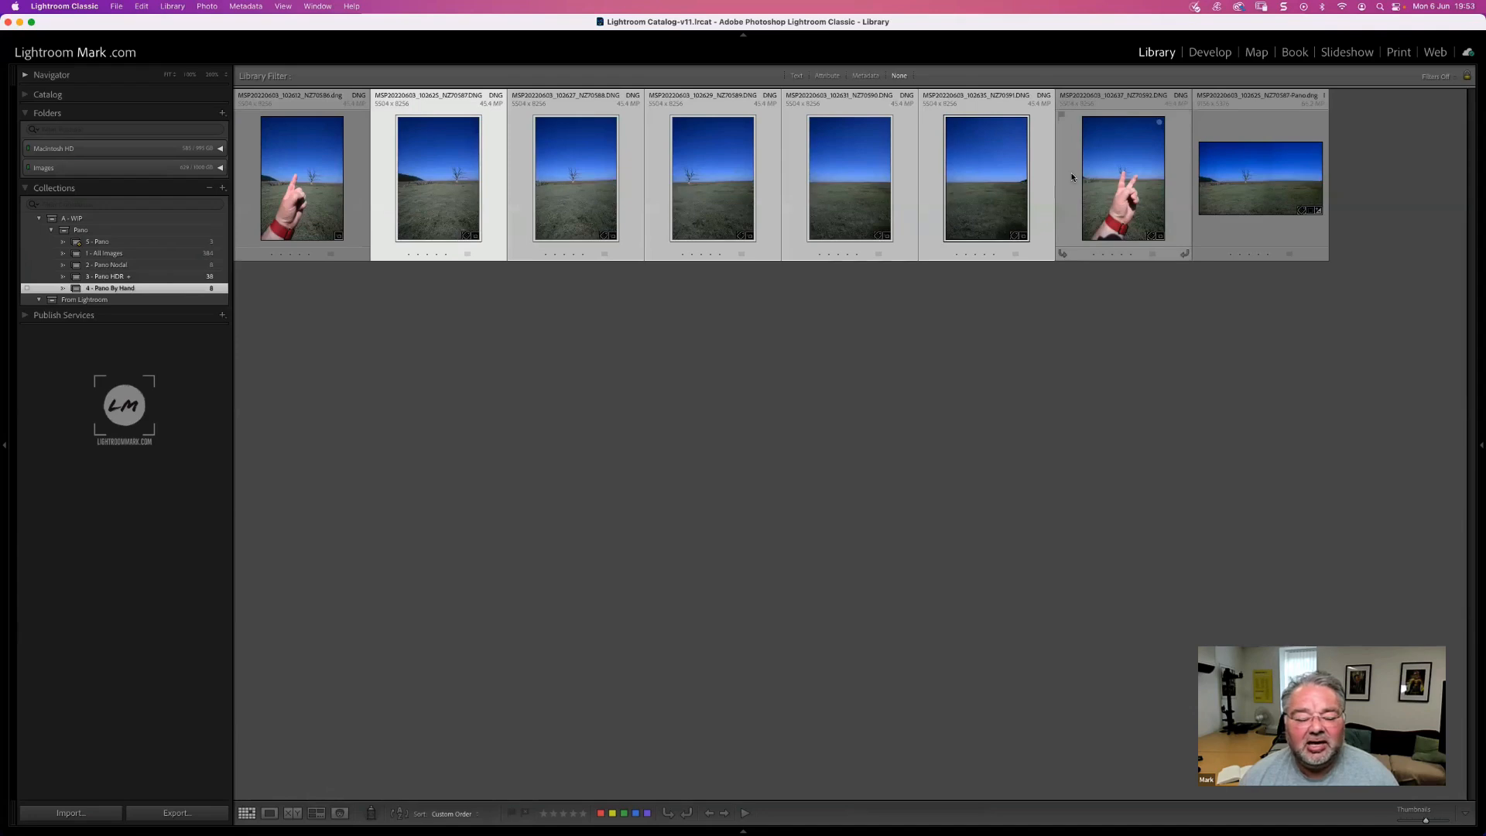
# - Start a new collection inside the Pano collection set and name it 5 - Pano By Hand
pyautogui.click(223, 188)
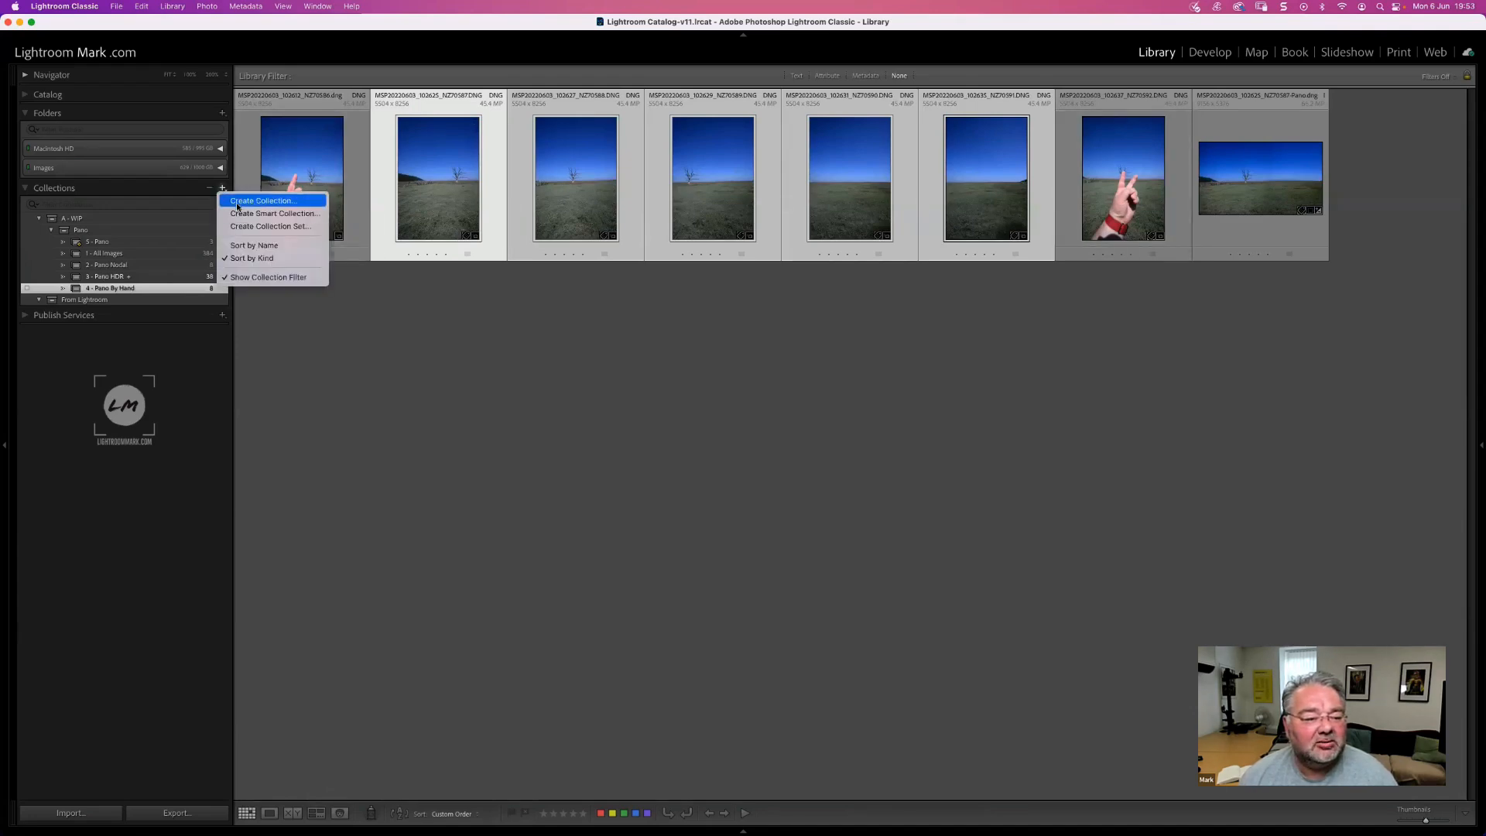
pyautogui.click(263, 200)
pyautogui.write('5')
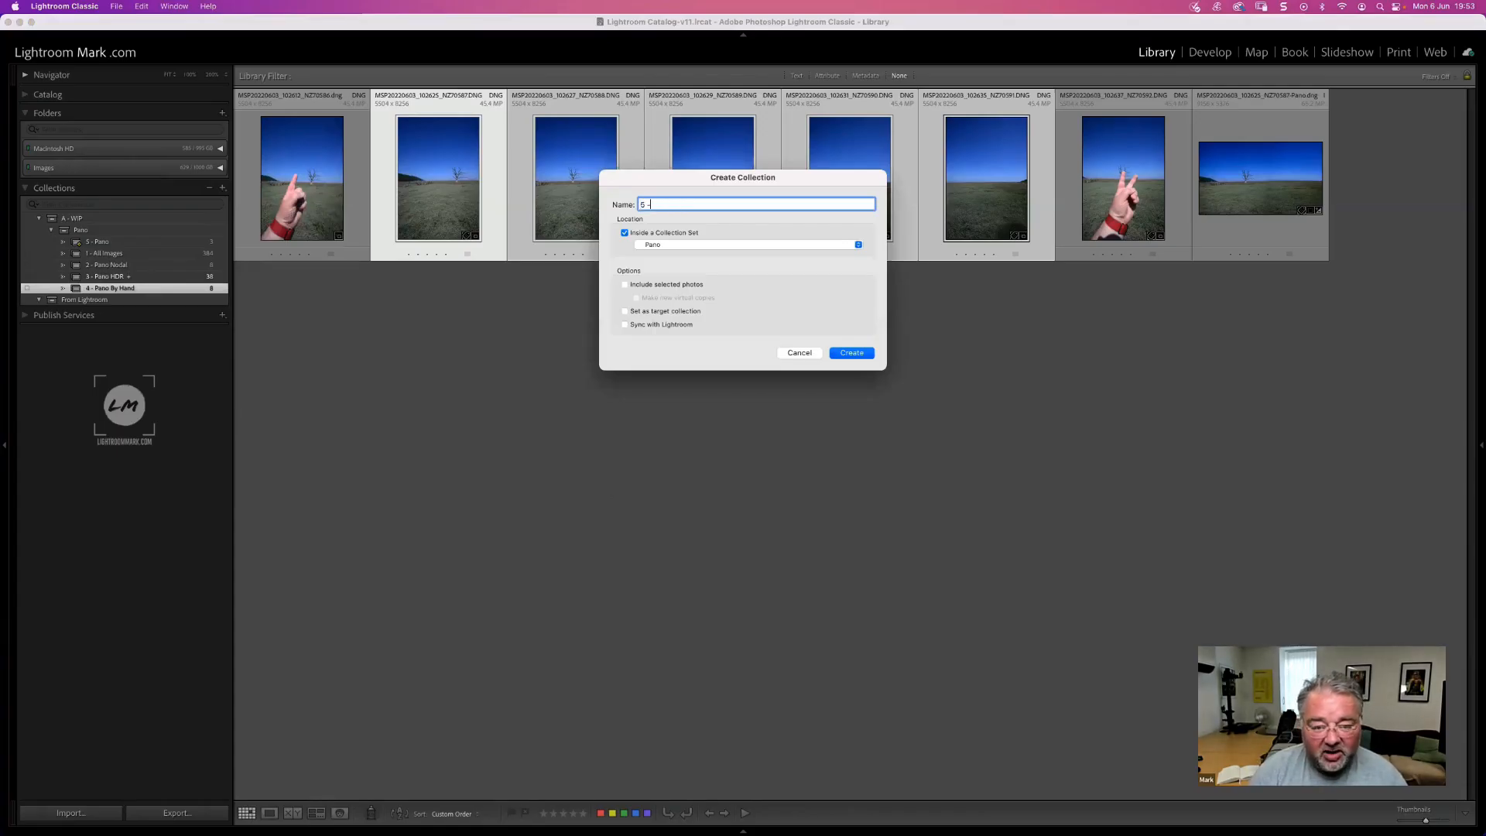
pyautogui.write(' - Pano B')
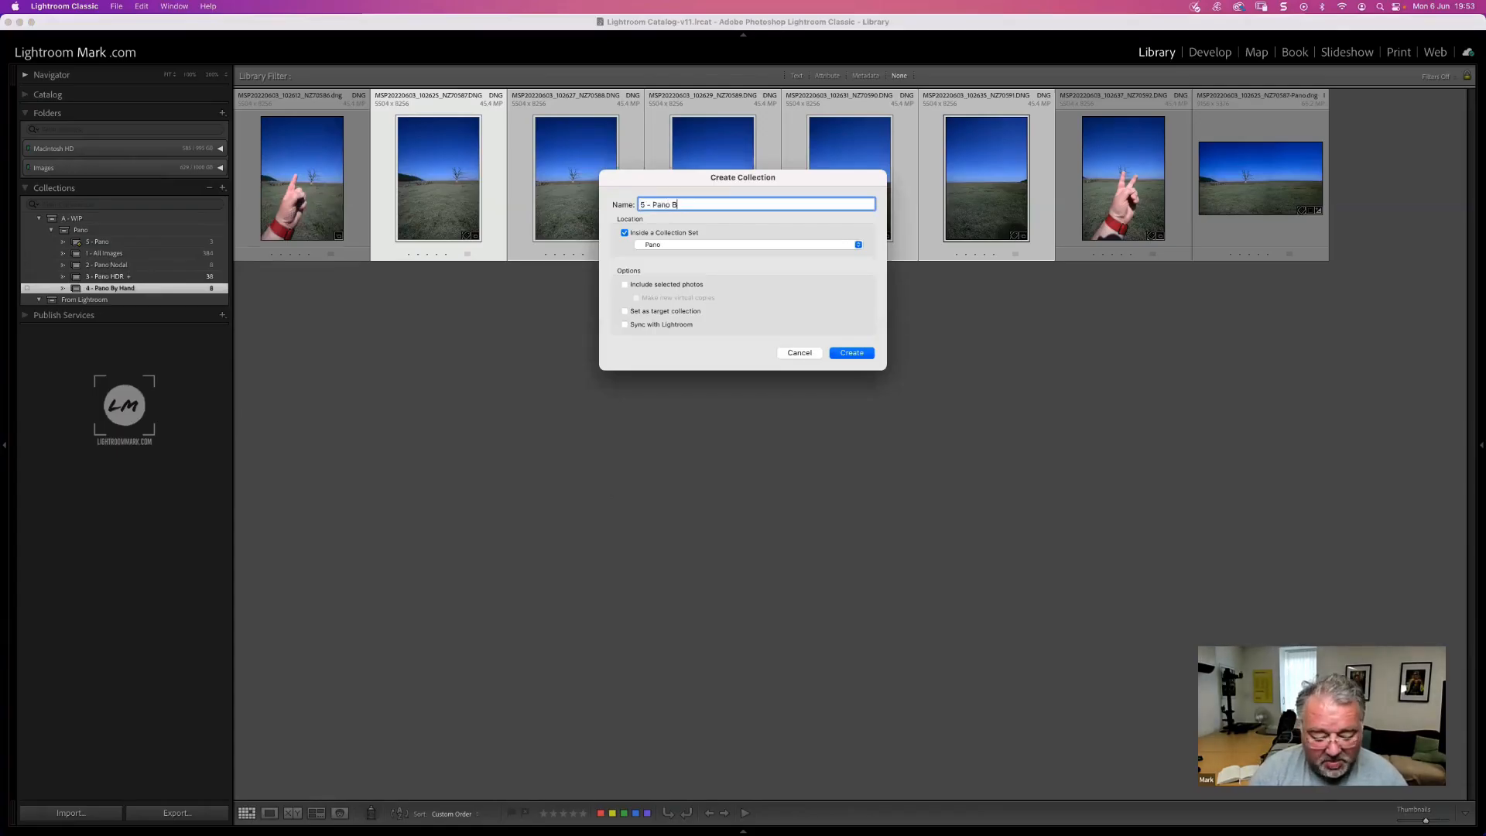
pyautogui.write('y ')
pyautogui.write('Hand')
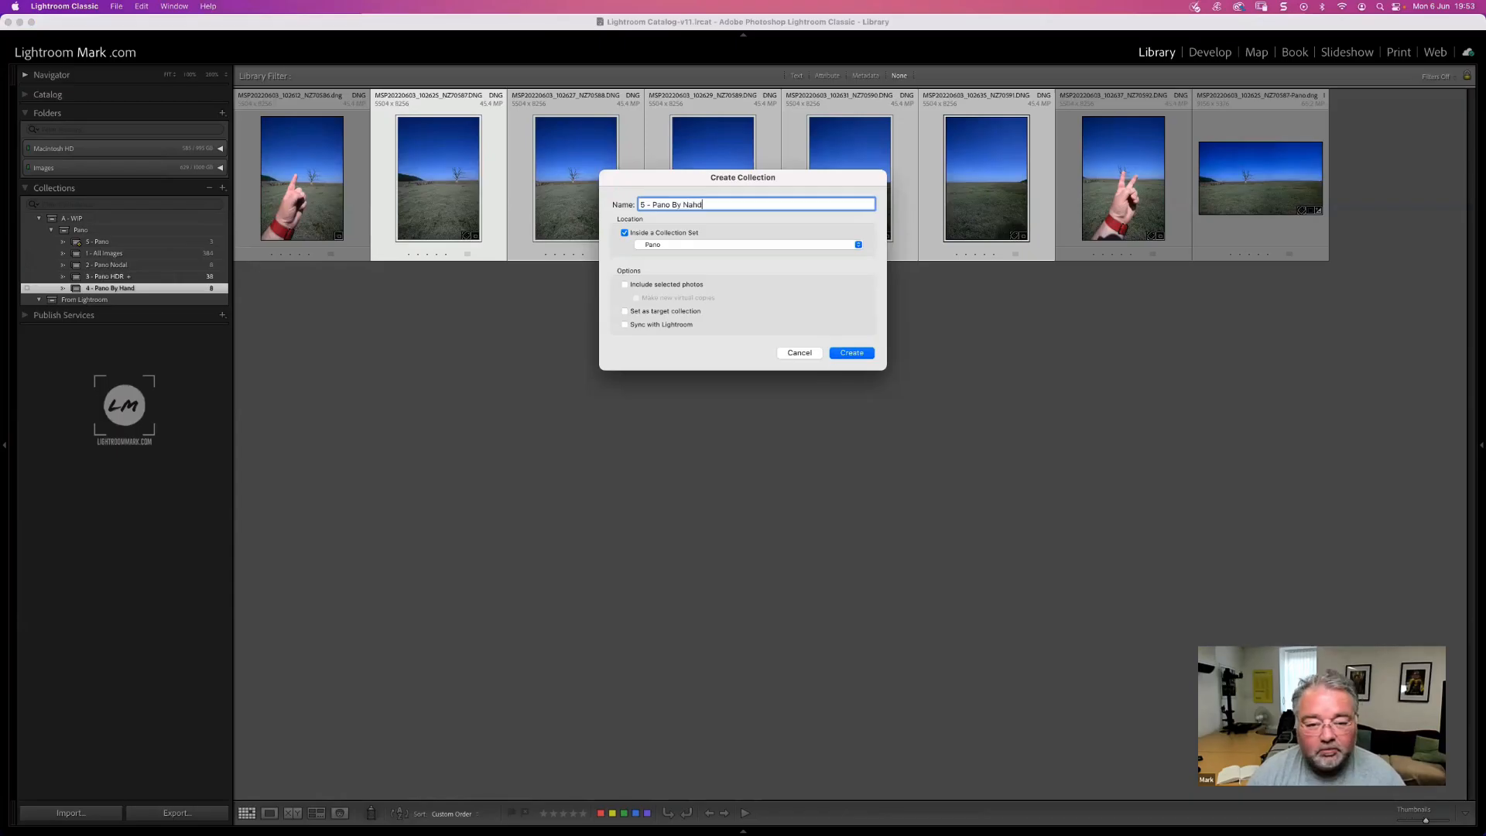
pyautogui.press('BackSpace')
pyautogui.press('BackSpace')
pyautogui.press('BackSpace')
pyautogui.press('BackSpace')
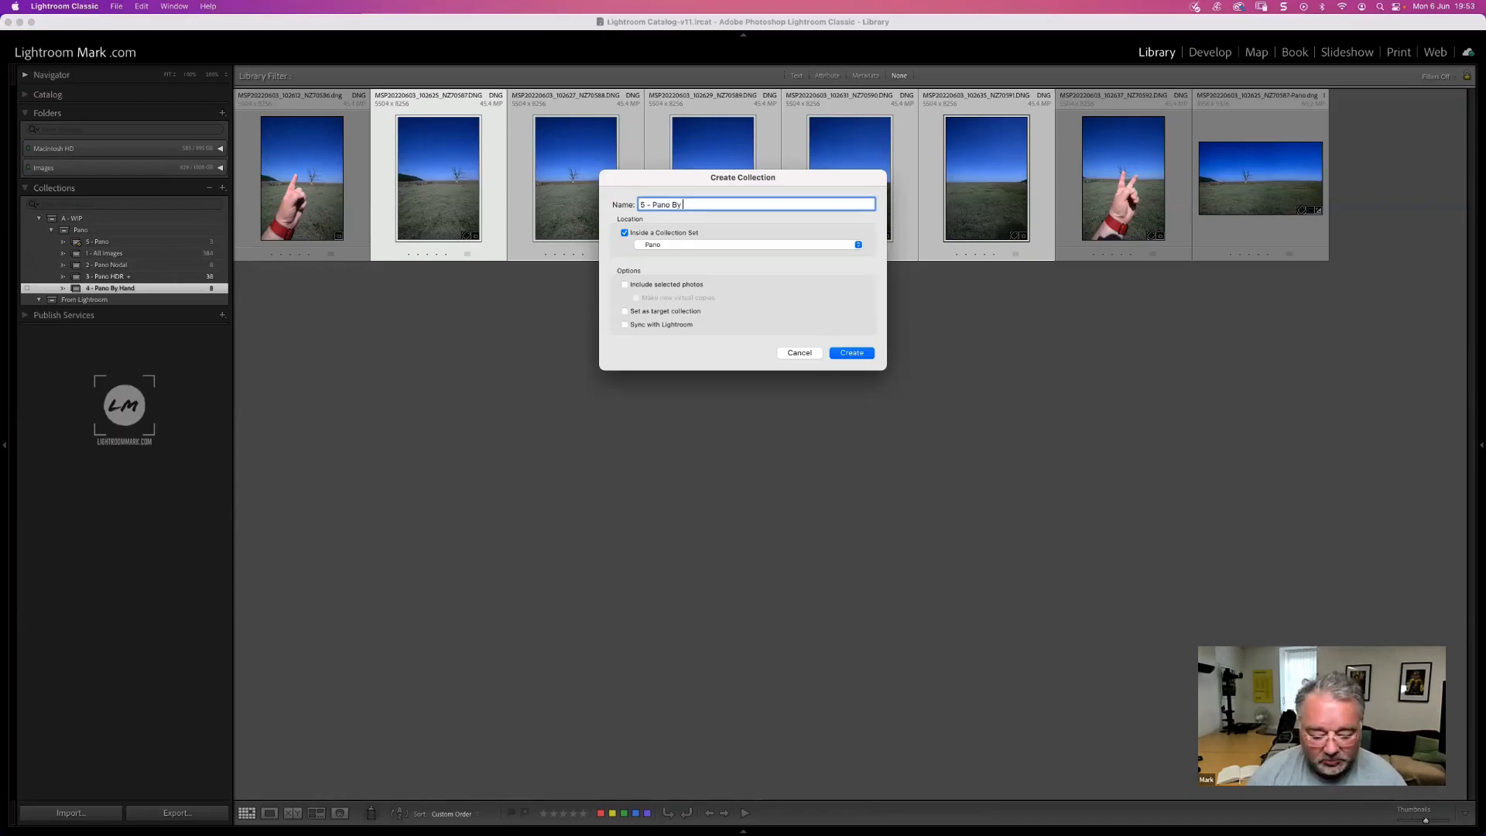
pyautogui.write('Hand')
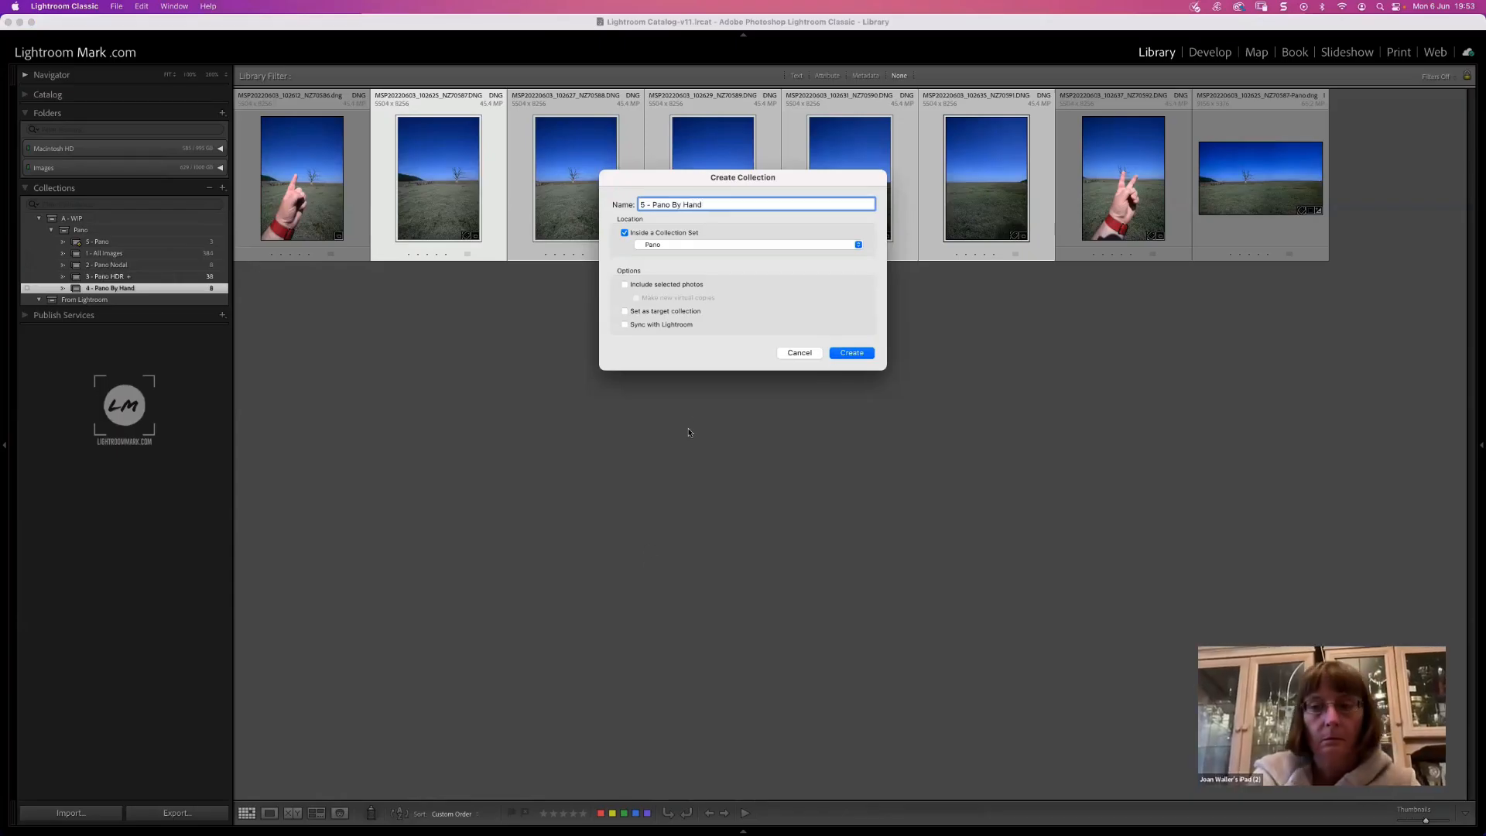
# - Include the selected photos as new virtual copies and create the collection
pyautogui.click(666, 283)
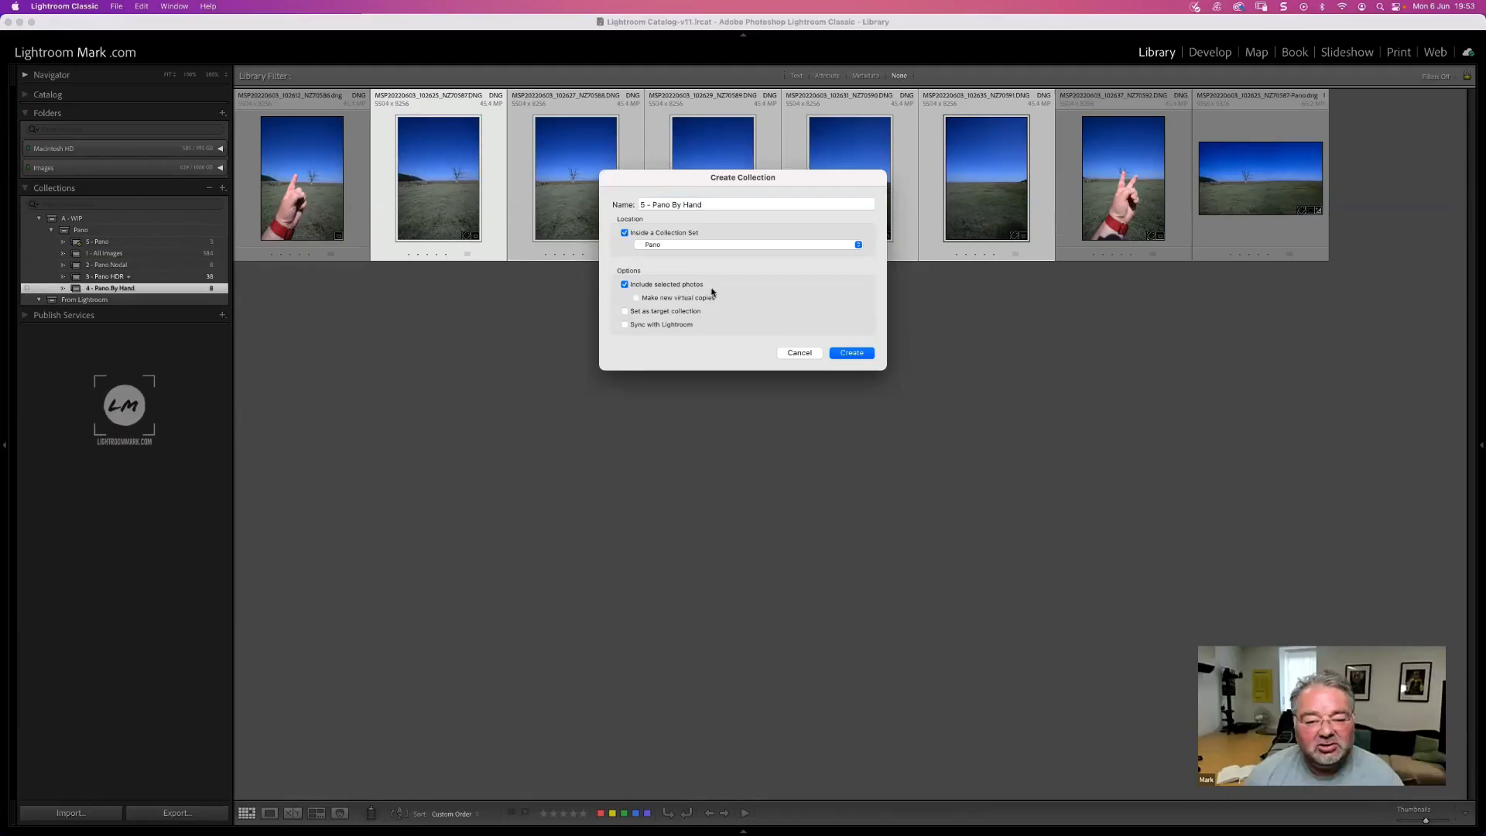
pyautogui.click(637, 298)
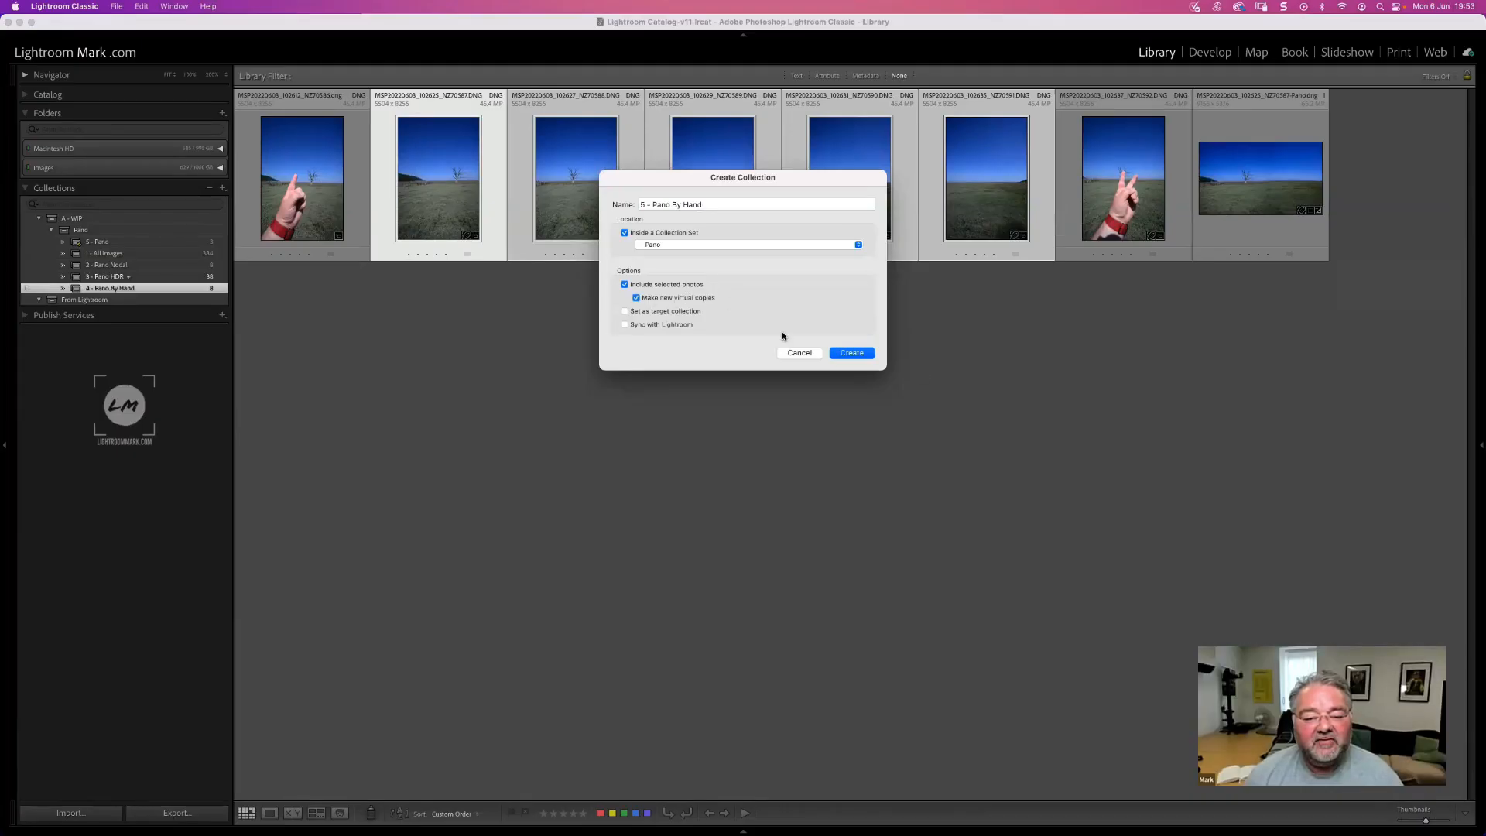
pyautogui.click(851, 353)
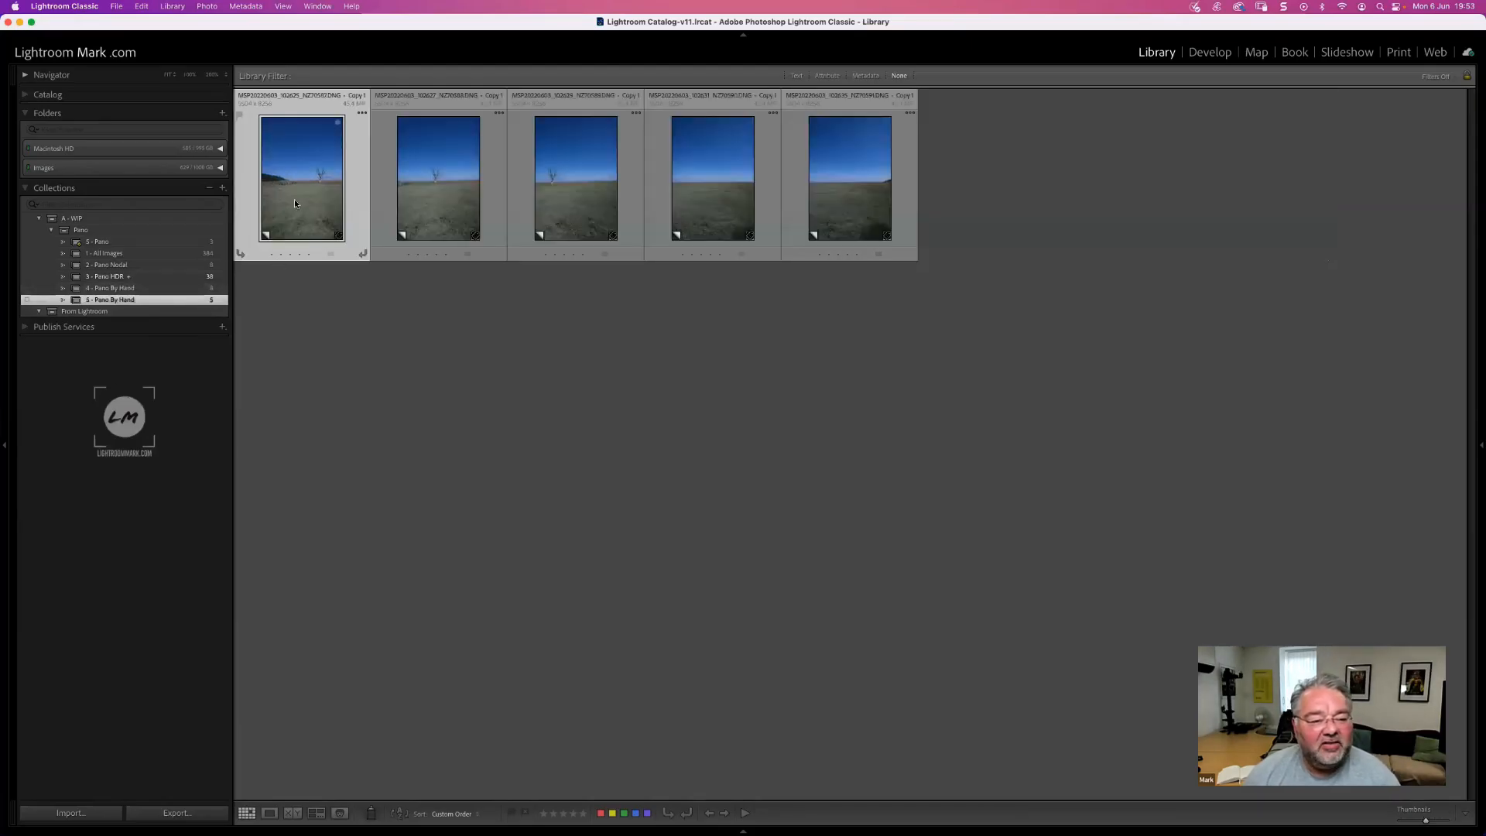
# - Compare the virtual copies in 5 - Pano By Hand with the five original frames in 4 - Pano By Hand
pyautogui.click(847, 200)
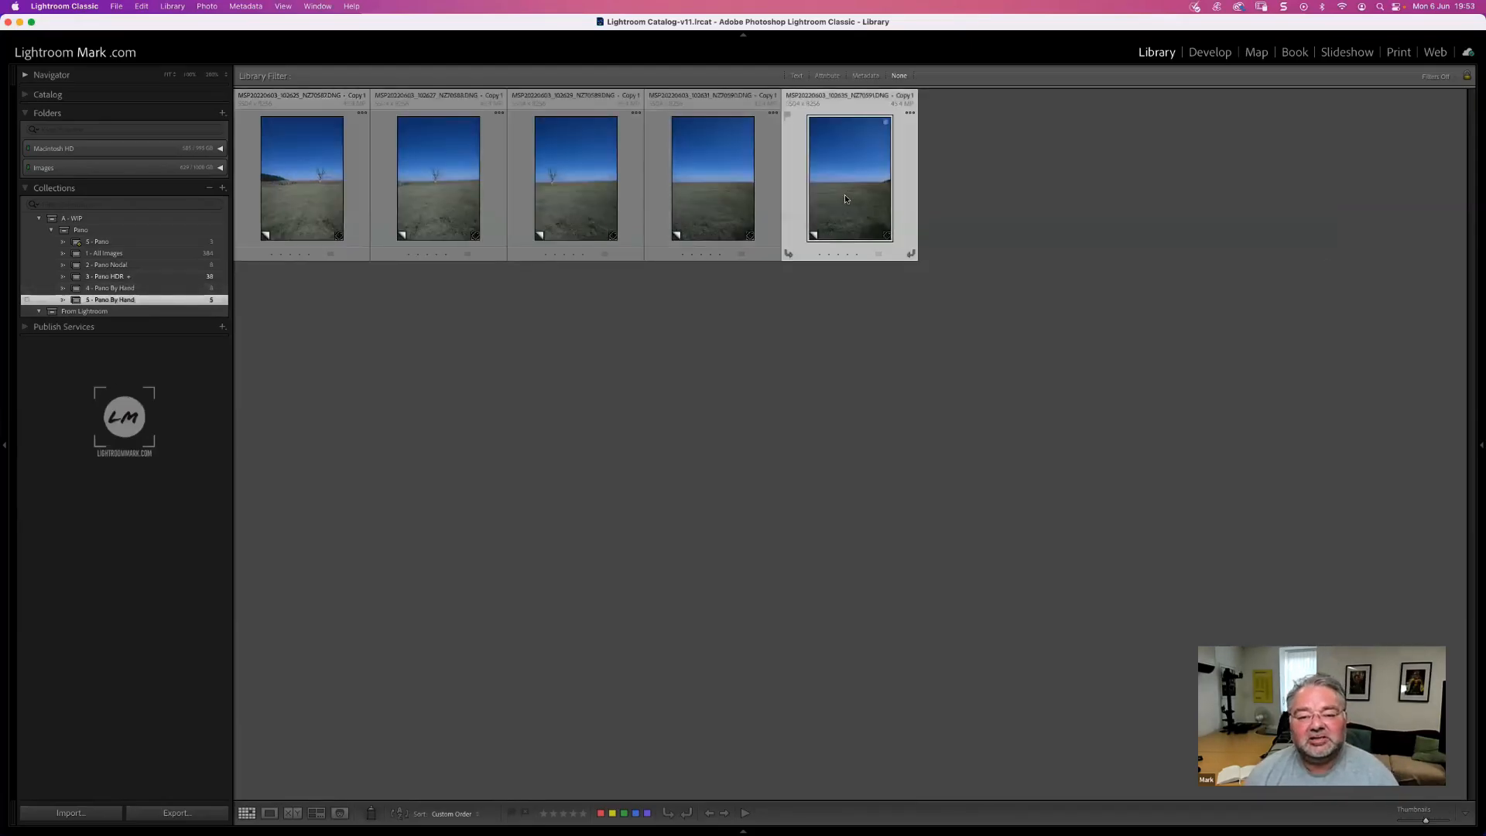
pyautogui.click(300, 193)
pyautogui.click(195, 289)
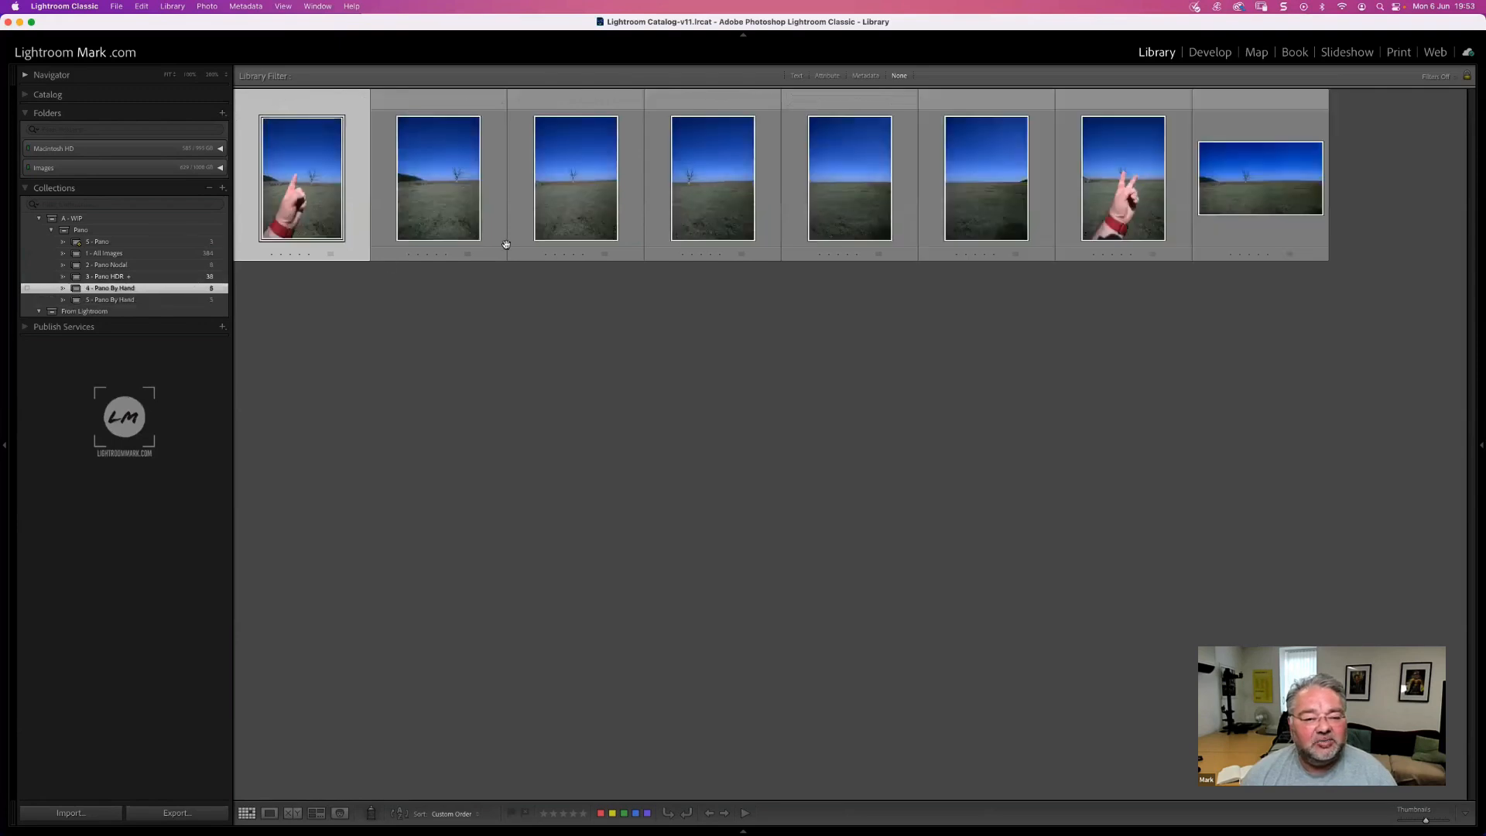
pyautogui.click(438, 185)
pyautogui.keyDown('shift'); pyautogui.click(966, 221); pyautogui.keyUp('shift')
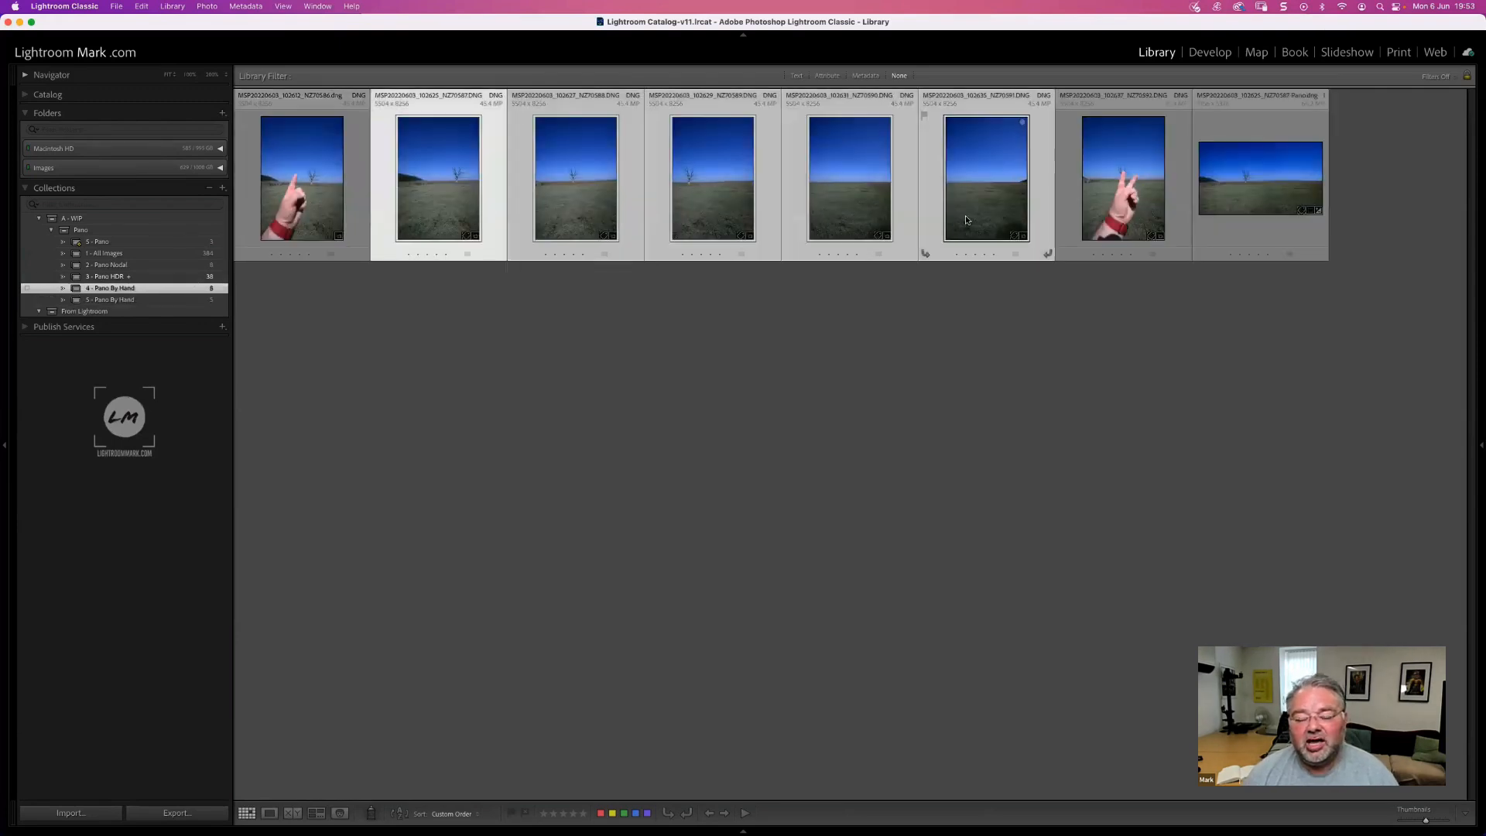
# - Select all five virtual copies in 5 - Pano By Hand and open them in the Panorama photo merge
pyautogui.click(178, 301)
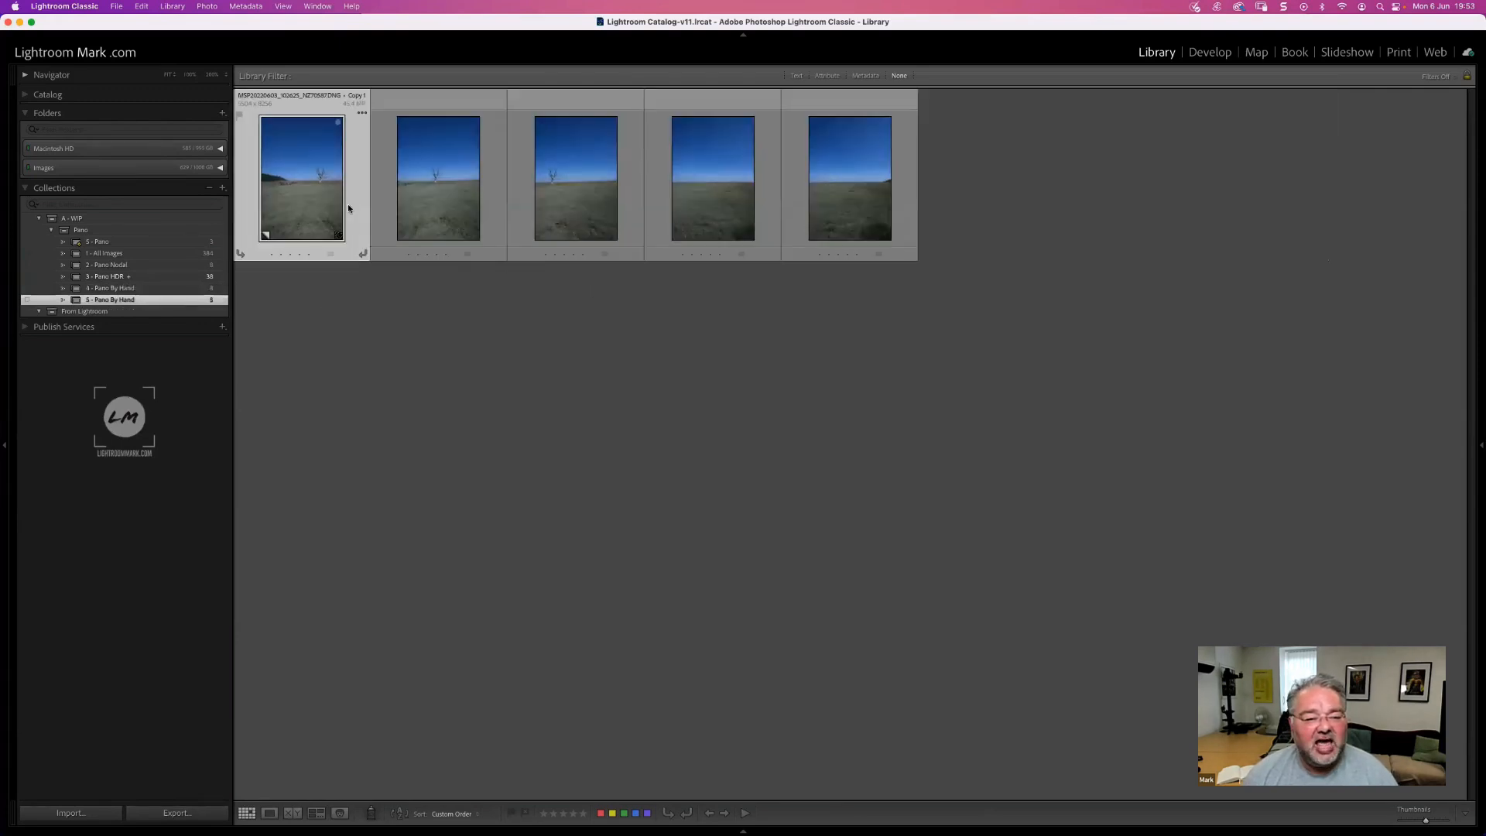
pyautogui.keyDown('shift'); pyautogui.click(858, 207); pyautogui.keyUp('shift')
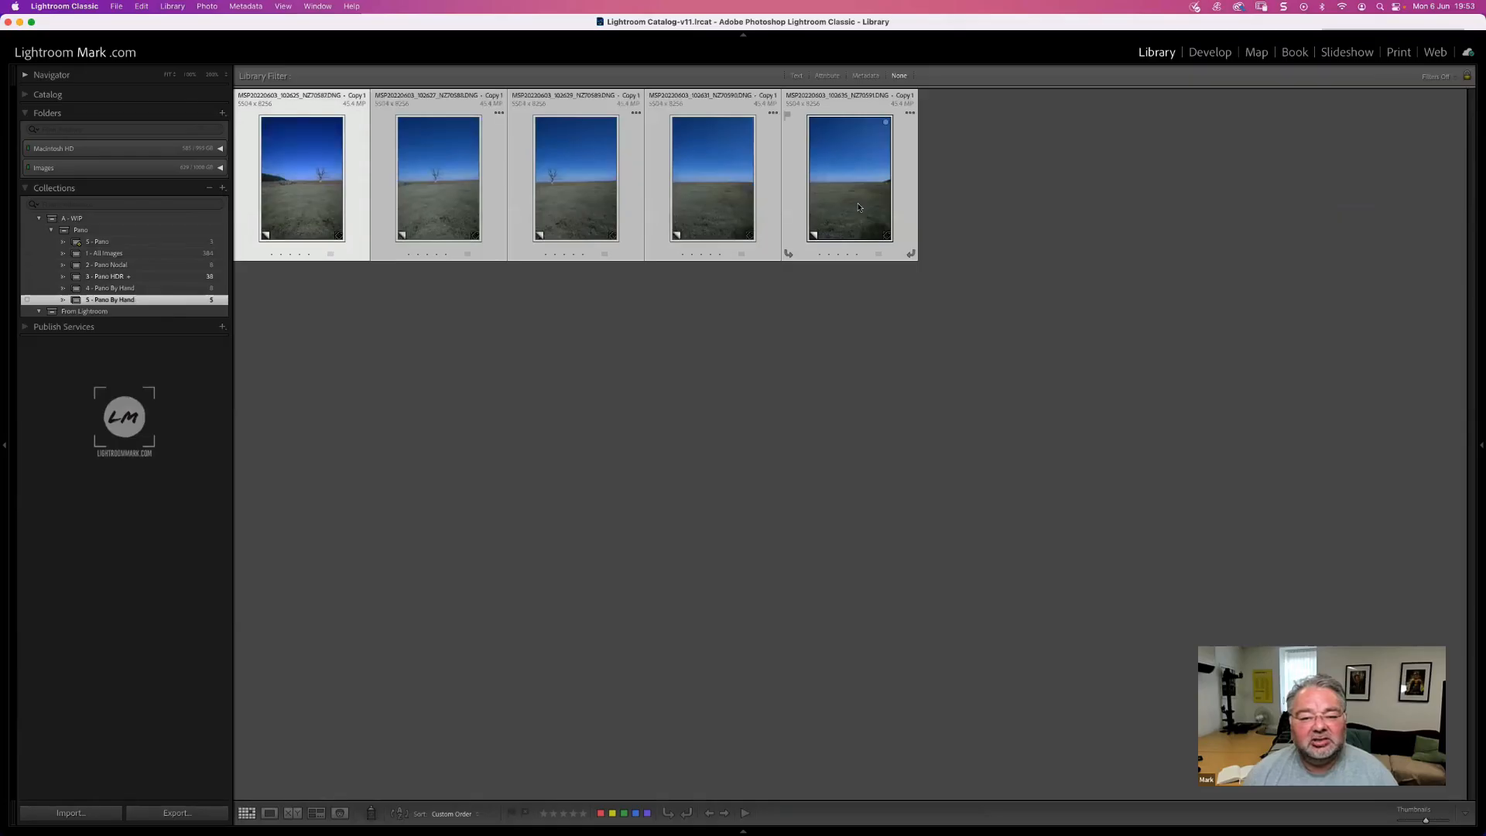
pyautogui.rightClick(858, 207)
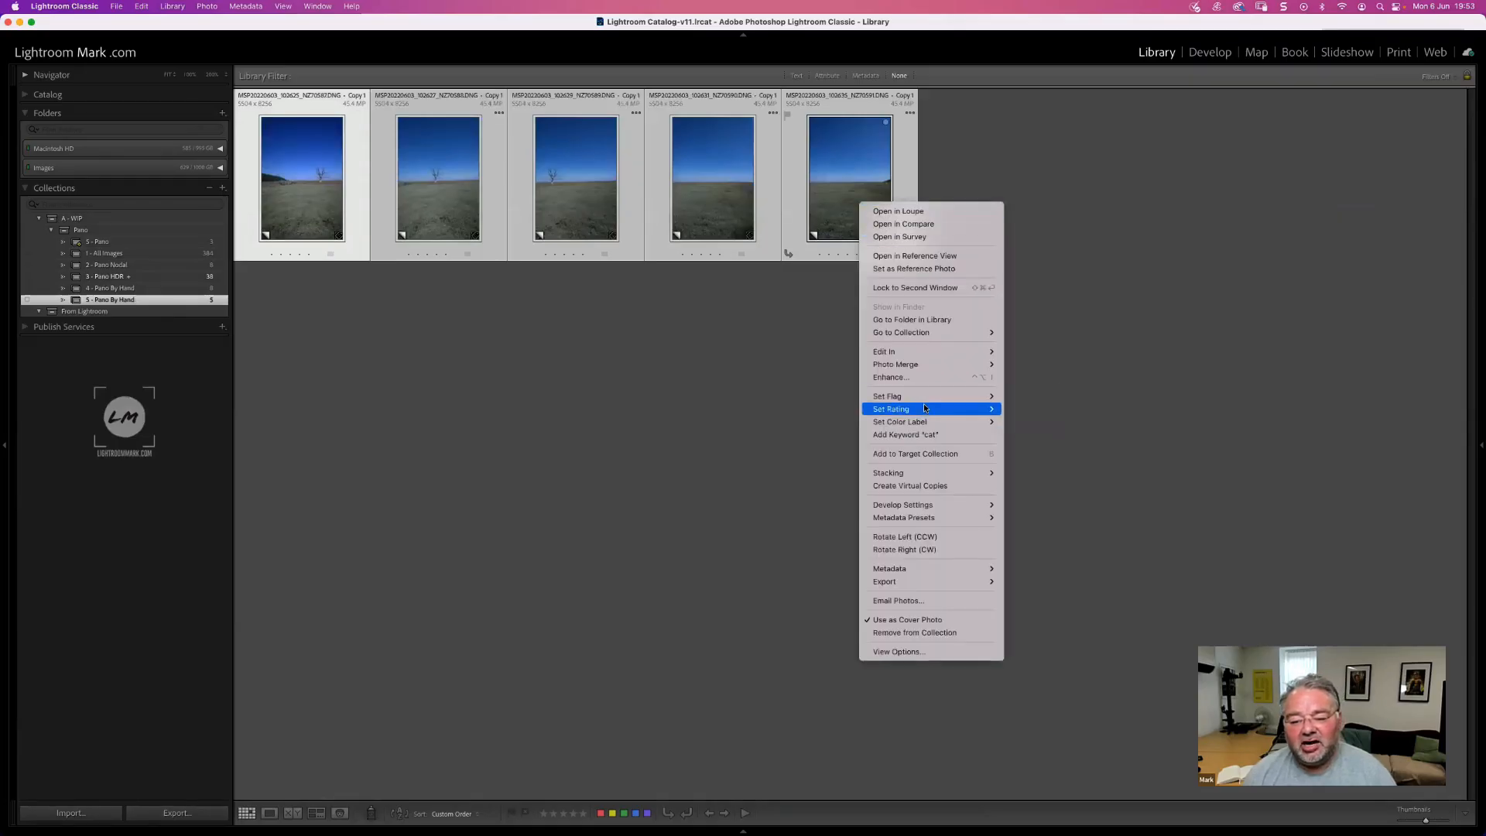
pyautogui.moveTo(920, 476)
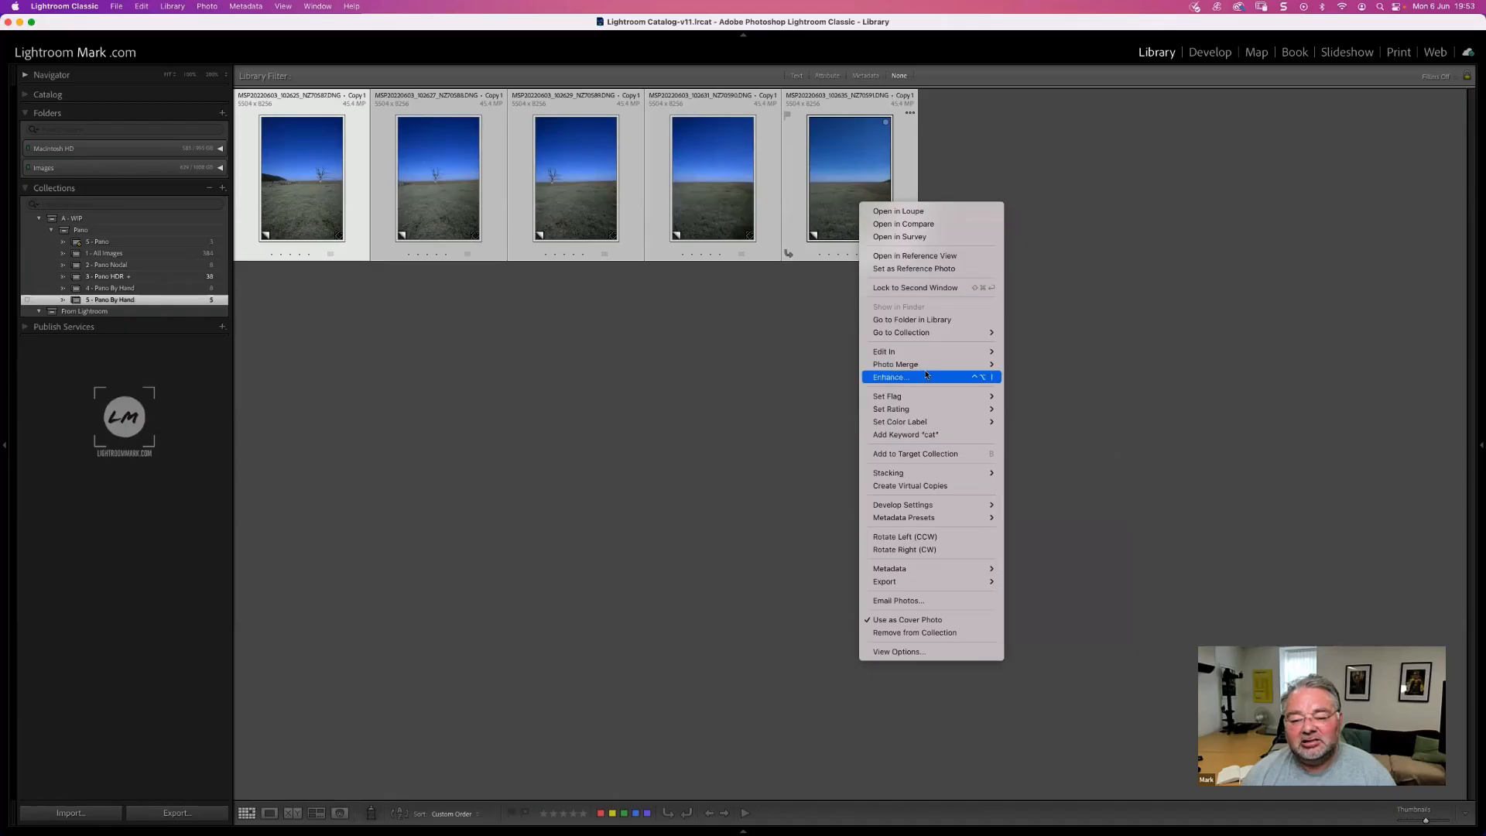
pyautogui.moveTo(960, 363)
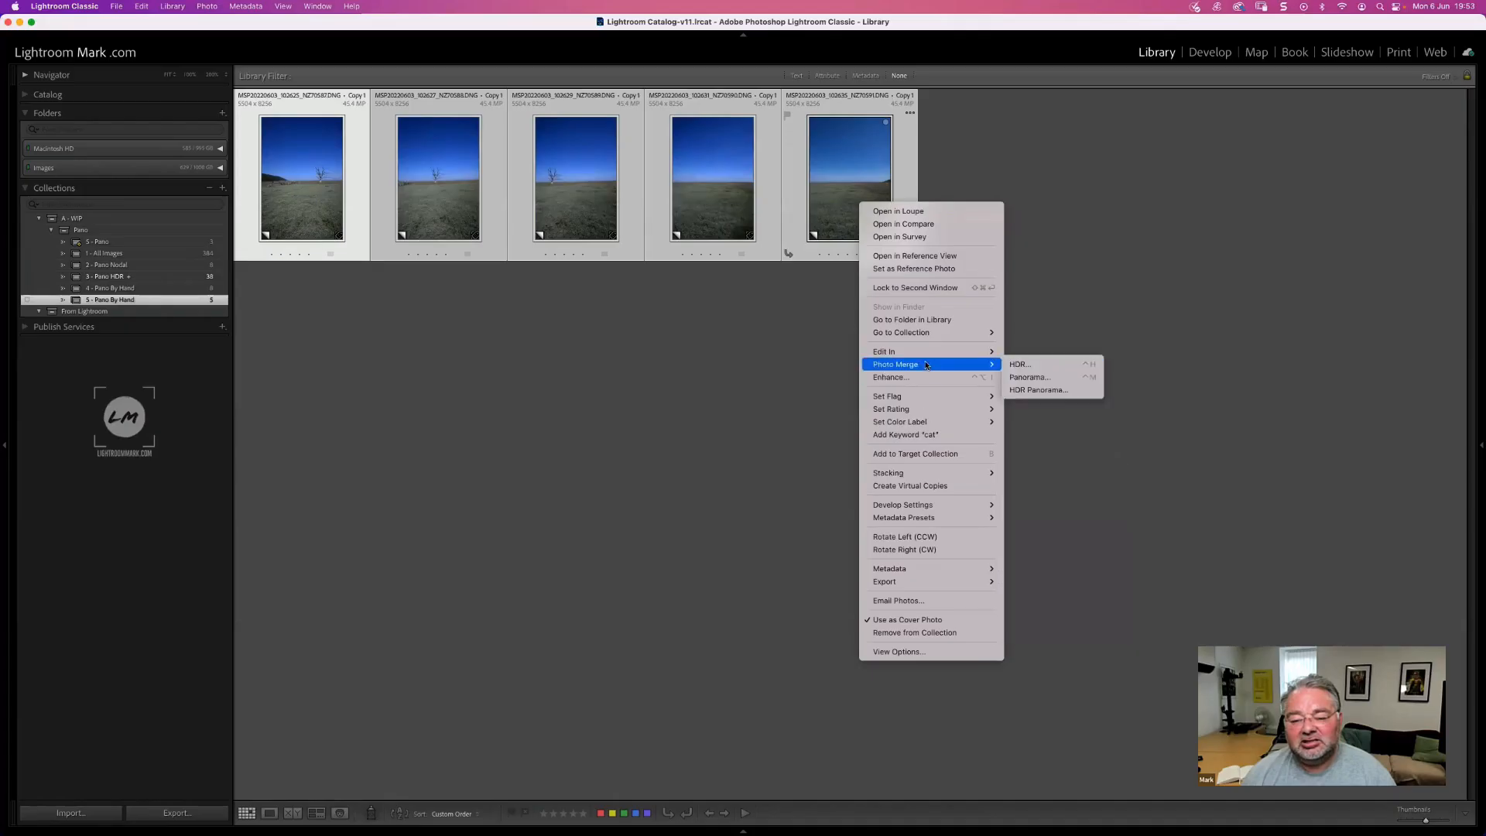
pyautogui.click(1035, 377)
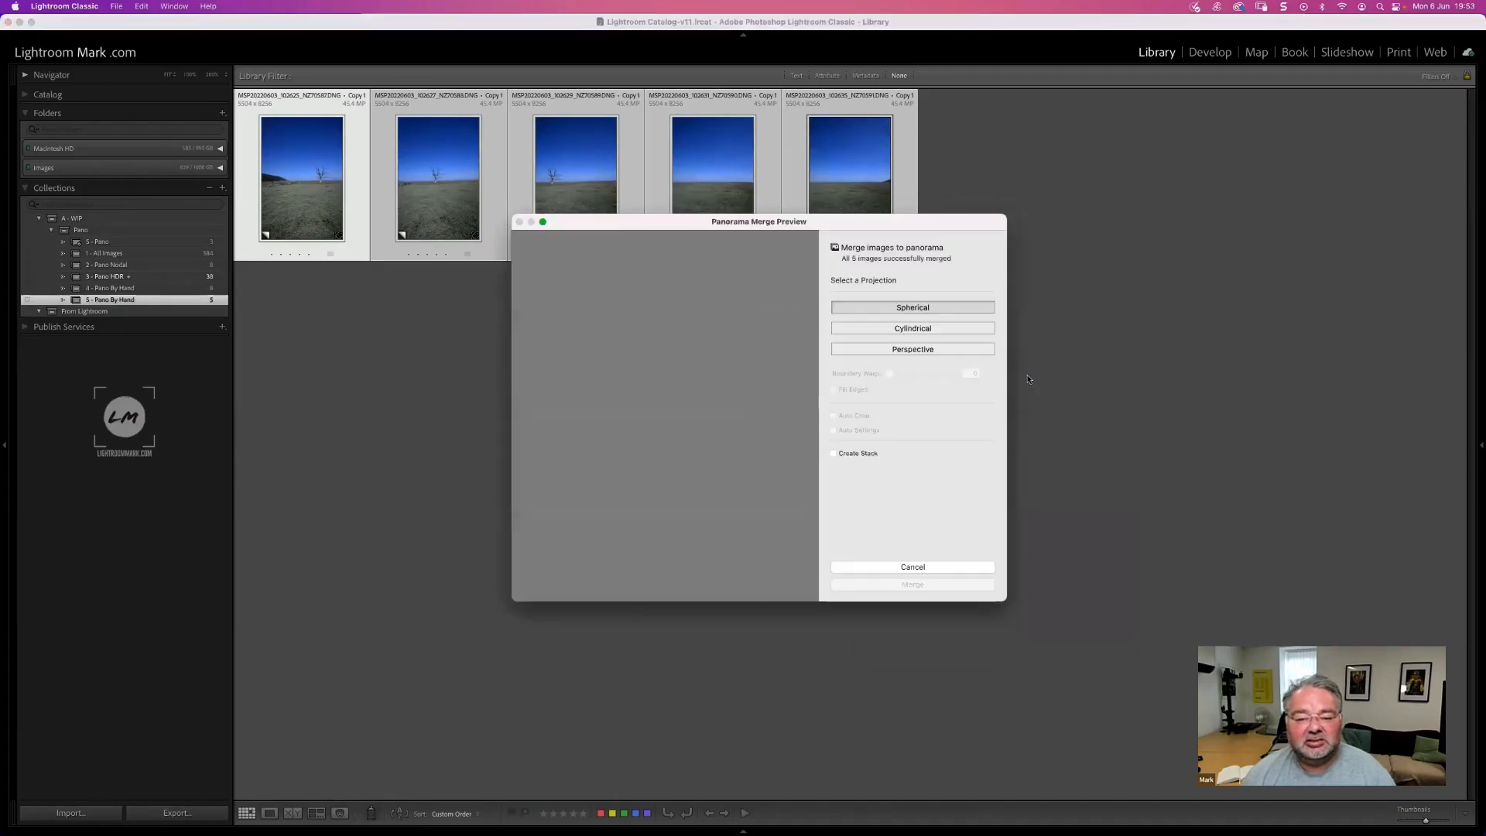
# - Merge the spherical panorama with Auto Crop on, Fill Edges off and Boundary Warp at 39, and select the merged image
pyautogui.click(853, 391)
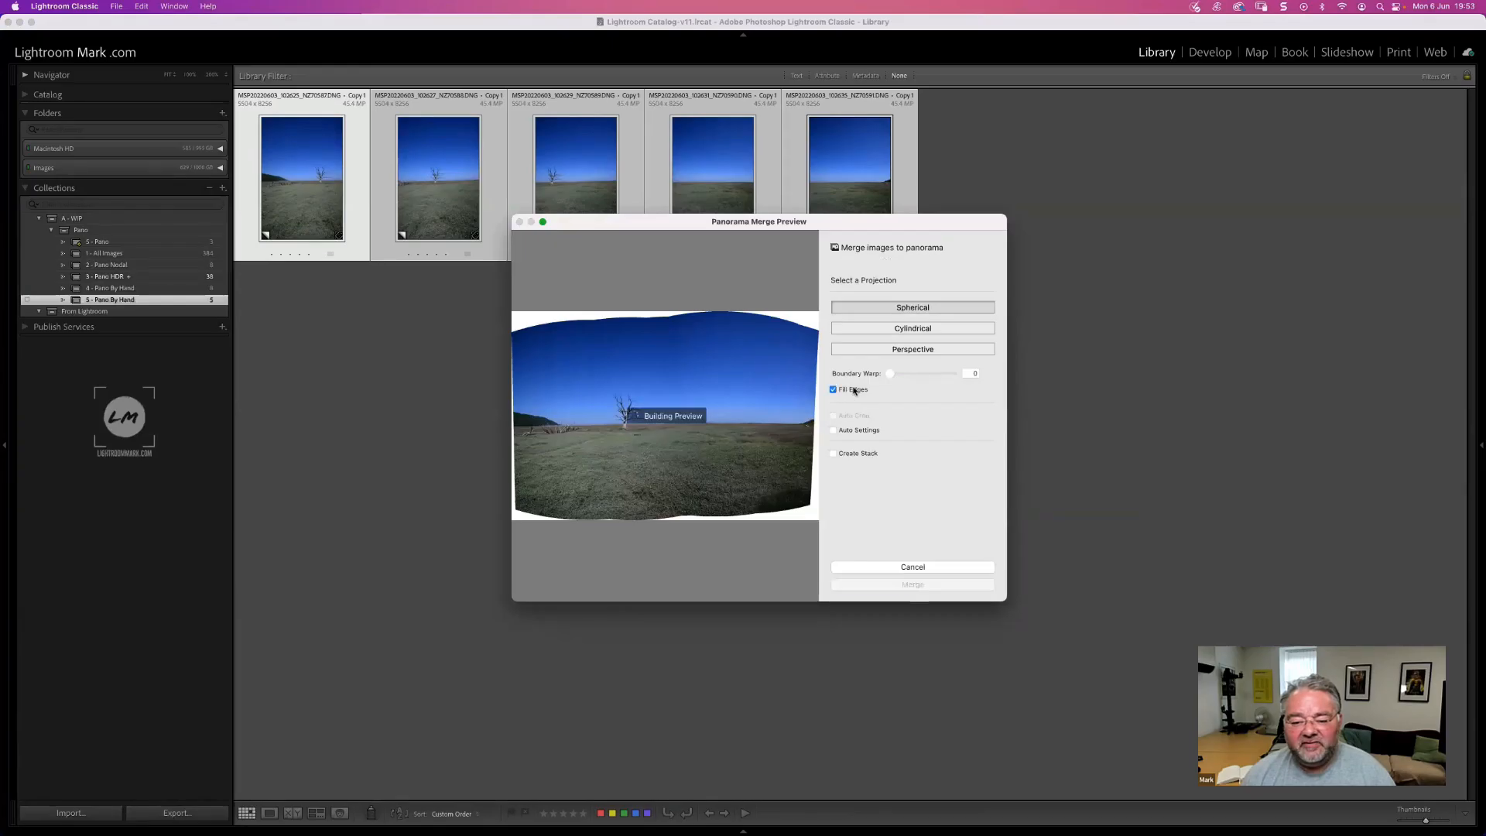
pyautogui.click(858, 391)
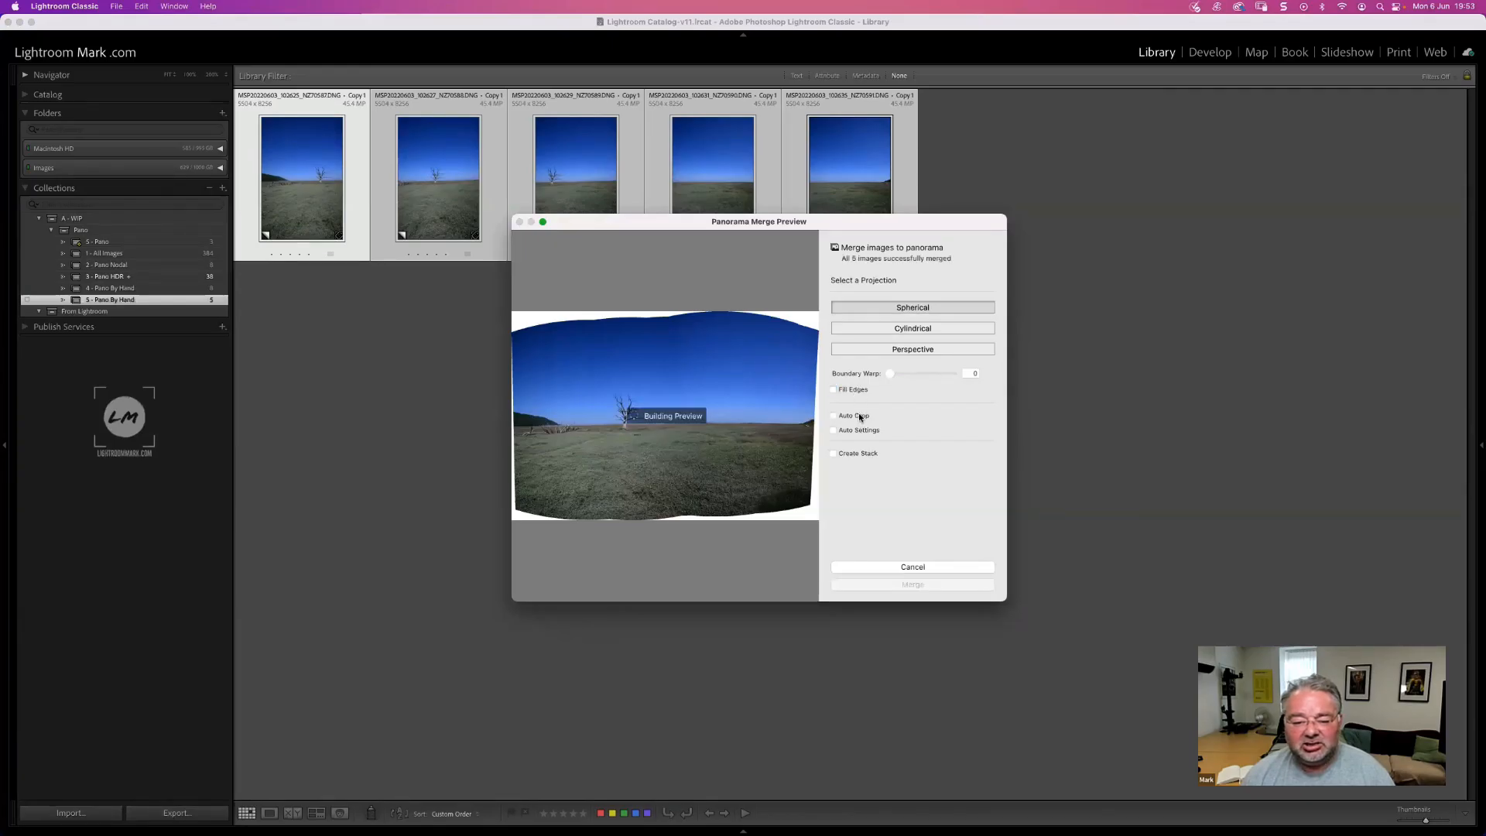
pyautogui.click(843, 416)
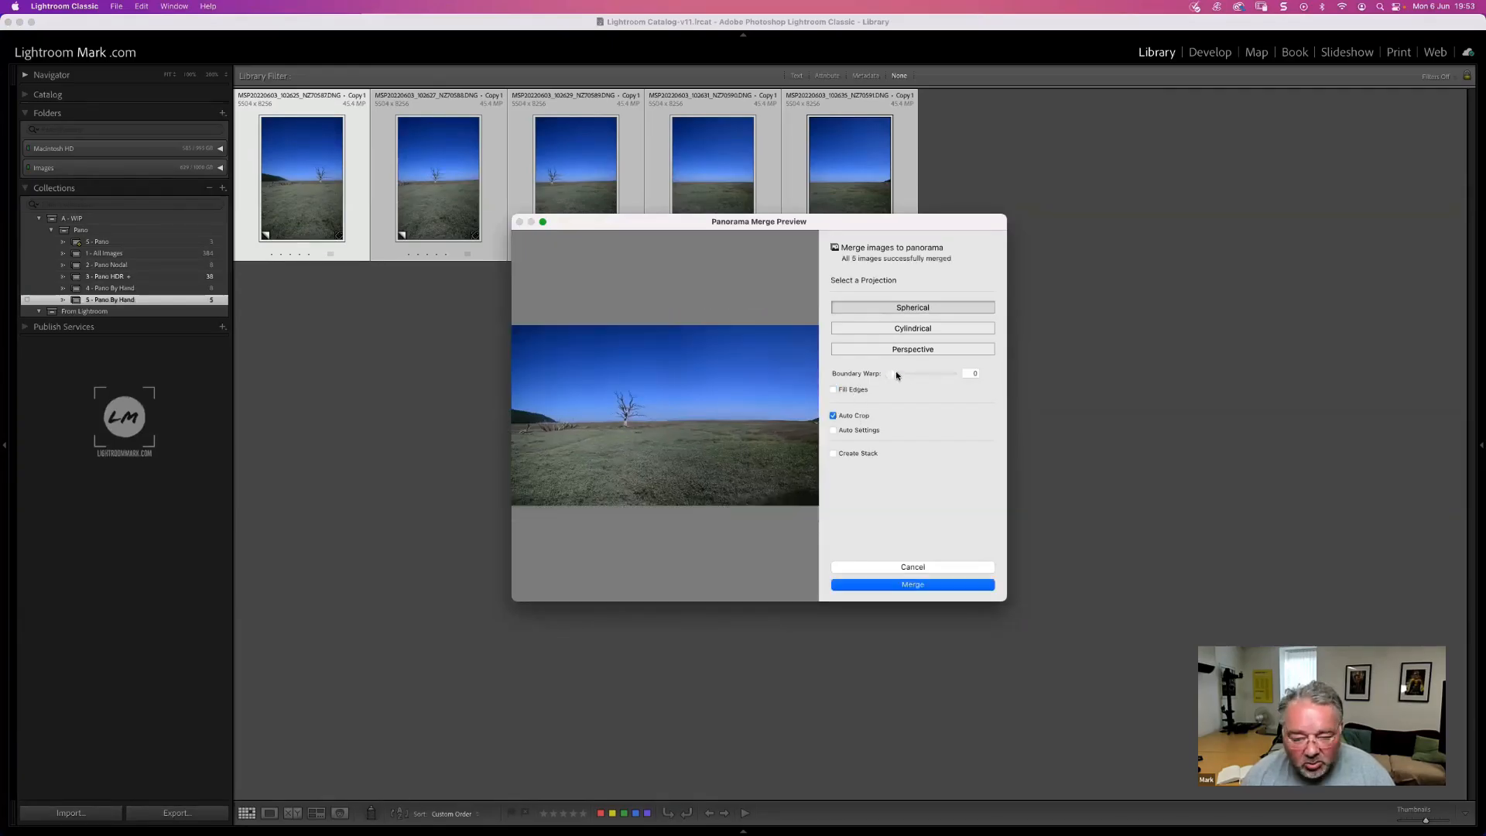
pyautogui.moveTo(896, 374)
pyautogui.mouseDown()
pyautogui.moveTo(930, 376)
pyautogui.moveTo(918, 377)
pyautogui.mouseUp()
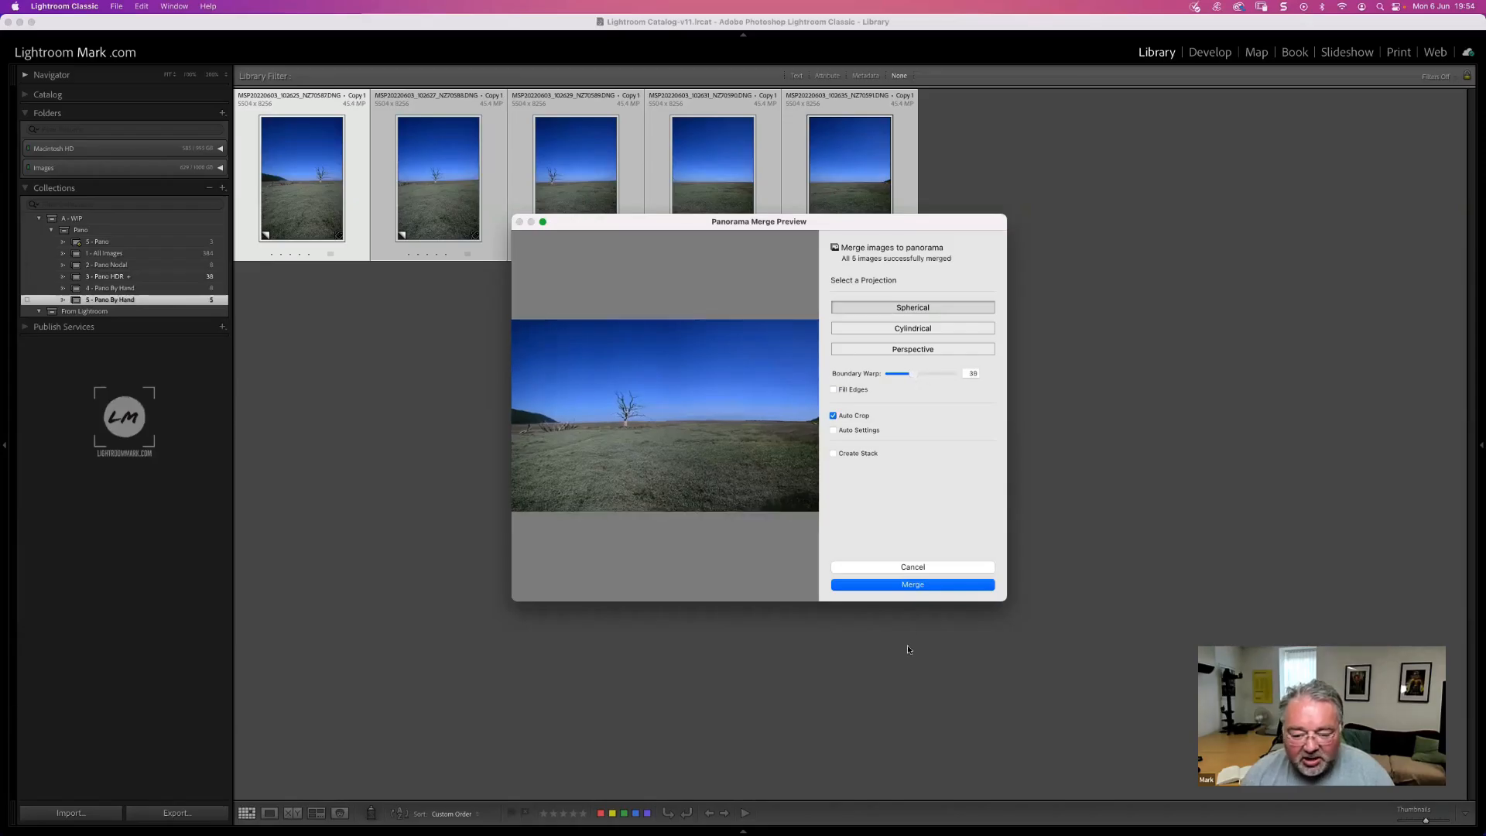
pyautogui.click(906, 585)
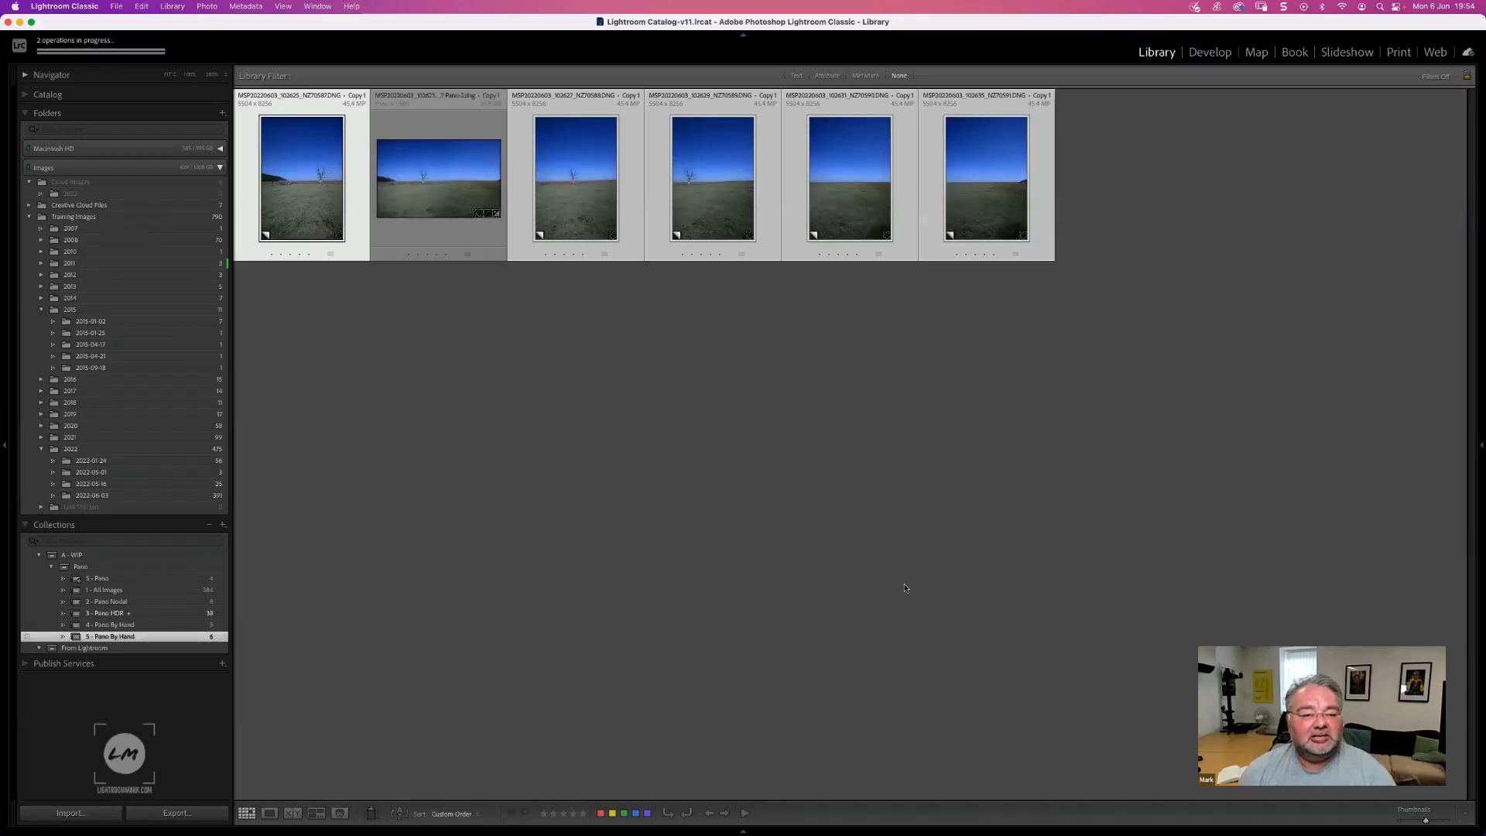
pyautogui.click(481, 160)
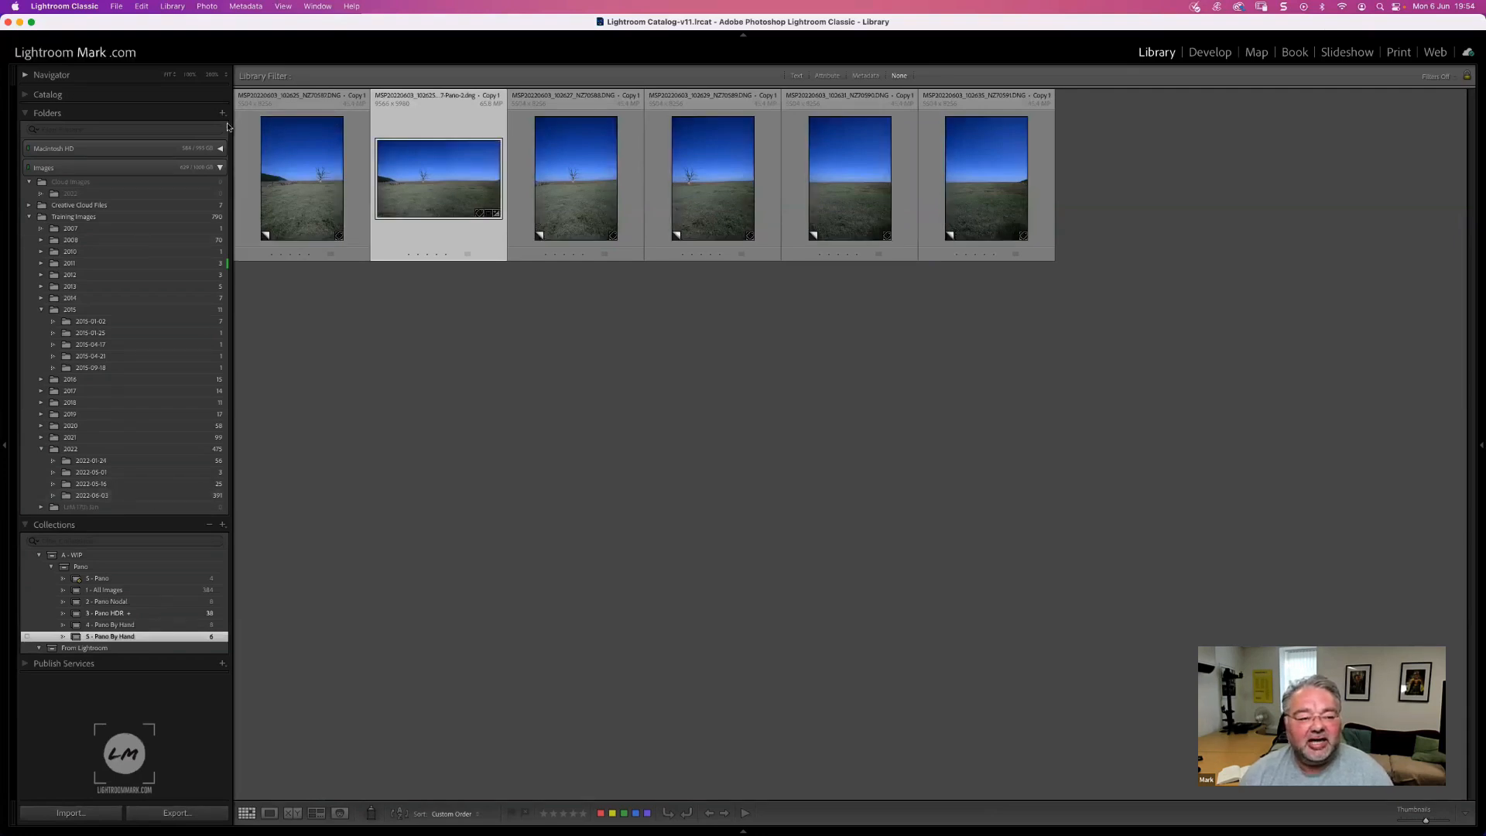
# - Move the merged panorama to the end of the 5 - Pano By Hand collection and convert it to Black & White
pyautogui.click(220, 167)
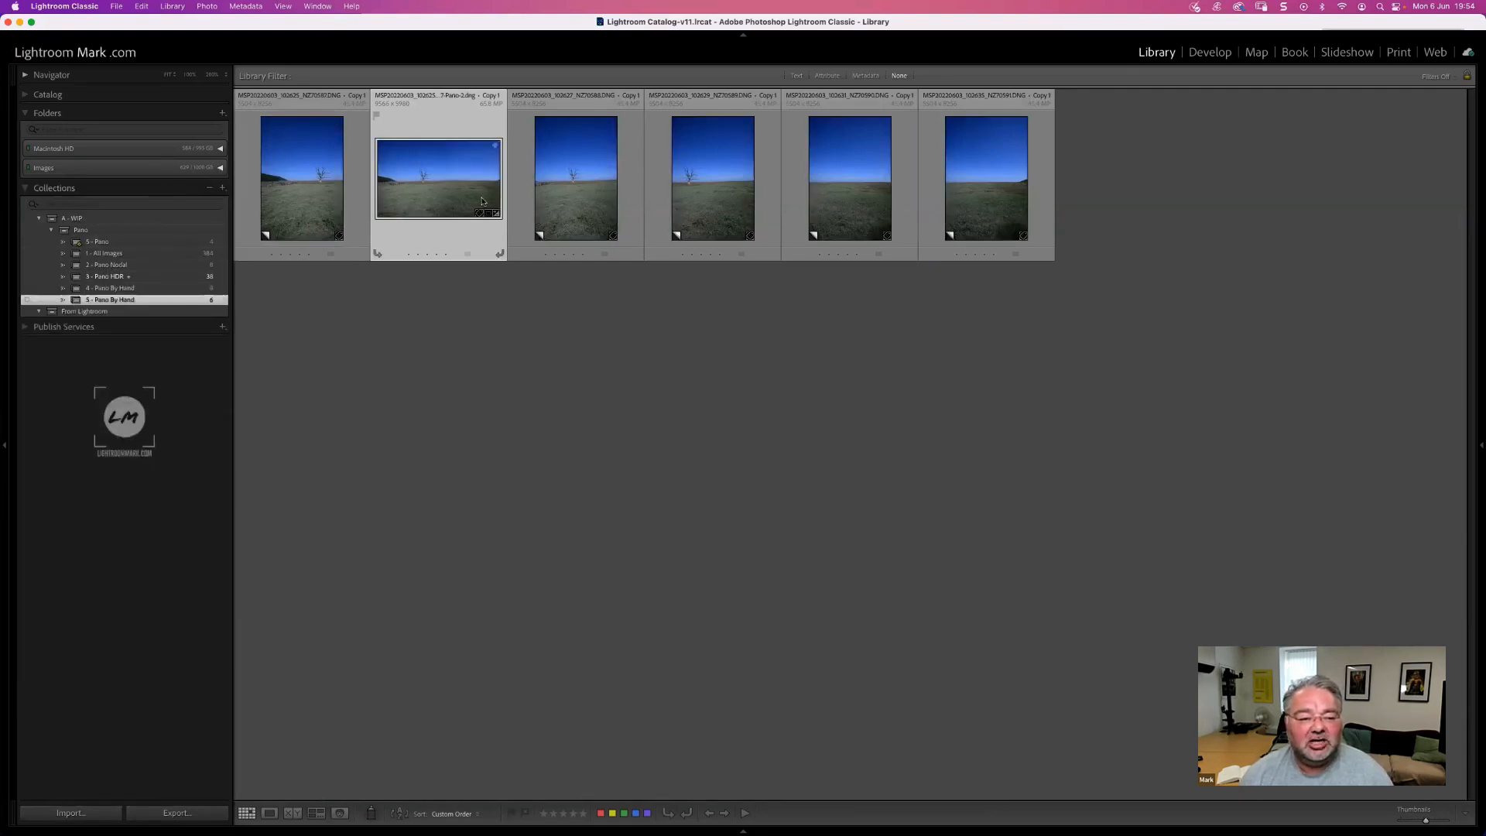
pyautogui.moveTo(438, 184); pyautogui.dragTo(1025, 183)
pyautogui.click(1208, 52)
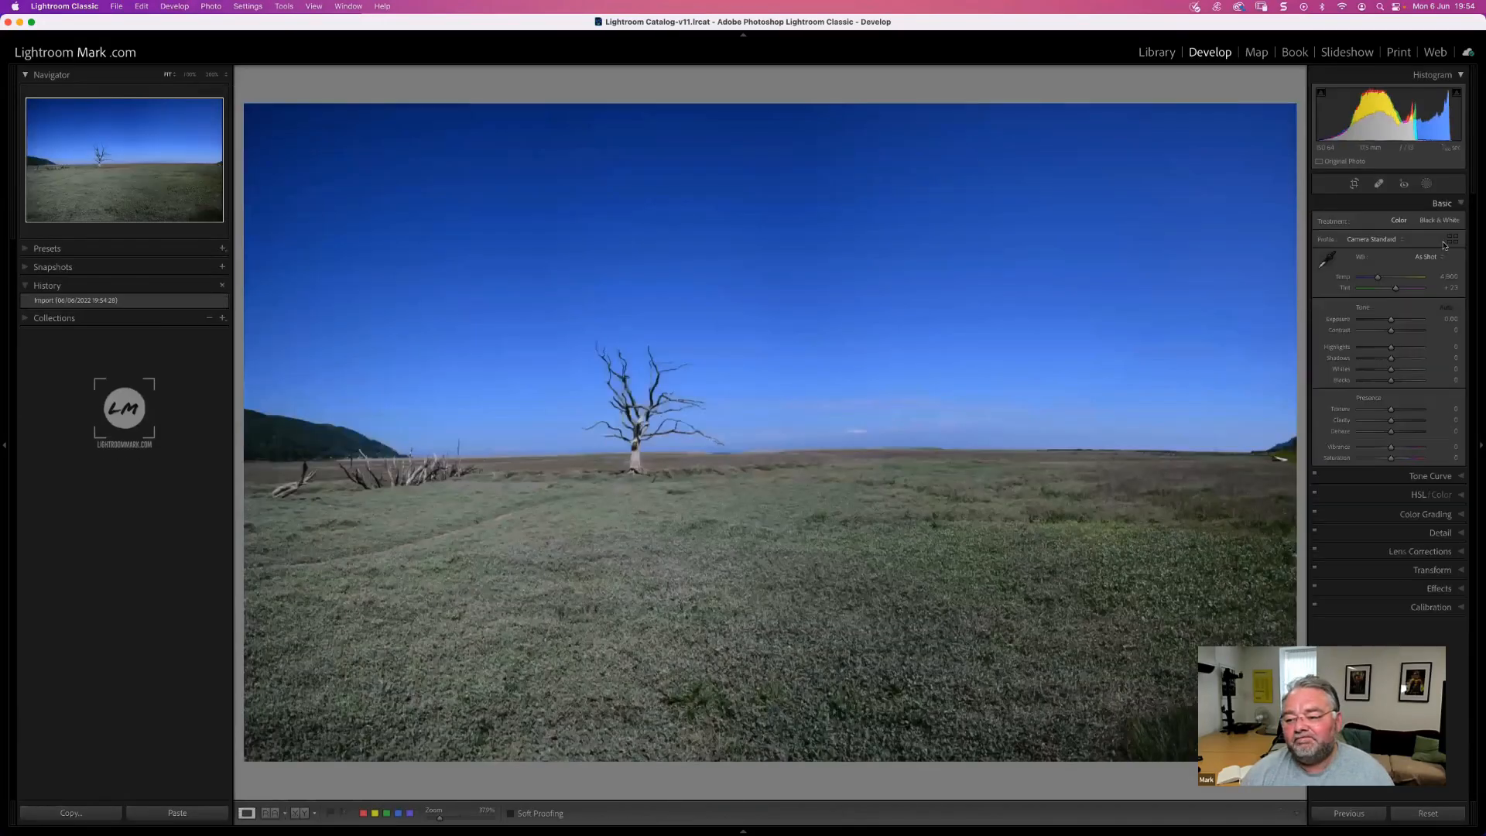
pyautogui.click(1438, 219)
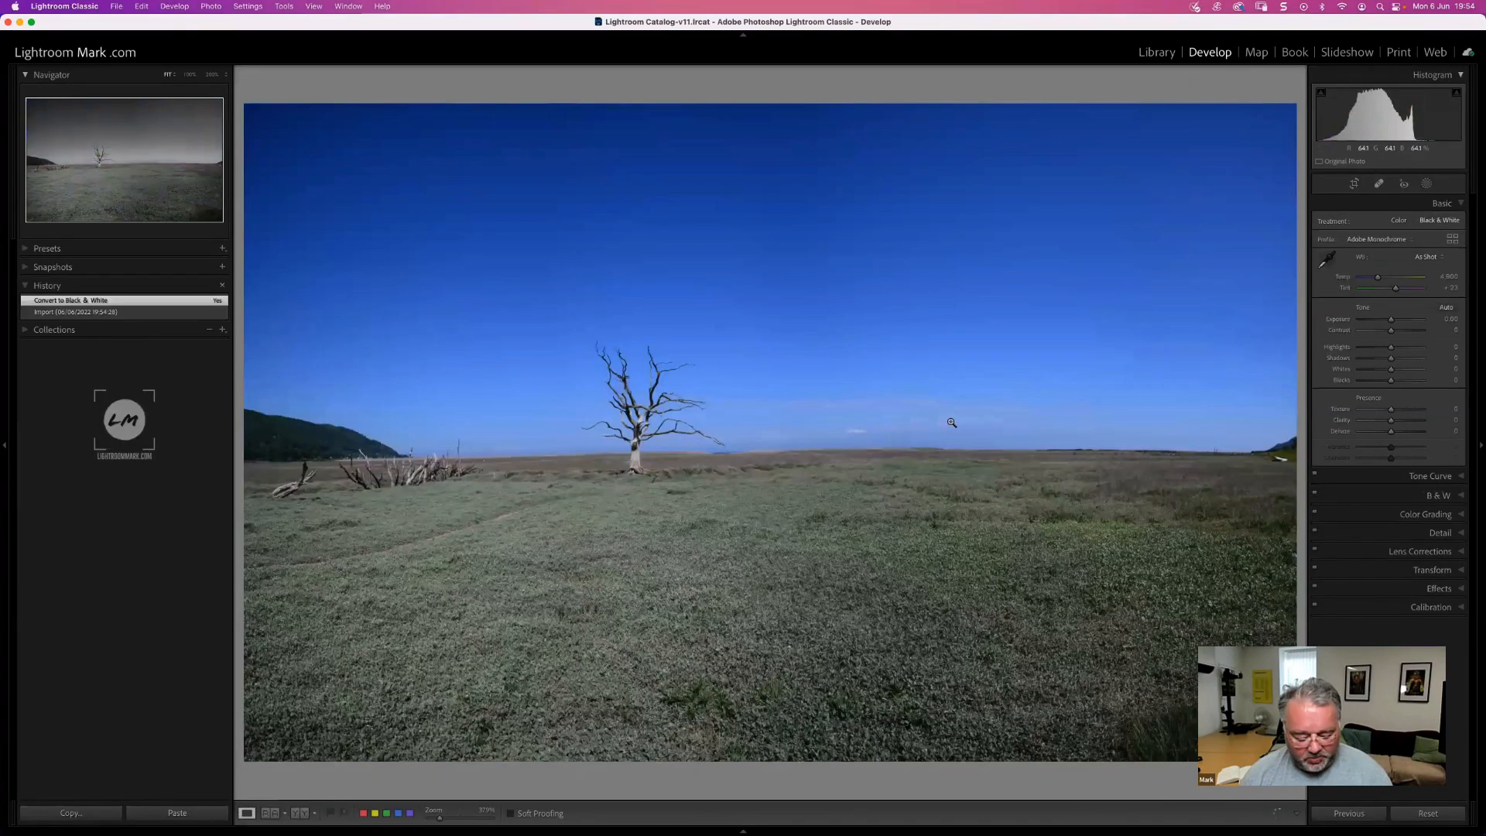
pyautogui.press('g')
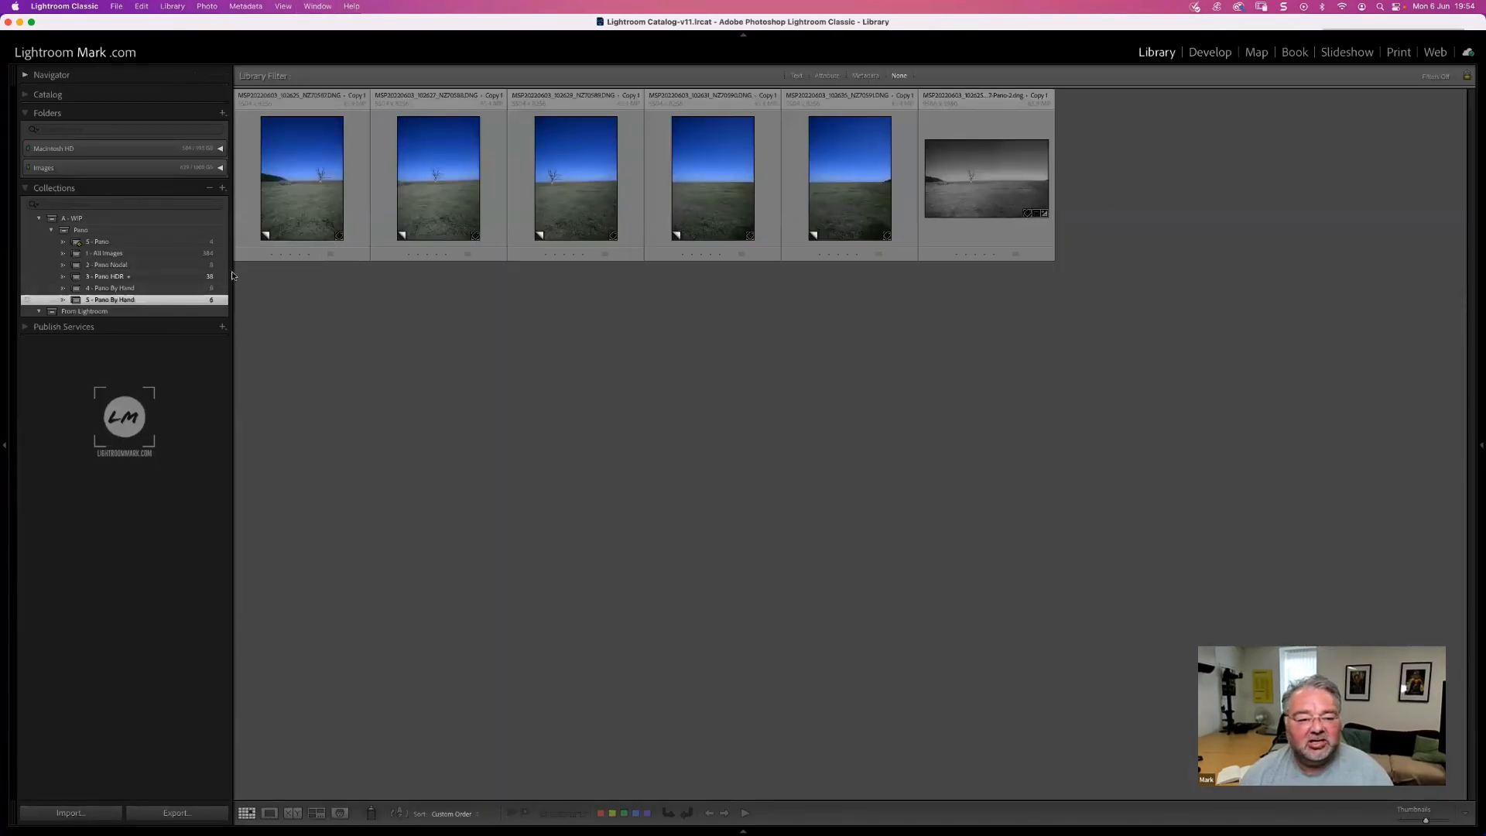
# - Compare the colour panorama in 4 - Pano By Hand with the black-and-white panorama in 5 - Pano By Hand at full view
pyautogui.click(146, 288)
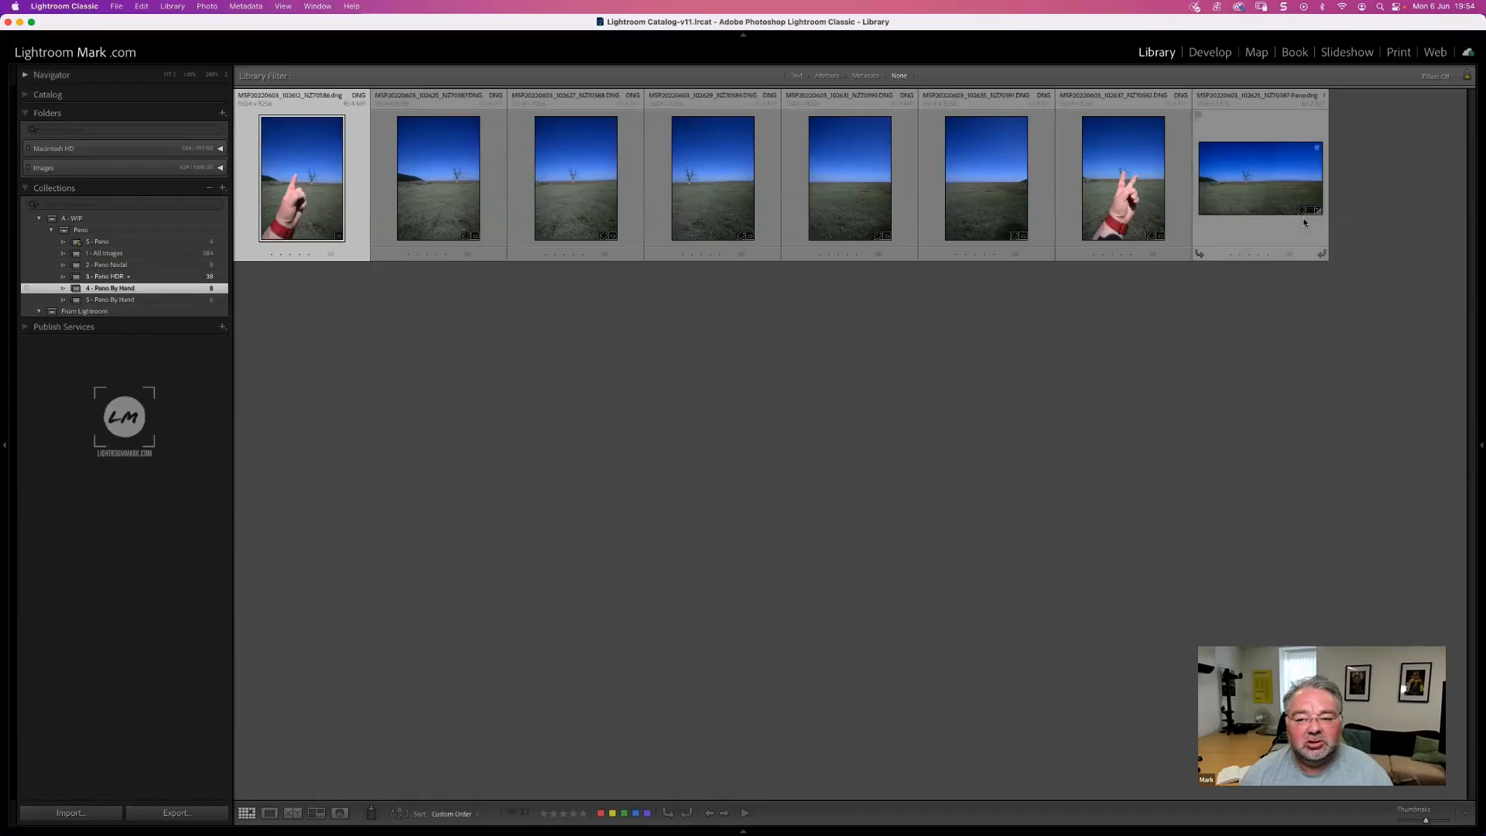
pyautogui.doubleClick(1297, 197)
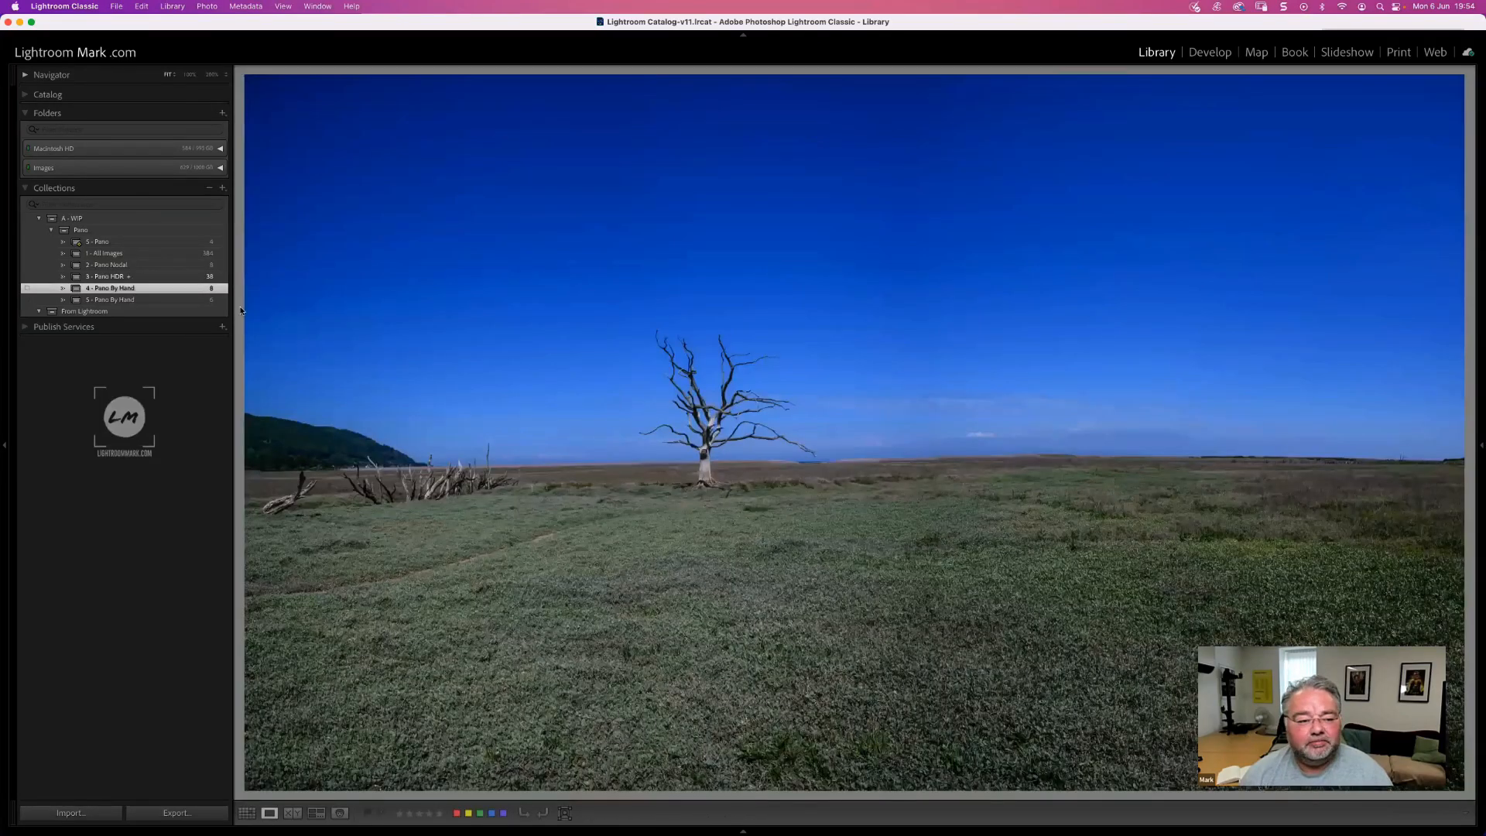
pyautogui.click(116, 300)
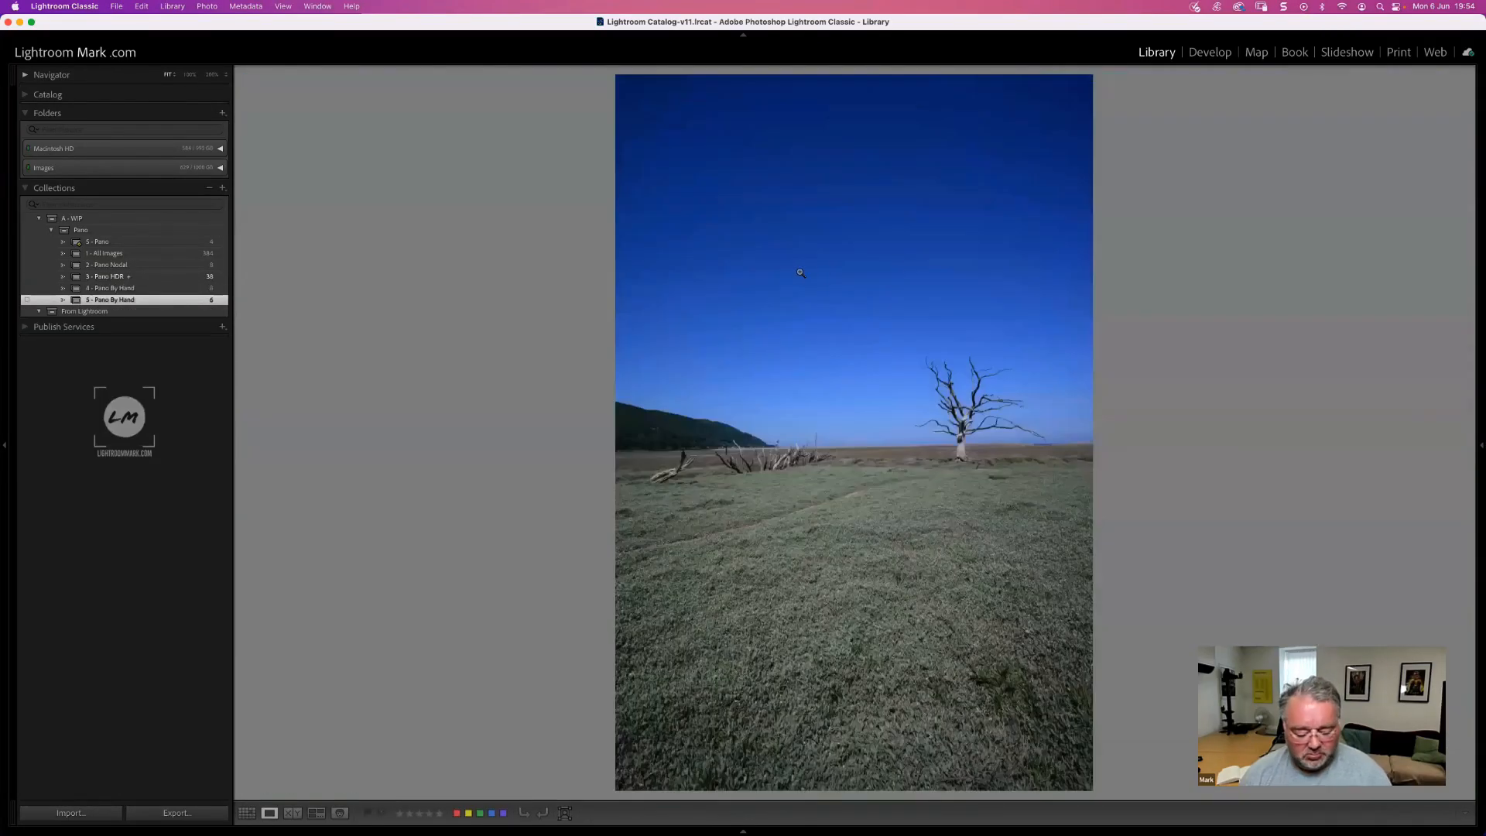
pyautogui.press('g')
pyautogui.doubleClick(985, 172)
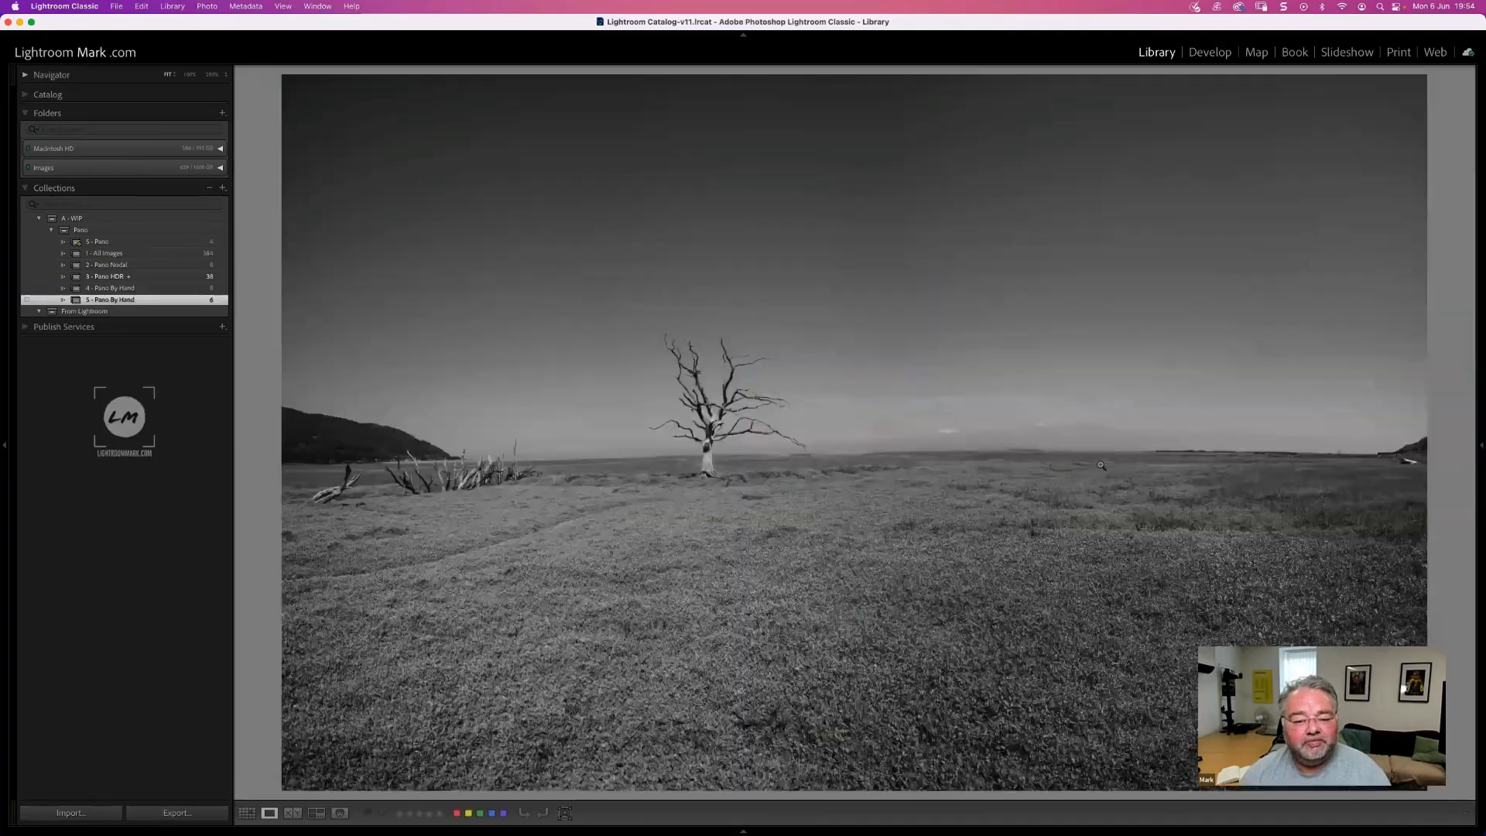
pyautogui.press('g')
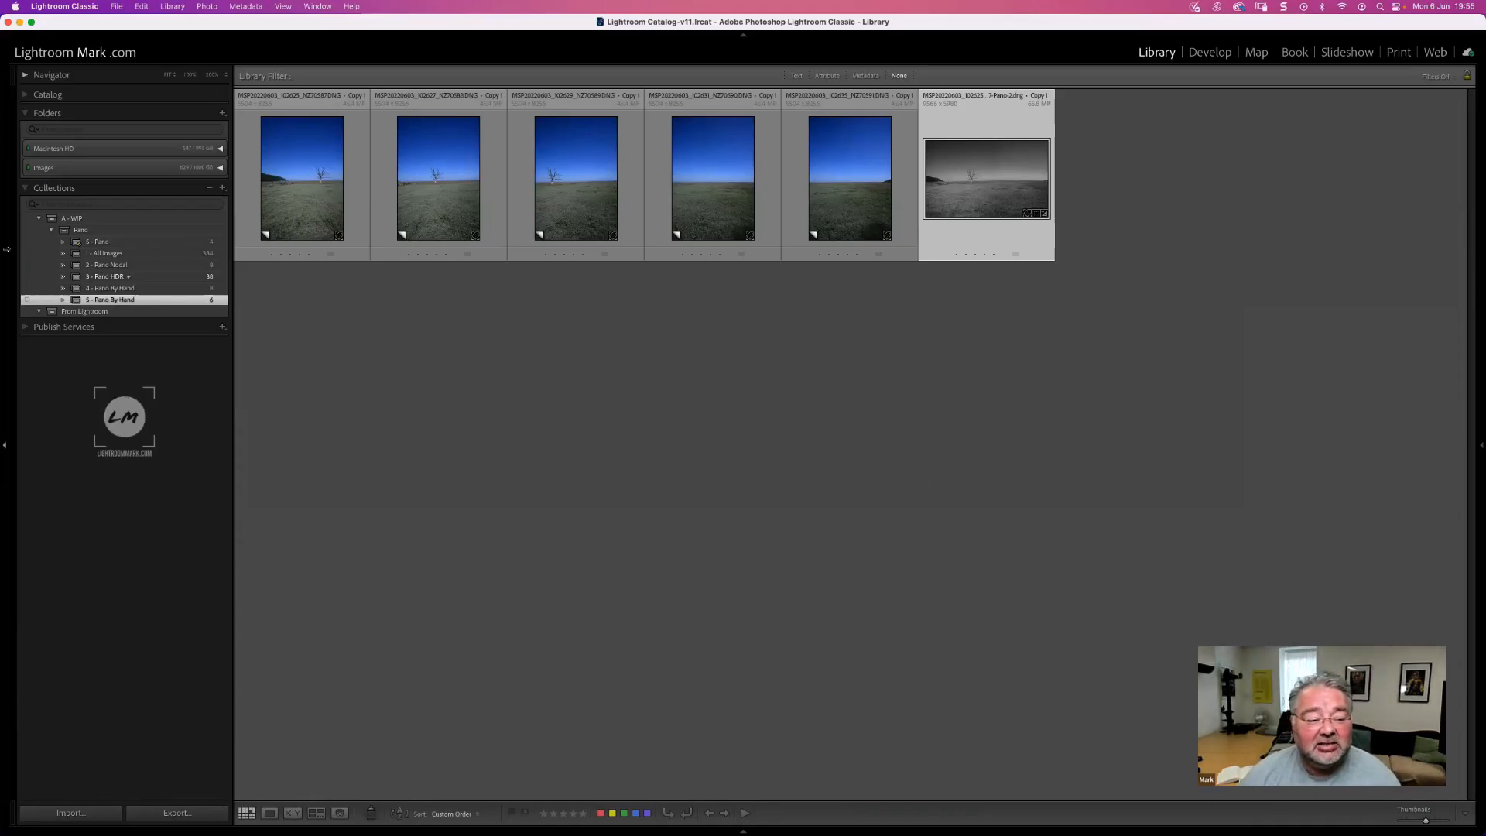
# - Select all six collections in the Pano set, check the options for them, and collapse and re-expand the set
pyautogui.click(82, 242)
pyautogui.keyDown('shift'); pyautogui.click(112, 299); pyautogui.keyUp('shift')
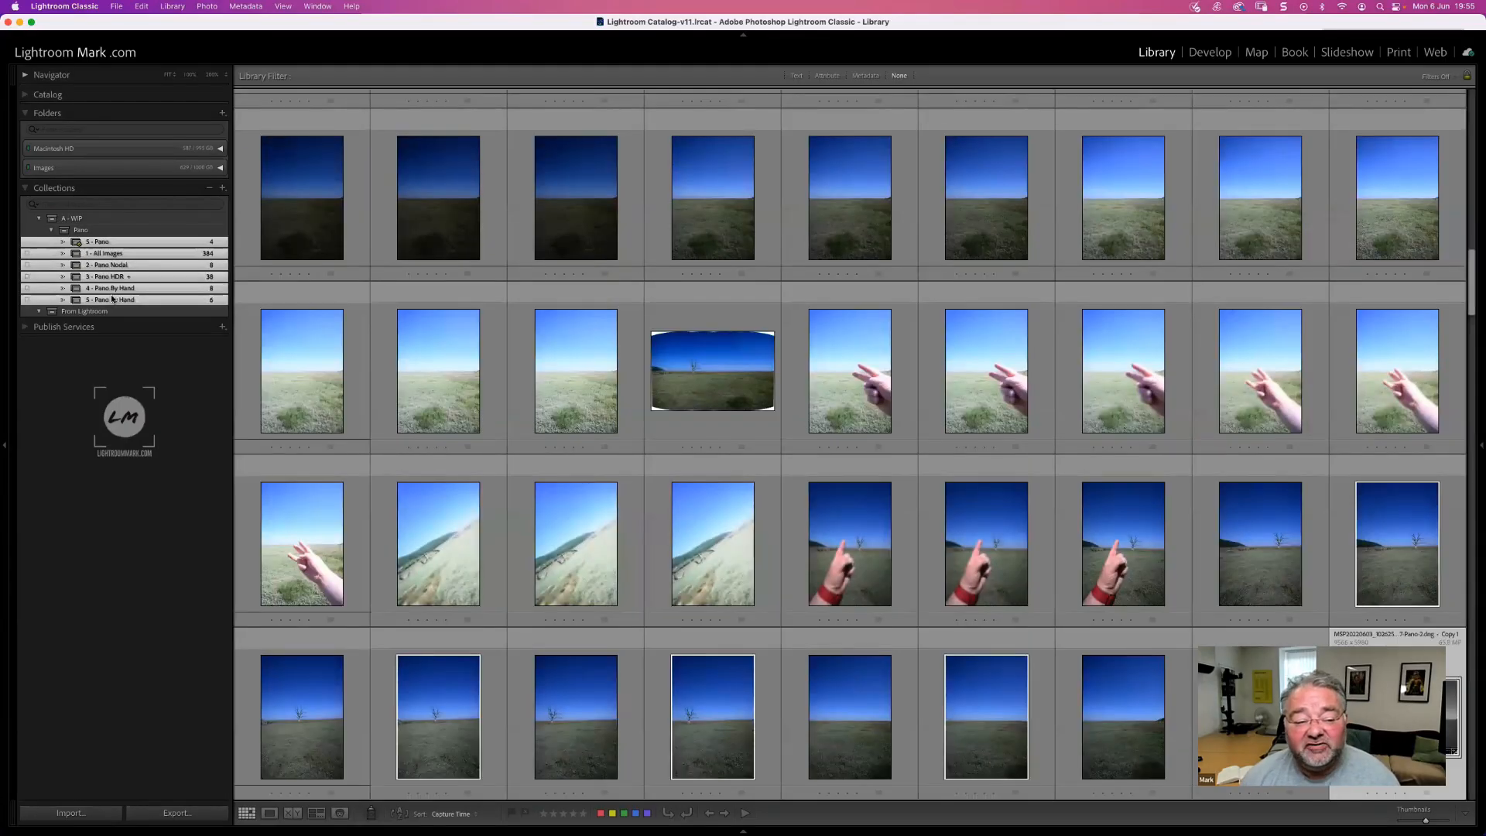
pyautogui.rightClick(113, 303)
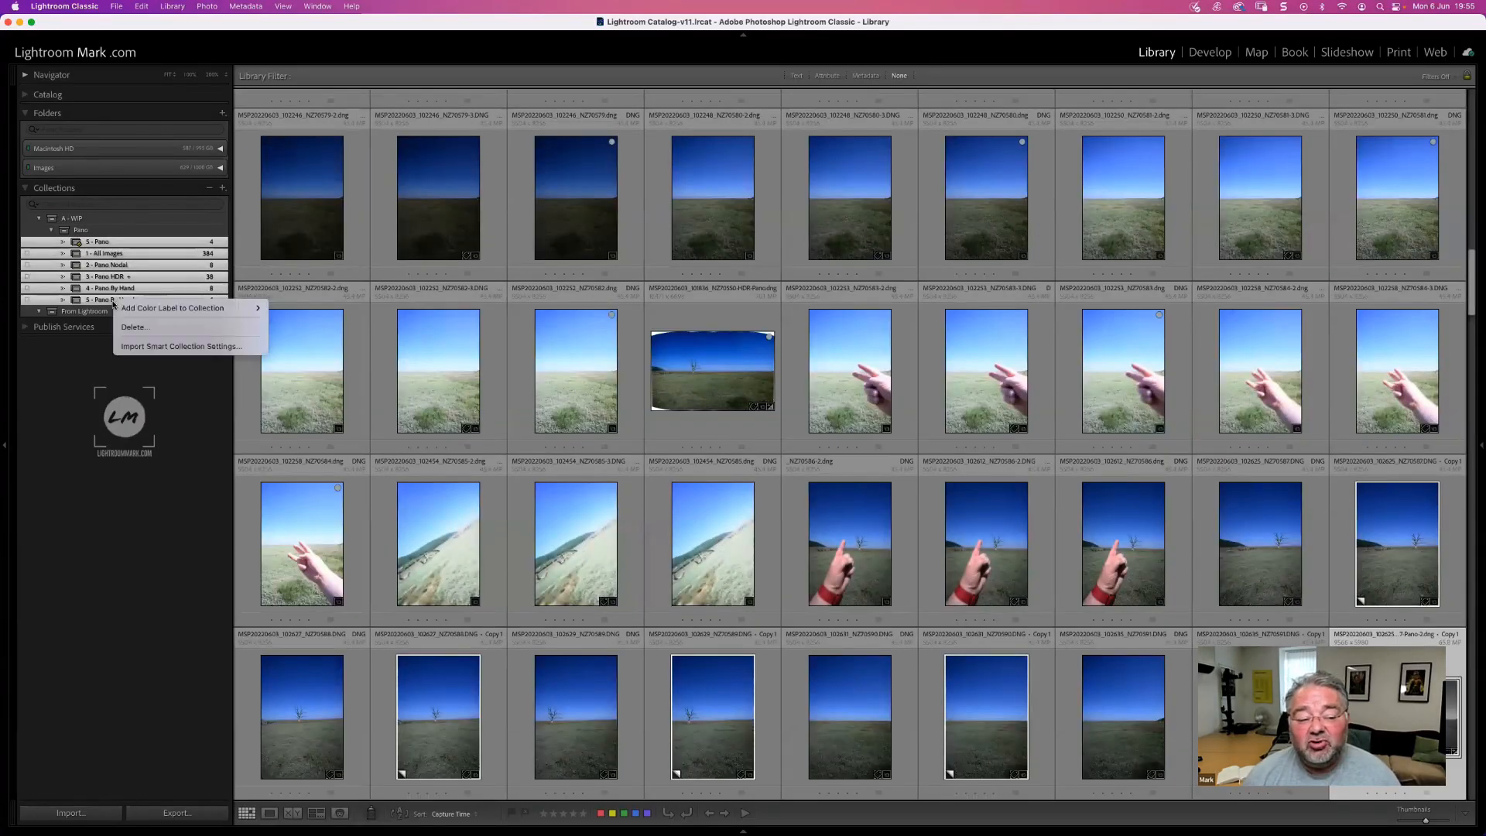
pyautogui.click(101, 241)
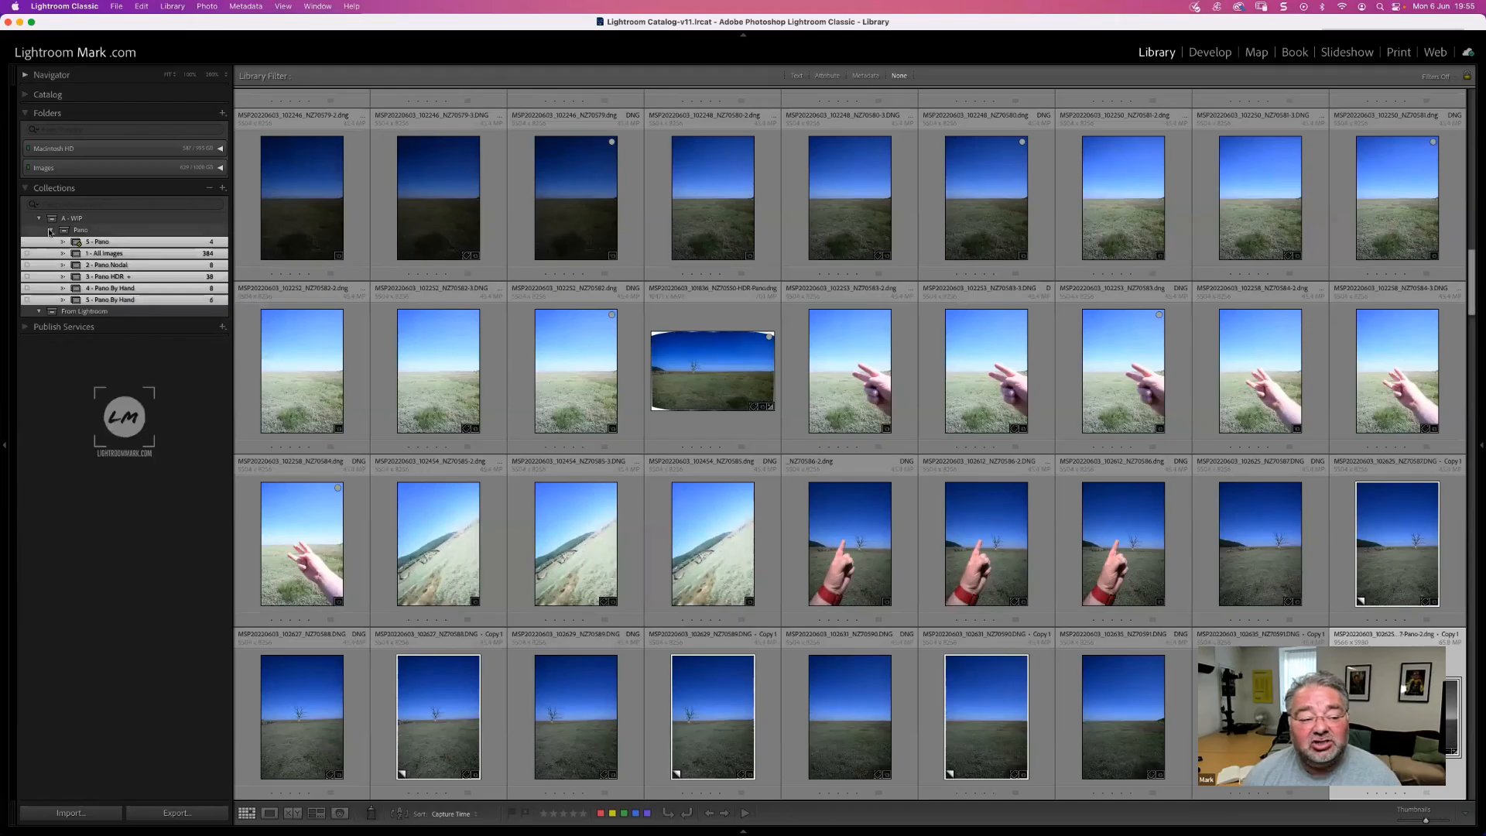
pyautogui.click(51, 230)
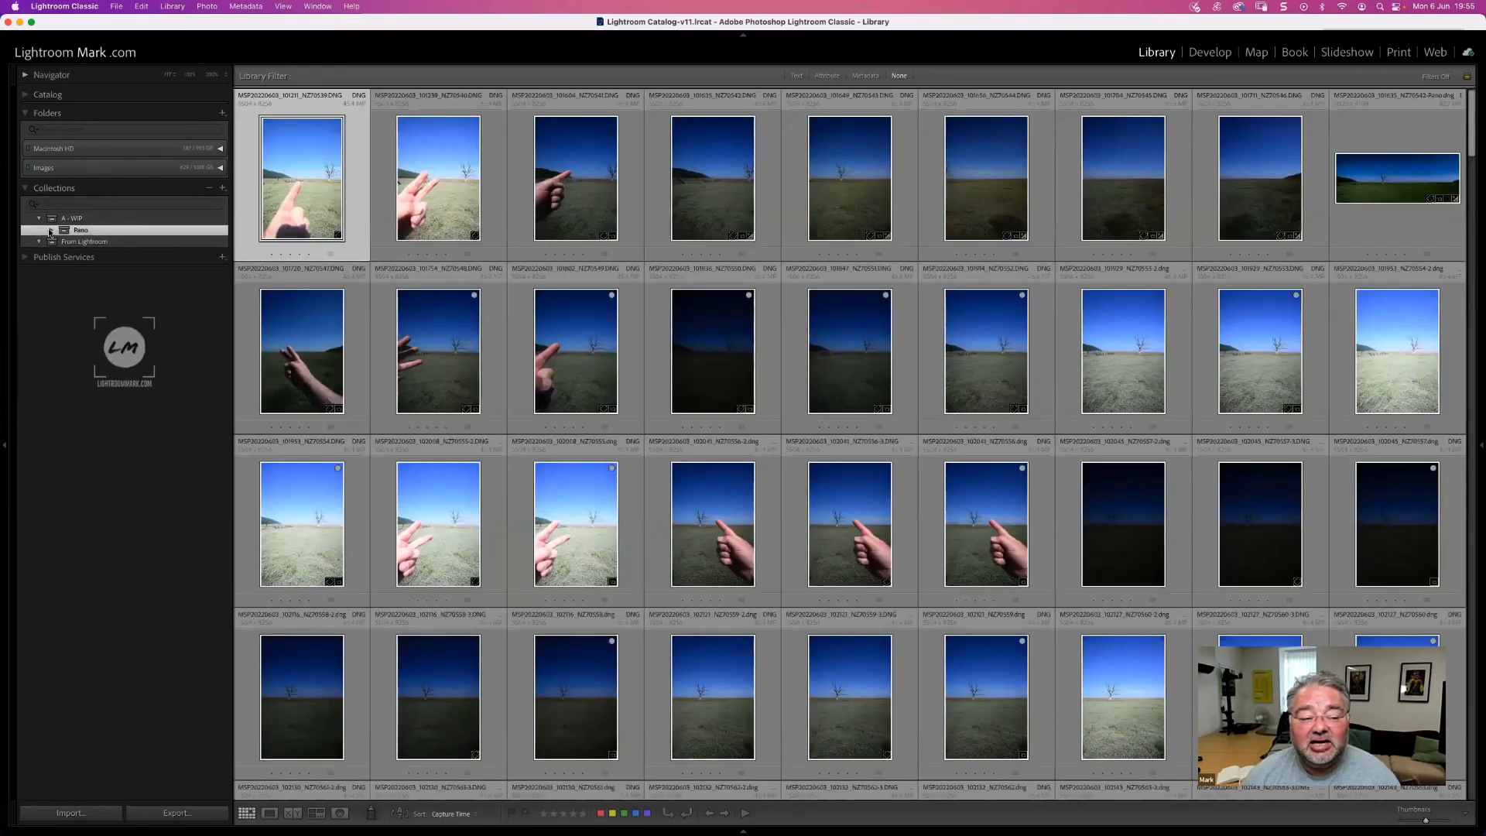
pyautogui.click(51, 230)
# - Review the Pano By Hand and Pano HDR collections, and examine the Develop settings of the merged panorama in 4 - Pano By Hand
pyautogui.click(125, 300)
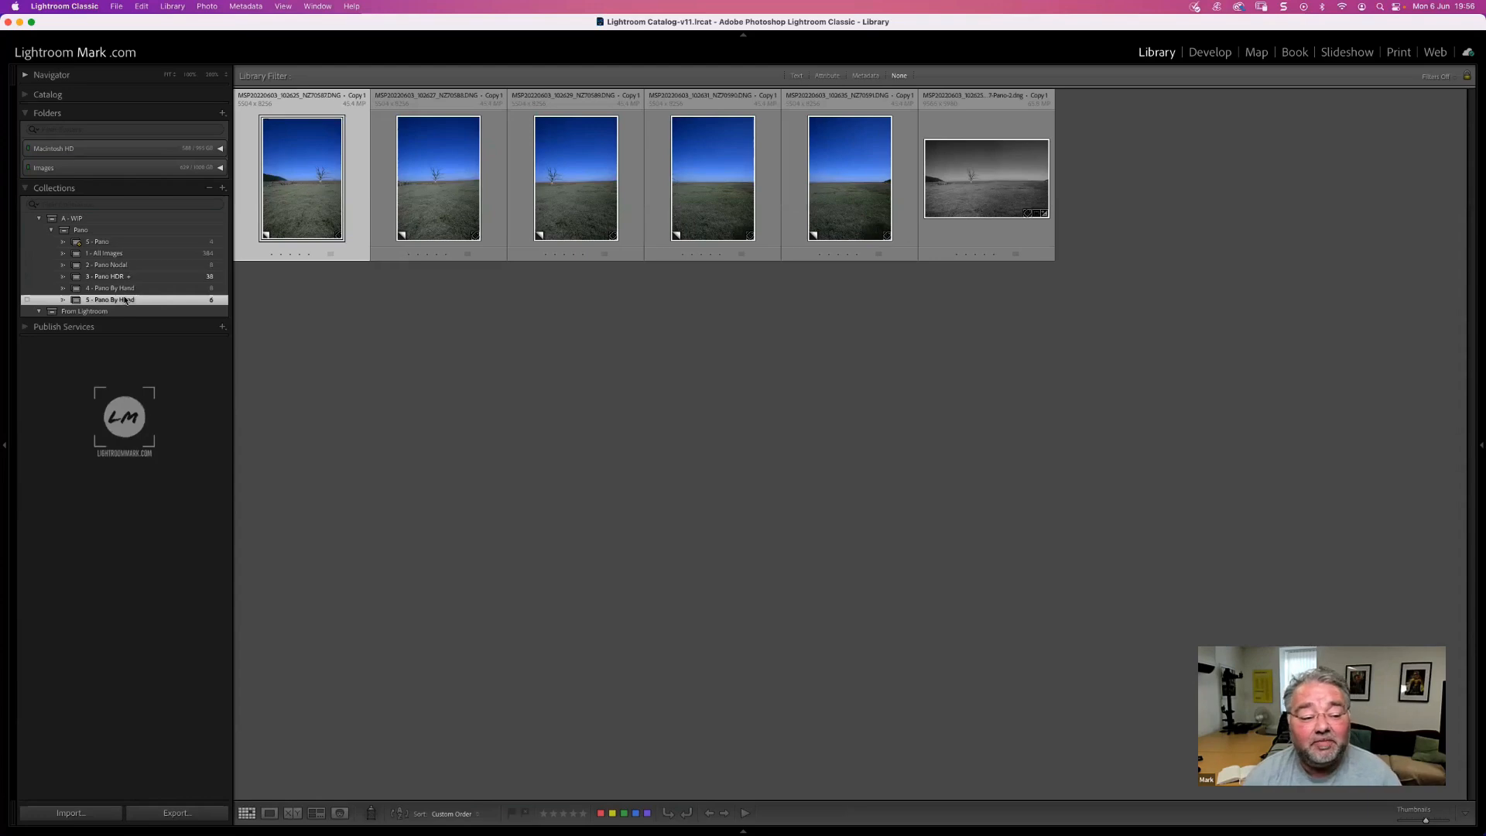
pyautogui.click(197, 290)
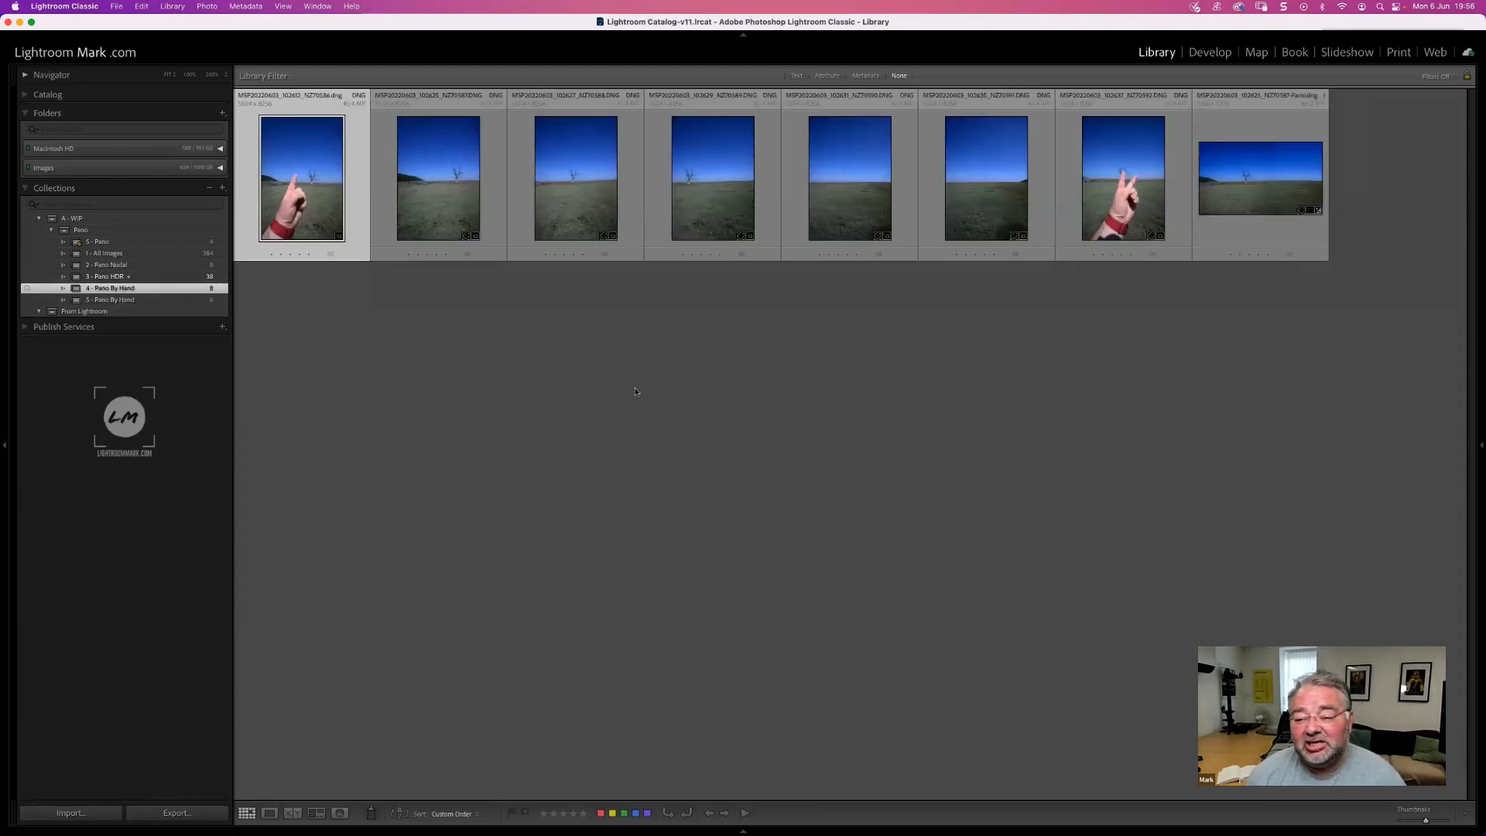
pyautogui.click(636, 388)
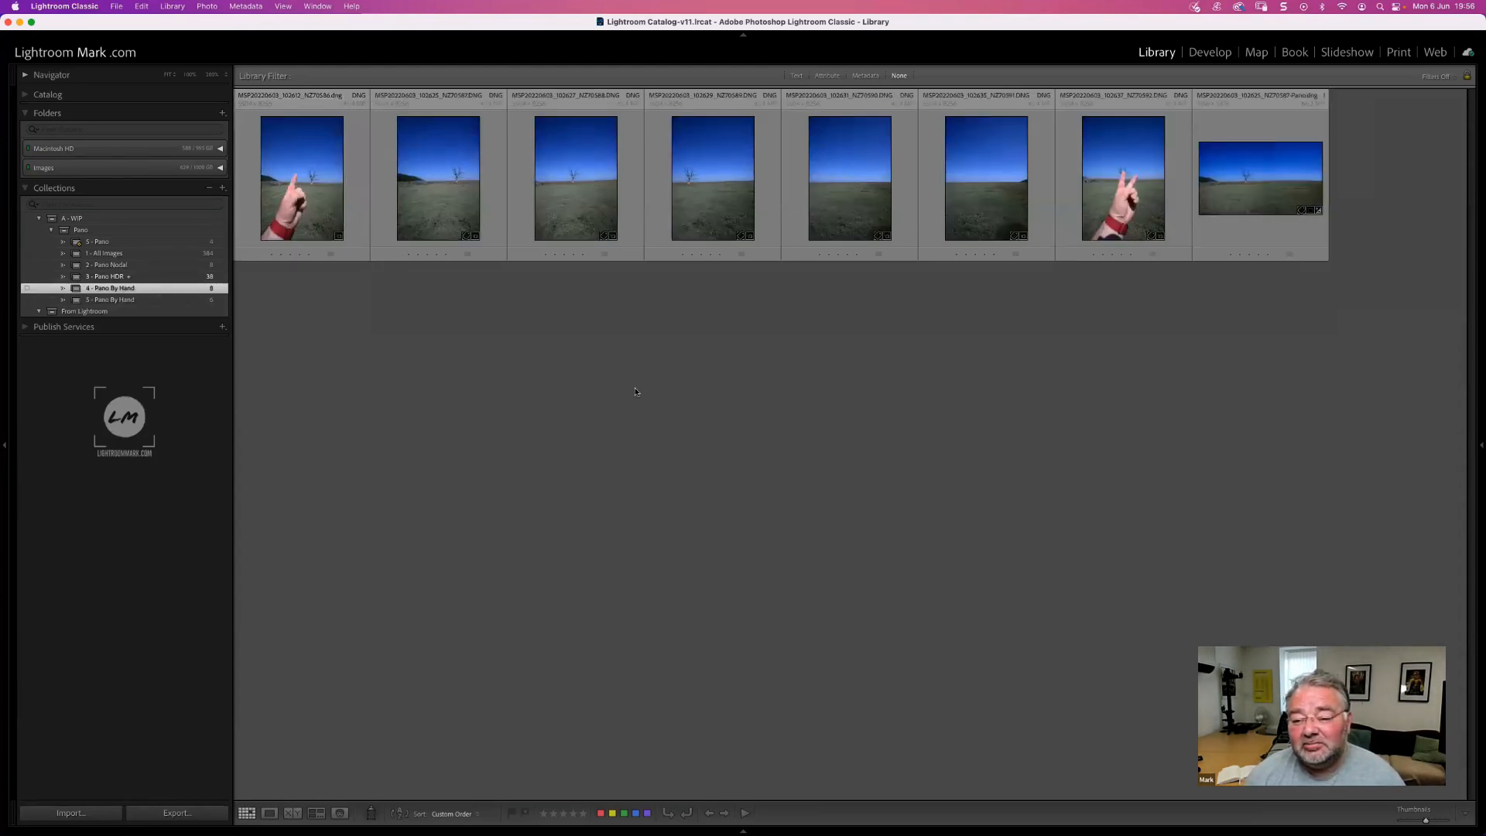
pyautogui.click(206, 277)
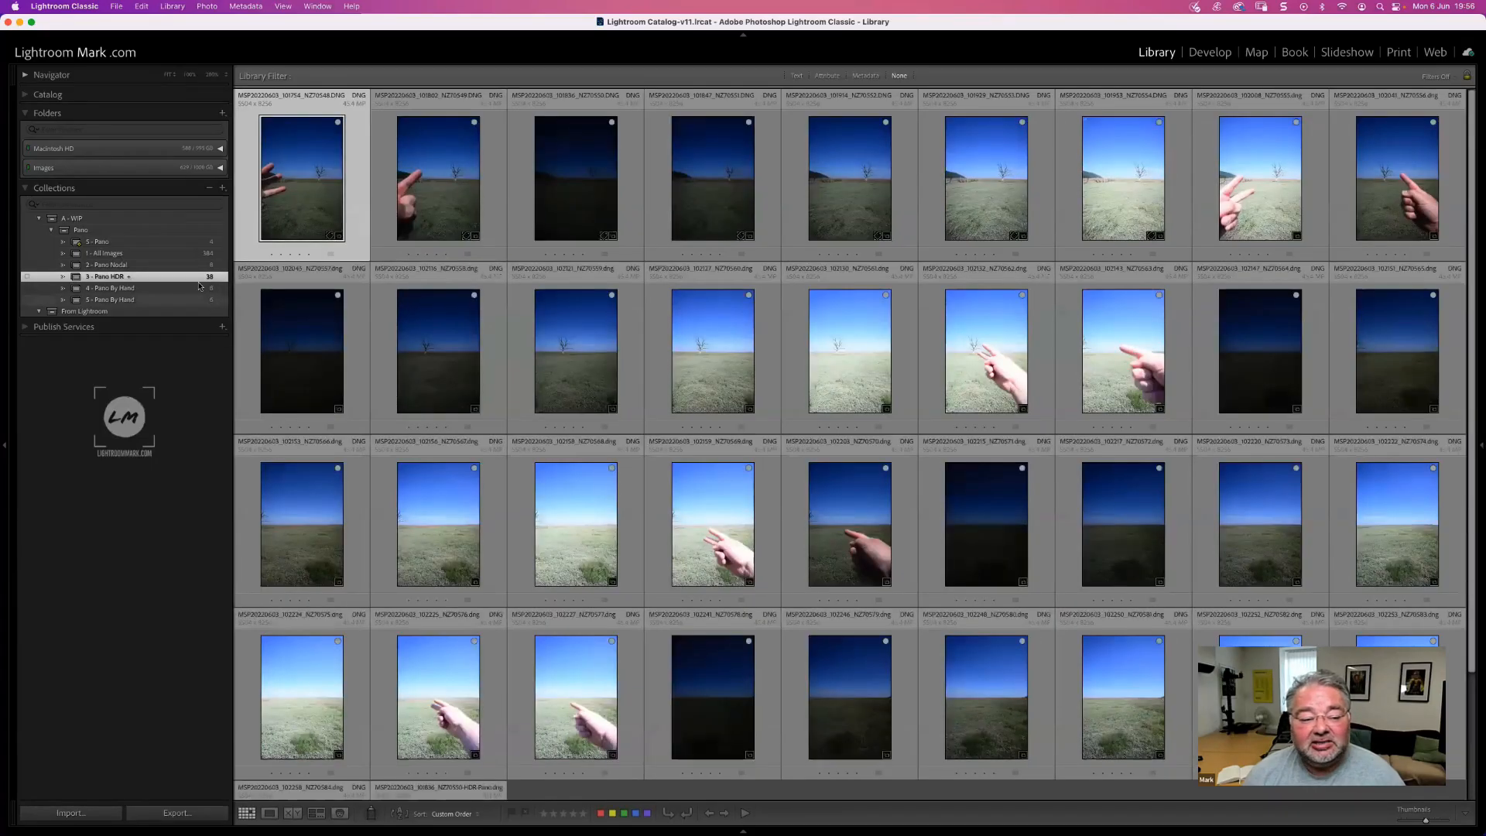
pyautogui.click(202, 288)
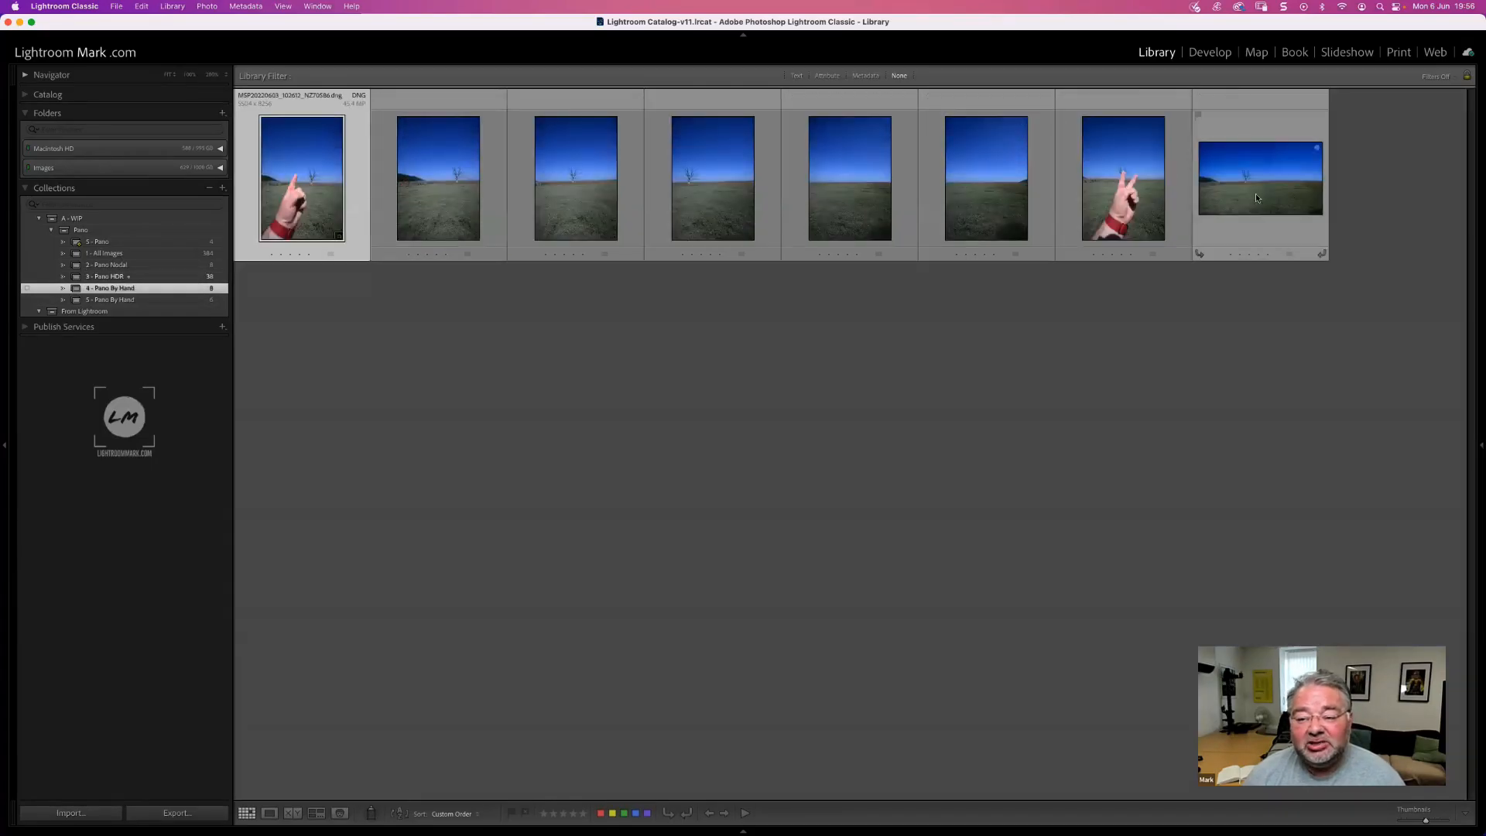
pyautogui.doubleClick(1284, 217)
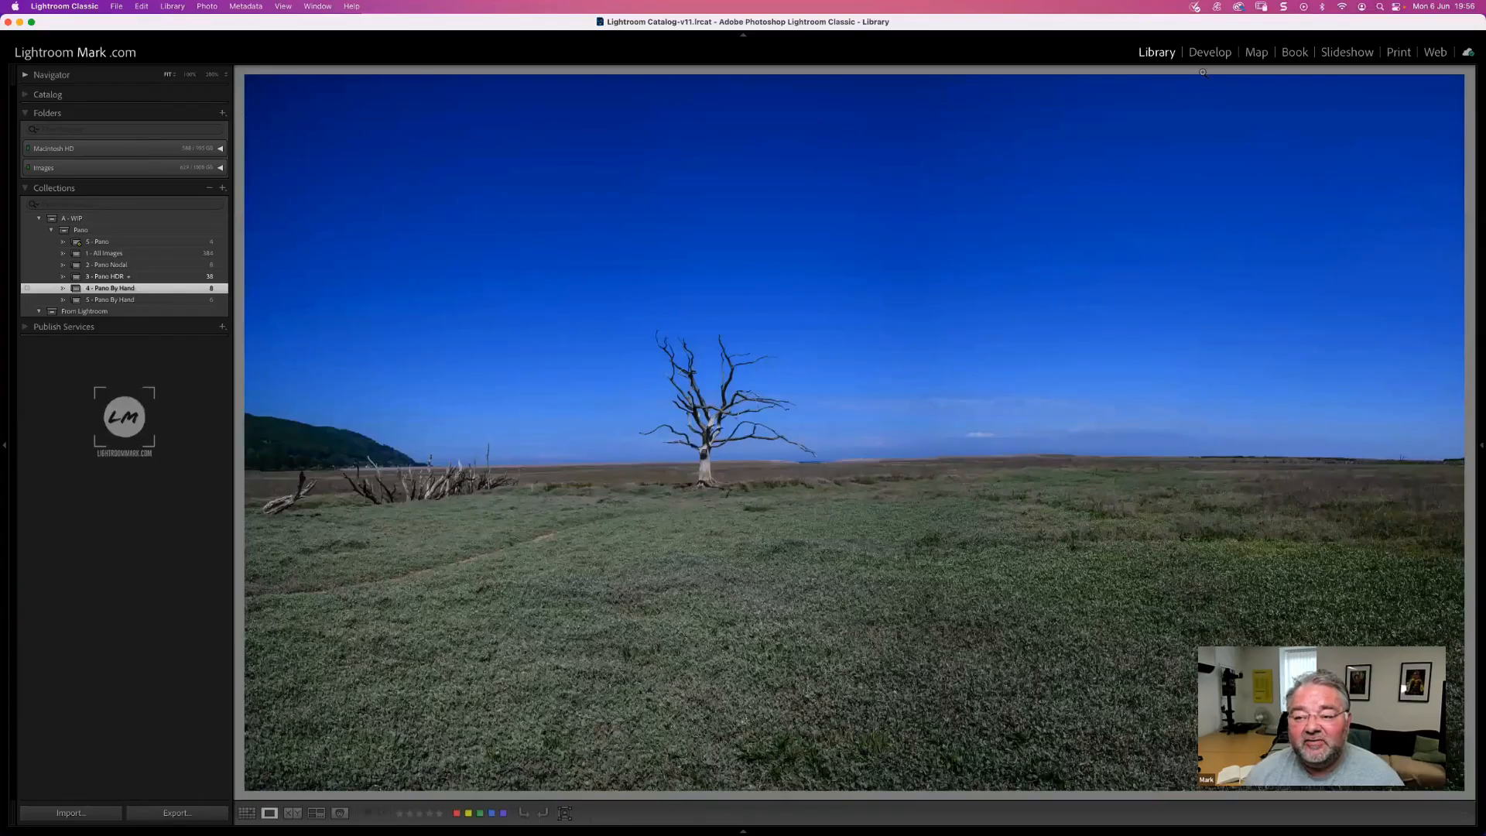
pyautogui.click(1215, 54)
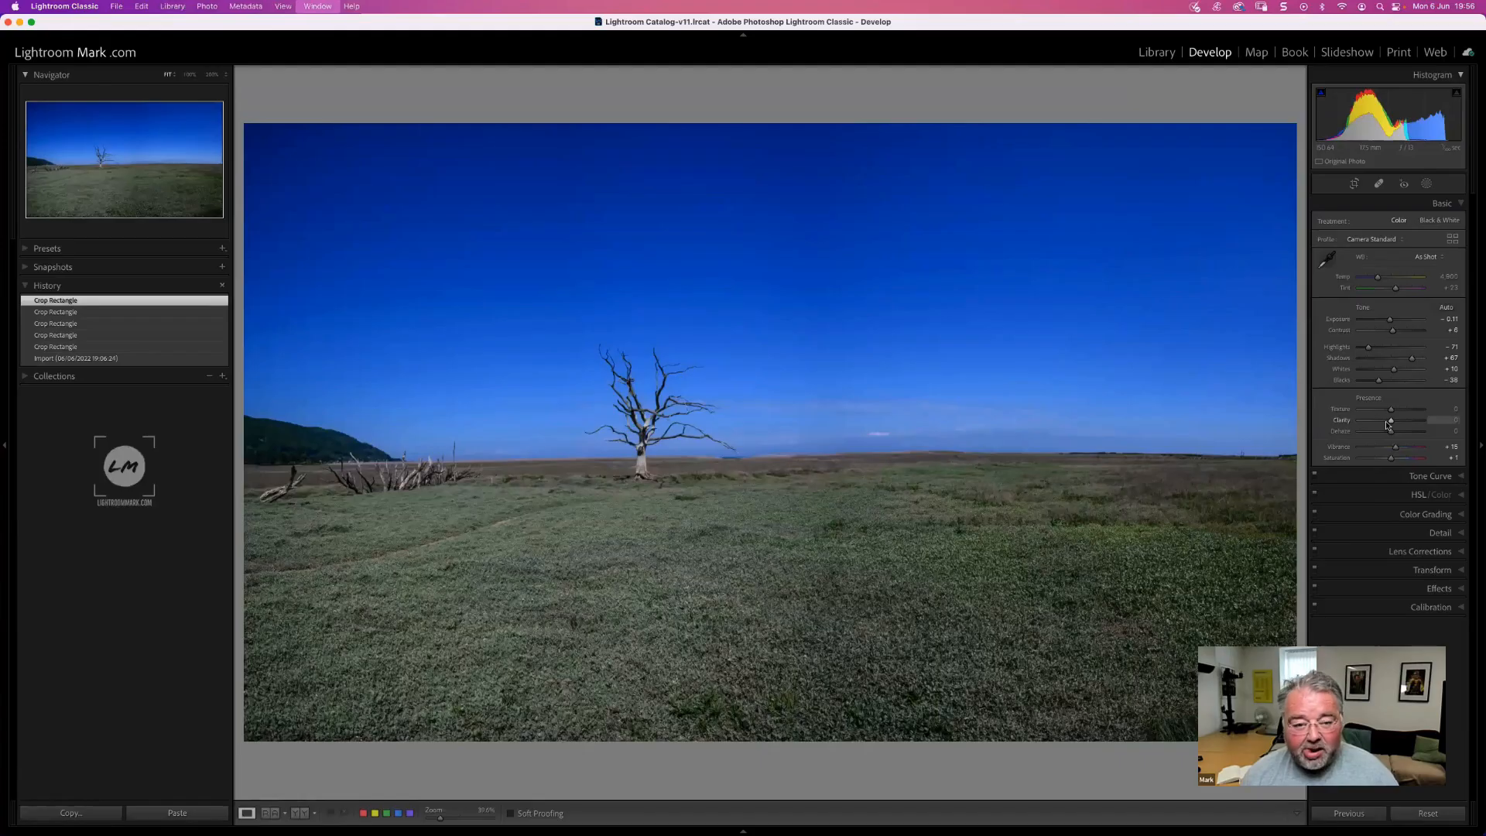
pyautogui.press('g')
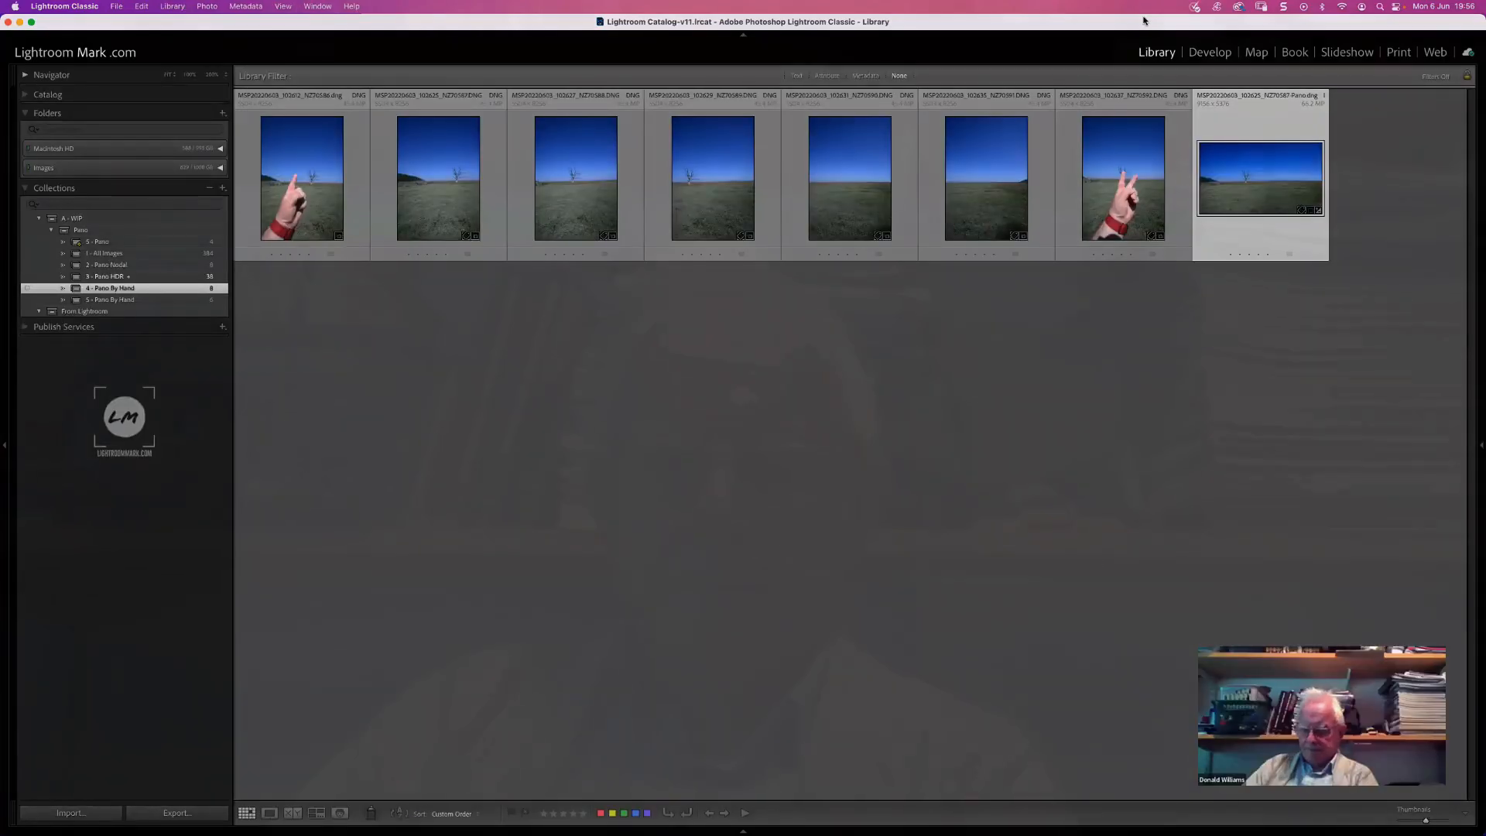
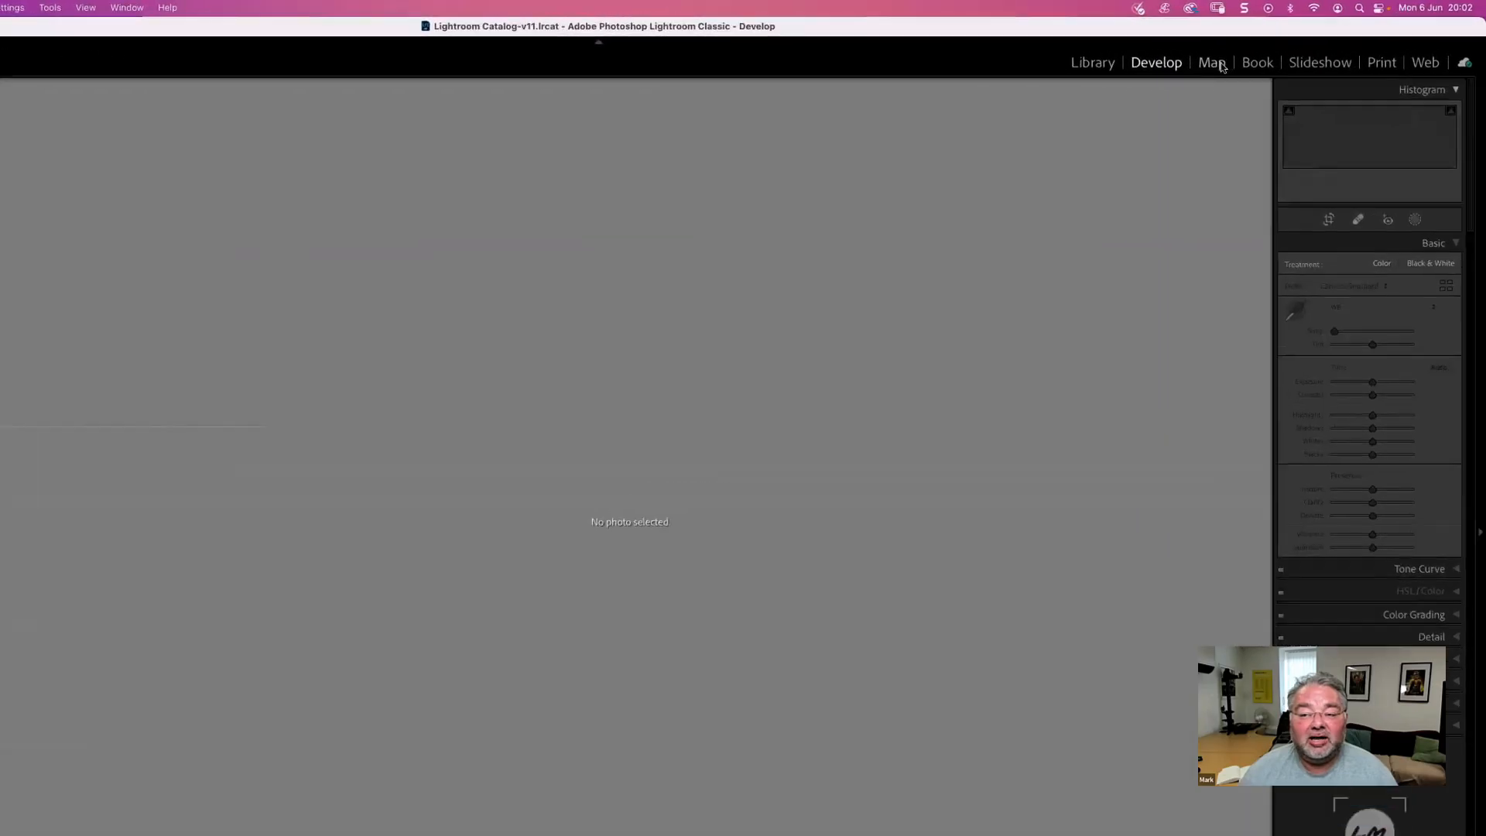
# - Look at the Map and Slideshow modules, return to Library, and check which modules are set to show
pyautogui.click(1256, 52)
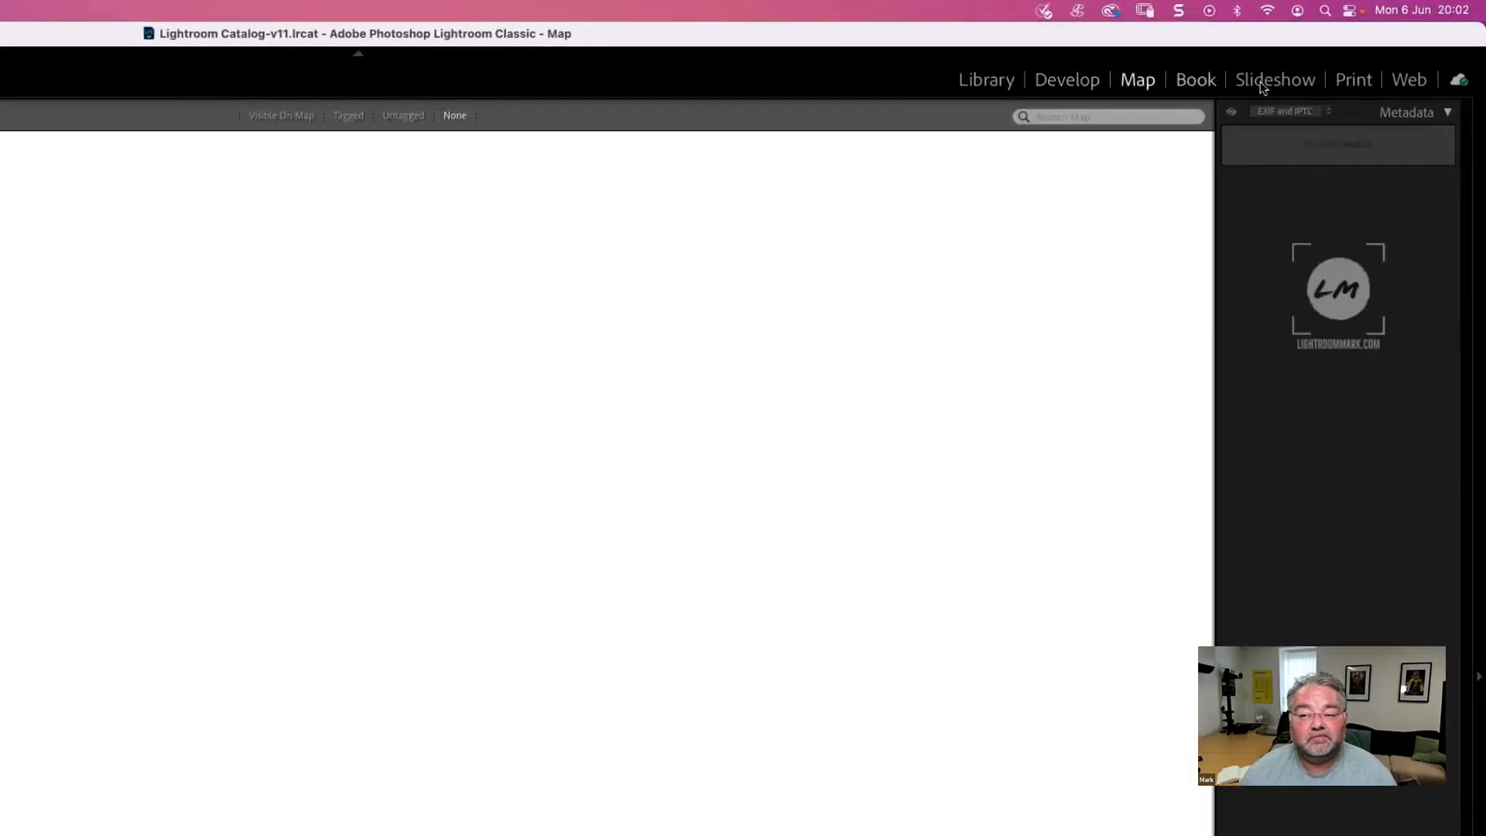
pyautogui.click(1263, 87)
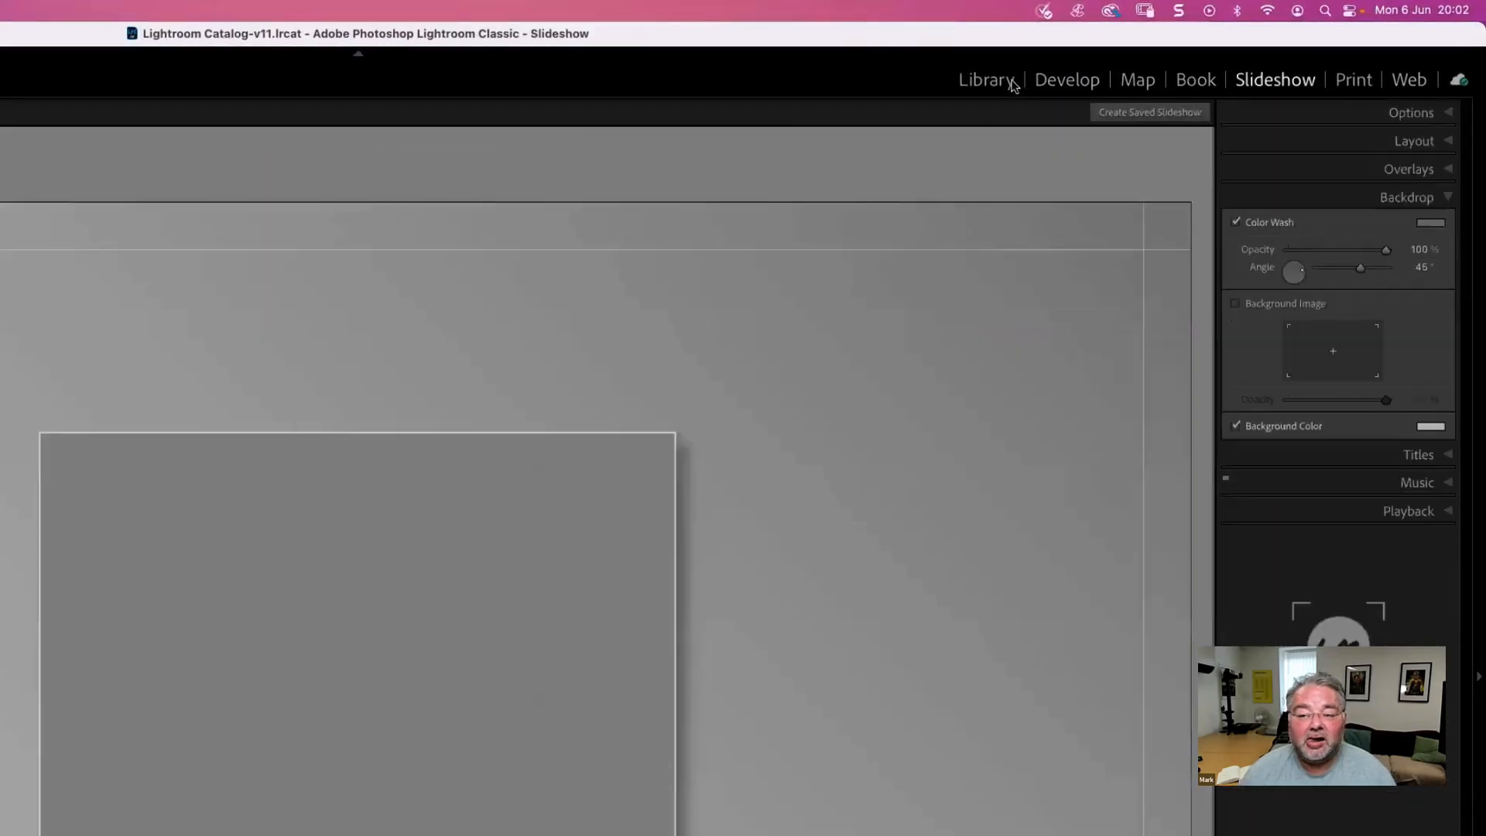
pyautogui.click(985, 80)
pyautogui.rightClick(938, 82)
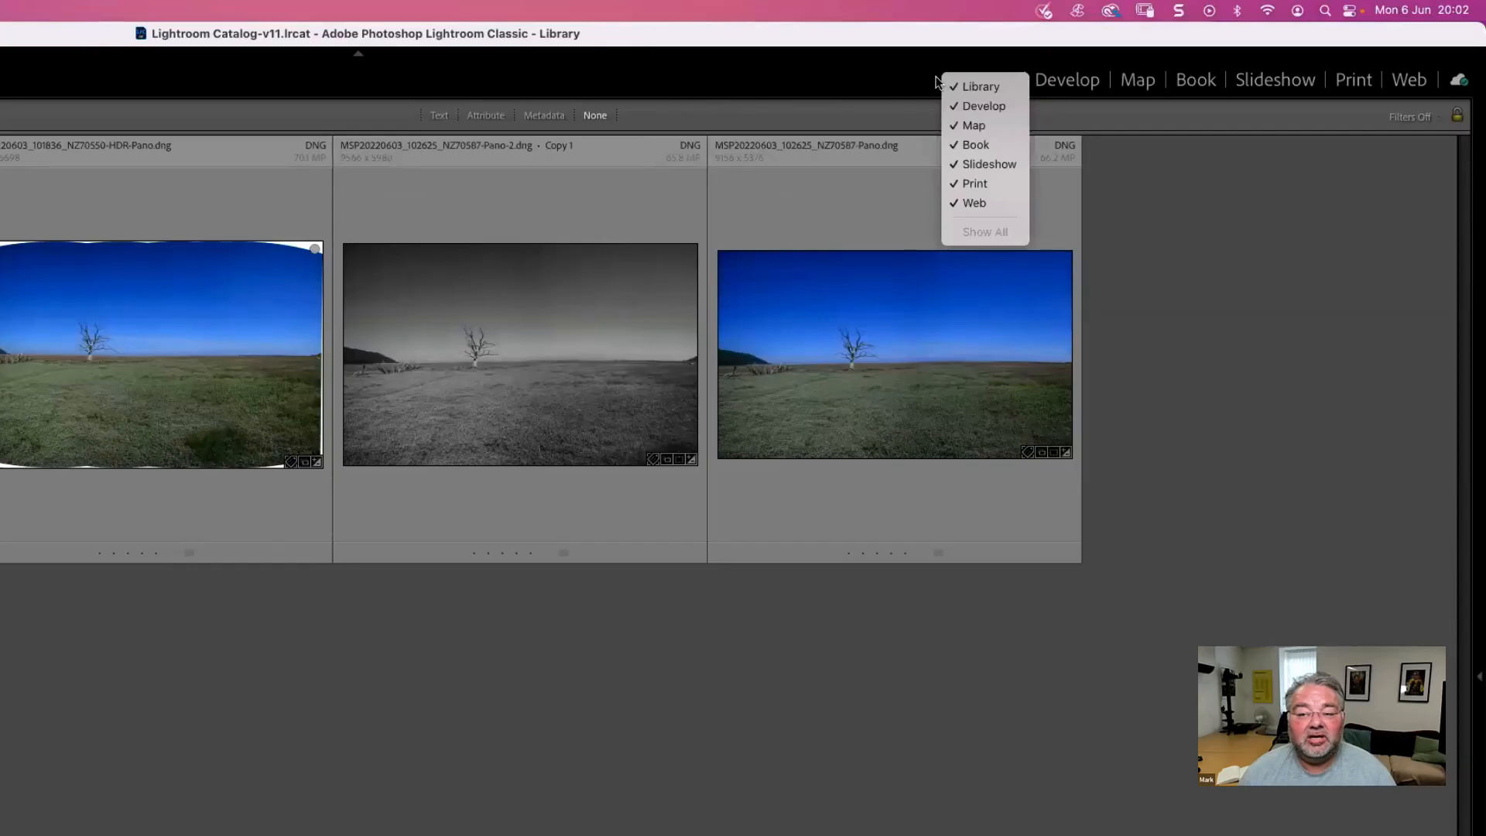
pyautogui.click(899, 79)
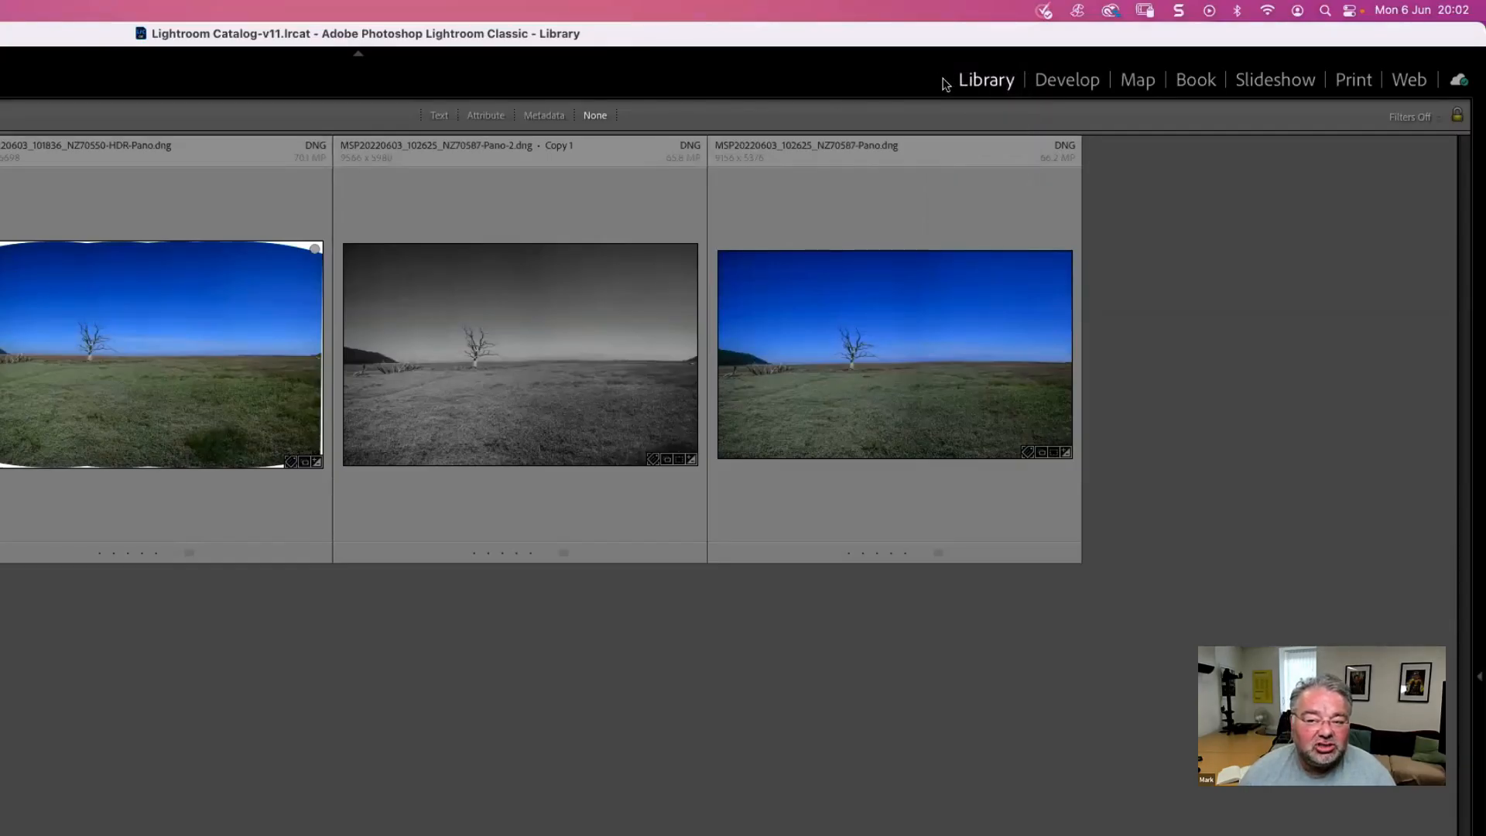
# - Hide the Web module from the module picker and show it again
pyautogui.rightClick(946, 83)
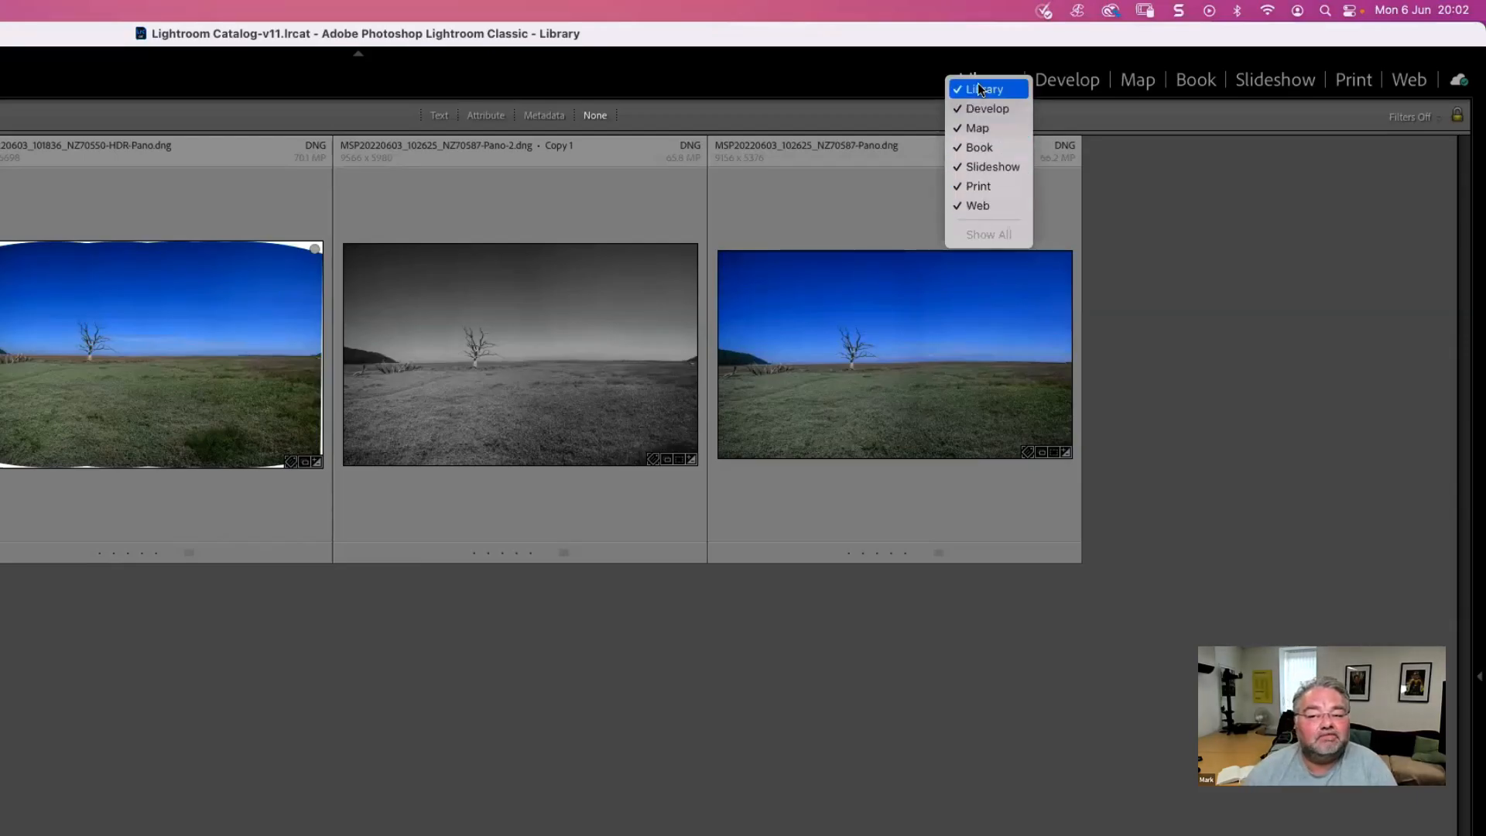
pyautogui.click(975, 207)
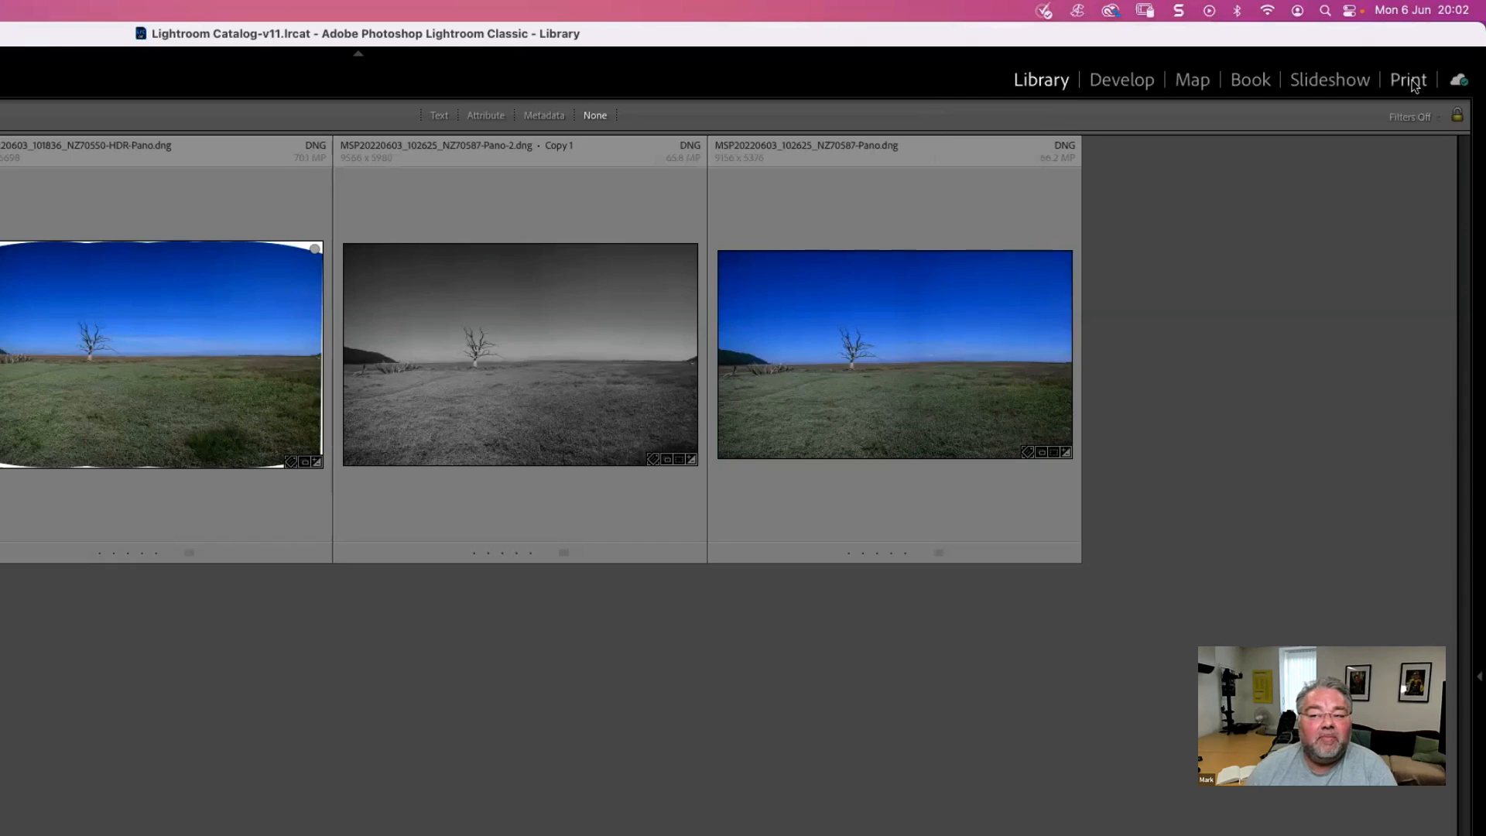
pyautogui.rightClick(1005, 85)
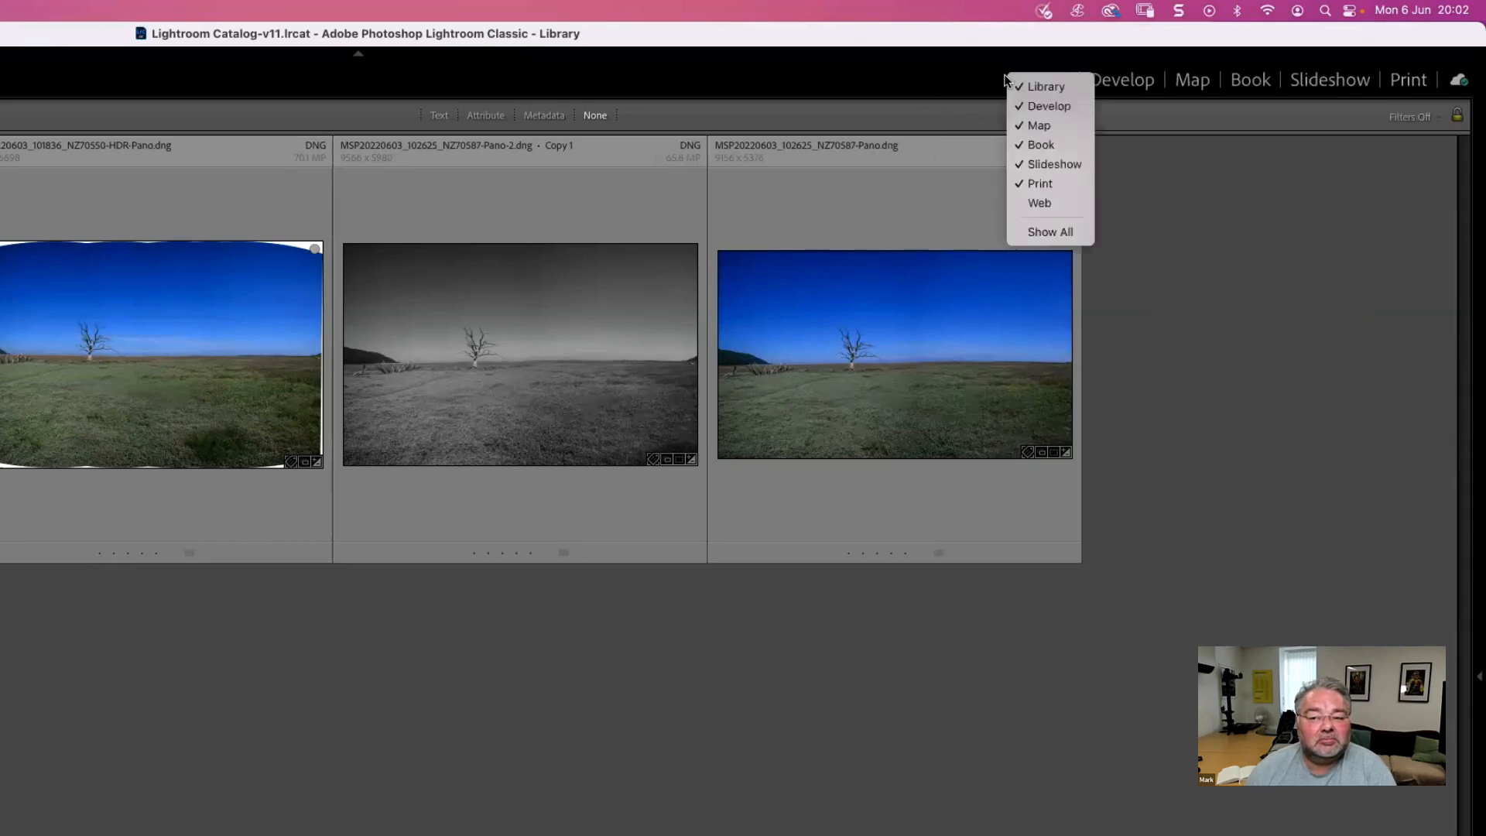
pyautogui.click(1023, 206)
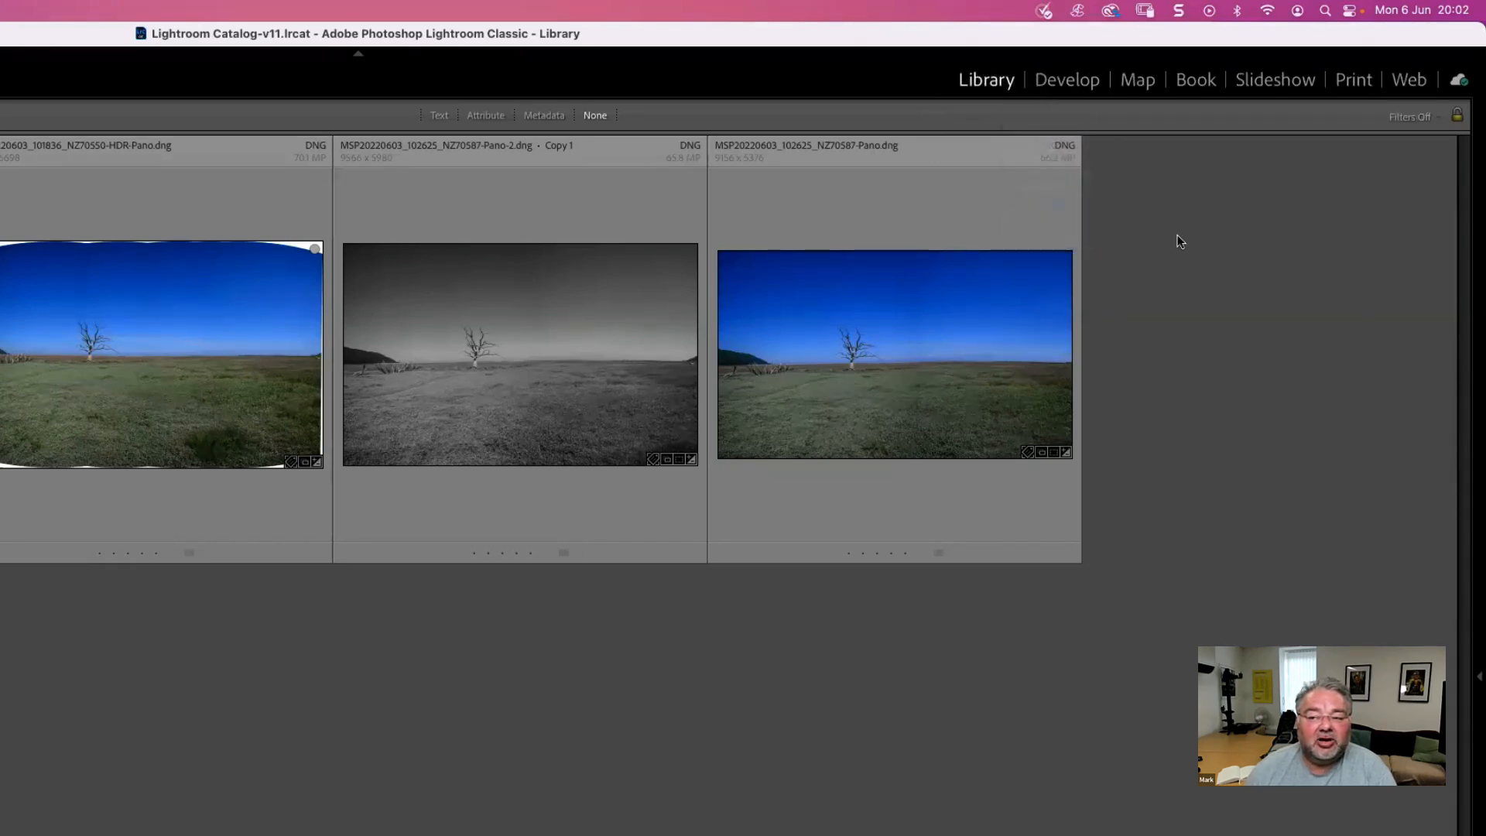
# - Hide the Slideshow module from the module picker and show it again
pyautogui.rightClick(941, 82)
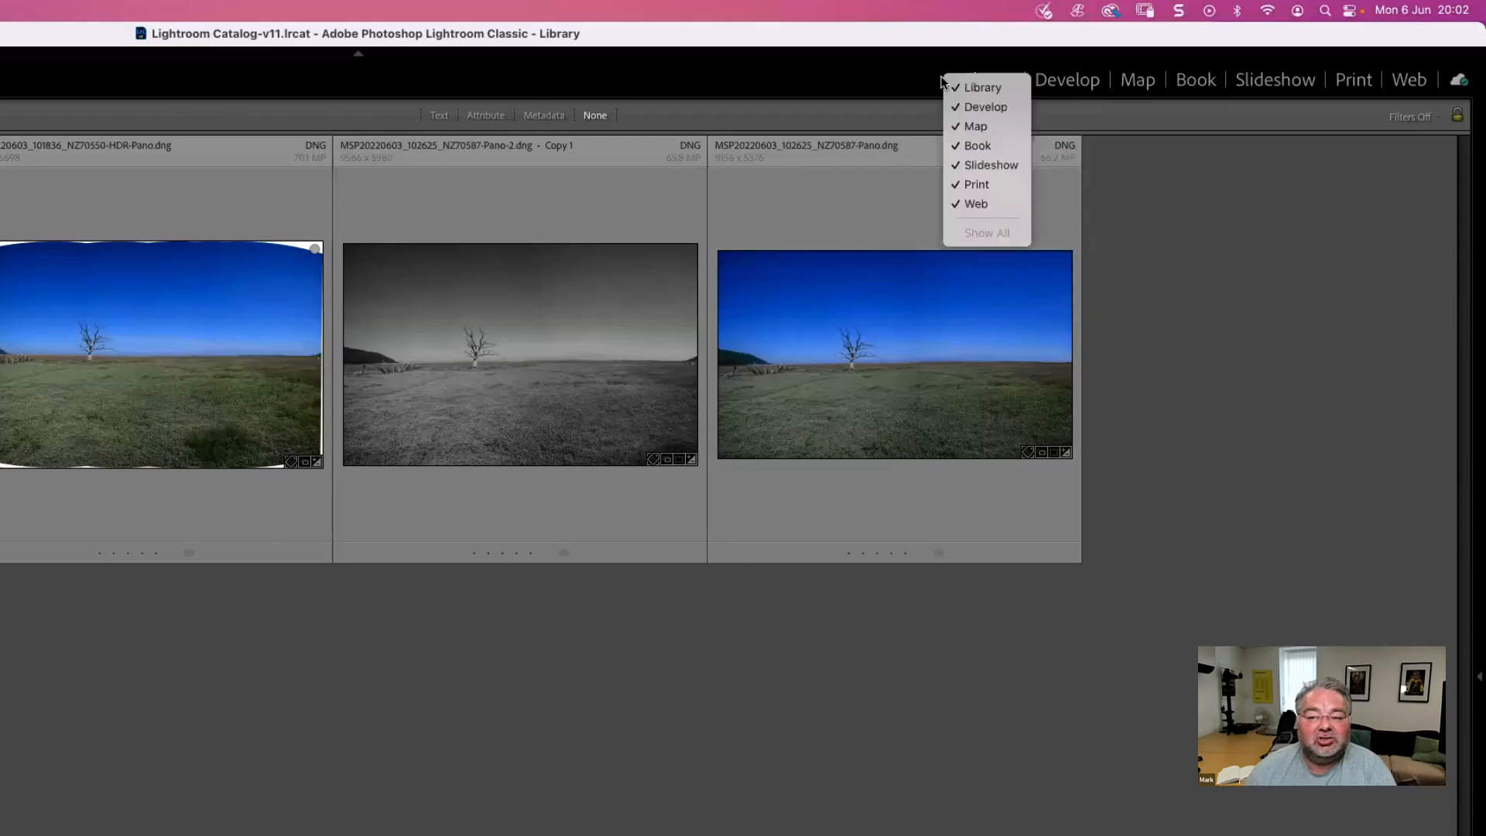
pyautogui.click(969, 165)
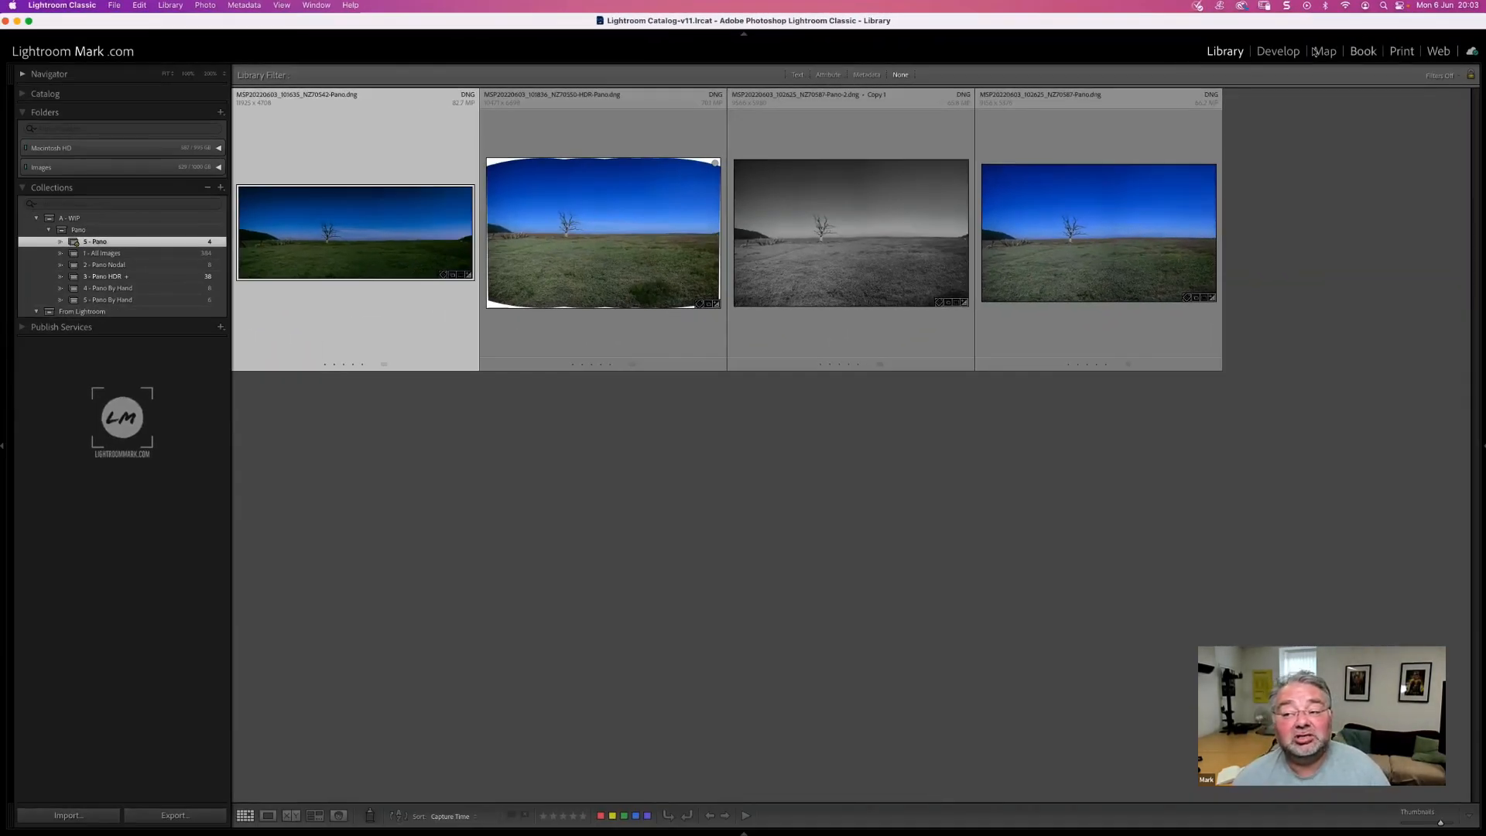
pyautogui.rightClick(1202, 59)
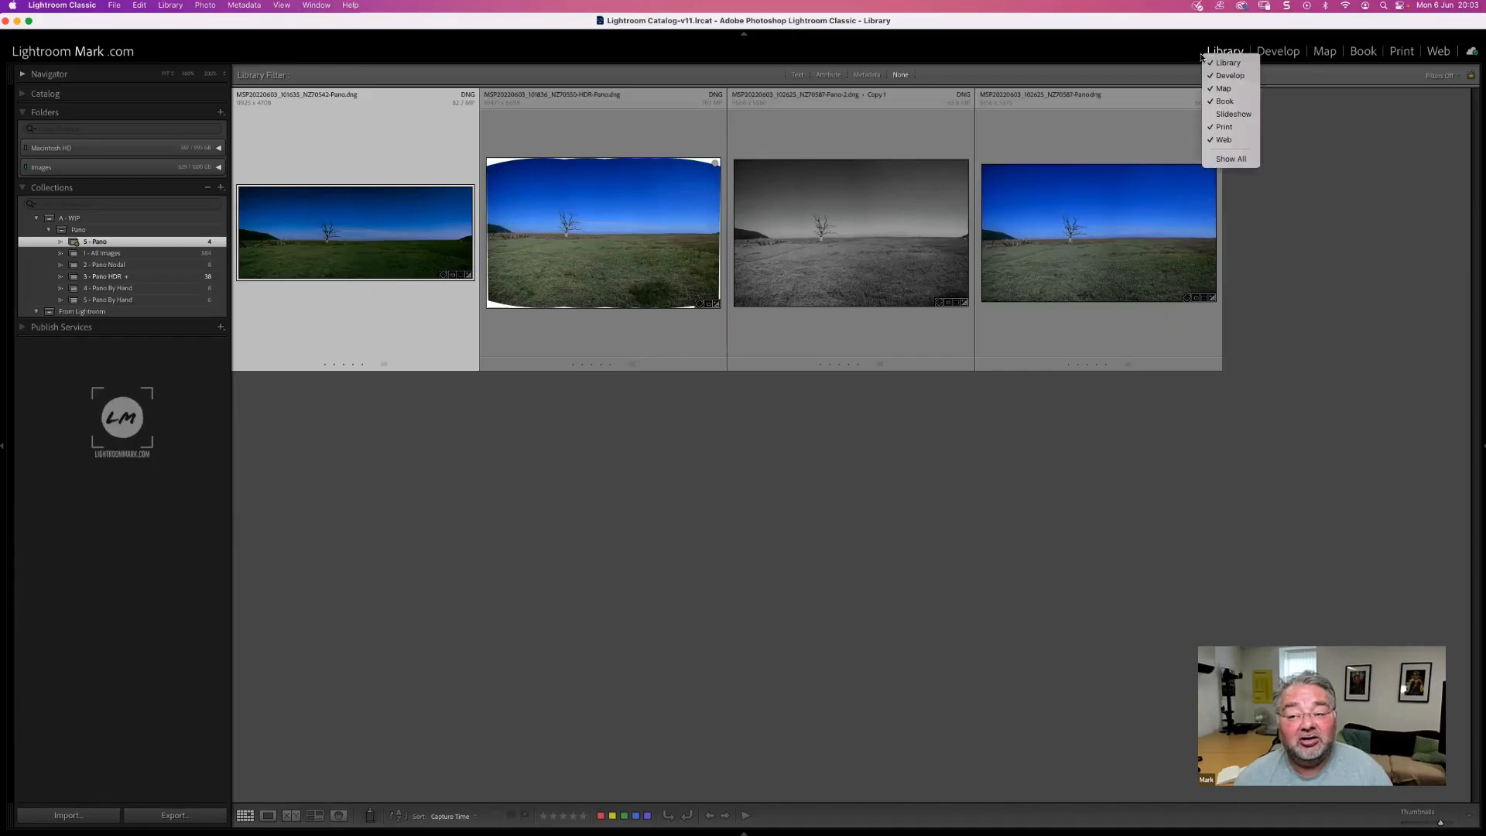
pyautogui.click(1231, 108)
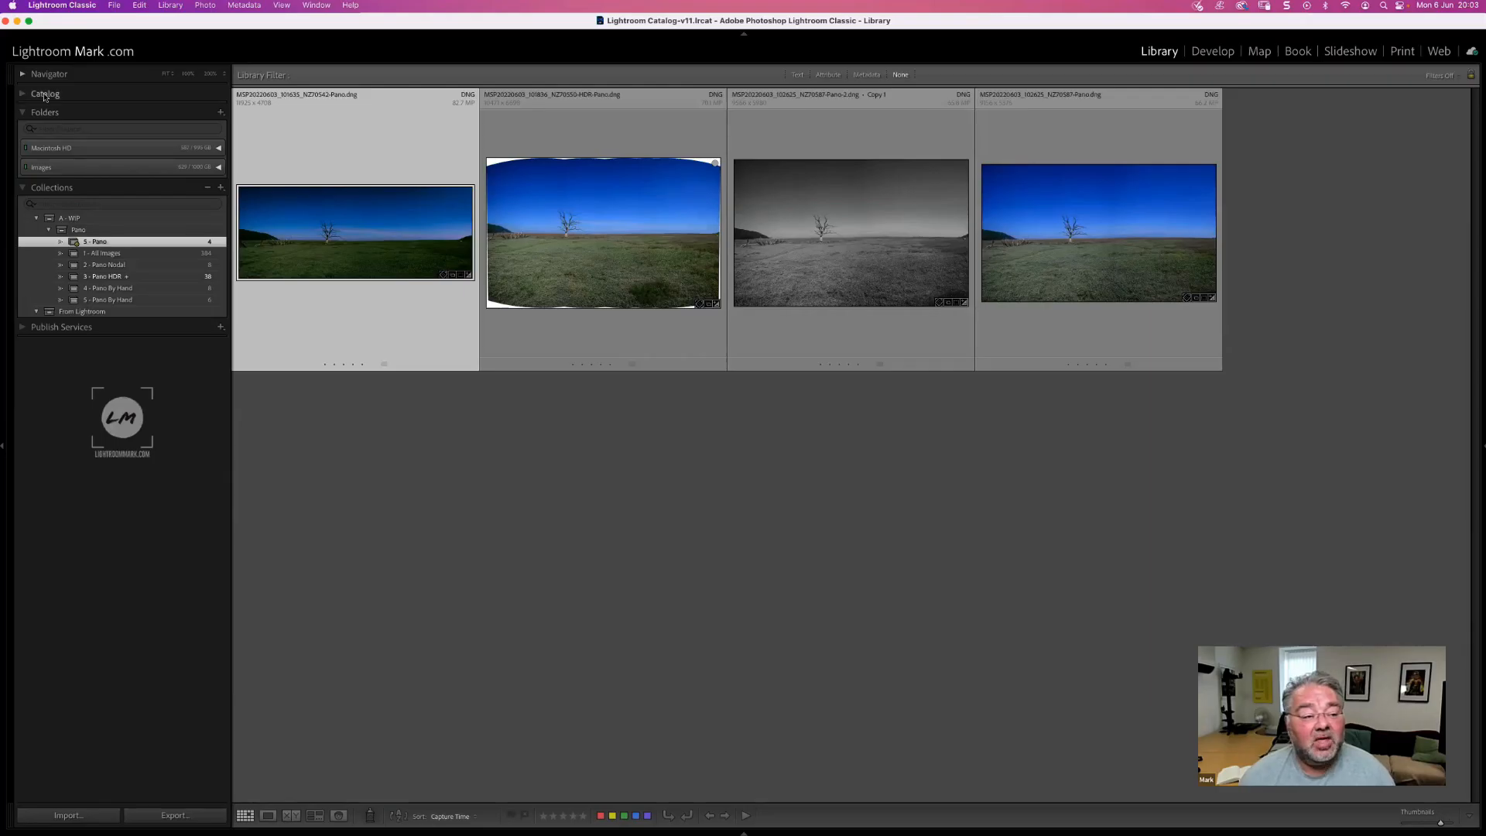
# - Expand the Catalog panel, hide it from the Library's navigation panel group, and show it again
pyautogui.click(24, 114)
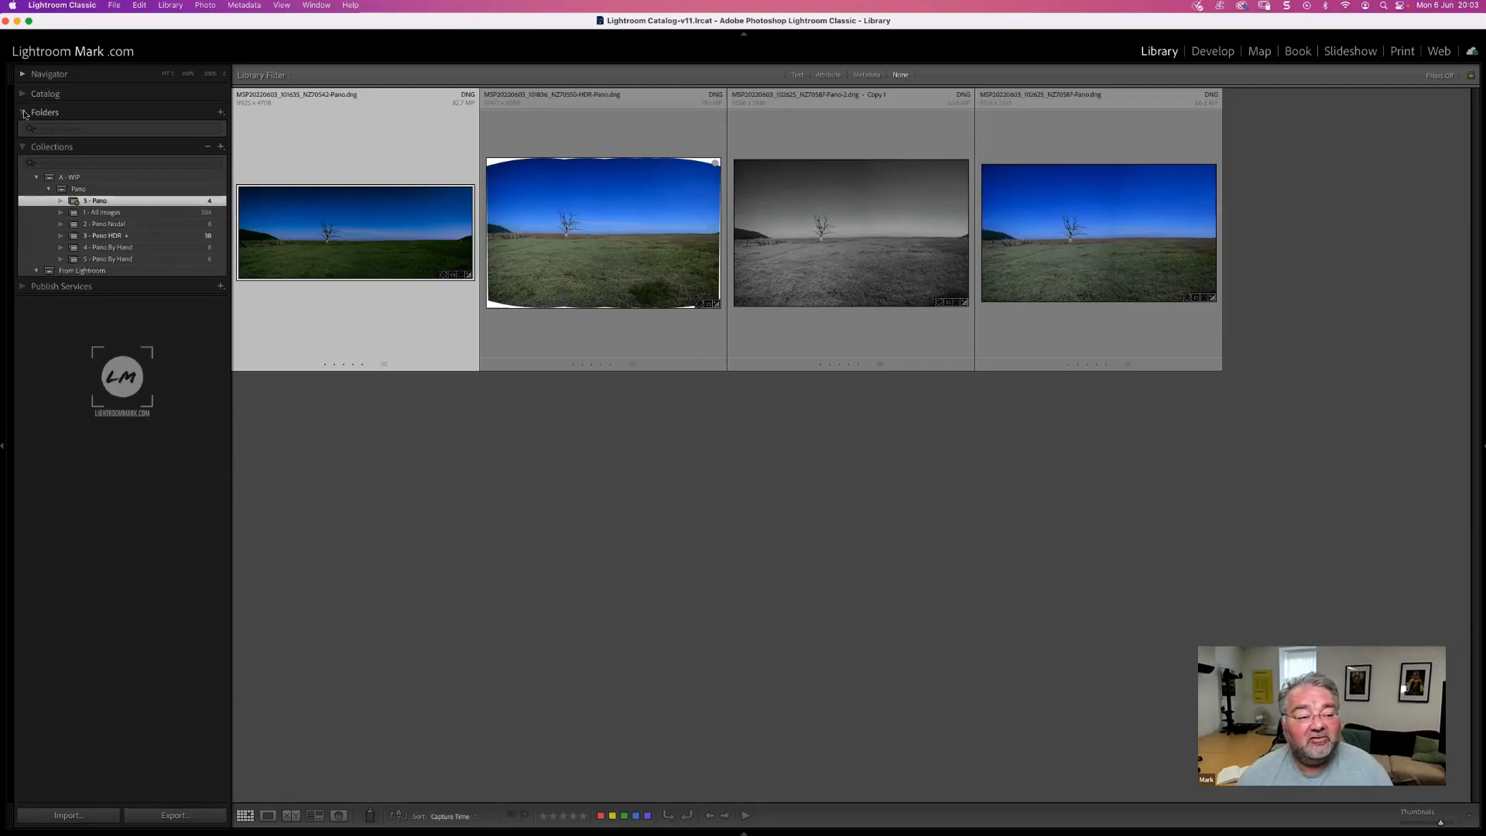
pyautogui.click(45, 95)
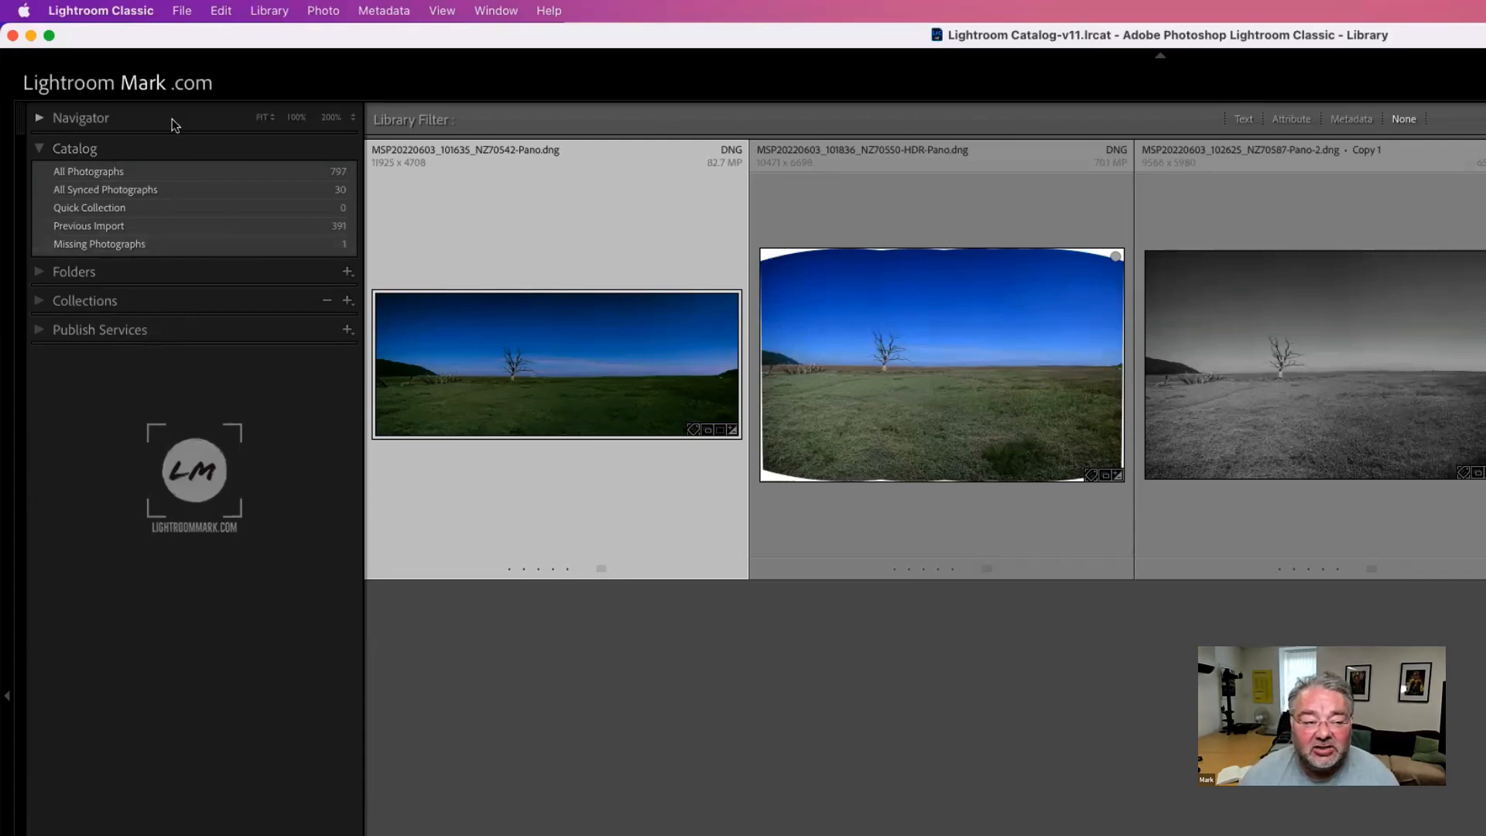
pyautogui.rightClick(133, 154)
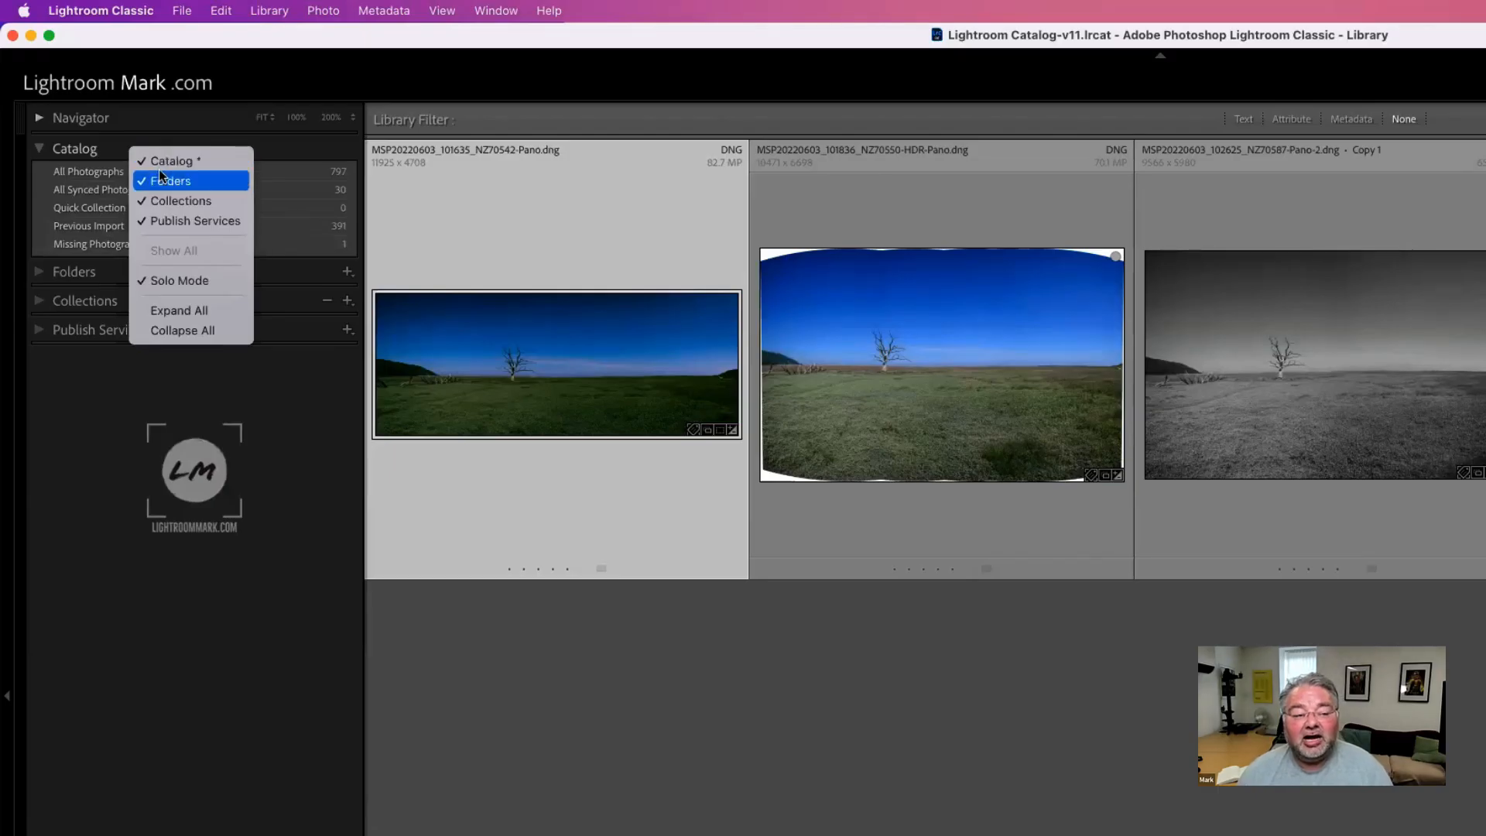
pyautogui.click(199, 166)
pyautogui.rightClick(112, 152)
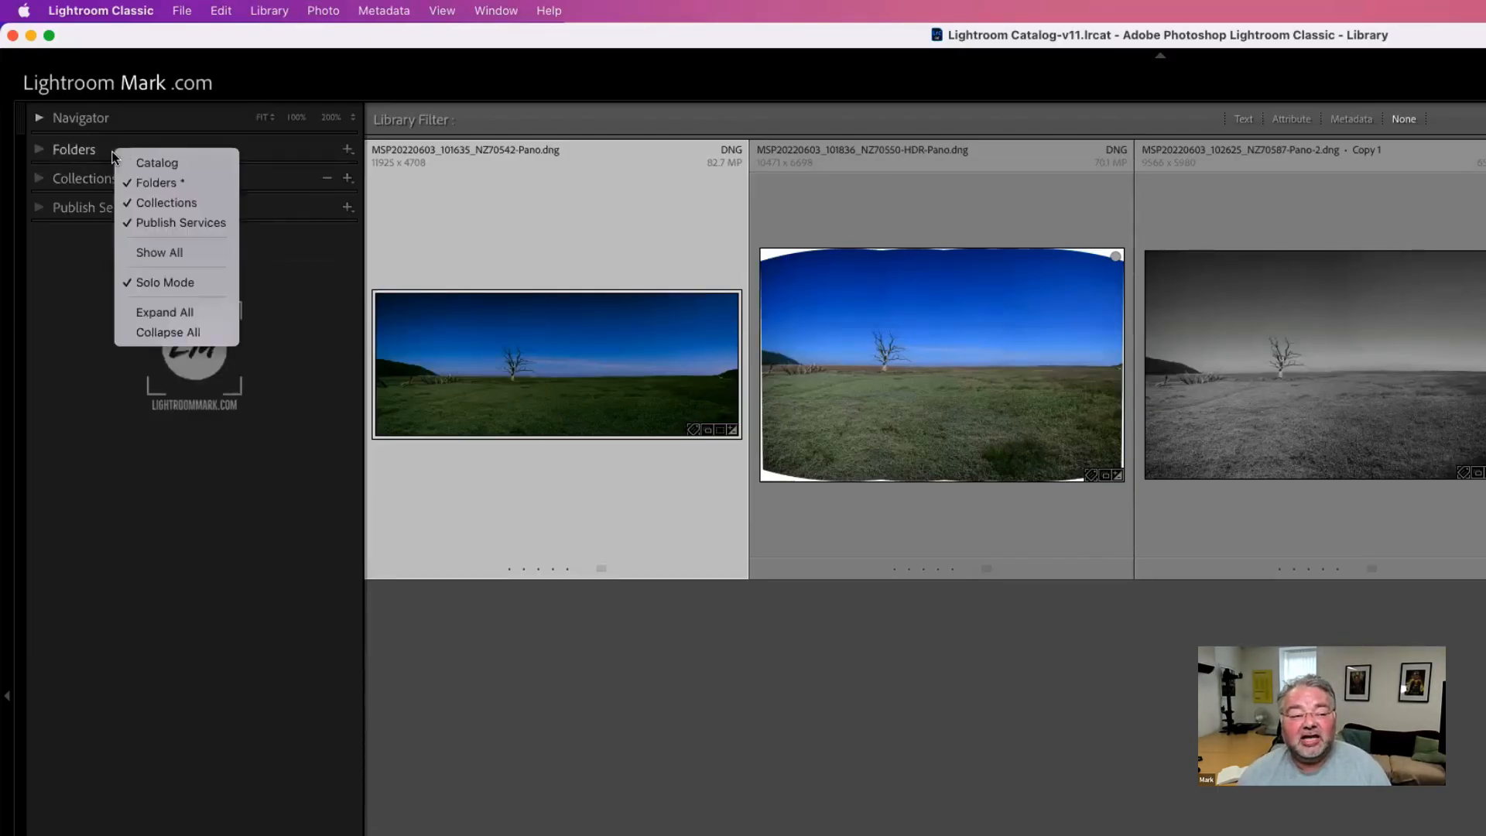
pyautogui.click(157, 164)
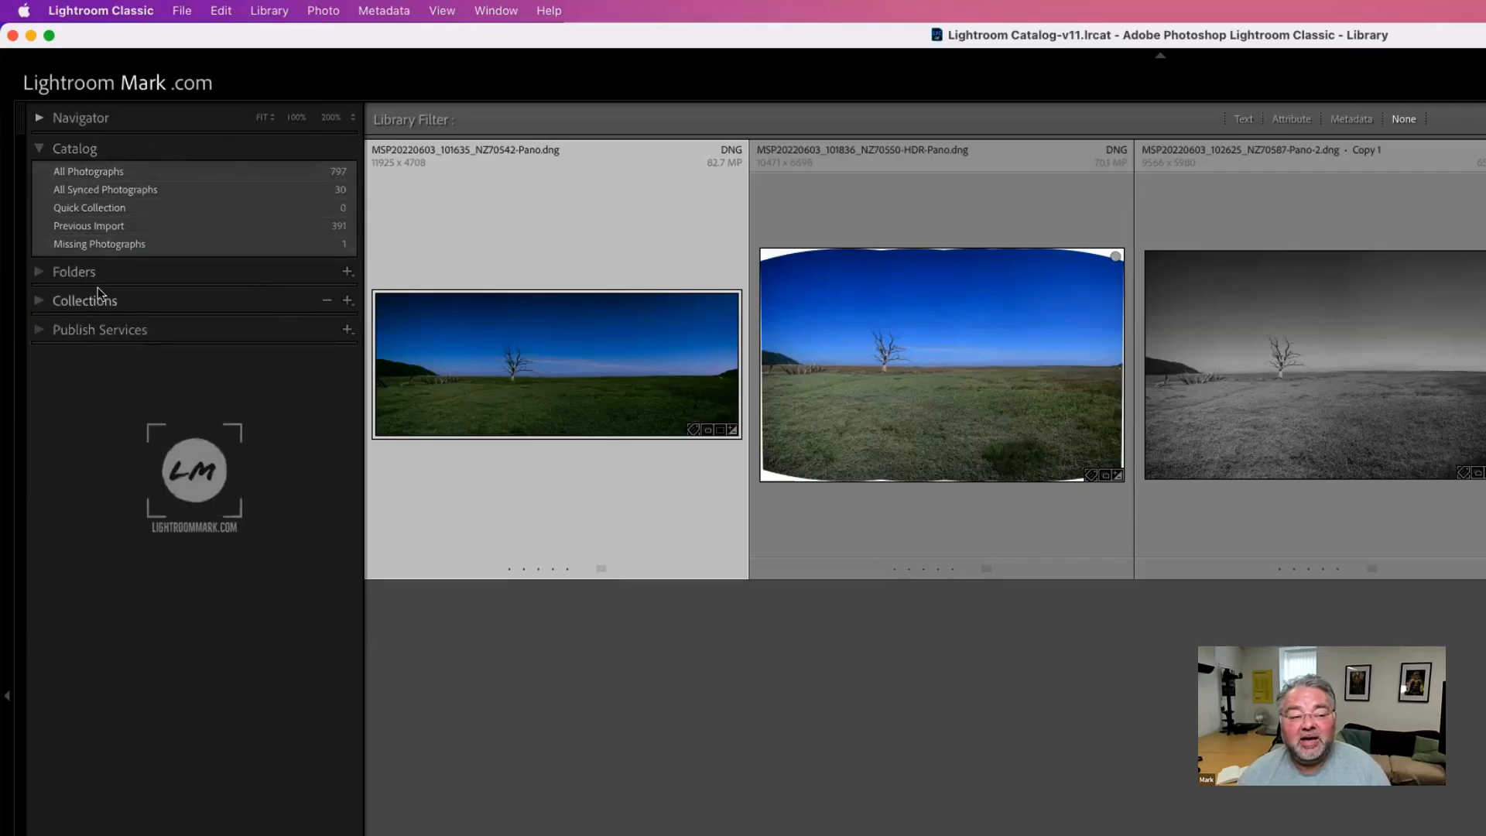
# - Check the Solo Mode option, and expand Folders, Collections, Publish Services and Catalog one at a time to see how it behaves
pyautogui.rightClick(124, 269)
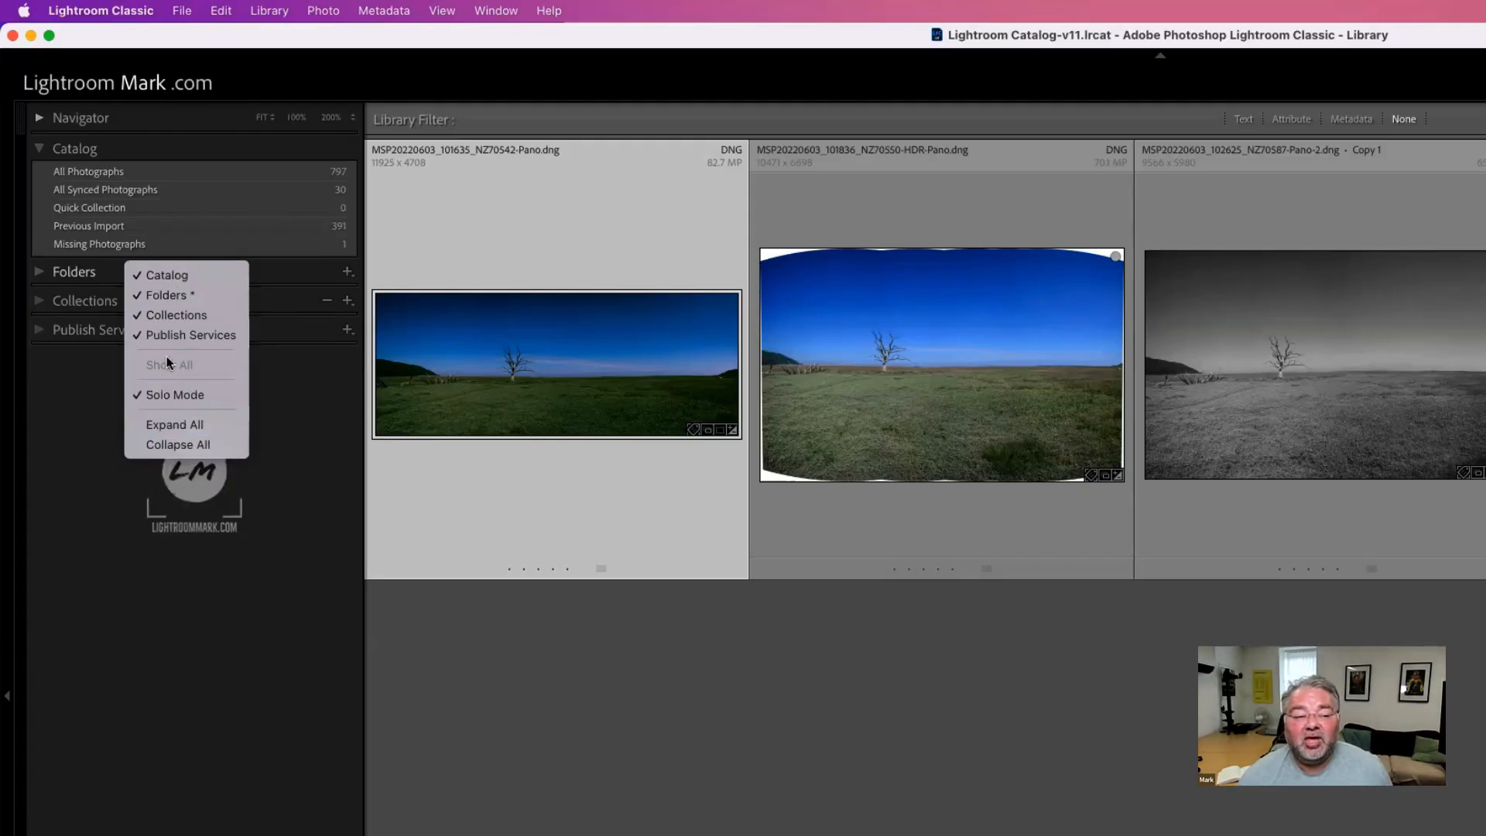
pyautogui.click(41, 152)
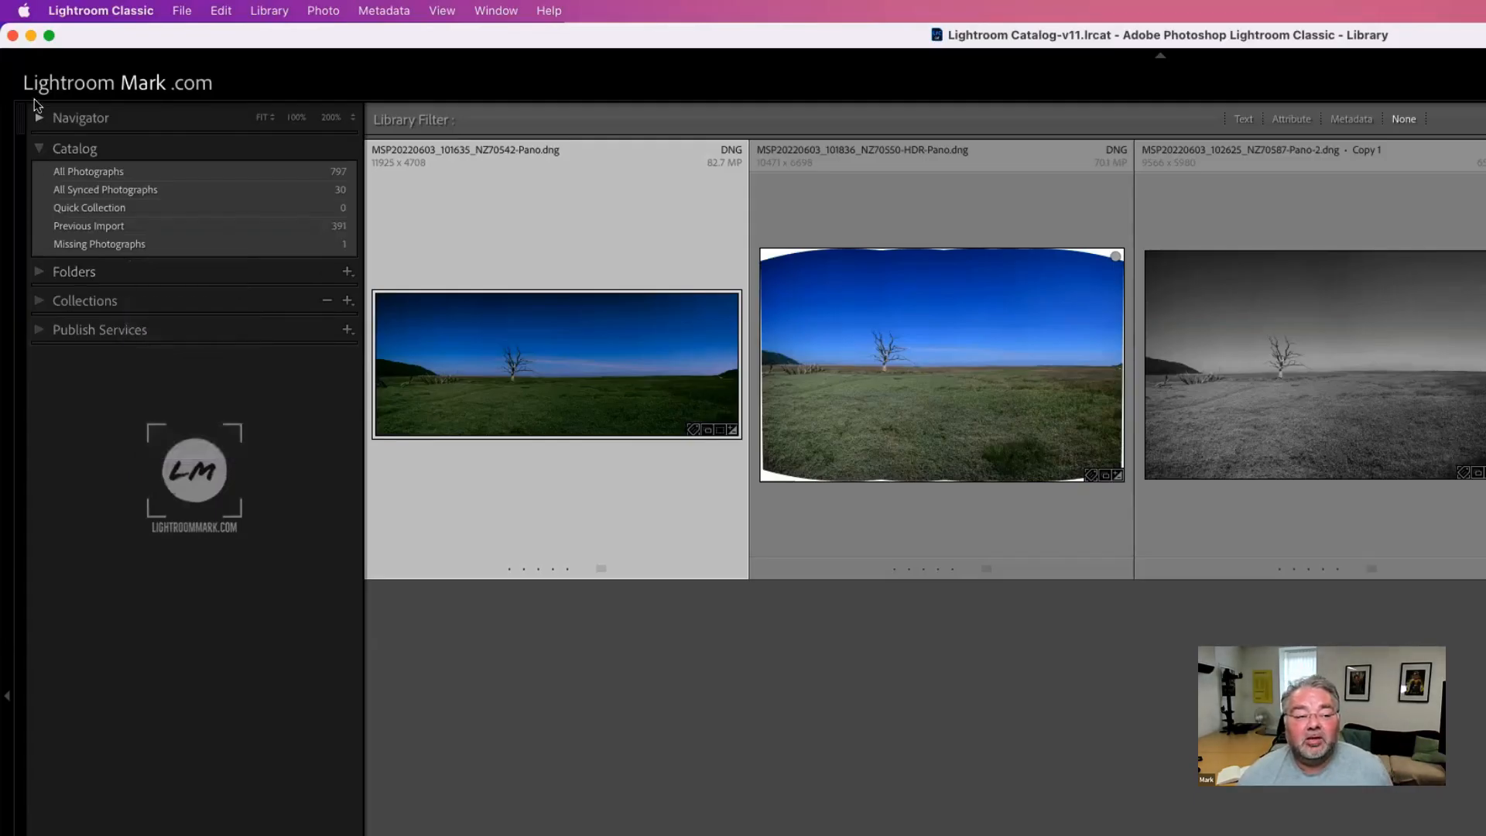
pyautogui.click(44, 275)
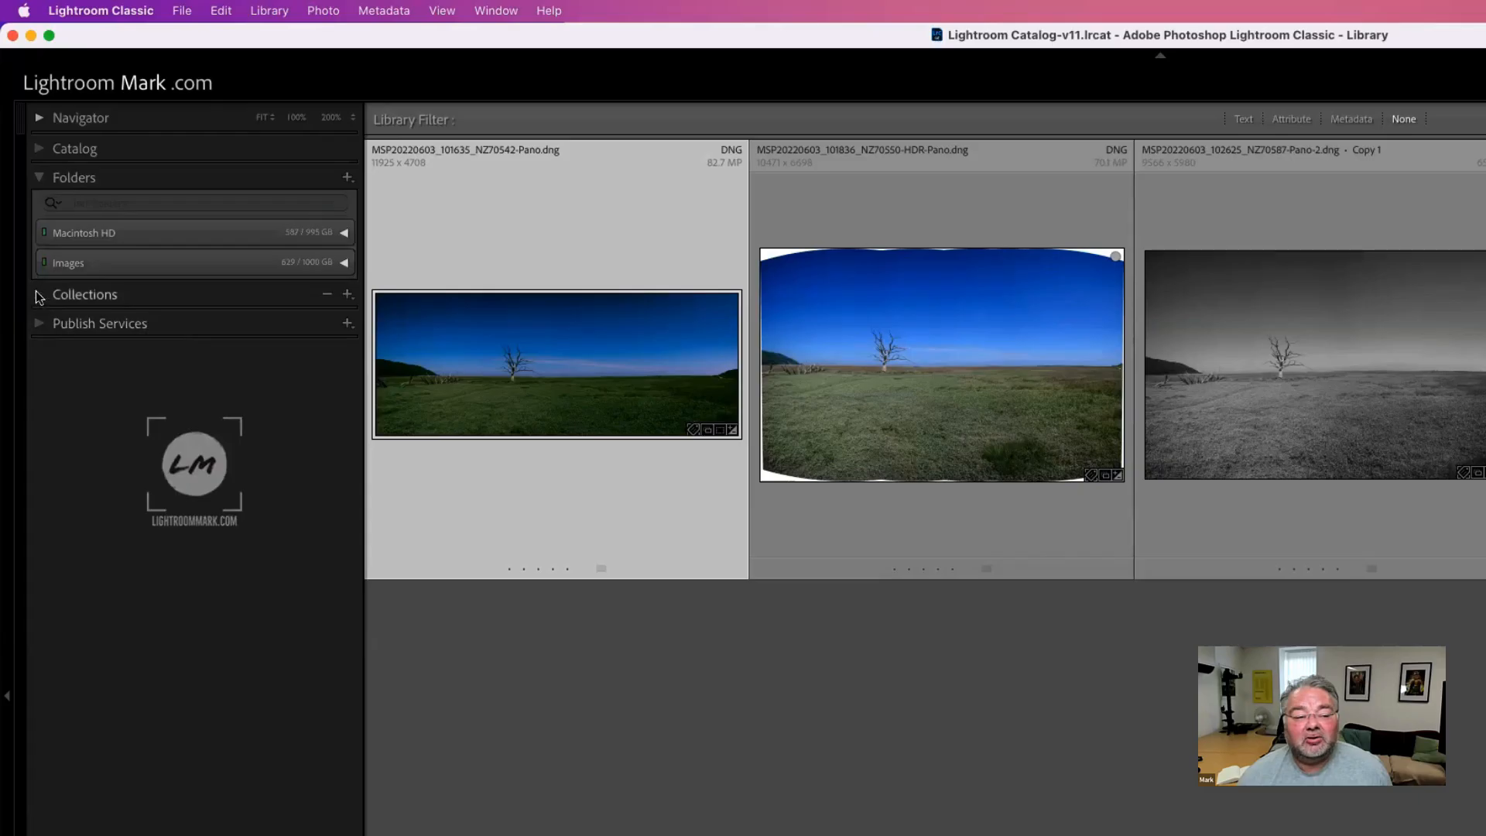
pyautogui.click(37, 294)
pyautogui.click(38, 423)
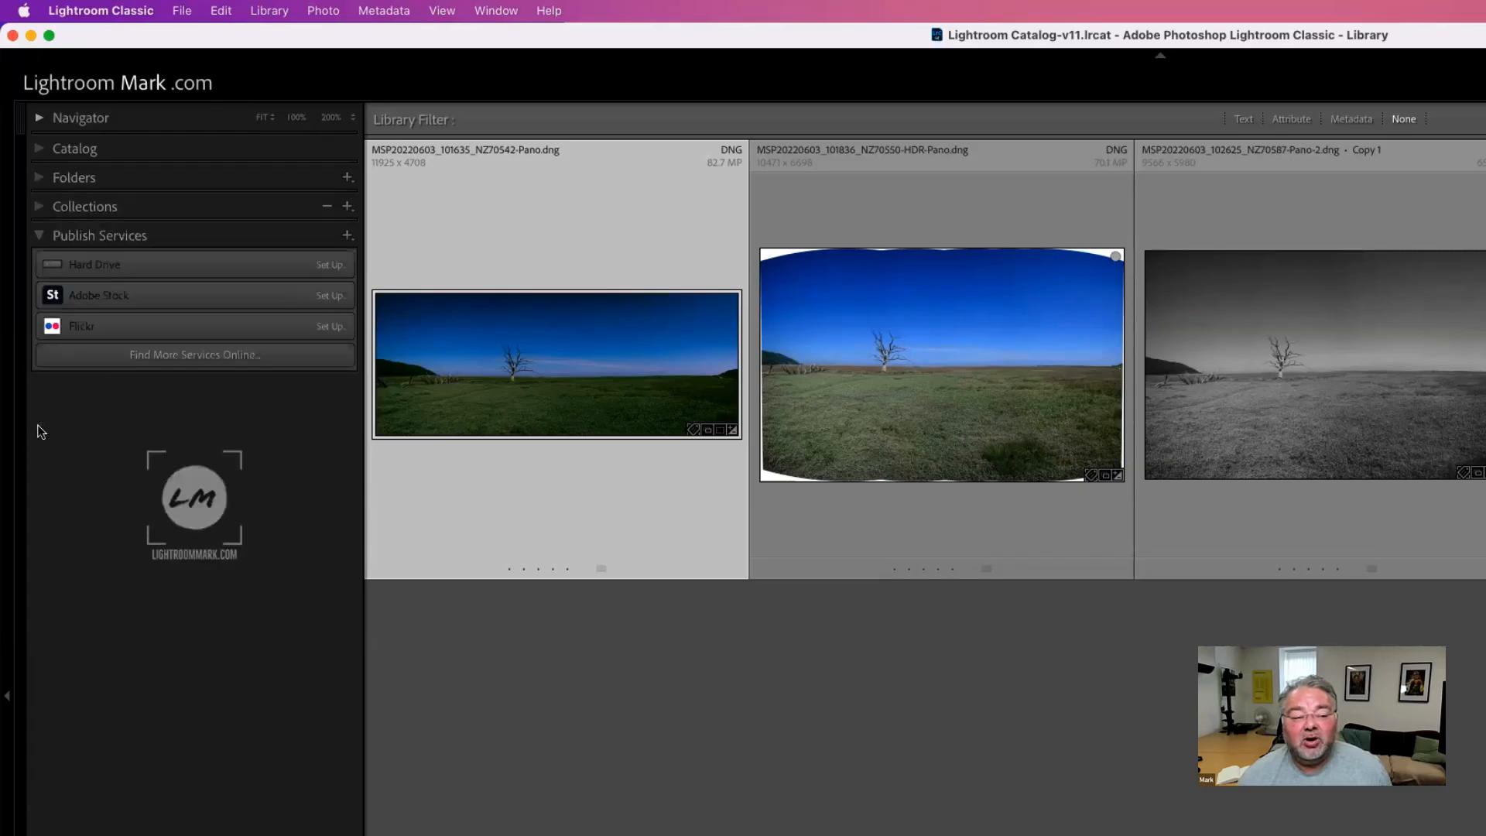
pyautogui.click(43, 154)
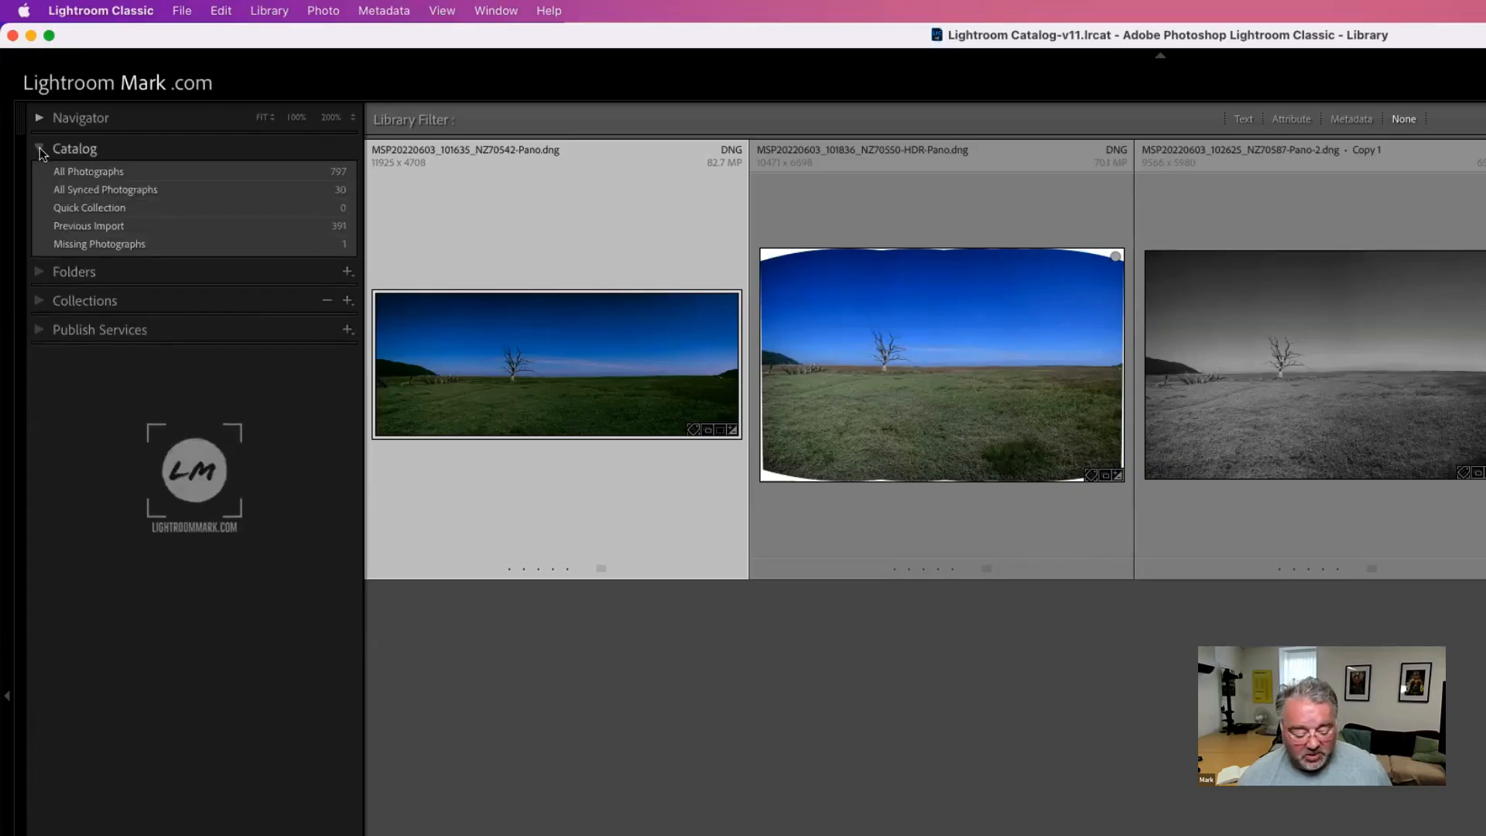
pyautogui.click(43, 151)
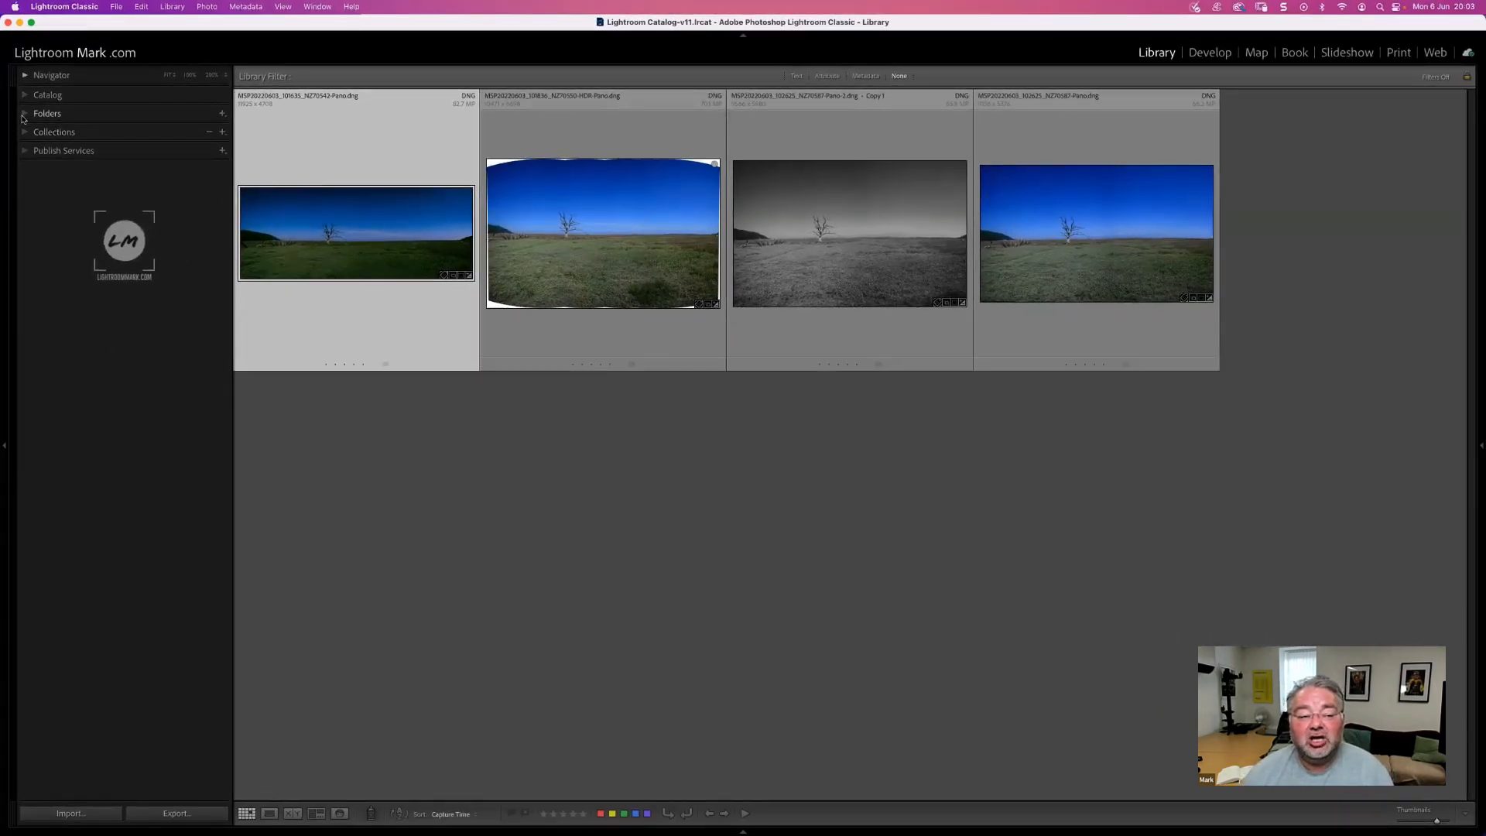
# - Keep the Folders and Collections panels expanded together under Solo Mode, and check that option in the panel list
pyautogui.click(23, 118)
pyautogui.click(26, 189)
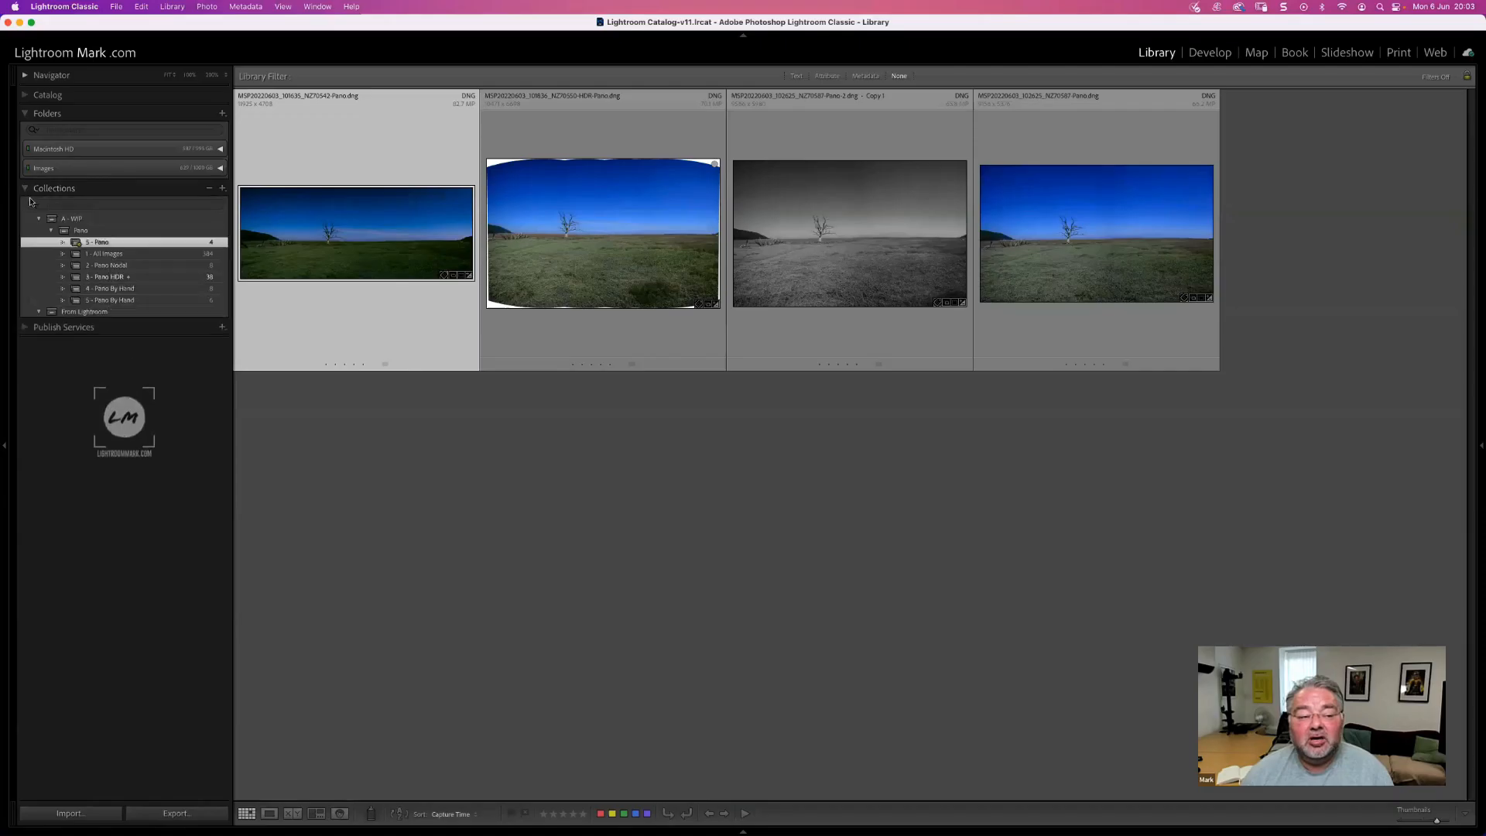
pyautogui.click(27, 115)
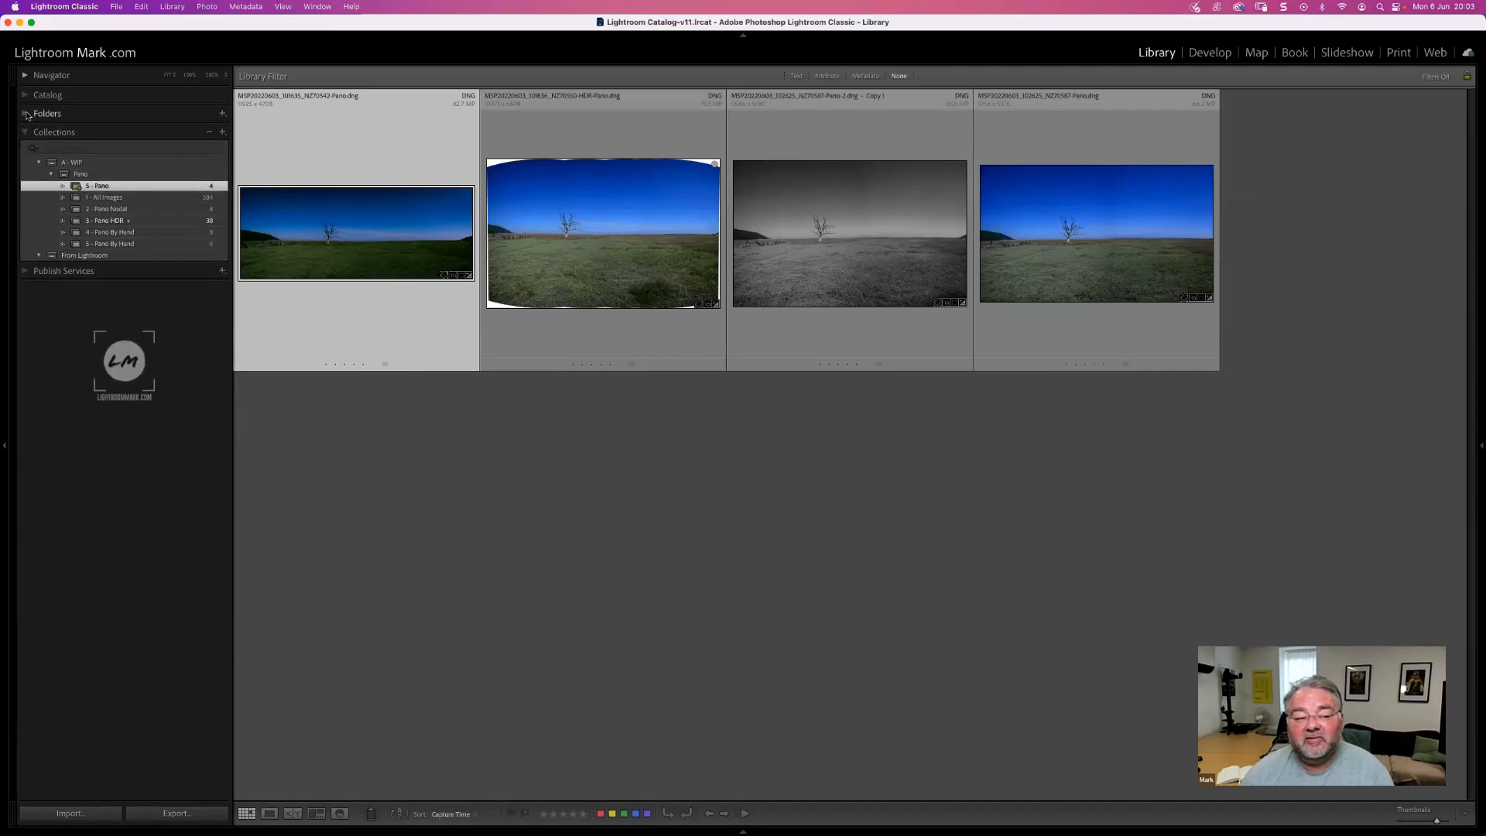
pyautogui.click(30, 128)
pyautogui.click(29, 128)
pyautogui.click(25, 114)
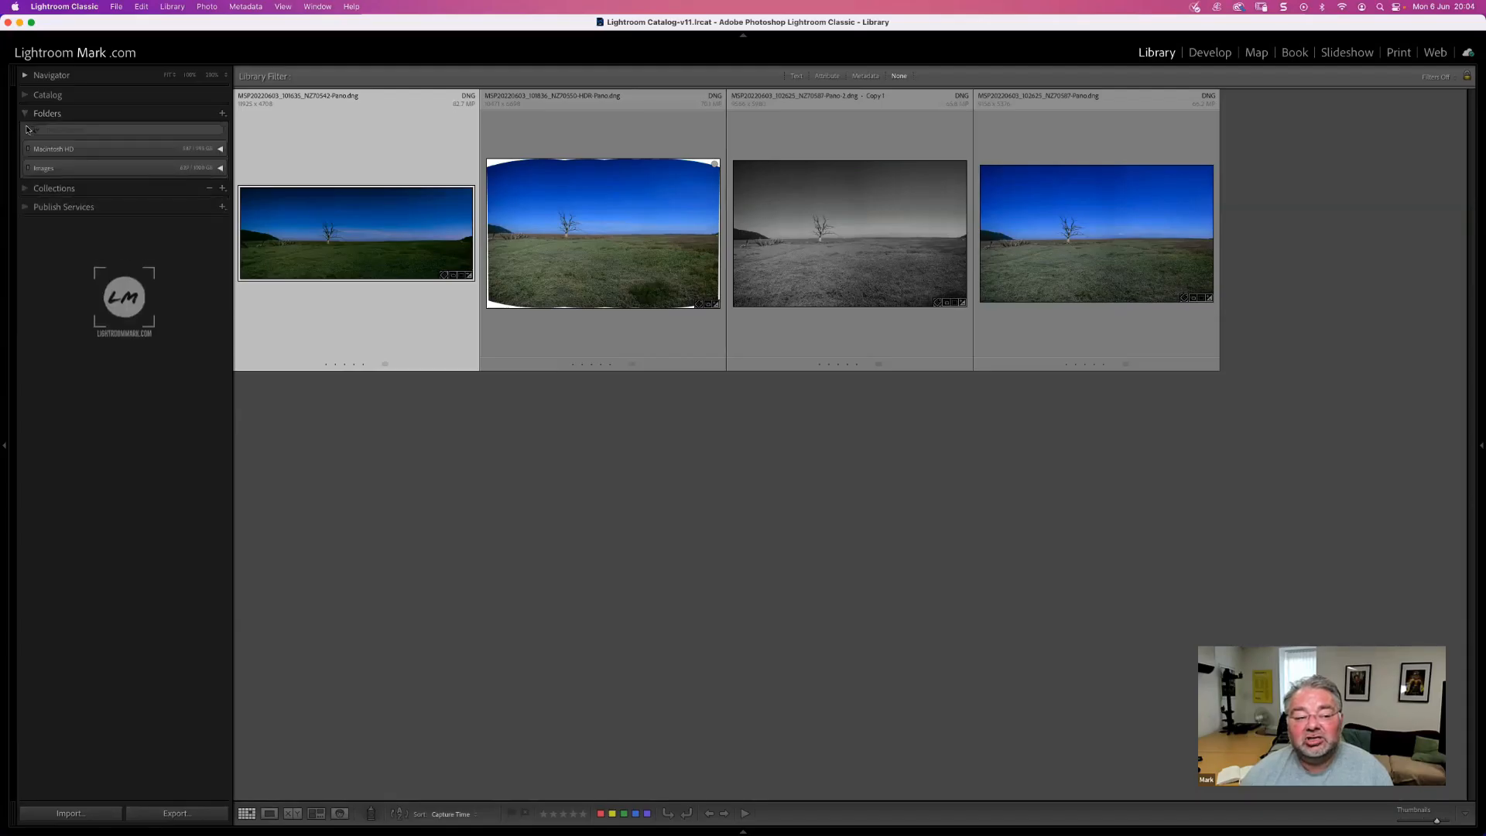
pyautogui.click(25, 188)
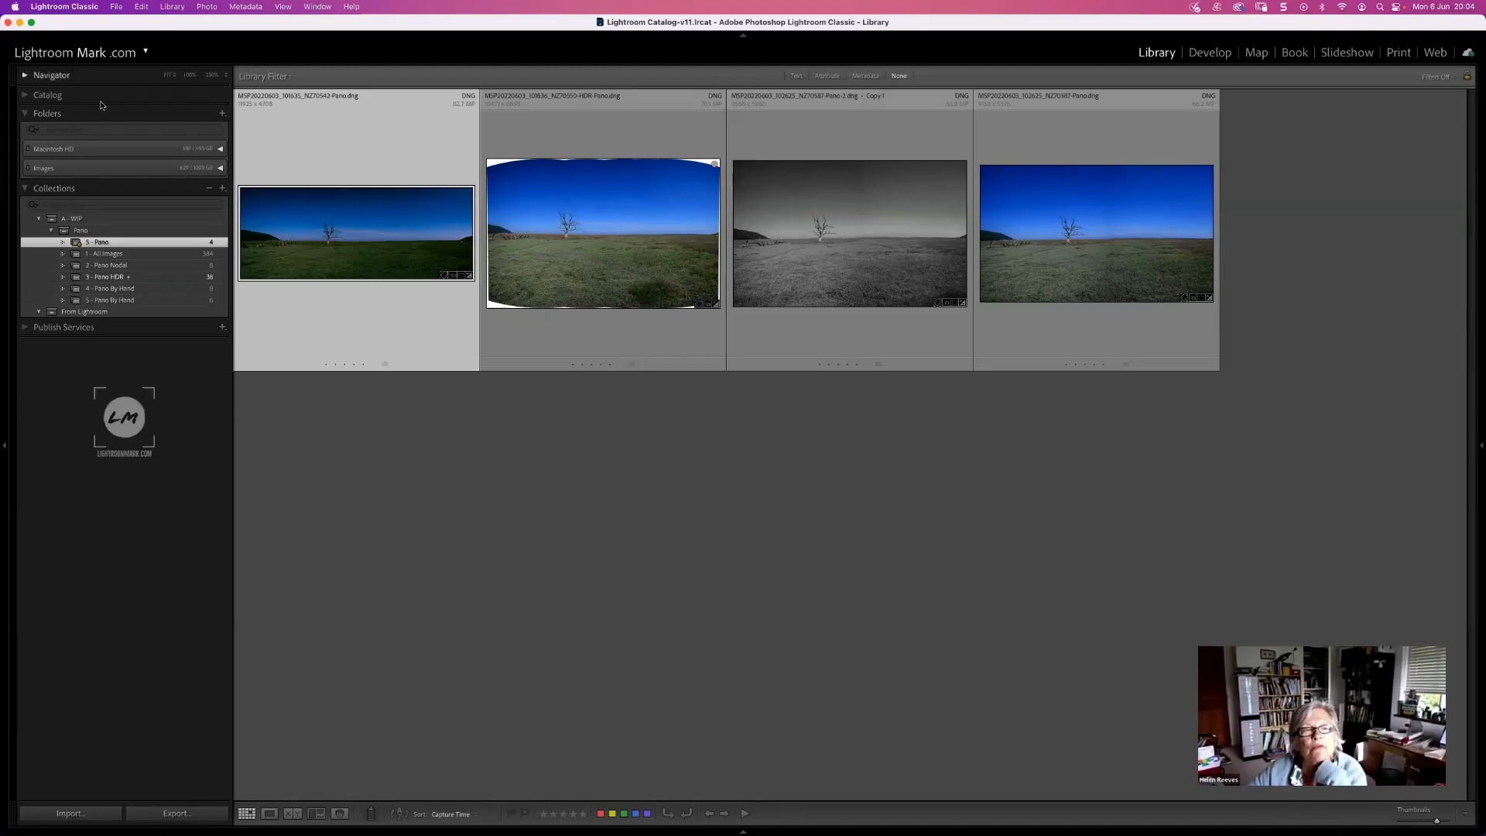
pyautogui.rightClick(56, 115)
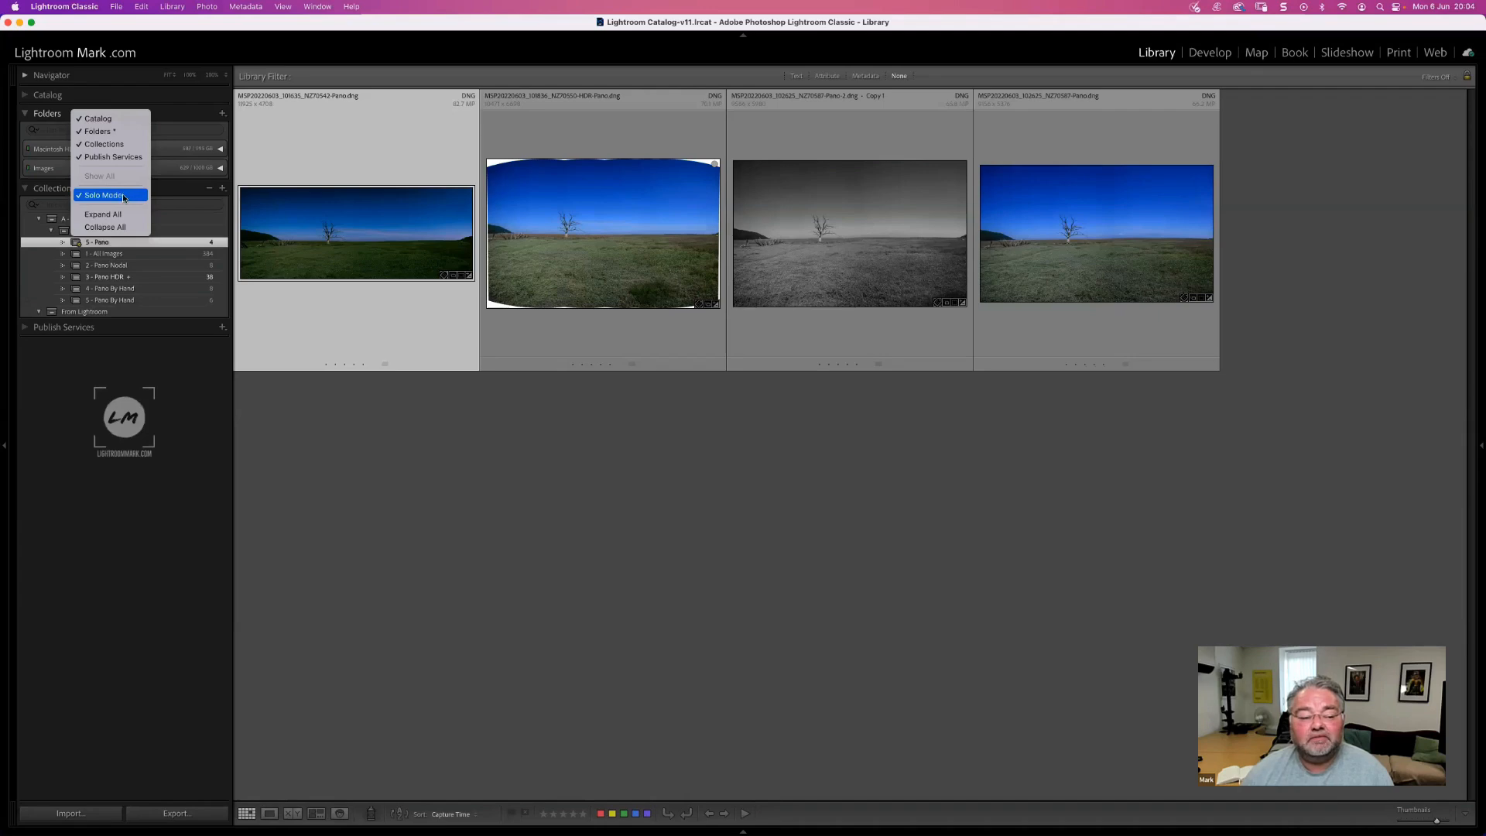
pyautogui.click(170, 100)
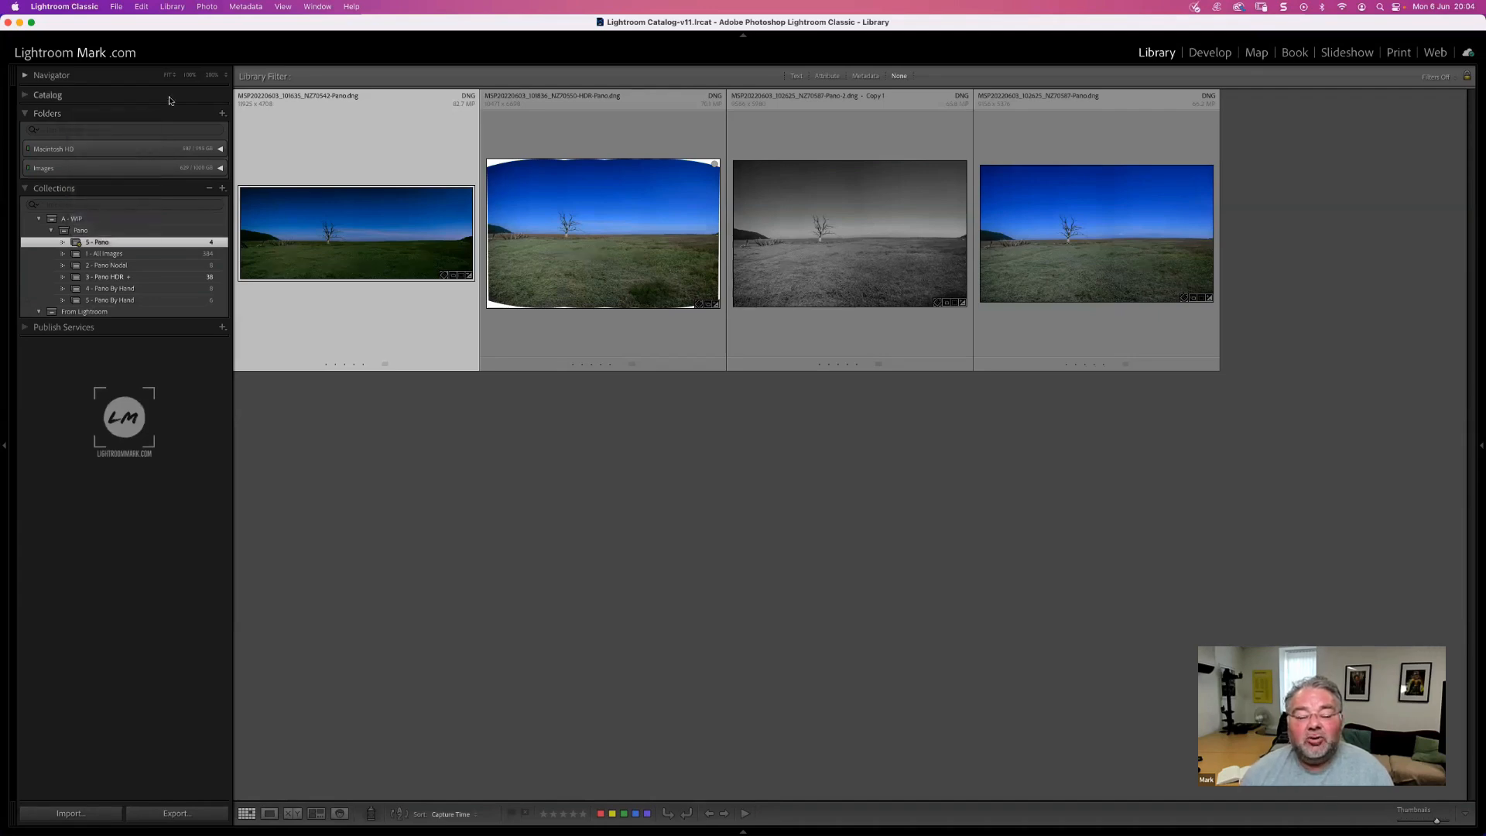
# - Reveal the panel group containing the Histogram, hide and restore its Quick Develop panel, and collapse Metadata
pyautogui.click(1479, 452)
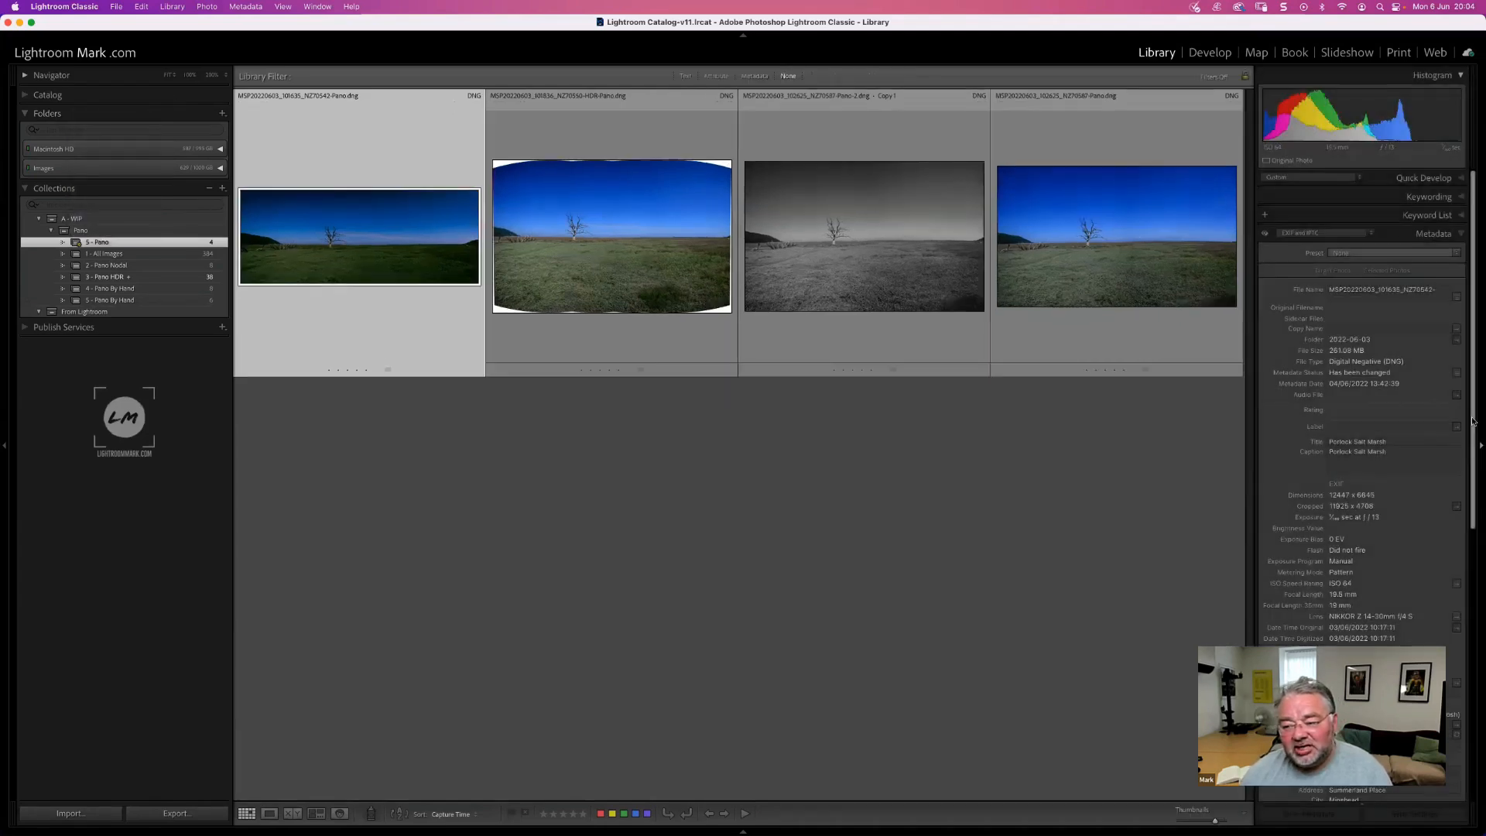
pyautogui.rightClick(1391, 219)
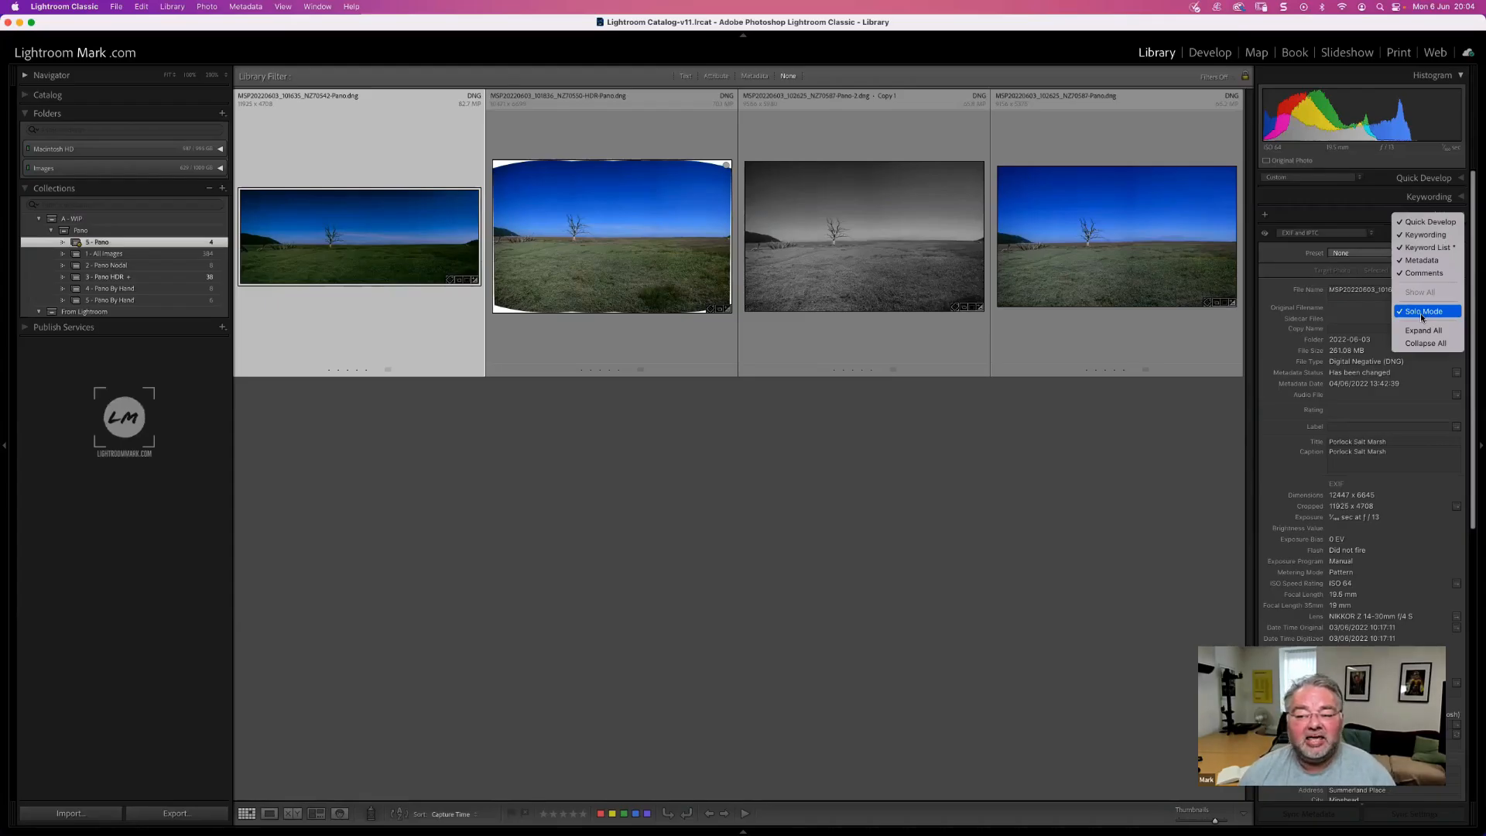
pyautogui.click(1422, 222)
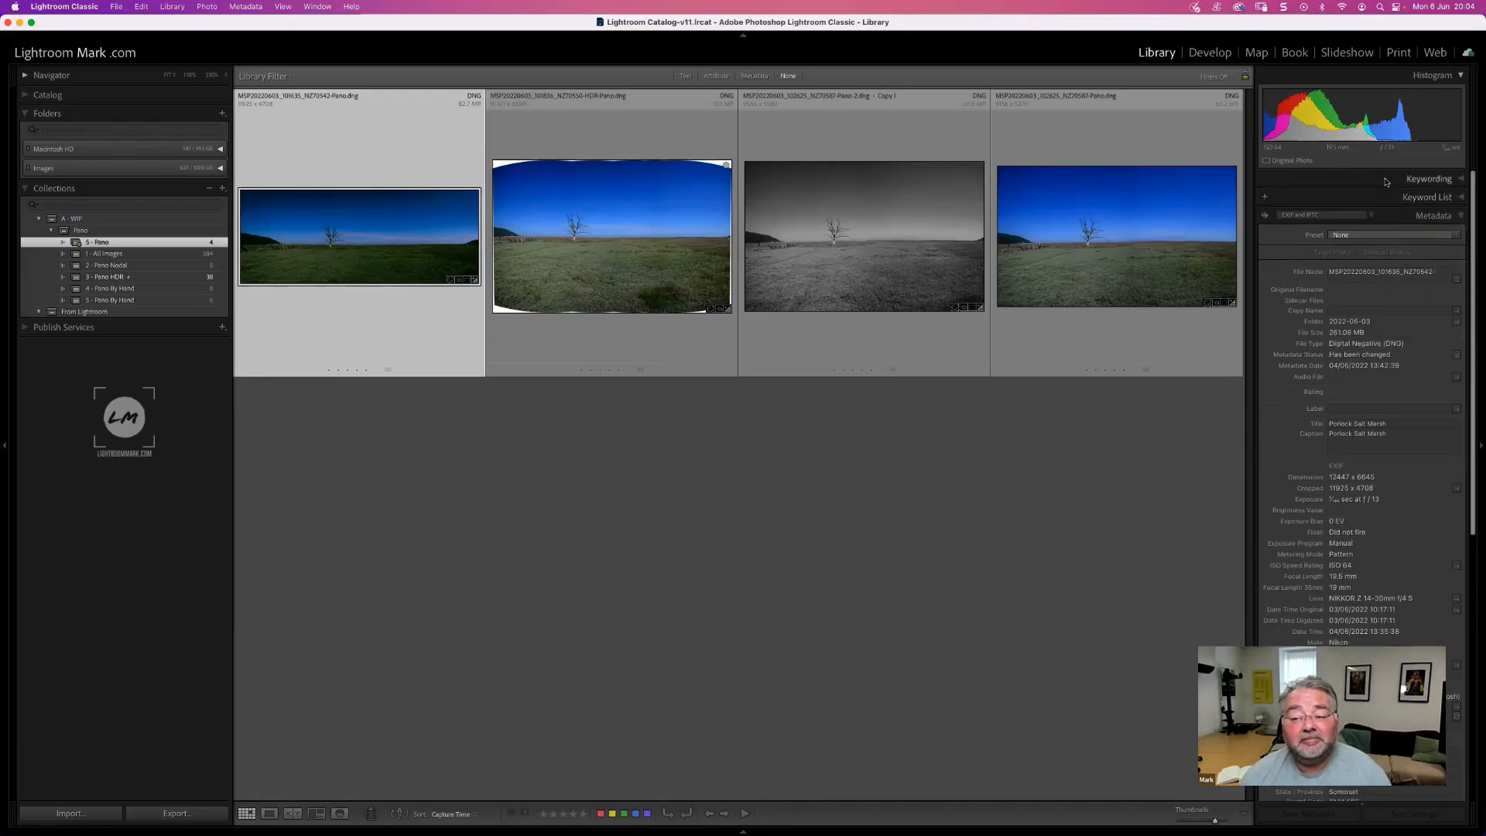
pyautogui.rightClick(1386, 181)
pyautogui.click(1397, 187)
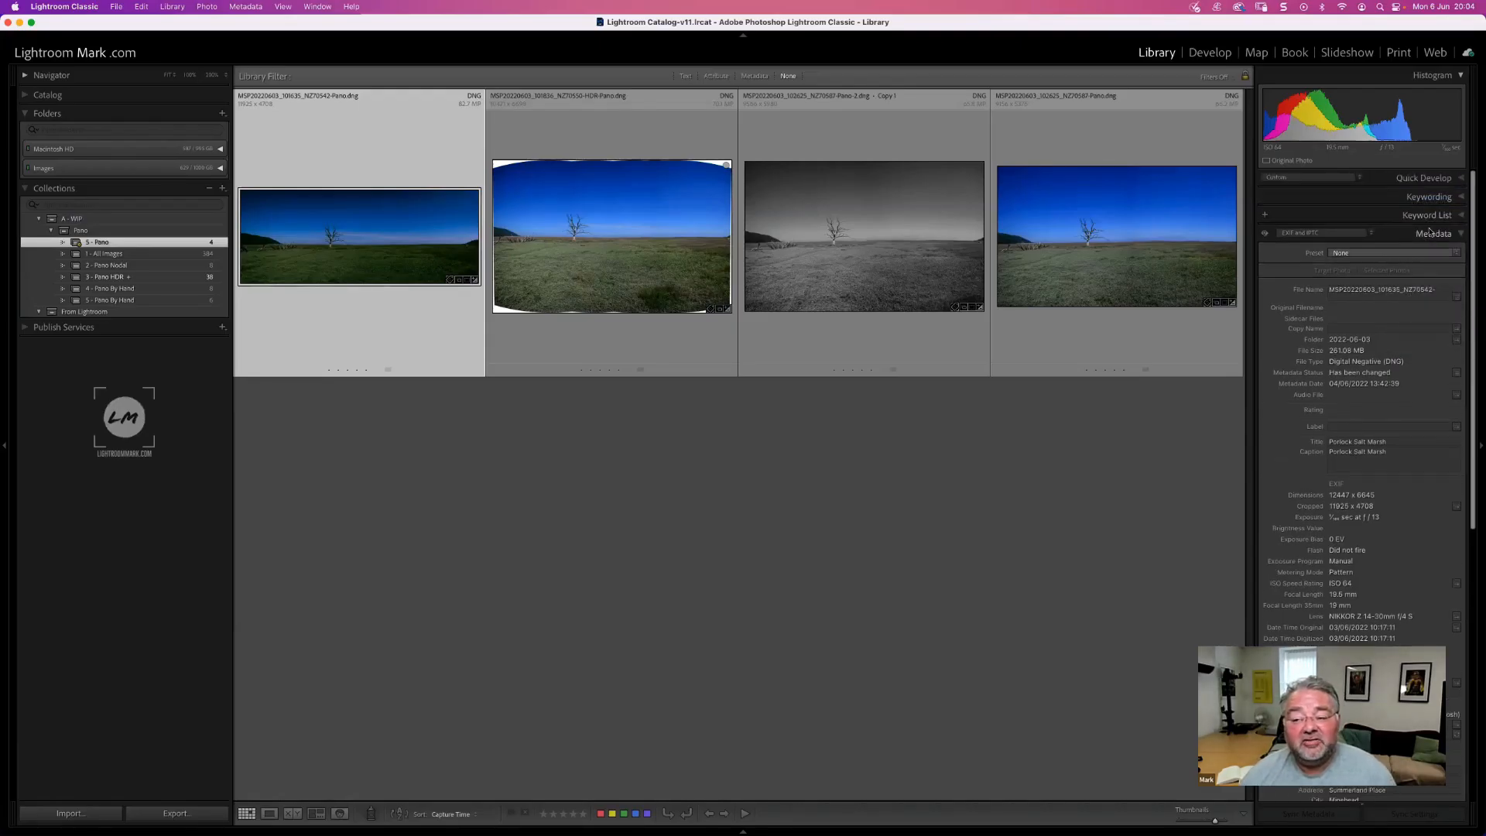
pyautogui.click(1458, 234)
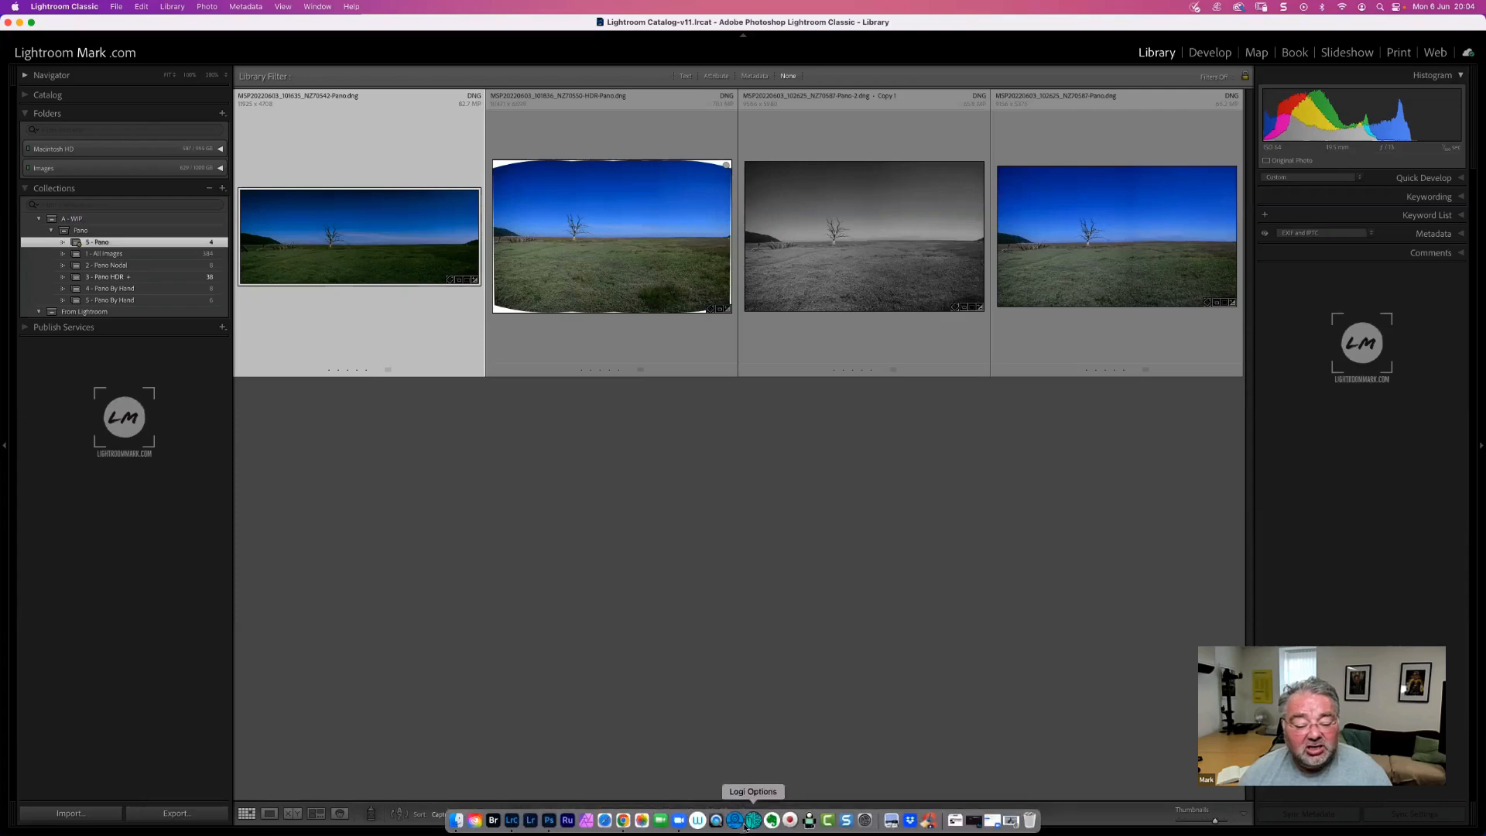
# - Review the module picker's hide options, and try Auto Hide on the panel group containing Folders and Collections
pyautogui.rightClick(744, 38)
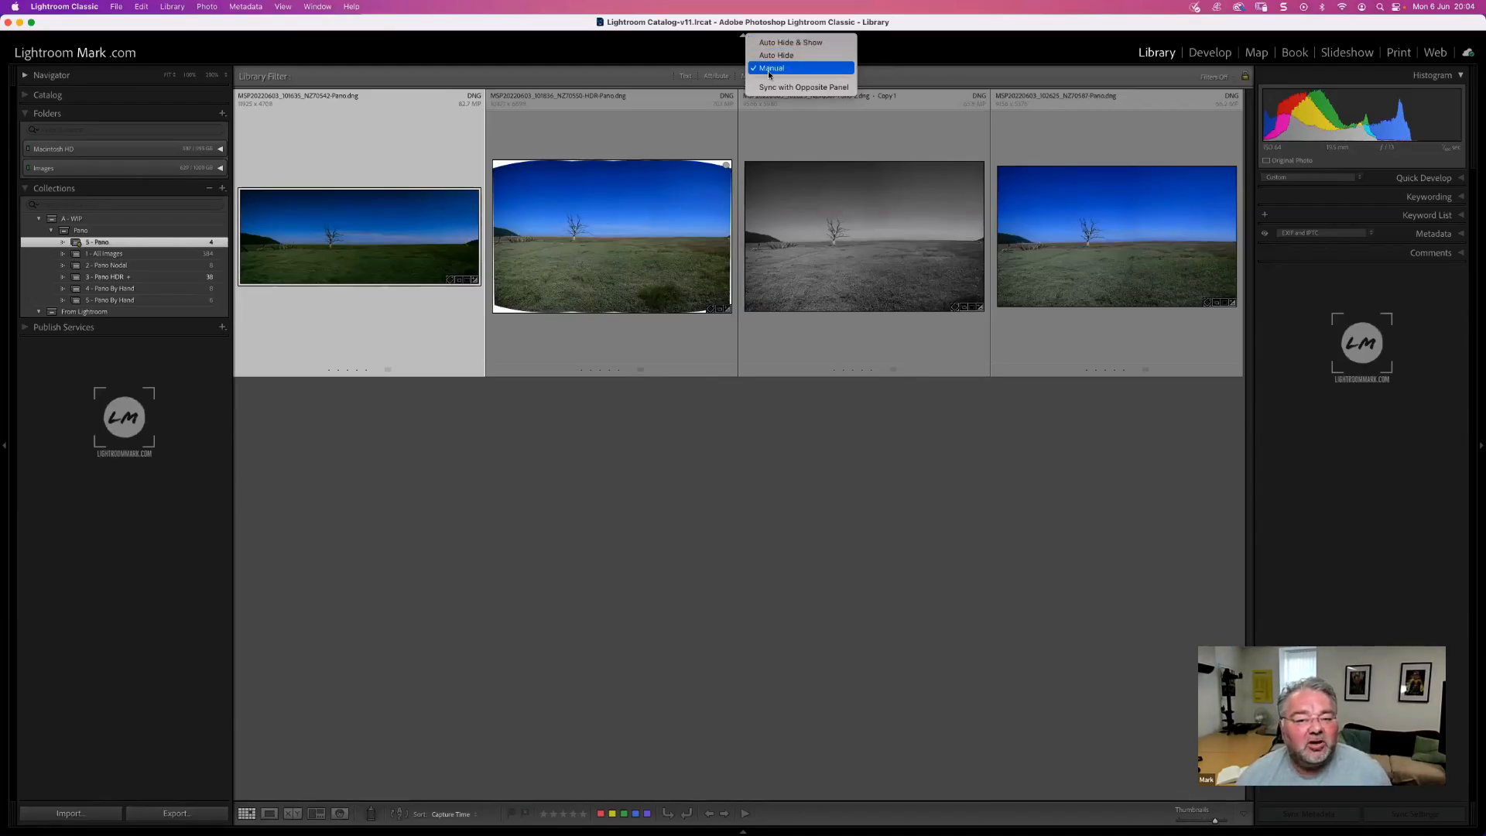
pyautogui.click(629, 591)
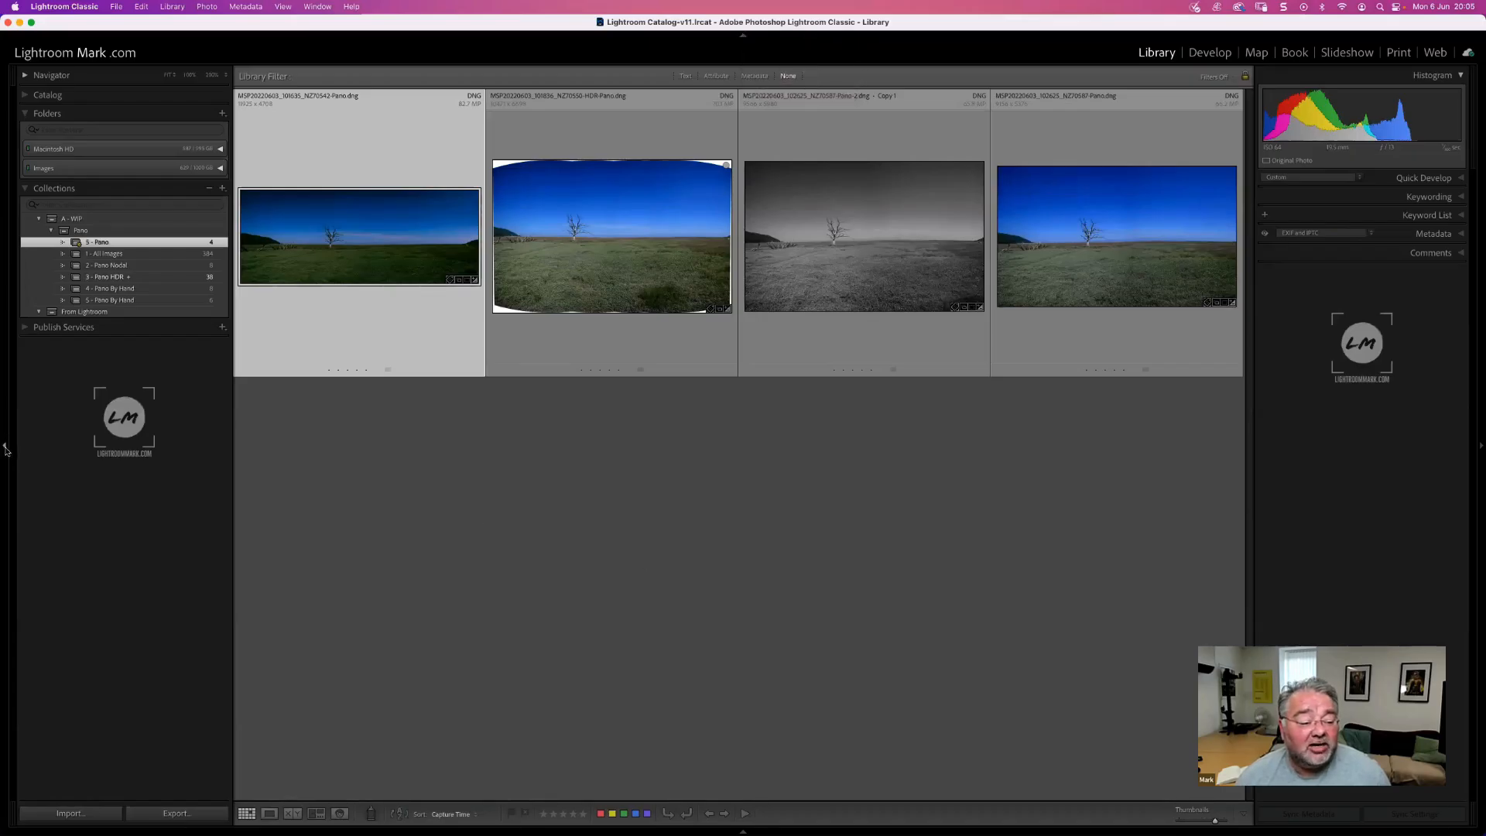
pyautogui.rightClick(5, 449)
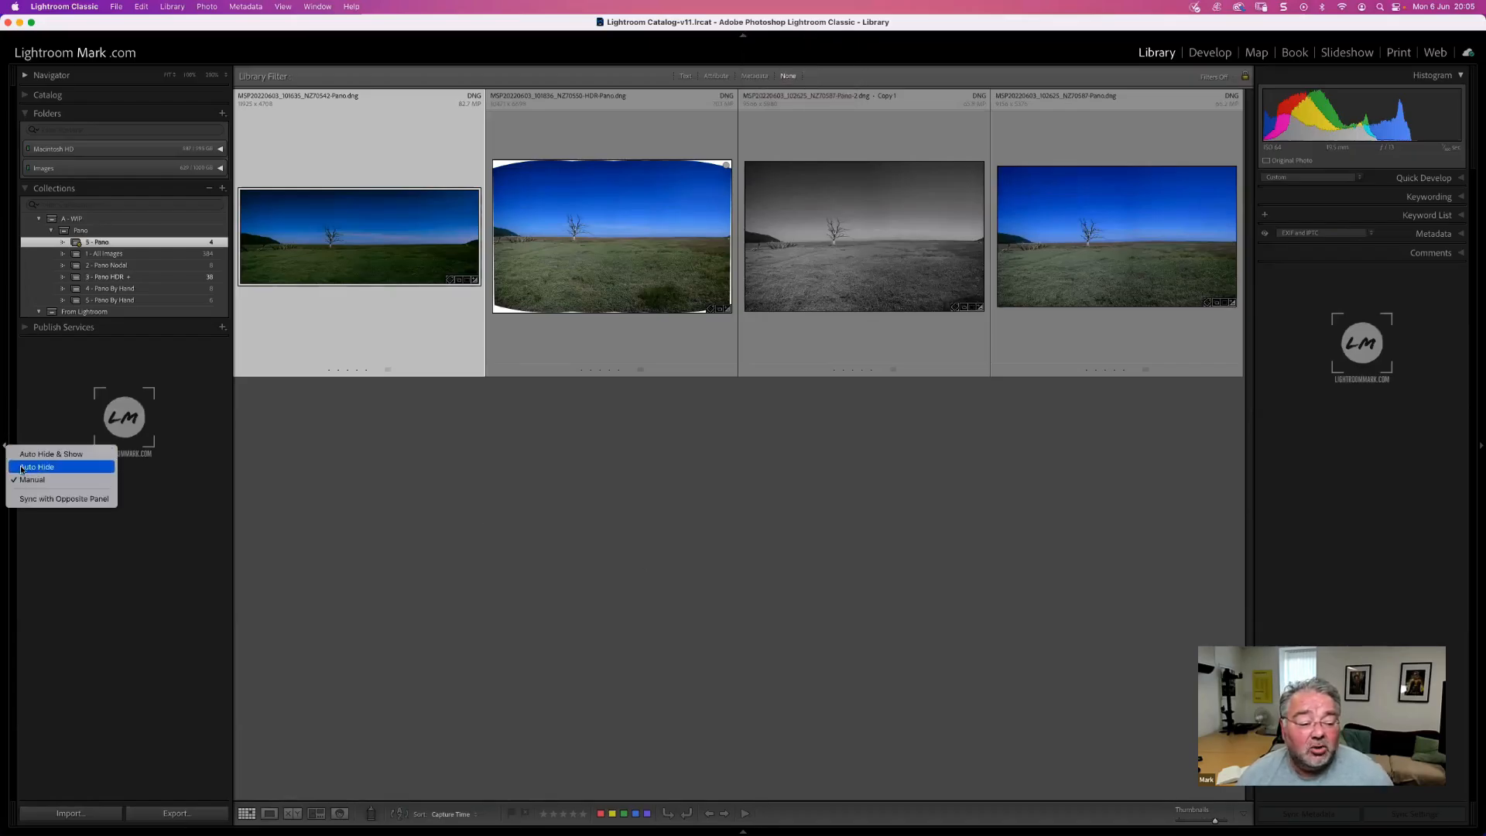
pyautogui.click(37, 467)
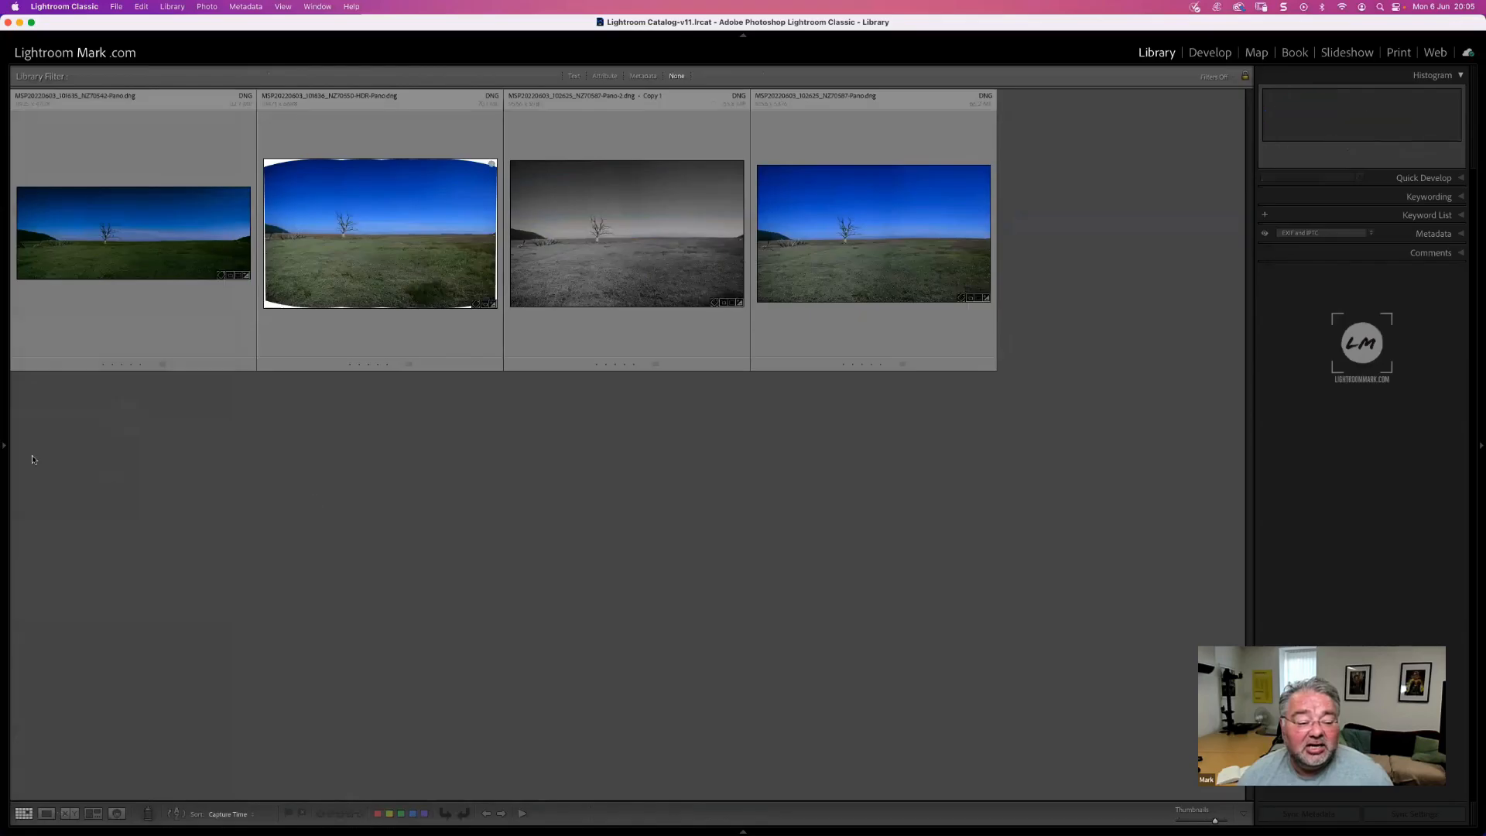
pyautogui.click(3, 451)
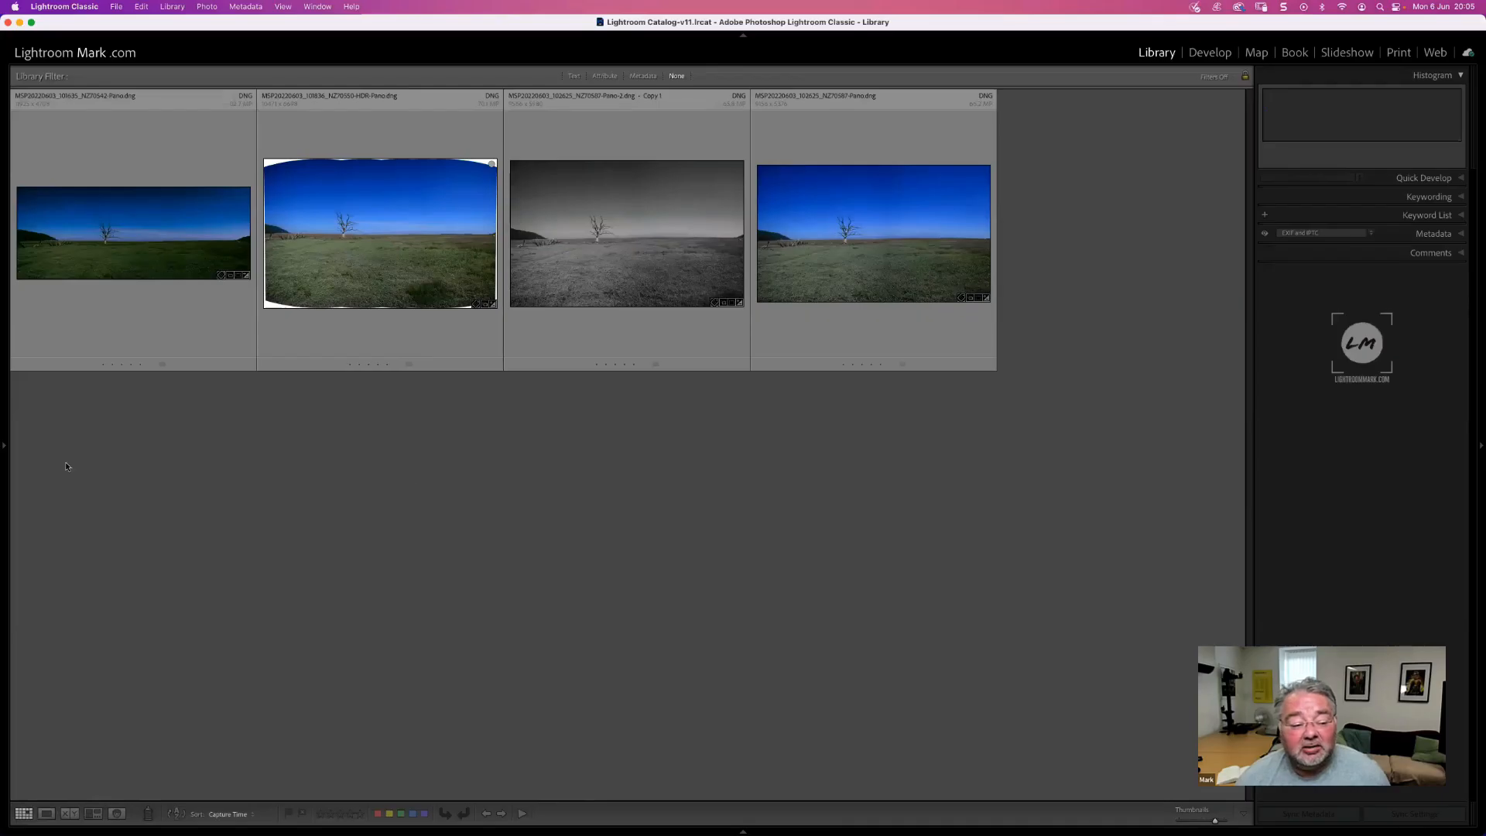
pyautogui.moveTo(4, 450)
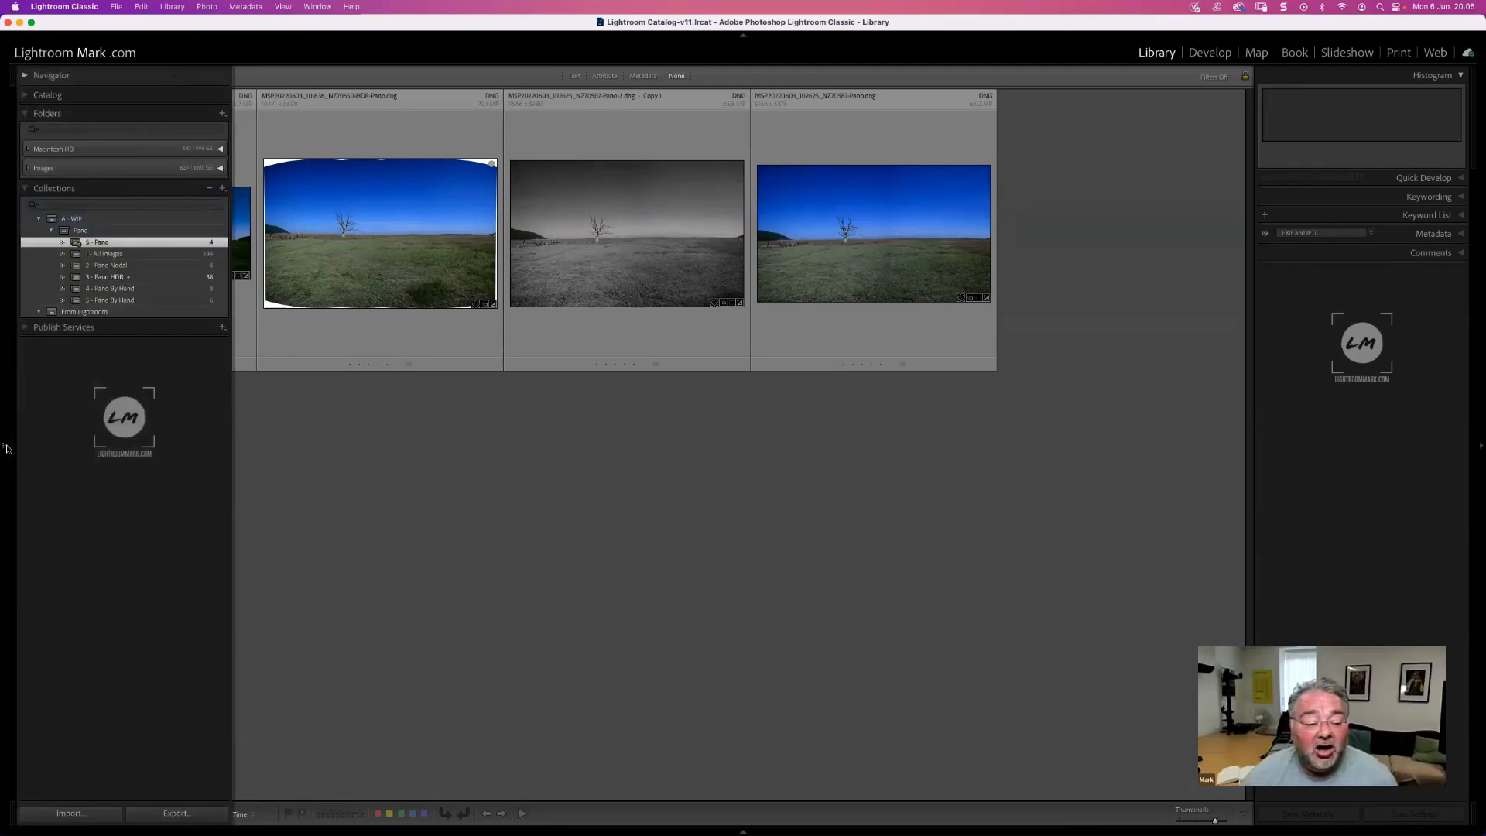
# - Set the Folders and Collections panel group to Manual, and toggle its visibility
pyautogui.rightClick(6, 449)
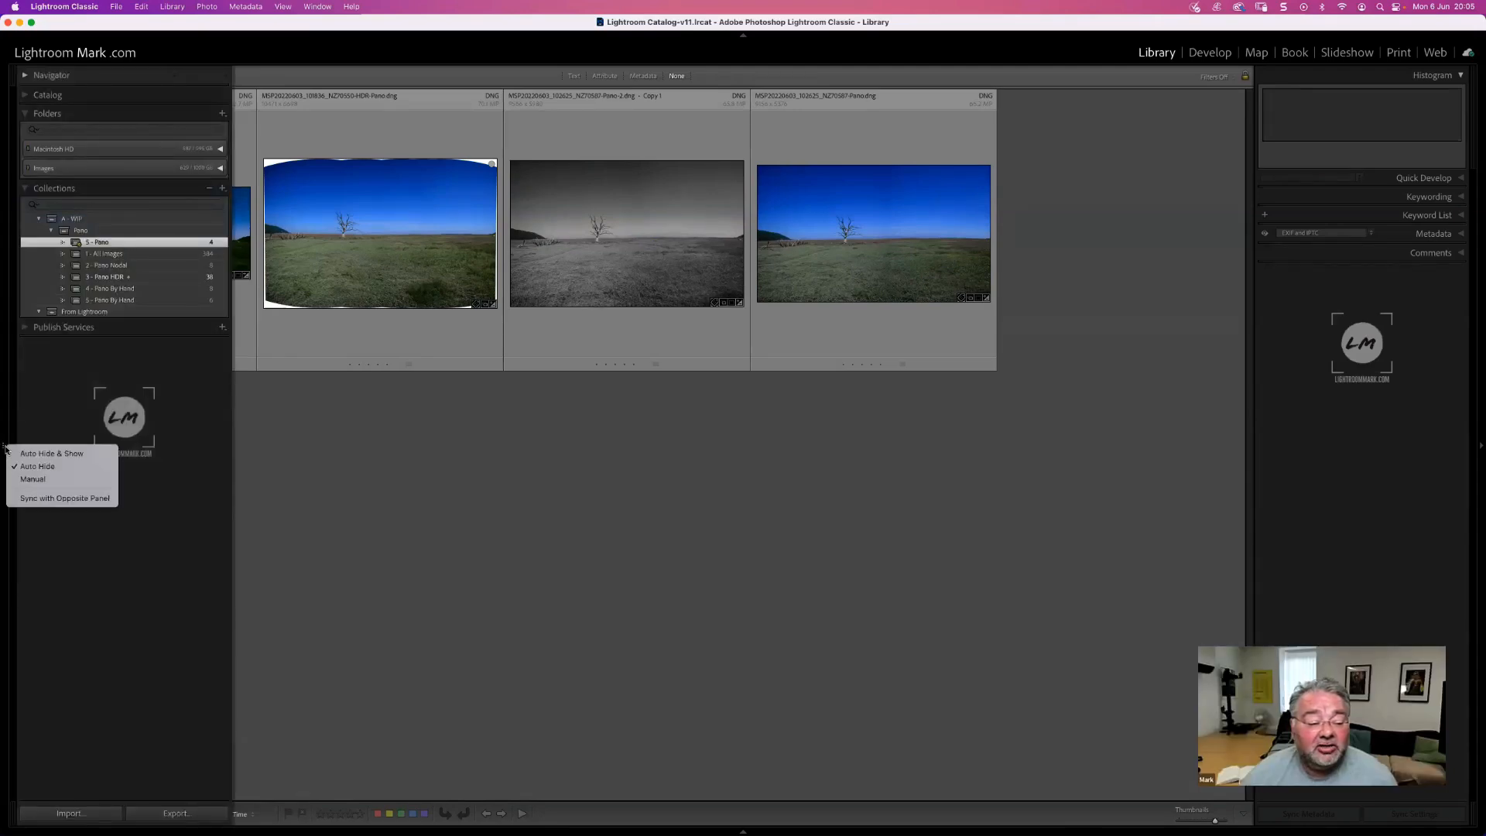
pyautogui.click(30, 485)
pyautogui.click(5, 449)
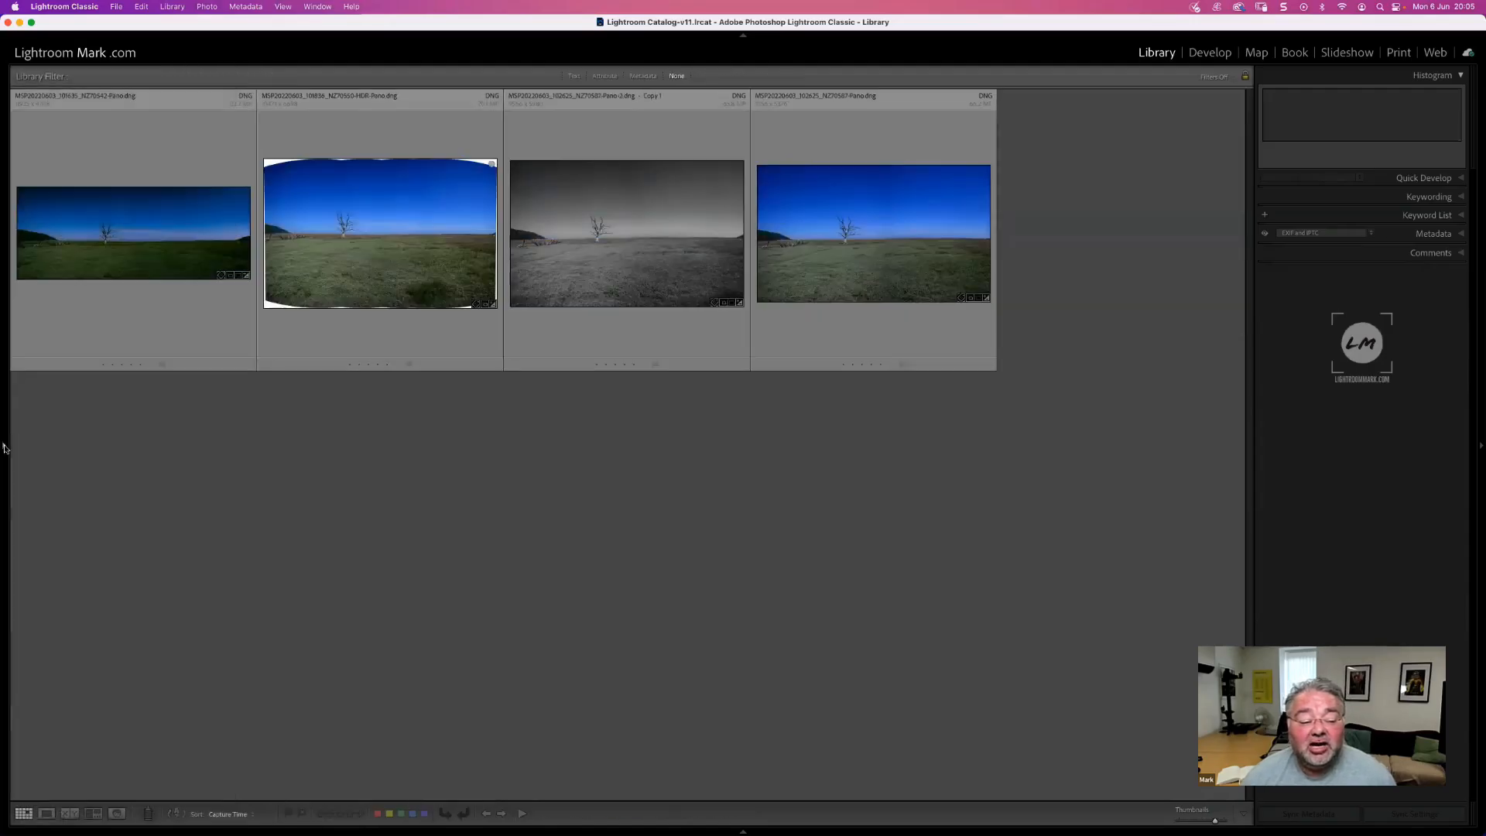
pyautogui.click(6, 449)
pyautogui.click(5, 449)
# - Try Auto Hide & Show on the Folders and Collections panel group, and return it to Manual
pyautogui.rightClick(5, 449)
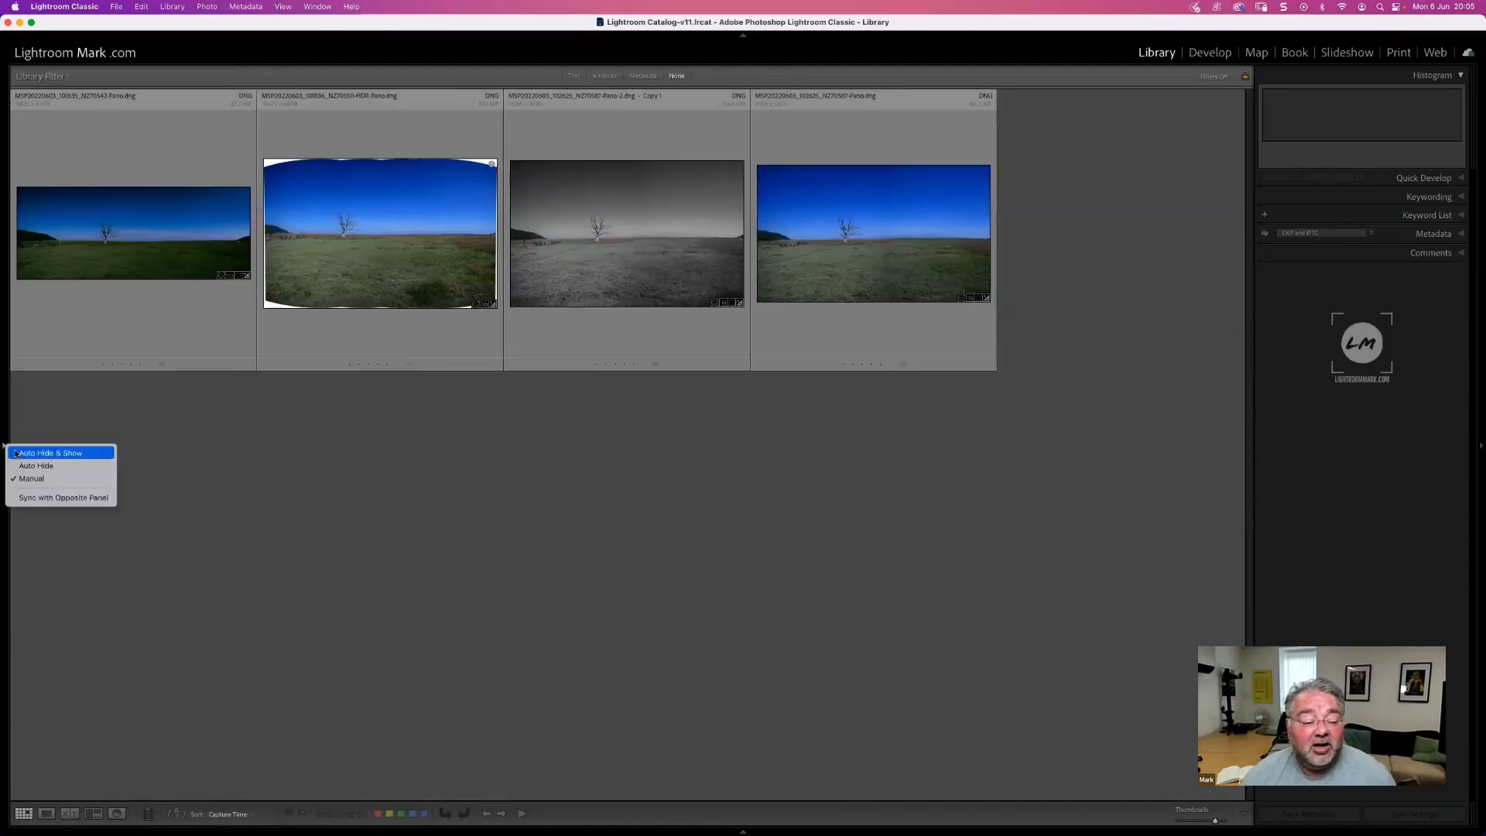
pyautogui.click(16, 455)
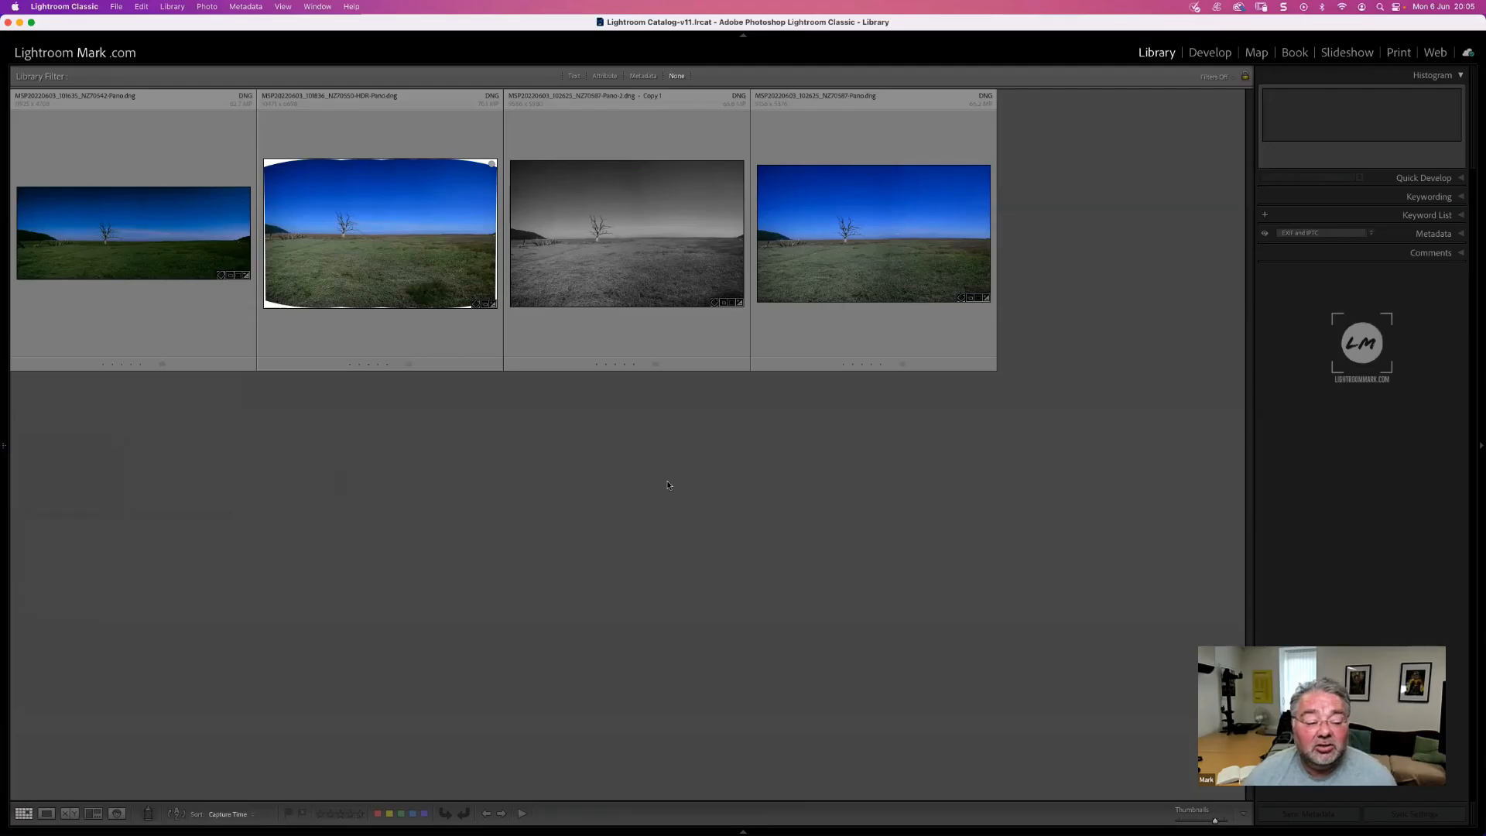
pyautogui.moveTo(10, 450)
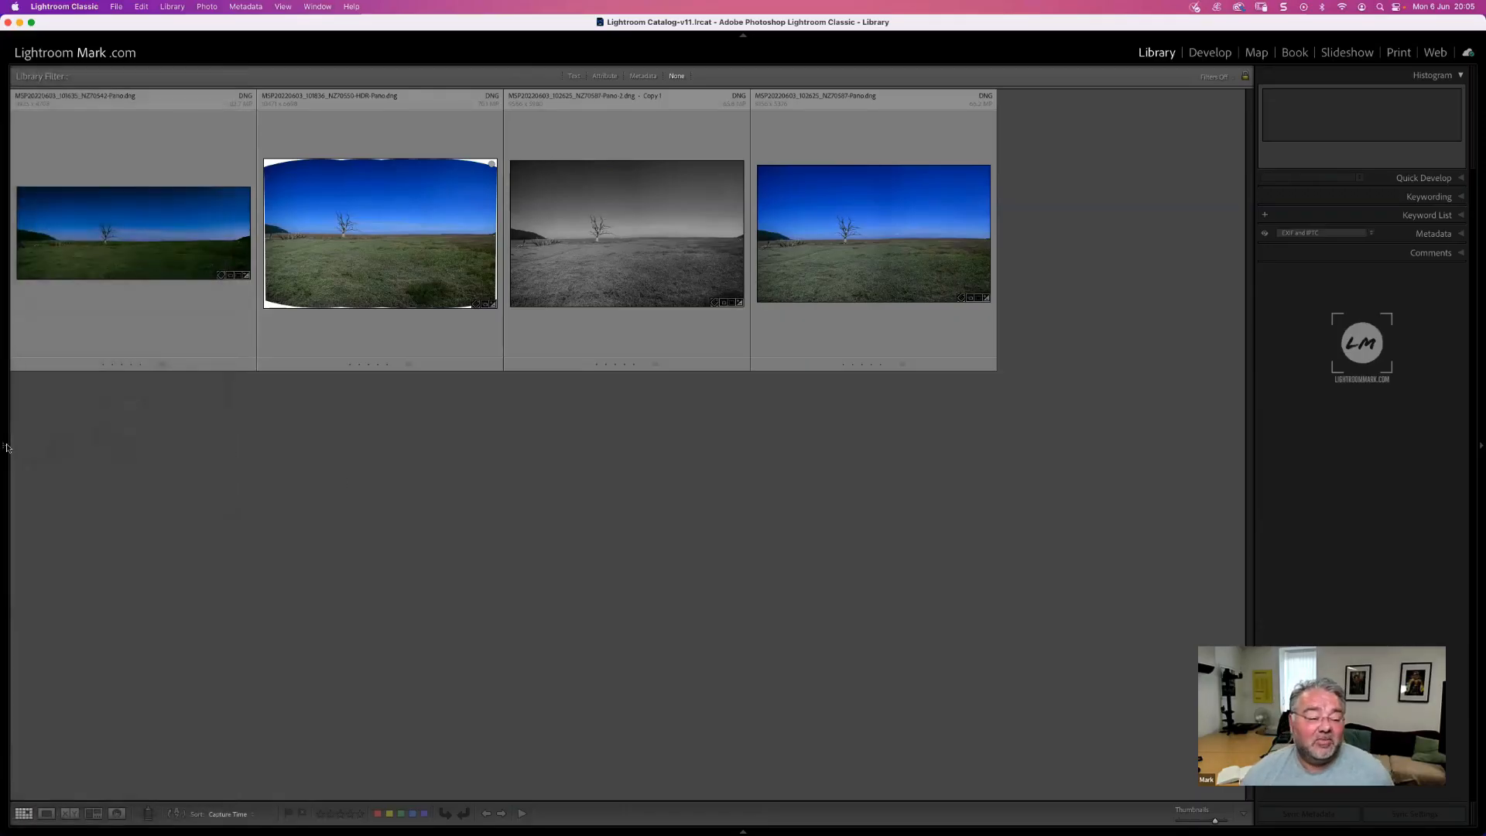
pyautogui.rightClick(4, 446)
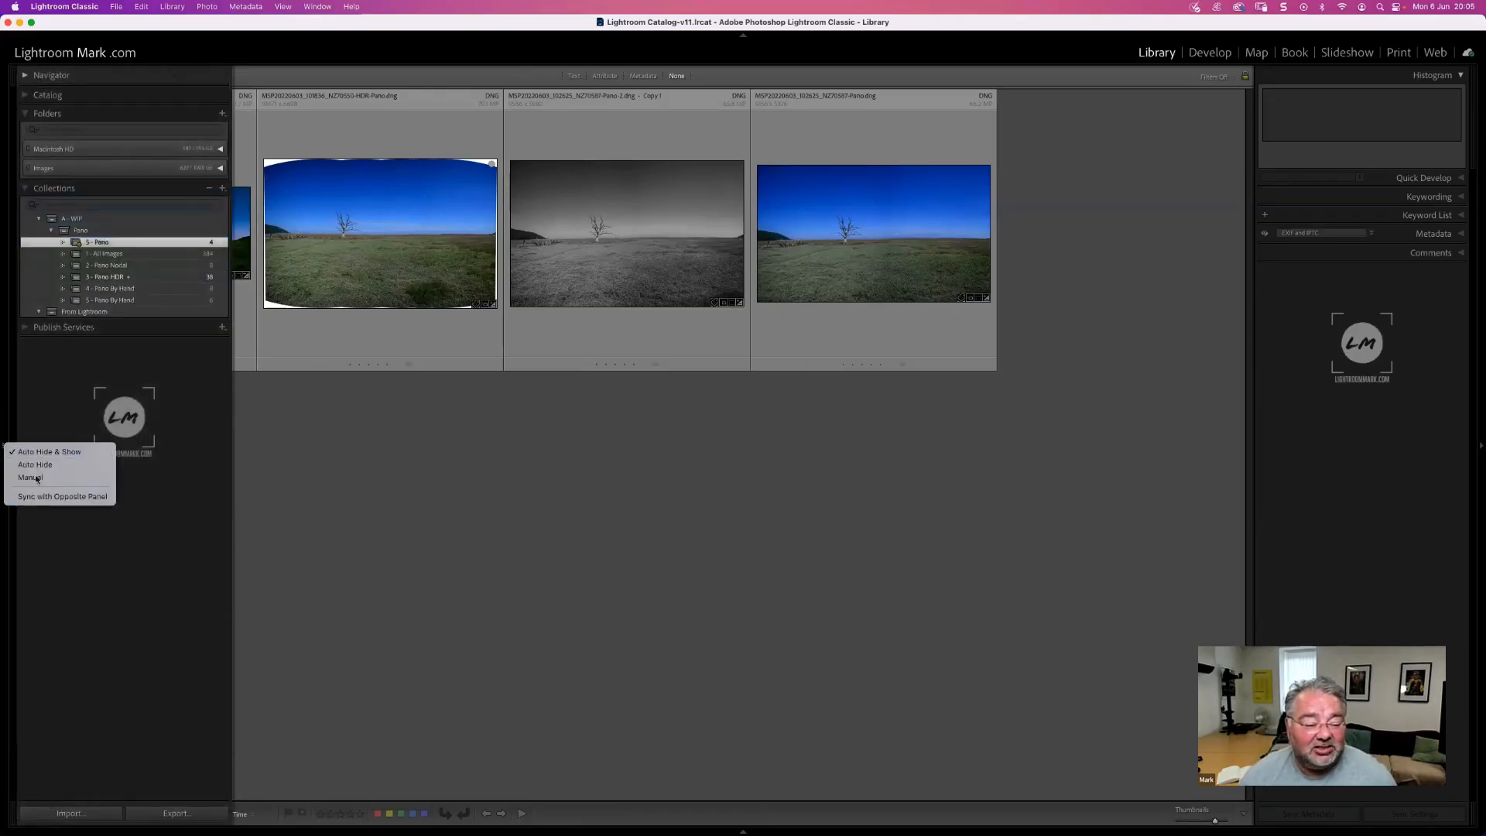
pyautogui.click(31, 478)
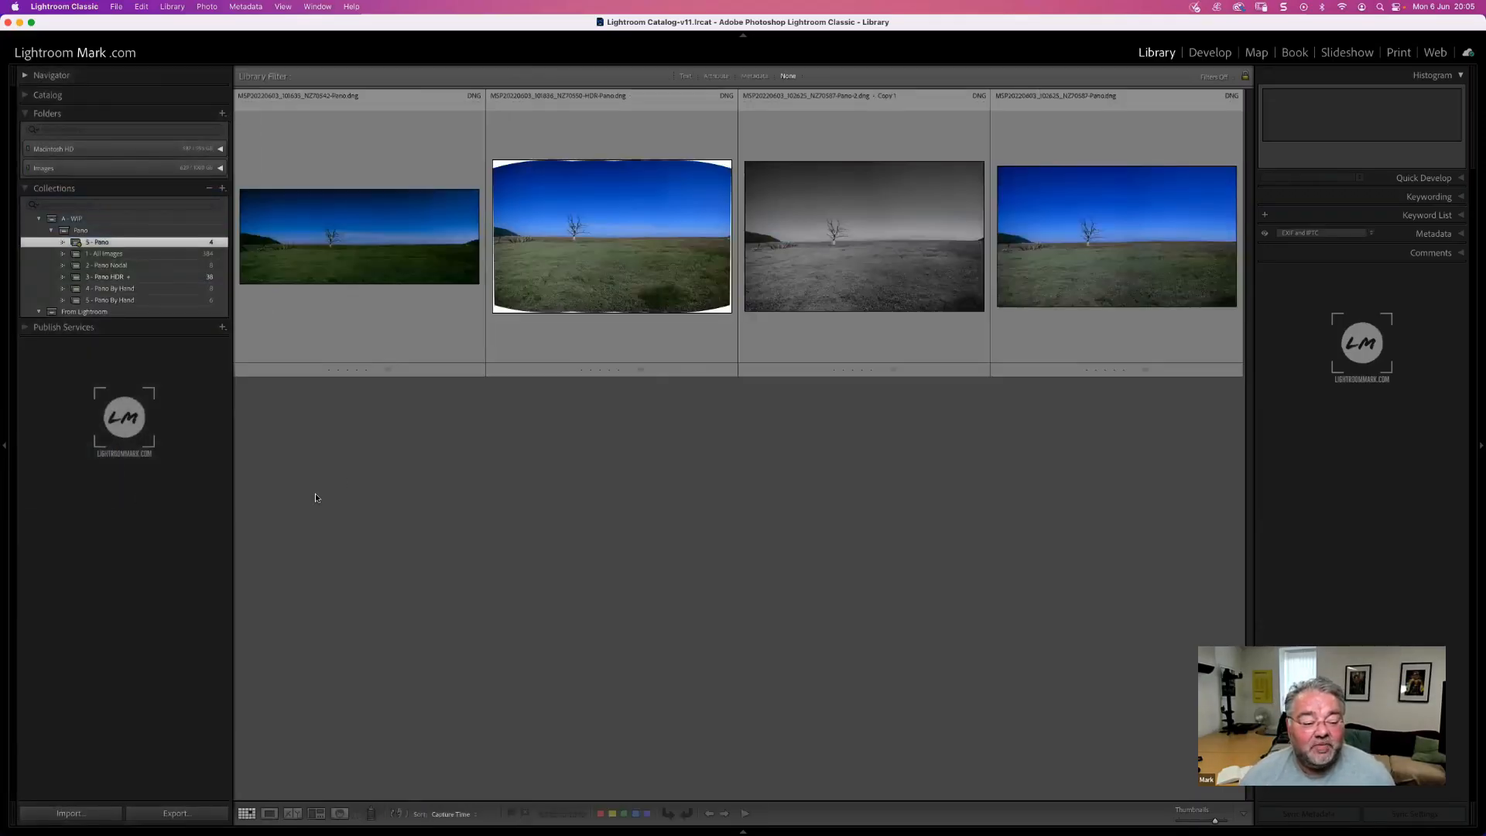
# - Review the hide options of the panel group containing Folders and Collections, and hide the toolbar below the photo grid
pyautogui.rightClick(4, 447)
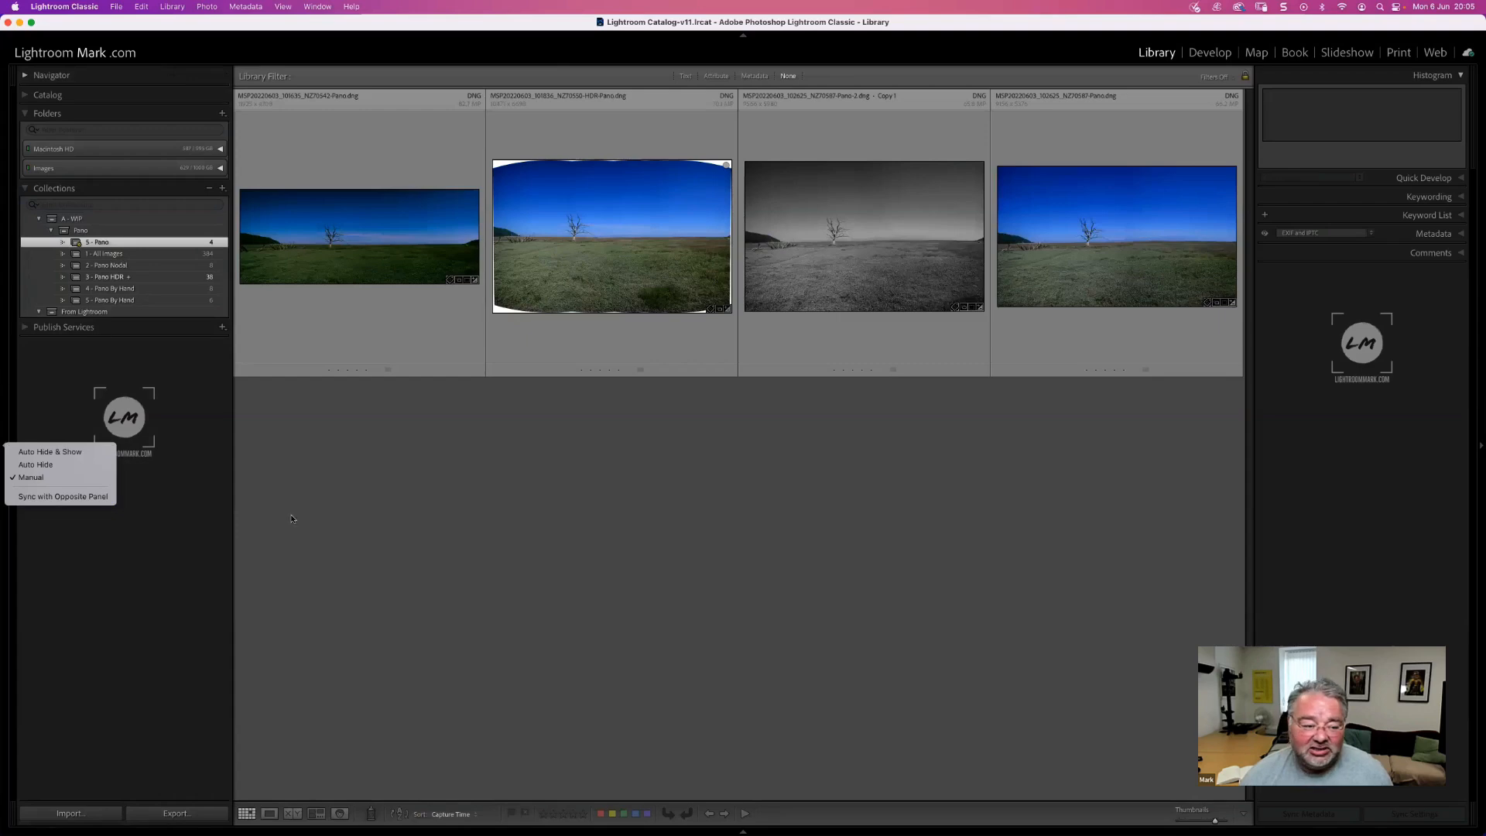
pyautogui.click(369, 509)
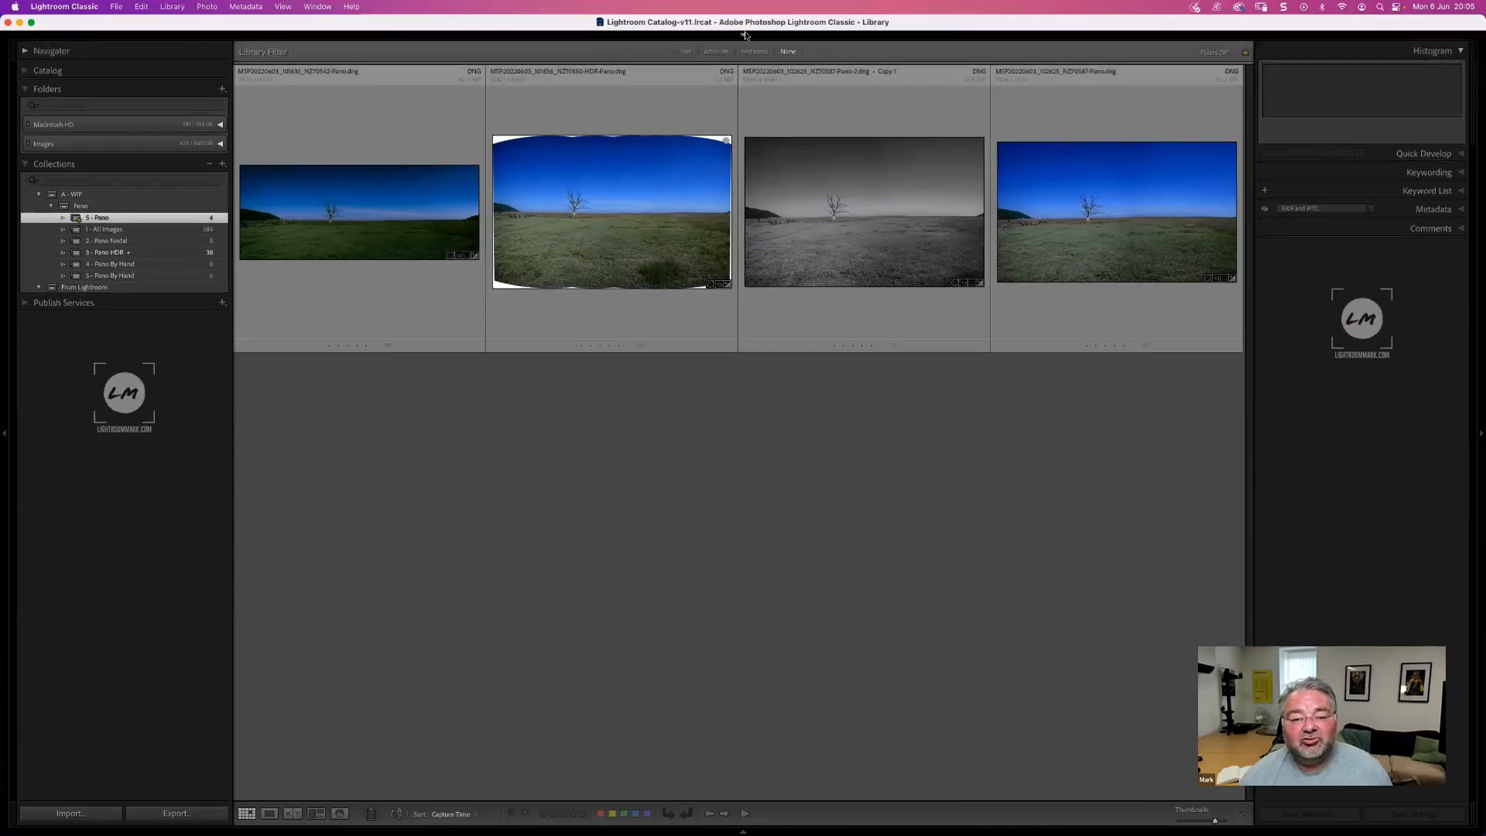
pyautogui.press('t')
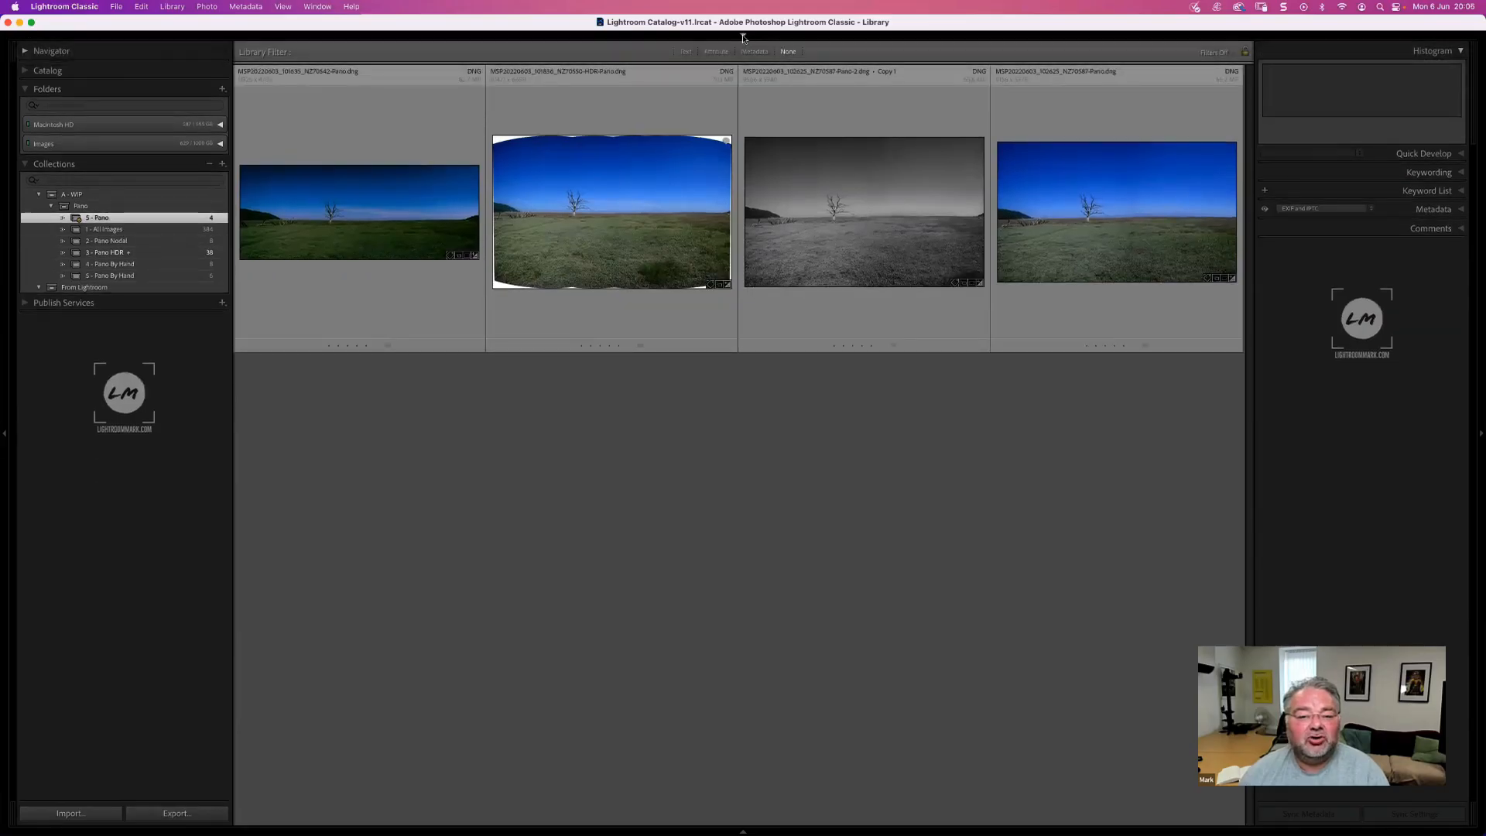
# - Show and hide the filmstrip, and restore the module picker
pyautogui.moveTo(736, 36)
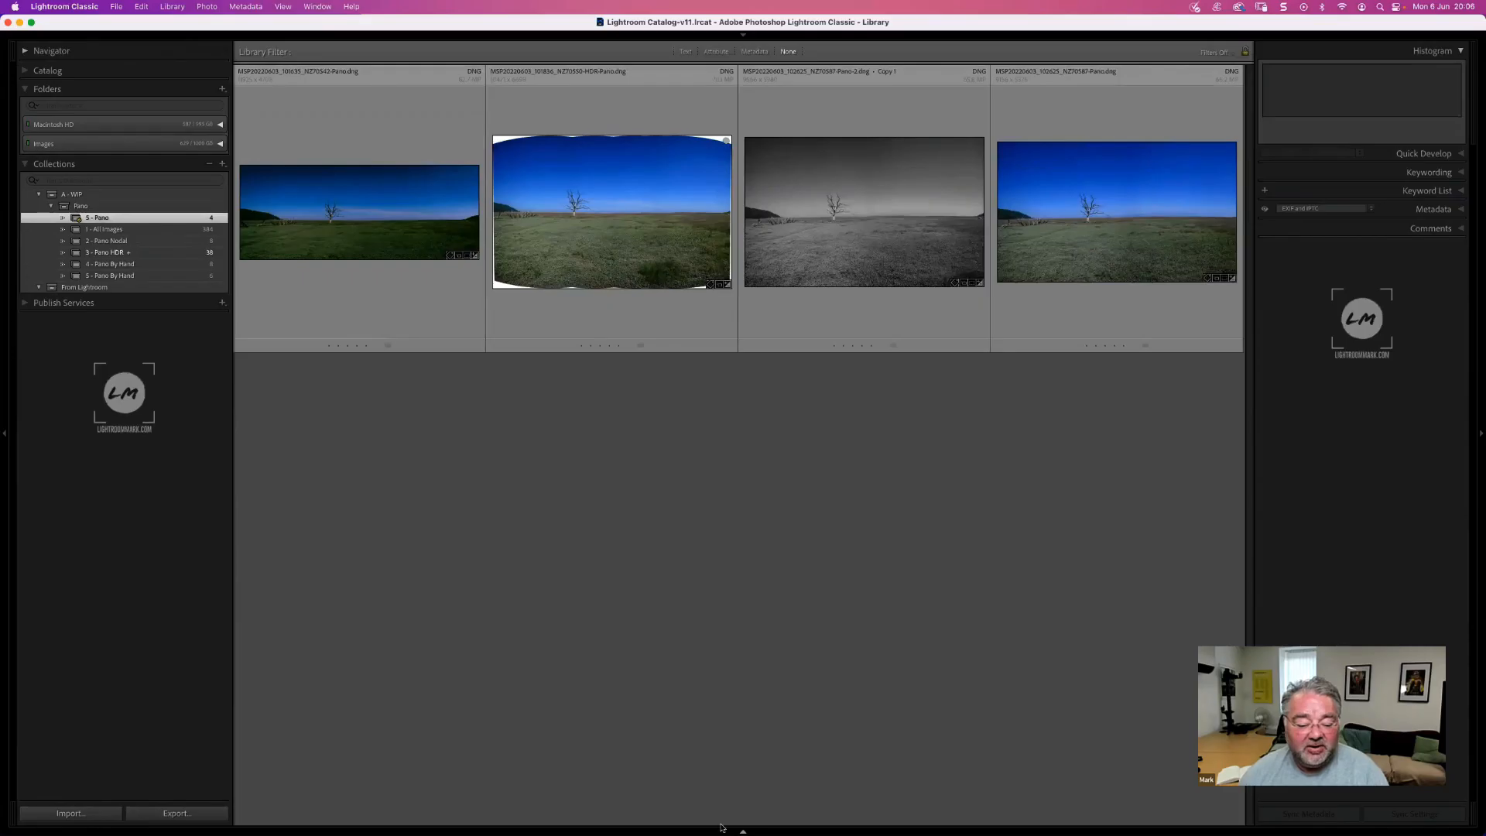
pyautogui.moveTo(762, 826)
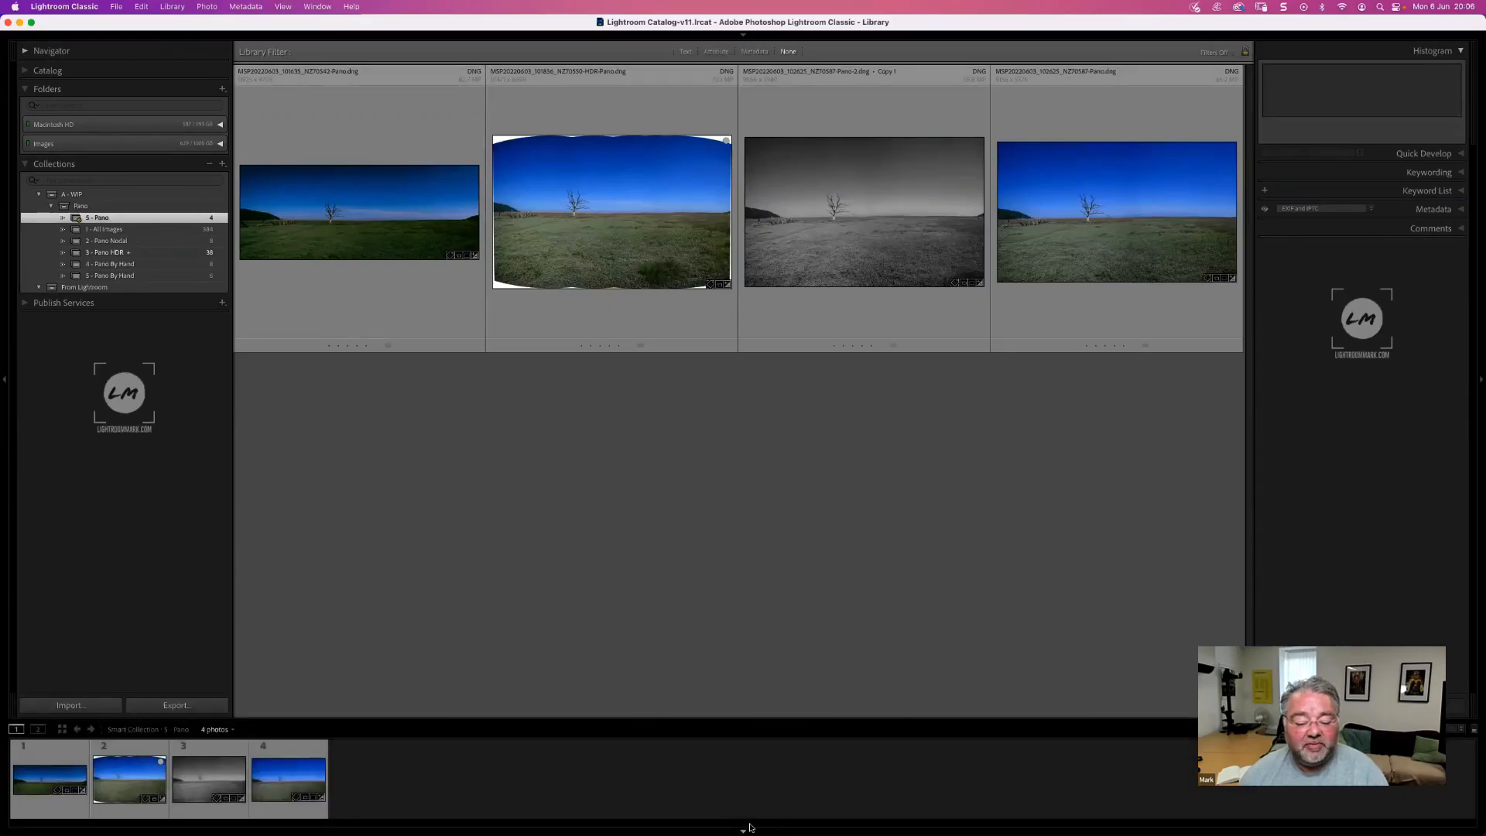
pyautogui.click(747, 827)
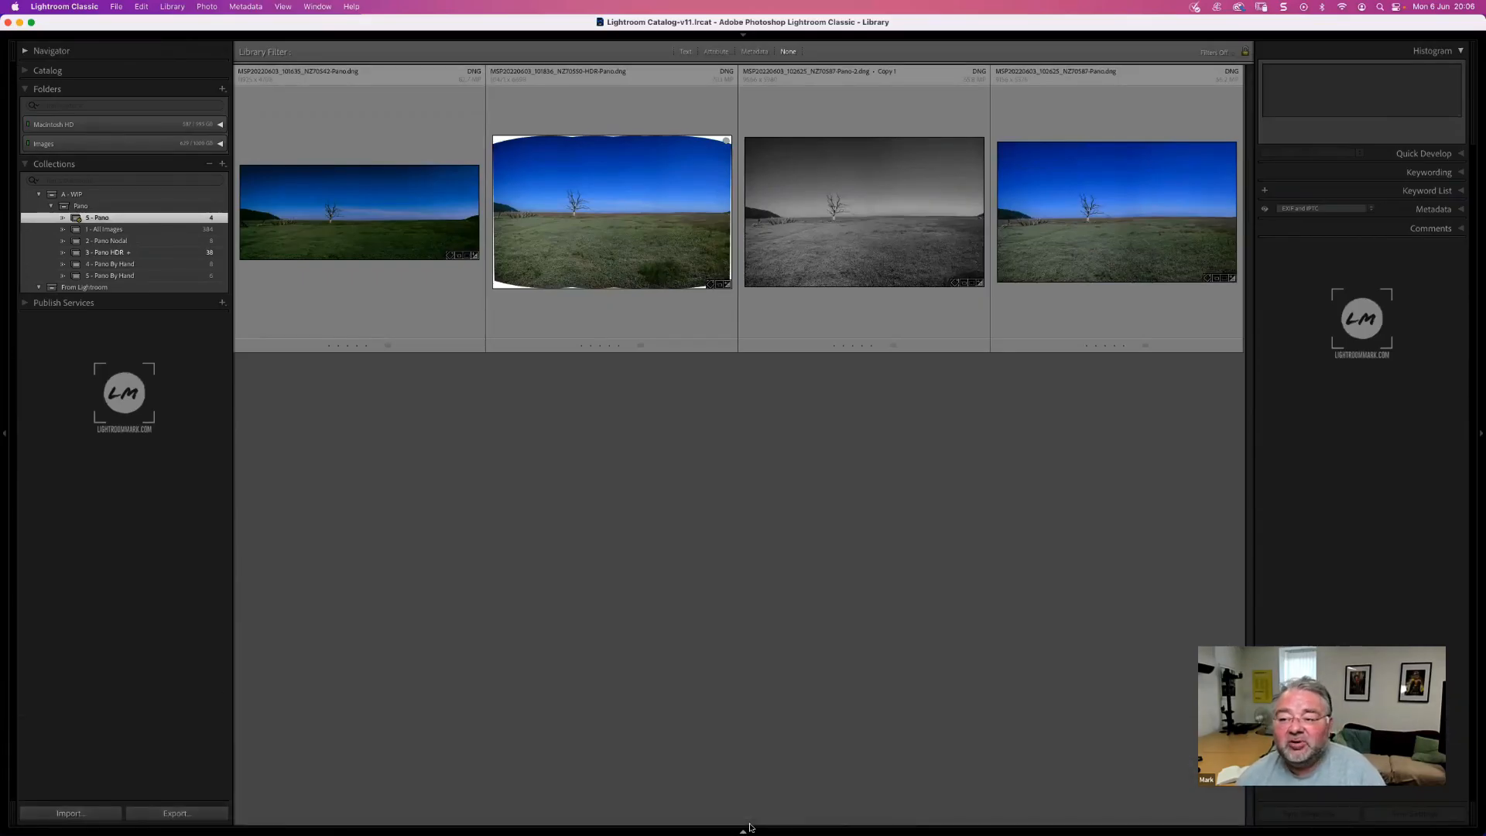
pyautogui.click(743, 35)
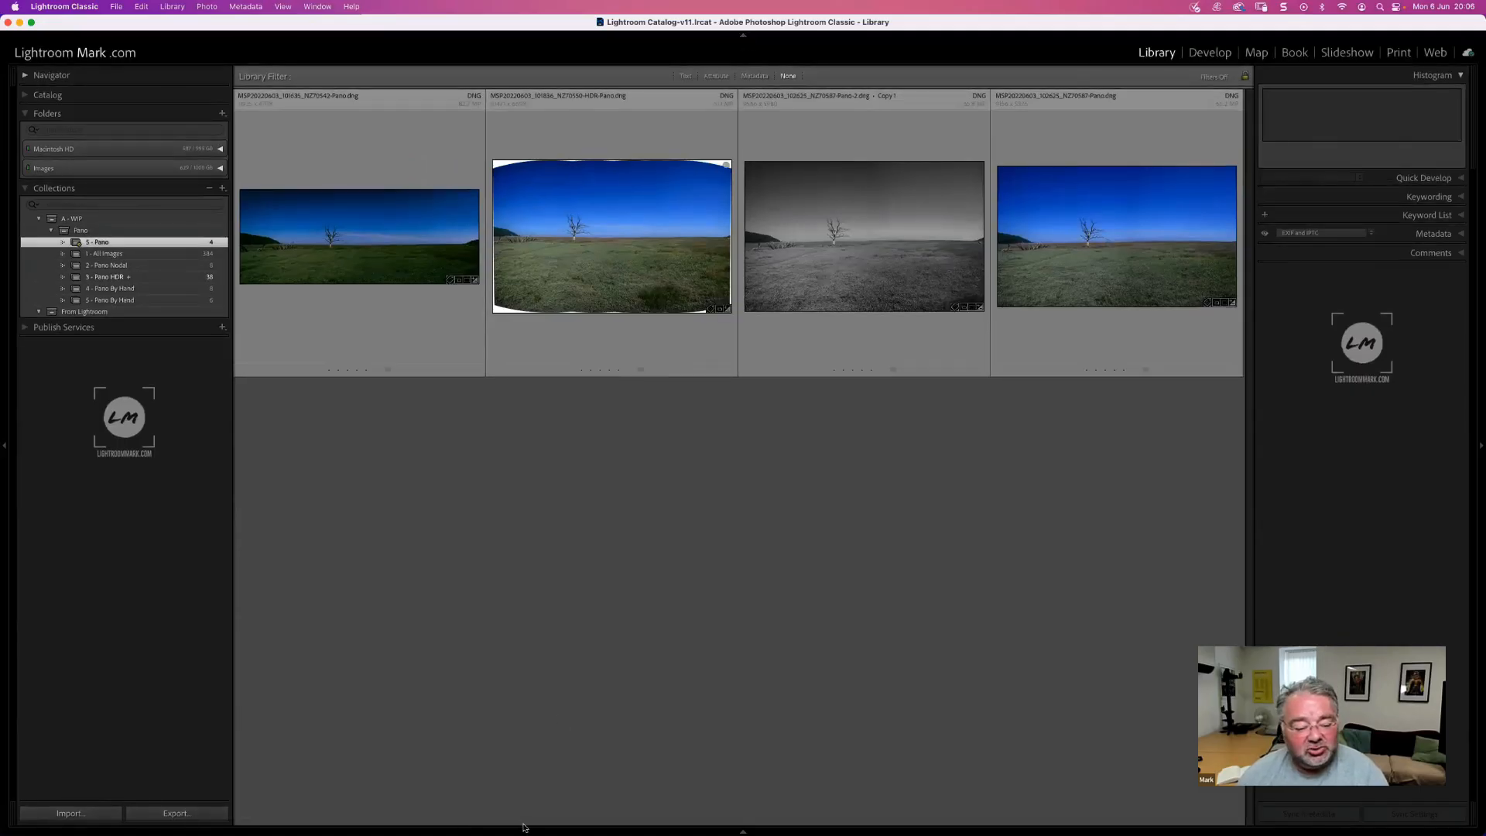
# - Toggle the visibility of the panel group containing the Histogram, and review its hide options
pyautogui.click(1479, 448)
pyautogui.click(1479, 449)
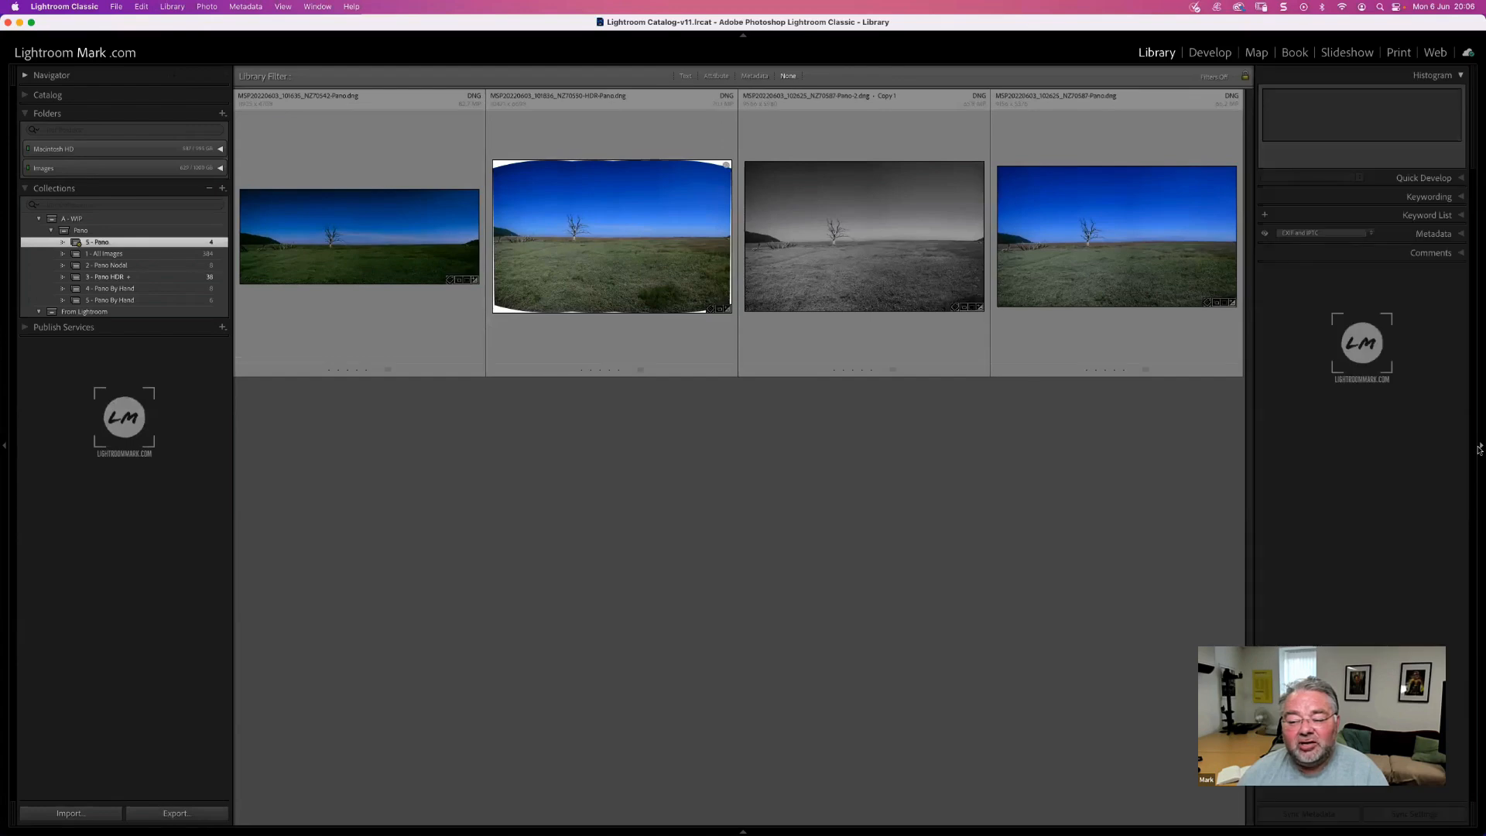
pyautogui.rightClick(1479, 449)
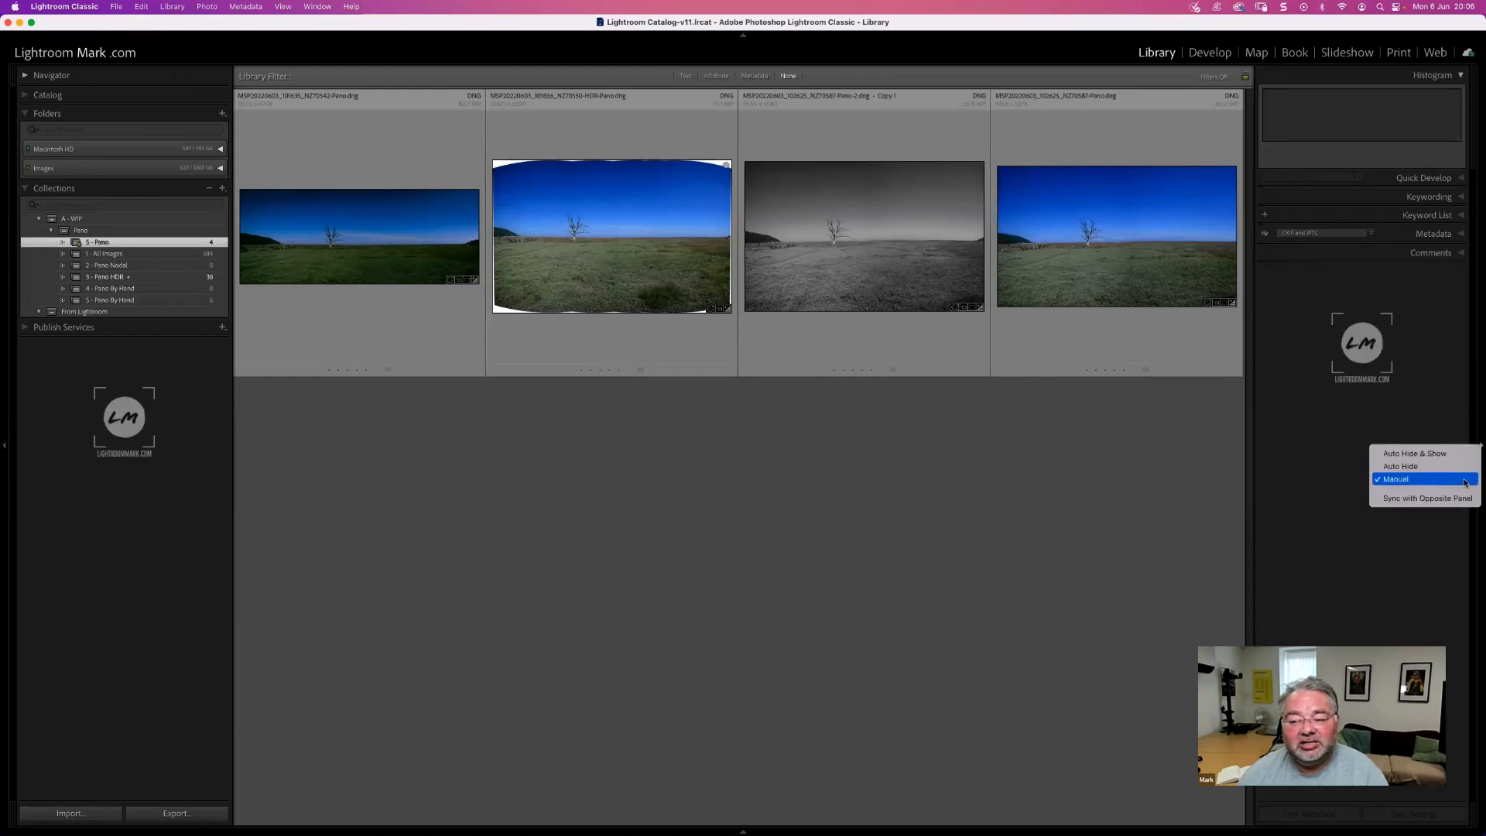
pyautogui.click(1436, 253)
# - Expand the Comments panel and remove it from the panel group
pyautogui.click(1430, 253)
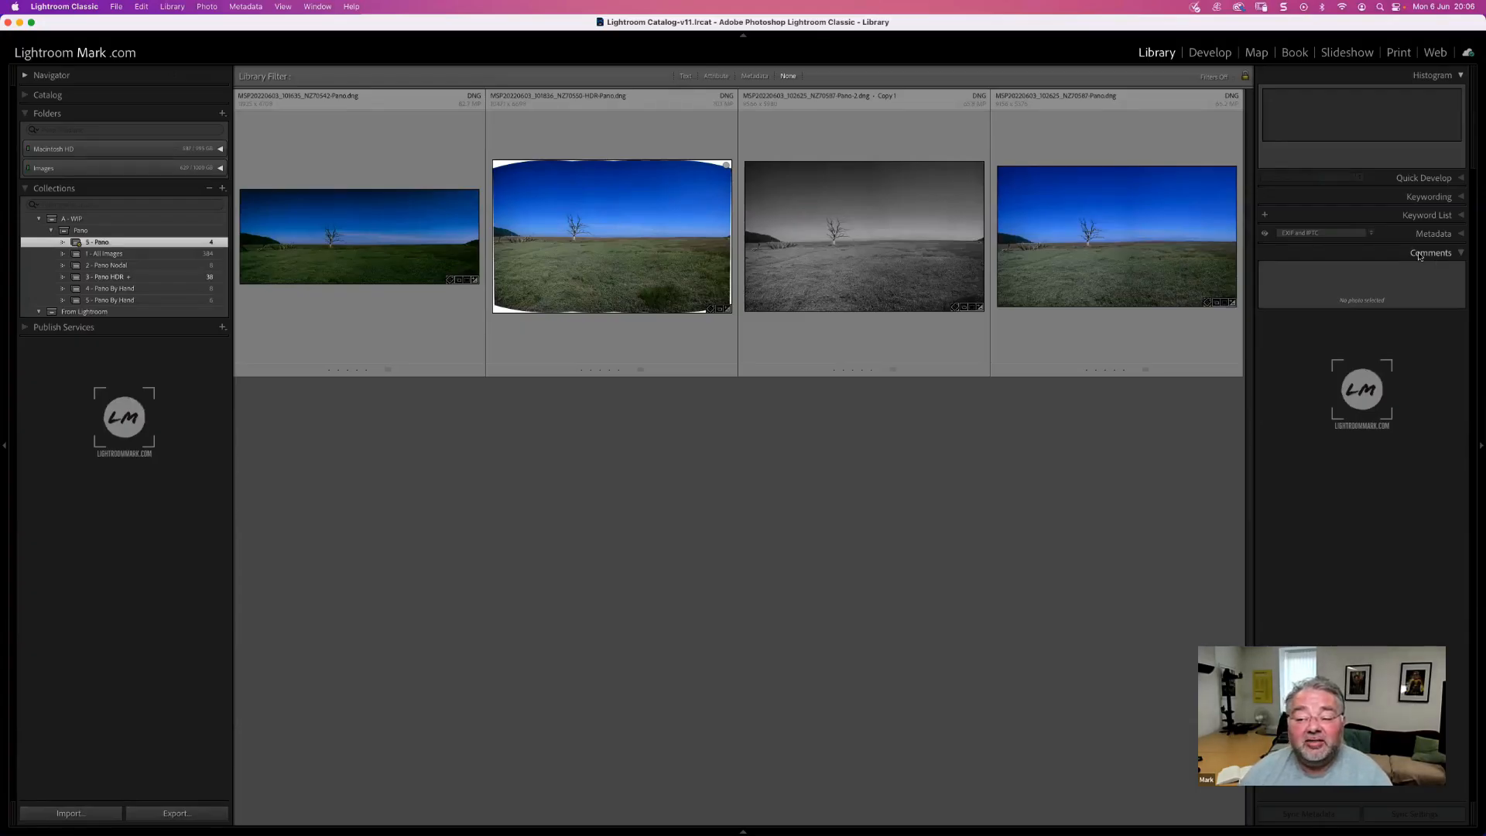
pyautogui.rightClick(1436, 257)
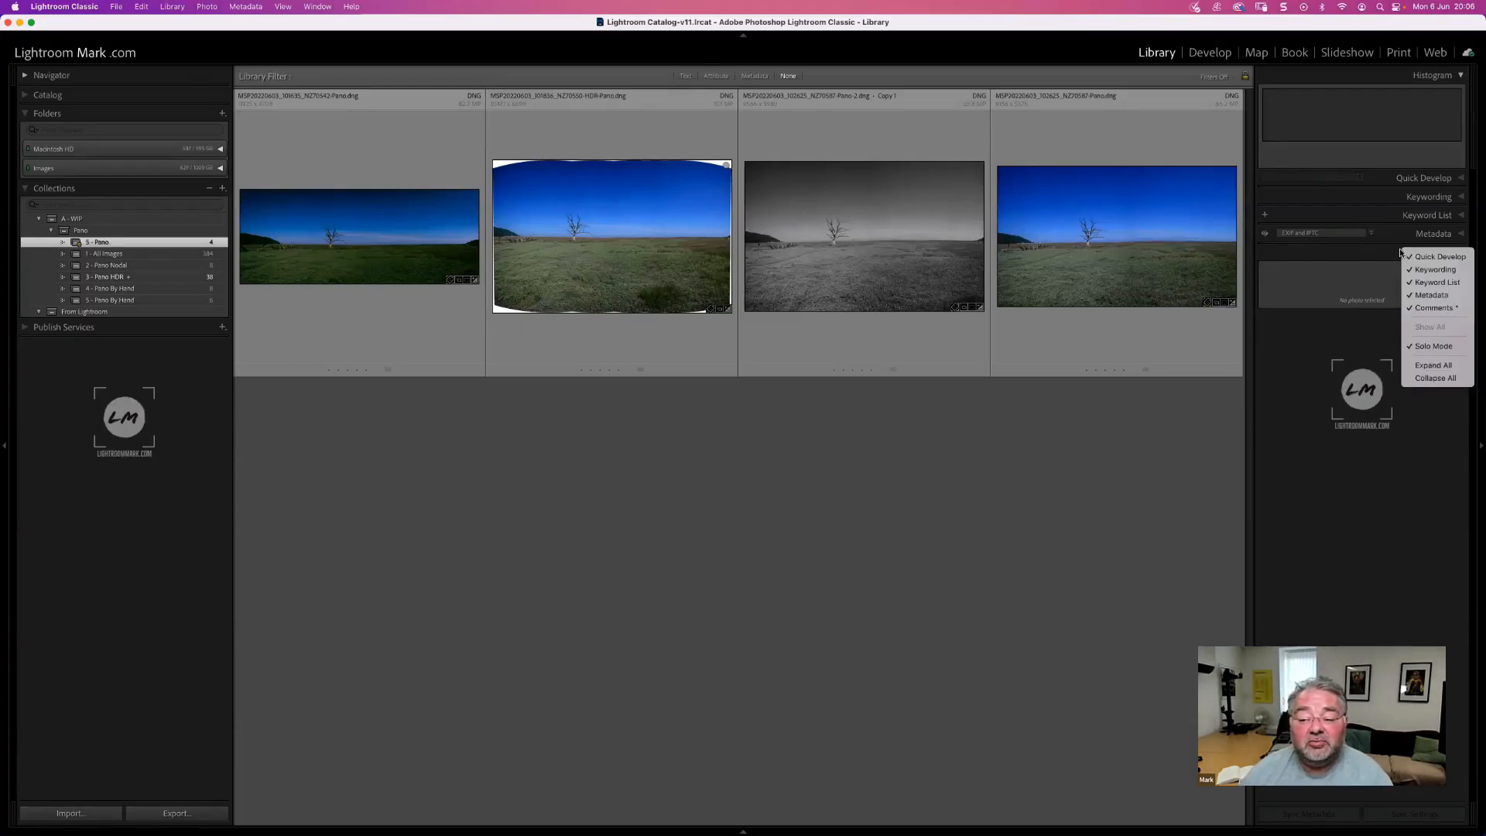
pyautogui.click(1434, 307)
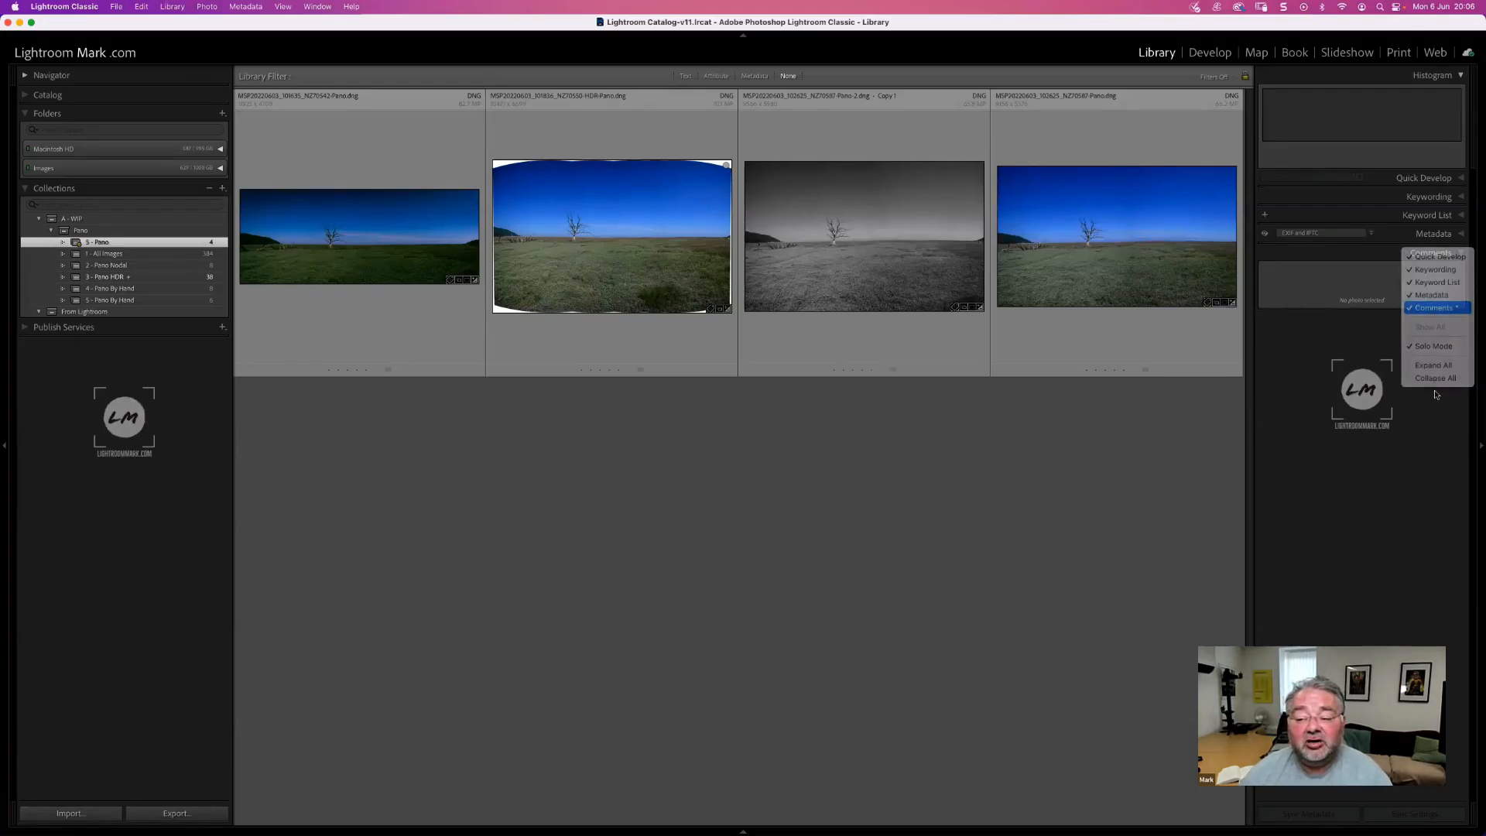
# - Expand and collapse the Metadata panel, and restore the hidden Comments panel
pyautogui.click(1432, 234)
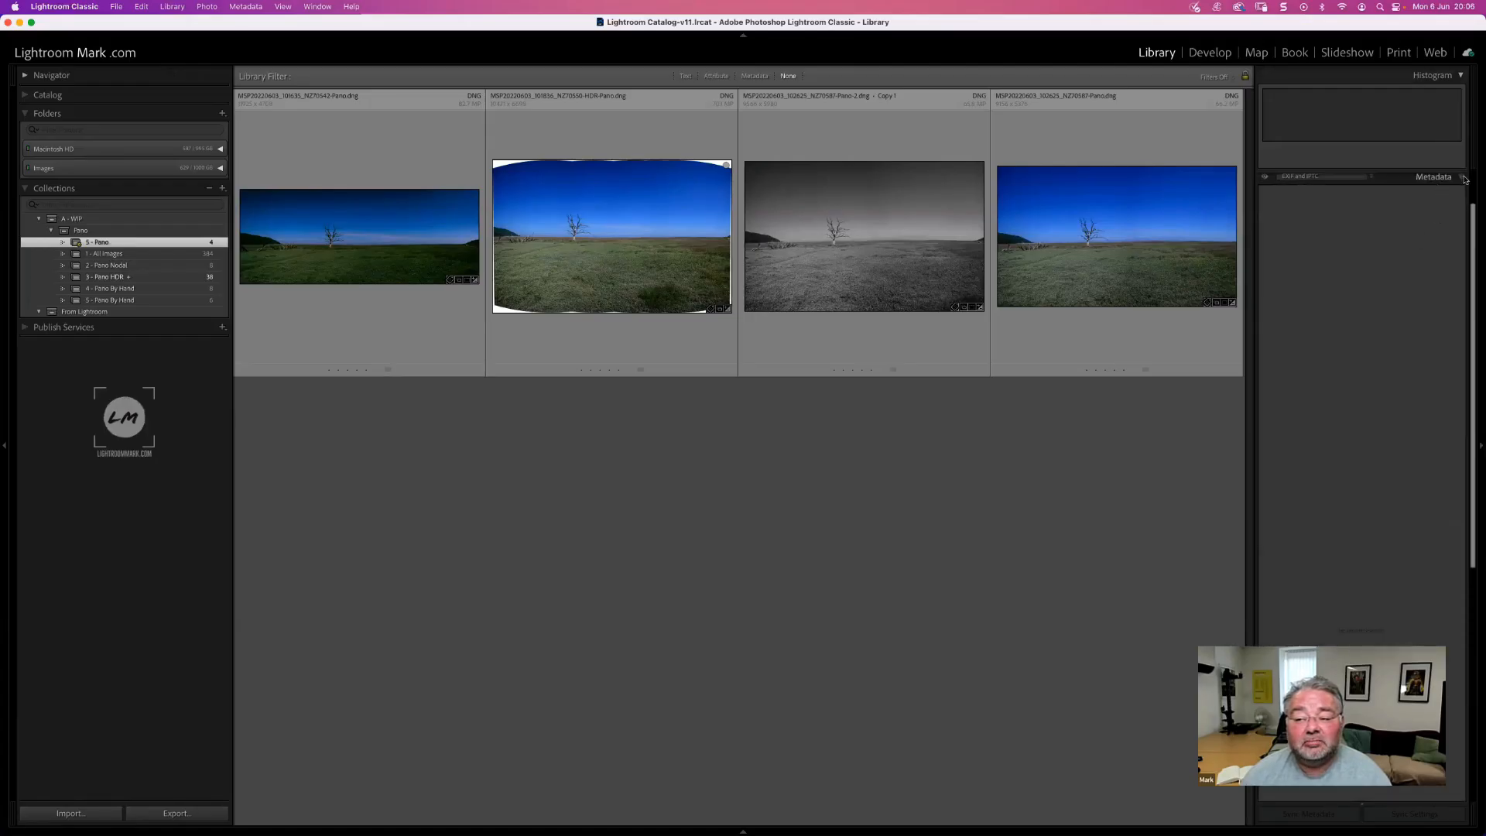
pyautogui.click(1465, 180)
pyautogui.rightClick(1405, 234)
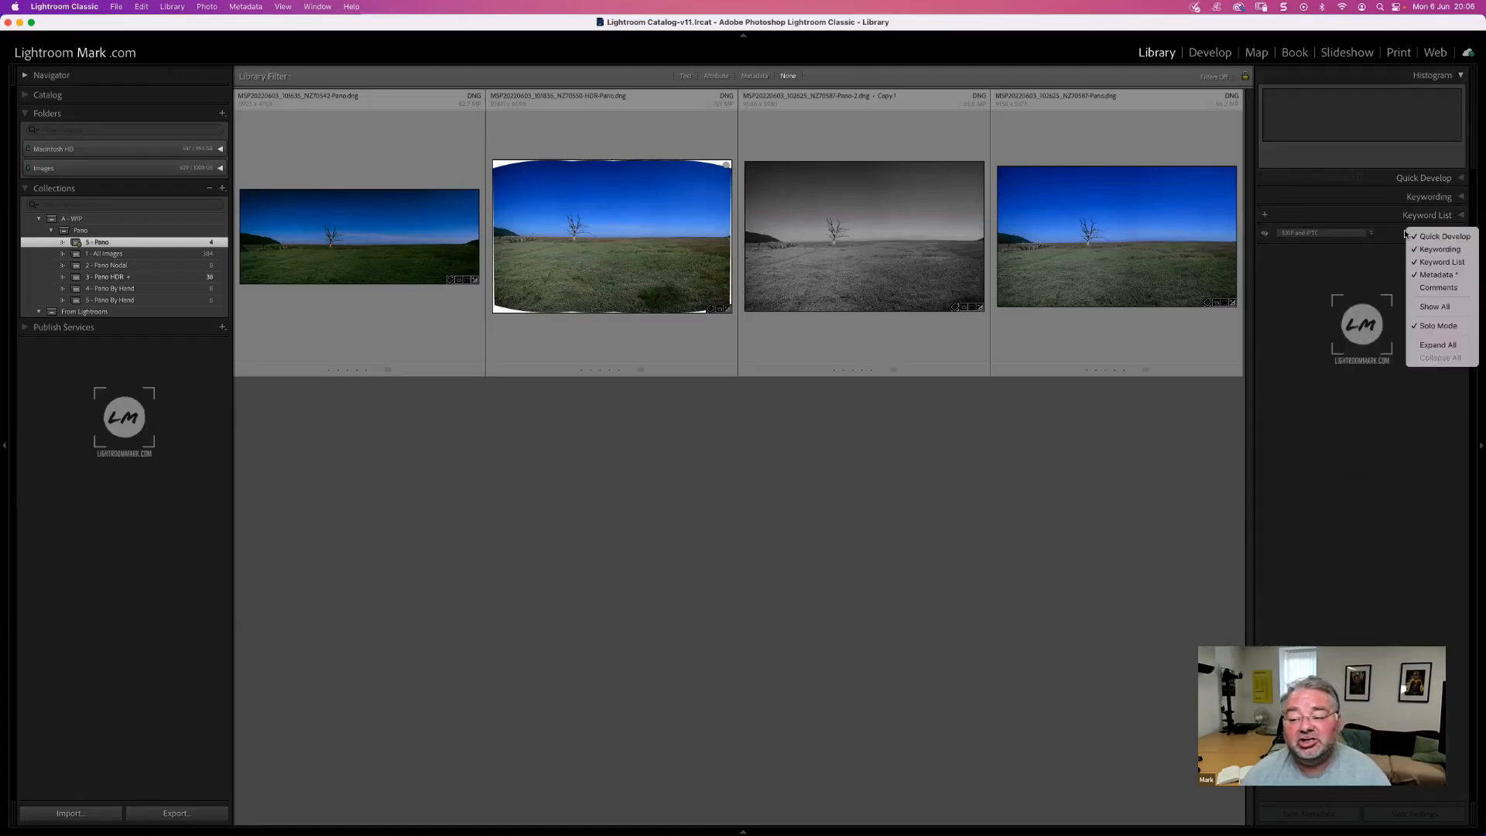
pyautogui.click(1438, 287)
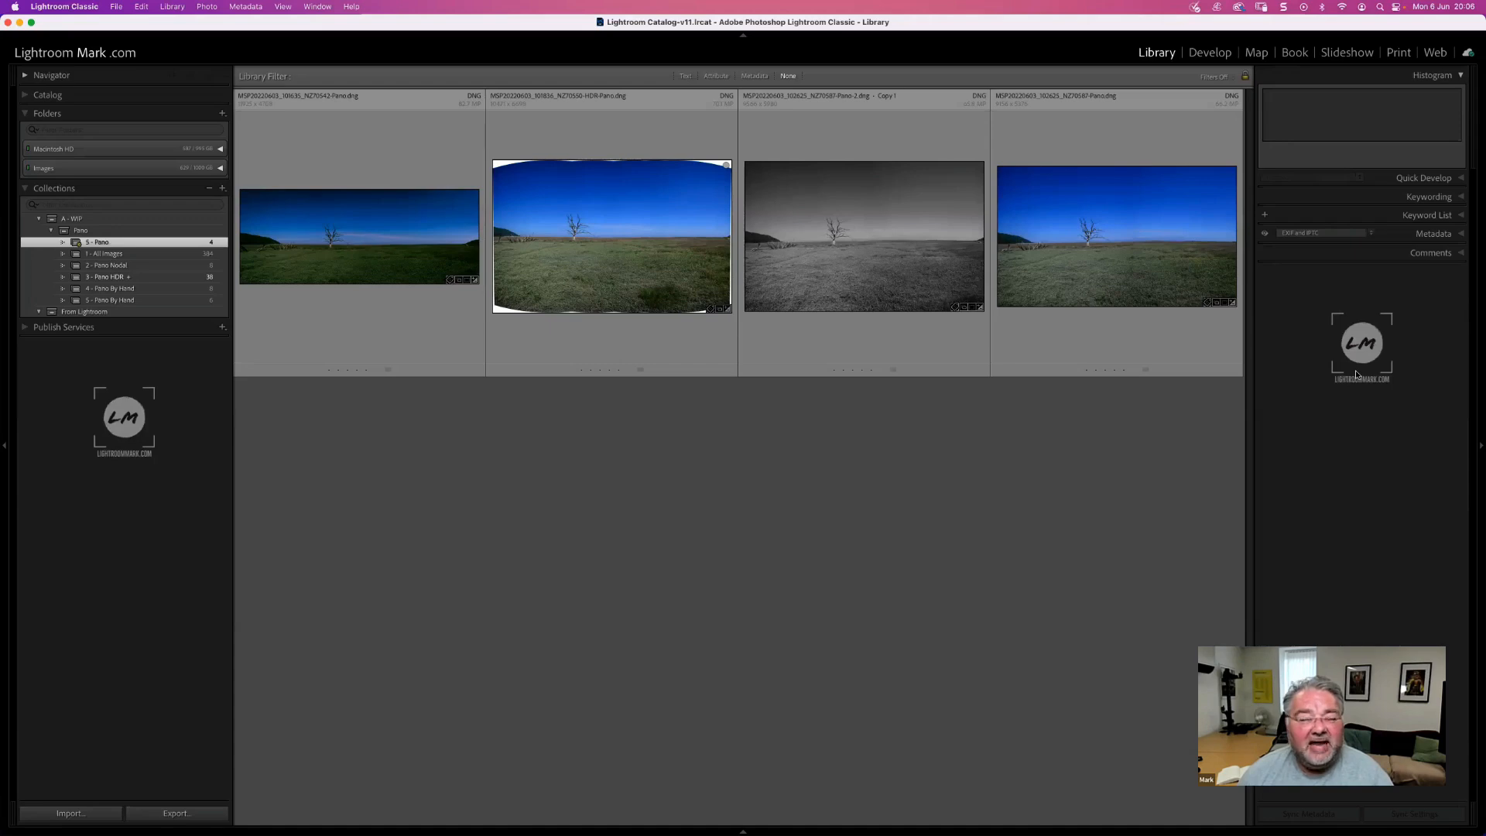
# - Review the Lights Out options in the Interface preferences, keeping the dim level at 80% (default)
pyautogui.click(60, 7)
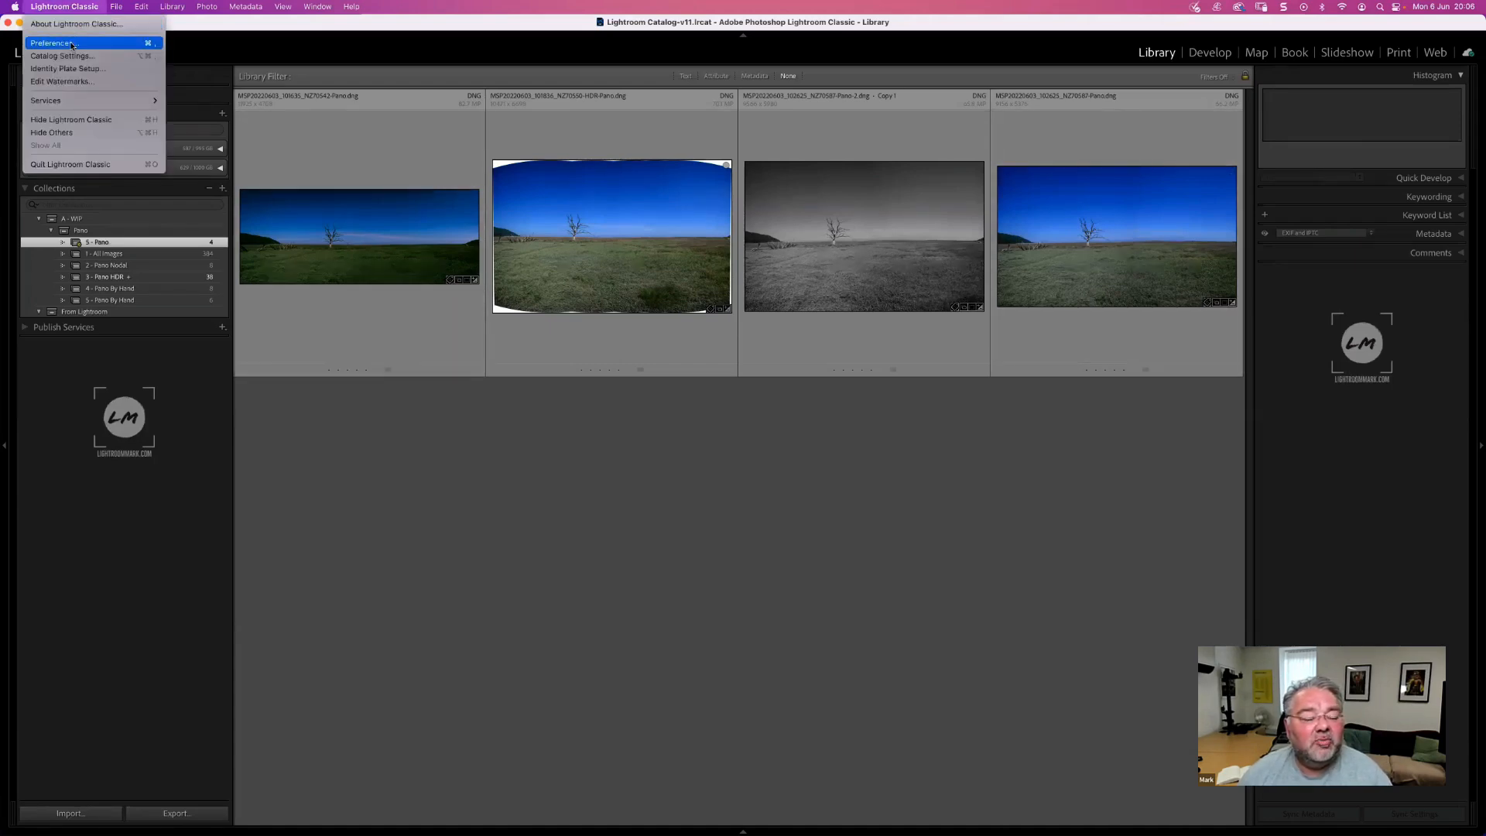
pyautogui.click(72, 43)
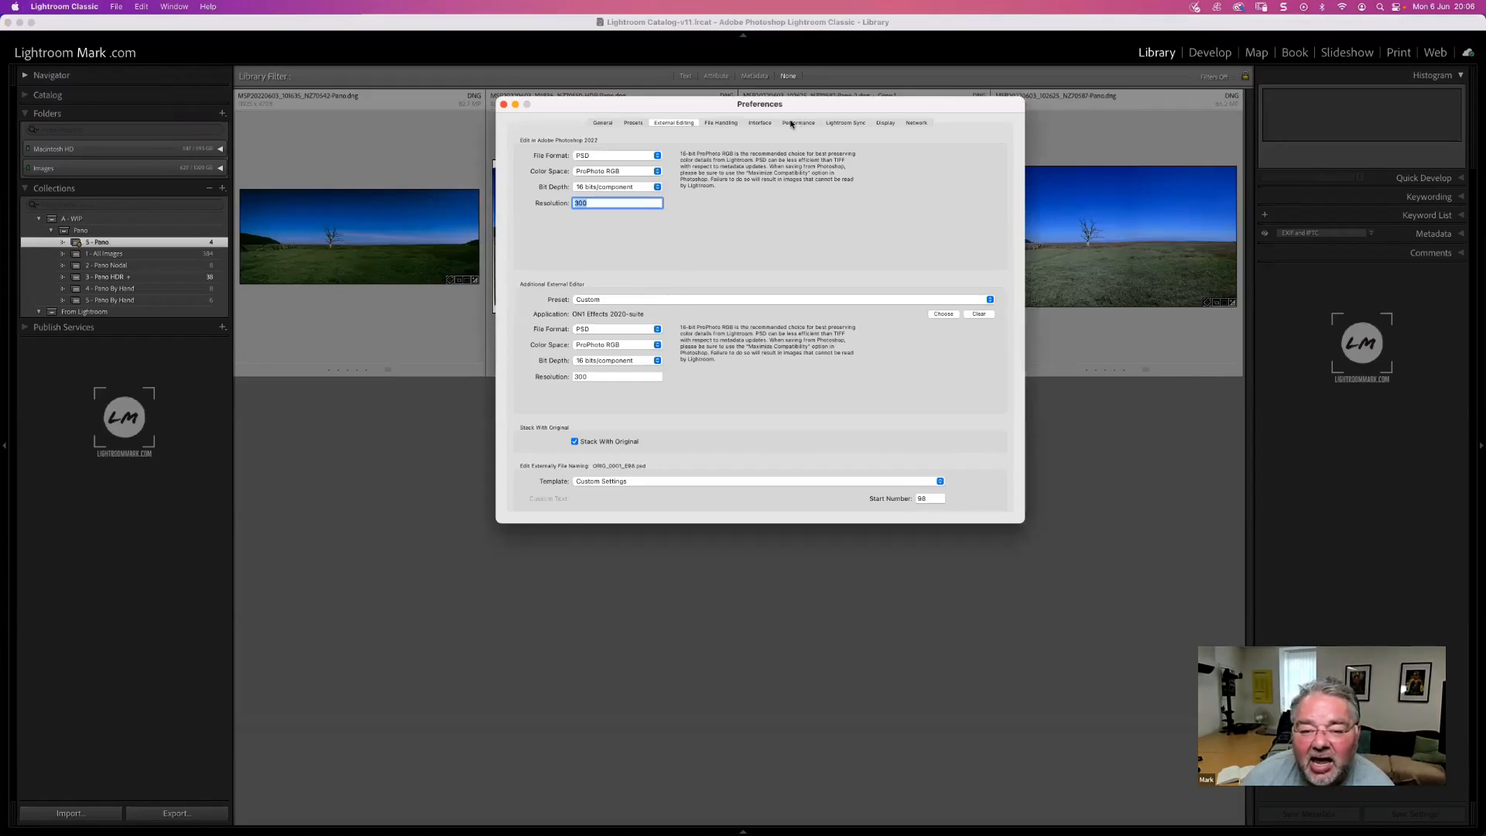
pyautogui.click(757, 123)
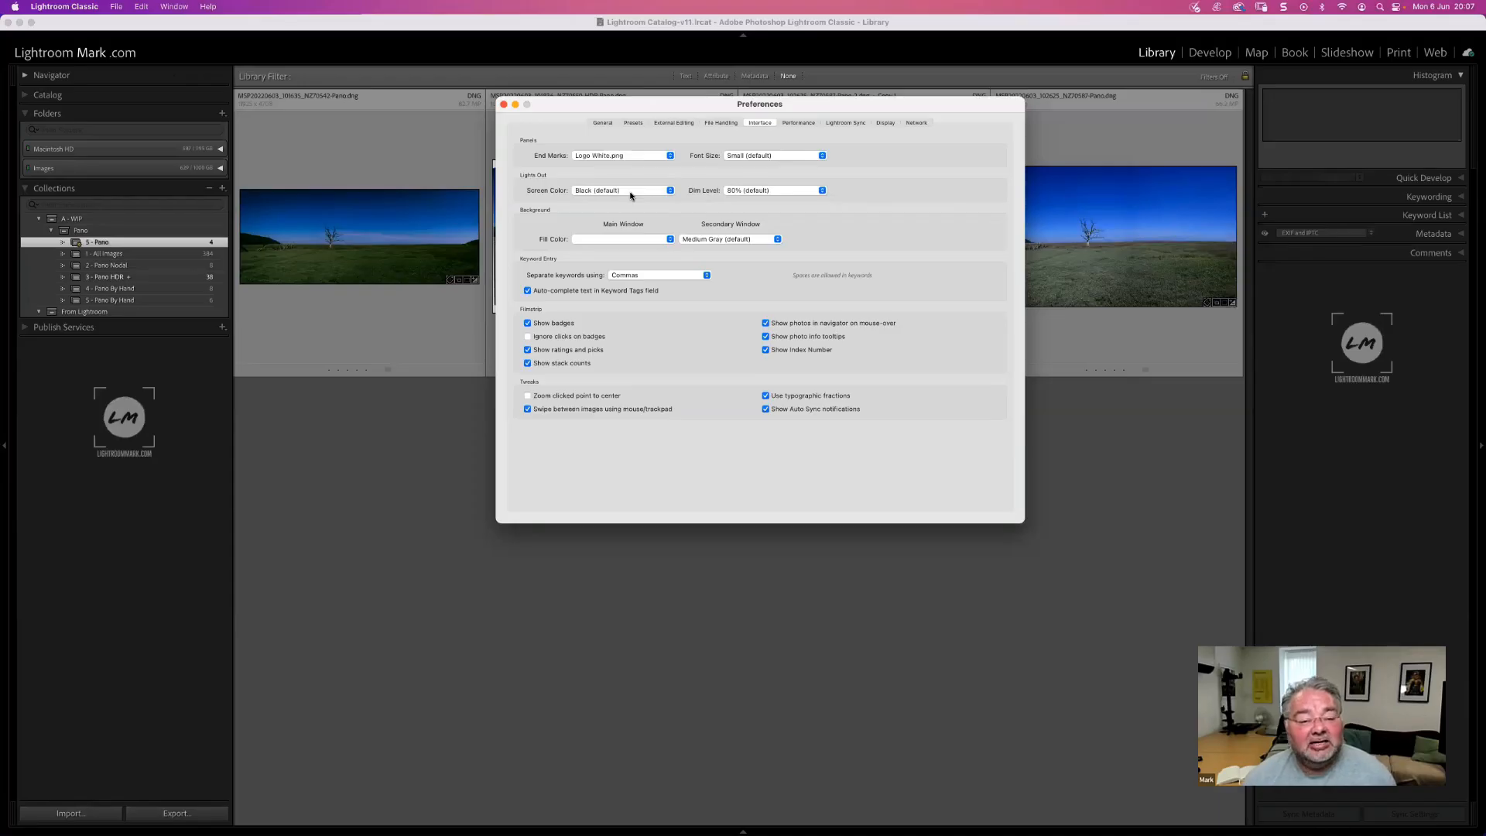
pyautogui.click(768, 193)
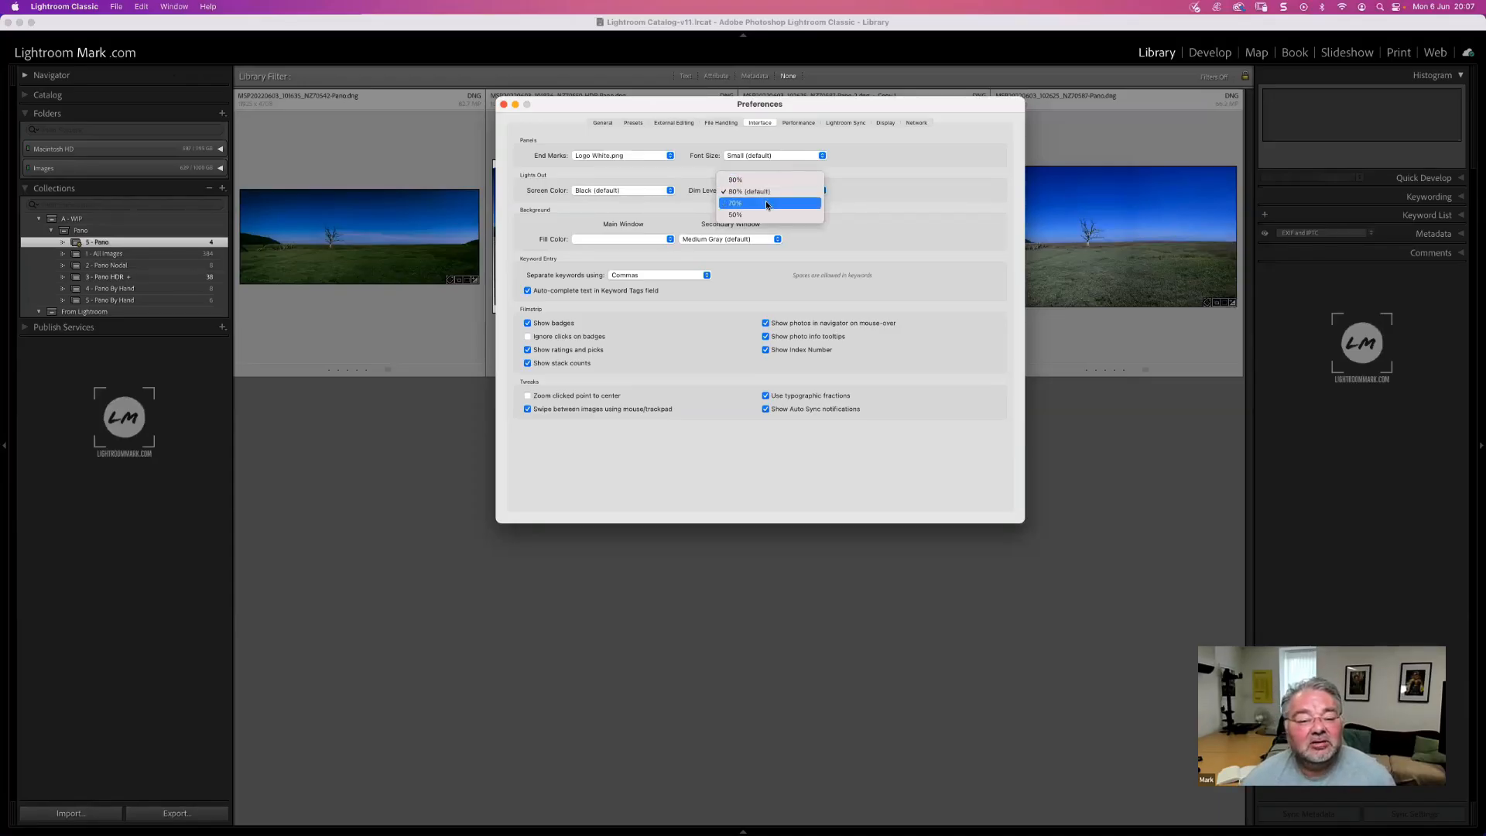
pyautogui.click(764, 193)
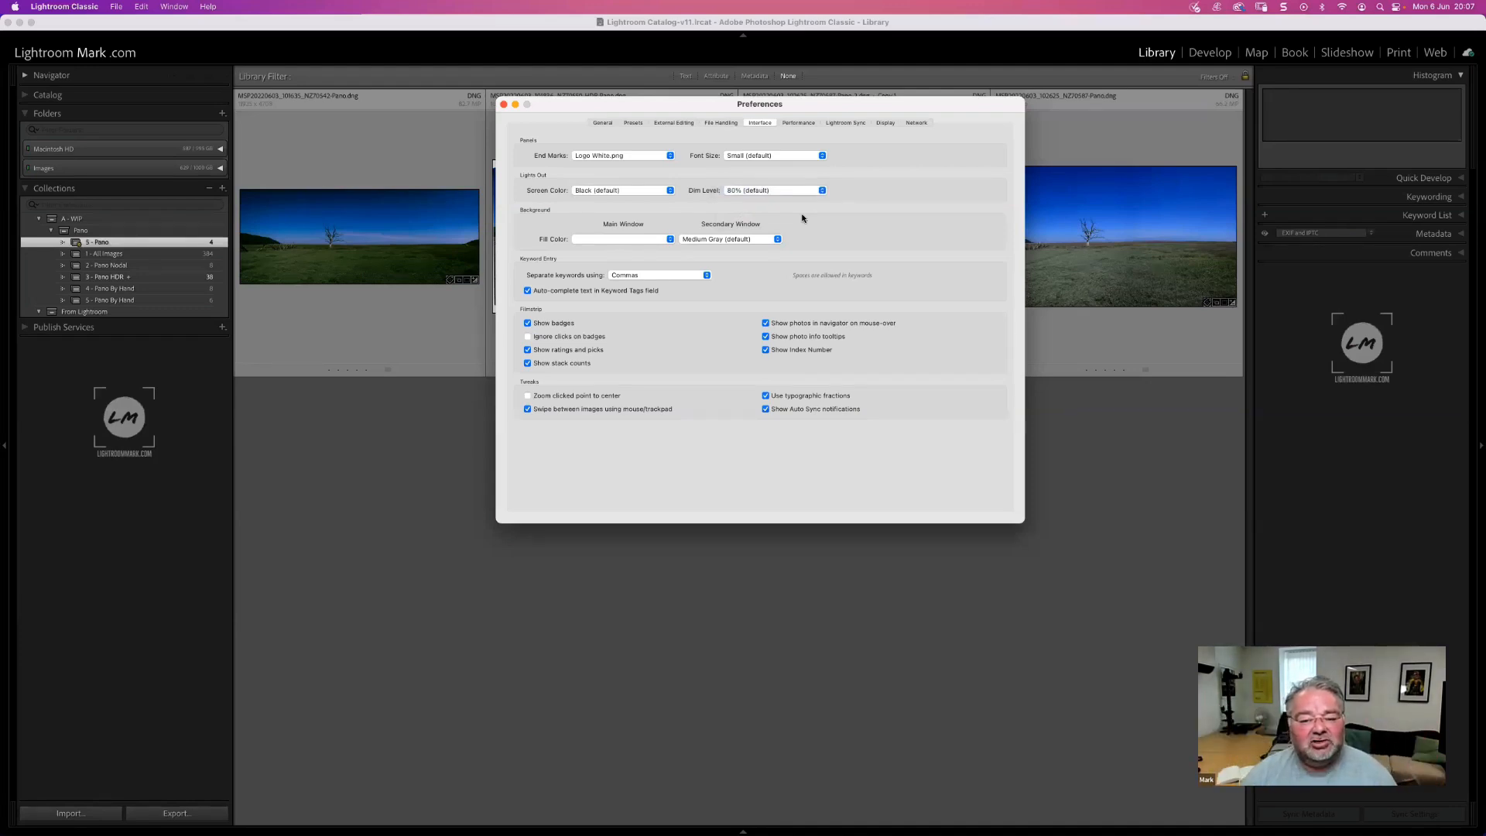
pyautogui.click(504, 104)
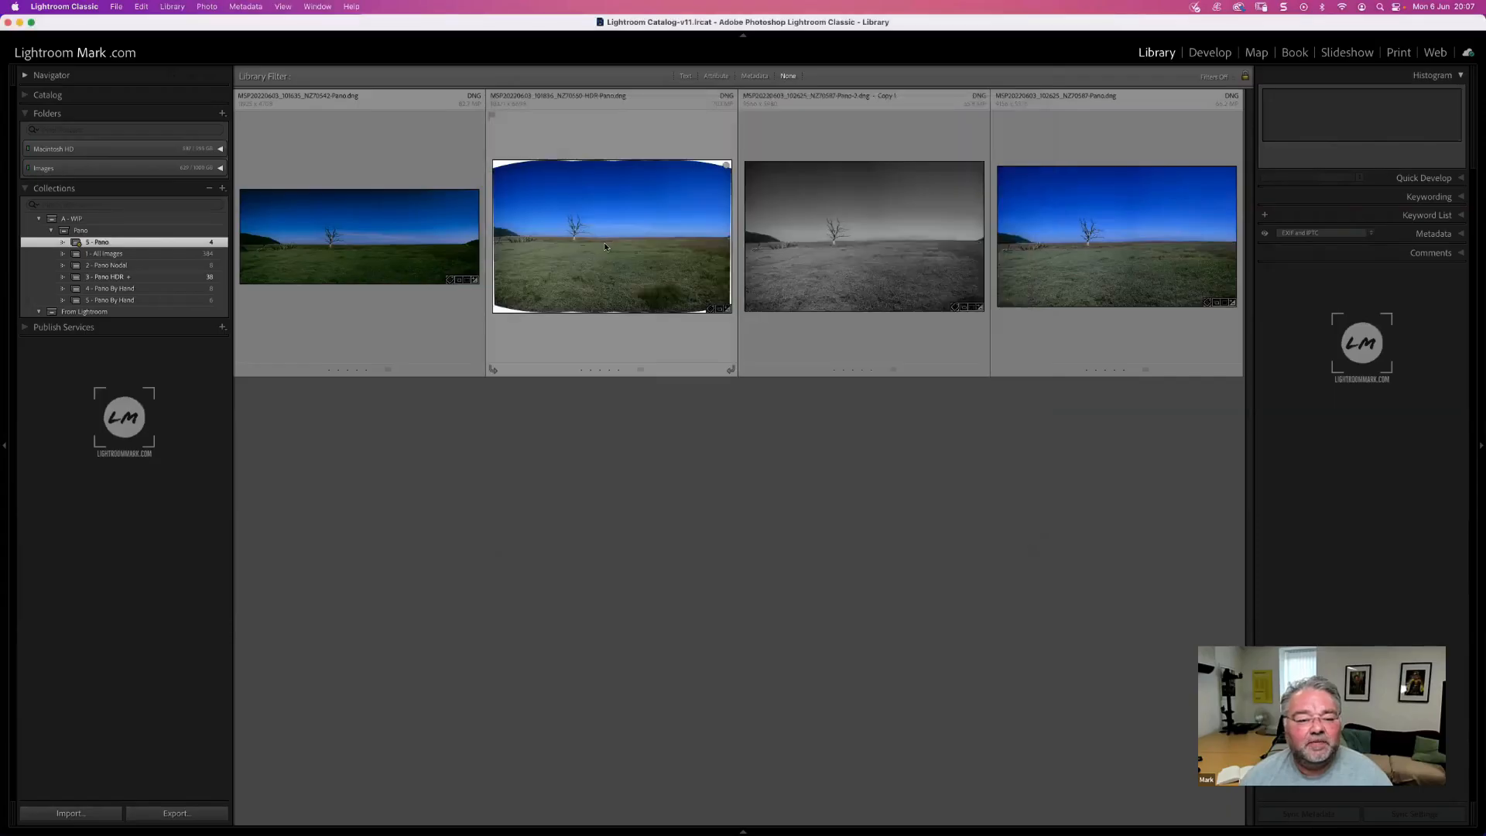
# - Open the HDR panorama from the 1 - All Images collection in Loupe view, cycle through Lights Out, and return to the grid
pyautogui.click(108, 254)
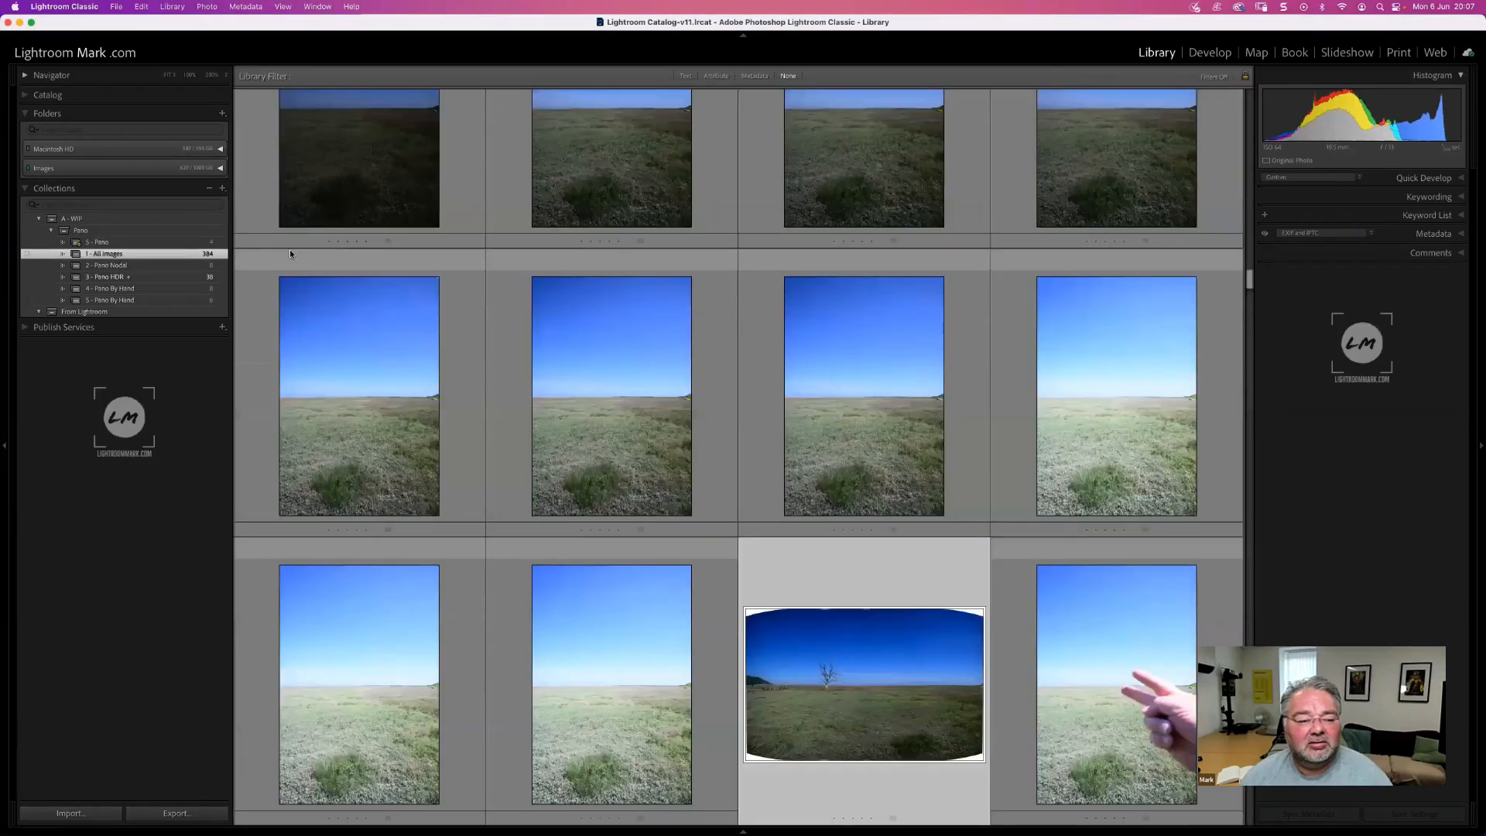
pyautogui.doubleClick(855, 619)
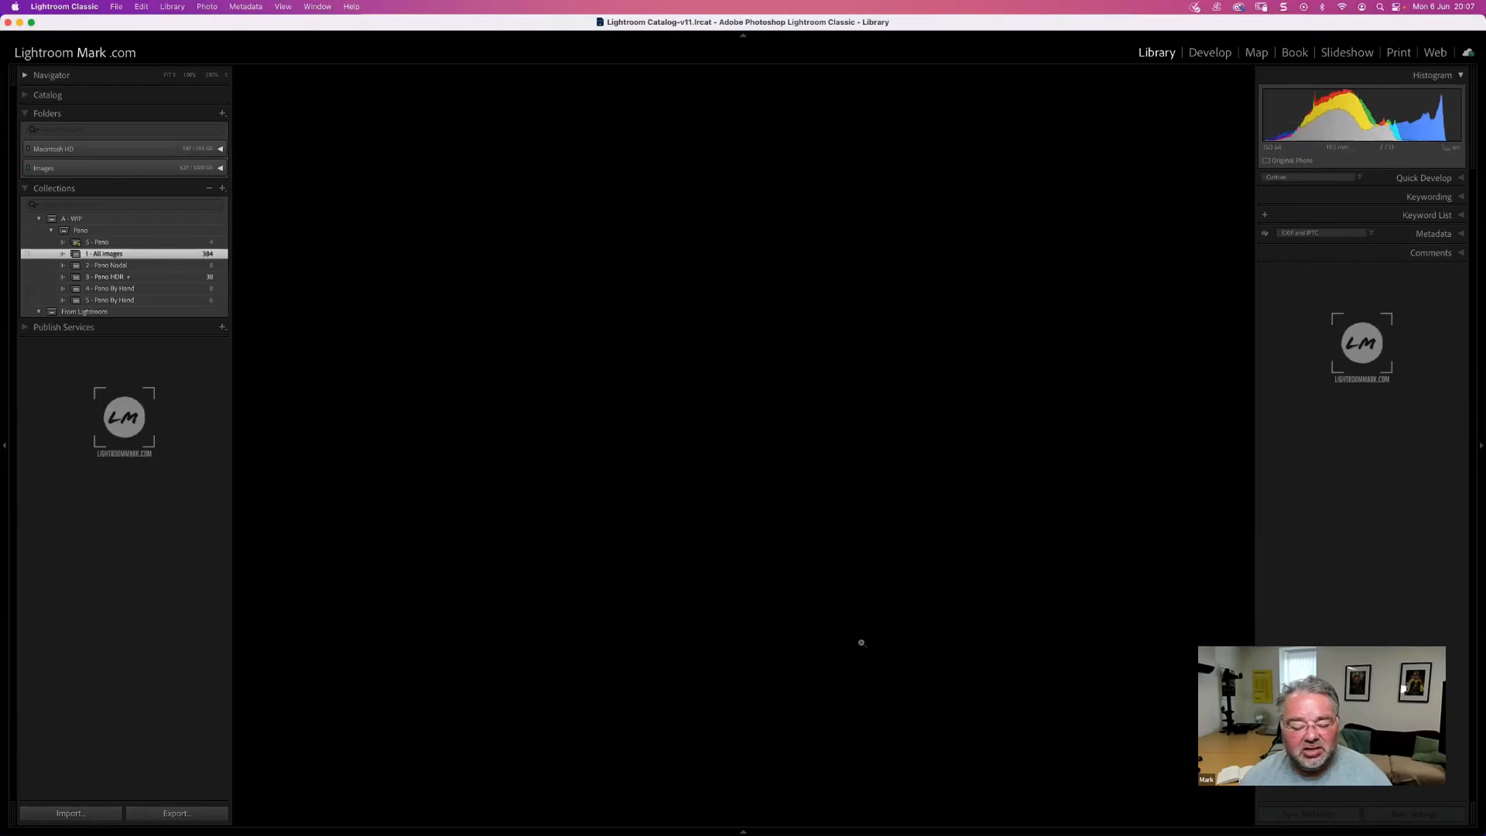
pyautogui.press('l')
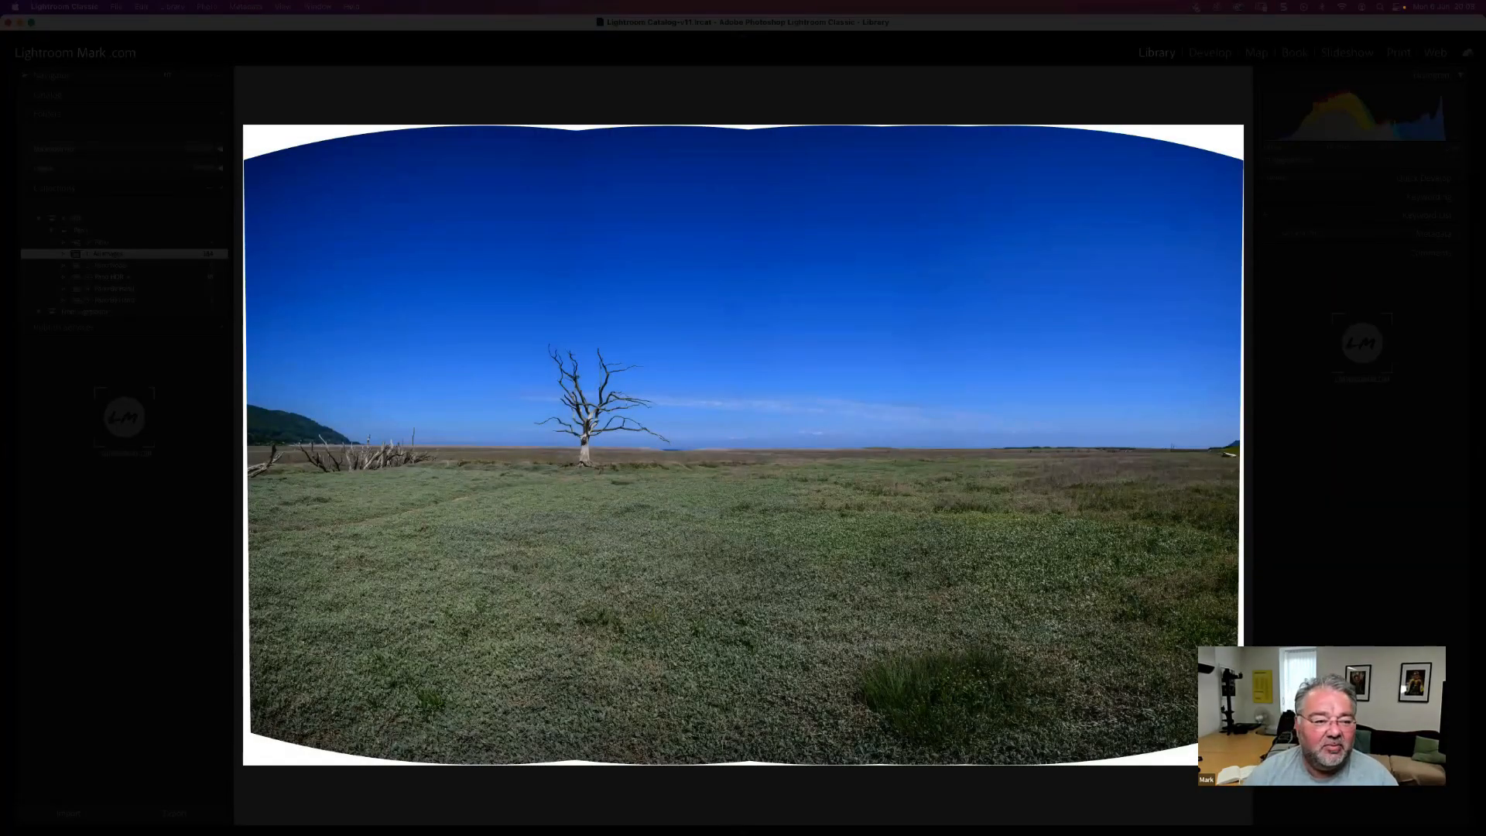
pyautogui.press('l')
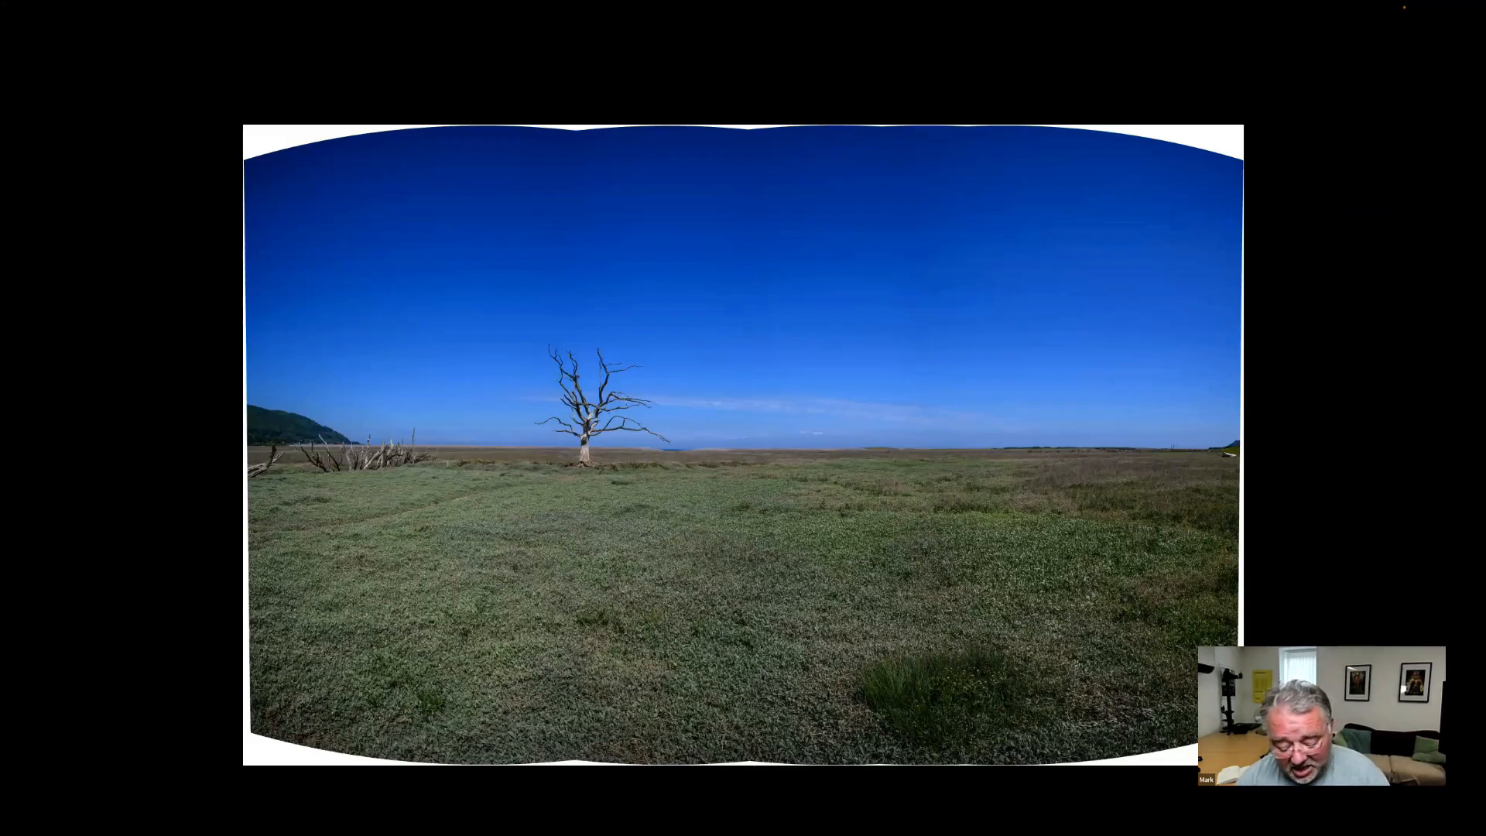
pyautogui.press('l')
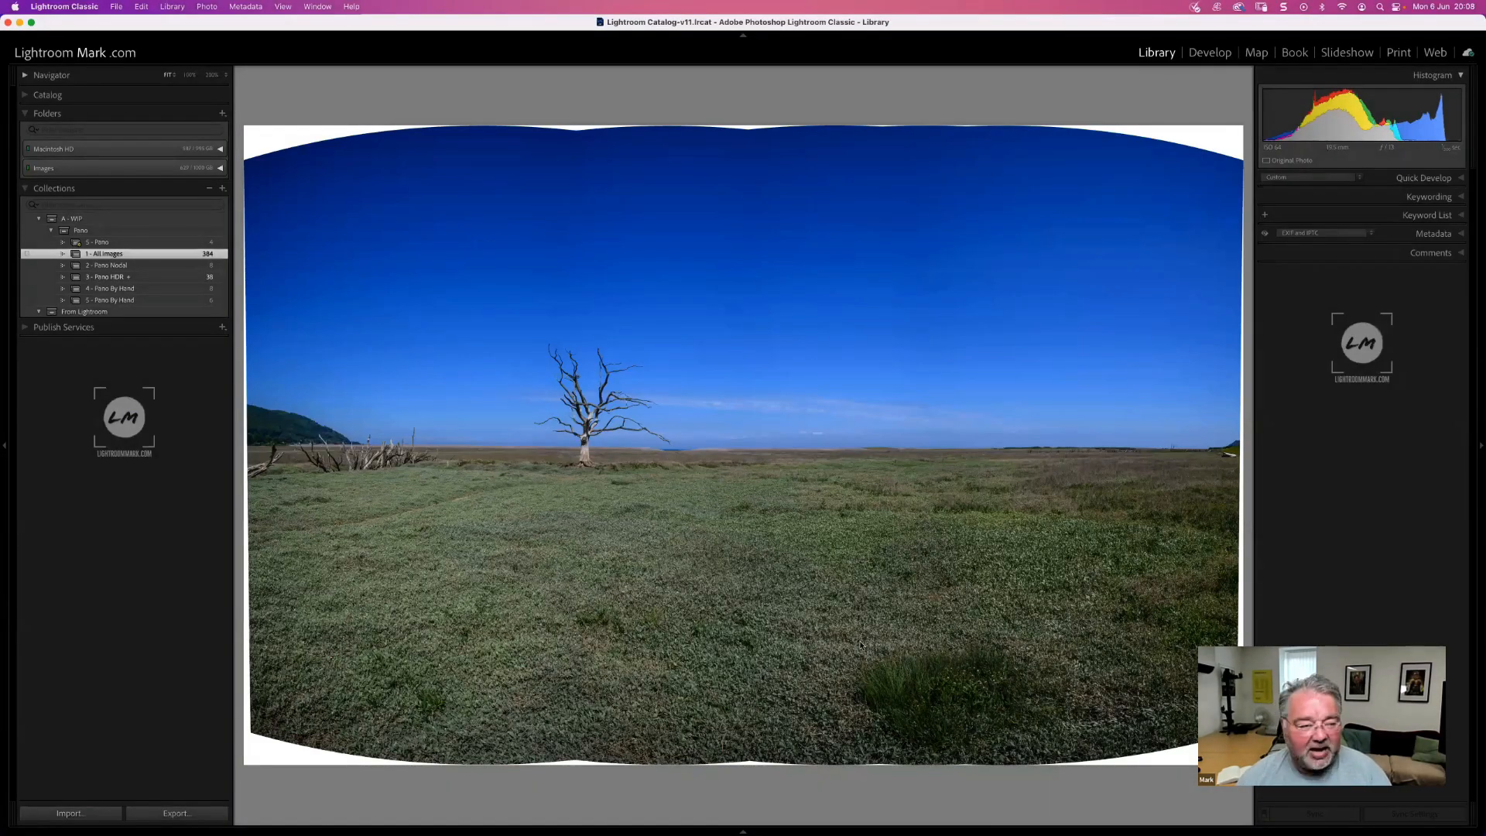
pyautogui.press('g')
# - Review the background fill colour settings for the main and secondary windows in the Interface preferences
pyautogui.click(84, 15)
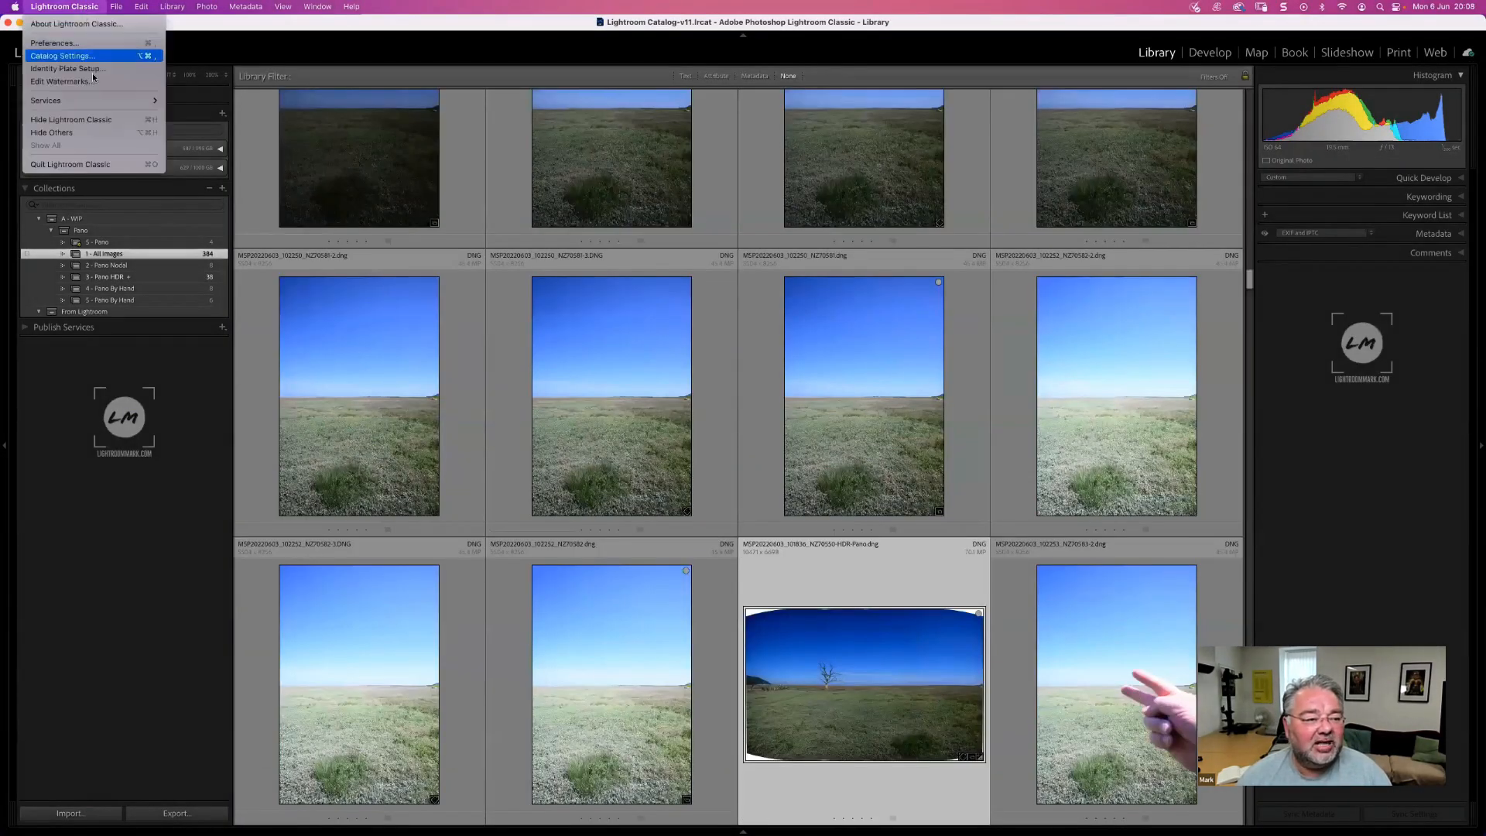
pyautogui.click(58, 43)
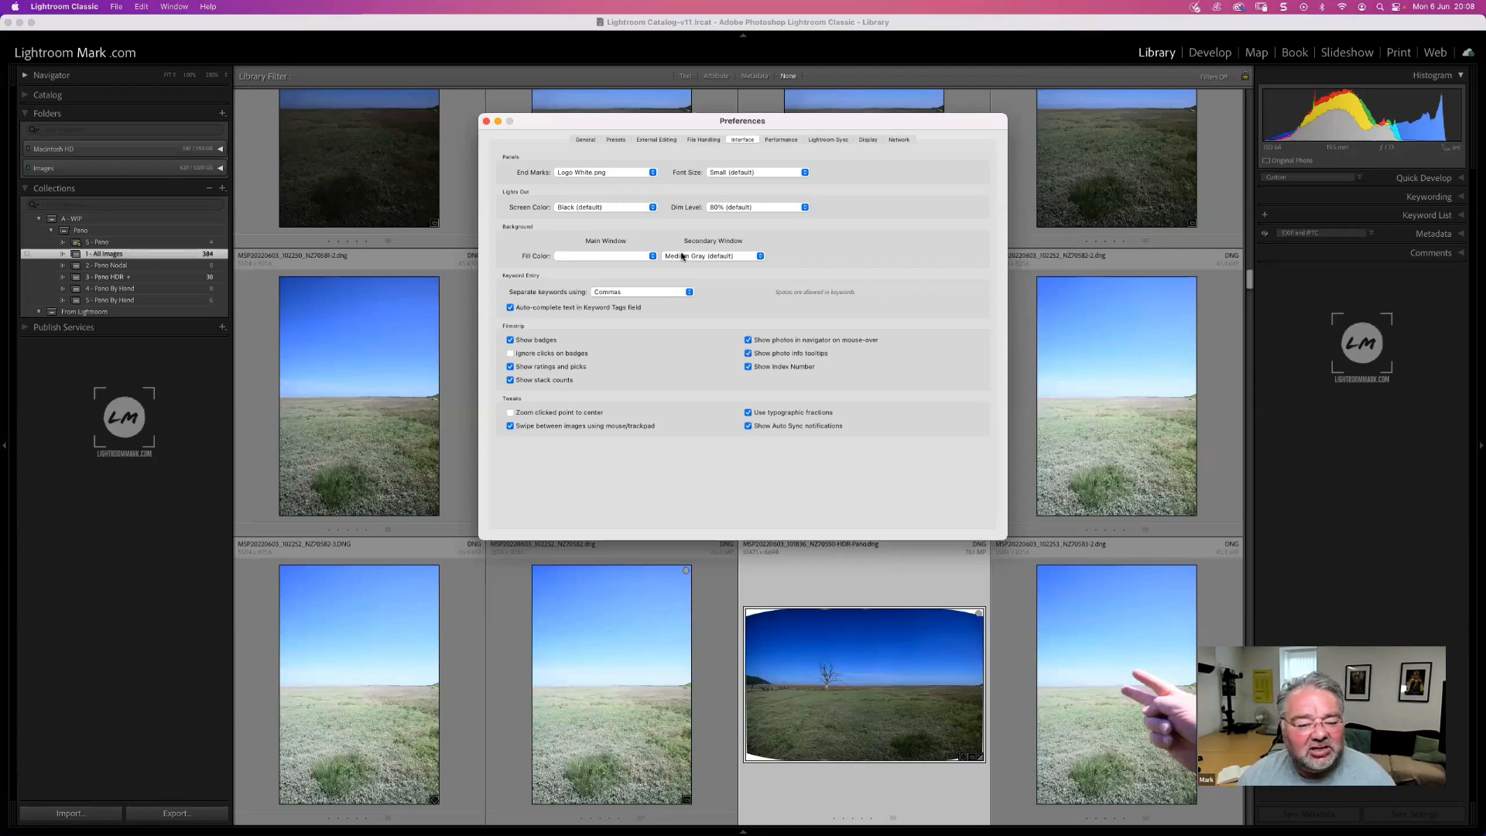
pyautogui.click(486, 121)
# - View the HDR panorama in Loupe view, return to the grid, and recheck the Interface preferences
pyautogui.doubleClick(795, 694)
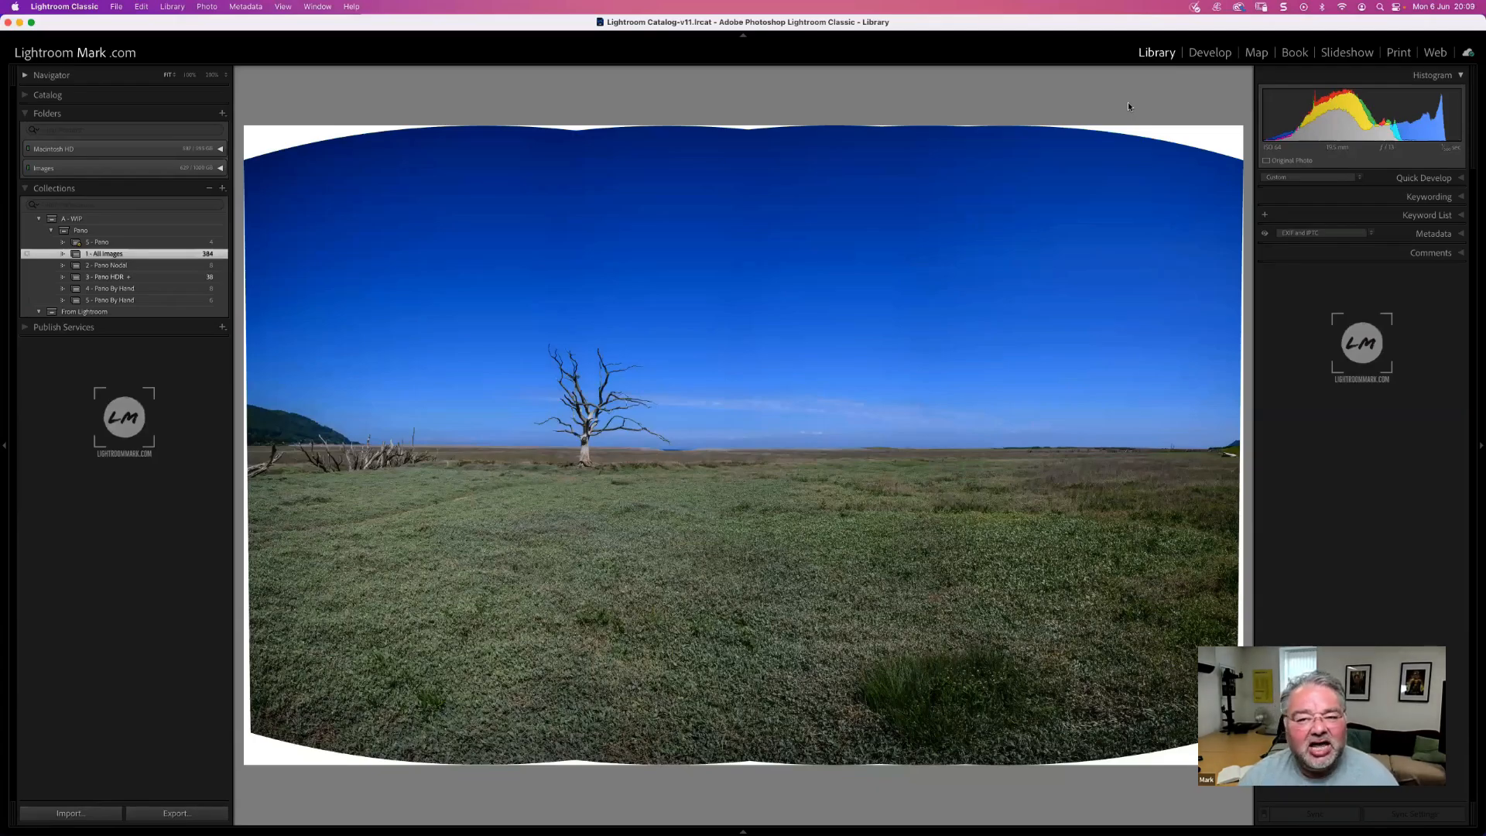
pyautogui.press('g')
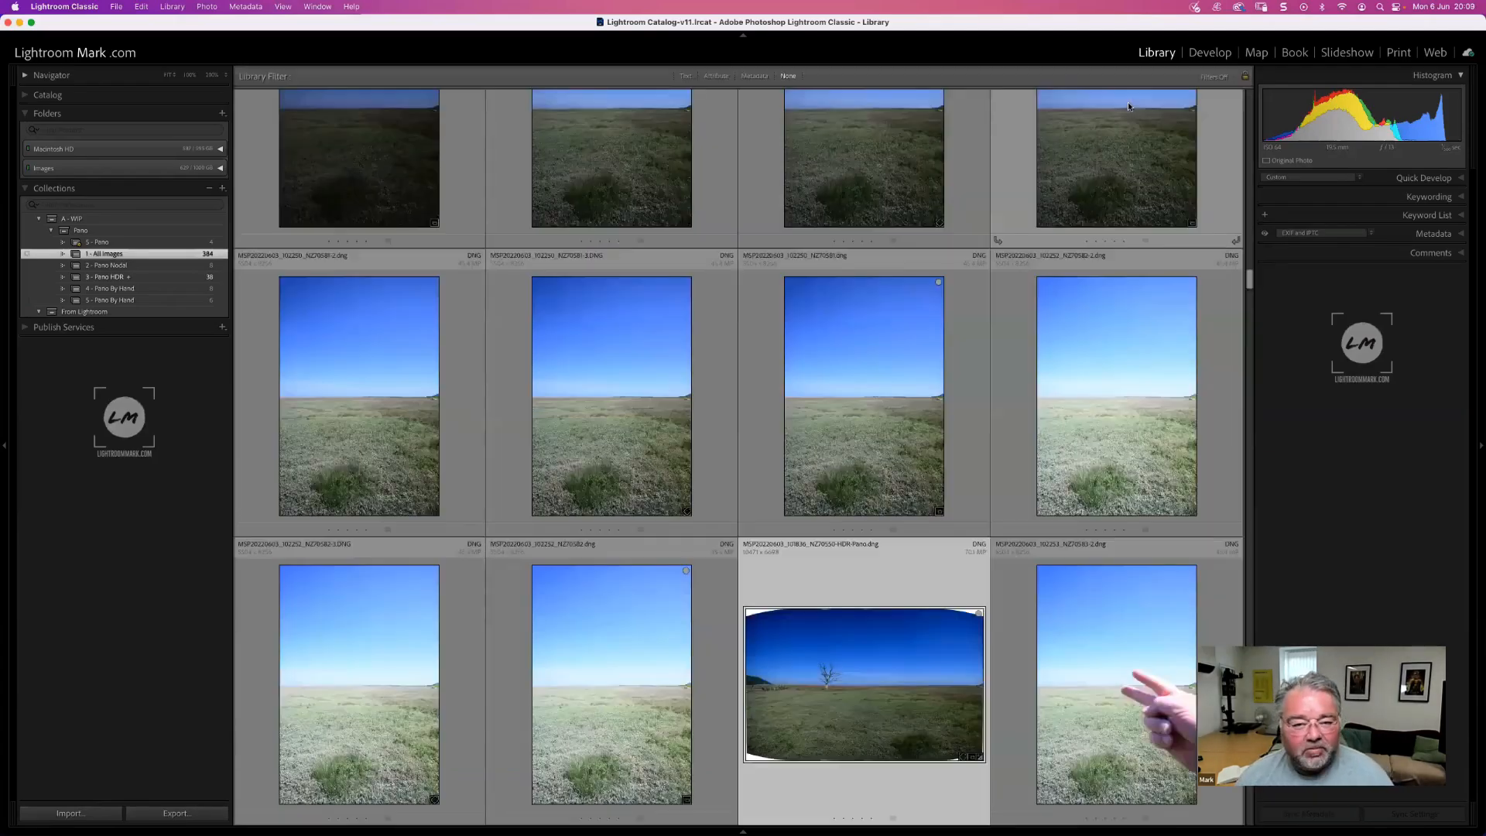
pyautogui.scroll(15, 951, 296)
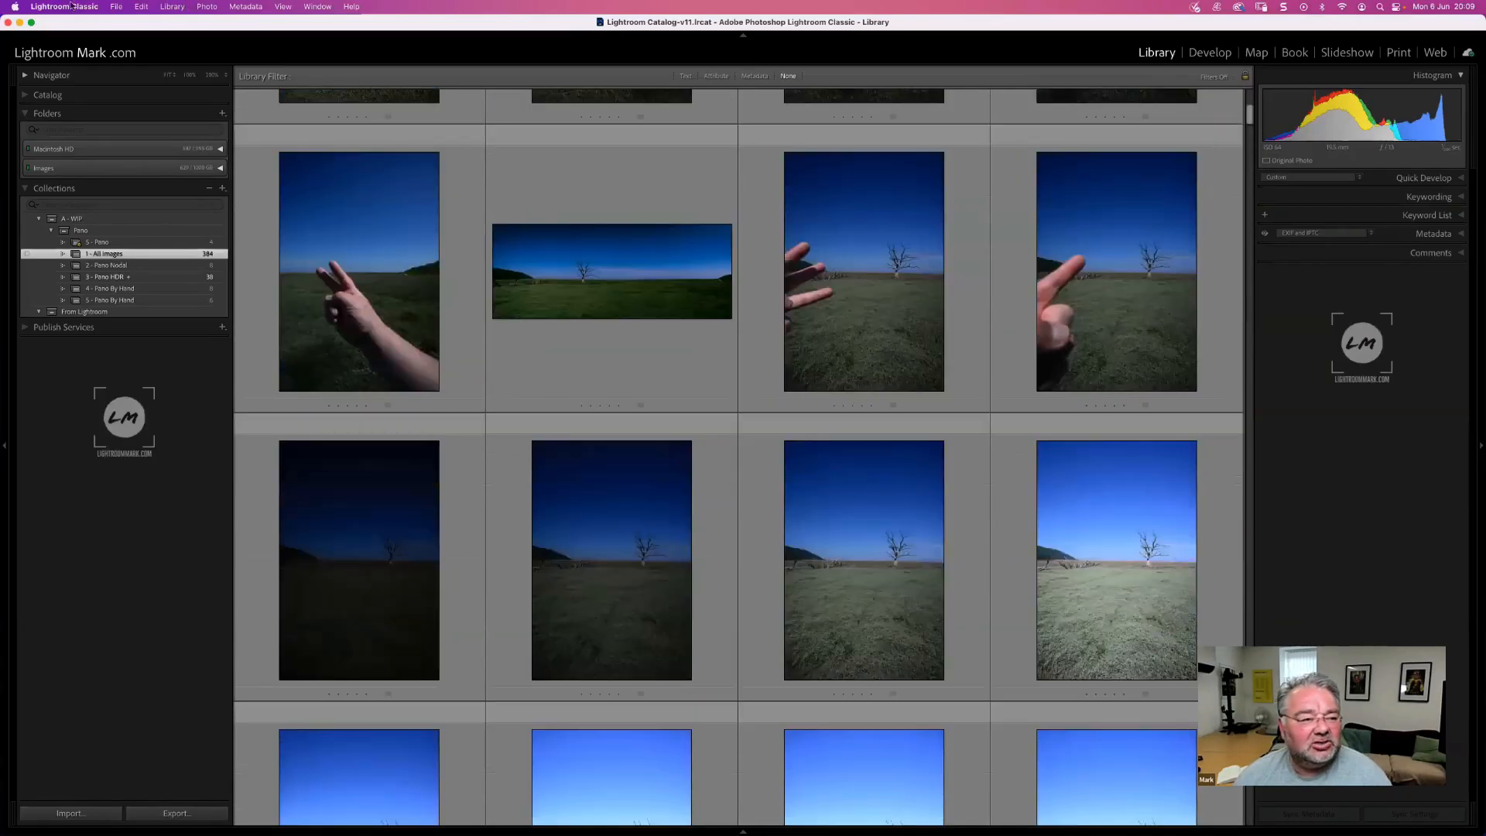
pyautogui.click(64, 7)
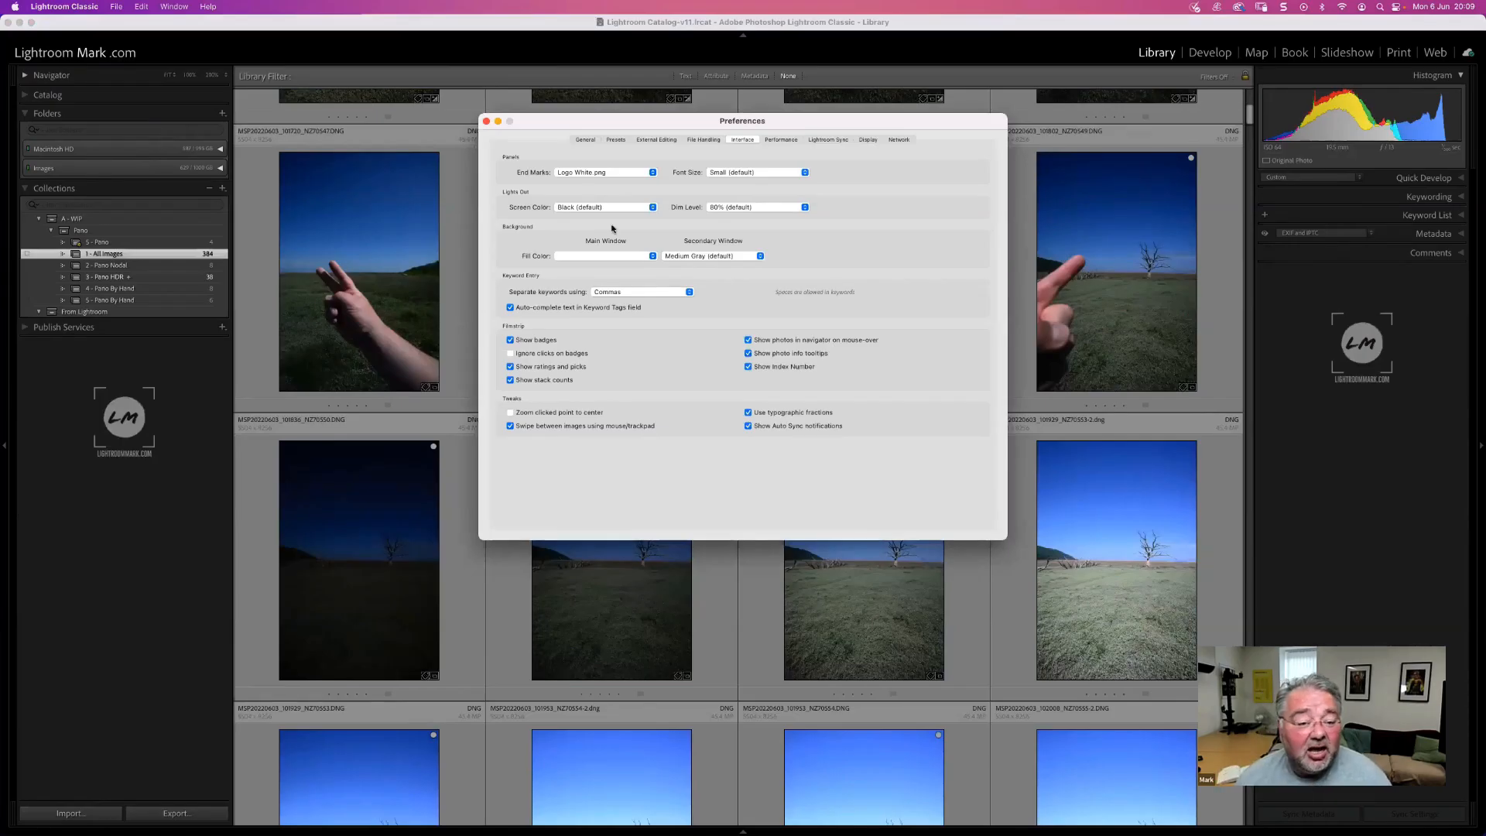
pyautogui.click(486, 121)
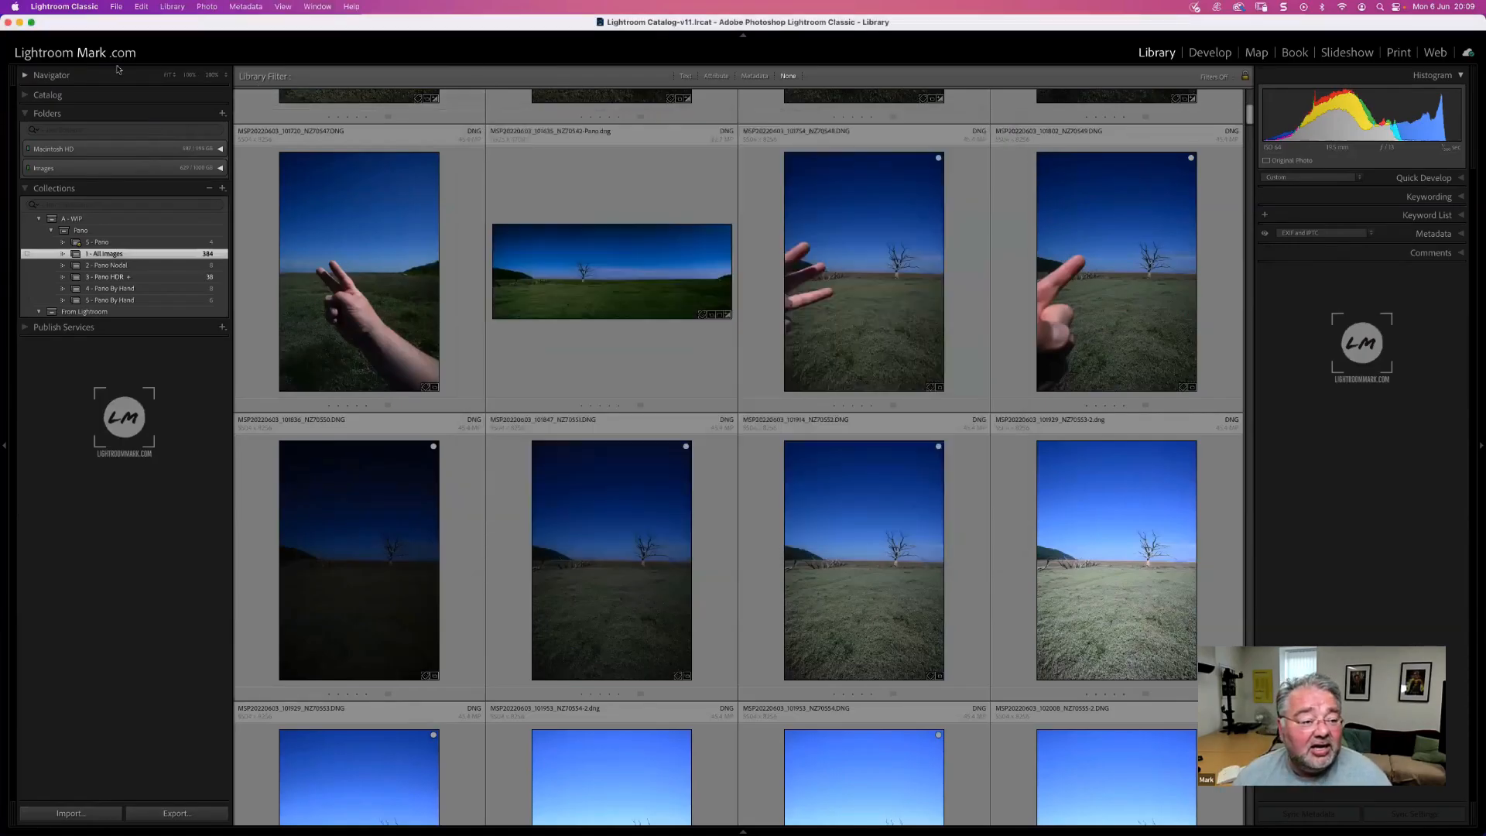
# - Preview the Adobe ID and Lightroom Classic identity plates in the Identity Plate Editor, and switch back to Personalized
pyautogui.click(75, 7)
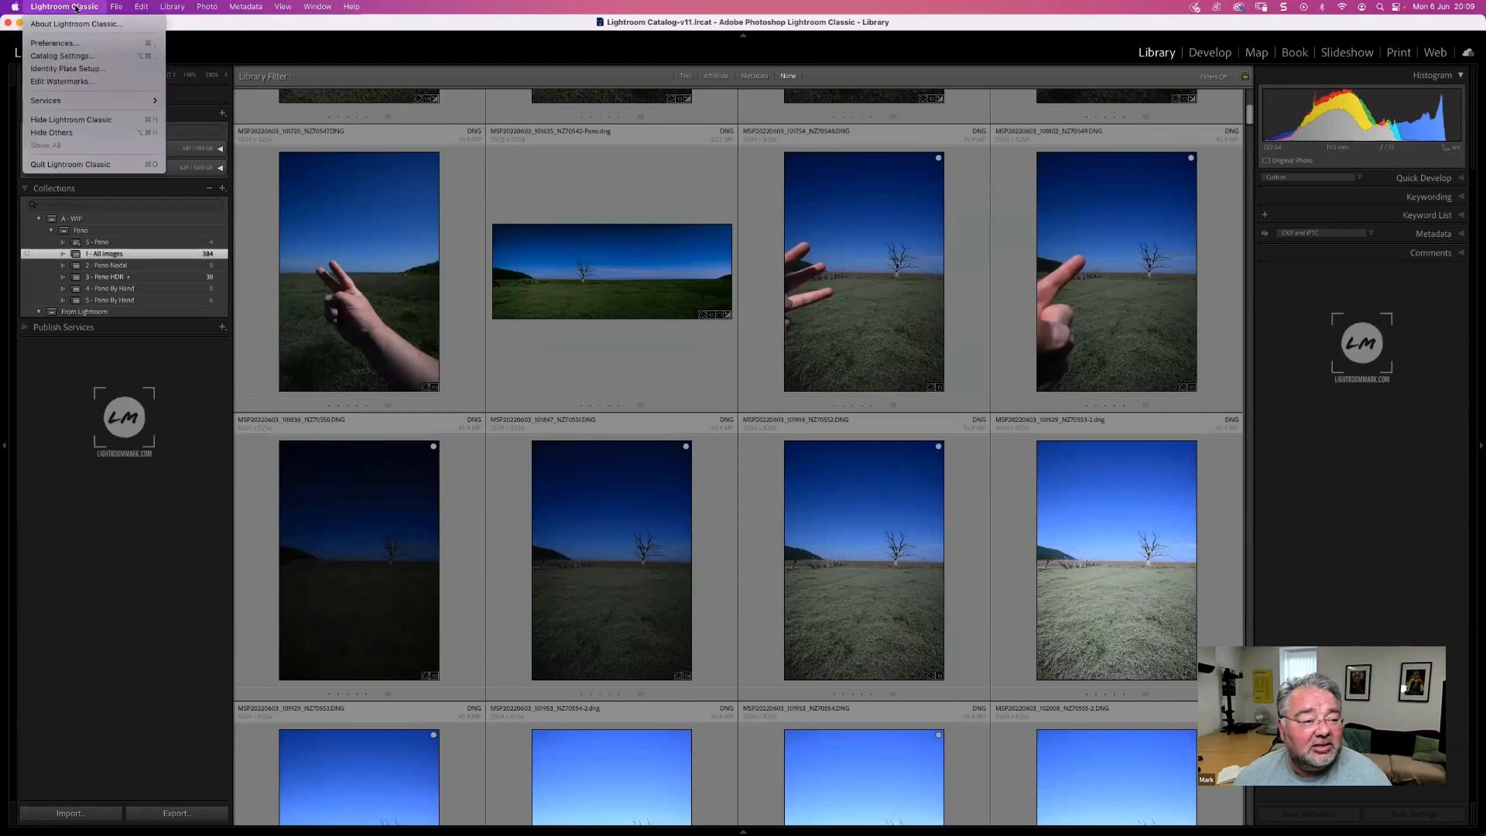
pyautogui.click(81, 68)
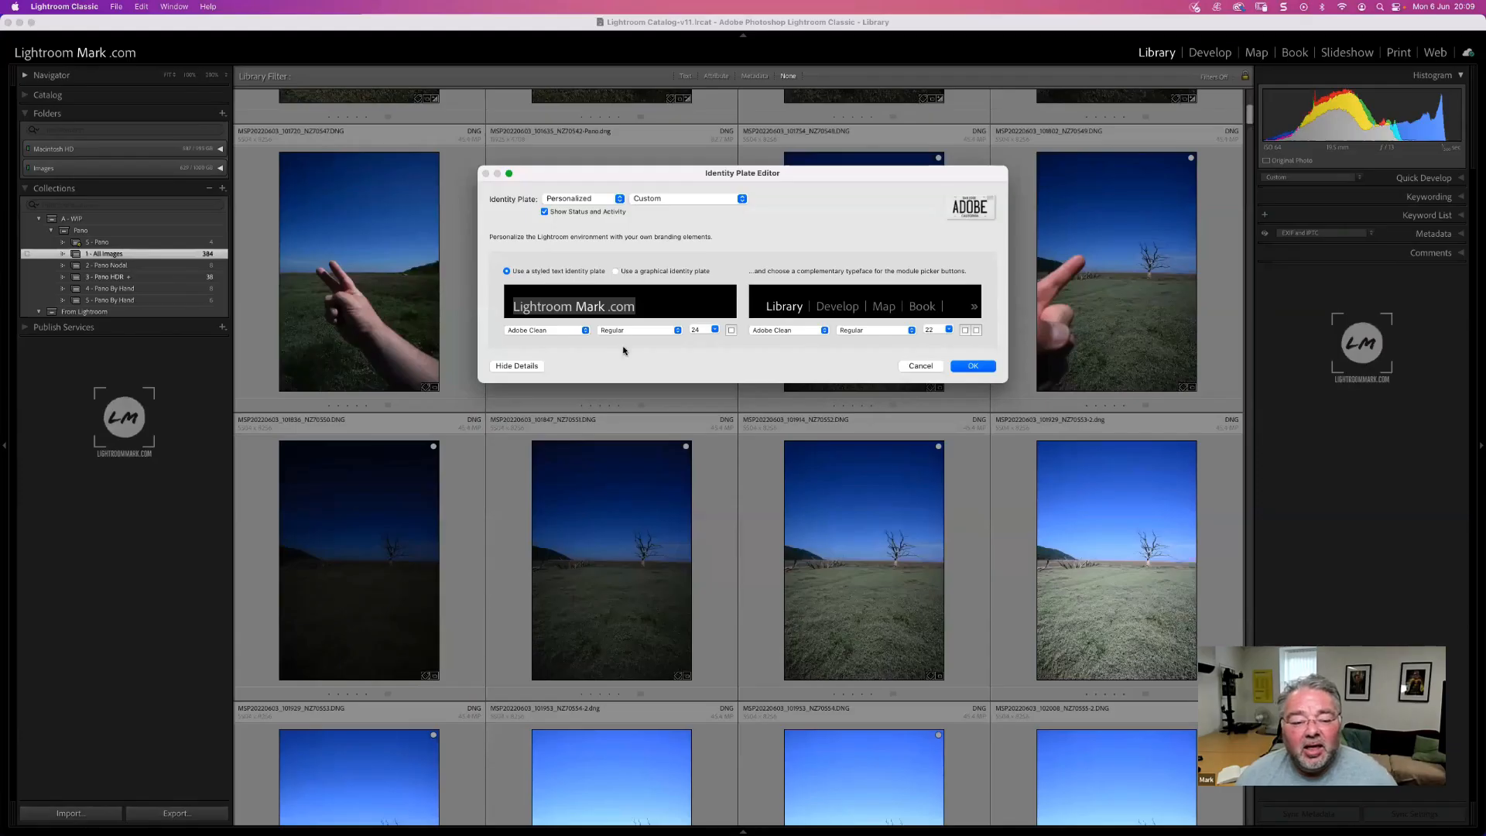
pyautogui.click(599, 203)
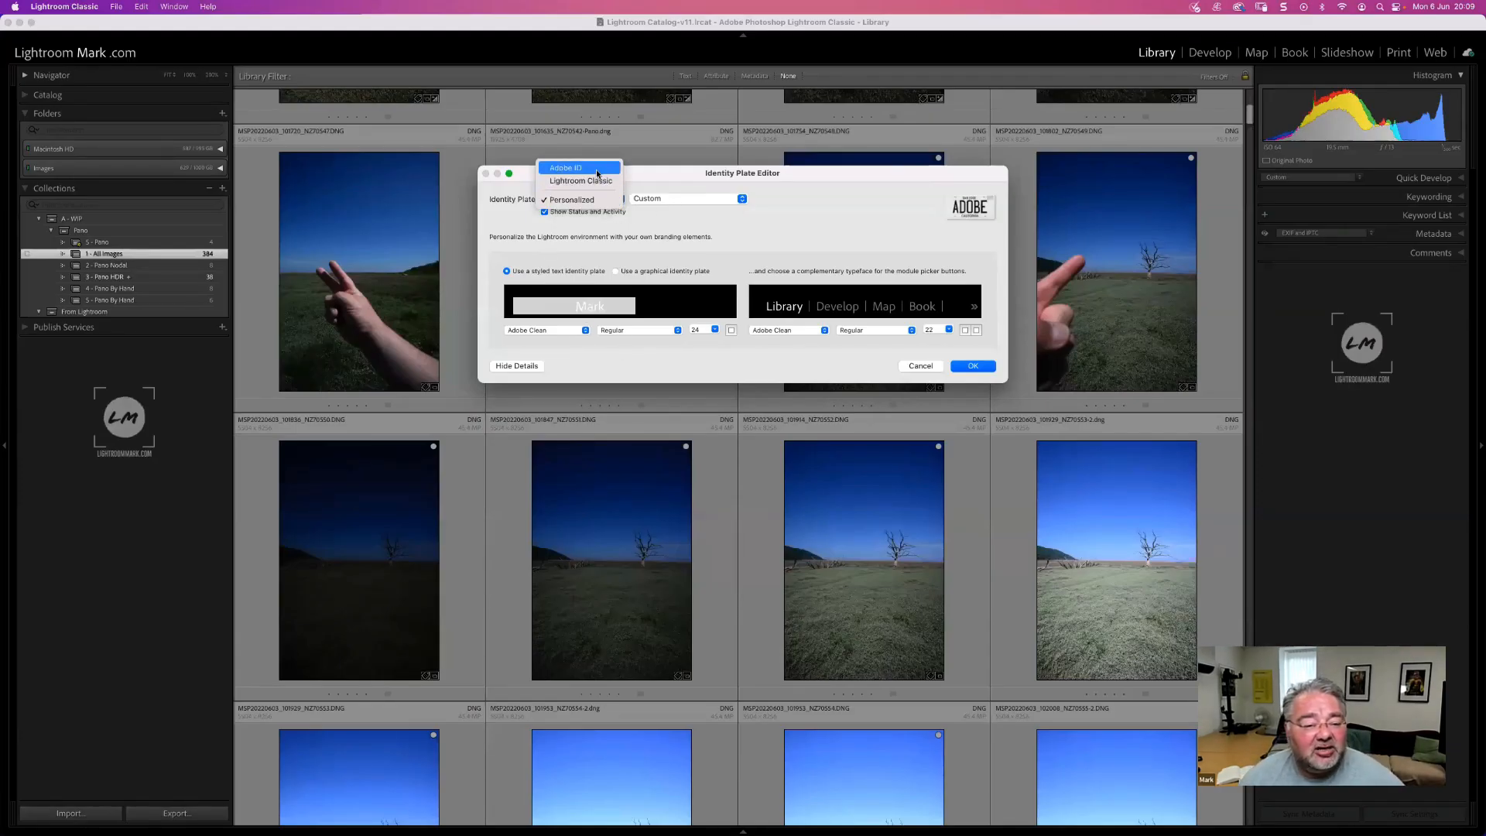
pyautogui.click(594, 168)
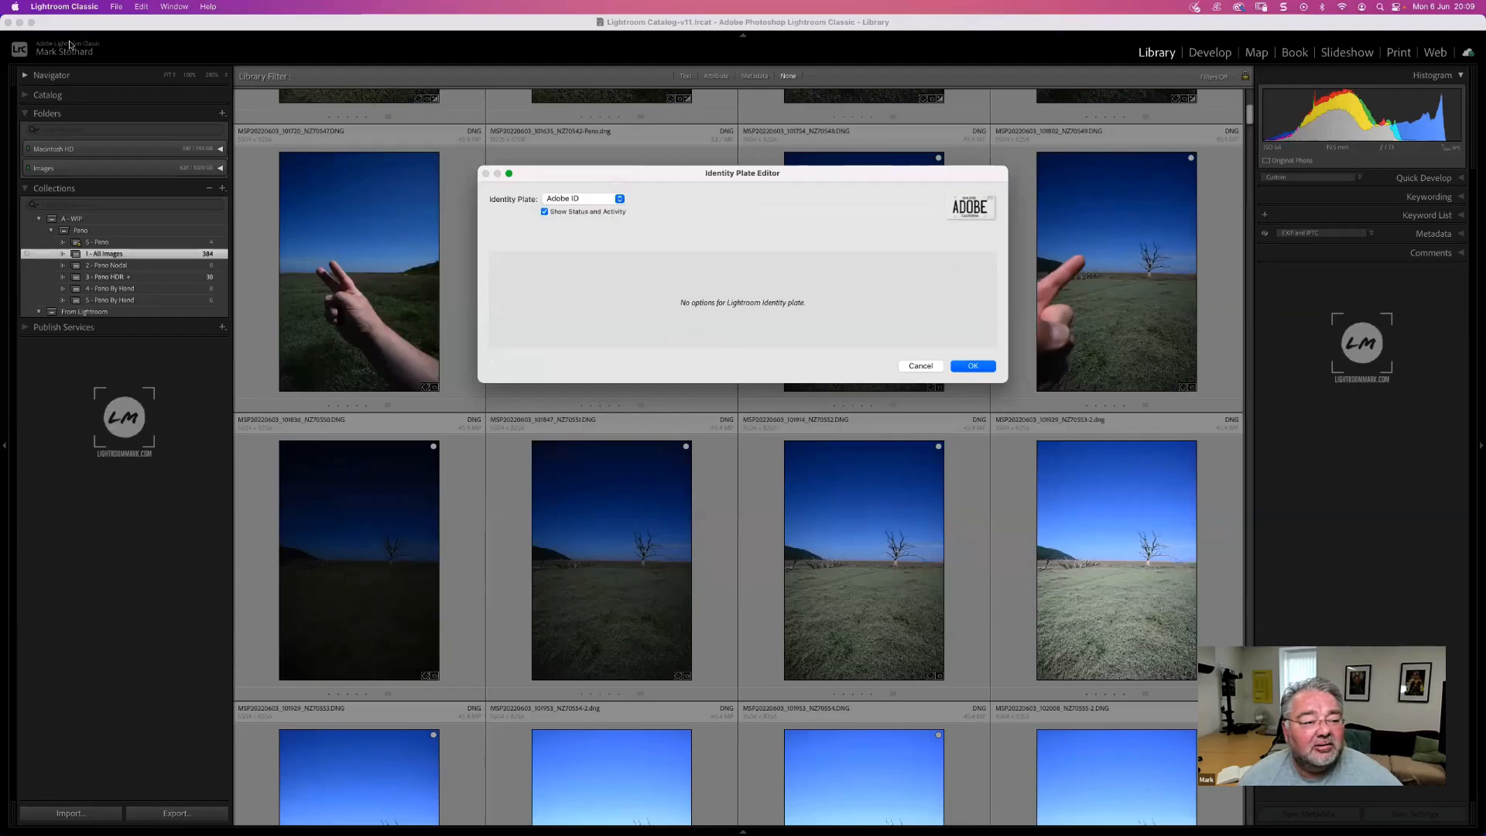
pyautogui.click(573, 200)
pyautogui.click(577, 212)
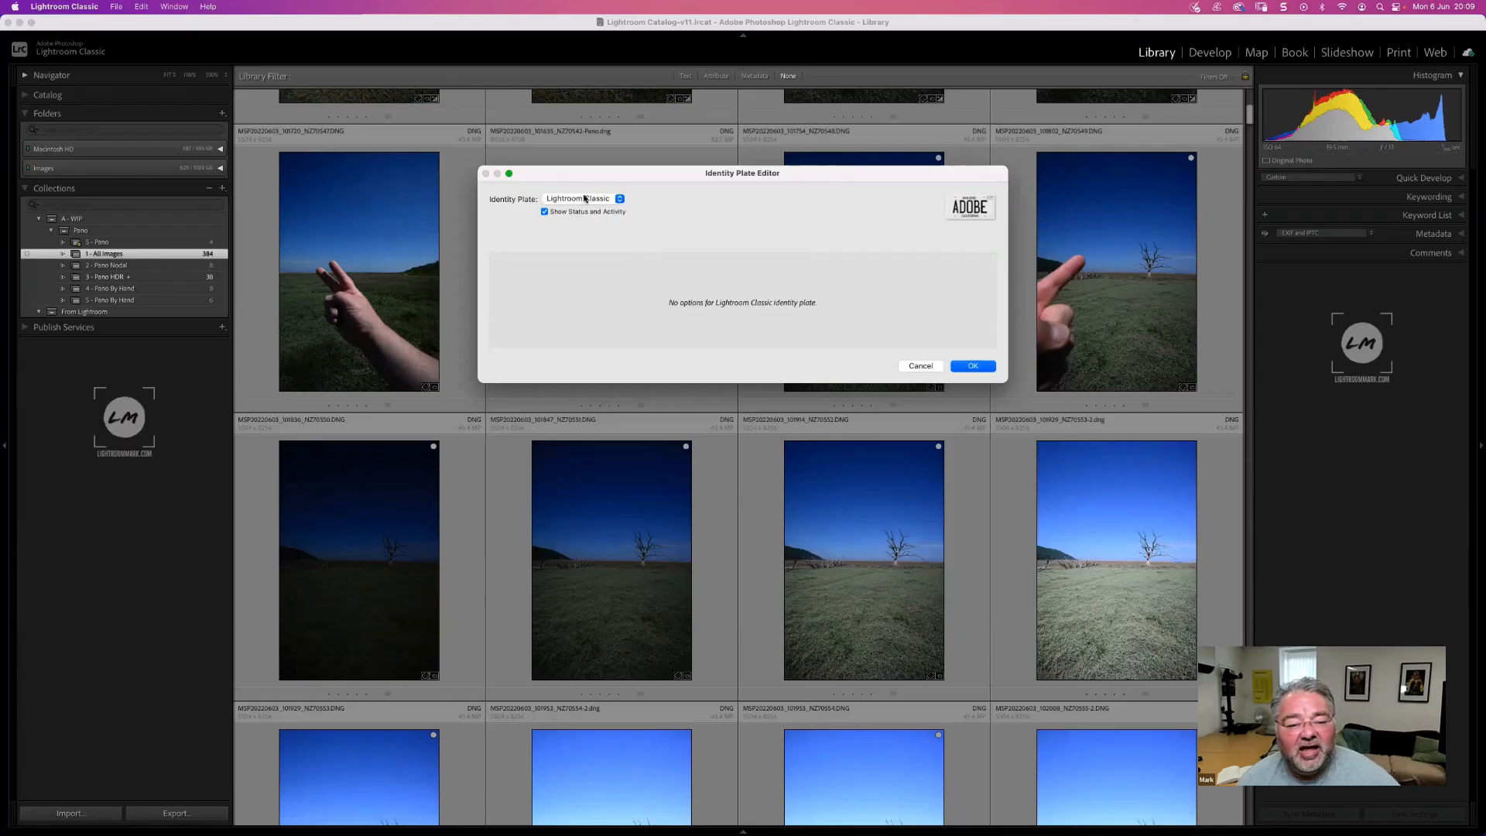
pyautogui.click(585, 200)
pyautogui.click(588, 222)
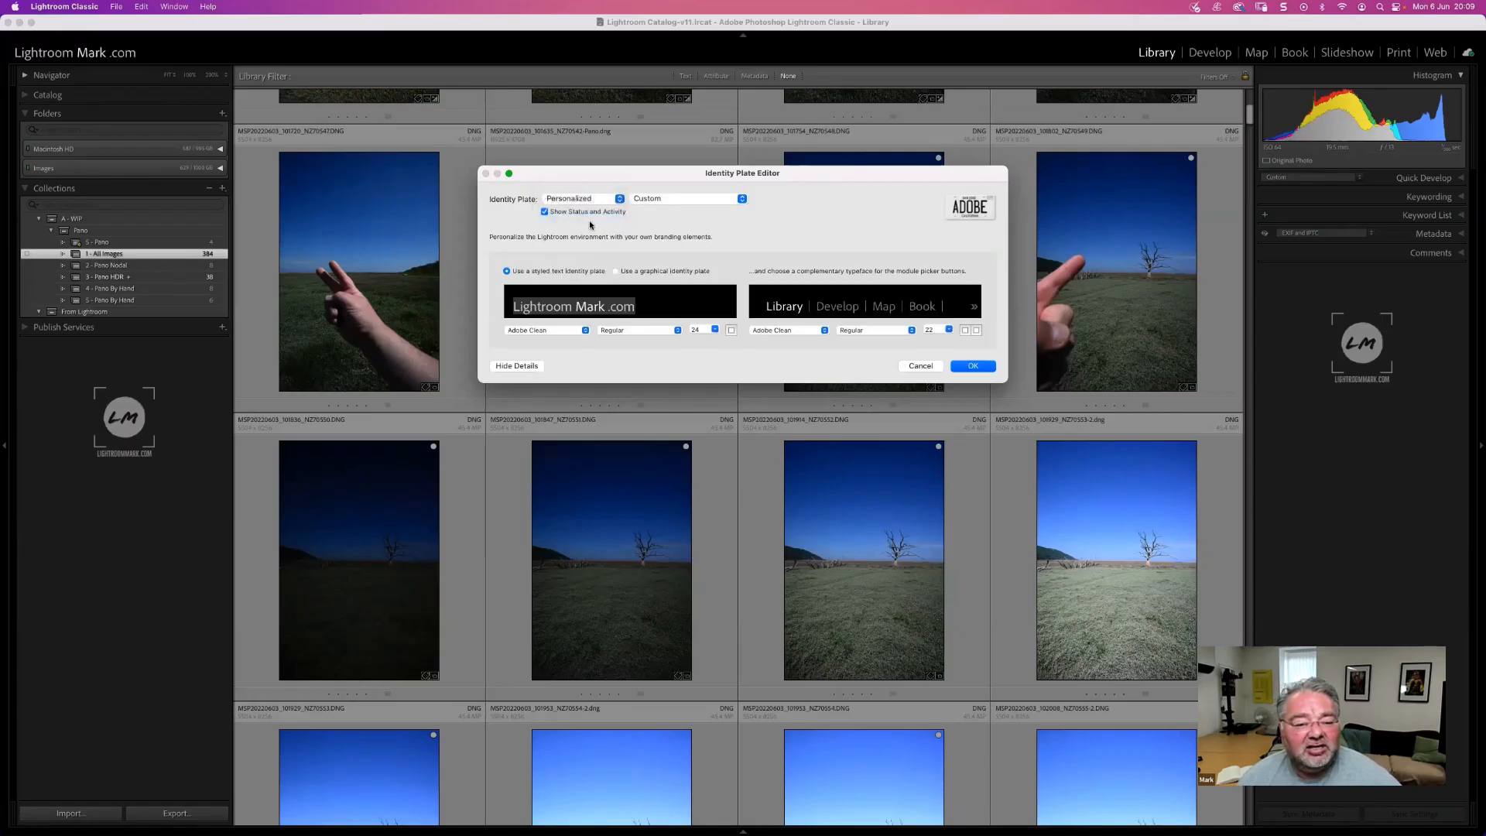
# - Compare the styled text and graphical identity plate options, and close the Identity Plate Editor without saving
pyautogui.moveTo(628, 304); pyautogui.dragTo(492, 299)
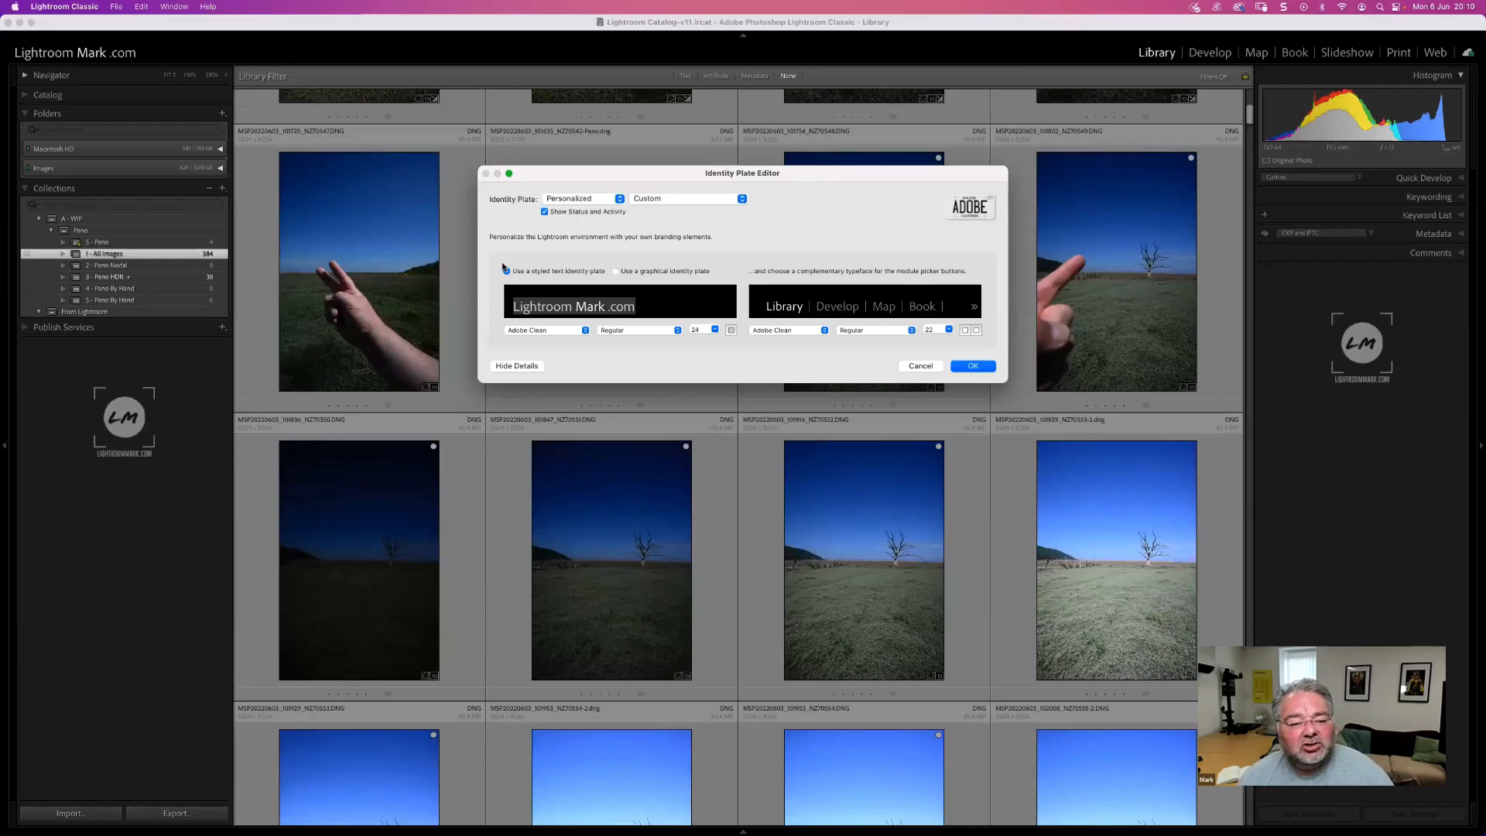
pyautogui.click(681, 274)
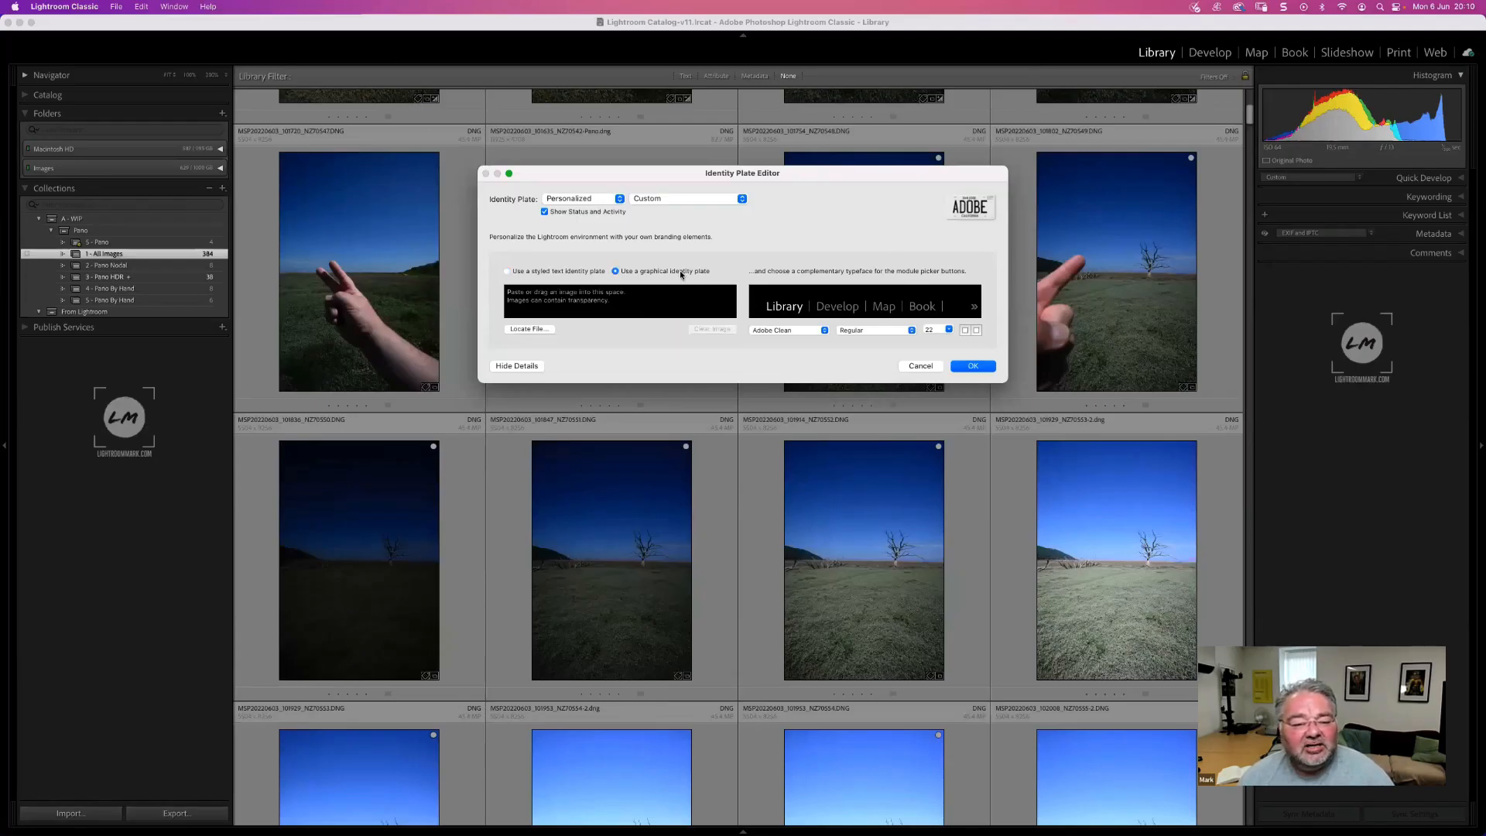
pyautogui.click(595, 275)
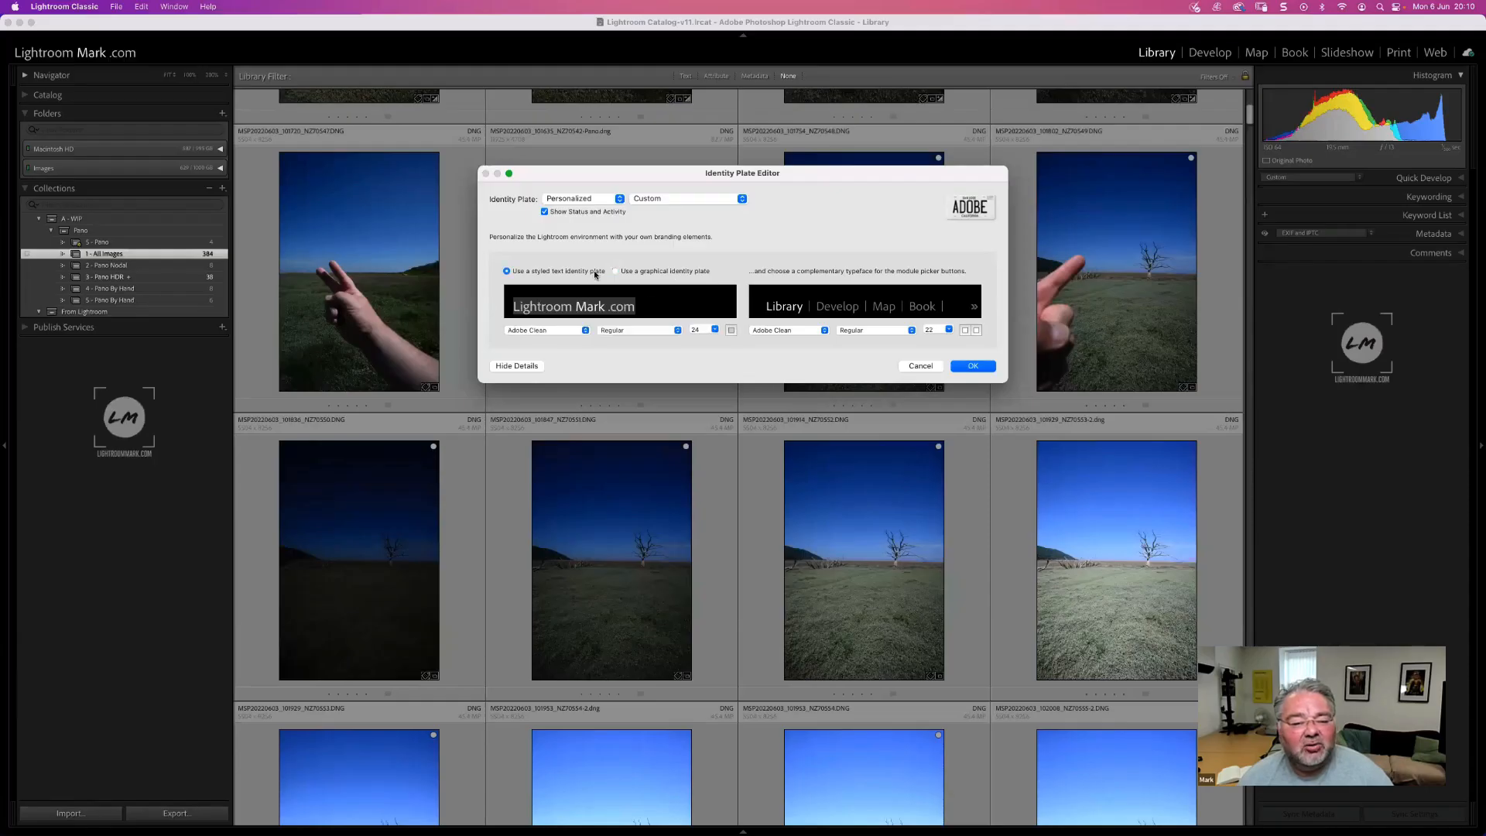
pyautogui.click(921, 365)
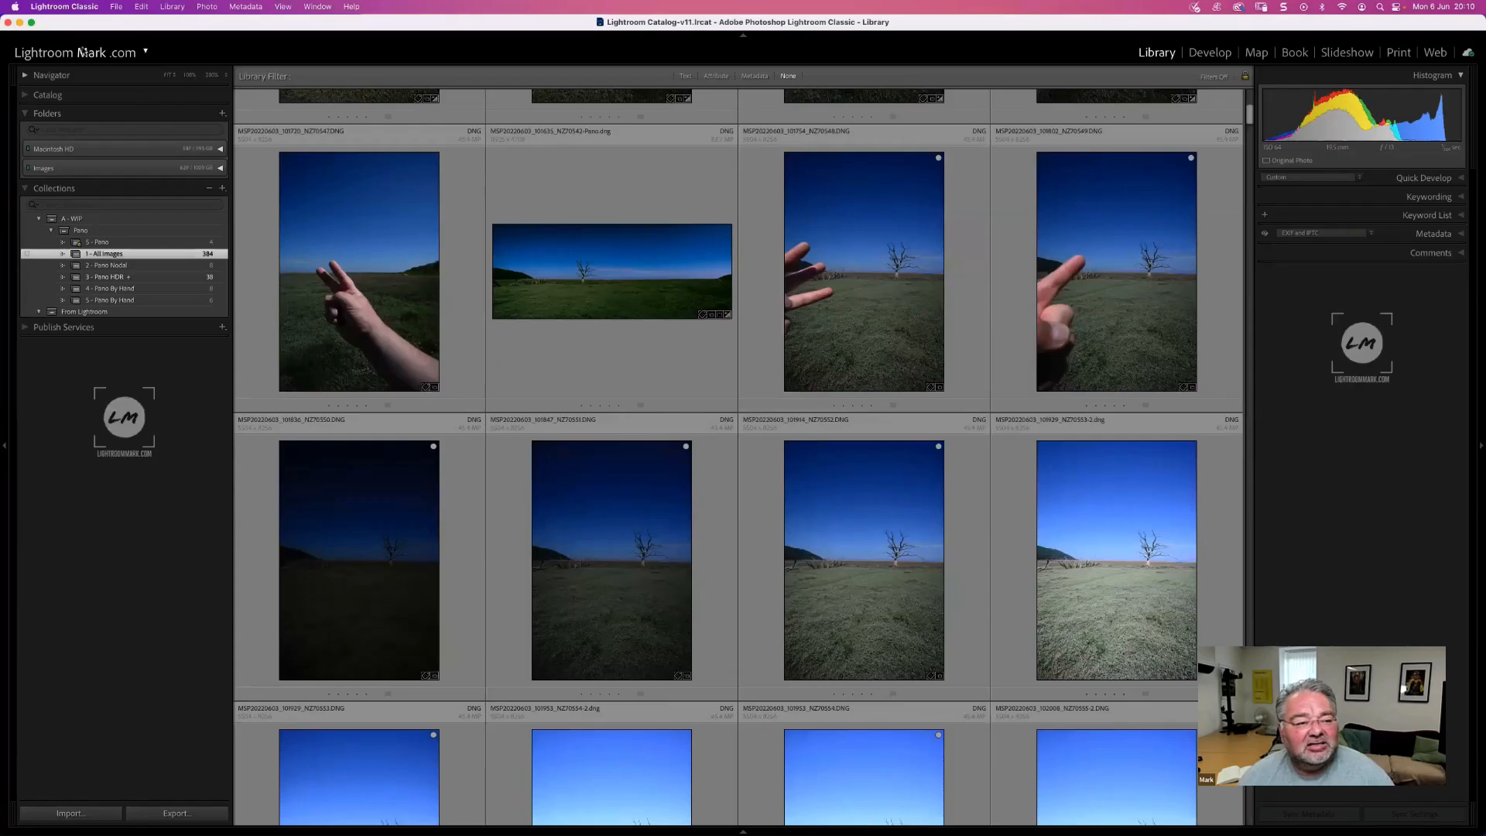
# - Check the activity options beside the identity plate, and review the identity plate types in the editor without saving
pyautogui.click(146, 54)
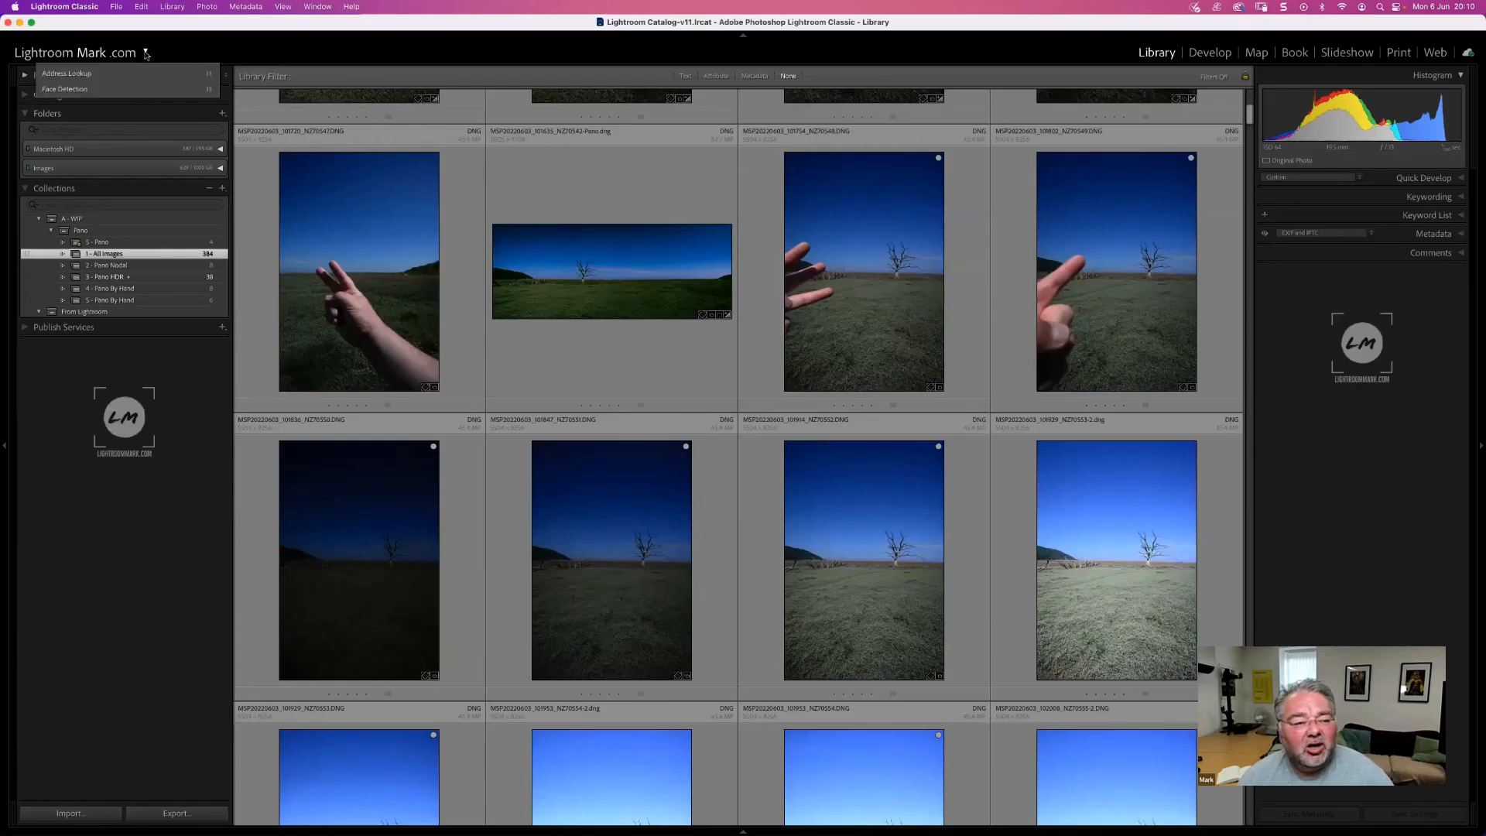
pyautogui.click(132, 56)
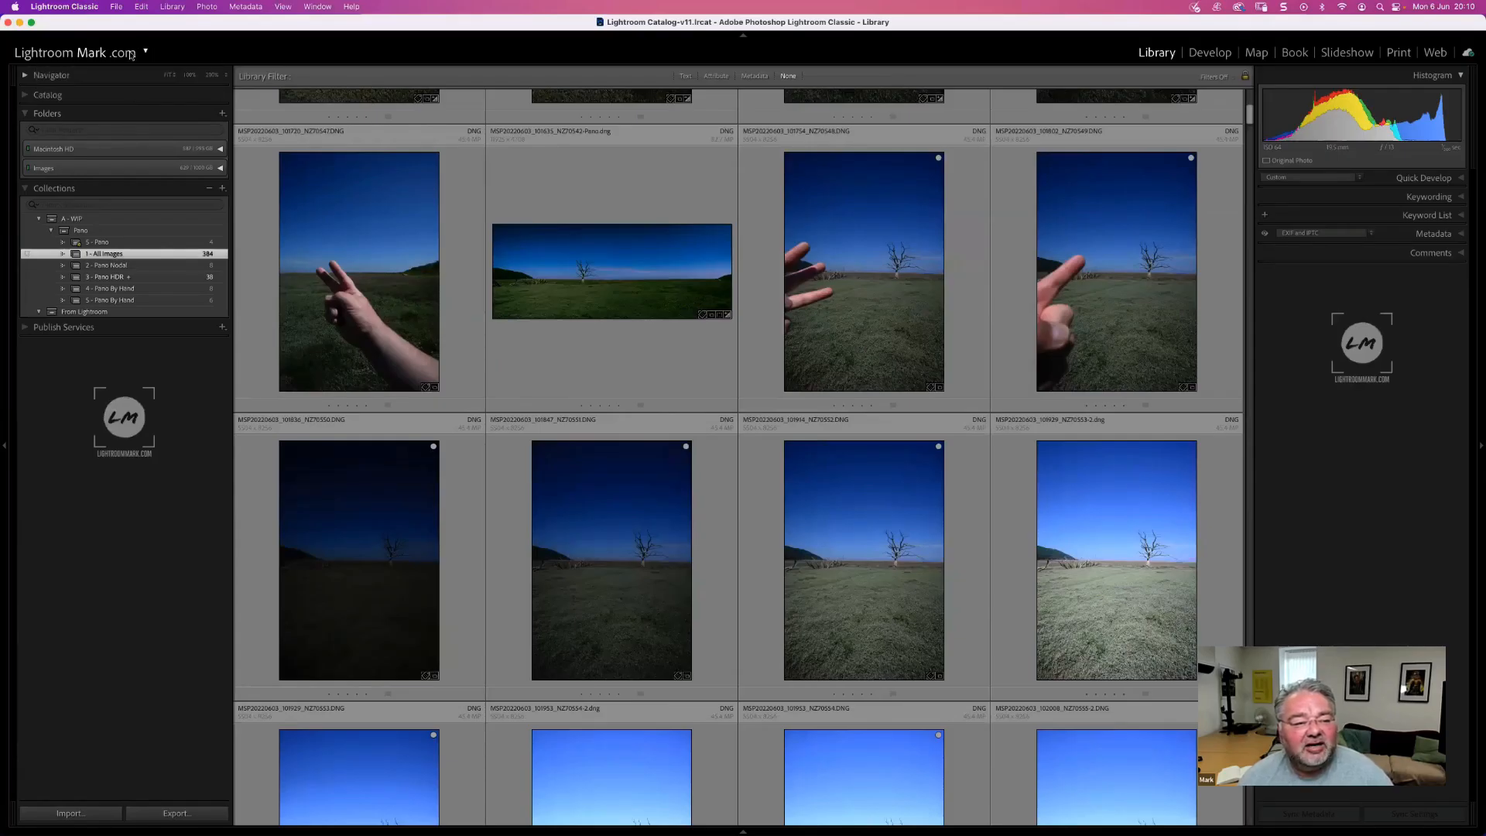
pyautogui.click(75, 6)
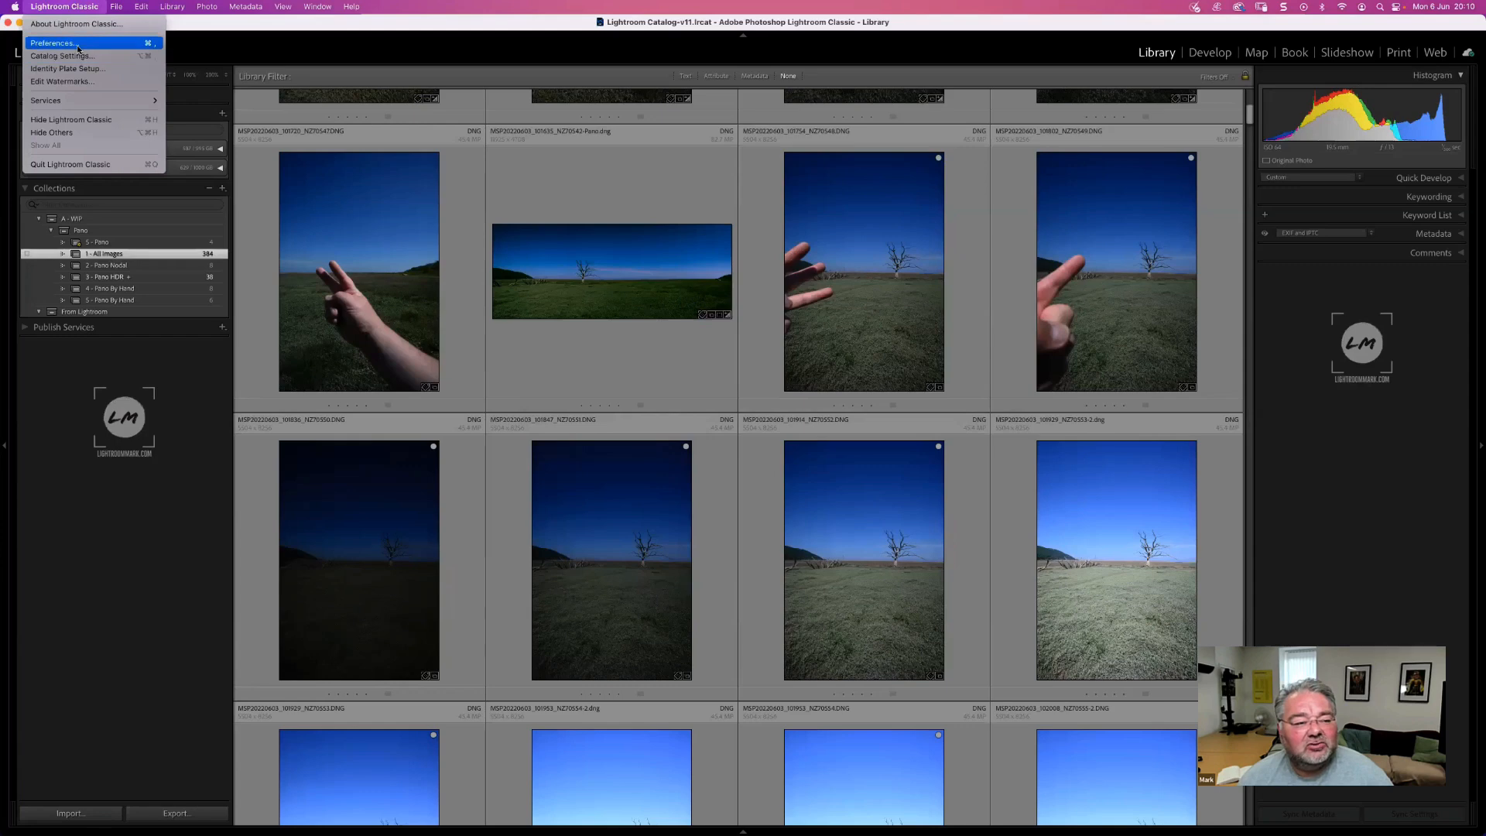
pyautogui.click(76, 69)
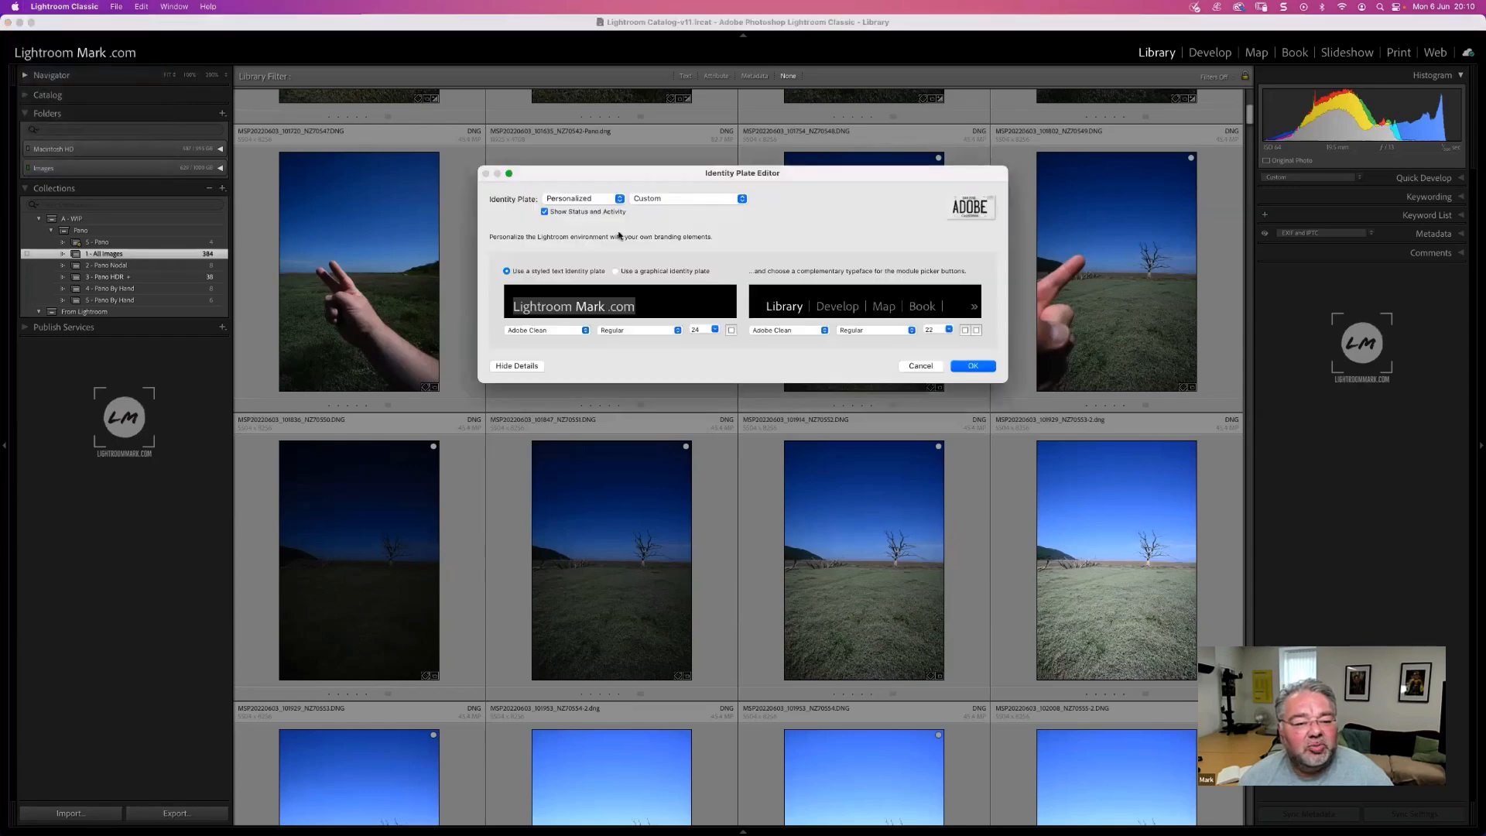
pyautogui.click(592, 198)
pyautogui.click(573, 166)
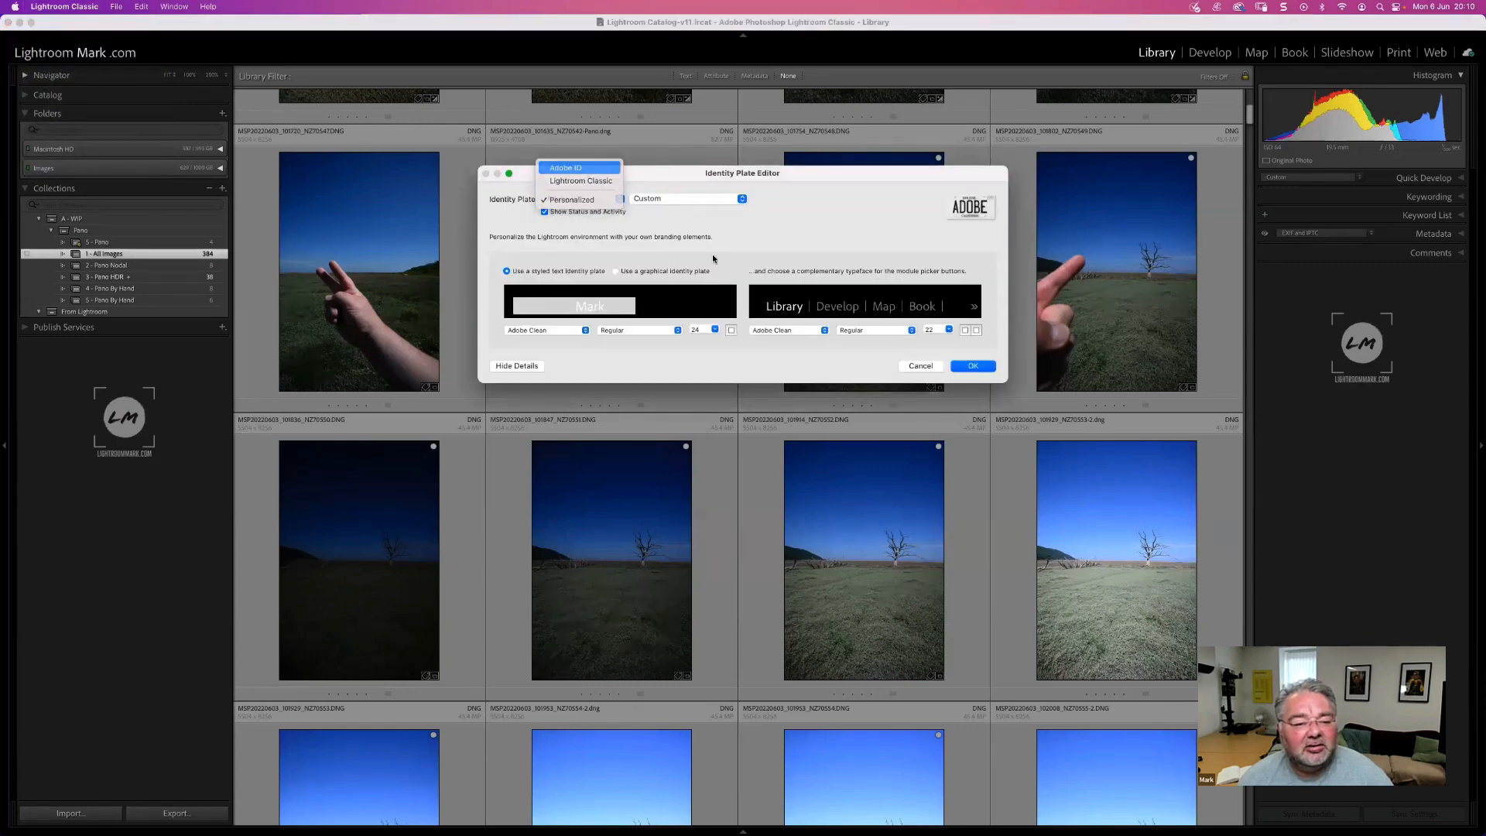
pyautogui.click(921, 367)
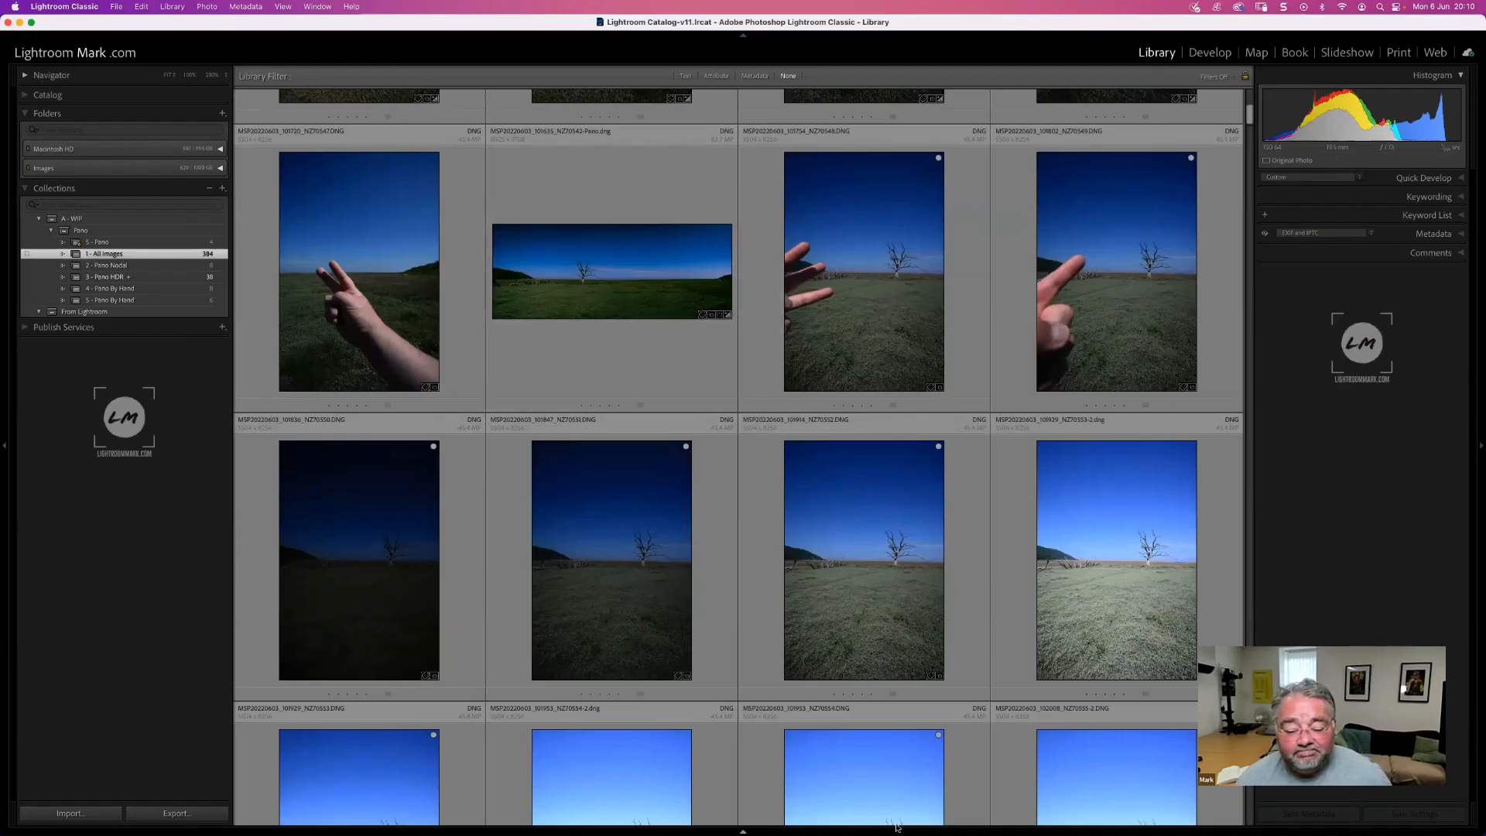
# - Open the tree panorama from the grid in the Develop module and collapse the Basic panel
pyautogui.moveTo(1013, 825)
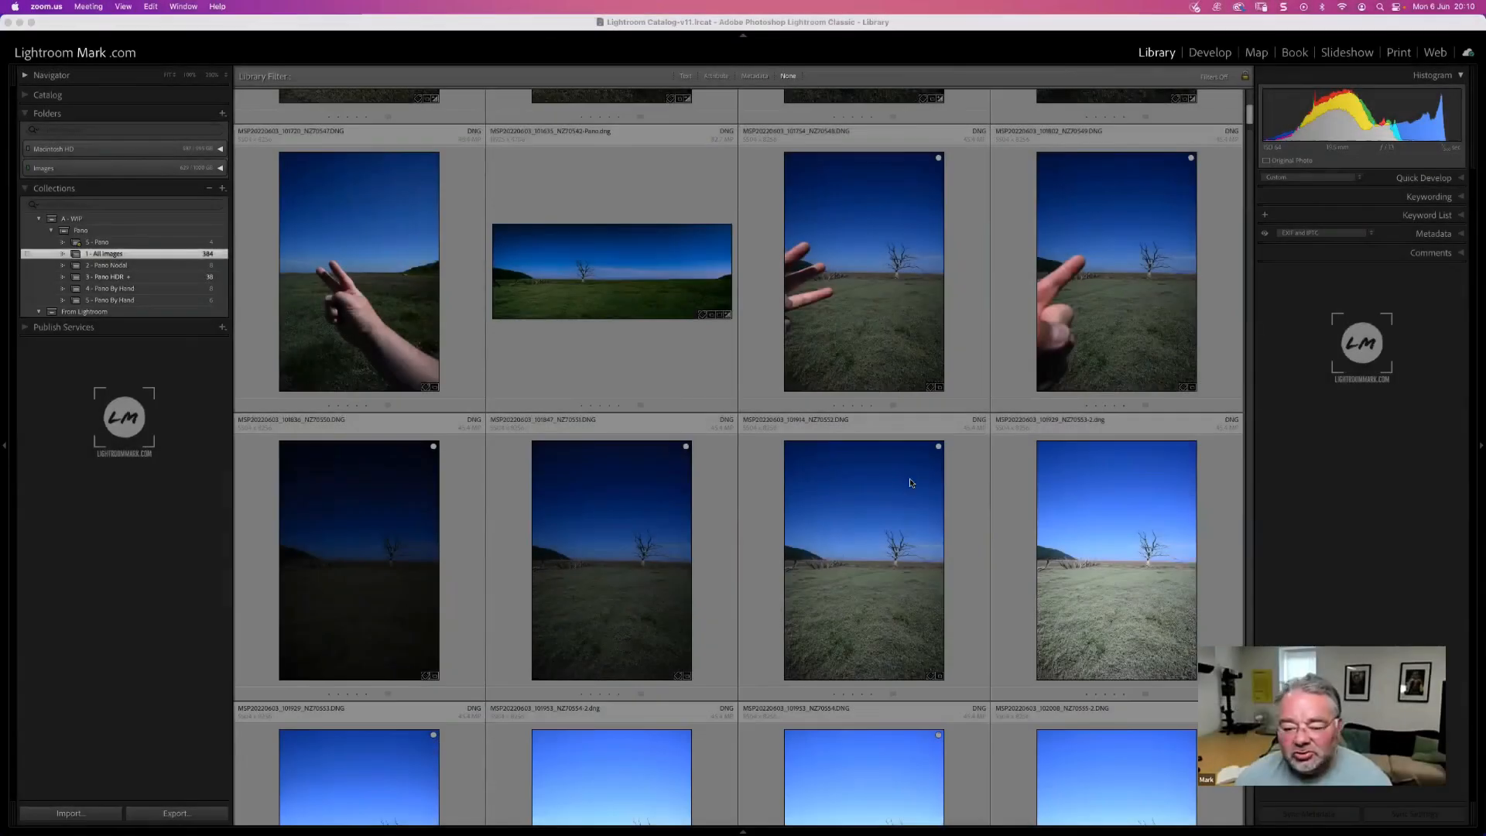
pyautogui.scroll(-5, 805, 417)
pyautogui.scroll(6, 805, 416)
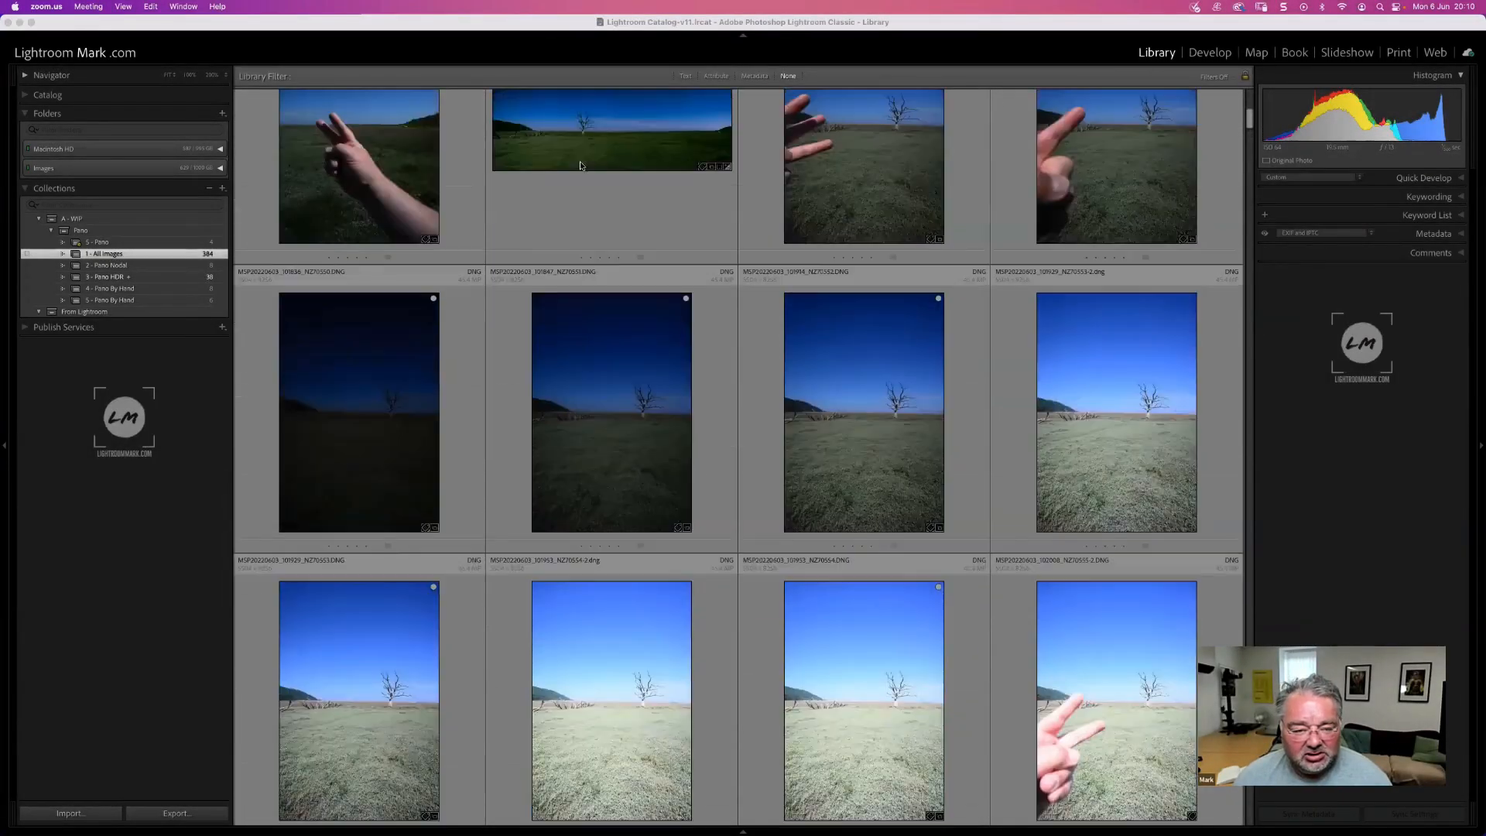
pyautogui.click(581, 165)
pyautogui.doubleClick(581, 165)
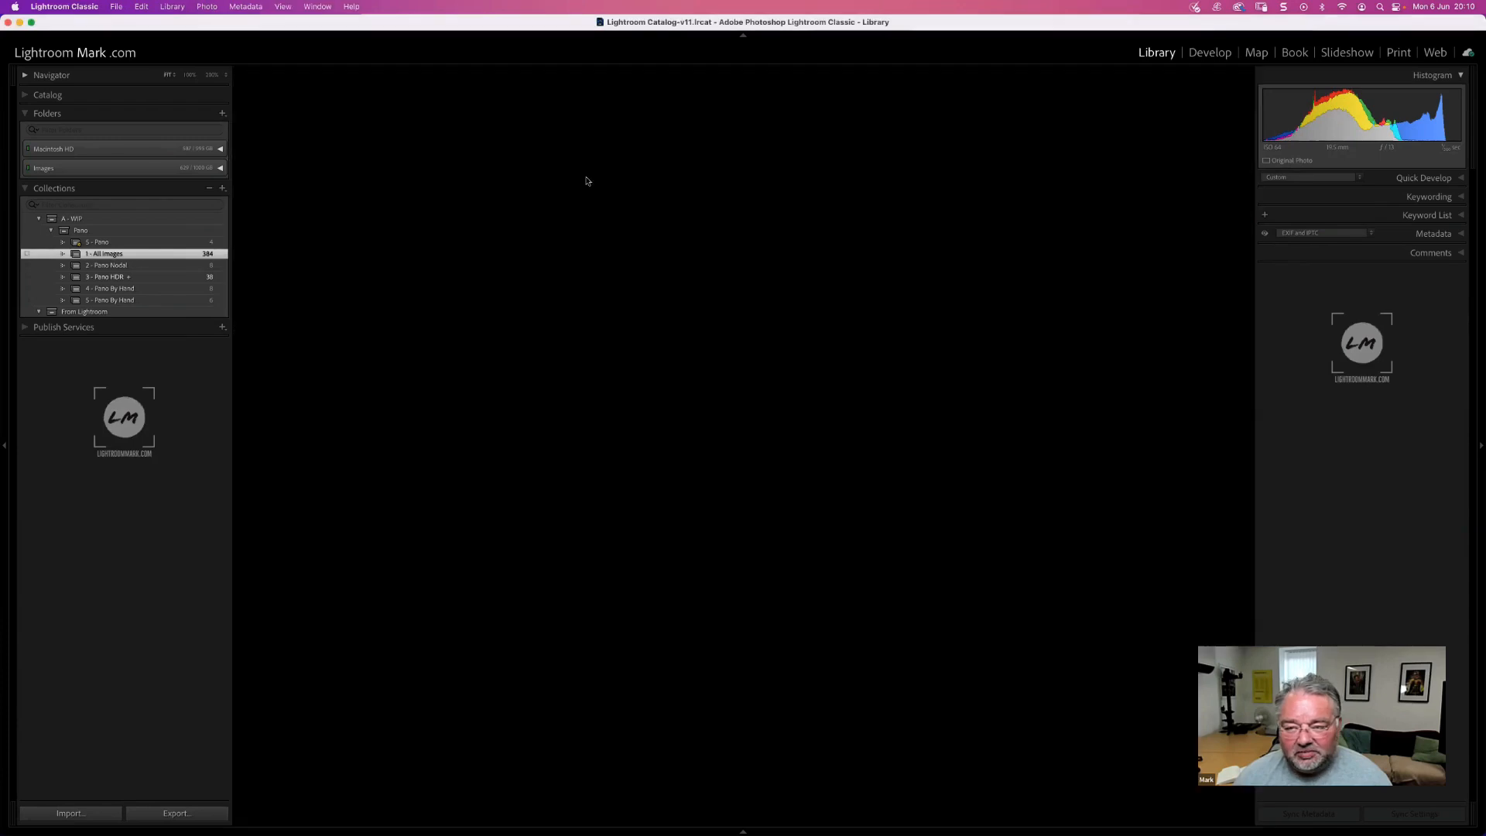
pyautogui.click(1209, 53)
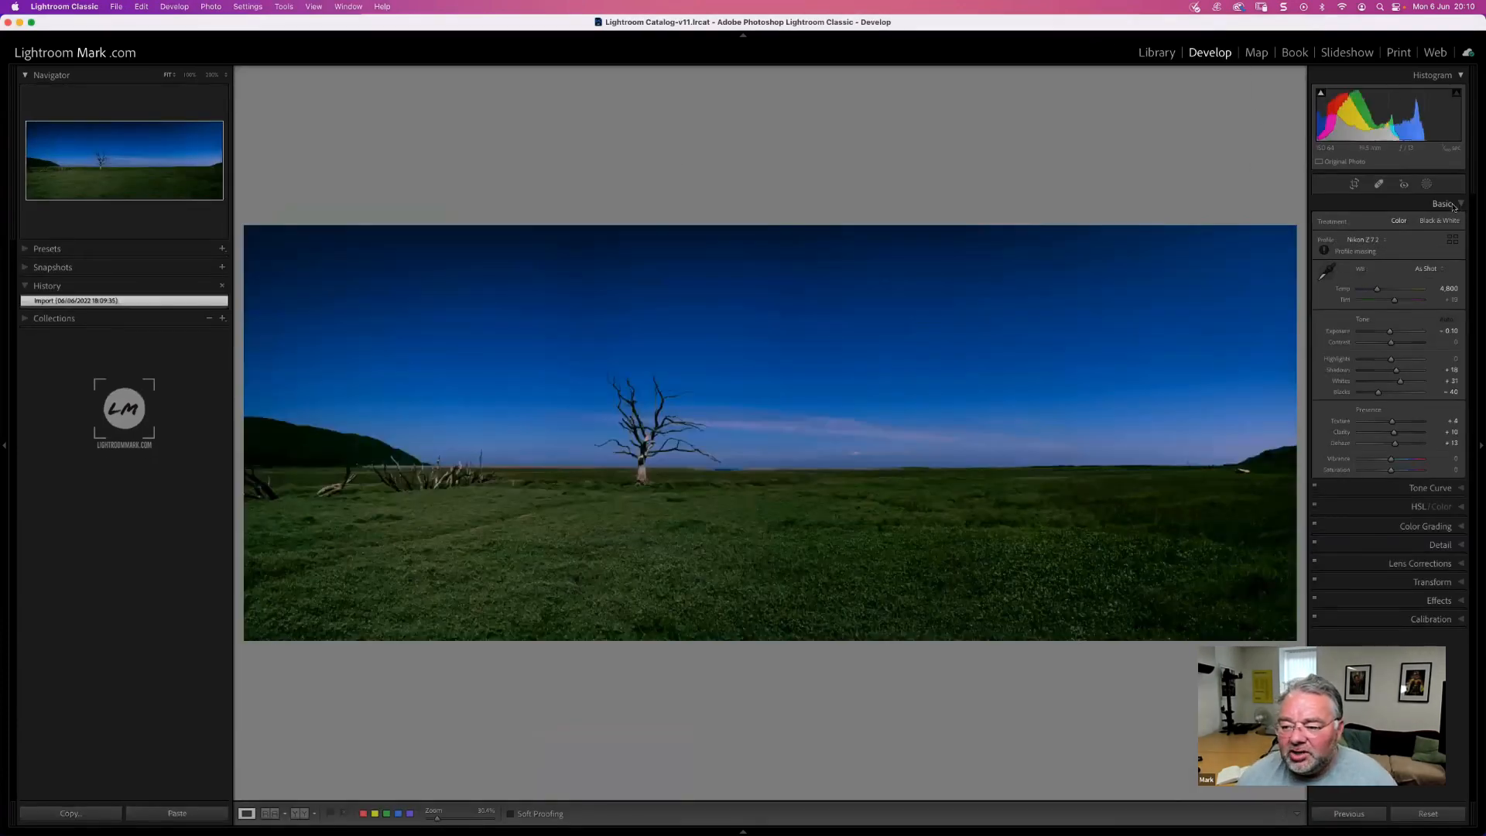
pyautogui.click(1453, 206)
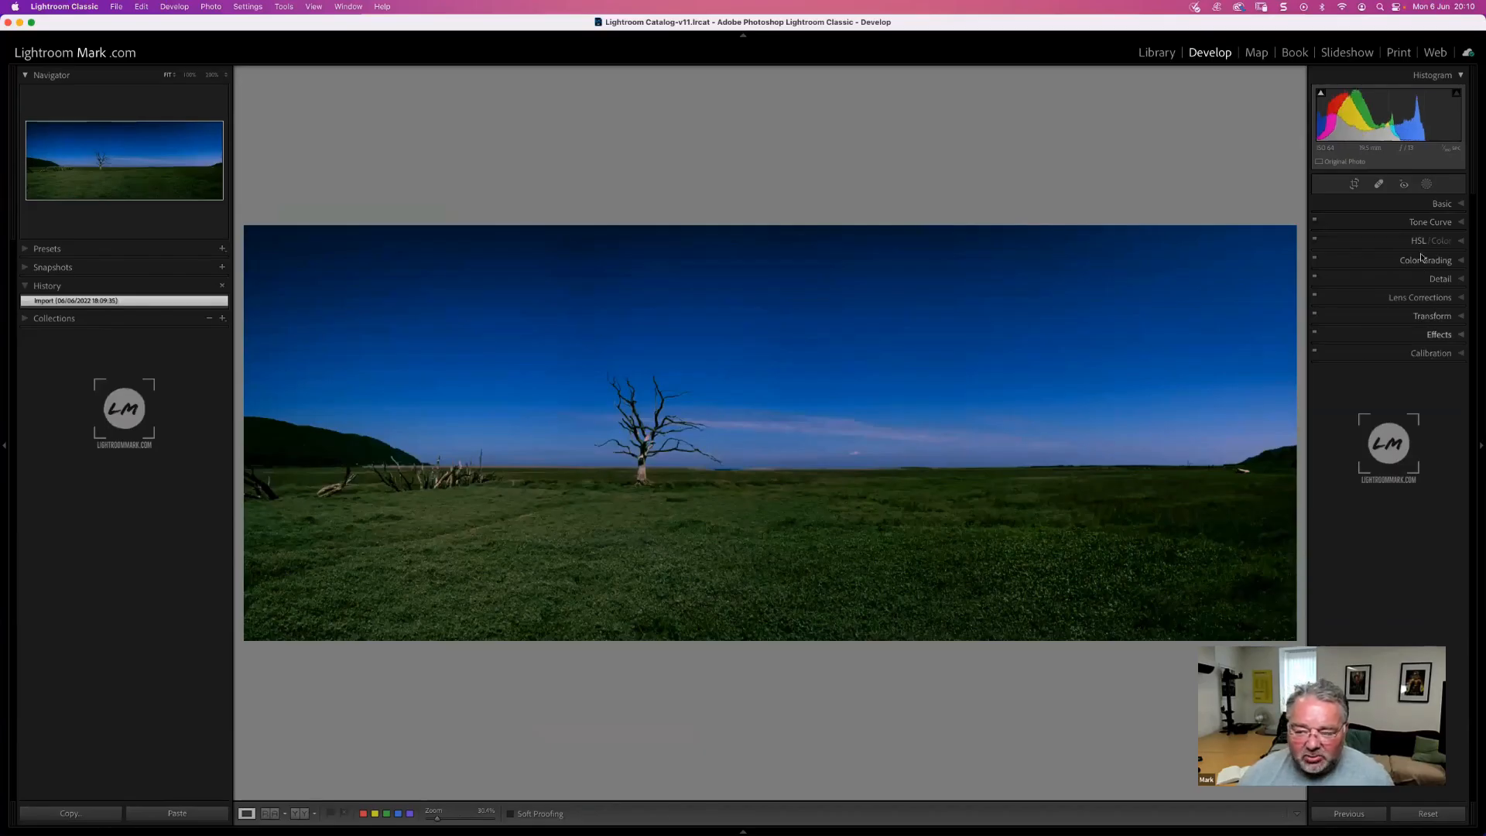
# - Hide the Calibration panel through Customize Develop Panel and save the change
pyautogui.rightClick(1392, 222)
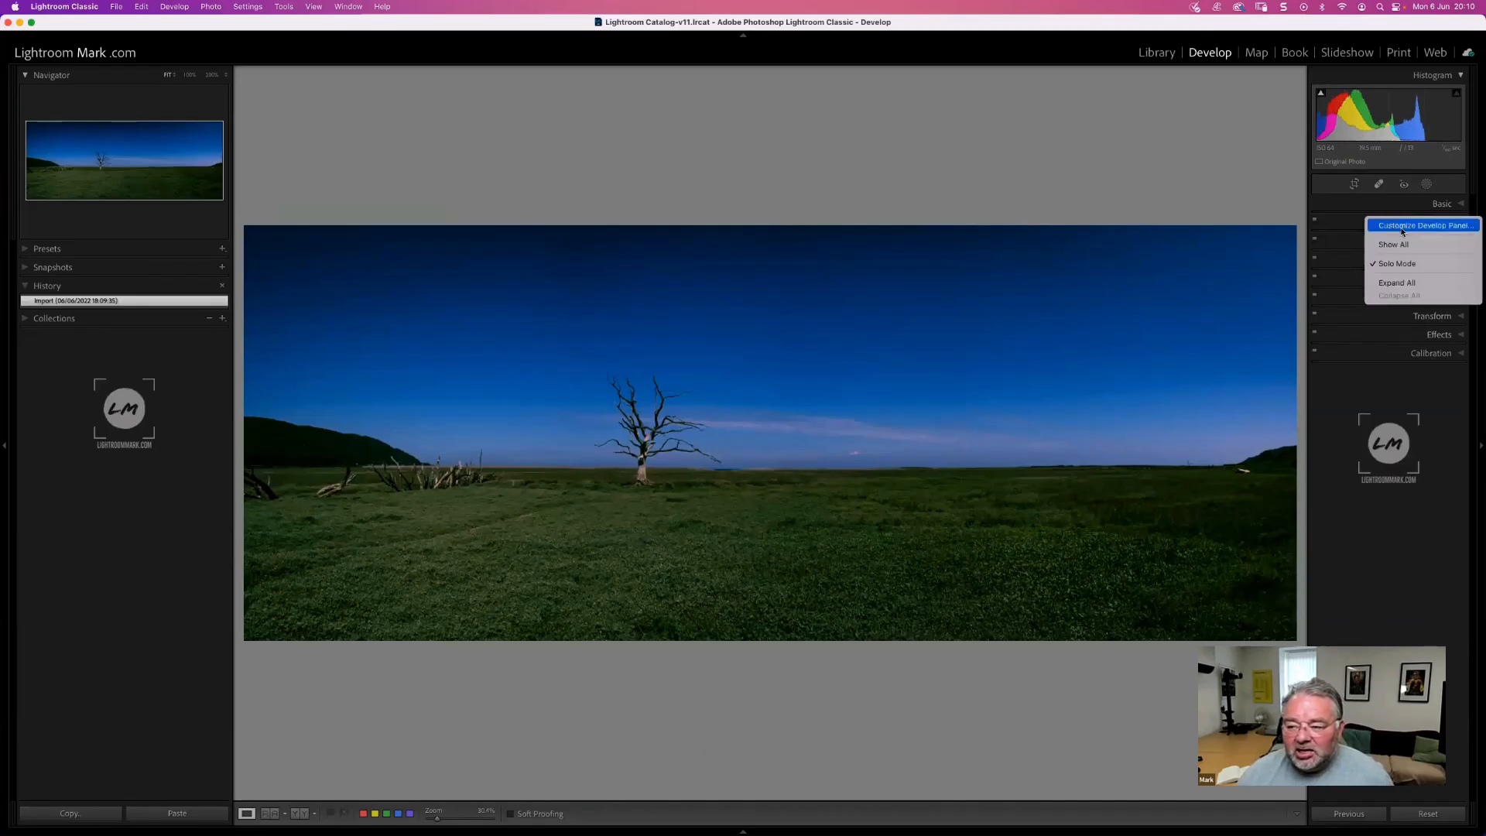
pyautogui.click(1332, 222)
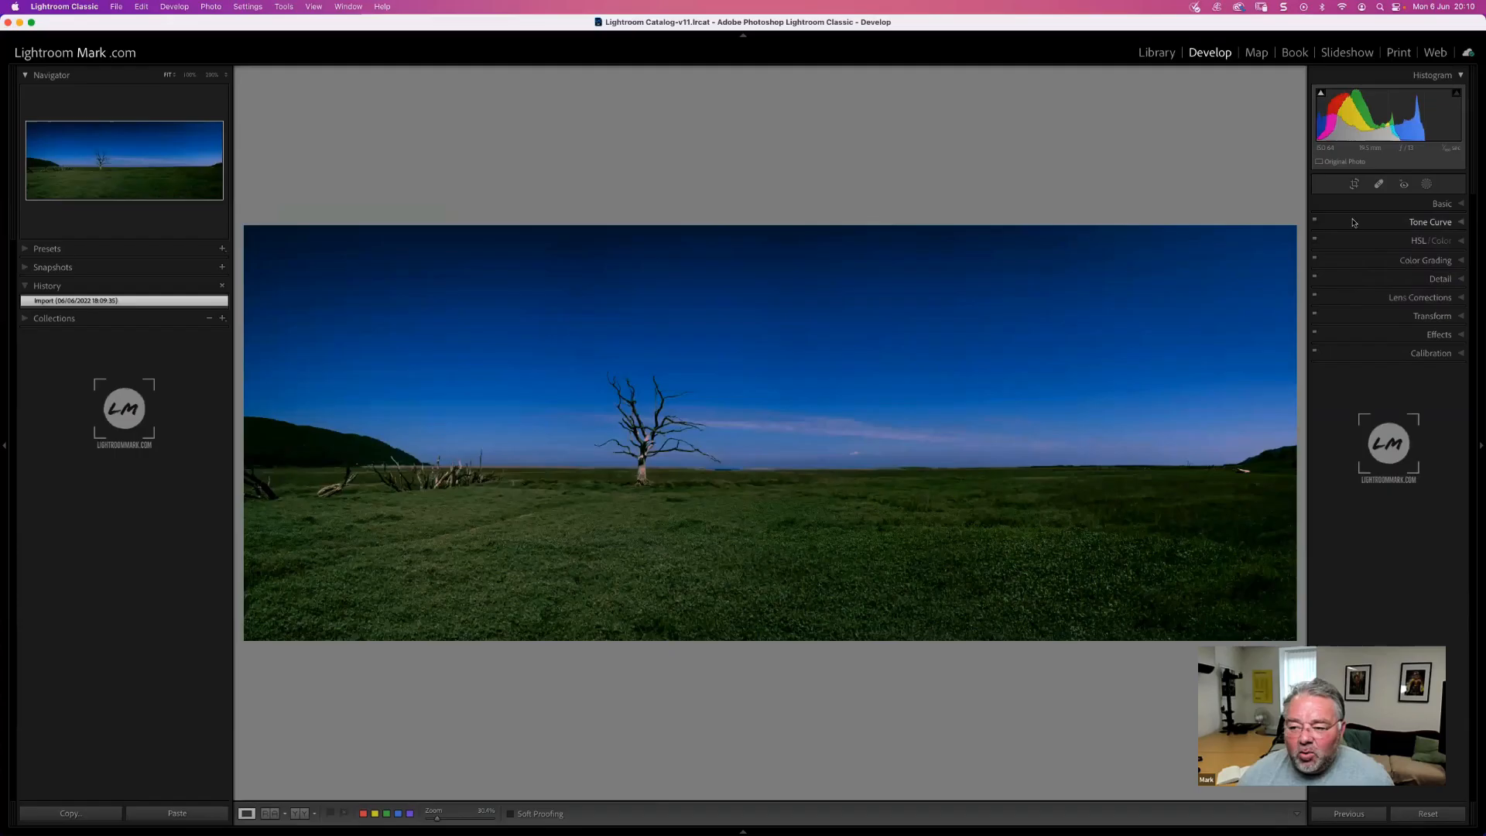
pyautogui.rightClick(1399, 223)
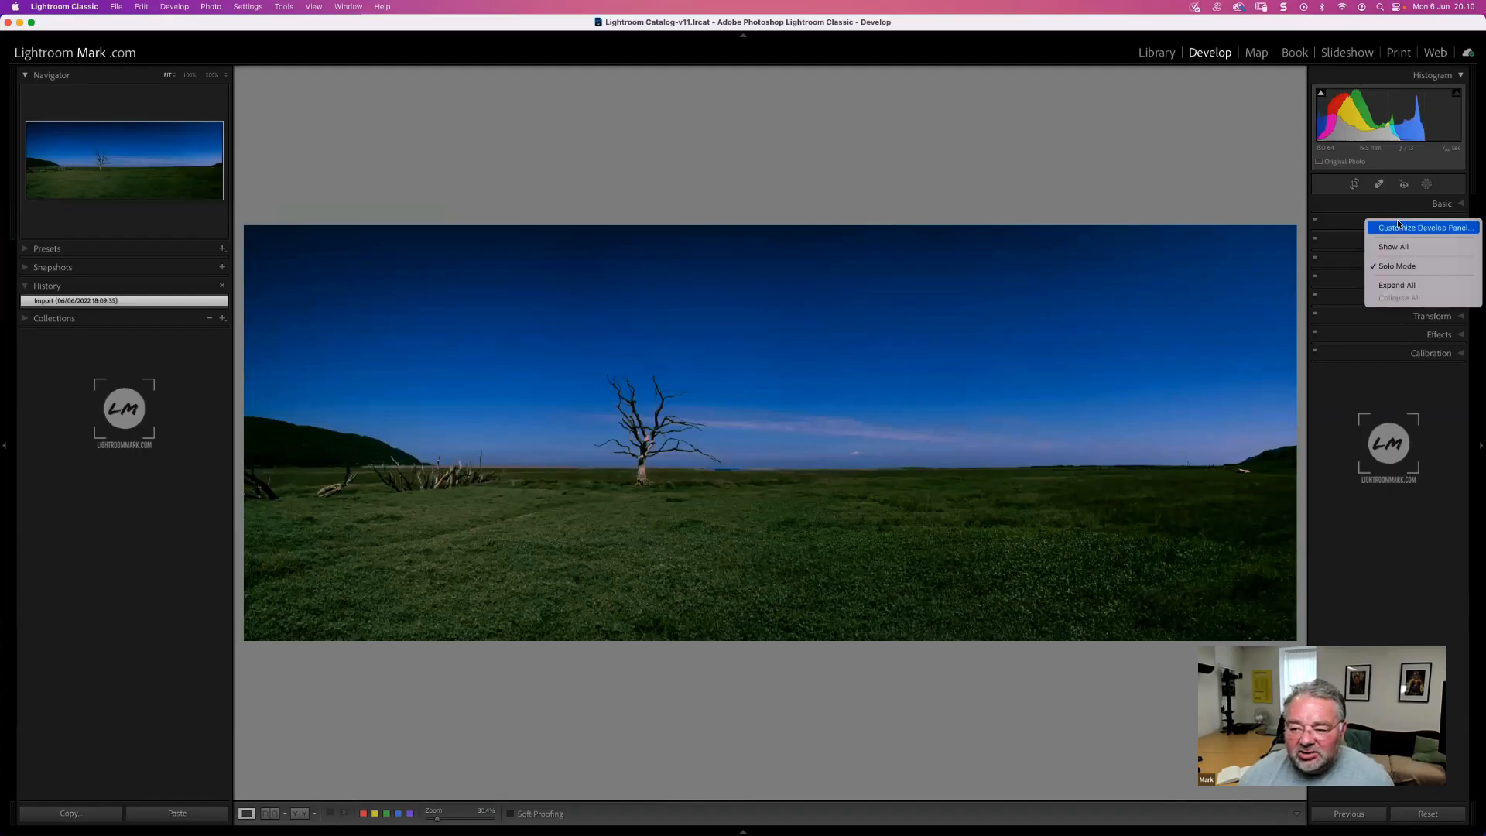
pyautogui.click(1351, 225)
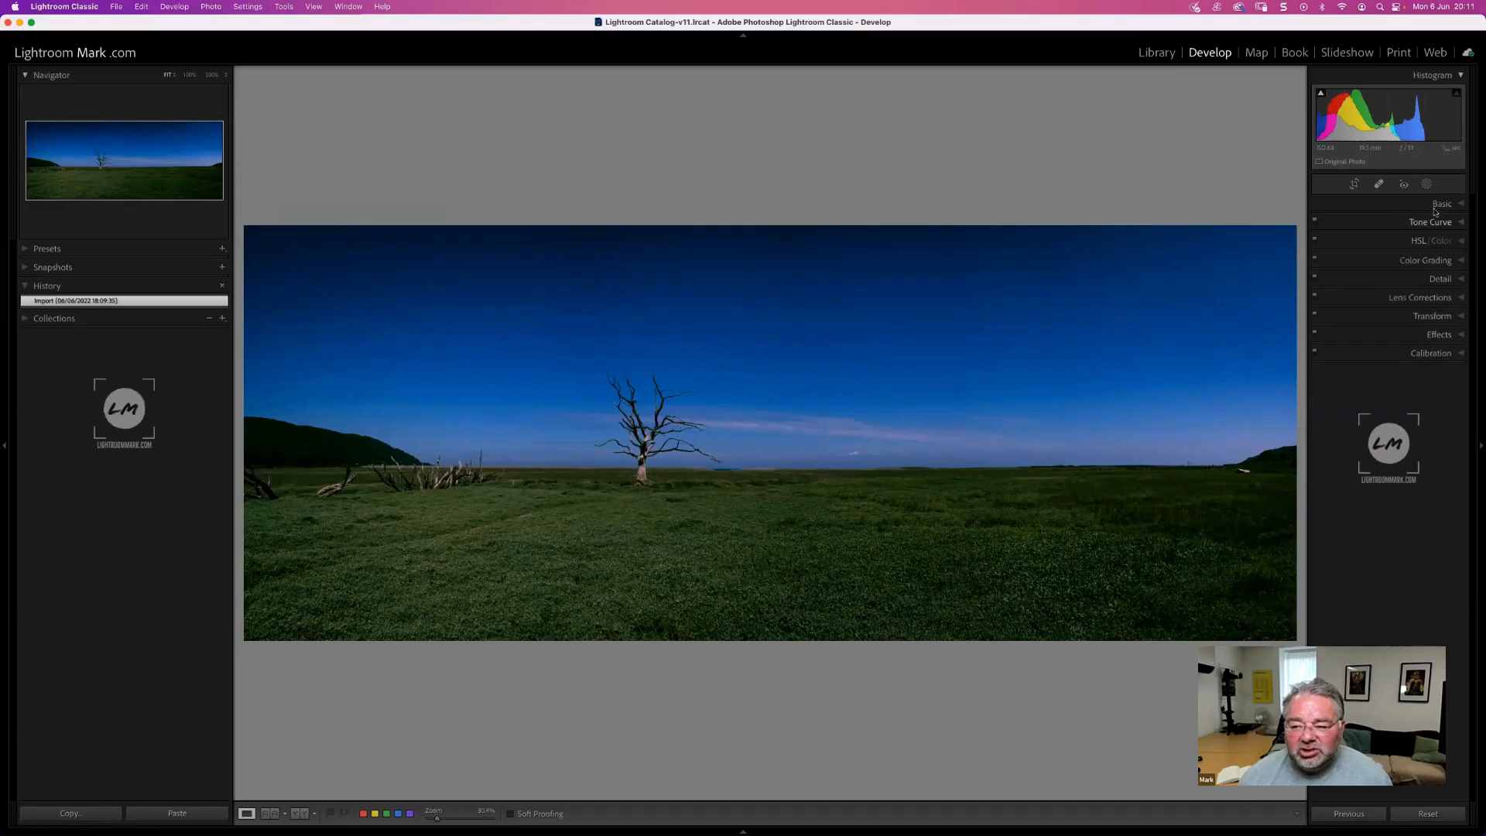
pyautogui.rightClick(1391, 223)
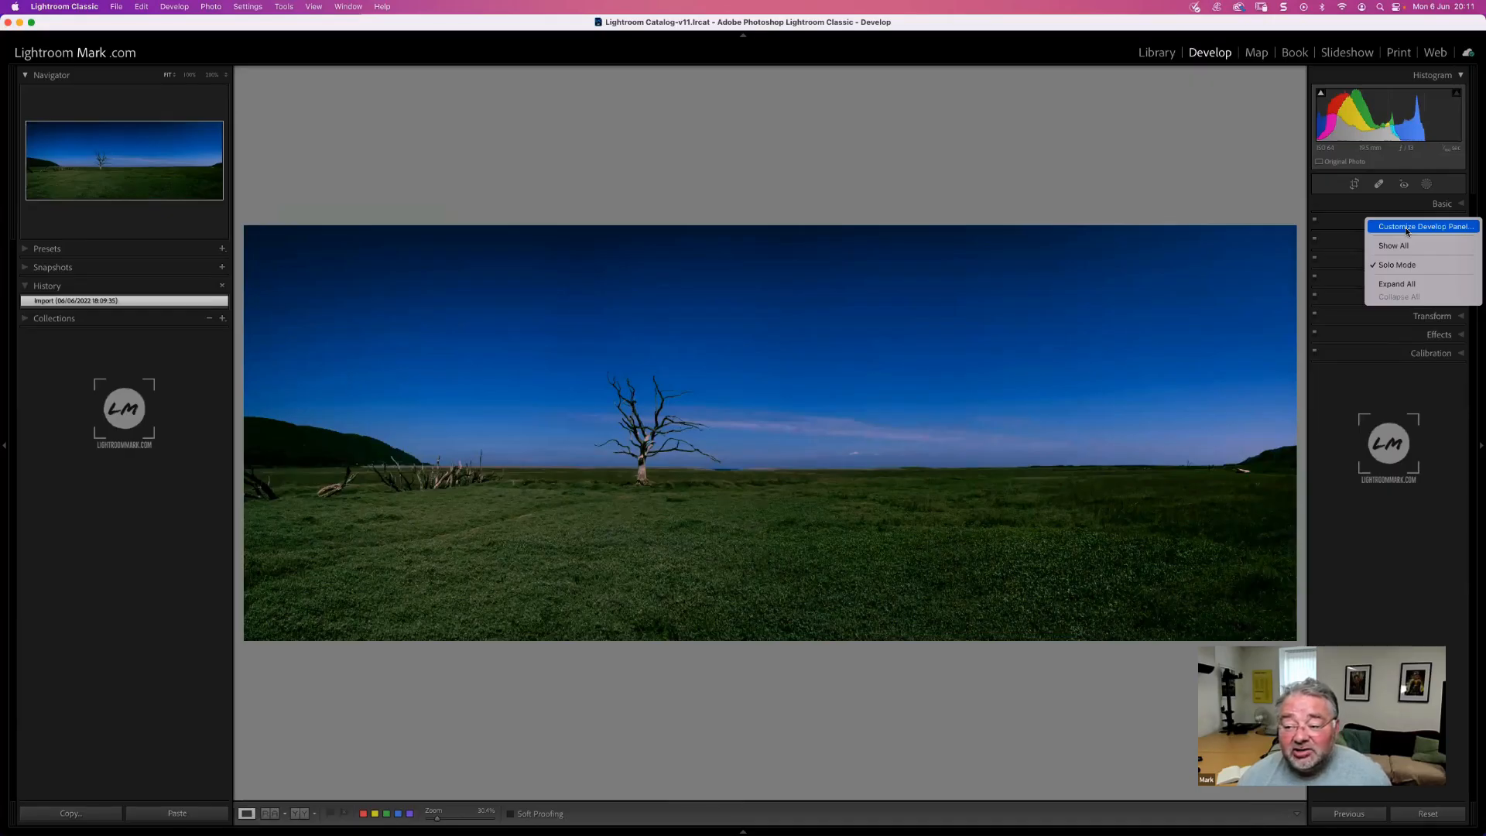
pyautogui.click(1407, 227)
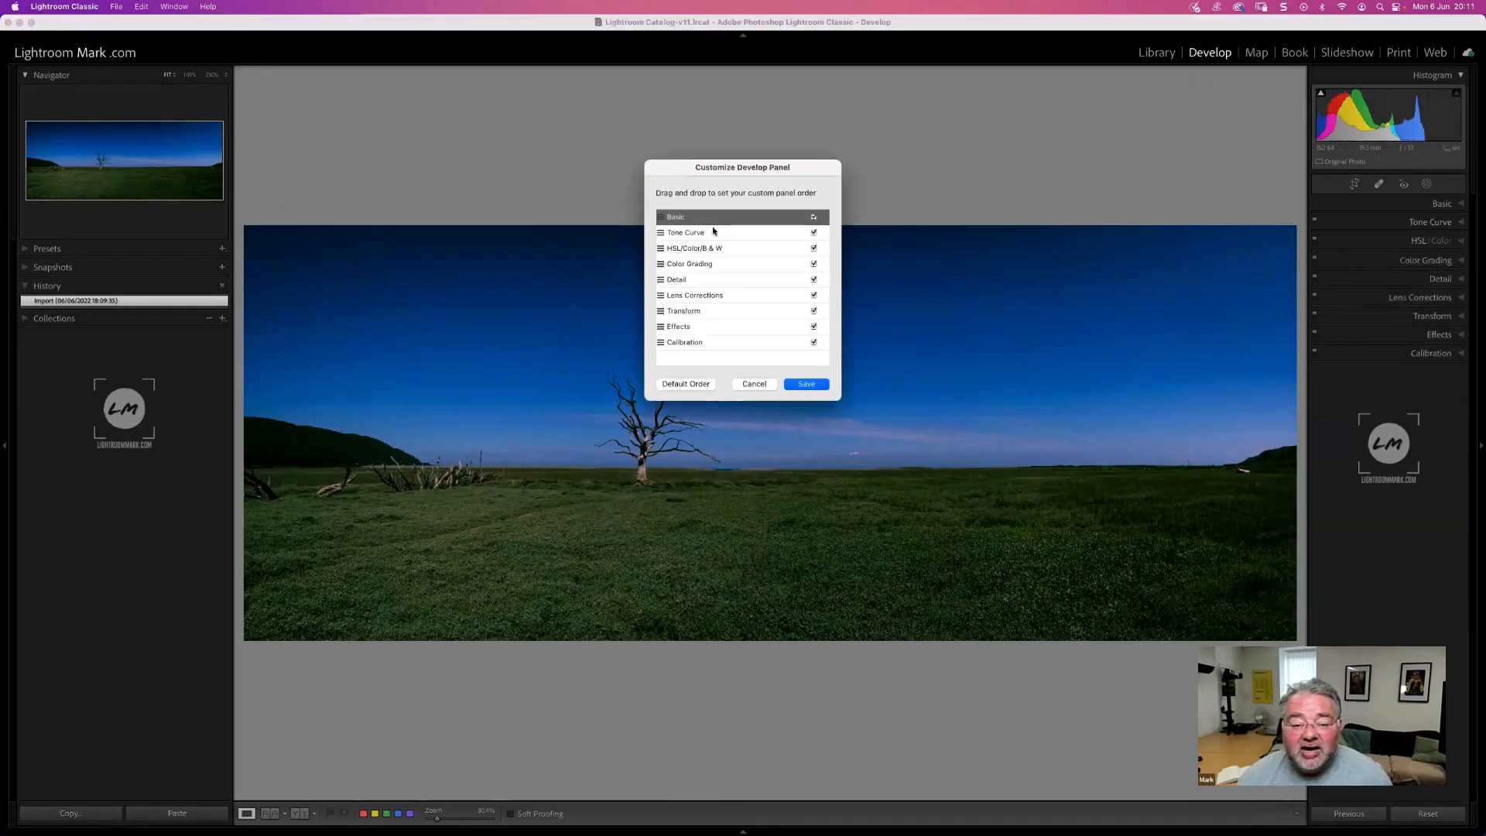
pyautogui.click(813, 342)
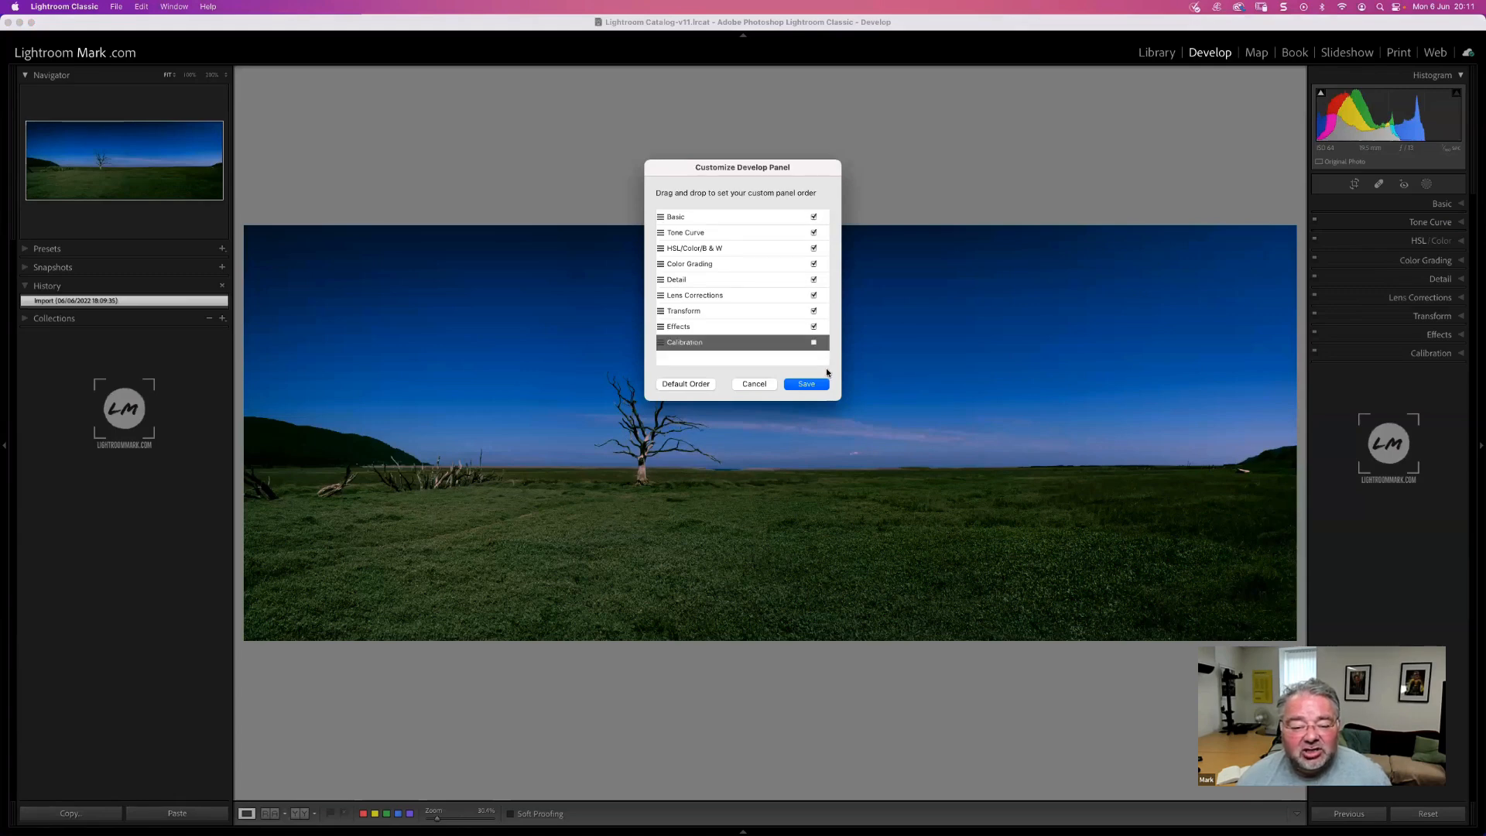
pyautogui.click(806, 384)
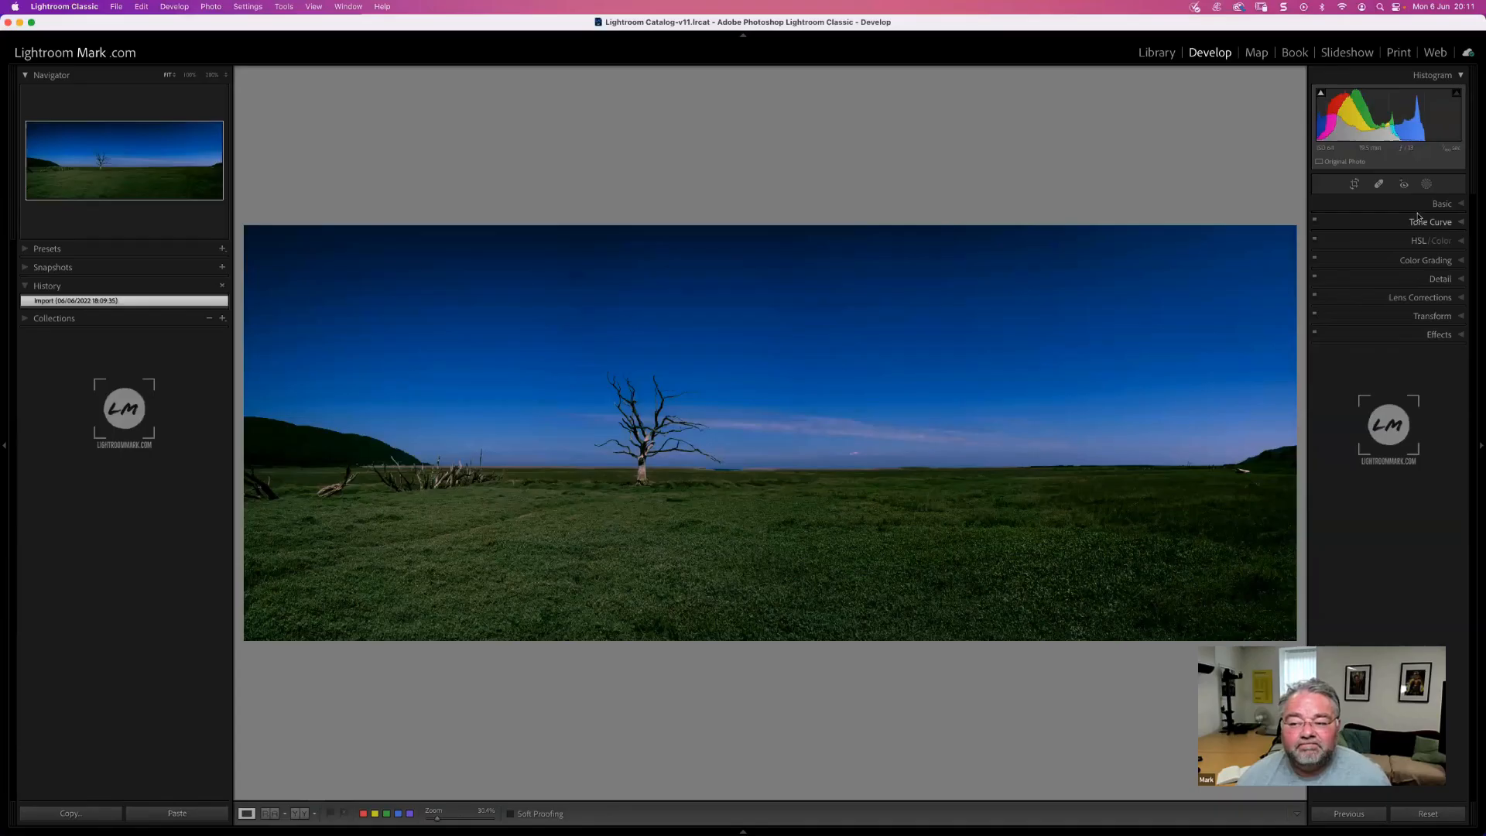
# - Show the Calibration panel again and reorder the Develop panels with Calibration, Lens Corrections and Transform above Basic
pyautogui.rightClick(1438, 204)
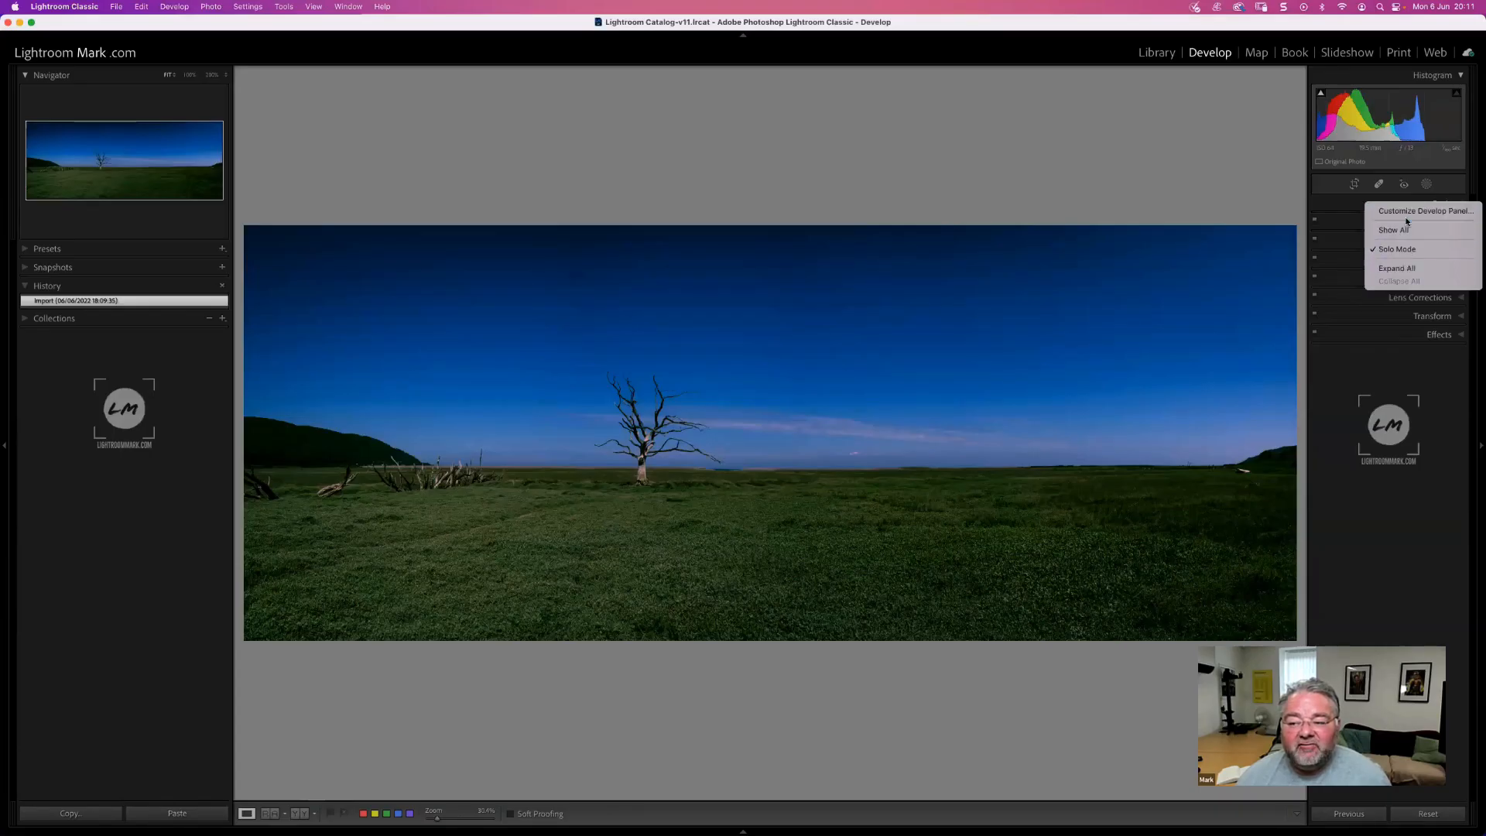
pyautogui.click(1356, 241)
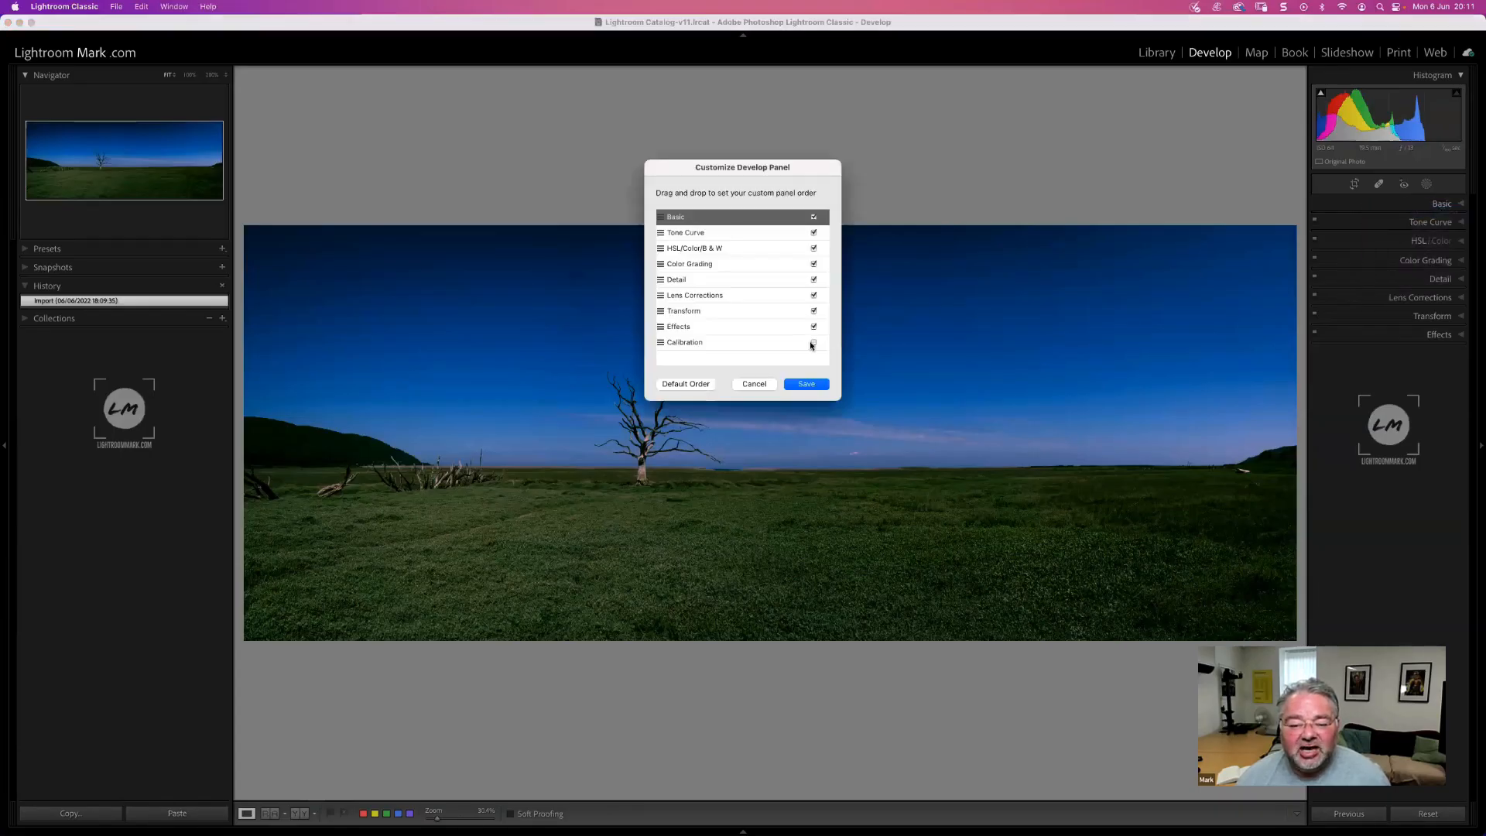
pyautogui.moveTo(662, 345); pyautogui.dragTo(661, 323)
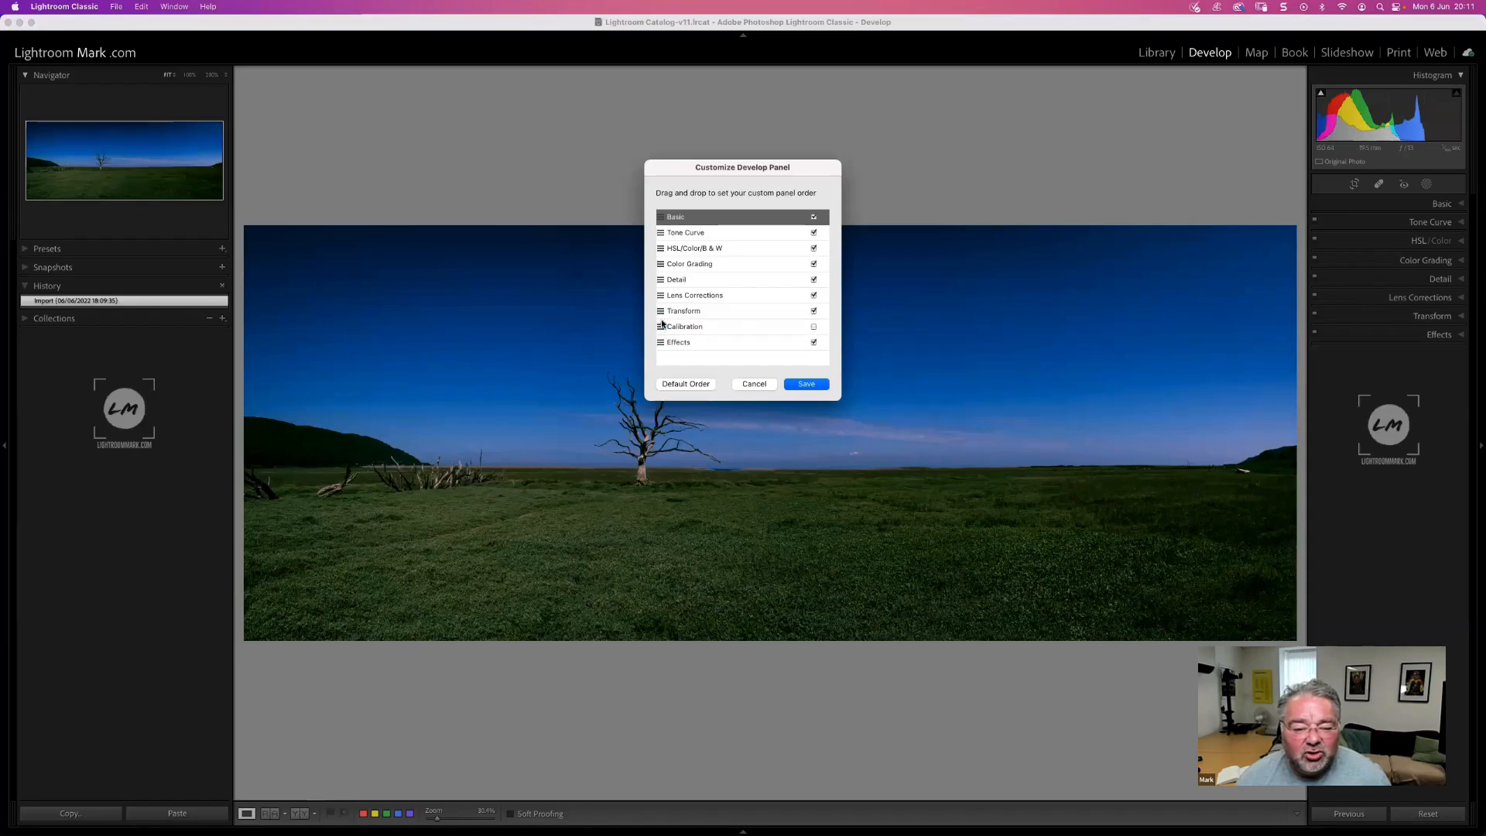
pyautogui.click(813, 327)
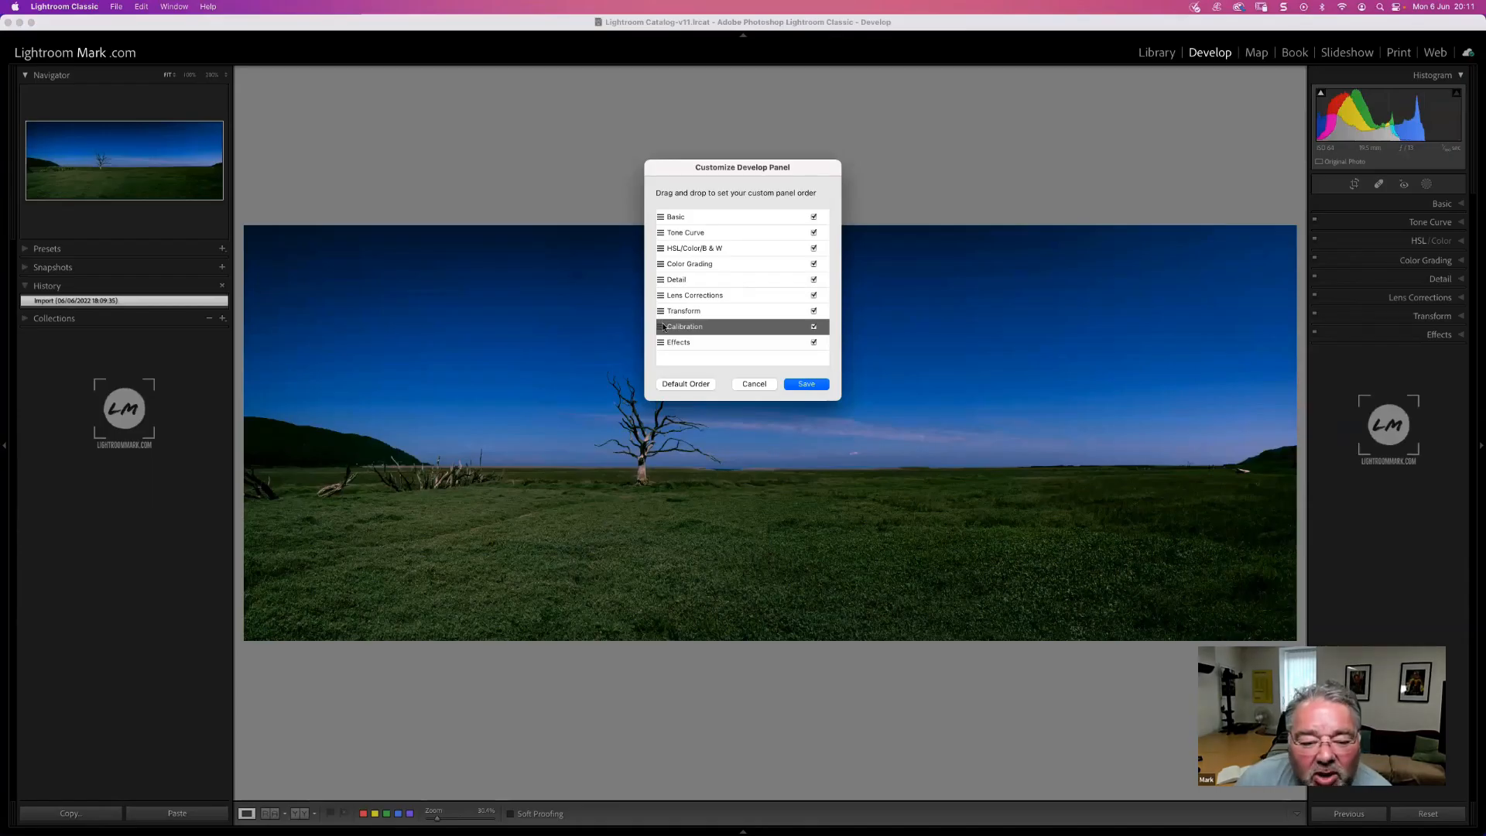
pyautogui.moveTo(664, 327); pyautogui.dragTo(663, 216)
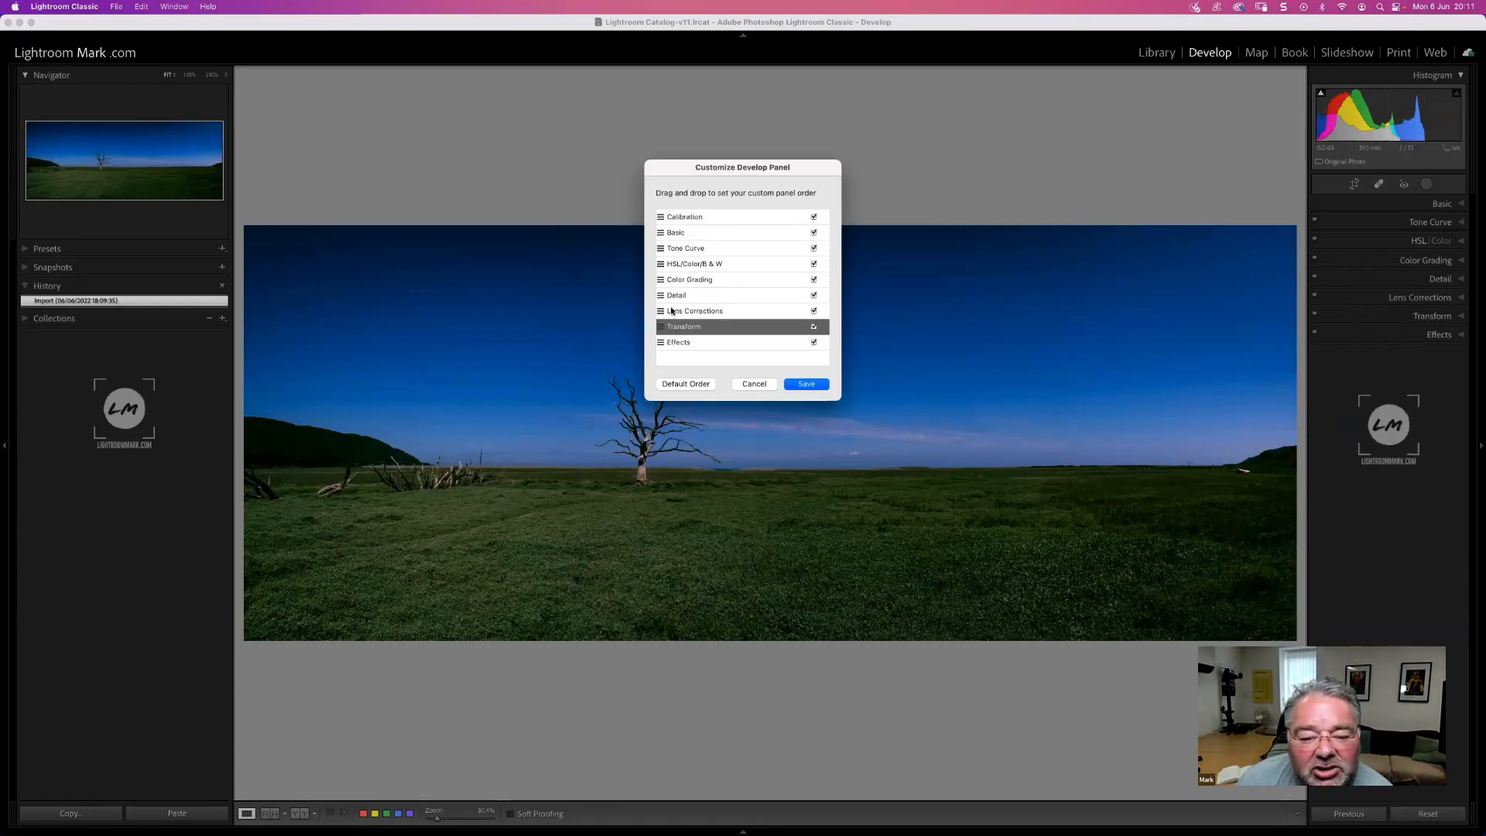
pyautogui.moveTo(665, 313); pyautogui.dragTo(666, 233)
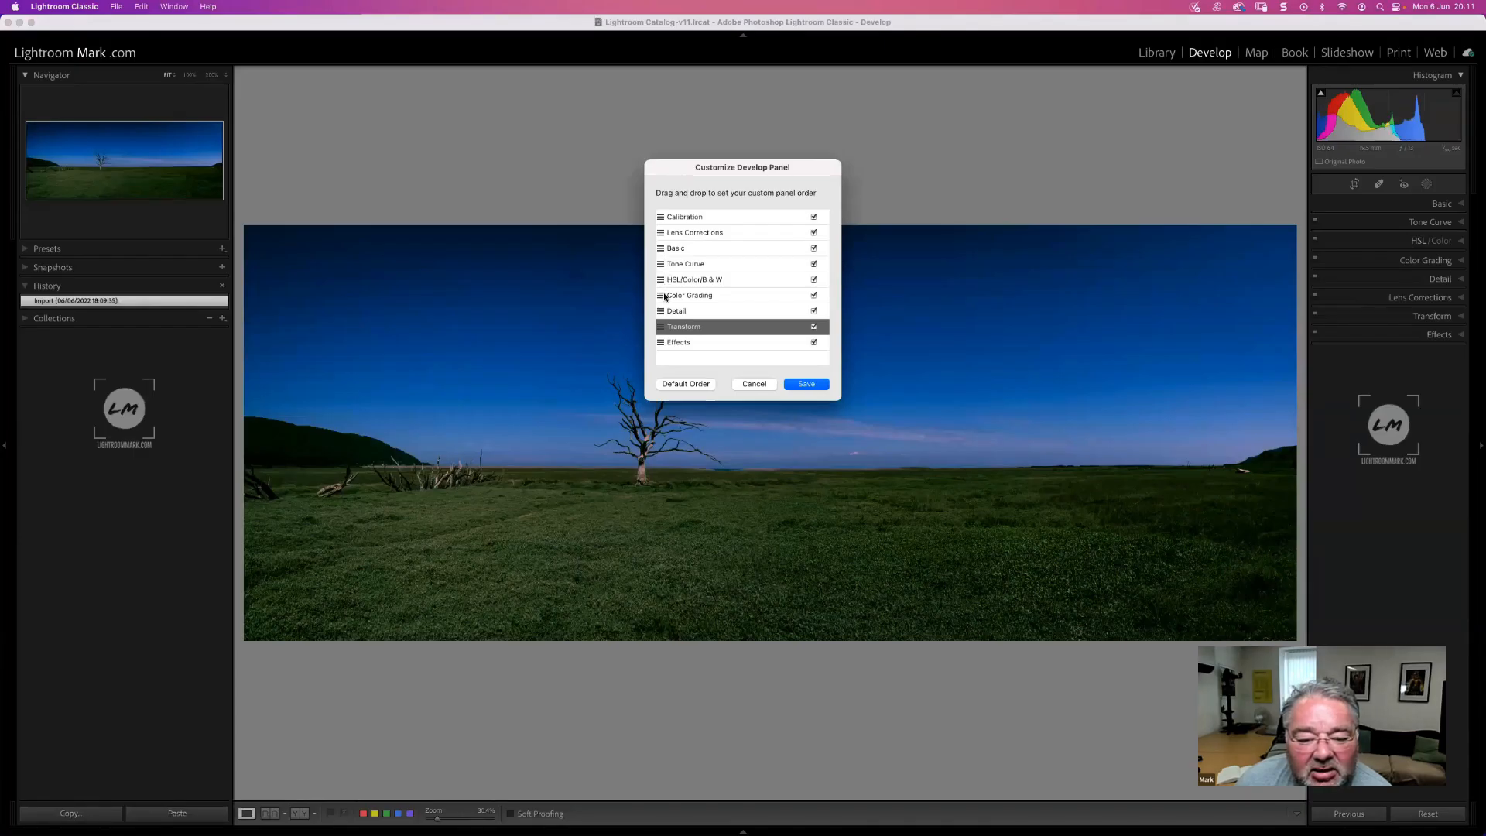
pyautogui.moveTo(663, 311); pyautogui.dragTo(671, 252)
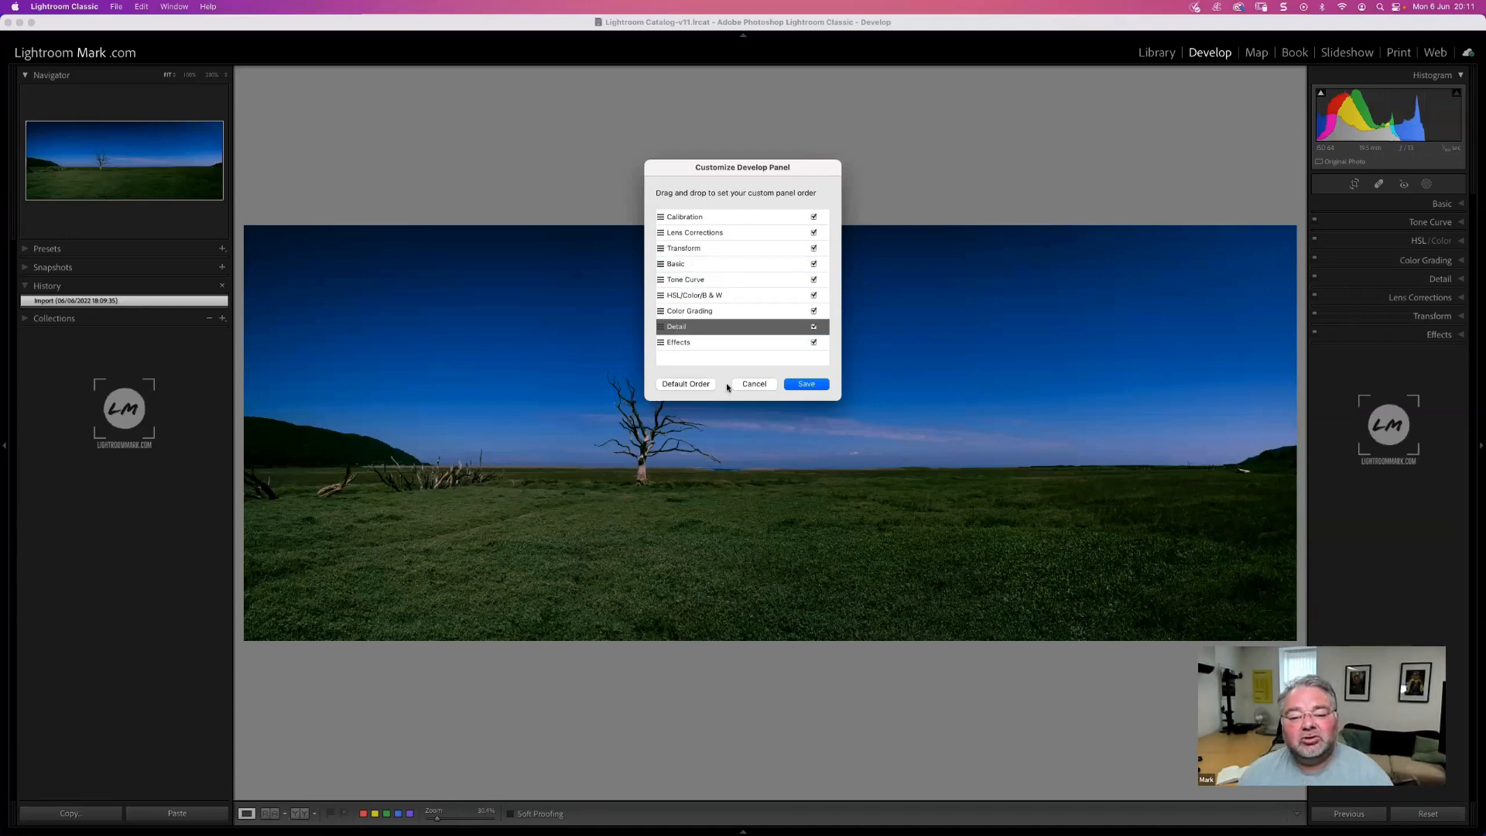
# - Save the new Develop panel order, relaunch the program and dismiss the Adobe payment window
pyautogui.click(806, 385)
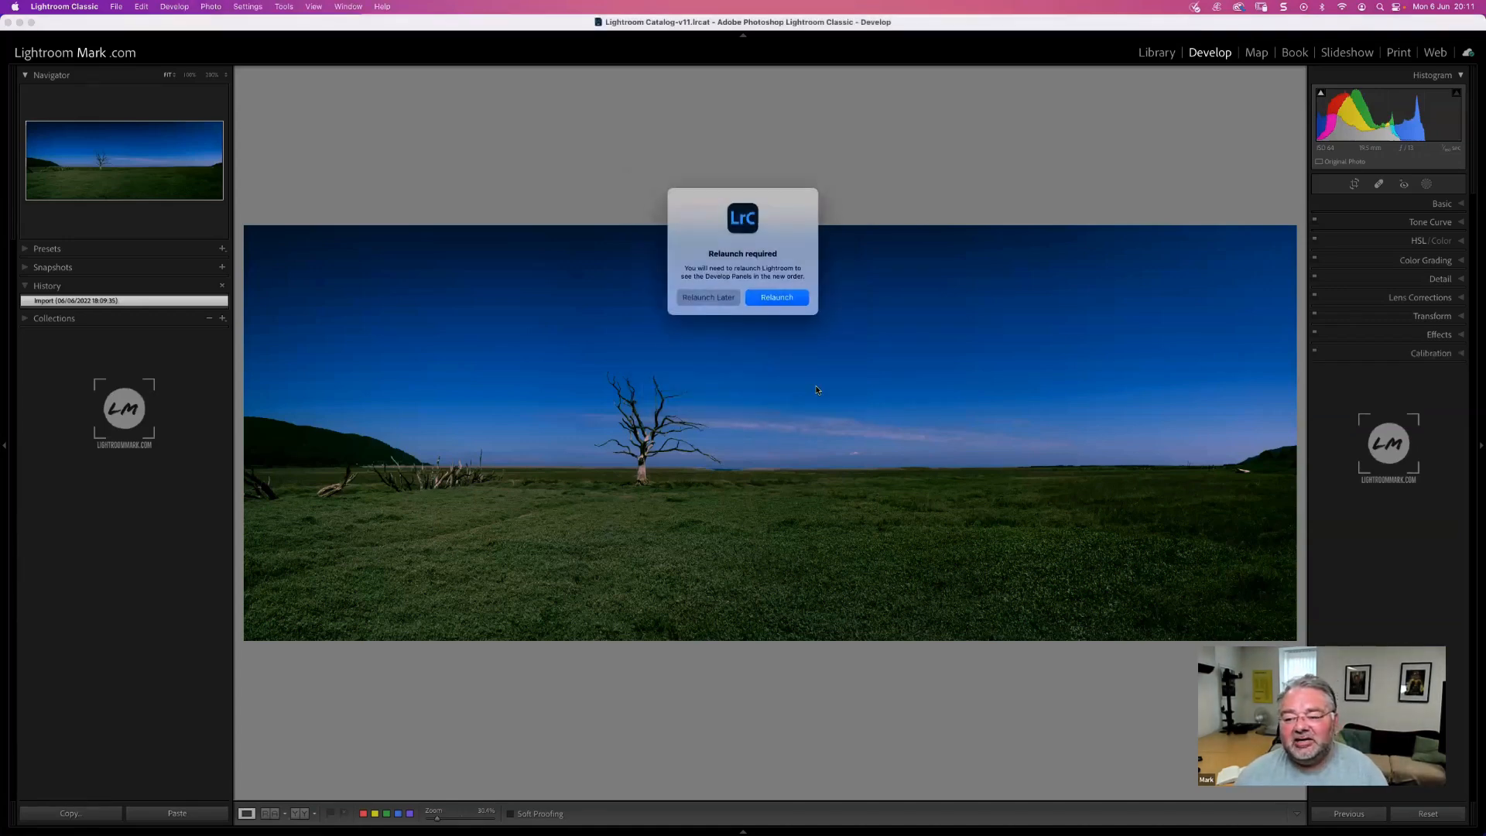
pyautogui.click(775, 297)
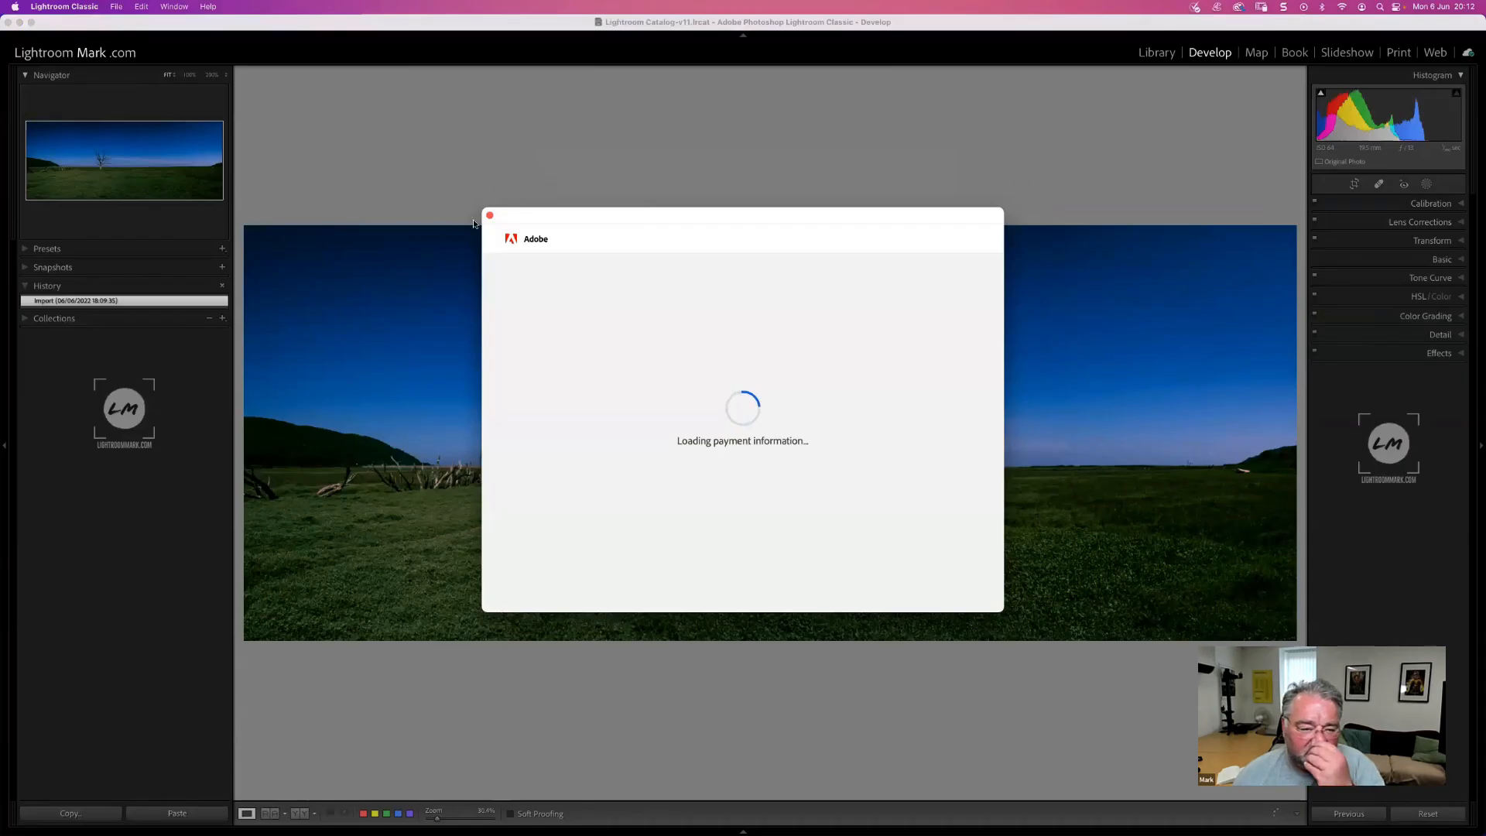
pyautogui.click(490, 216)
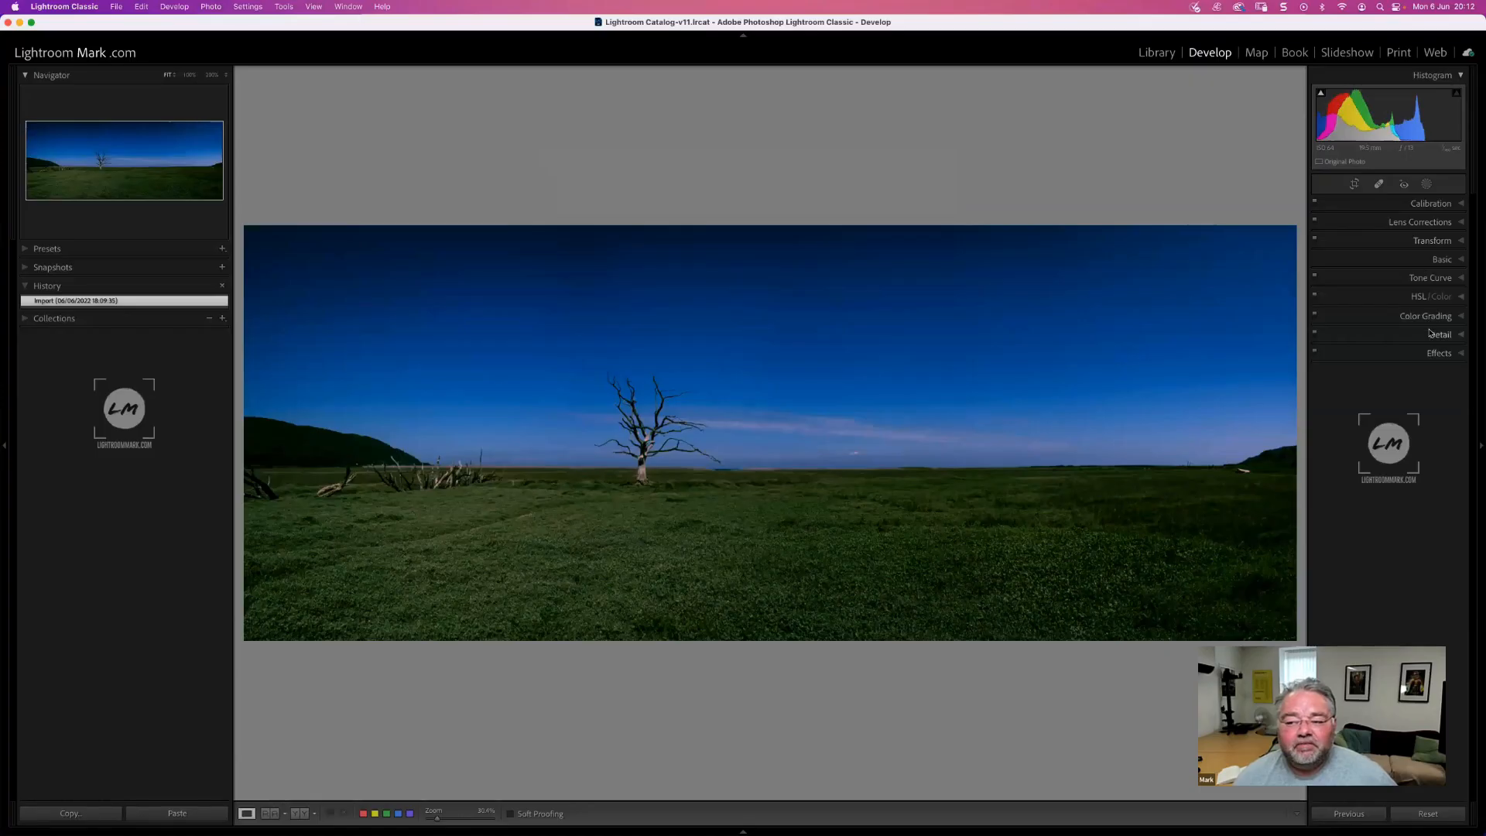
# - Raise the Calibration panel's Blue Primary saturation to about +45 and collapse the panel
pyautogui.click(1423, 203)
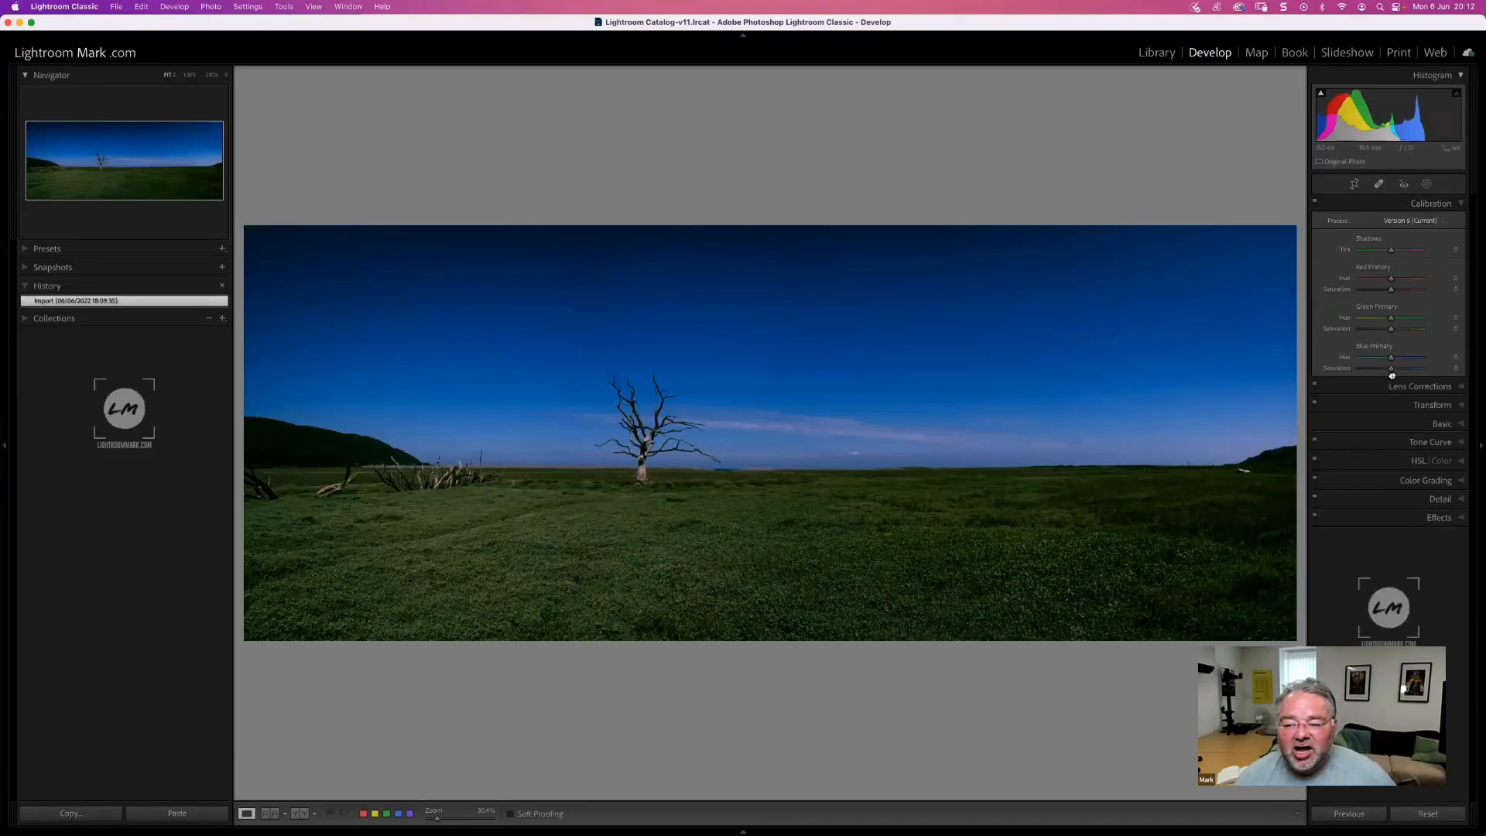
pyautogui.moveTo(1391, 370); pyautogui.dragTo(1405, 370)
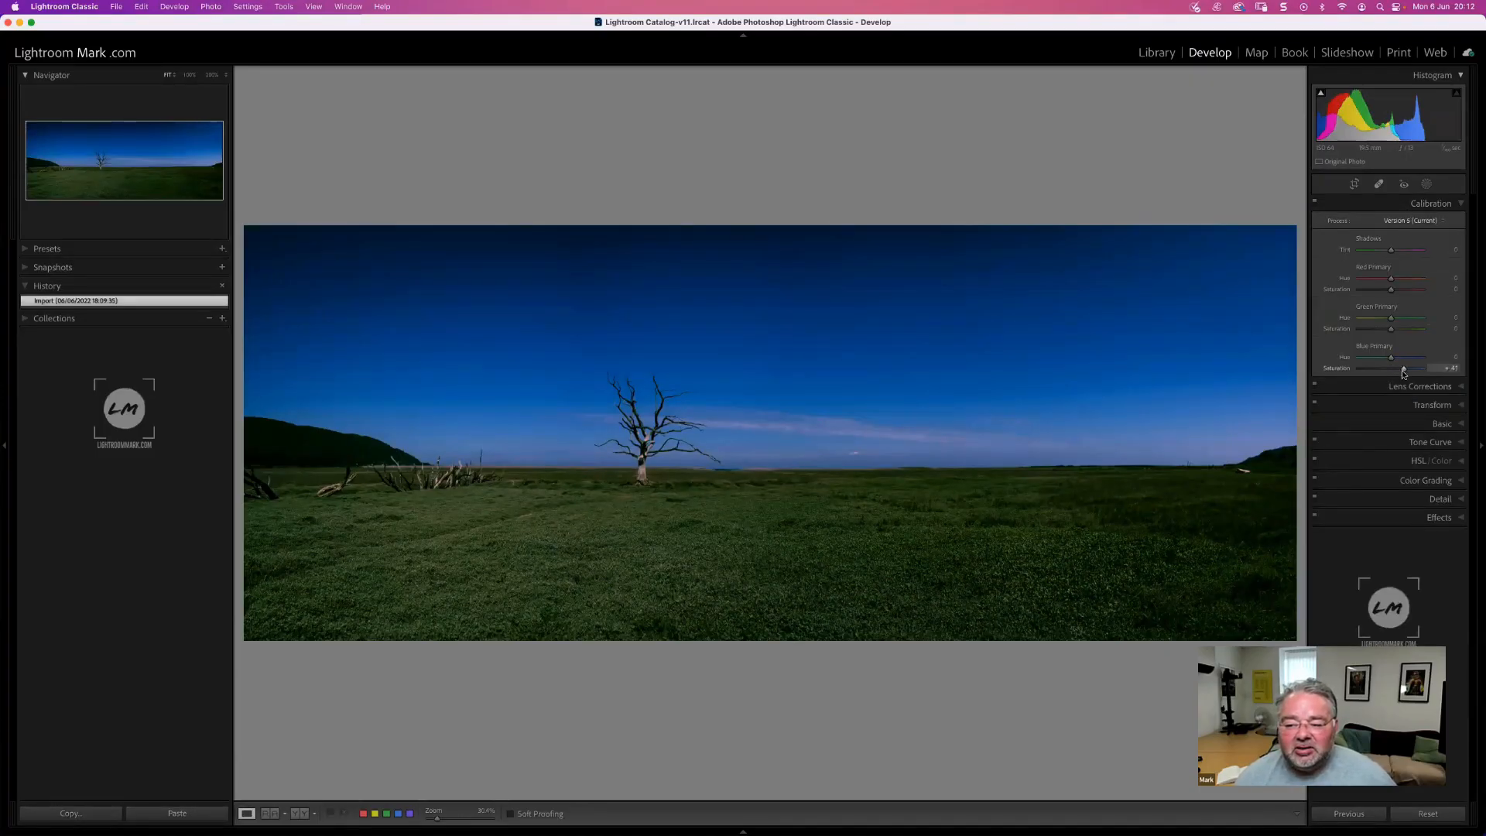
pyautogui.click(1422, 204)
# - Review the Lens Corrections profile settings and the Transform options, collapsing each panel when done
pyautogui.click(1419, 222)
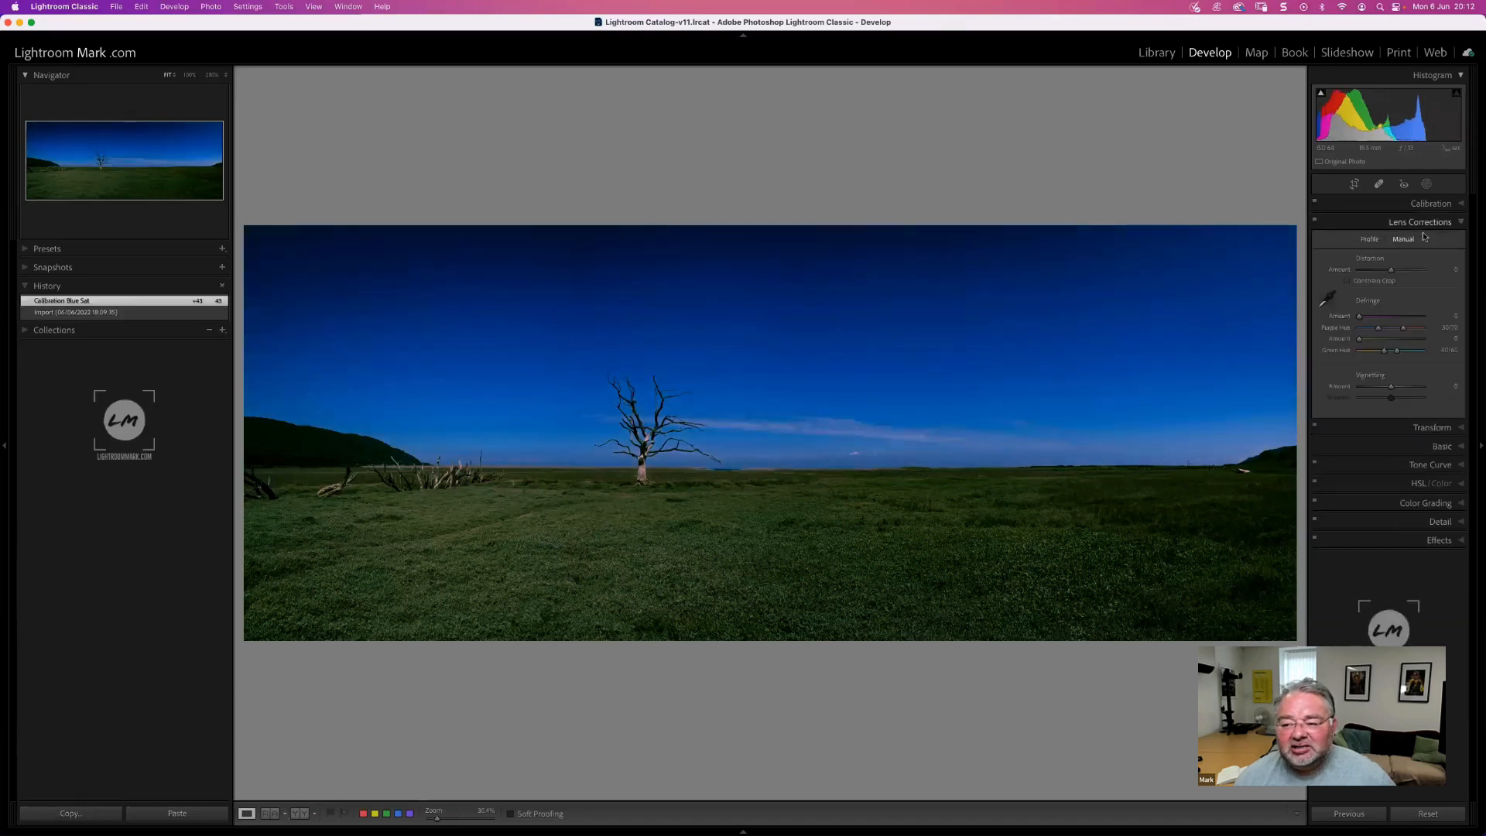
pyautogui.click(1371, 240)
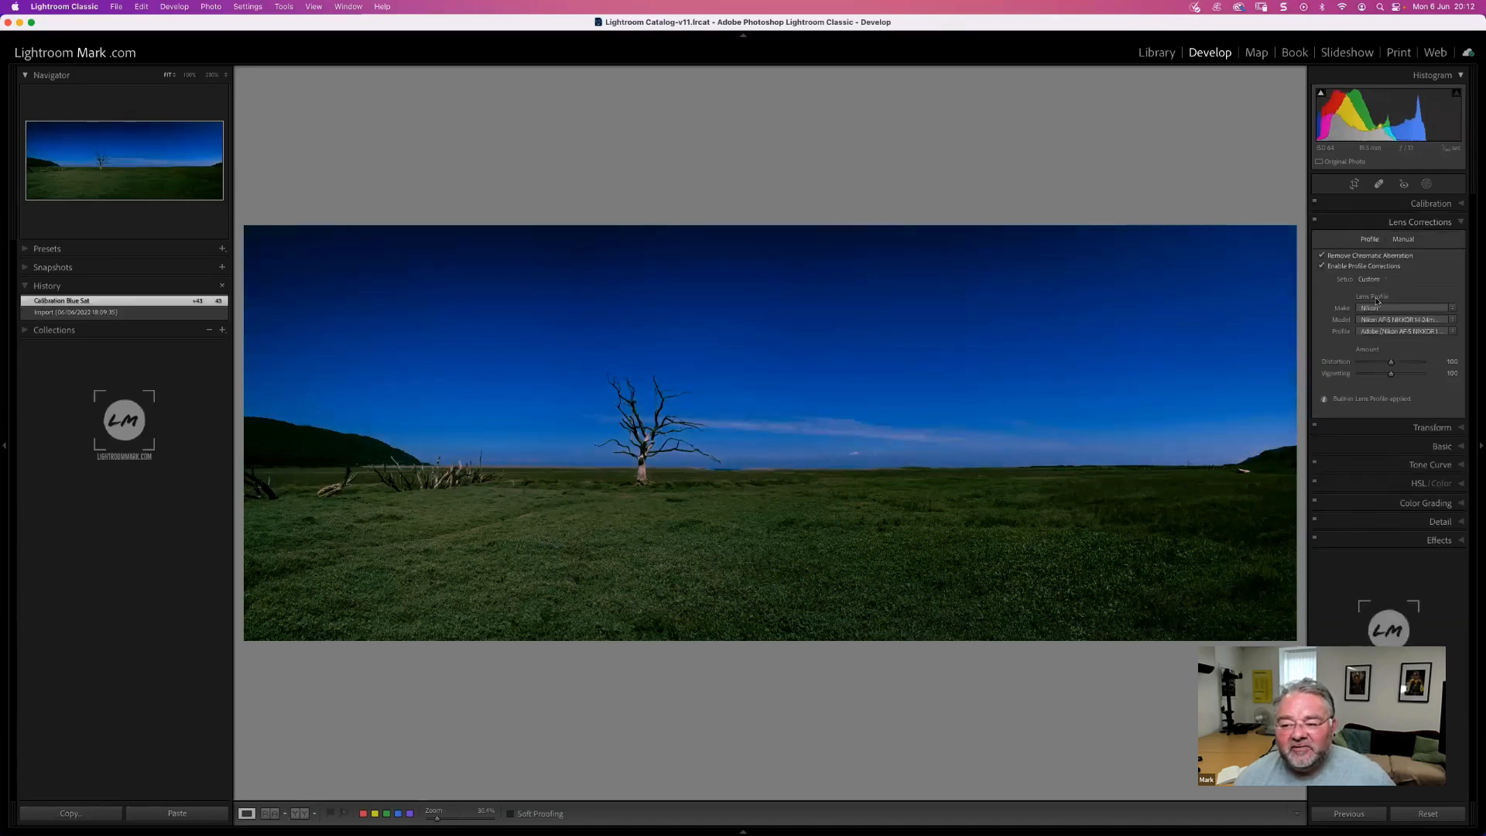
pyautogui.click(1413, 224)
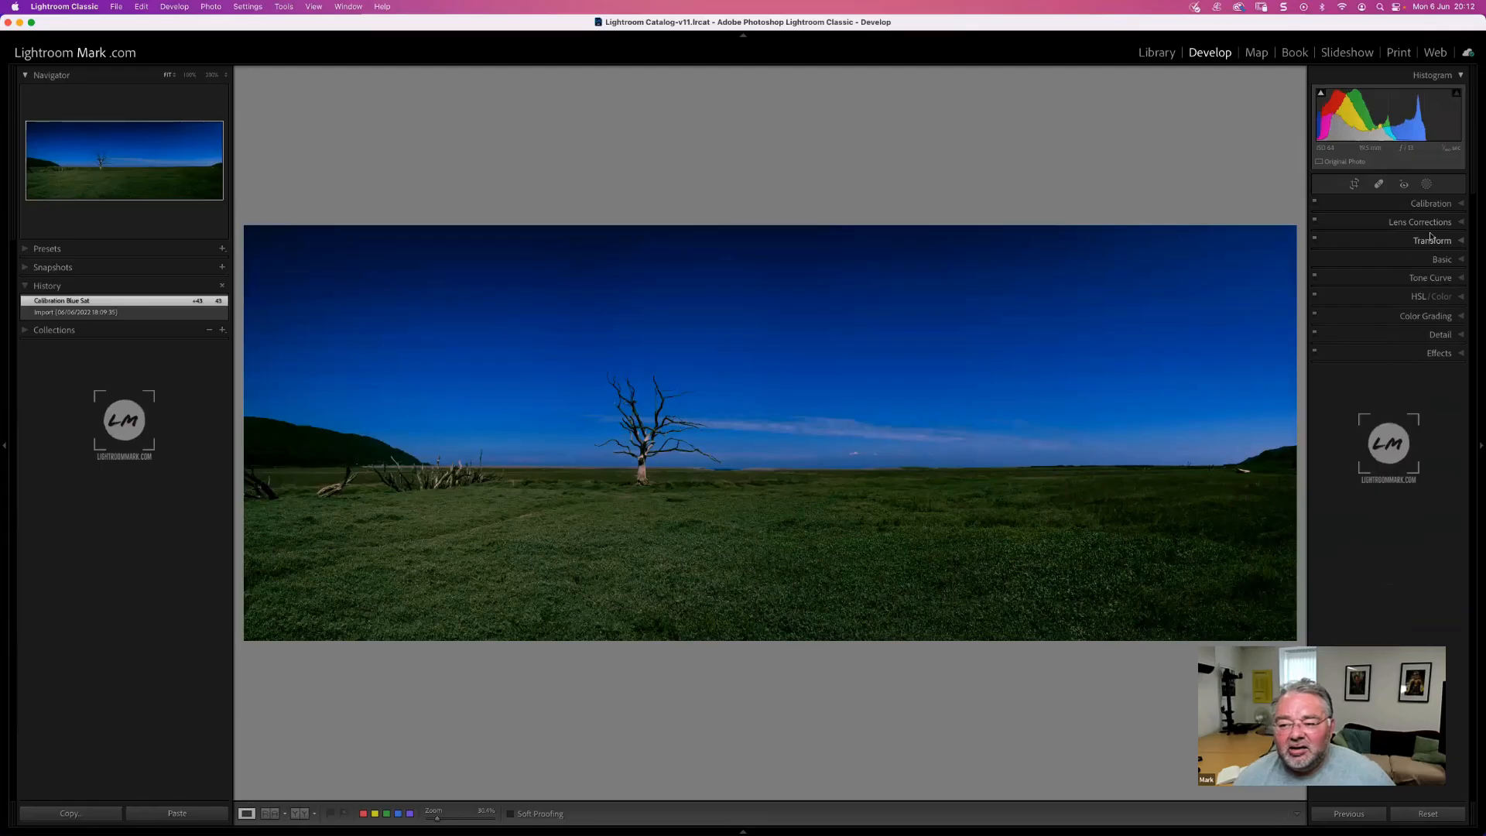
pyautogui.click(1431, 239)
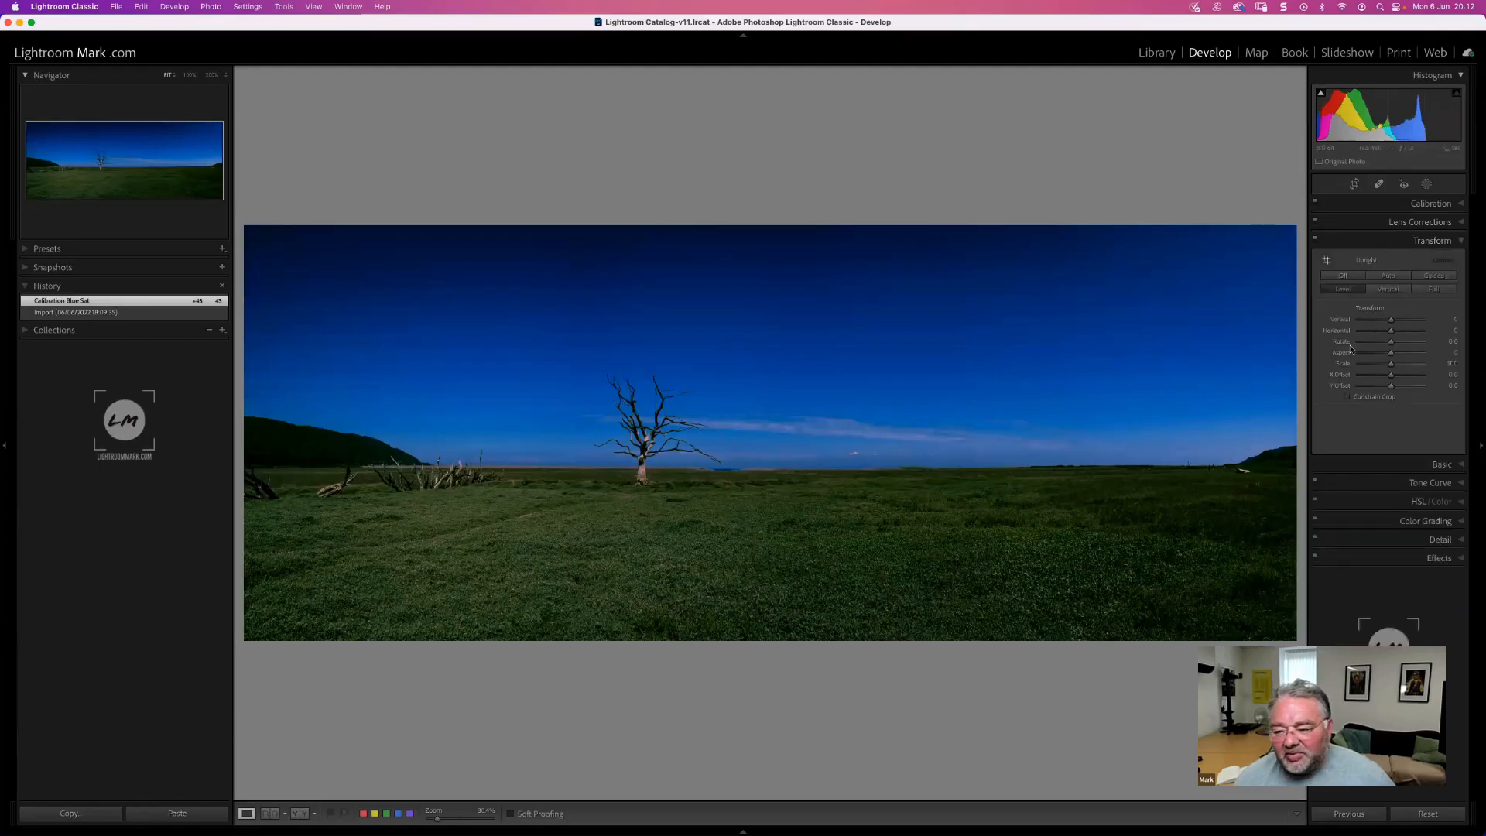
pyautogui.click(1430, 241)
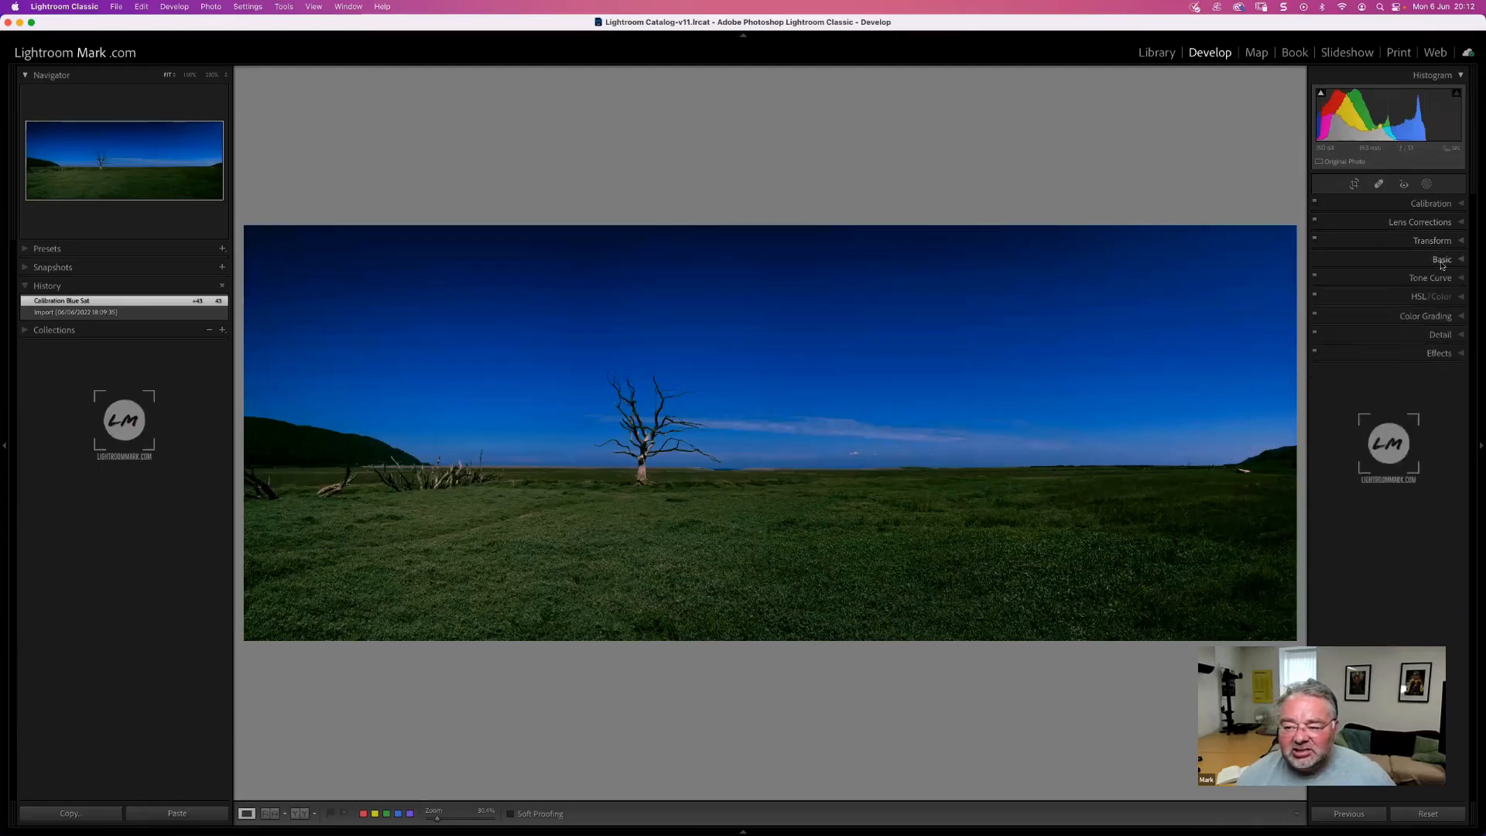
# - In Basic, set Exposure to −0.40 and Whites to +54, and fine-tune Highlights, Shadows, Blacks and Clarity
pyautogui.click(1441, 260)
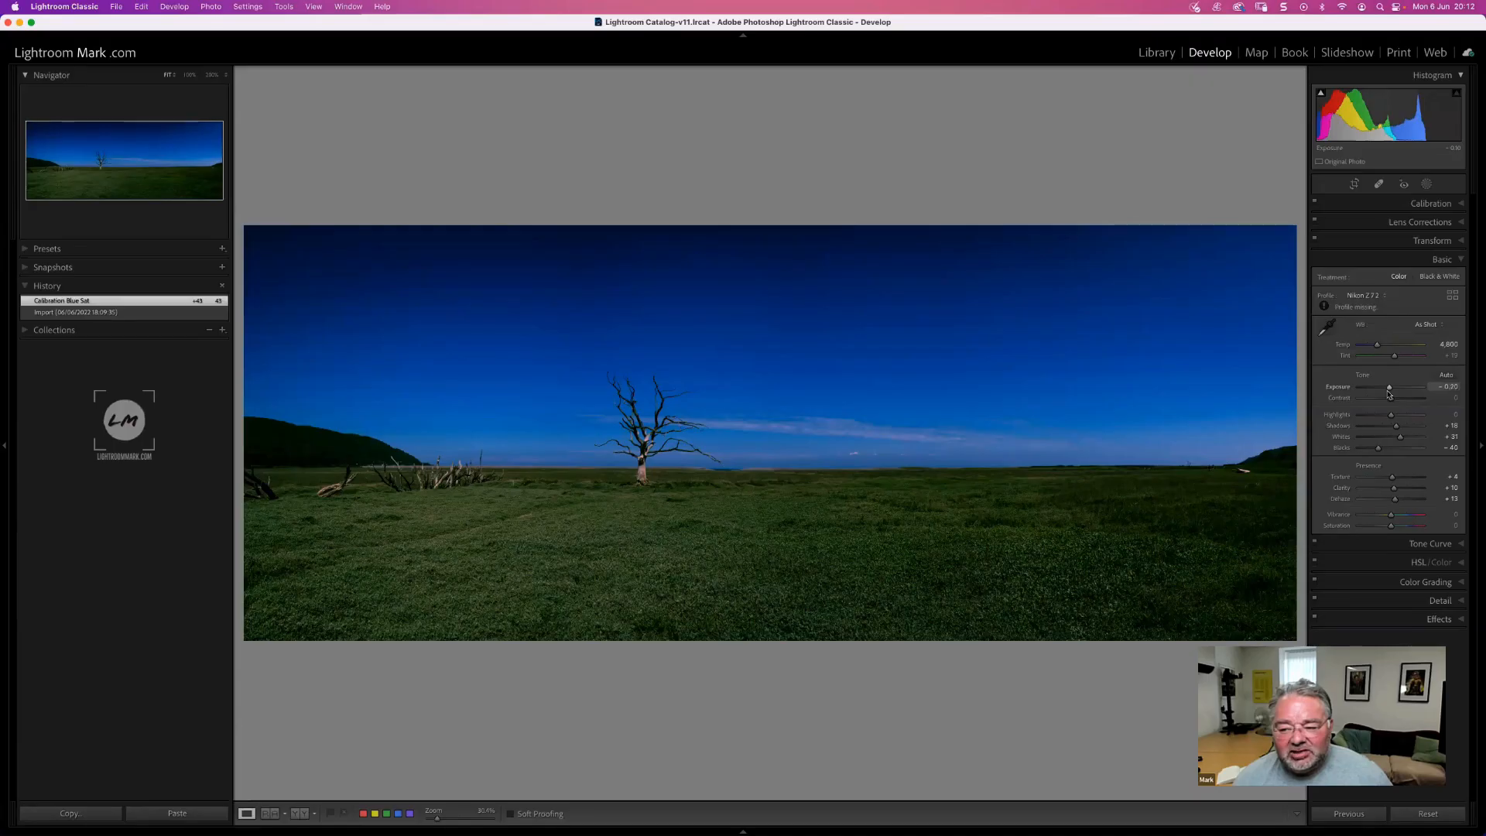
pyautogui.moveTo(1389, 394); pyautogui.dragTo(1395, 424)
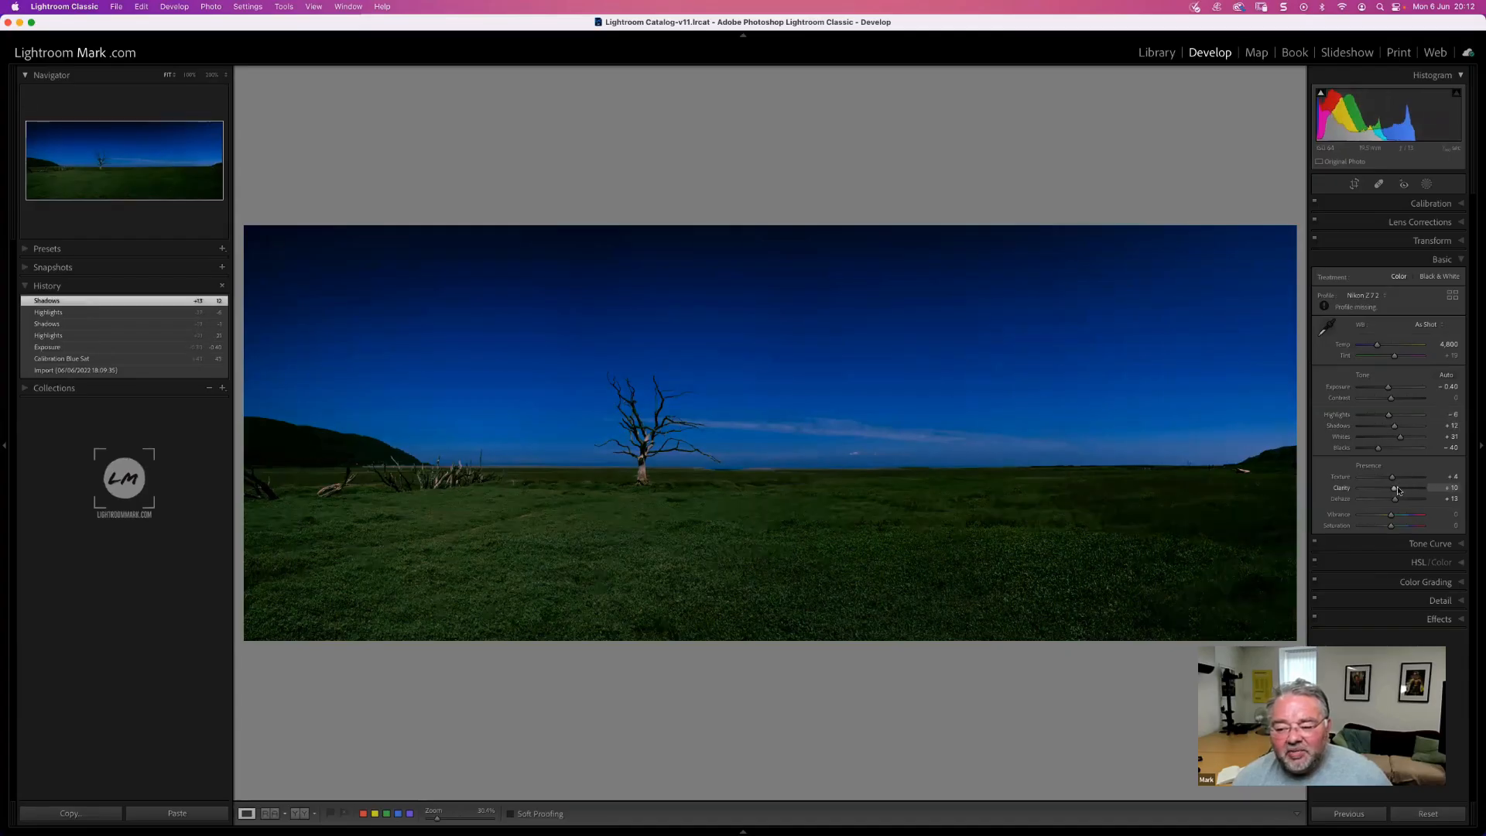
pyautogui.moveTo(1400, 489); pyautogui.dragTo(1409, 442)
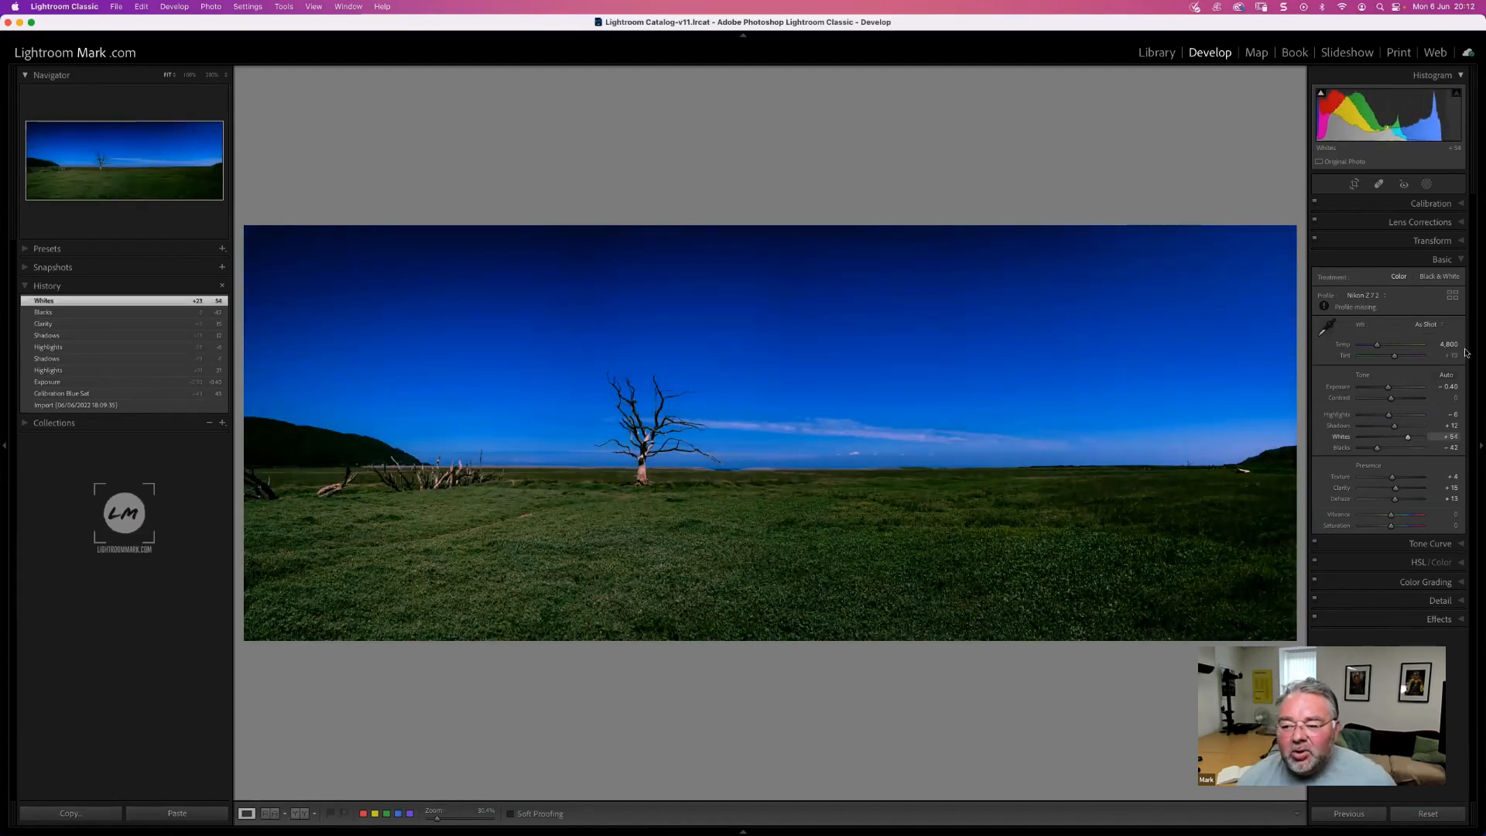
pyautogui.click(1459, 261)
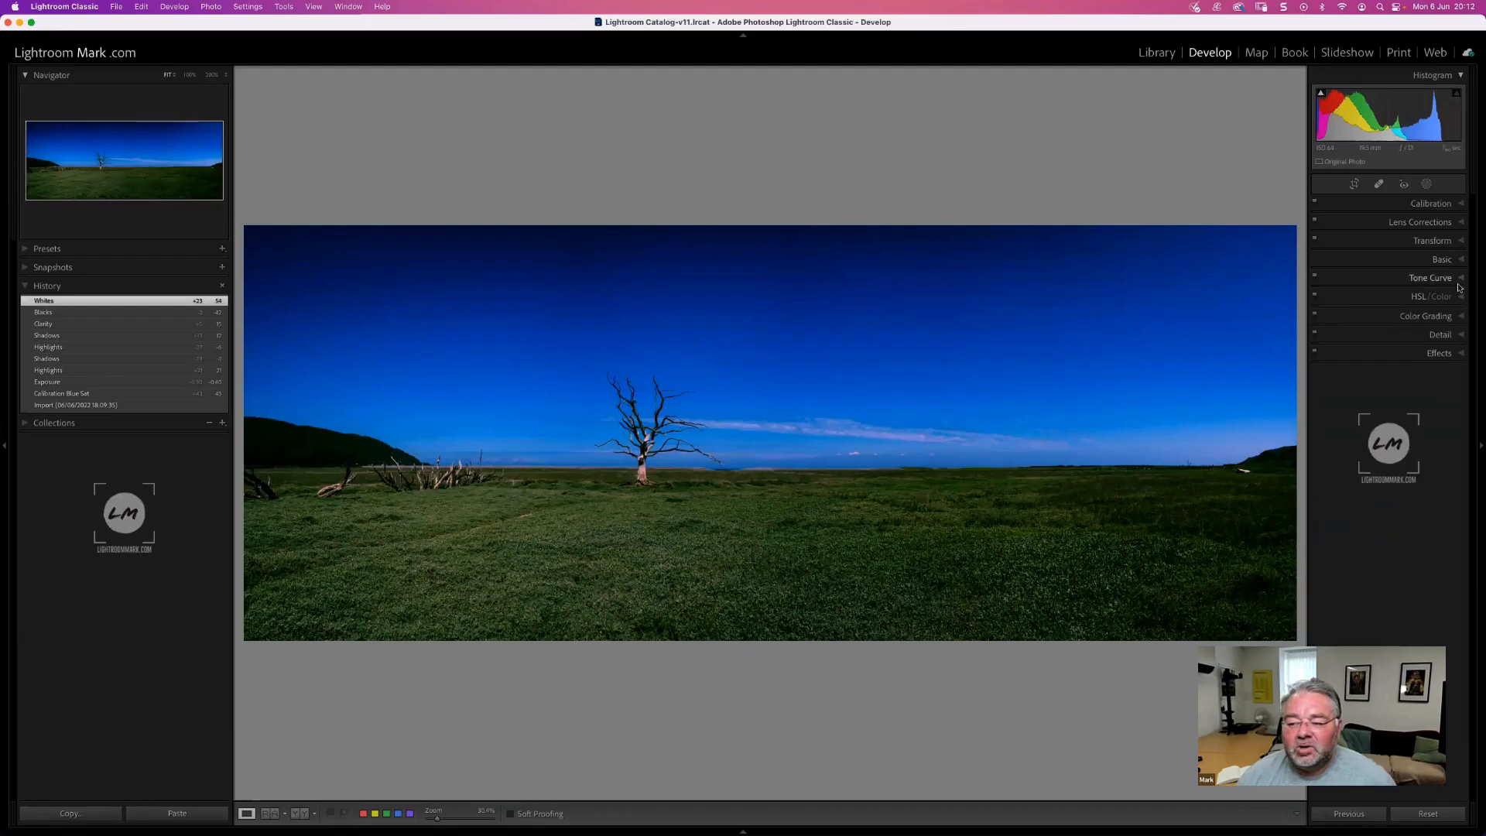
# - Darken the grass's shadow tones with the Tone Curve targeted adjustment, and check the HSL and Color views
pyautogui.click(1459, 280)
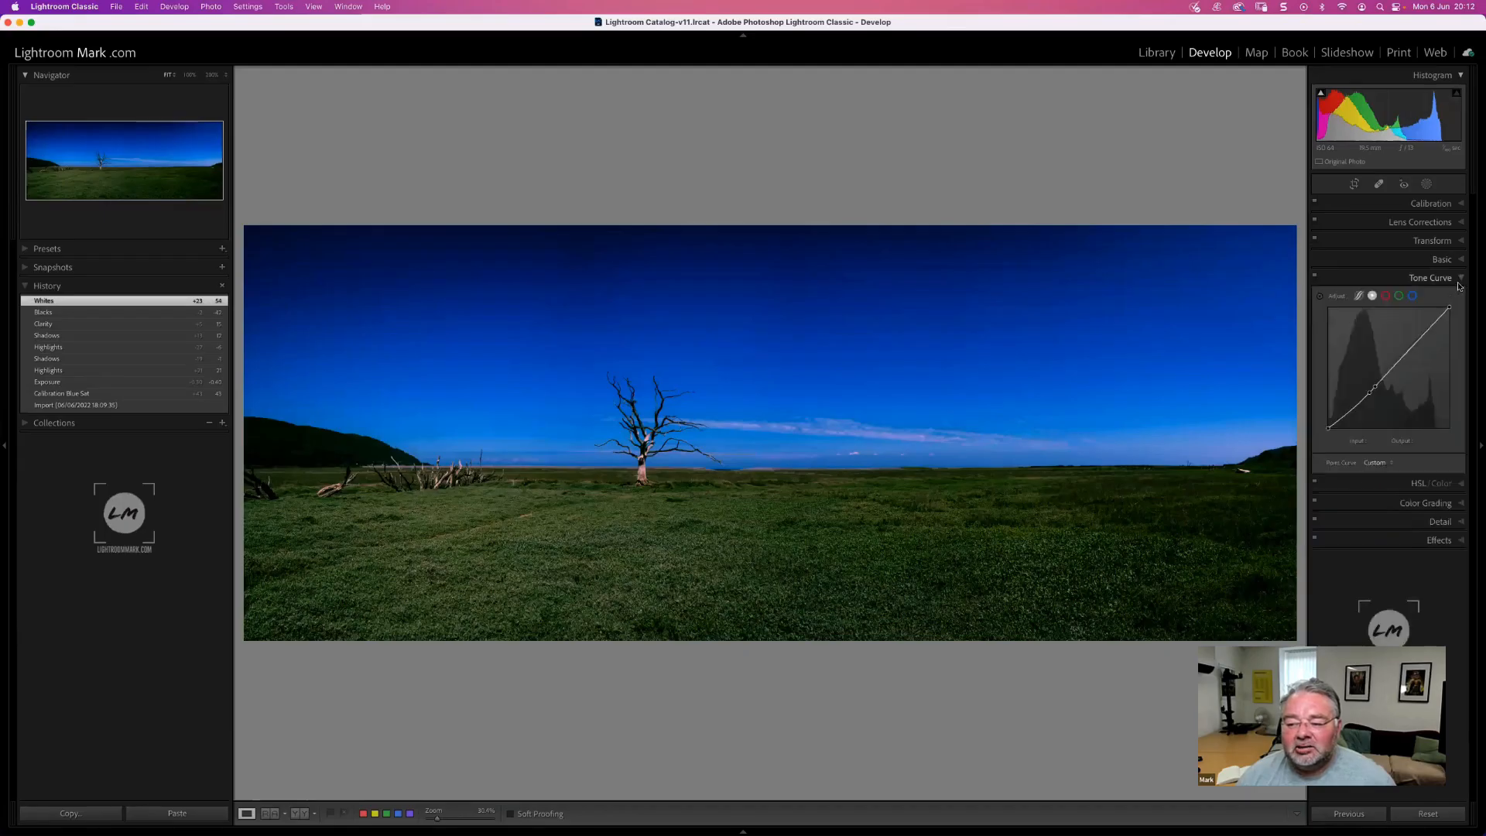
pyautogui.click(1371, 393)
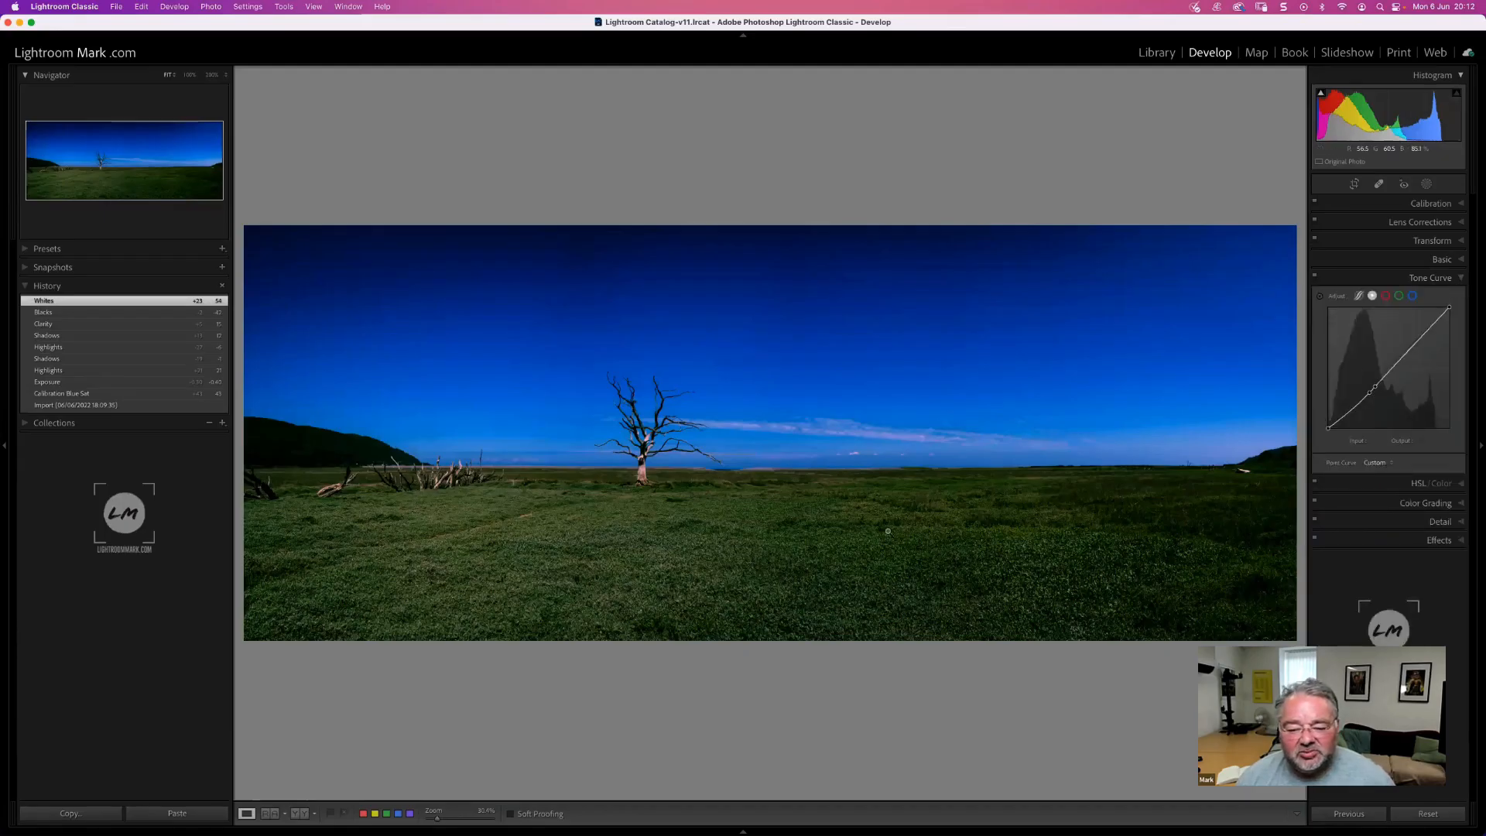
pyautogui.click(1319, 296)
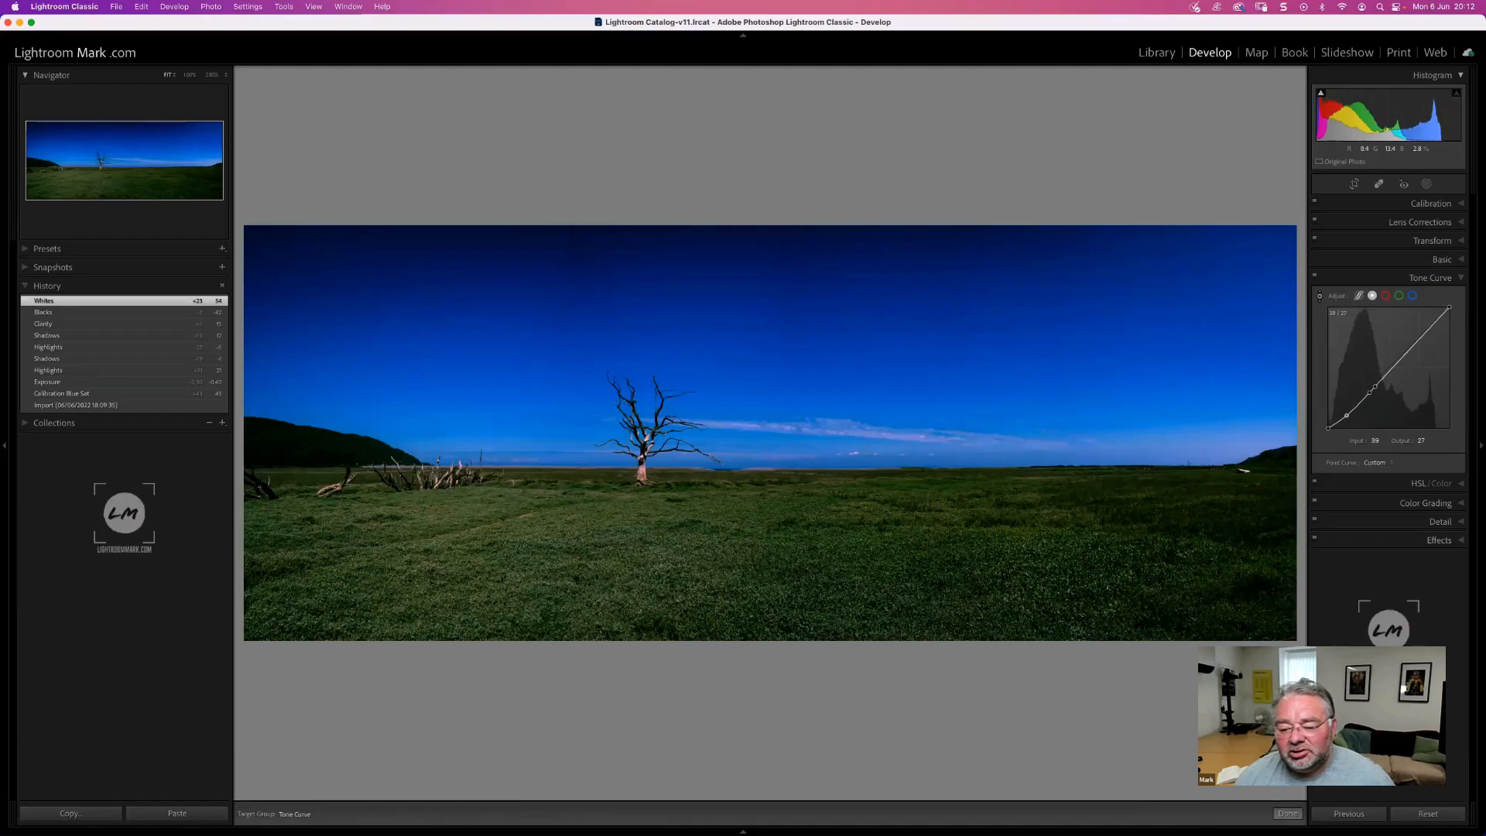
pyautogui.moveTo(1007, 534); pyautogui.dragTo(1006, 541)
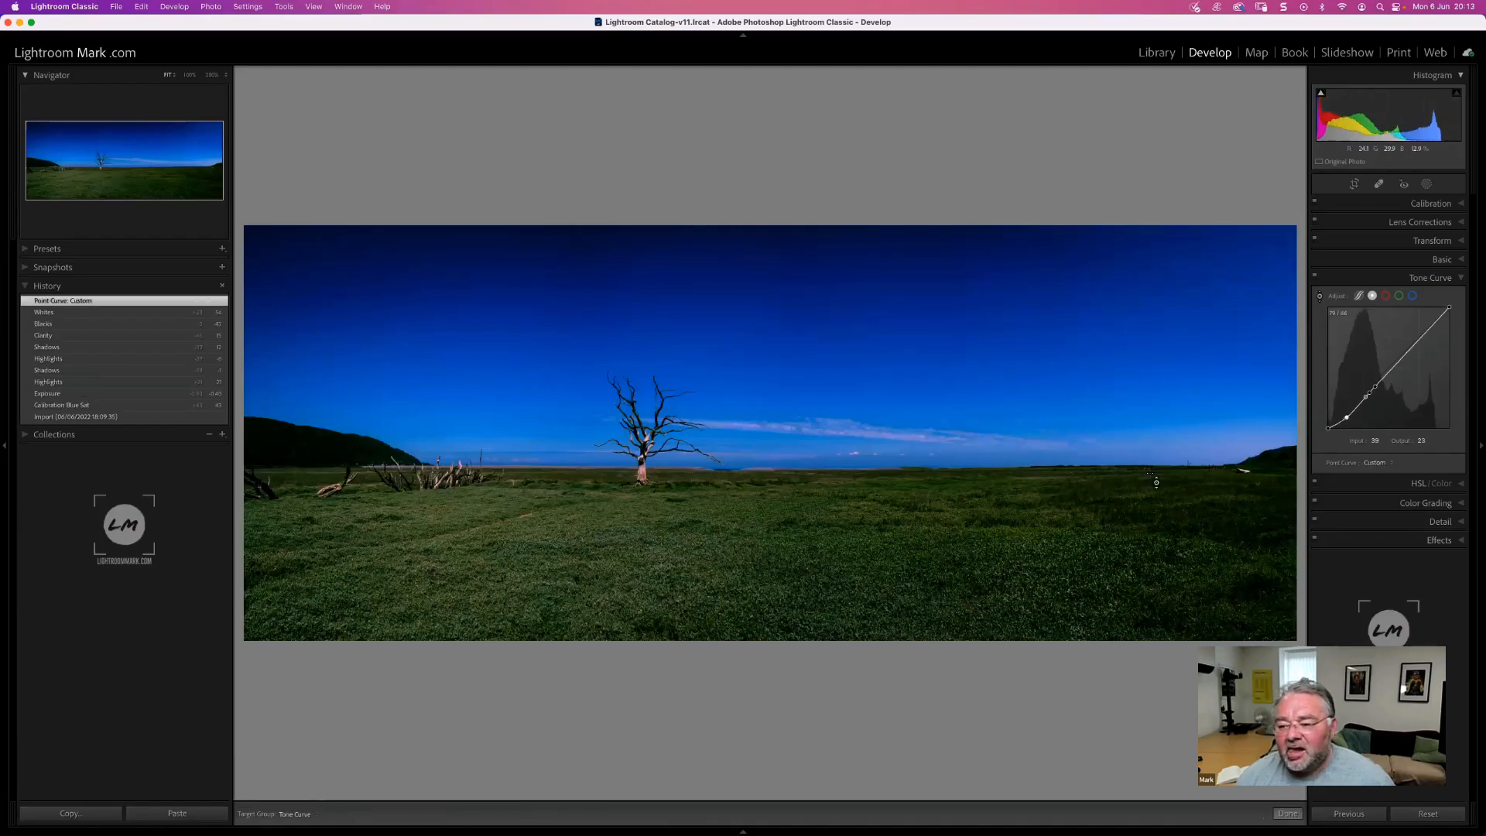
pyautogui.click(1436, 284)
pyautogui.click(1443, 297)
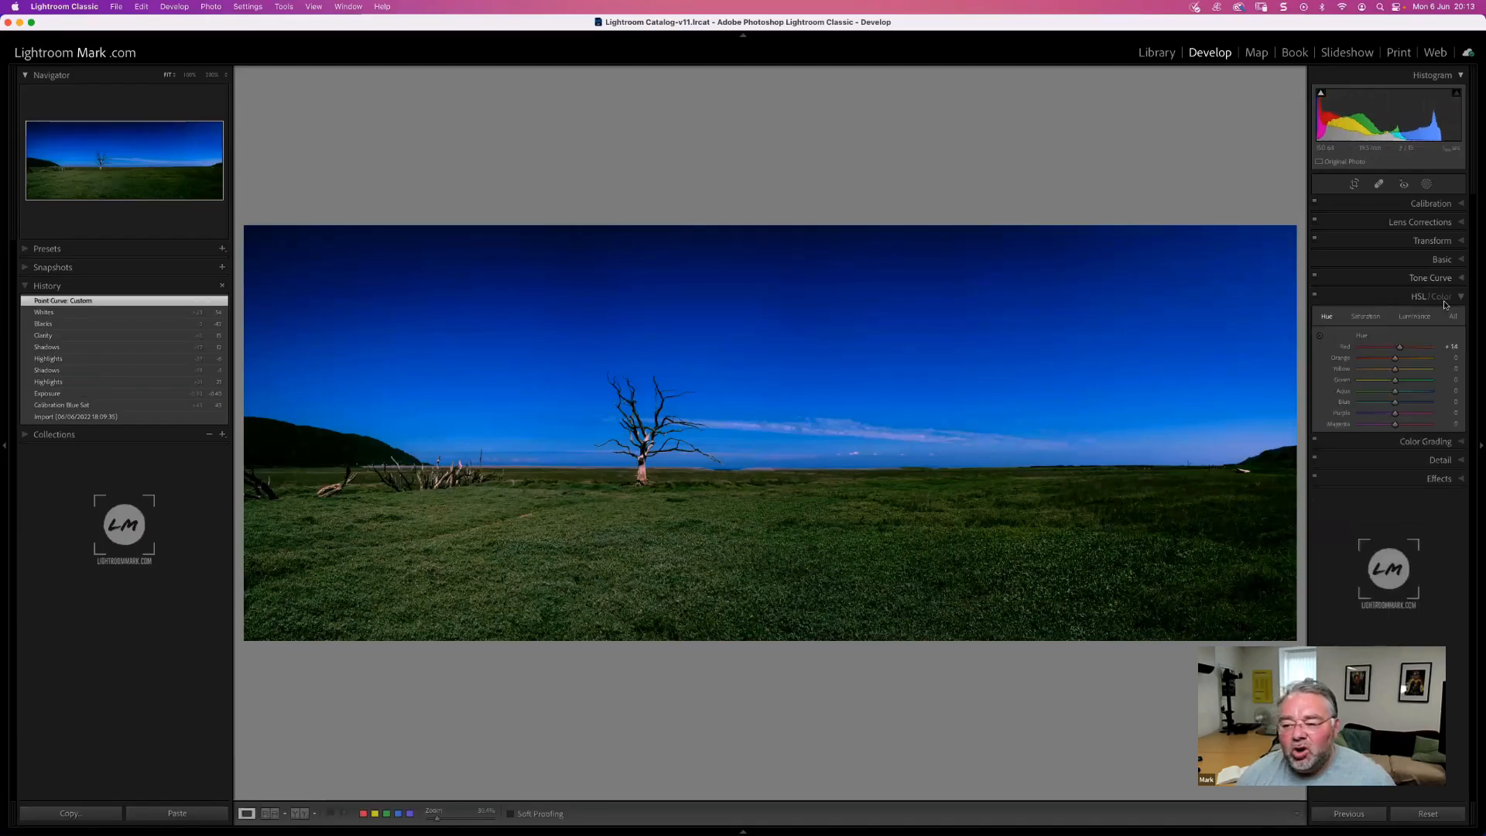
pyautogui.click(1442, 297)
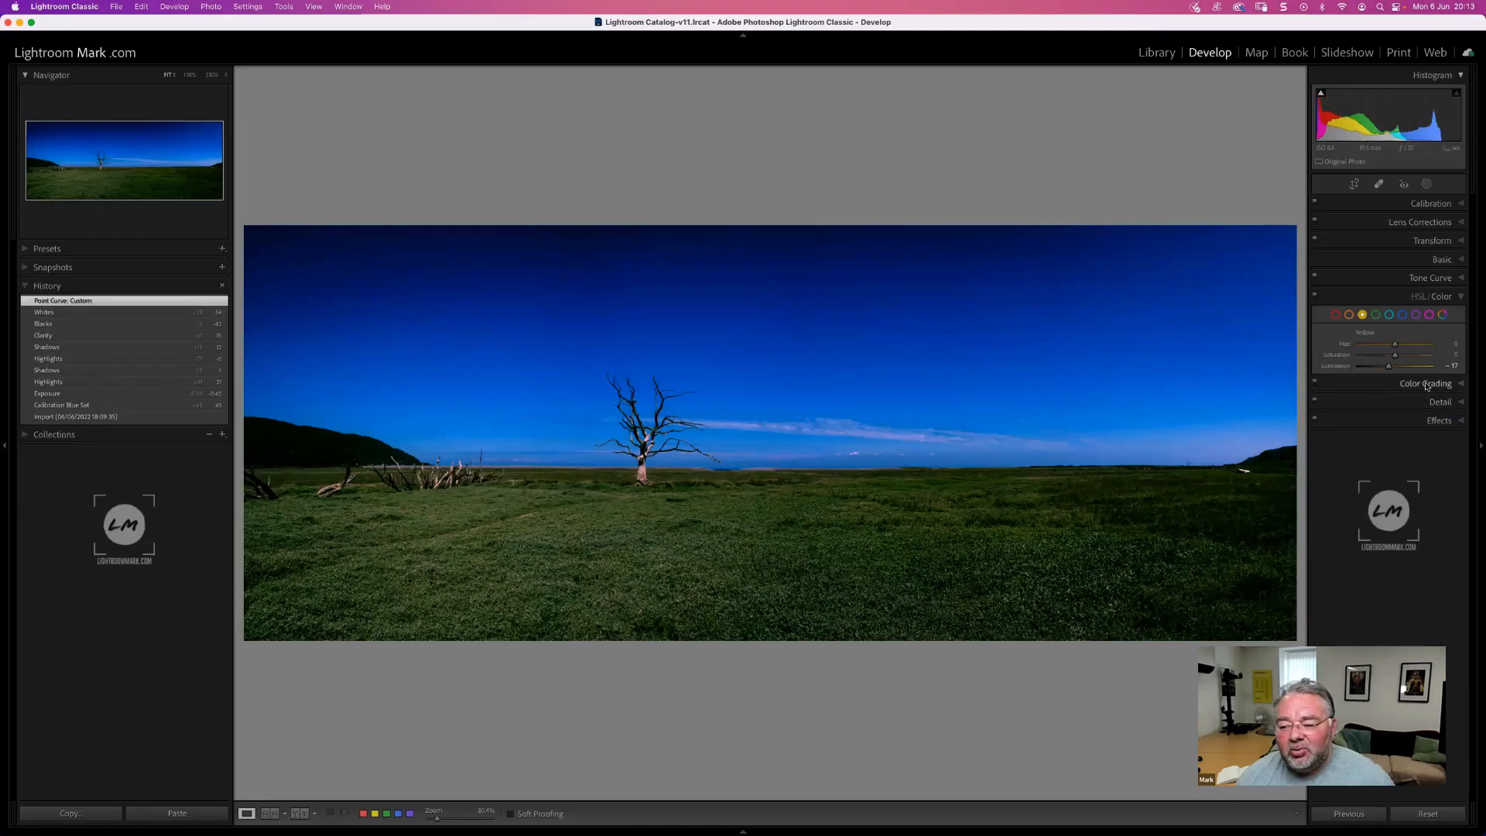
# - Aim the Detail preview at the tree branches, and set the sharpening Amount to about 122 and Masking to about 81
pyautogui.click(1440, 402)
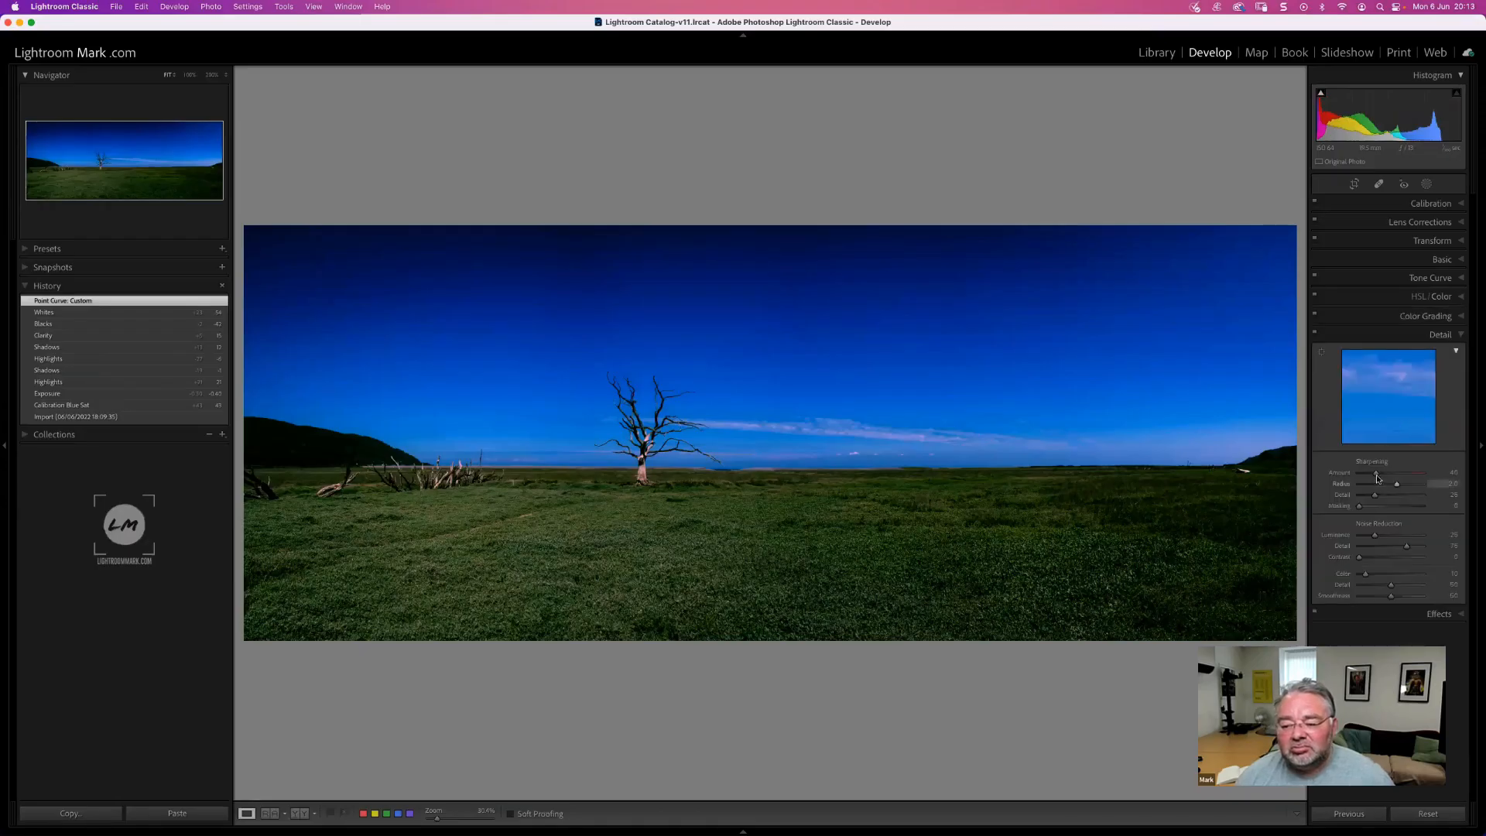
pyautogui.moveTo(1376, 473); pyautogui.dragTo(1394, 473)
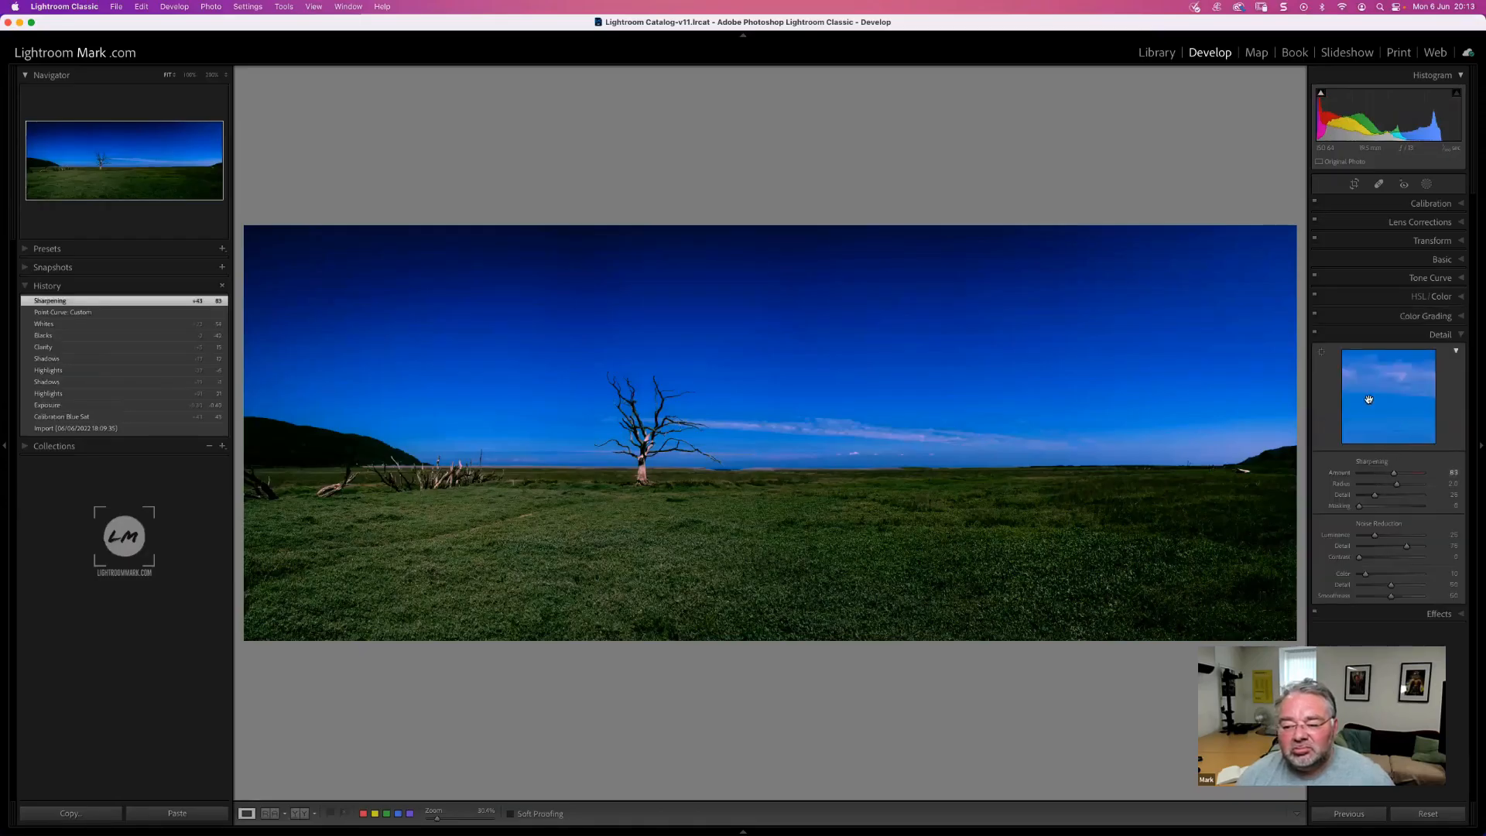
pyautogui.click(1322, 352)
pyautogui.click(667, 418)
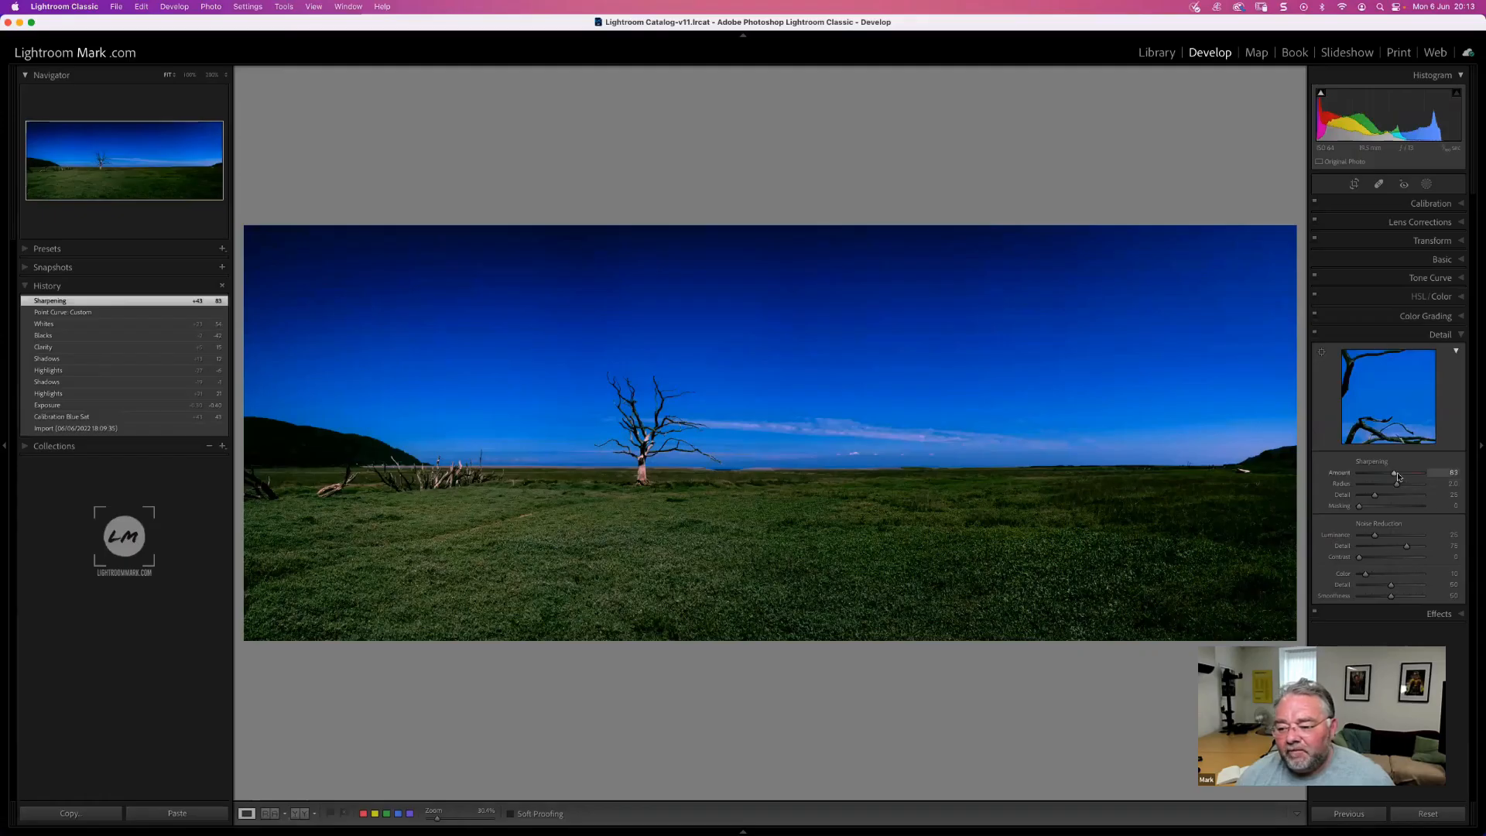
pyautogui.moveTo(1399, 476); pyautogui.dragTo(1412, 508)
pyautogui.click(1443, 335)
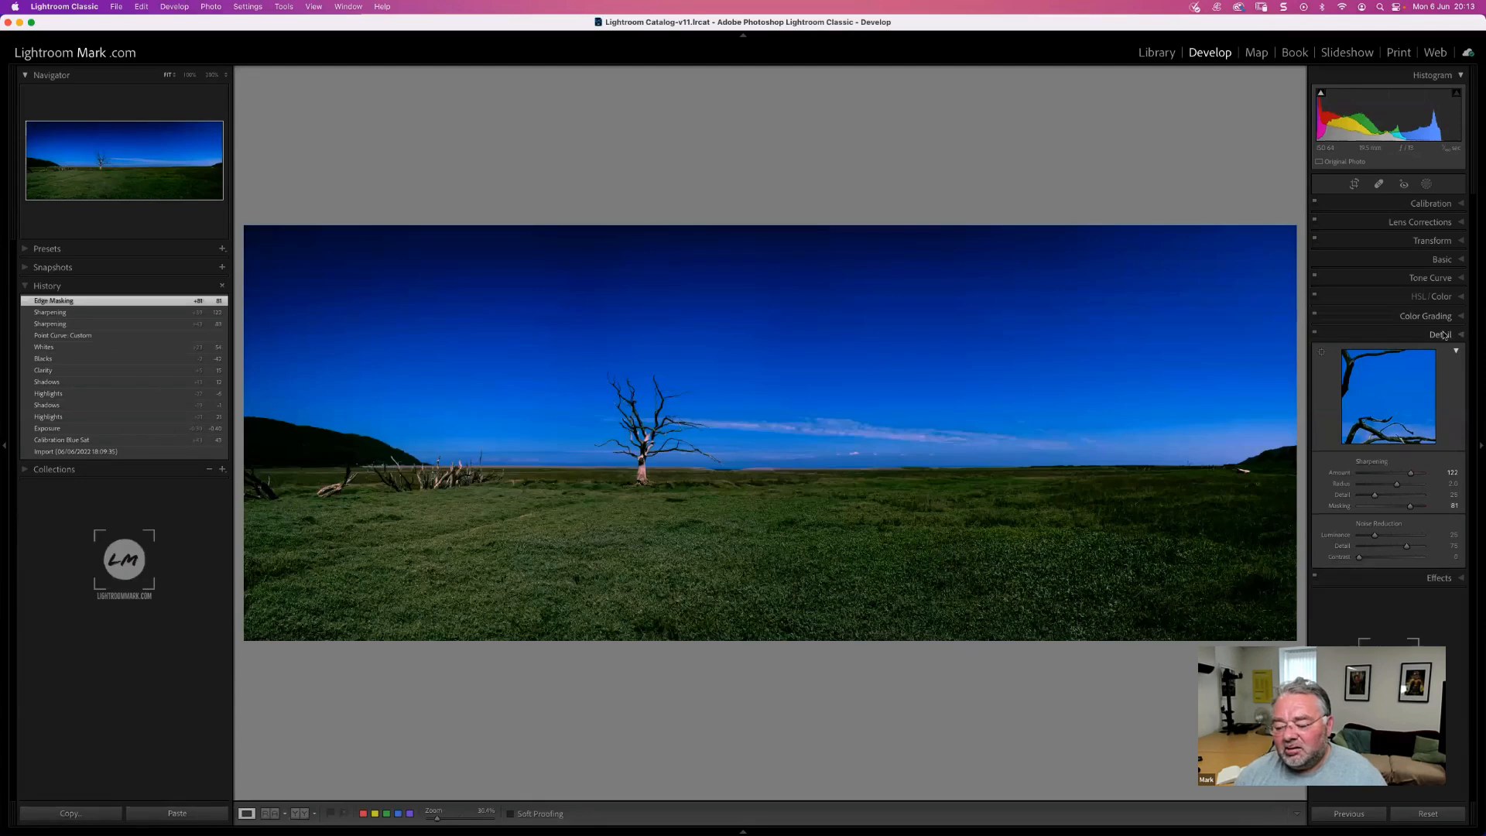
# - Set the post-crop vignetting amount to about −14 and collapse the Effects panel
pyautogui.click(1439, 359)
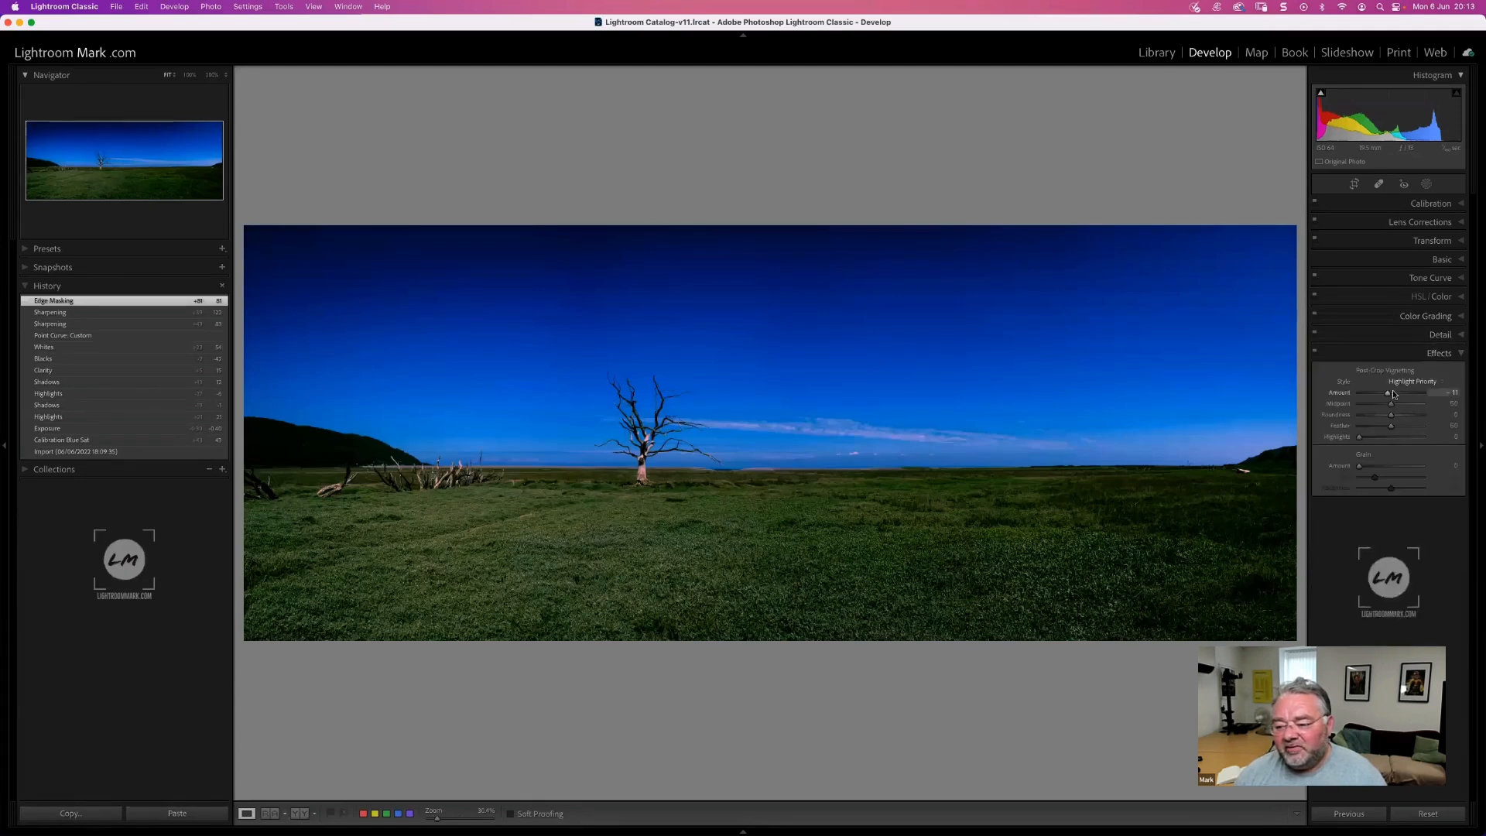
pyautogui.moveTo(1389, 395); pyautogui.dragTo(1387, 395)
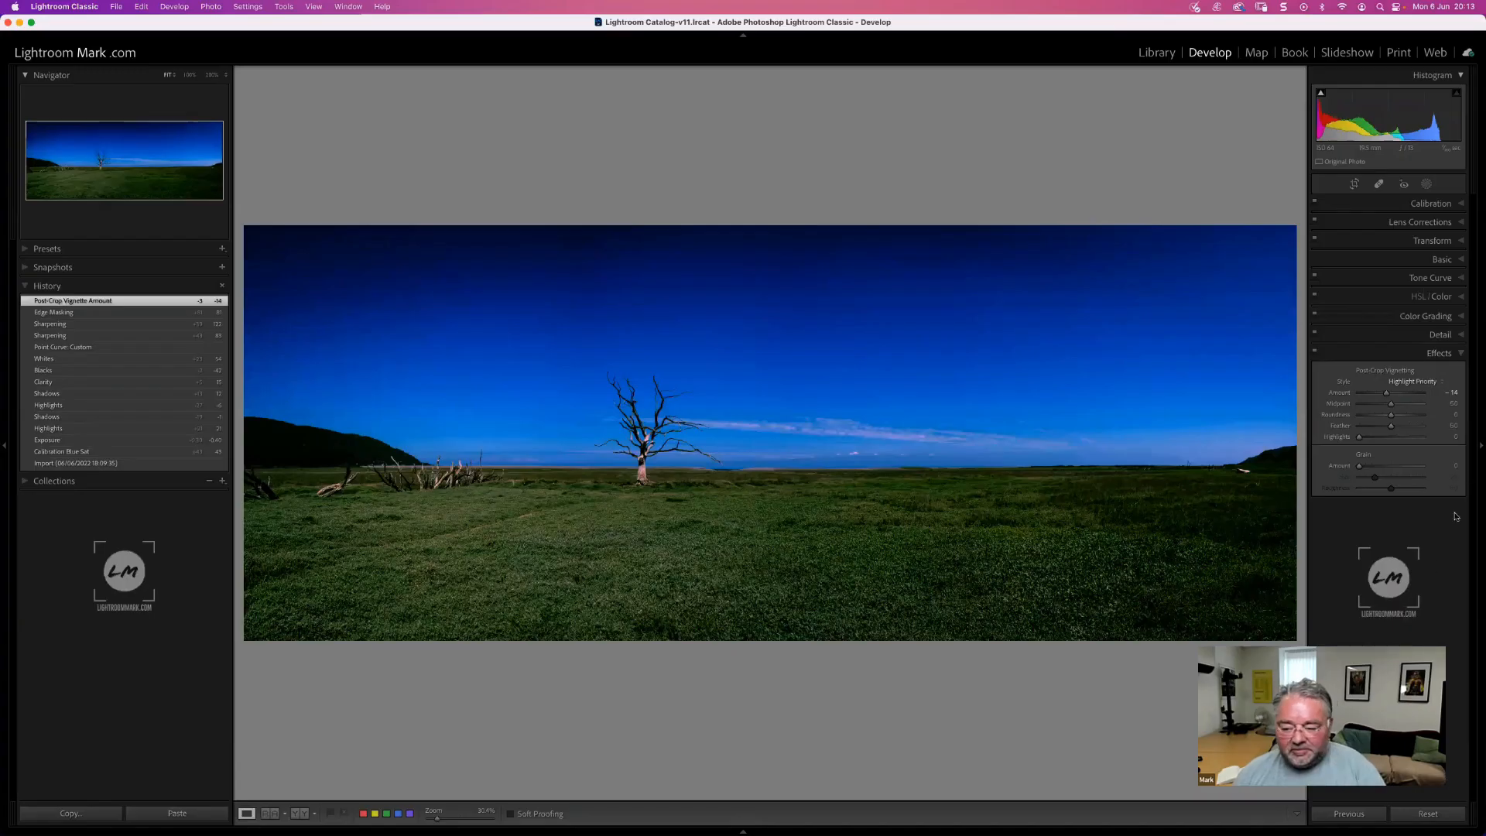
pyautogui.click(1441, 353)
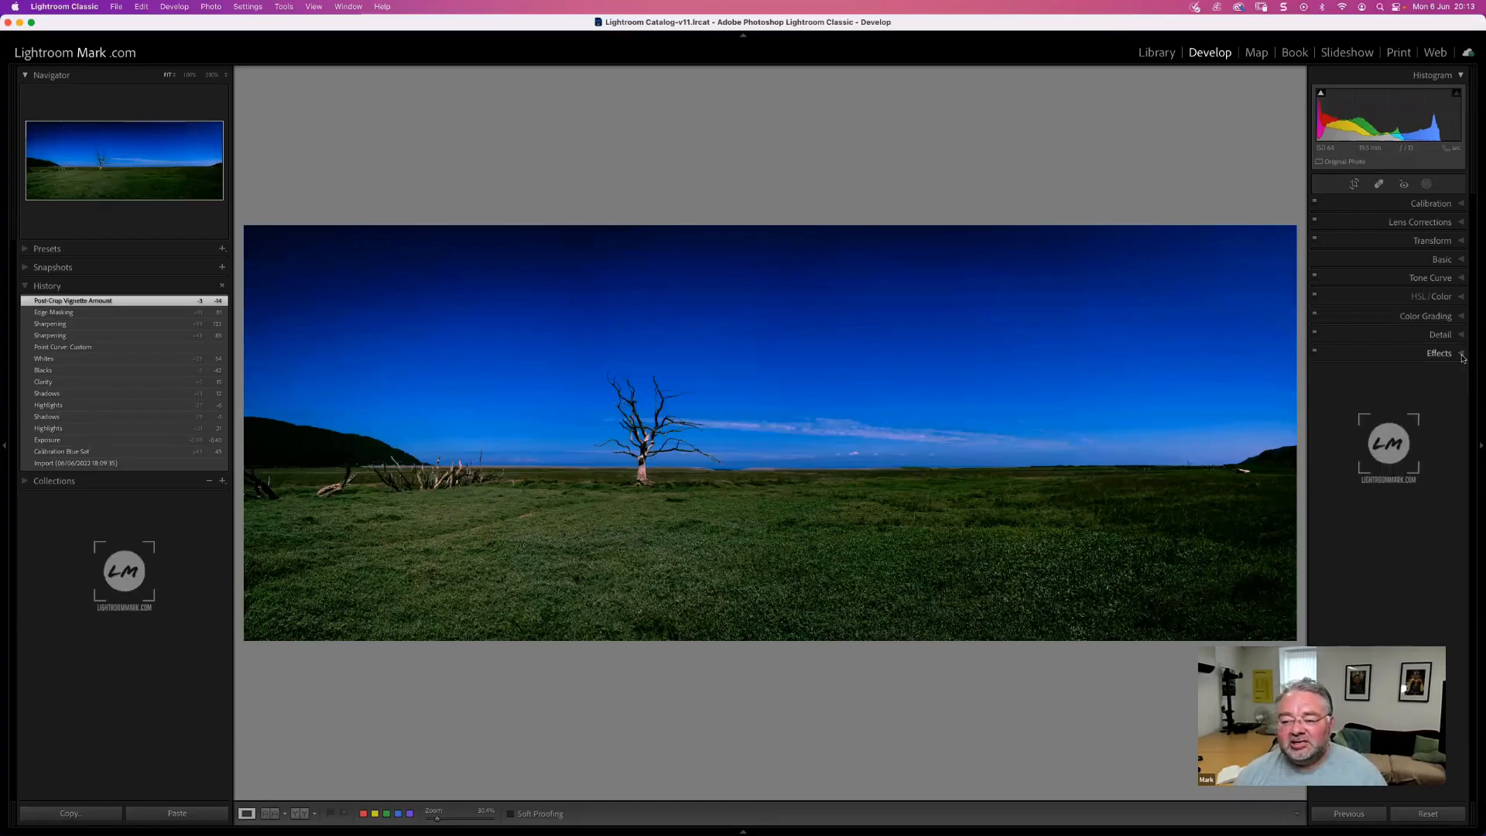
# - Hide the side panels and dim the interface around the tree panorama with Lights Out
pyautogui.click(5, 450)
pyautogui.click(4, 451)
pyautogui.press('Tab')
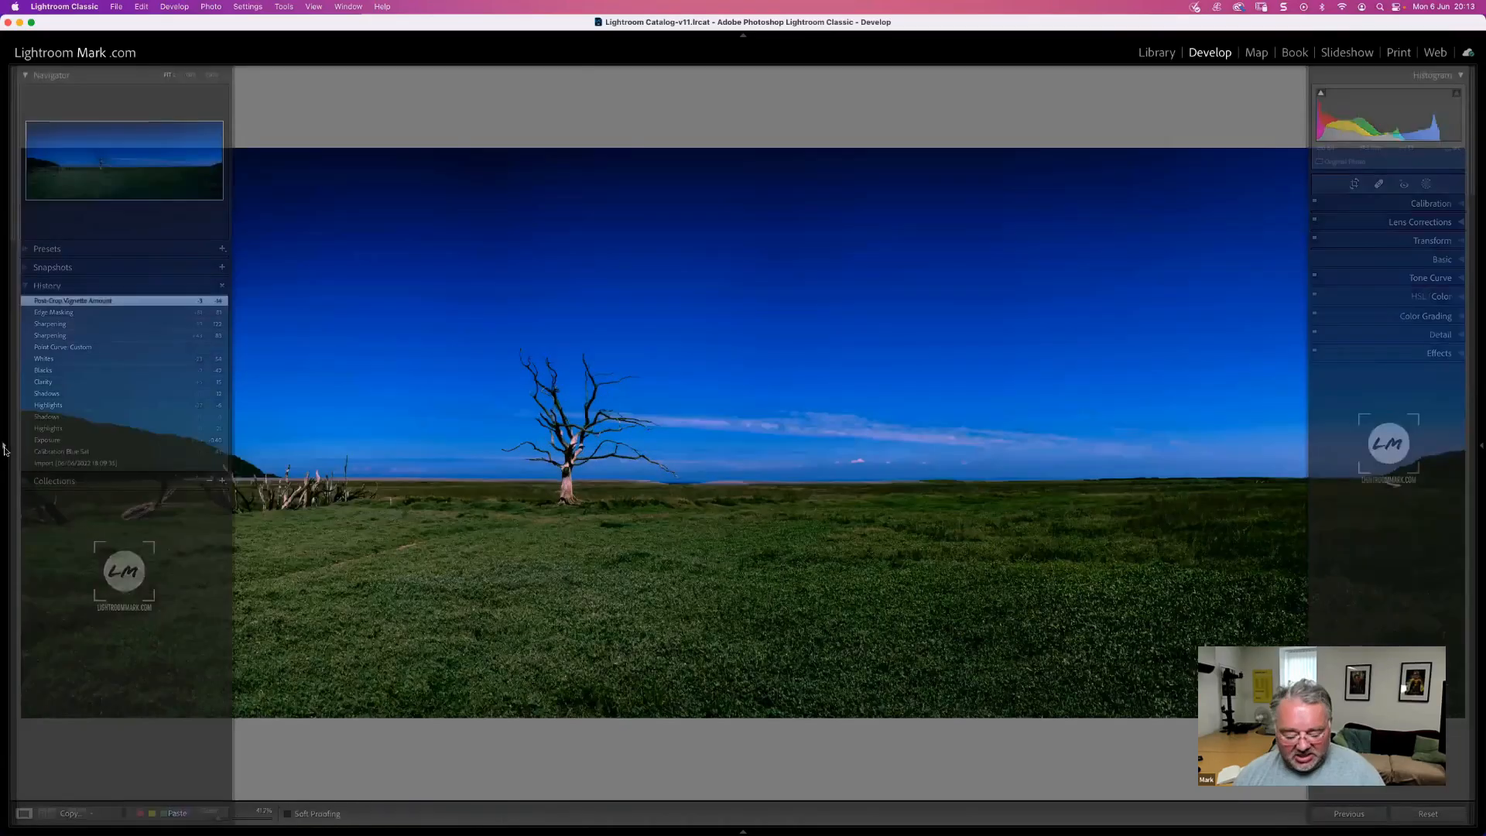
pyautogui.press('l')
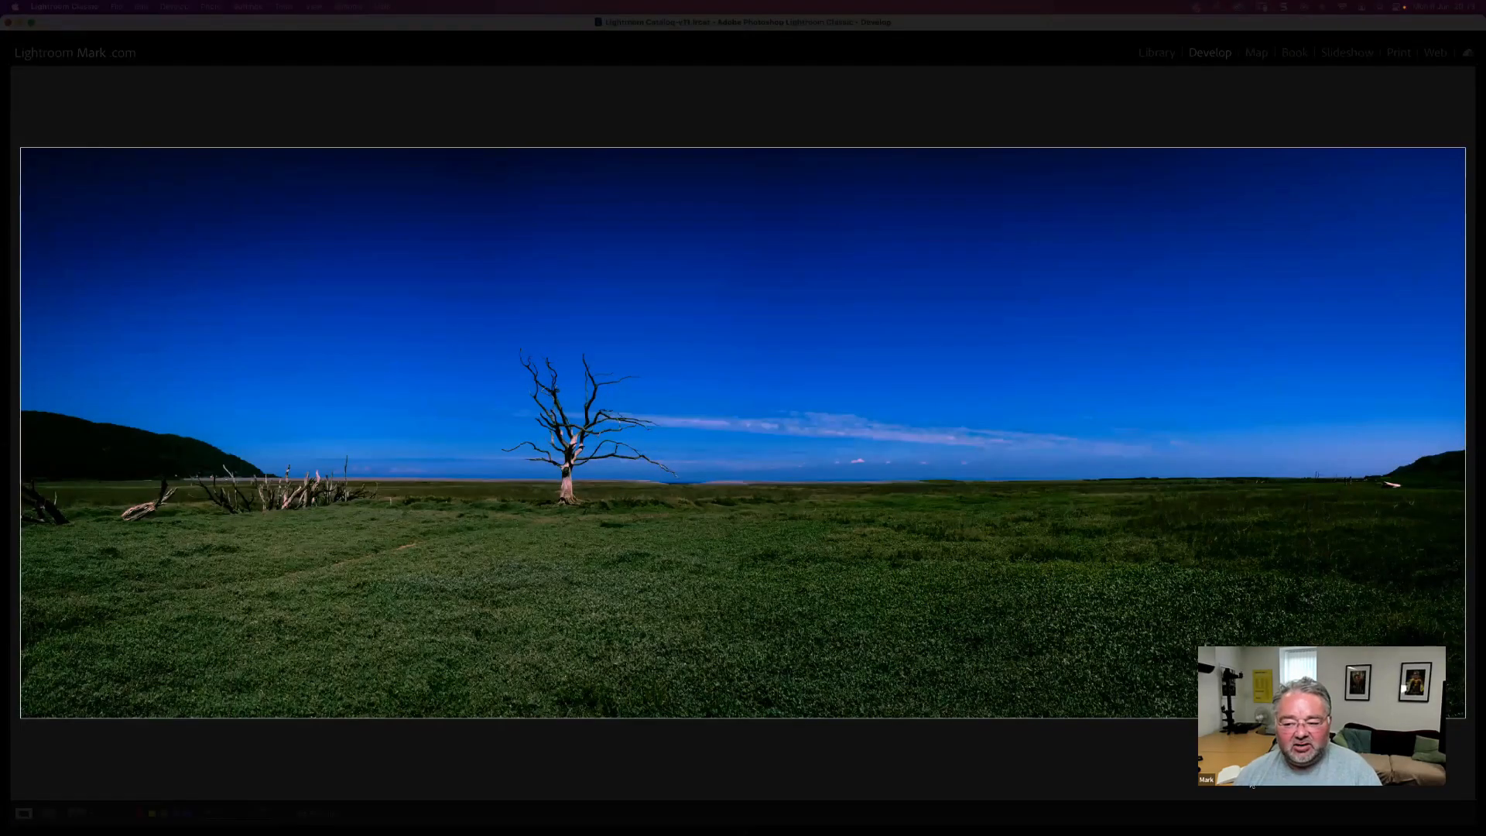